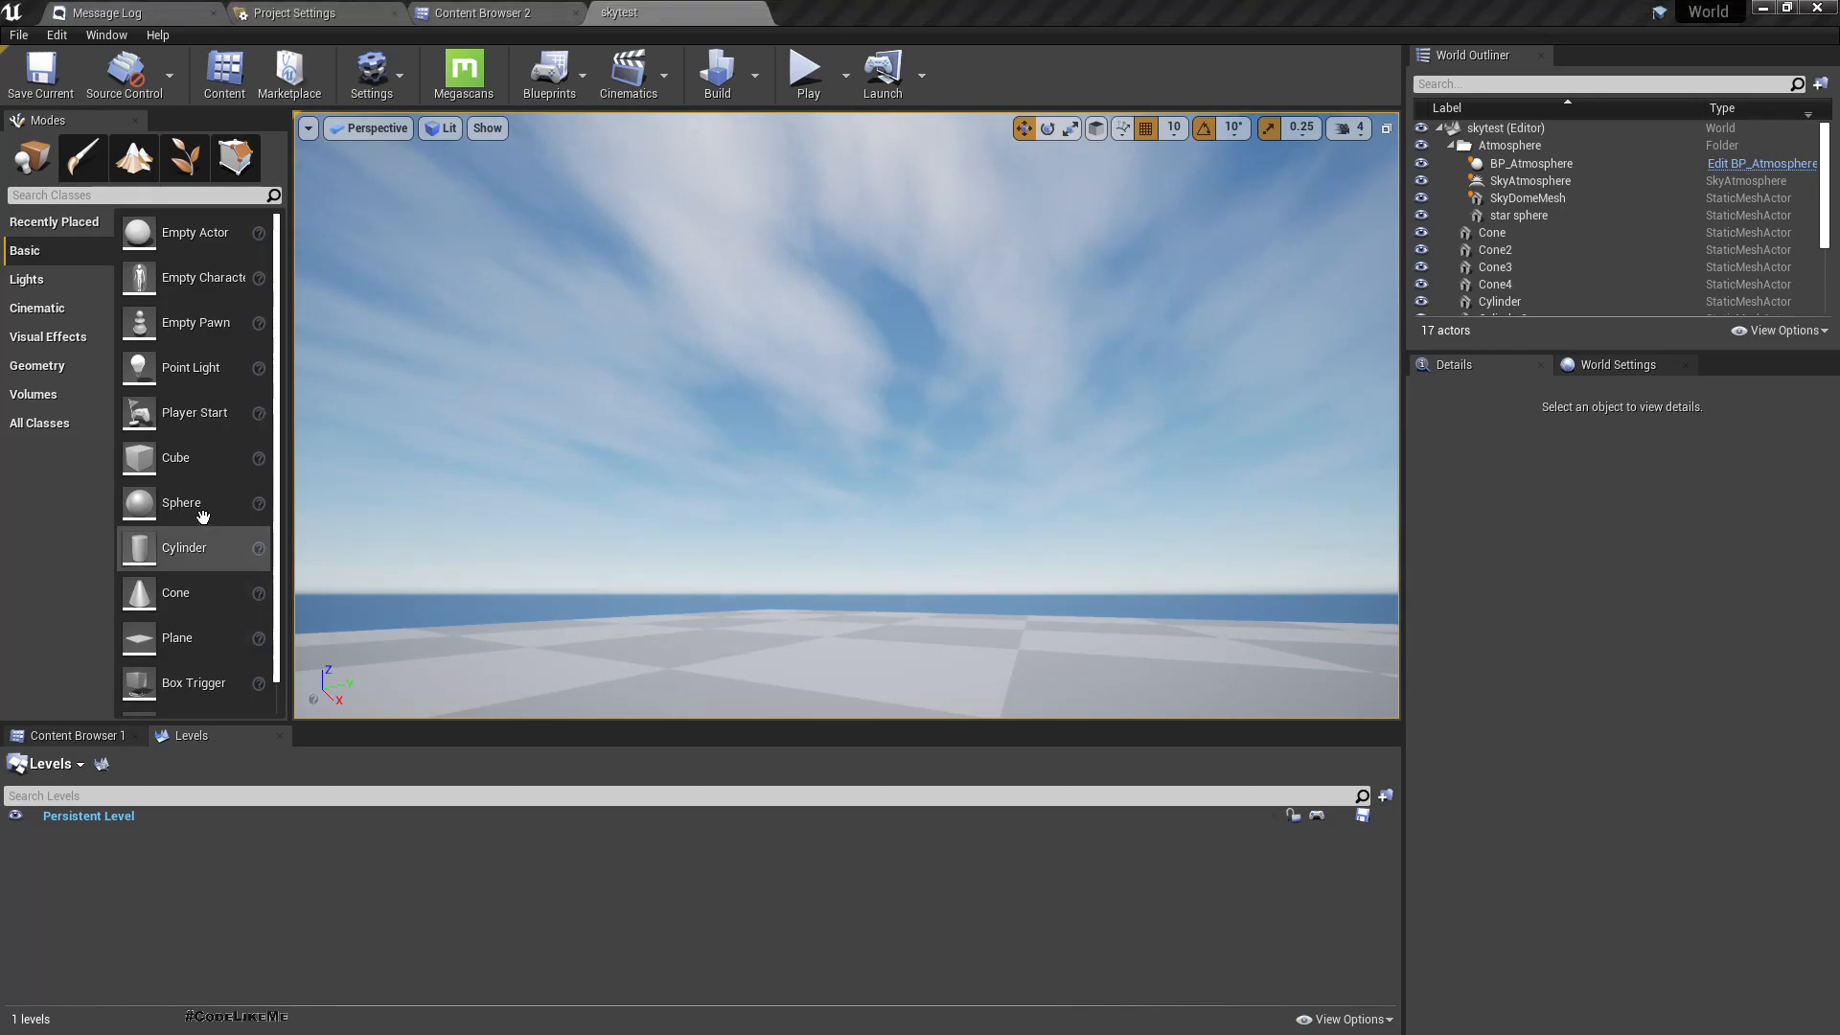
Open the BP/EnvironmentControllers content folder and clear the "moon" search filter.
click(480, 13)
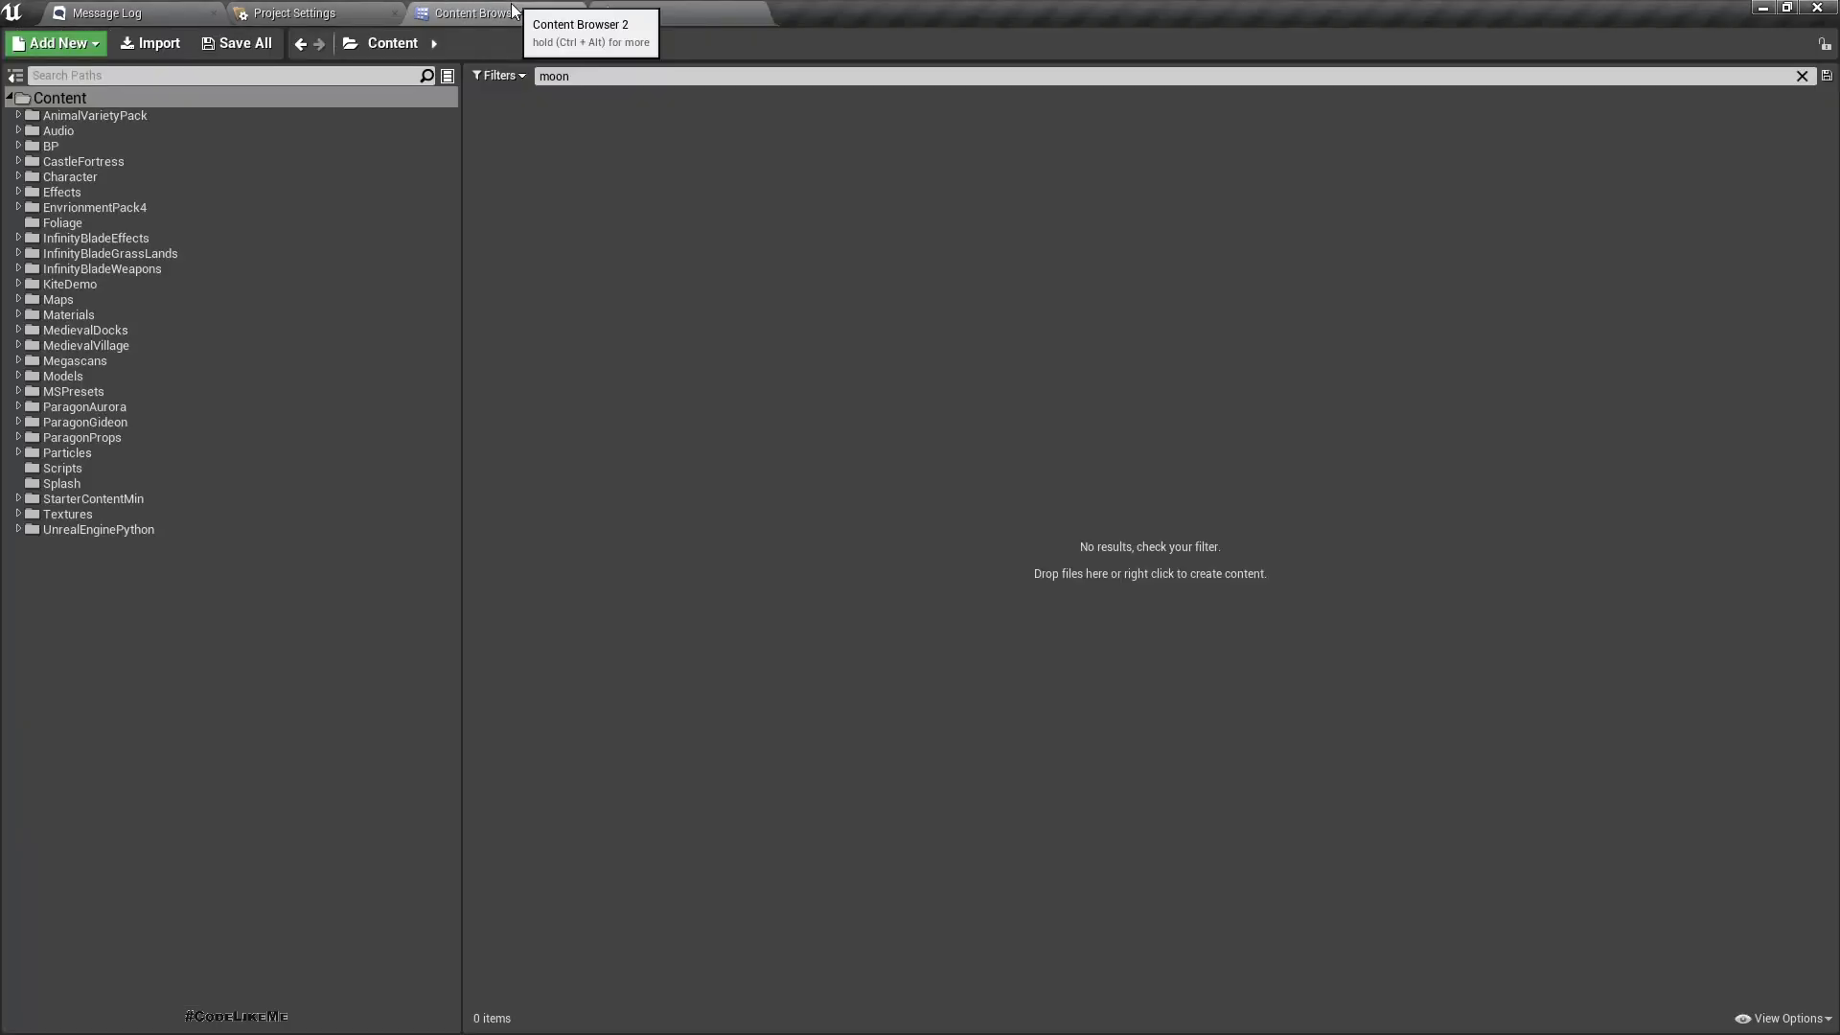
double_click(54, 146)
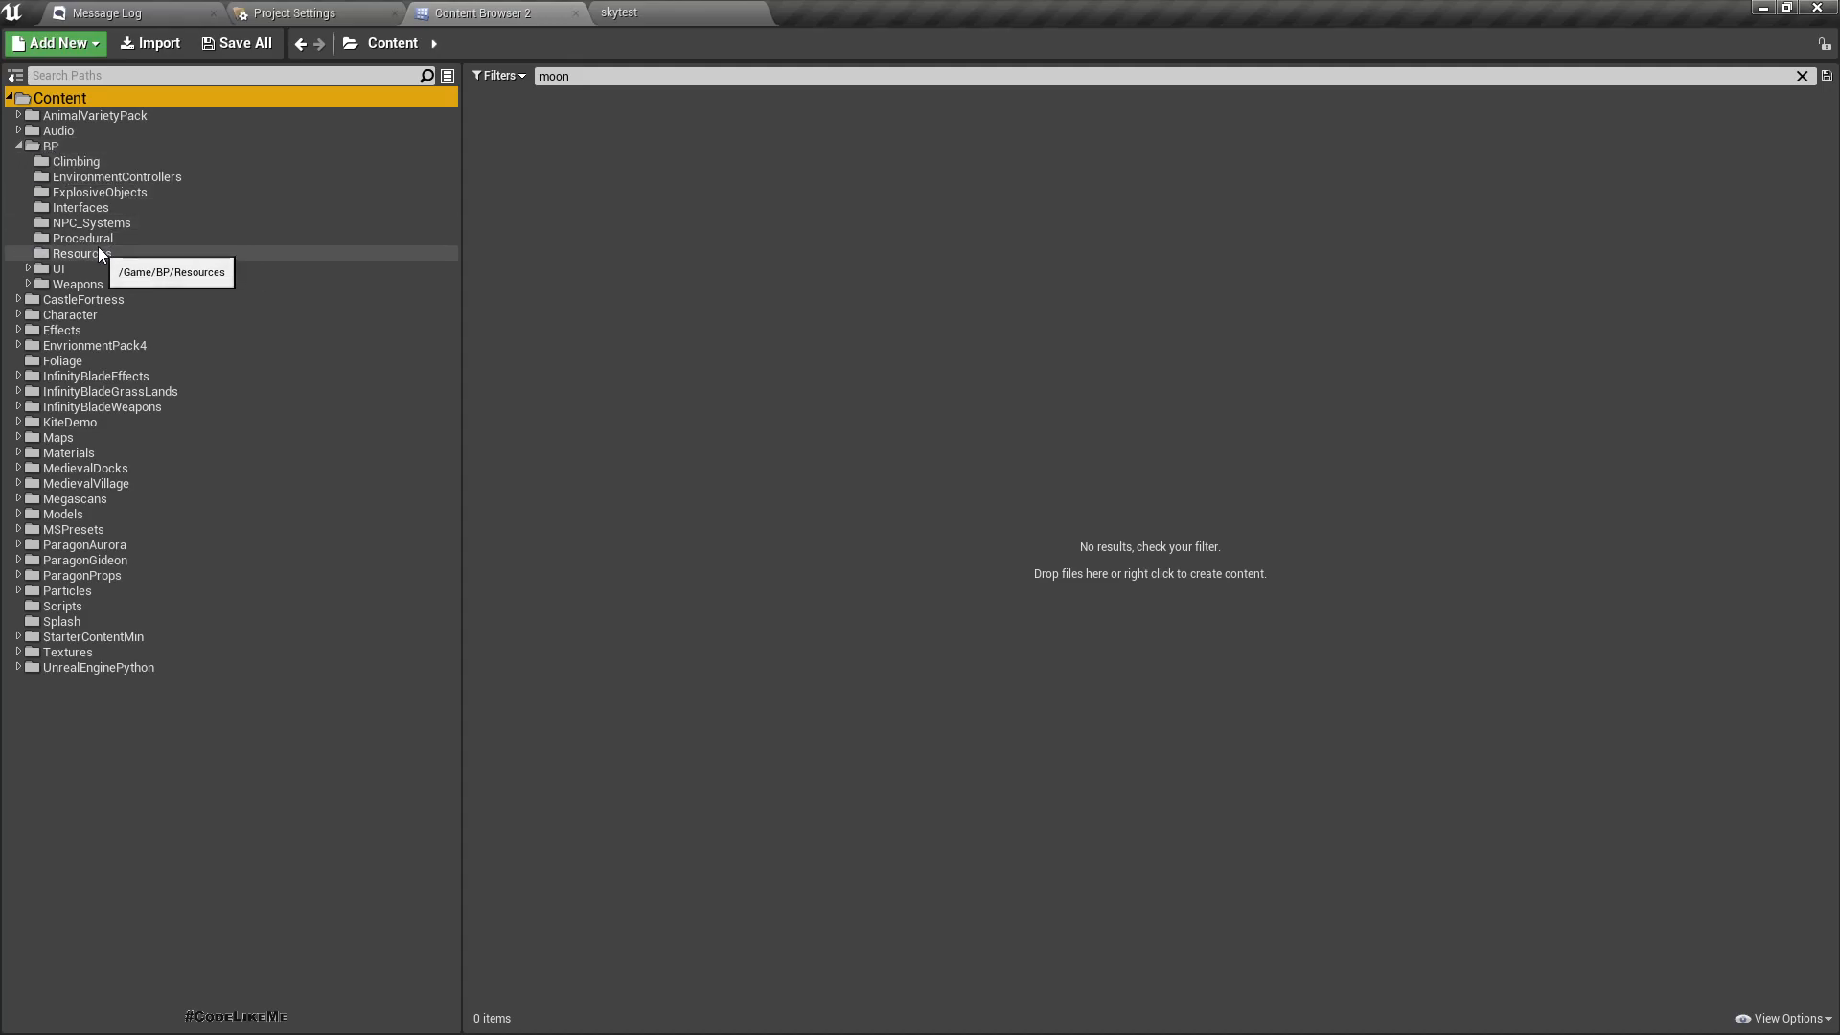
click(96, 176)
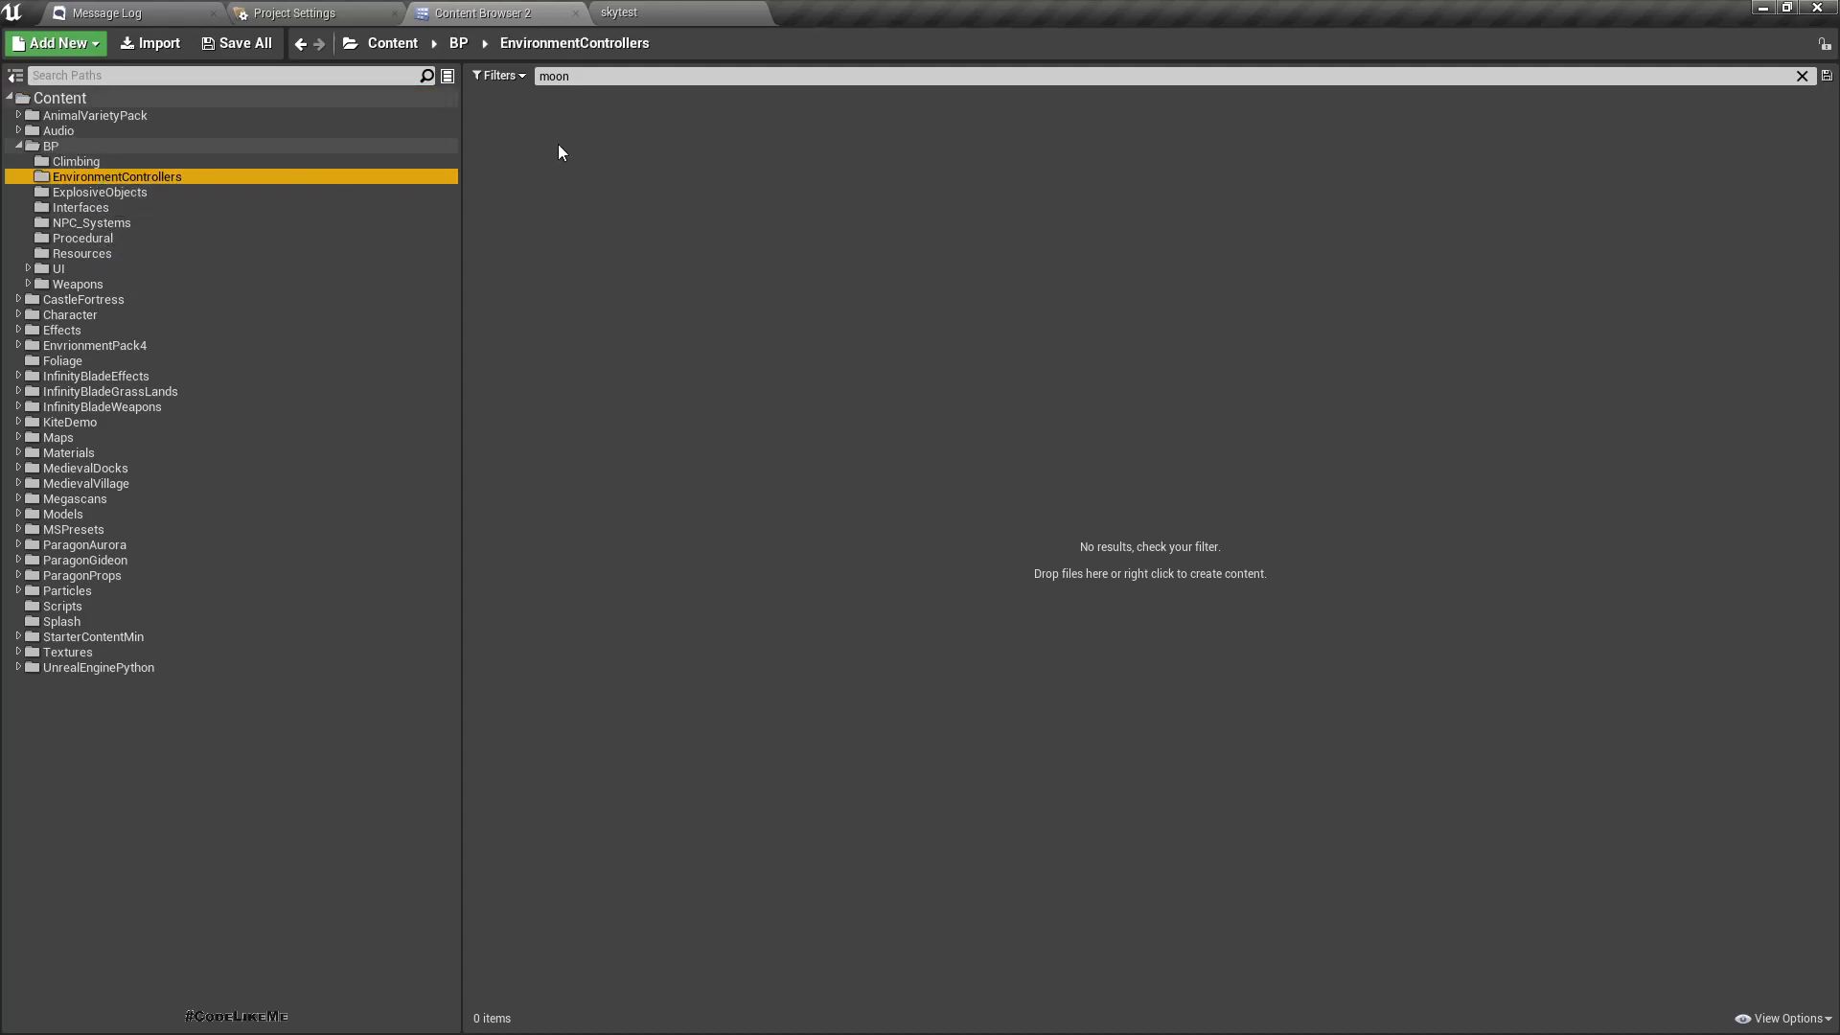
click(1801, 76)
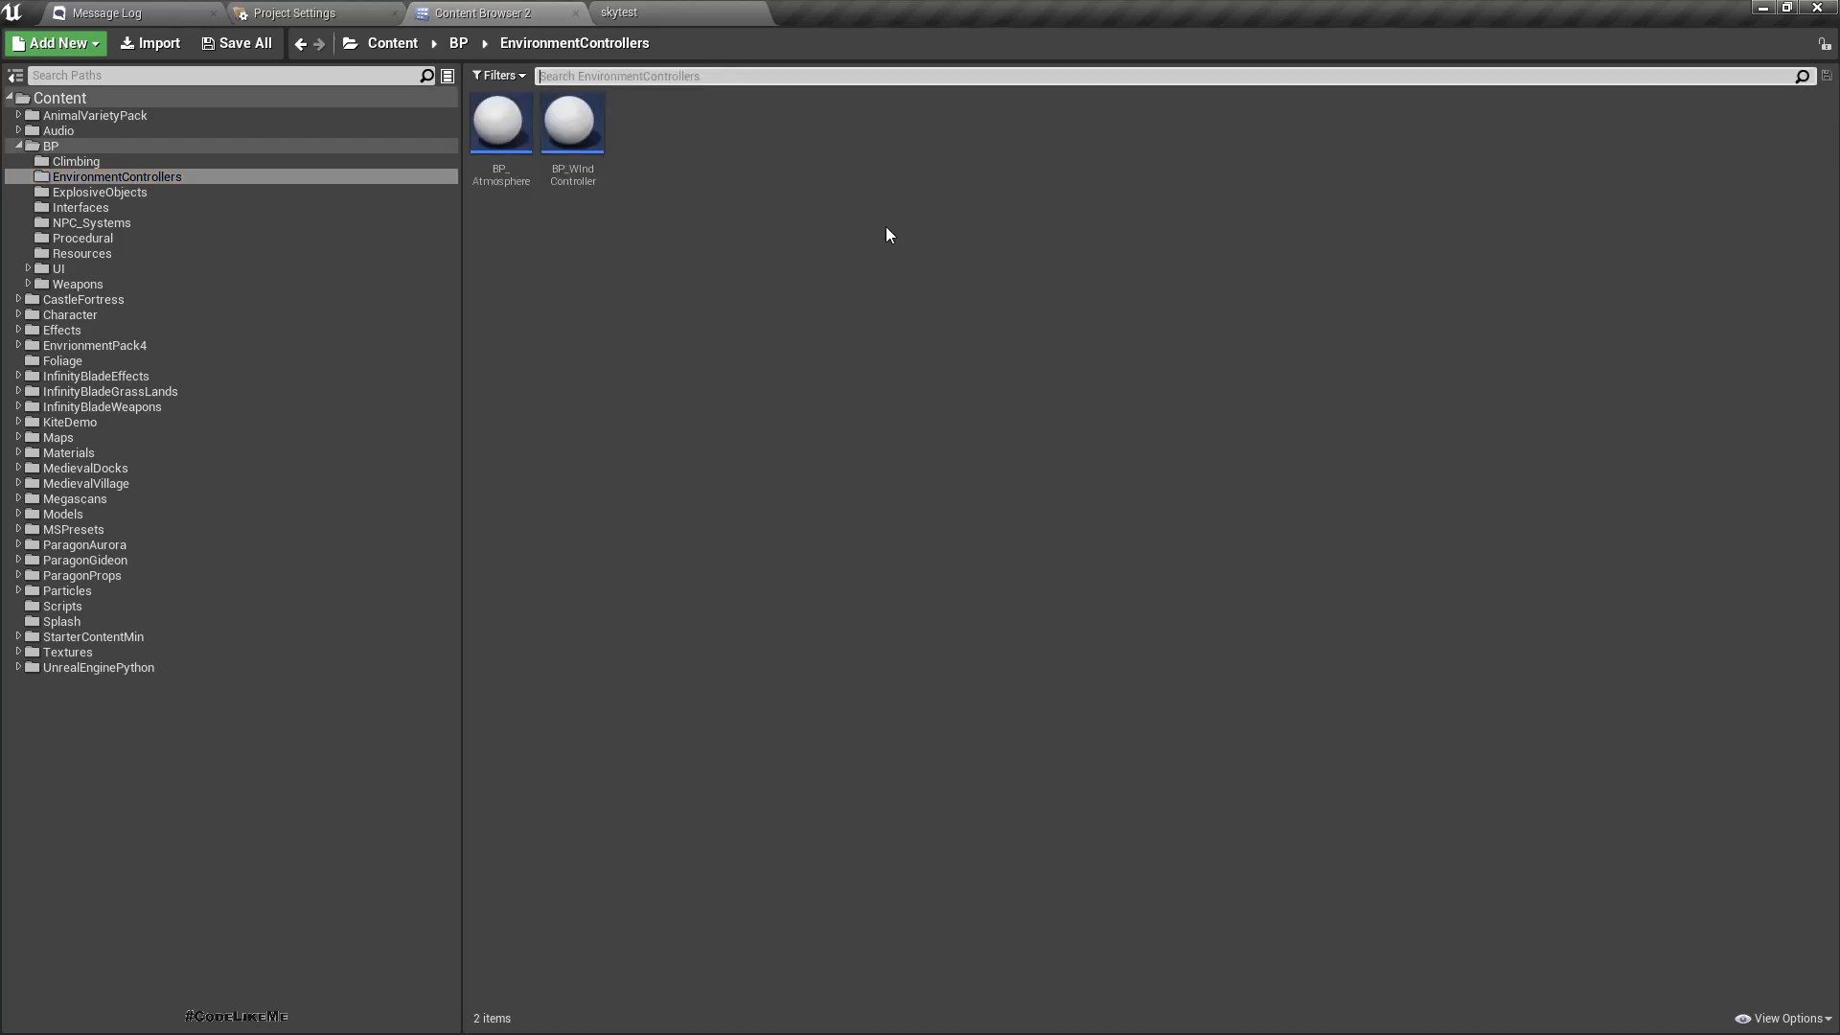
Import the moon.png image into the EnvironmentControllers folder and open the resulting texture.
right_click(709, 165)
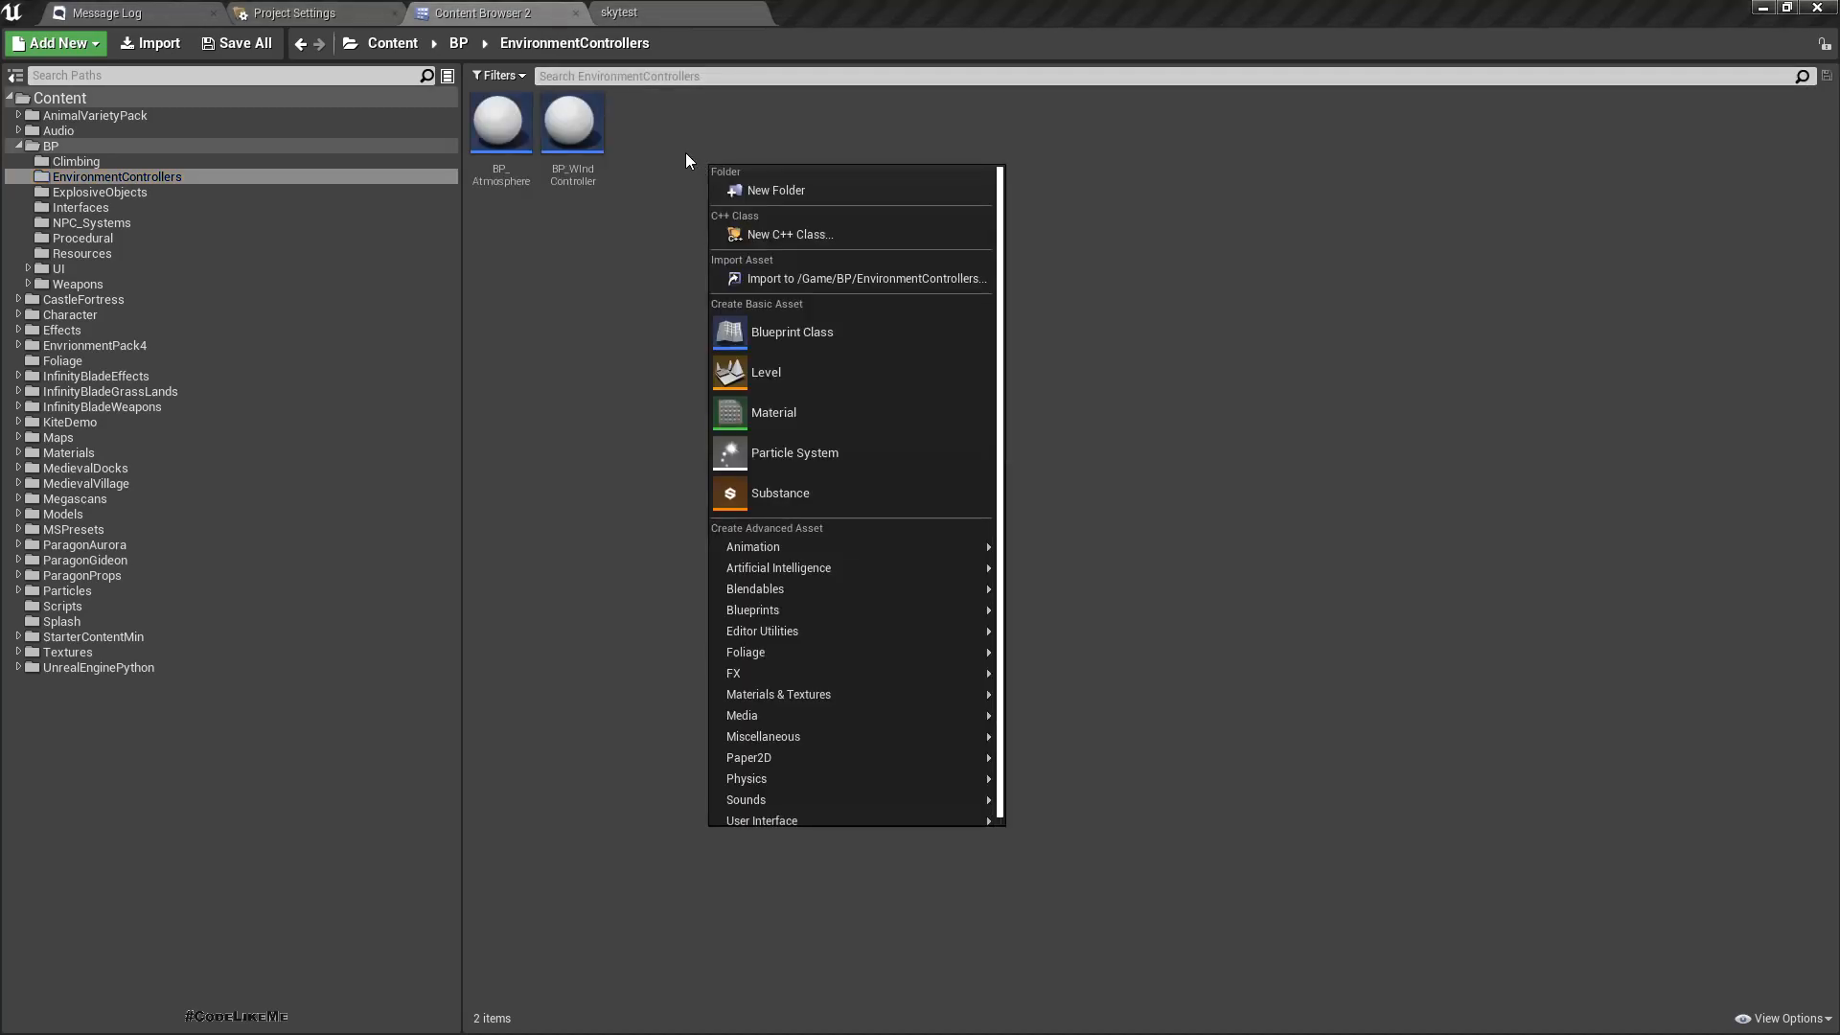
click(682, 152)
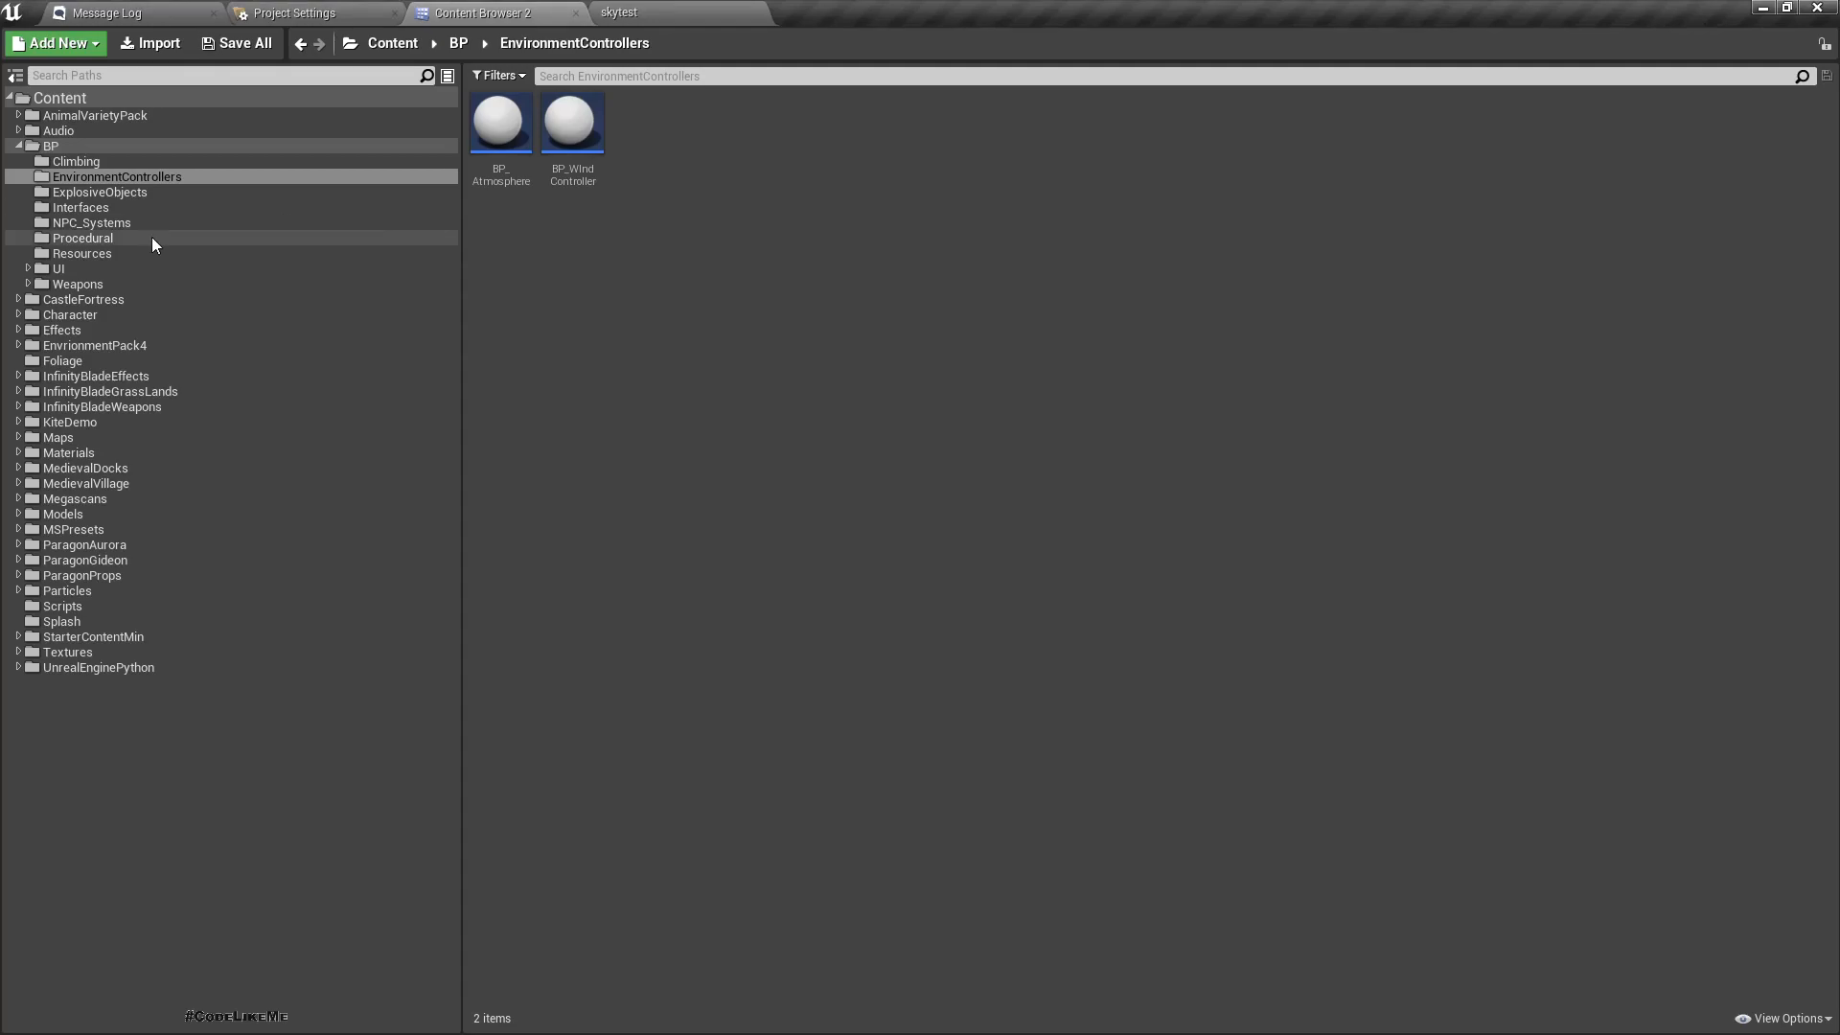
right_click(722, 136)
key(alt+Tab)
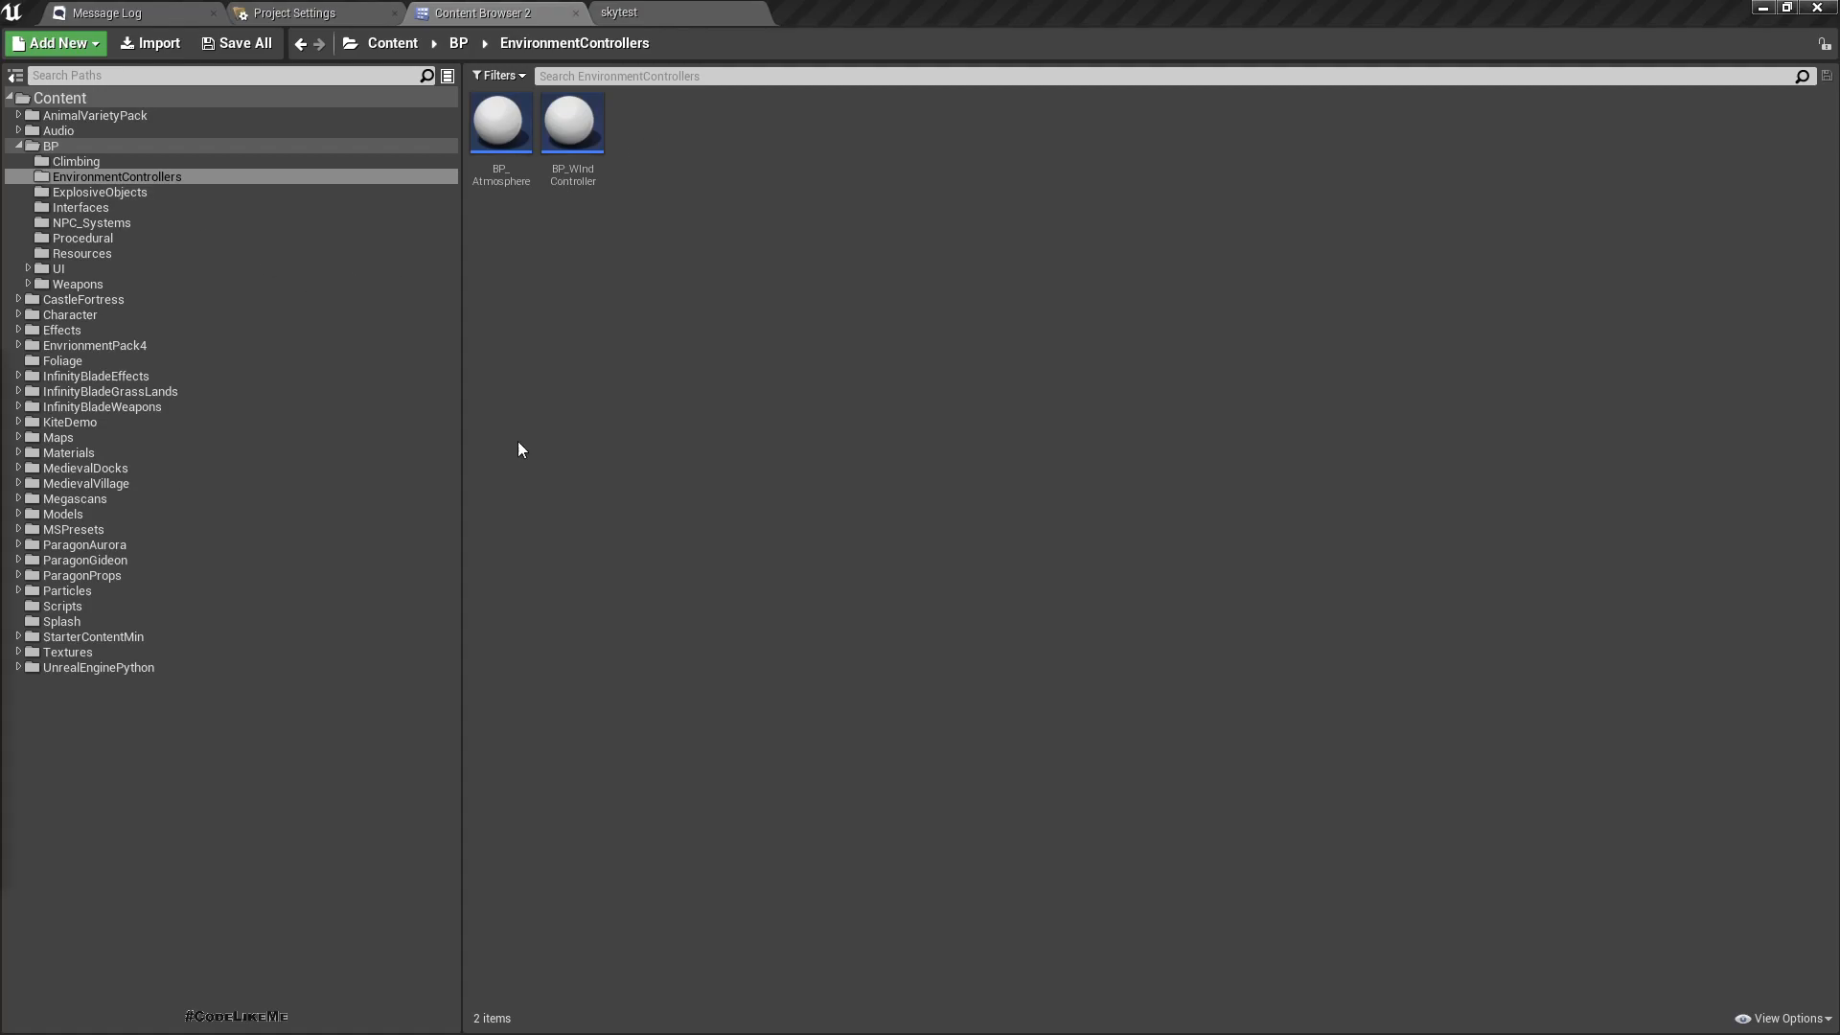
drag(857, 274, 855, 277)
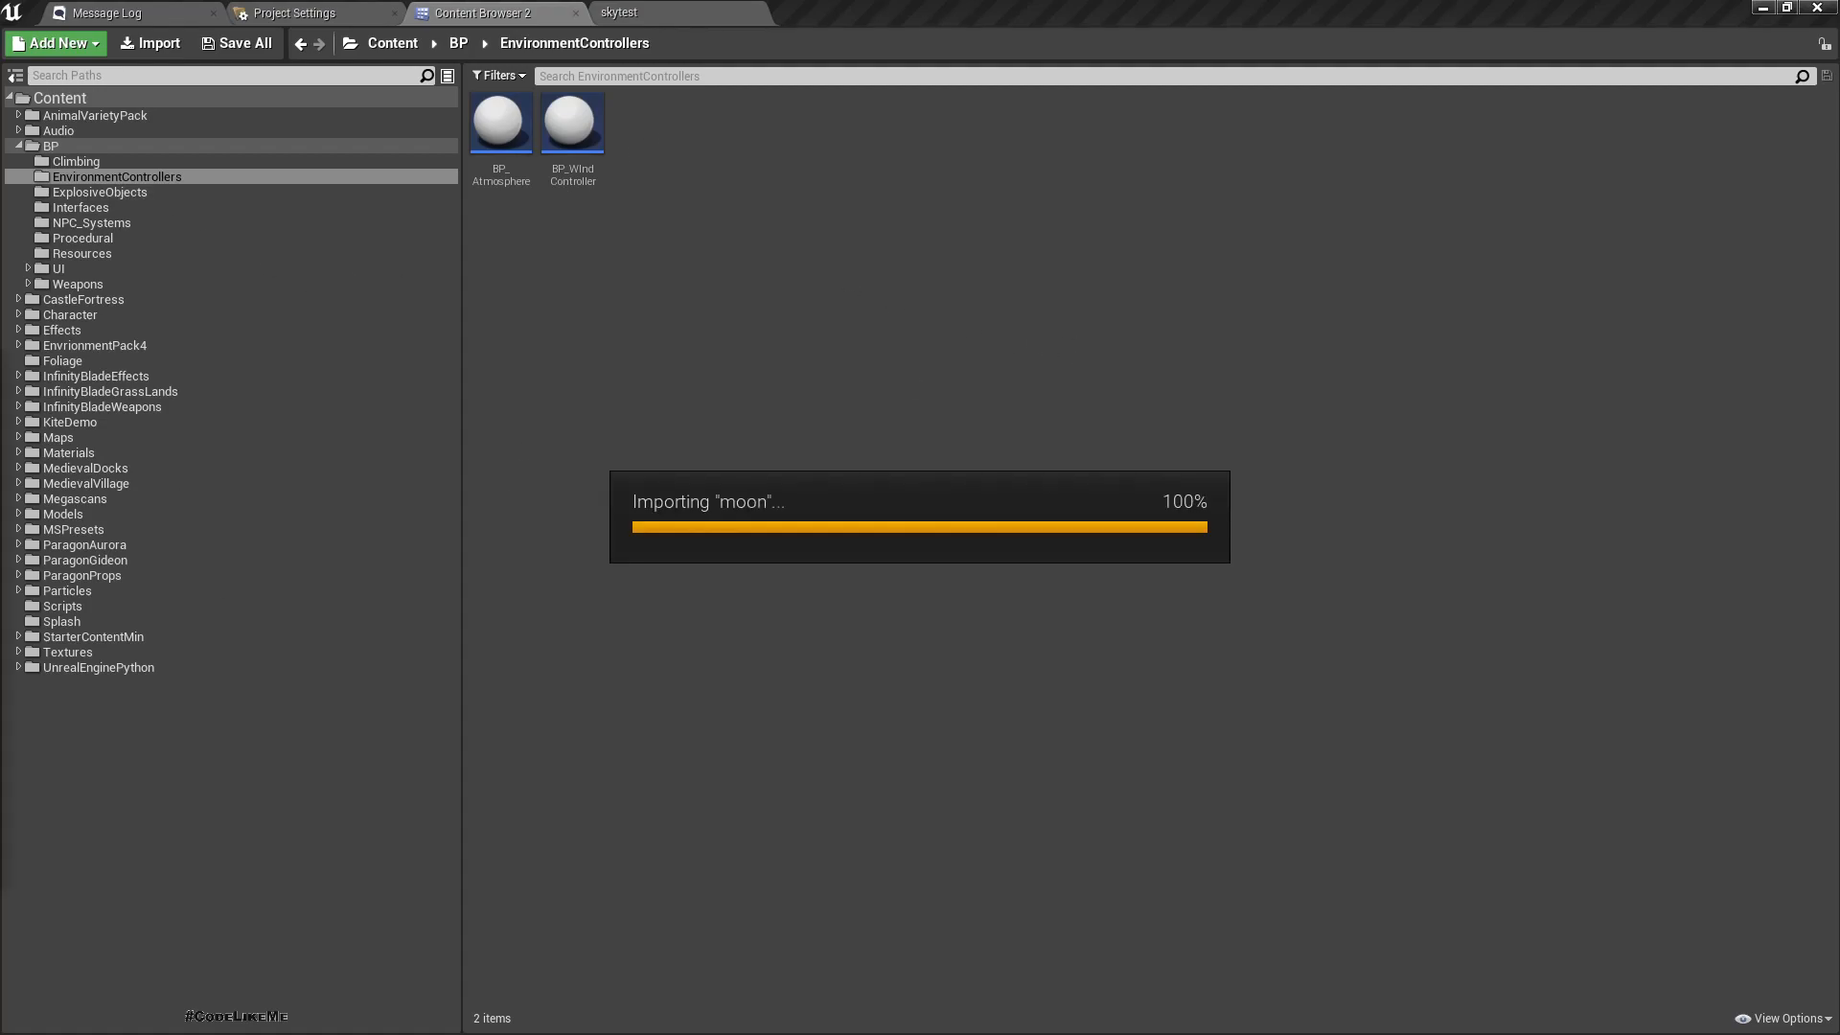
double_click(627, 127)
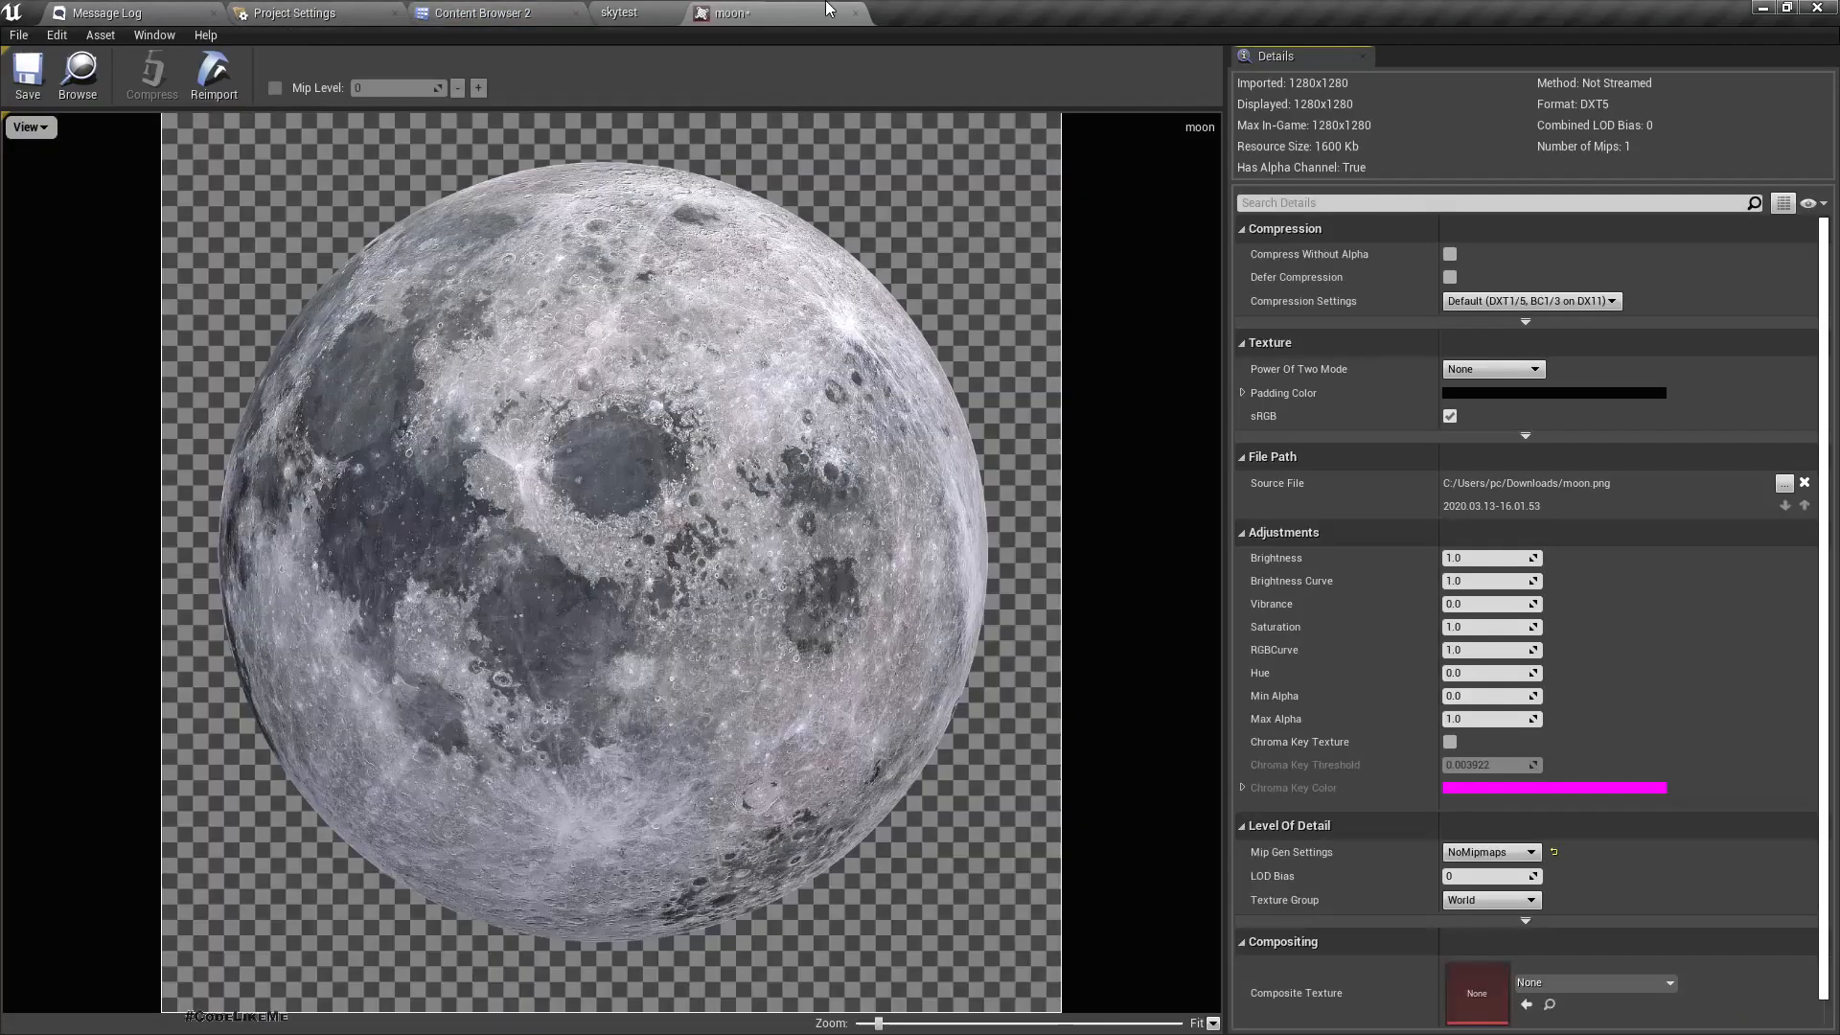
Create a new folder named Moon inside the EnvironmentControllers folder.
click(623, 11)
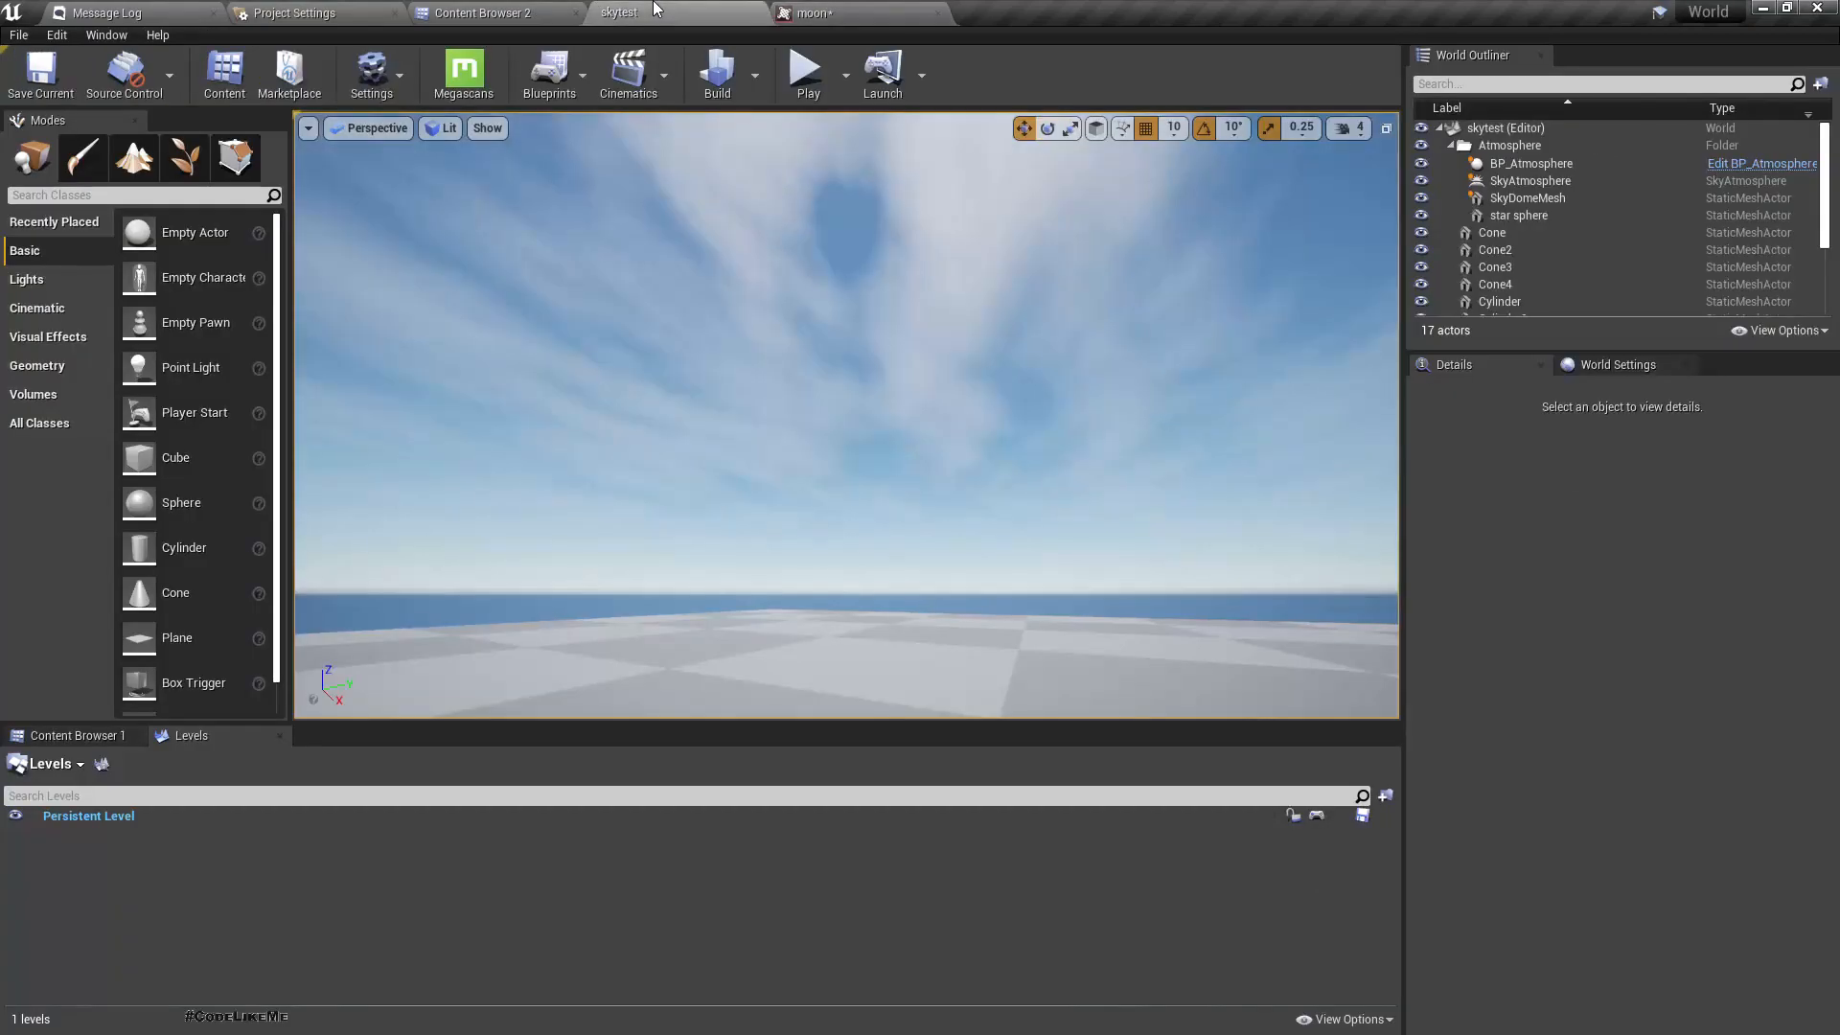
click(489, 12)
right_click(757, 169)
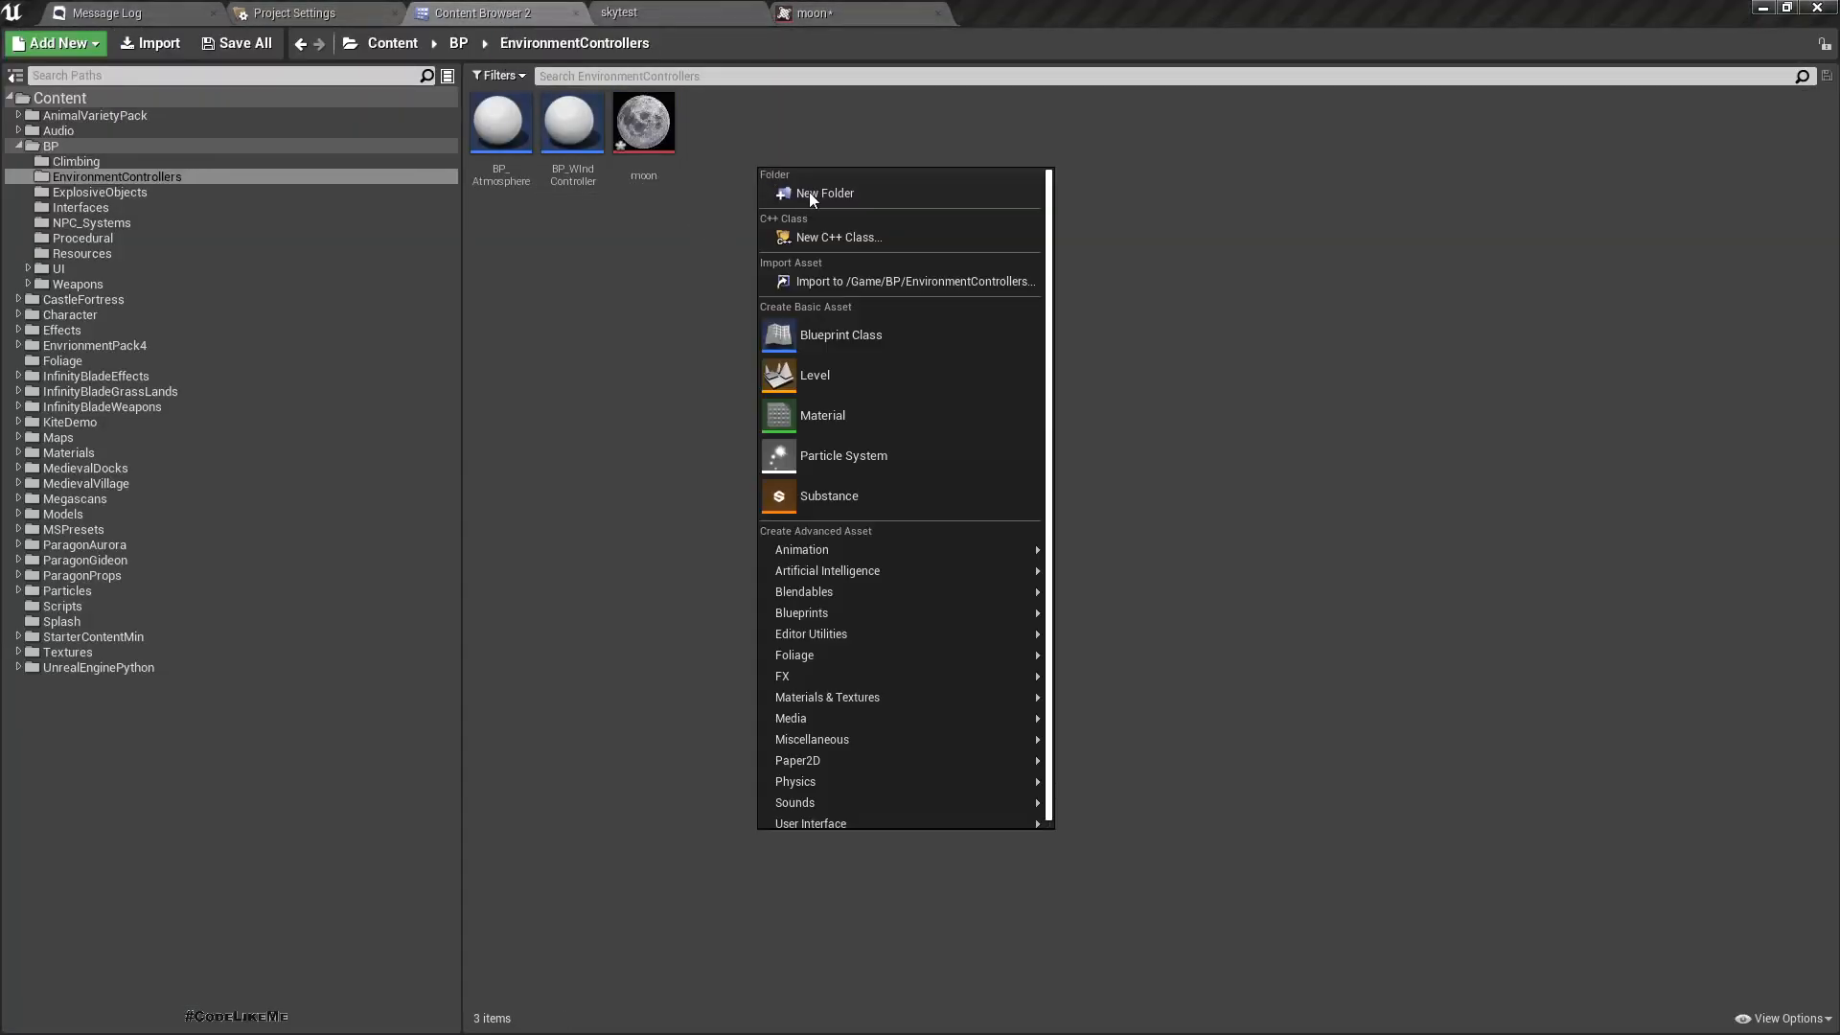
click(812, 192)
text(Moon)
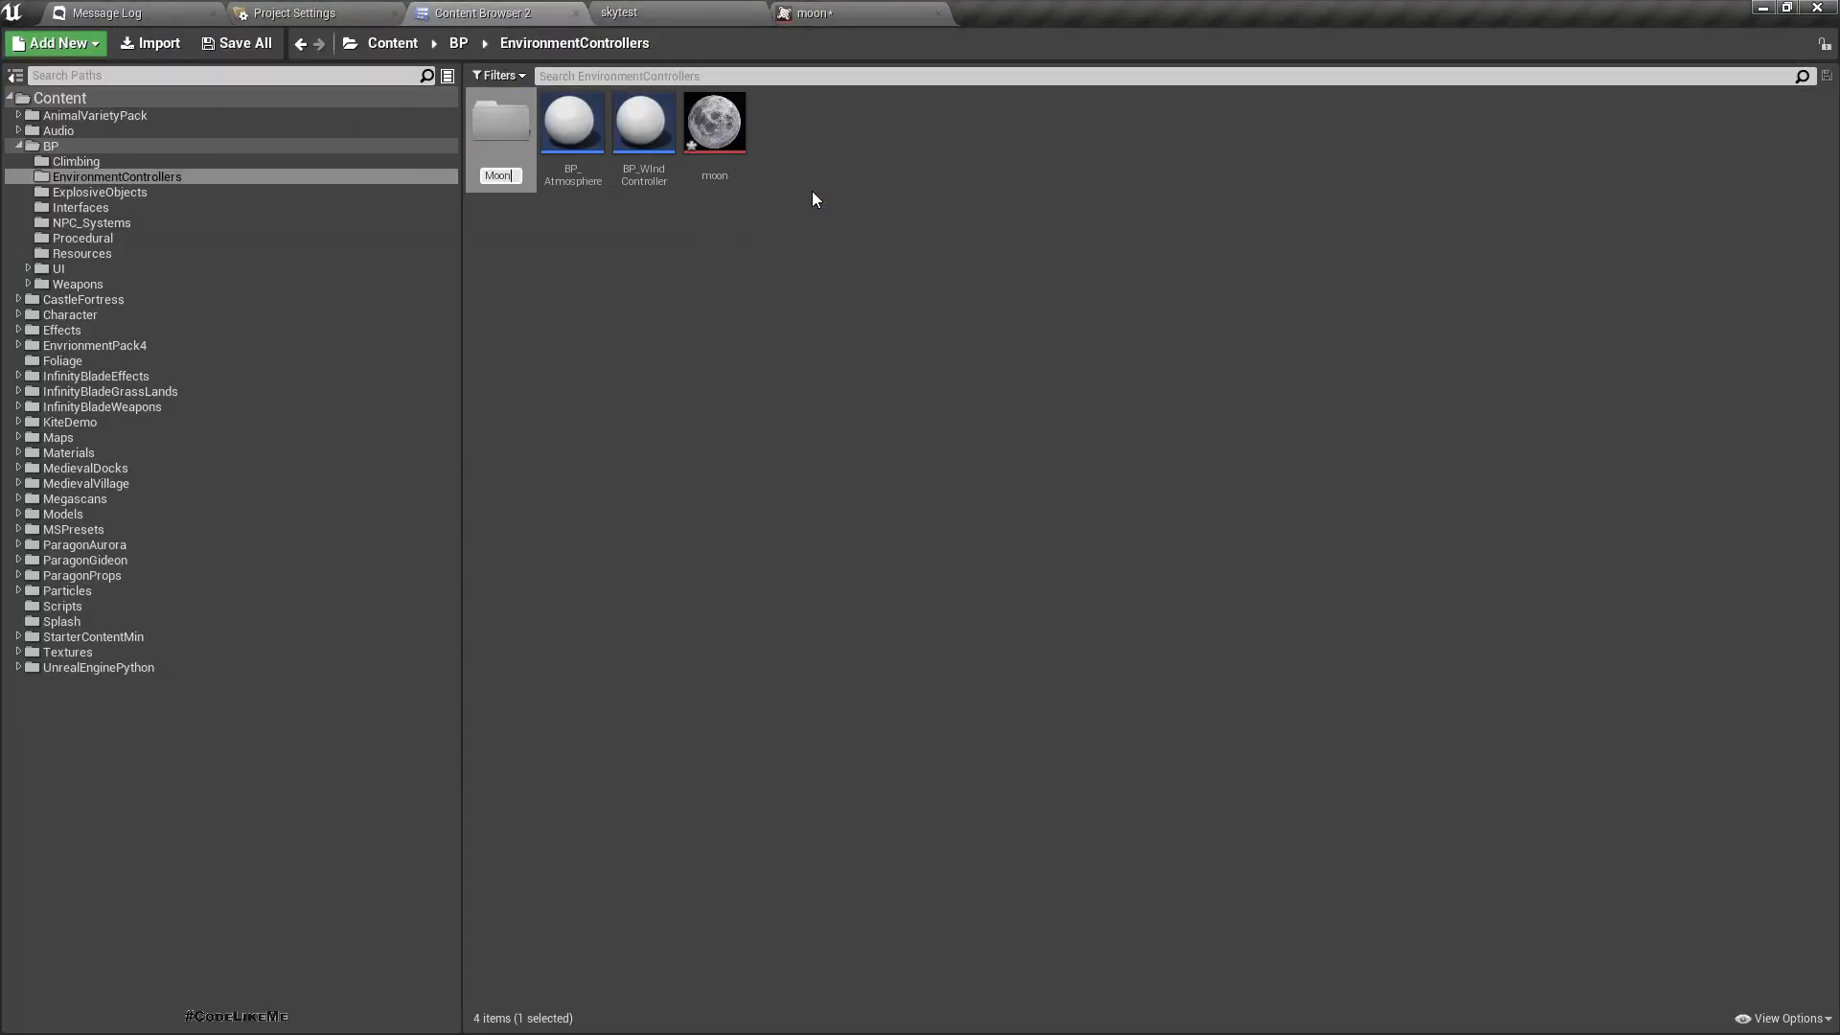
key(Return)
Move the moon texture from EnvironmentControllers into the Moon folder.
drag(714, 121, 484, 153)
click(531, 180)
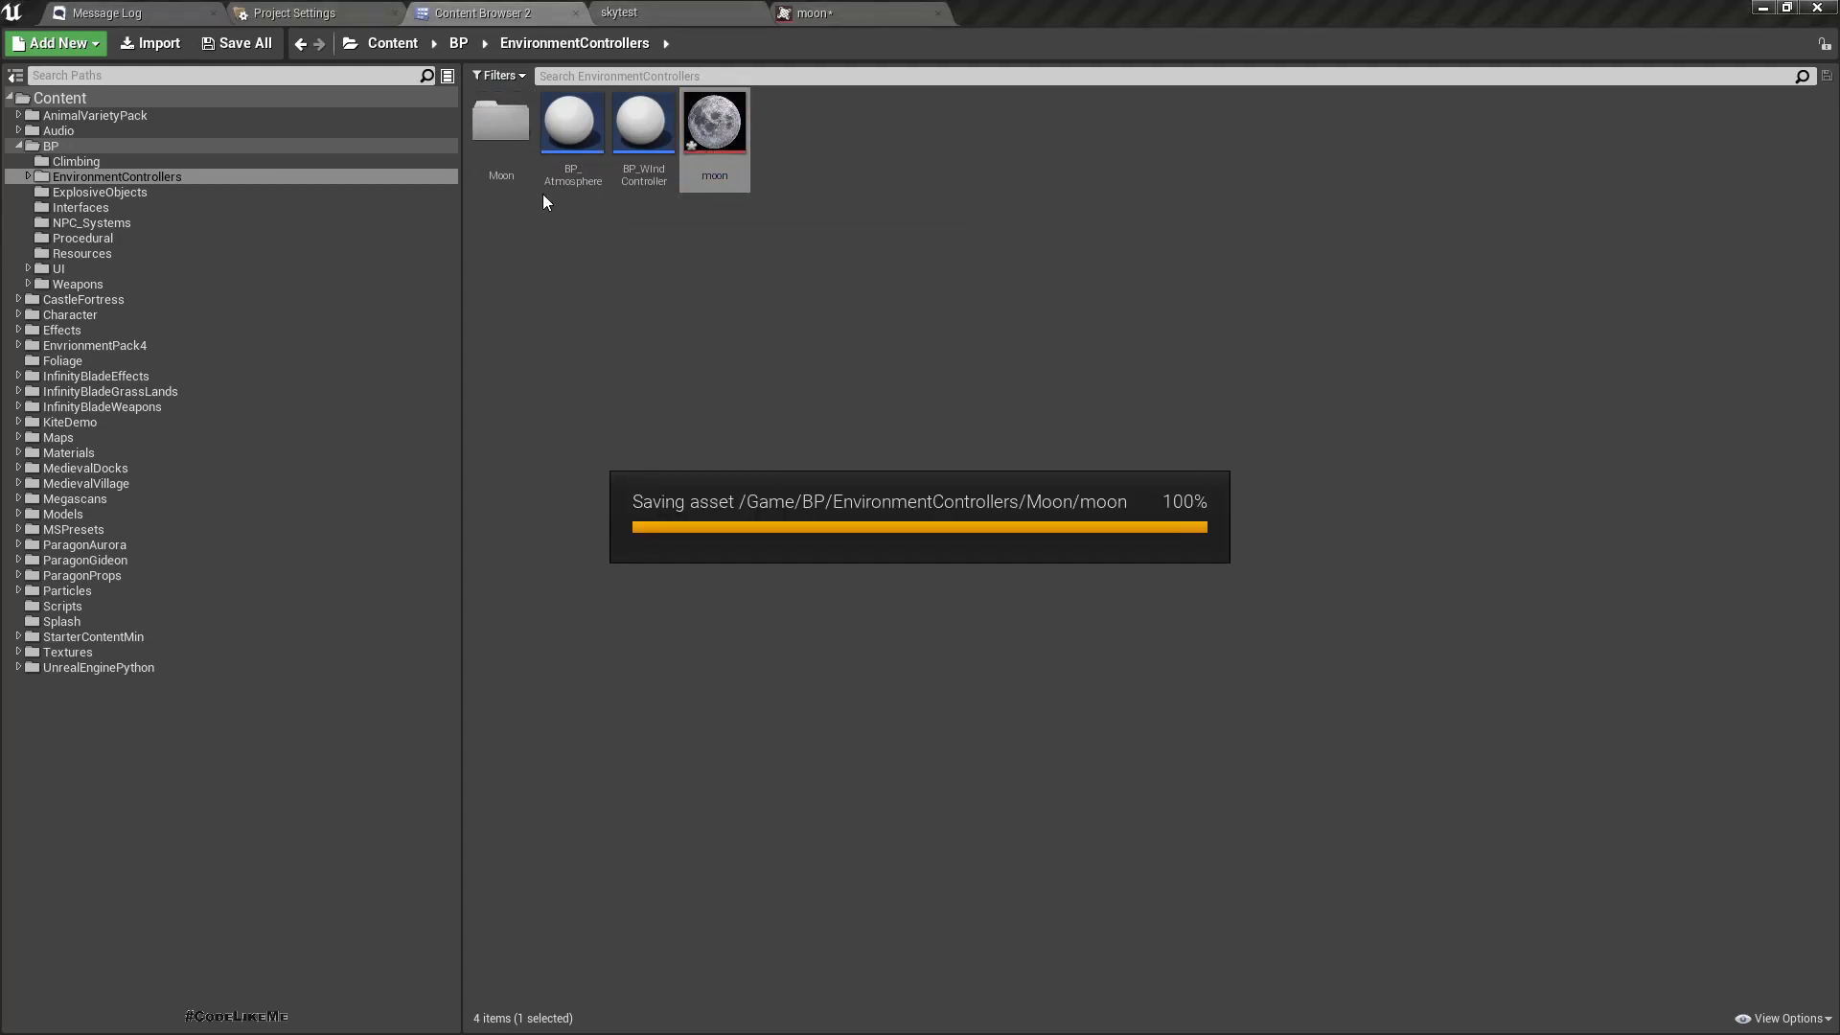
click(496, 125)
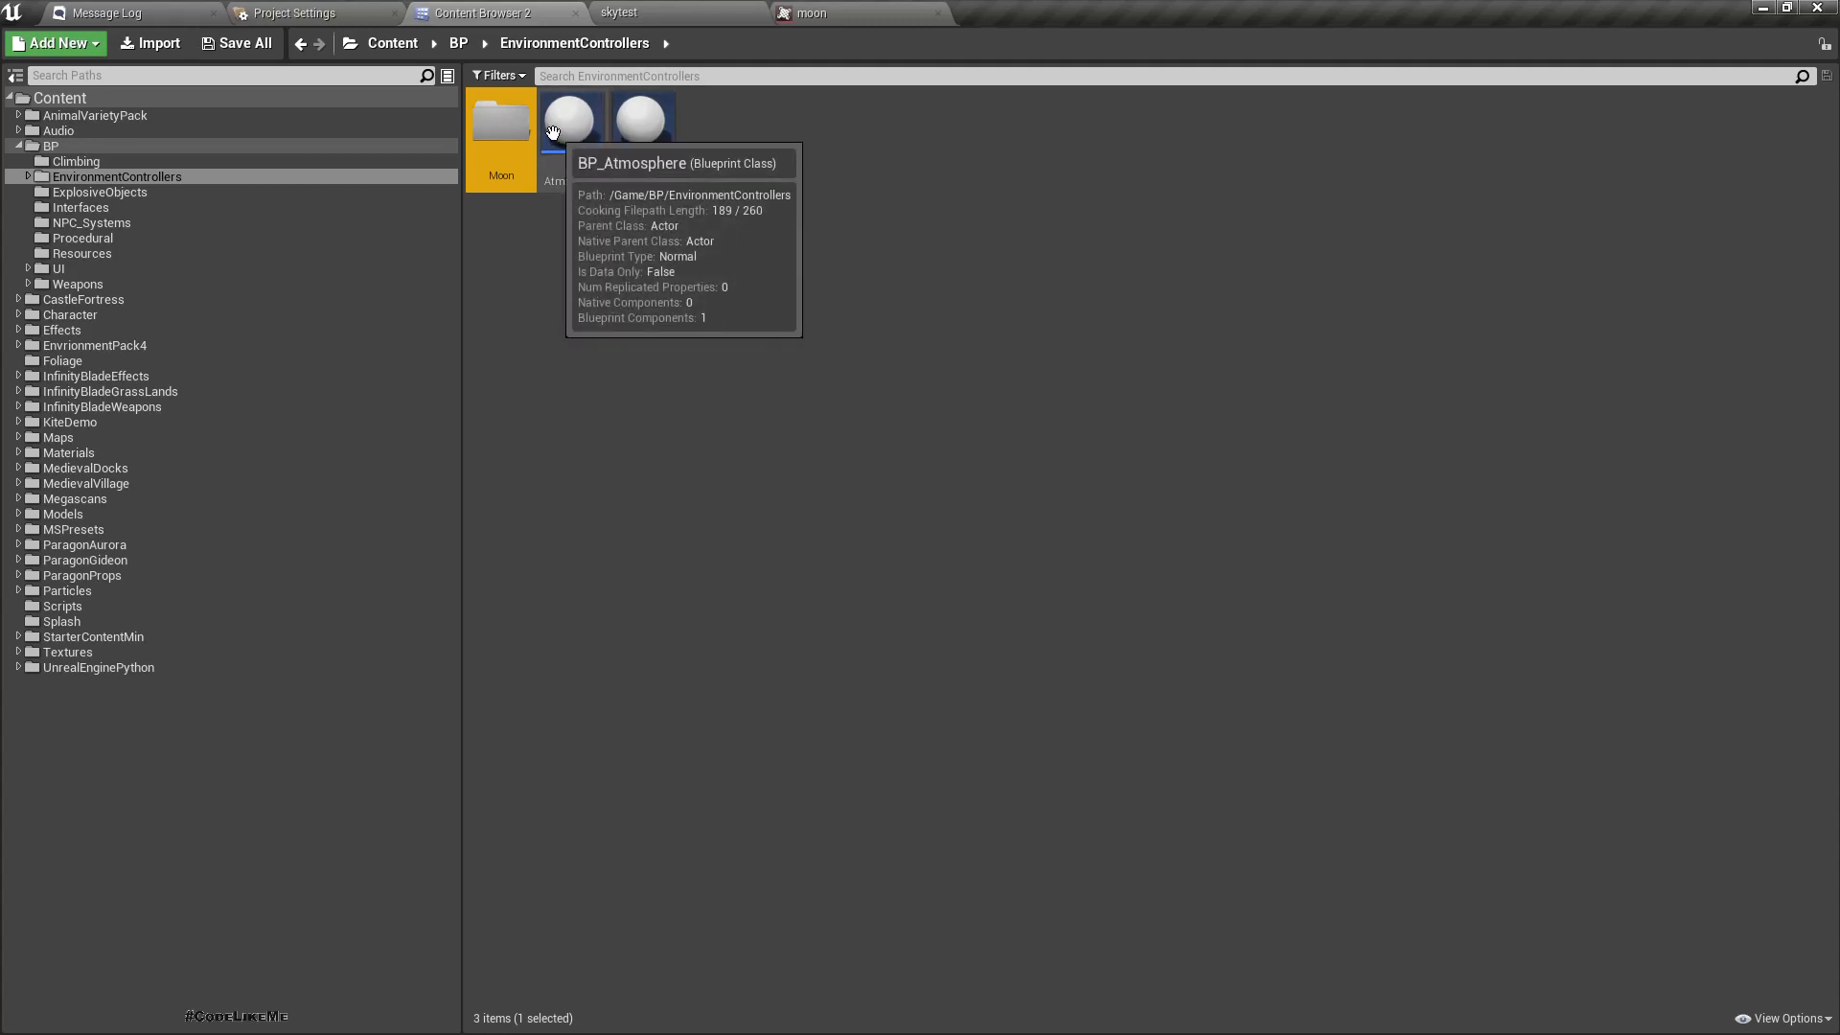
Set the location of the BP_Atmosphere actor in the skytest level to 0, 0, 0.
click(629, 9)
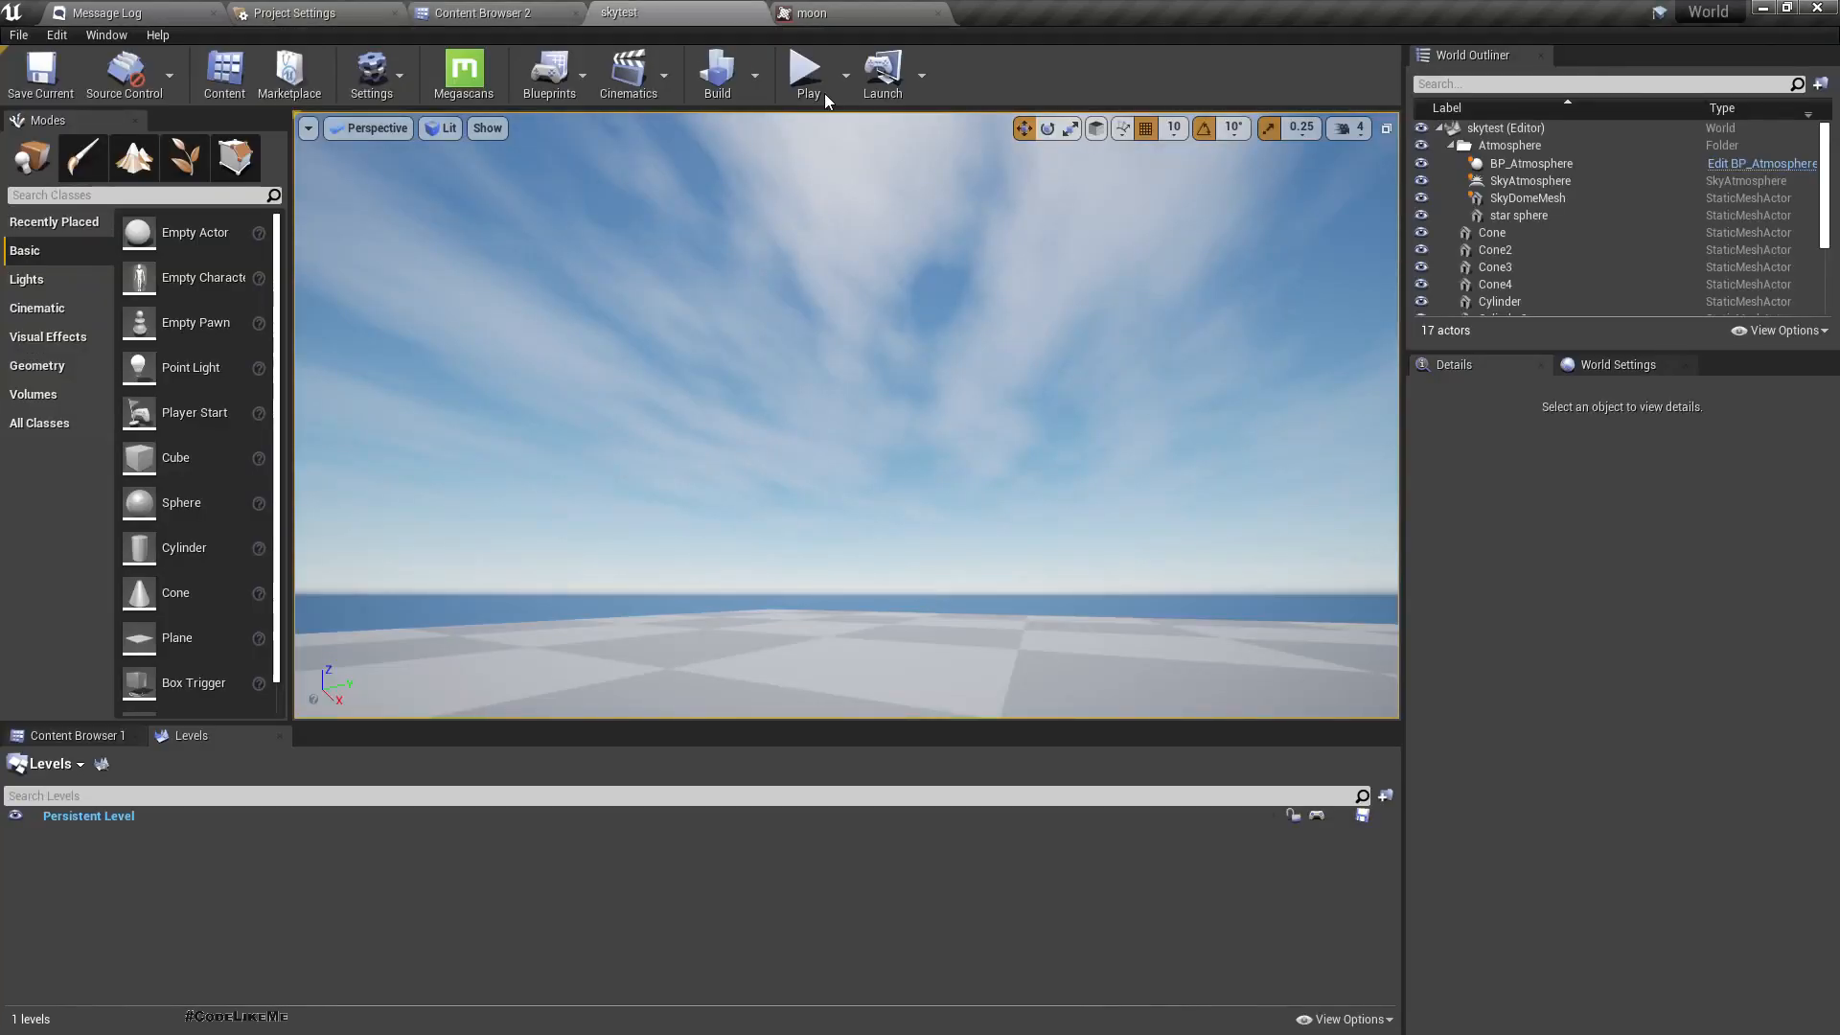
click(1514, 164)
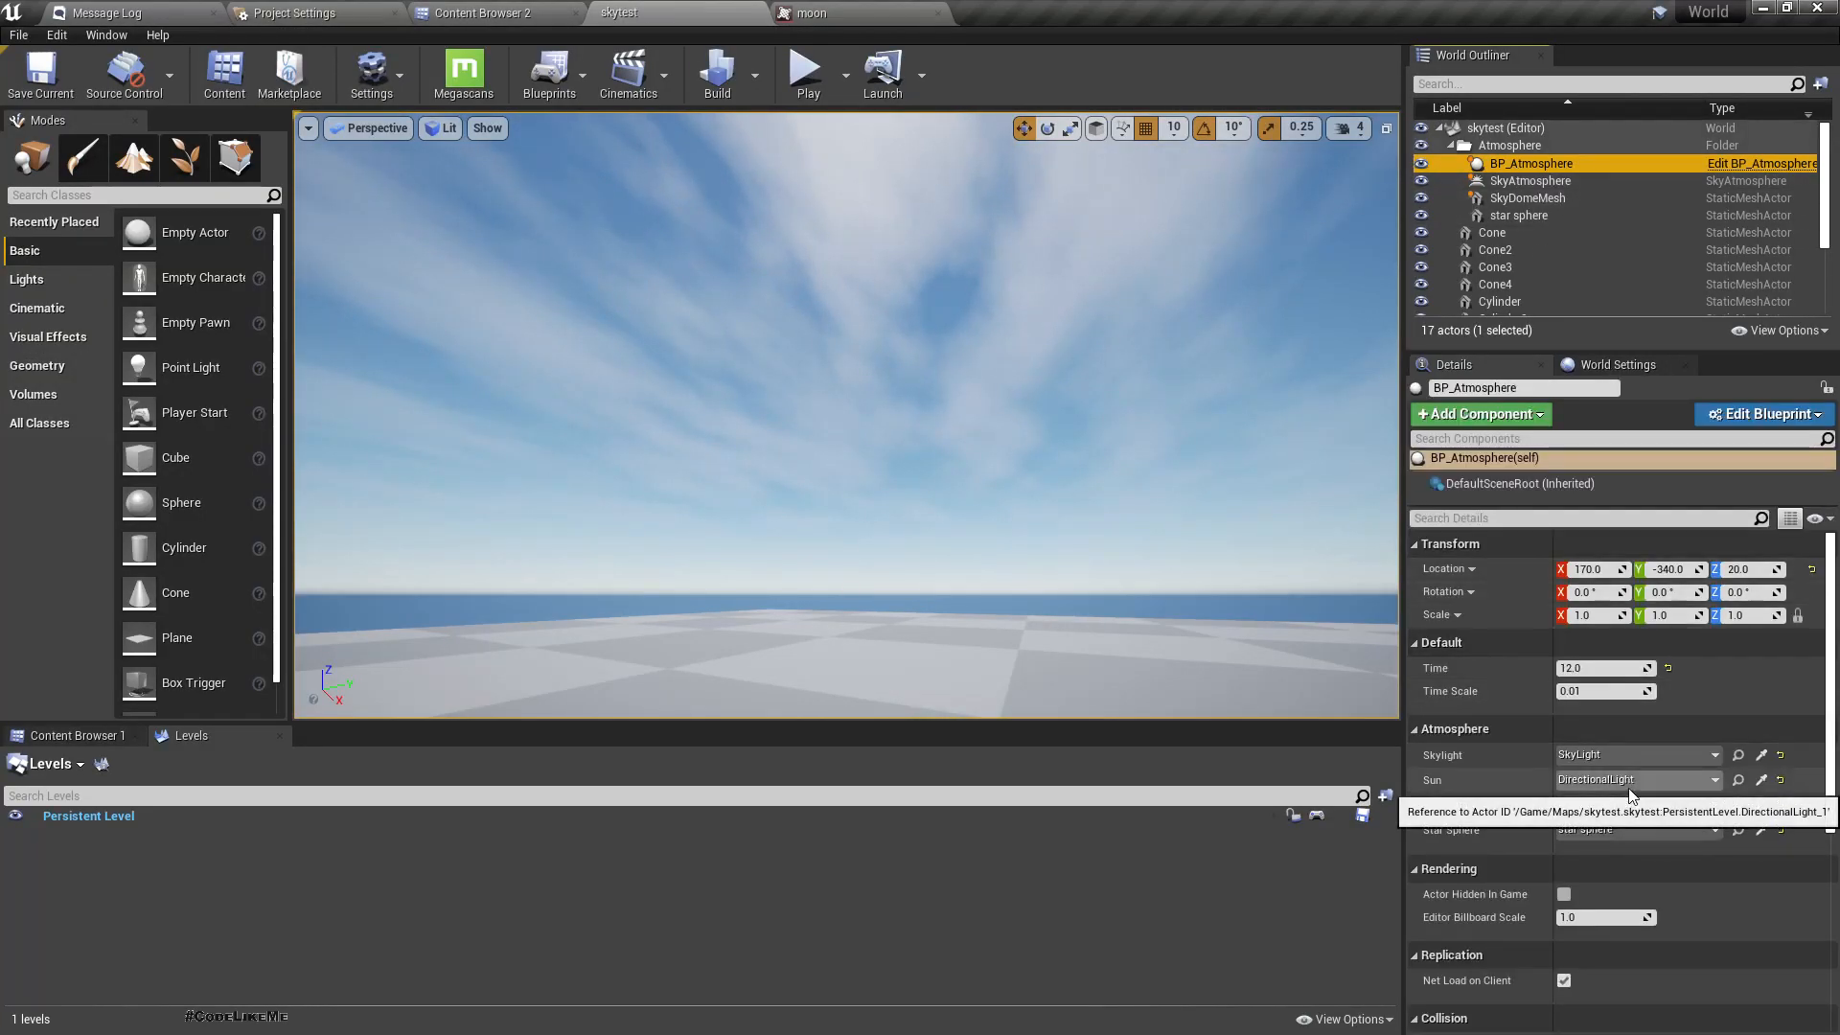
click(1592, 569)
text(0)
key(Tab)
text(0)
key(Tab)
text(0)
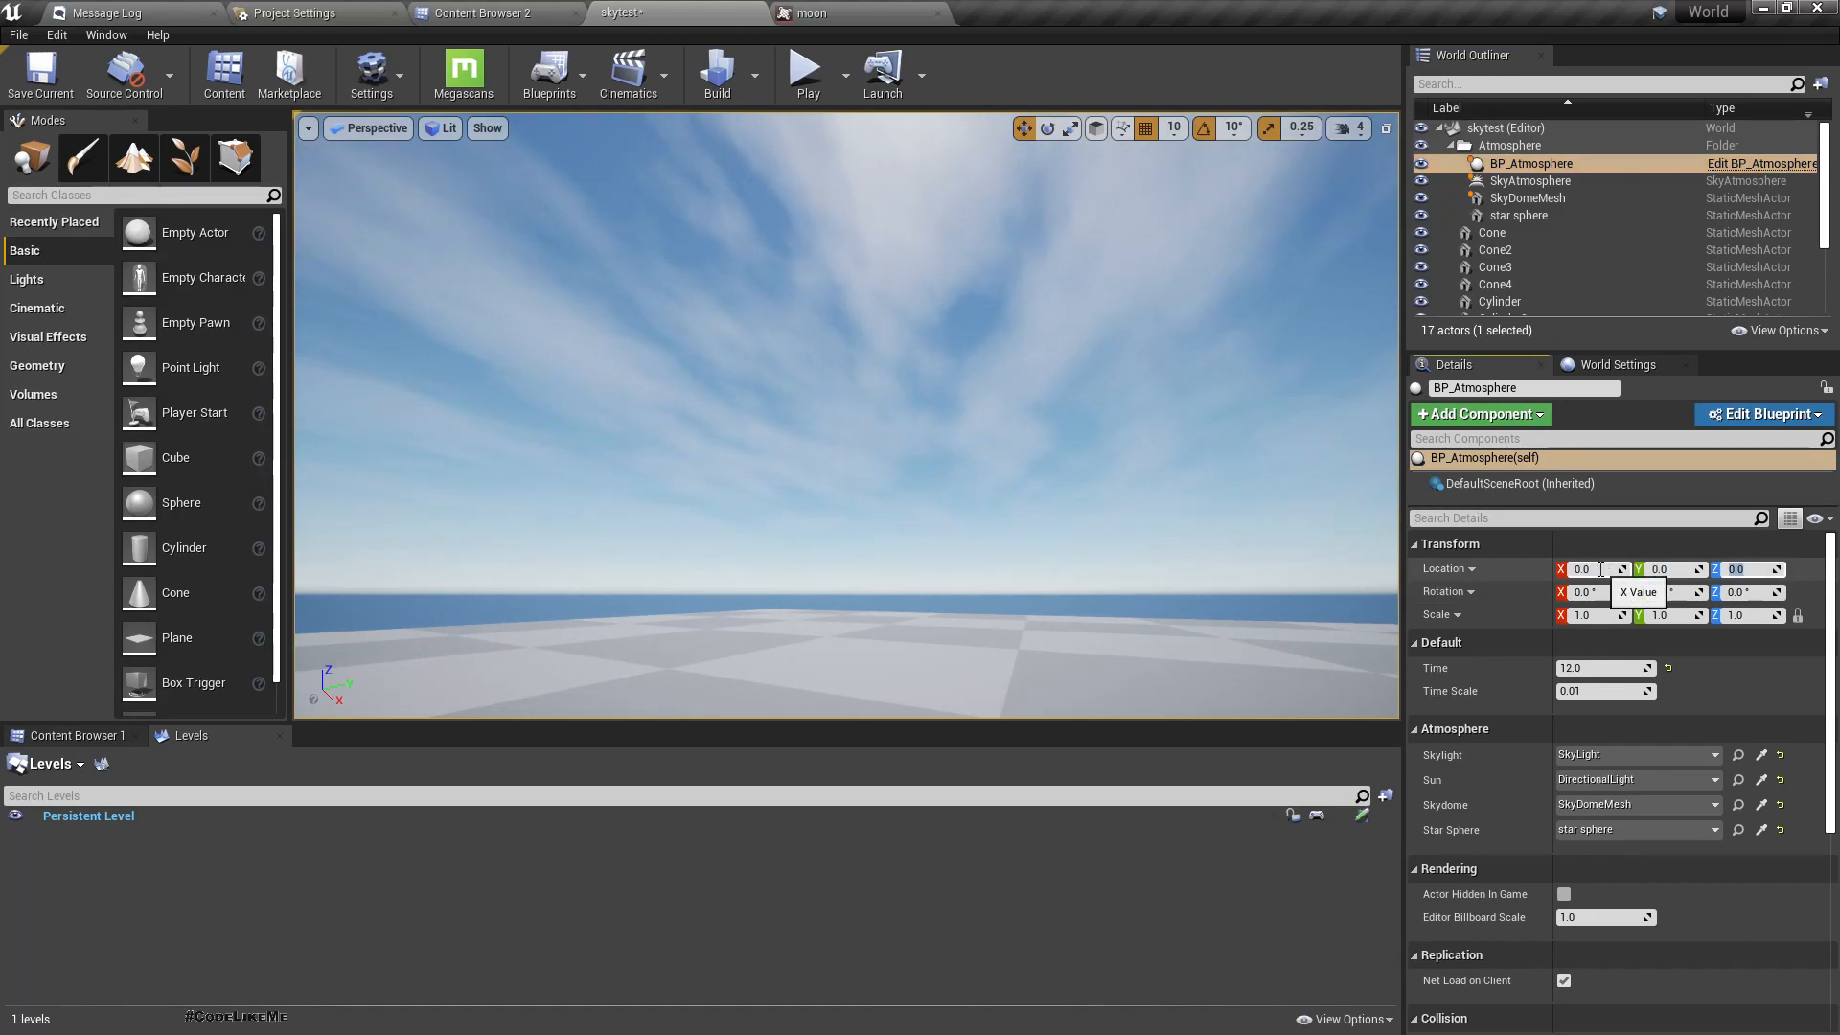
Set the BP_Atmosphere time to 0 and inspect the night scene around the actor.
click(1612, 671)
text(0)
key(Return)
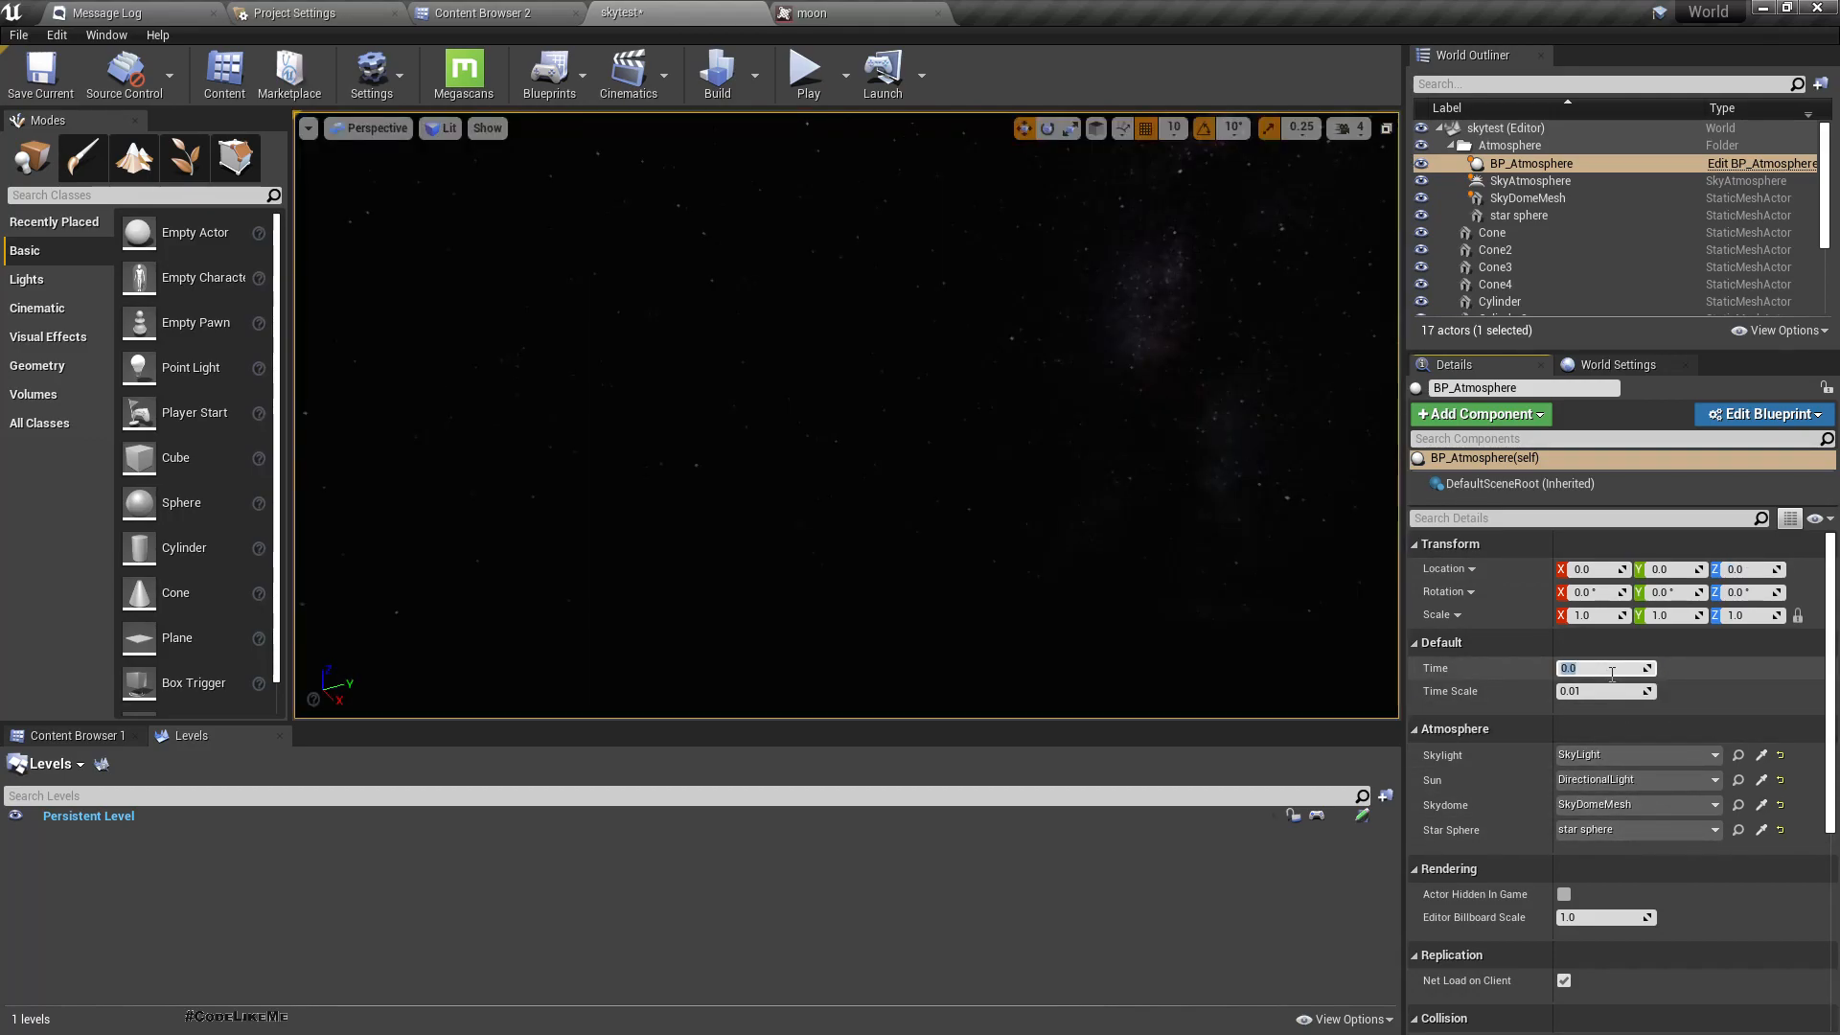
right_drag(1276, 544, 1658, 613)
key(w)
right_drag(770, 412, 772, 412)
key(s)
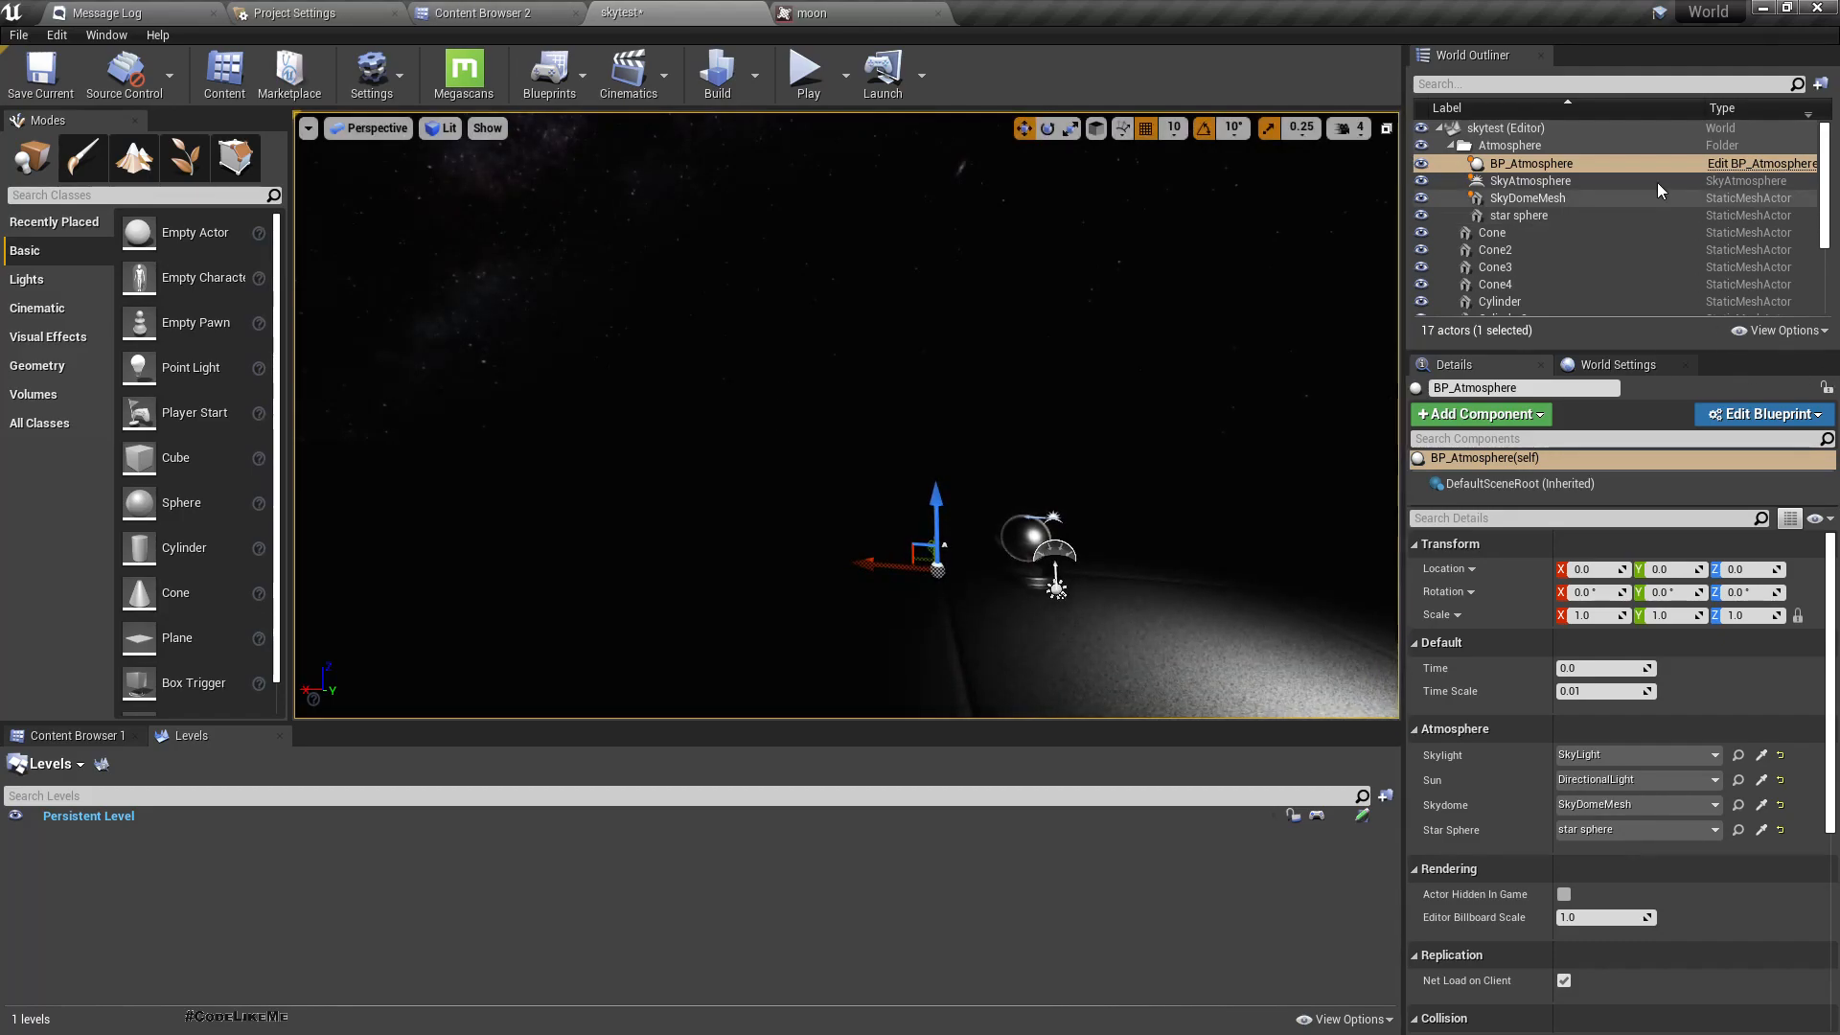
Open the BP_Atmosphere blueprint for editing and add a Plane component named moon under the scene root.
click(1754, 170)
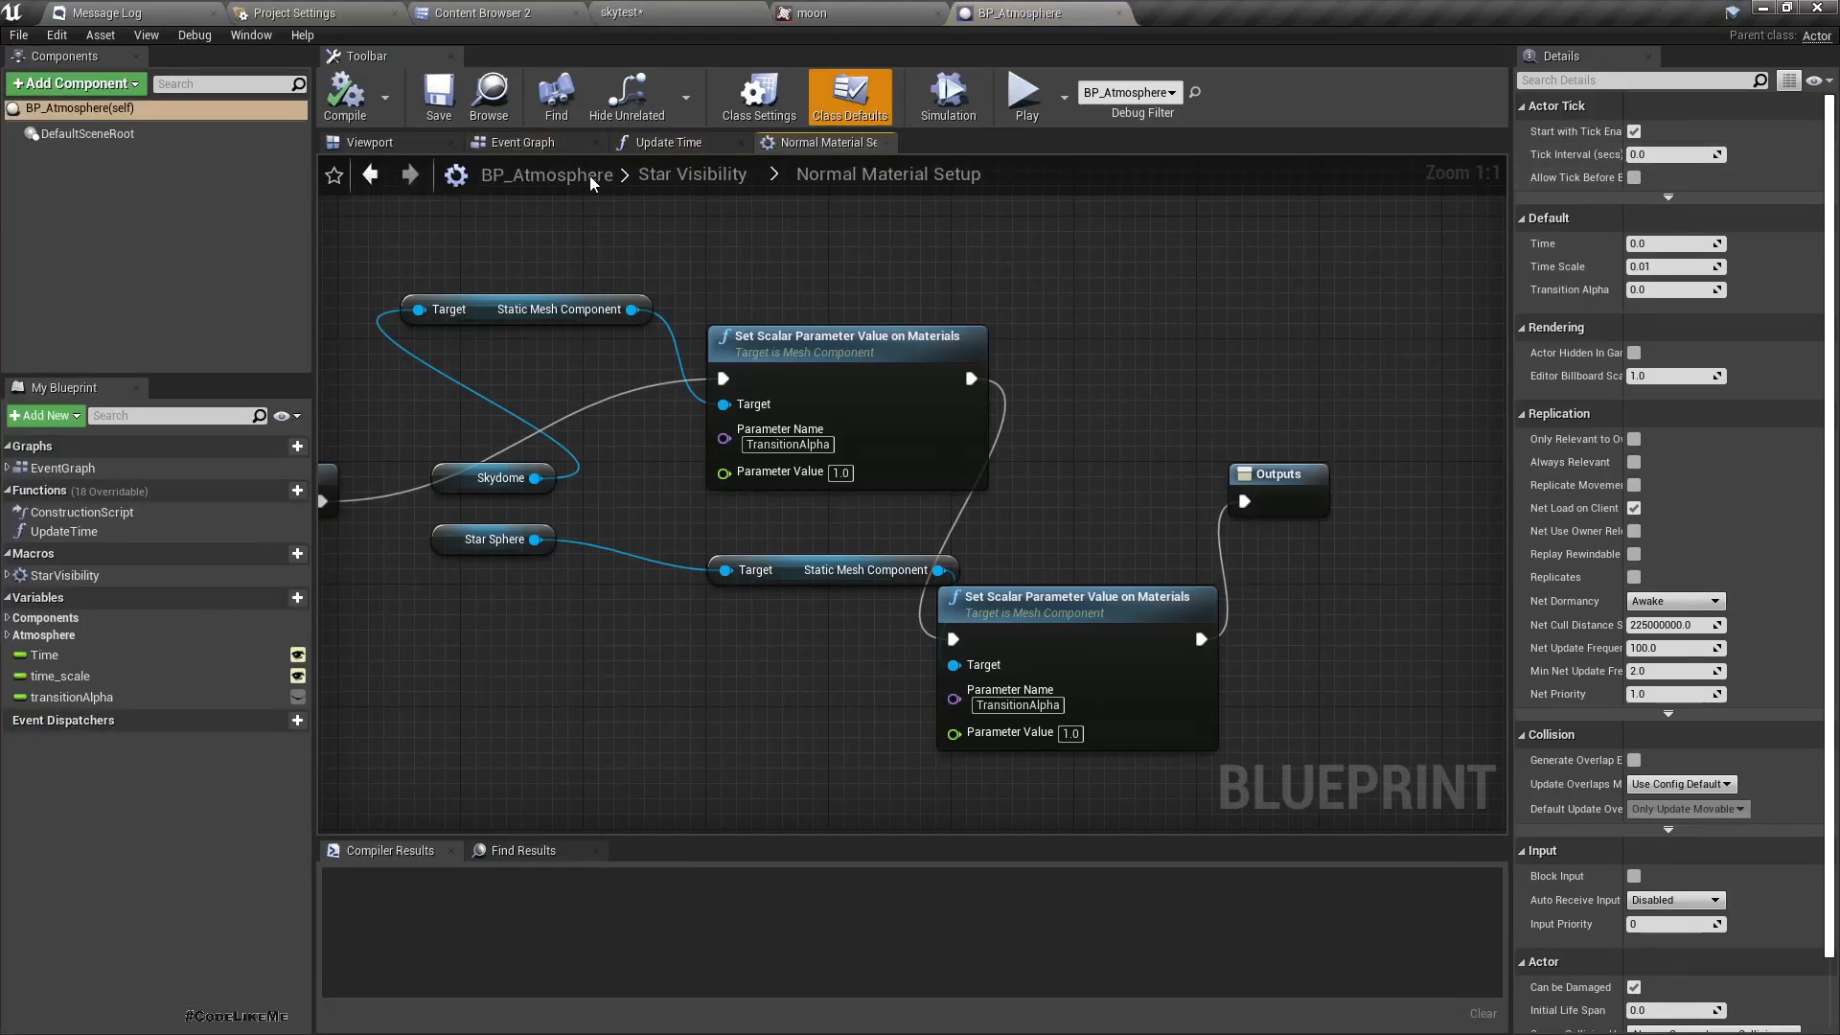
right_click(56, 104)
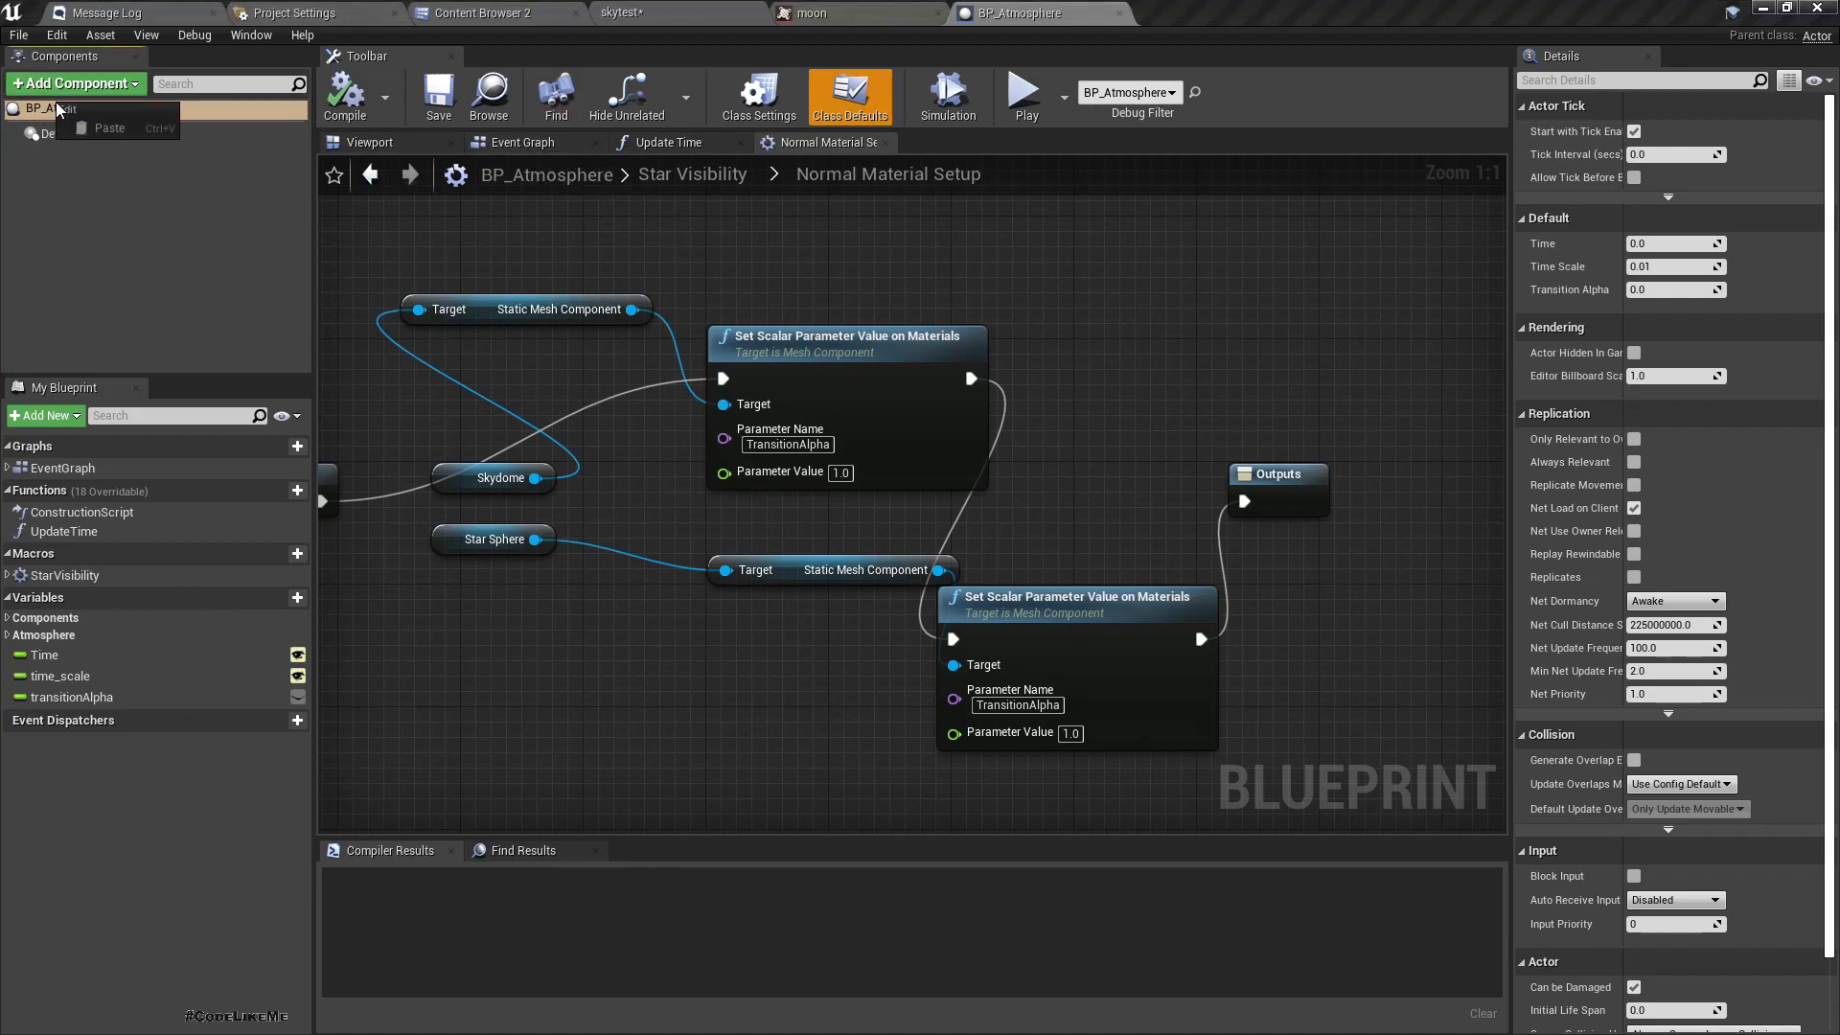
click(76, 83)
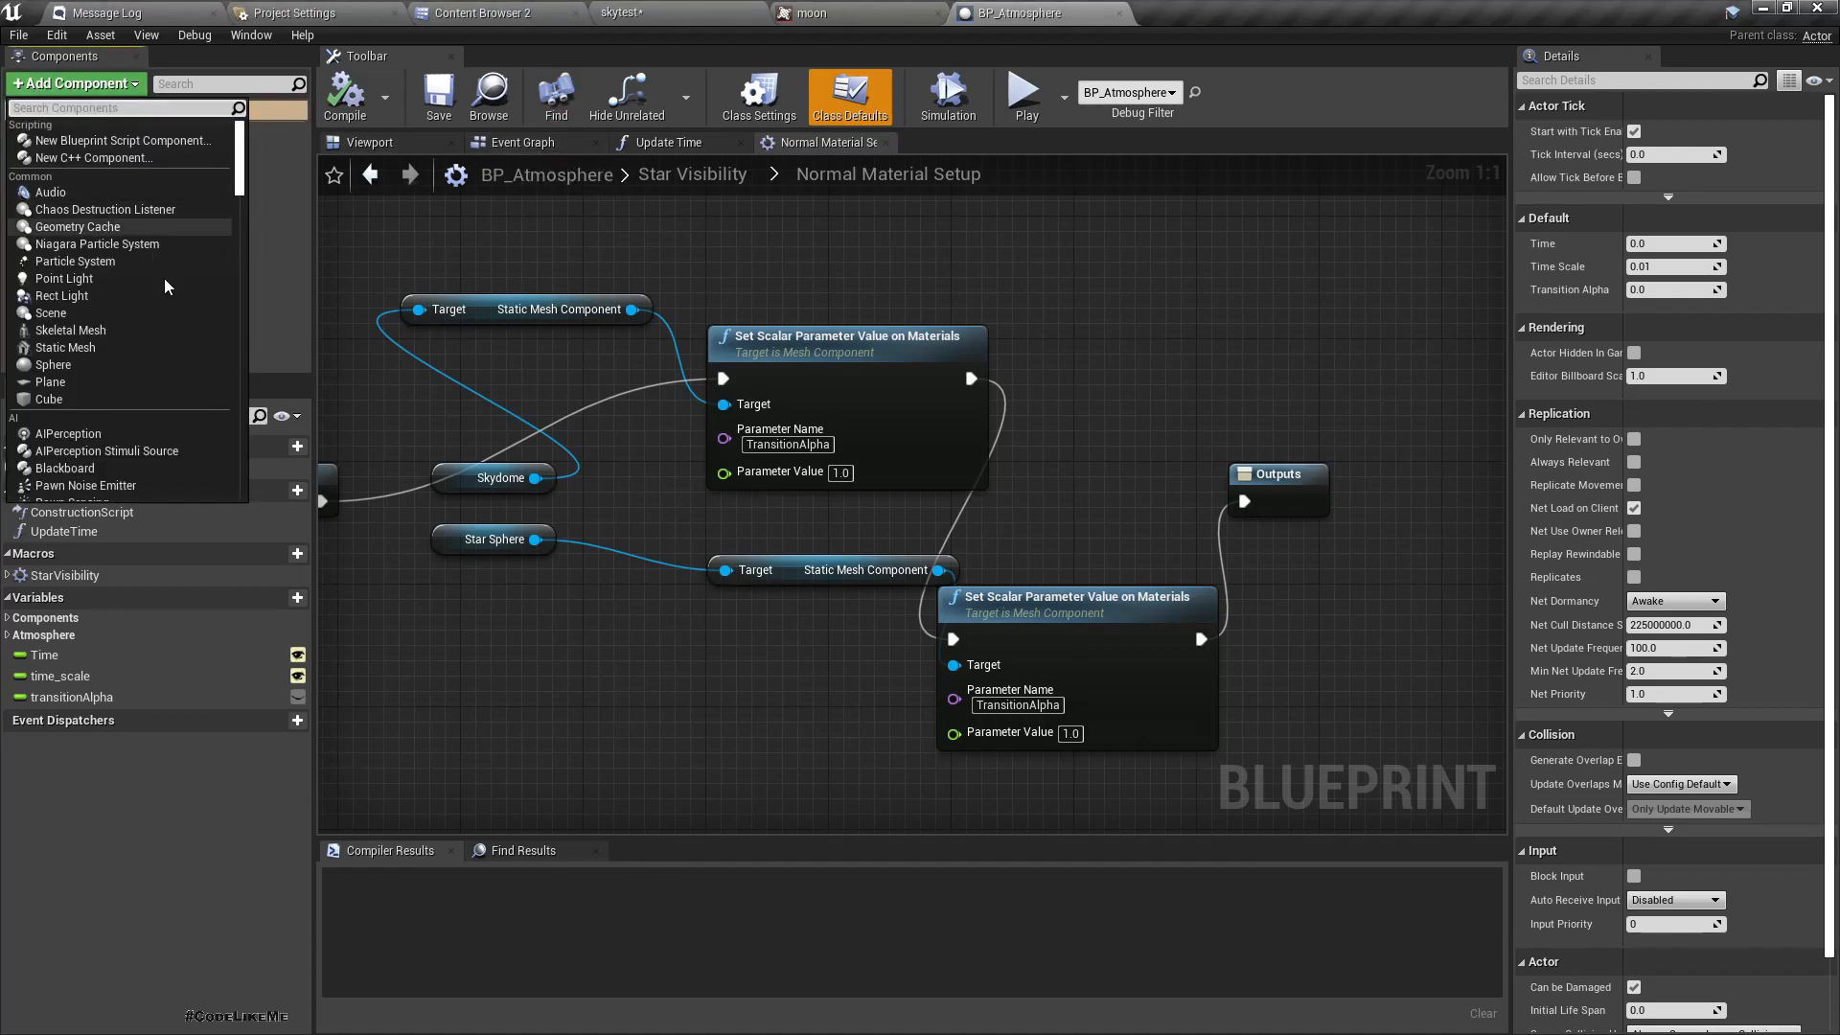
click(50, 381)
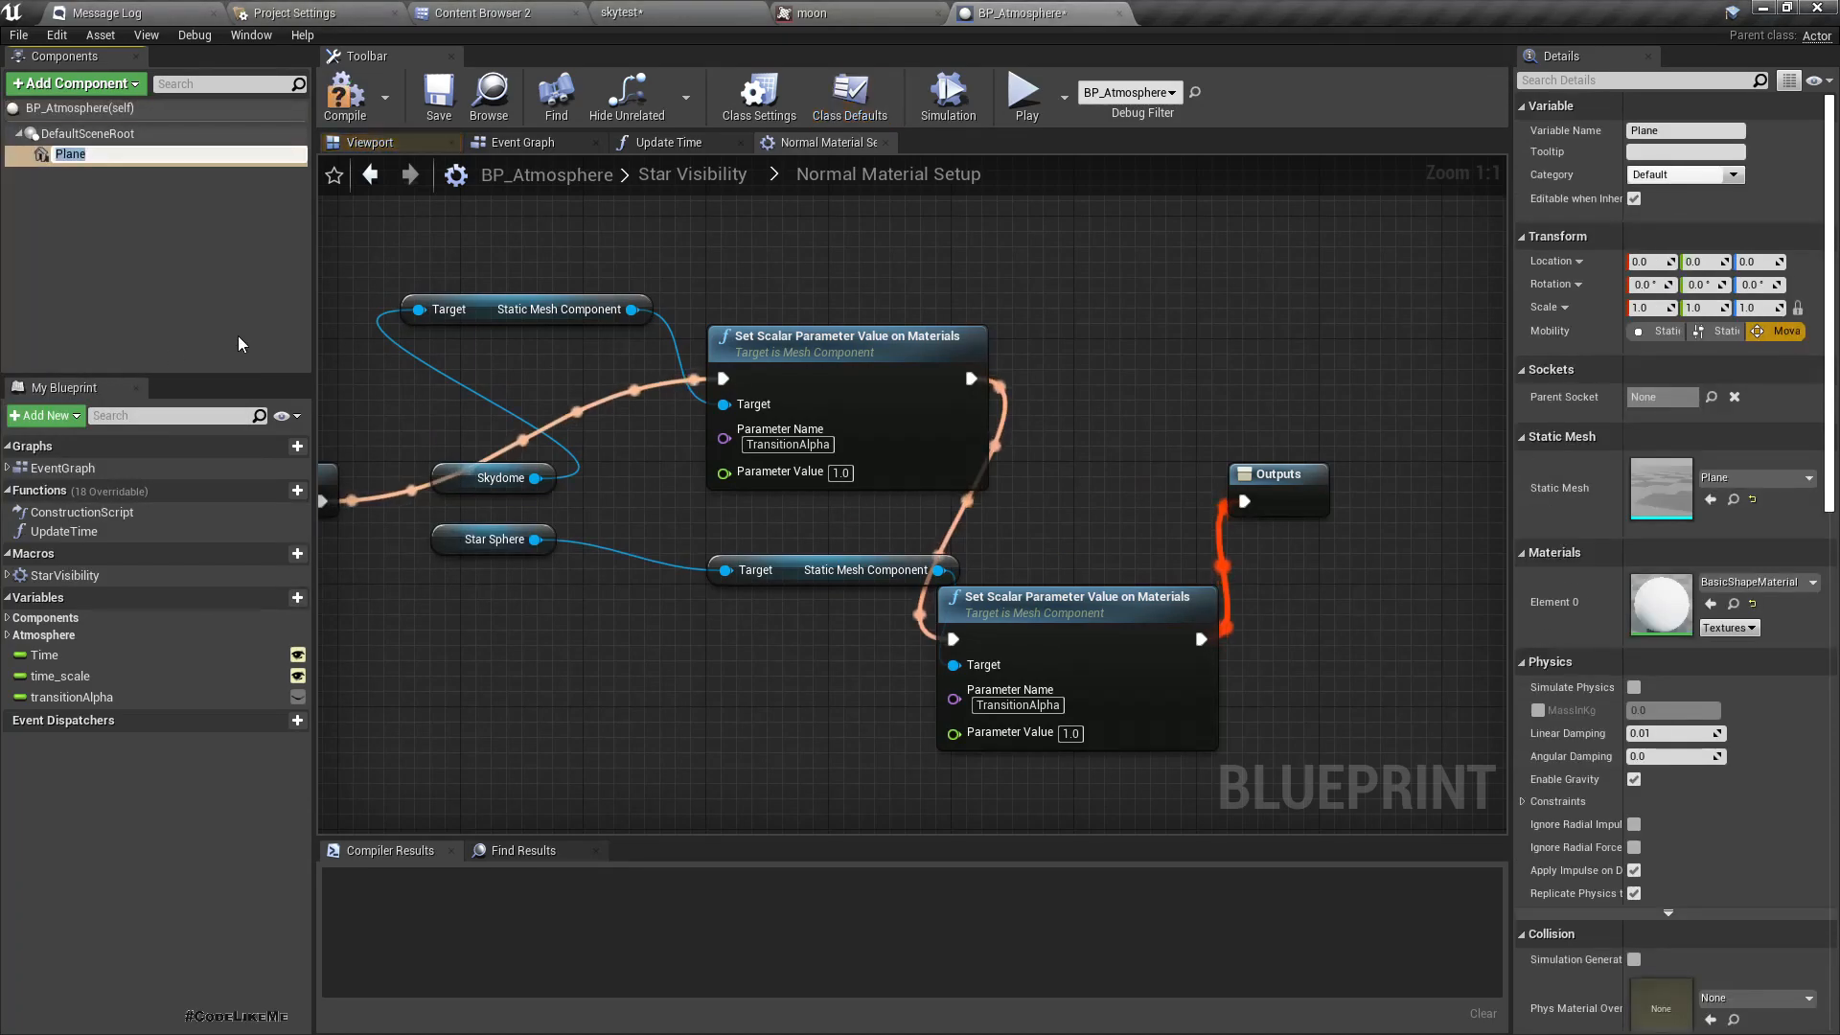
text(moon)
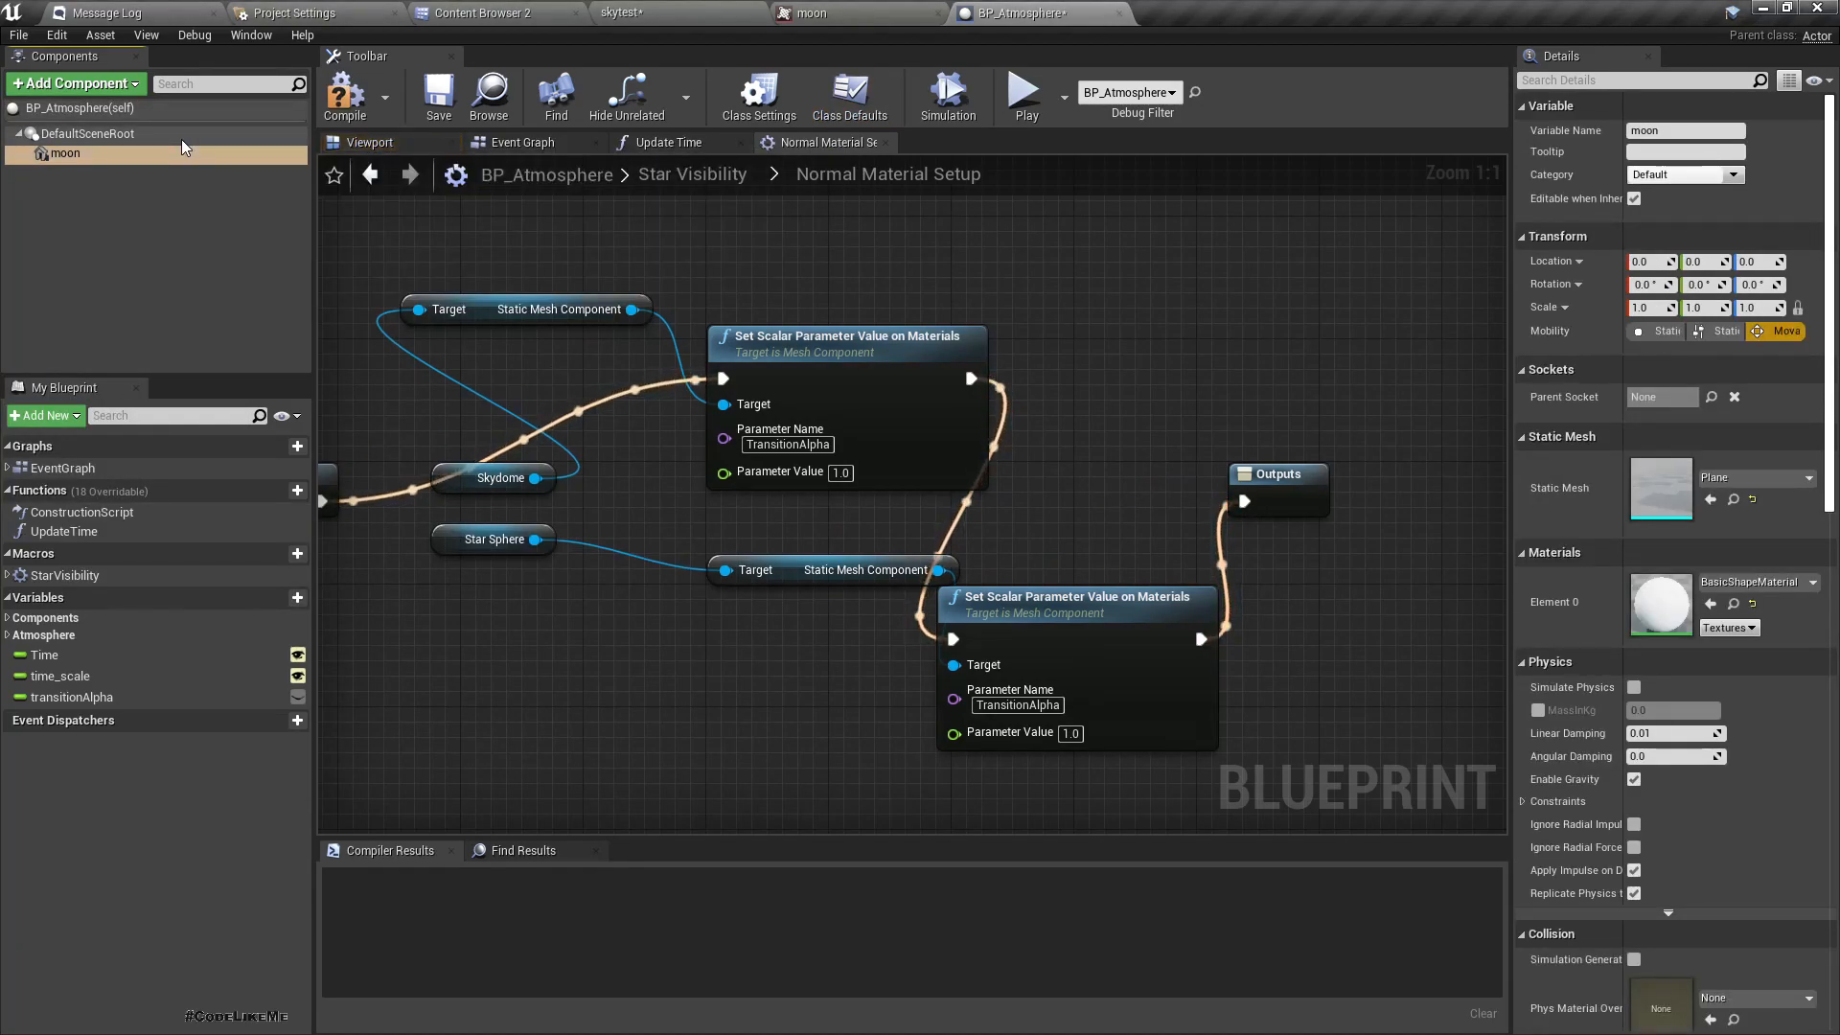
key(Return)
Raise the moon plane straight up in the blueprint viewport to a Z location of 350.
click(341, 143)
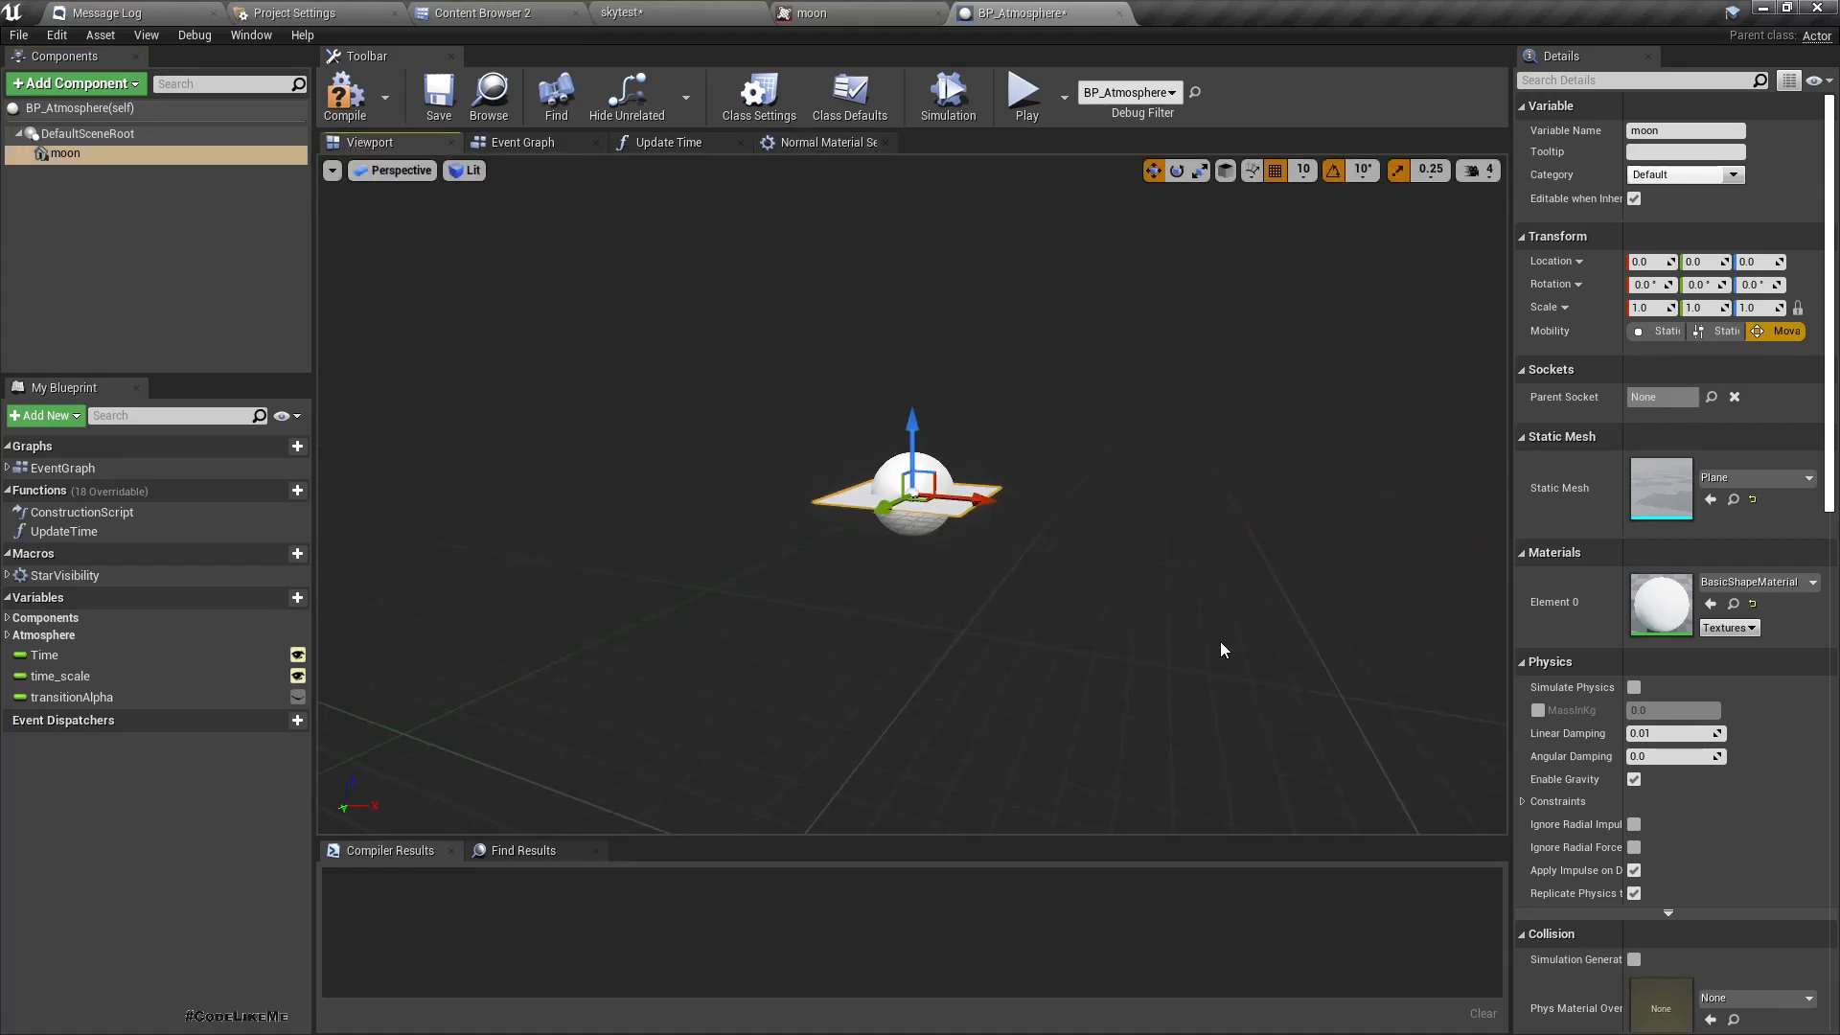
drag(912, 427, 912, 187)
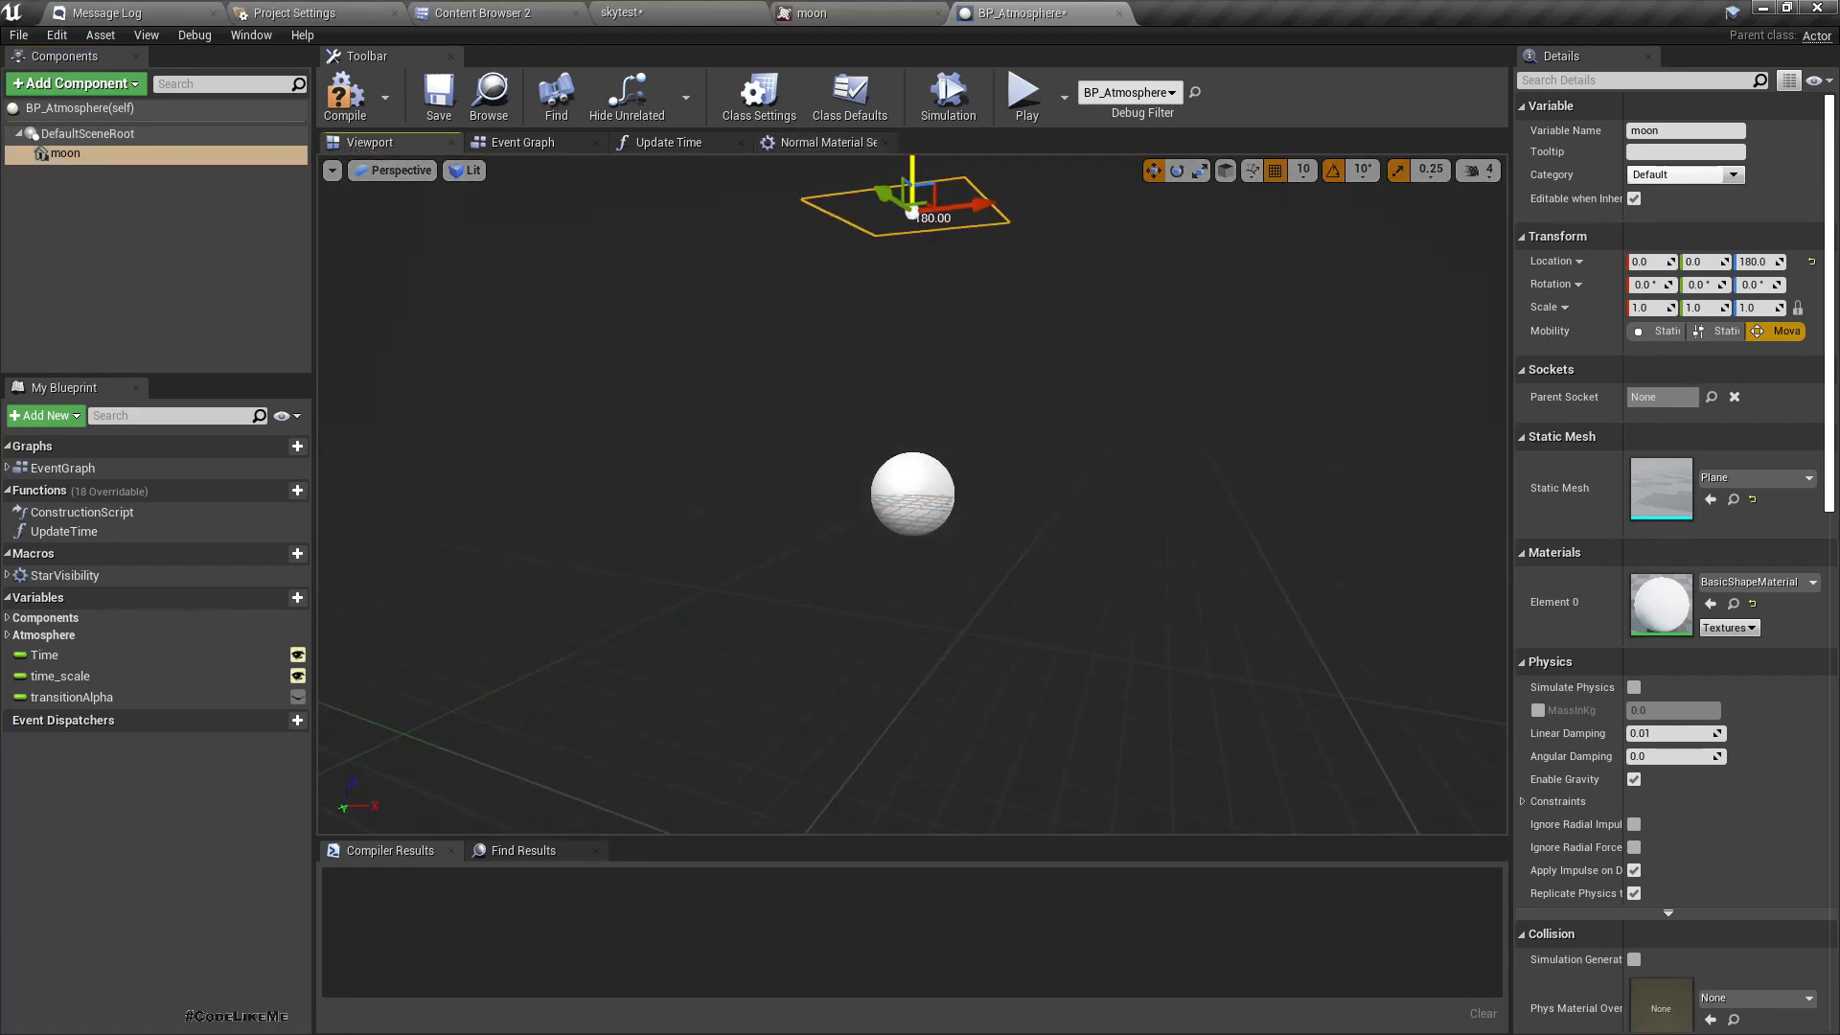
key(ctrl+z)
right_drag(1086, 452, 1079, 504)
scroll(1080, 505, up, 1)
click(1055, 484)
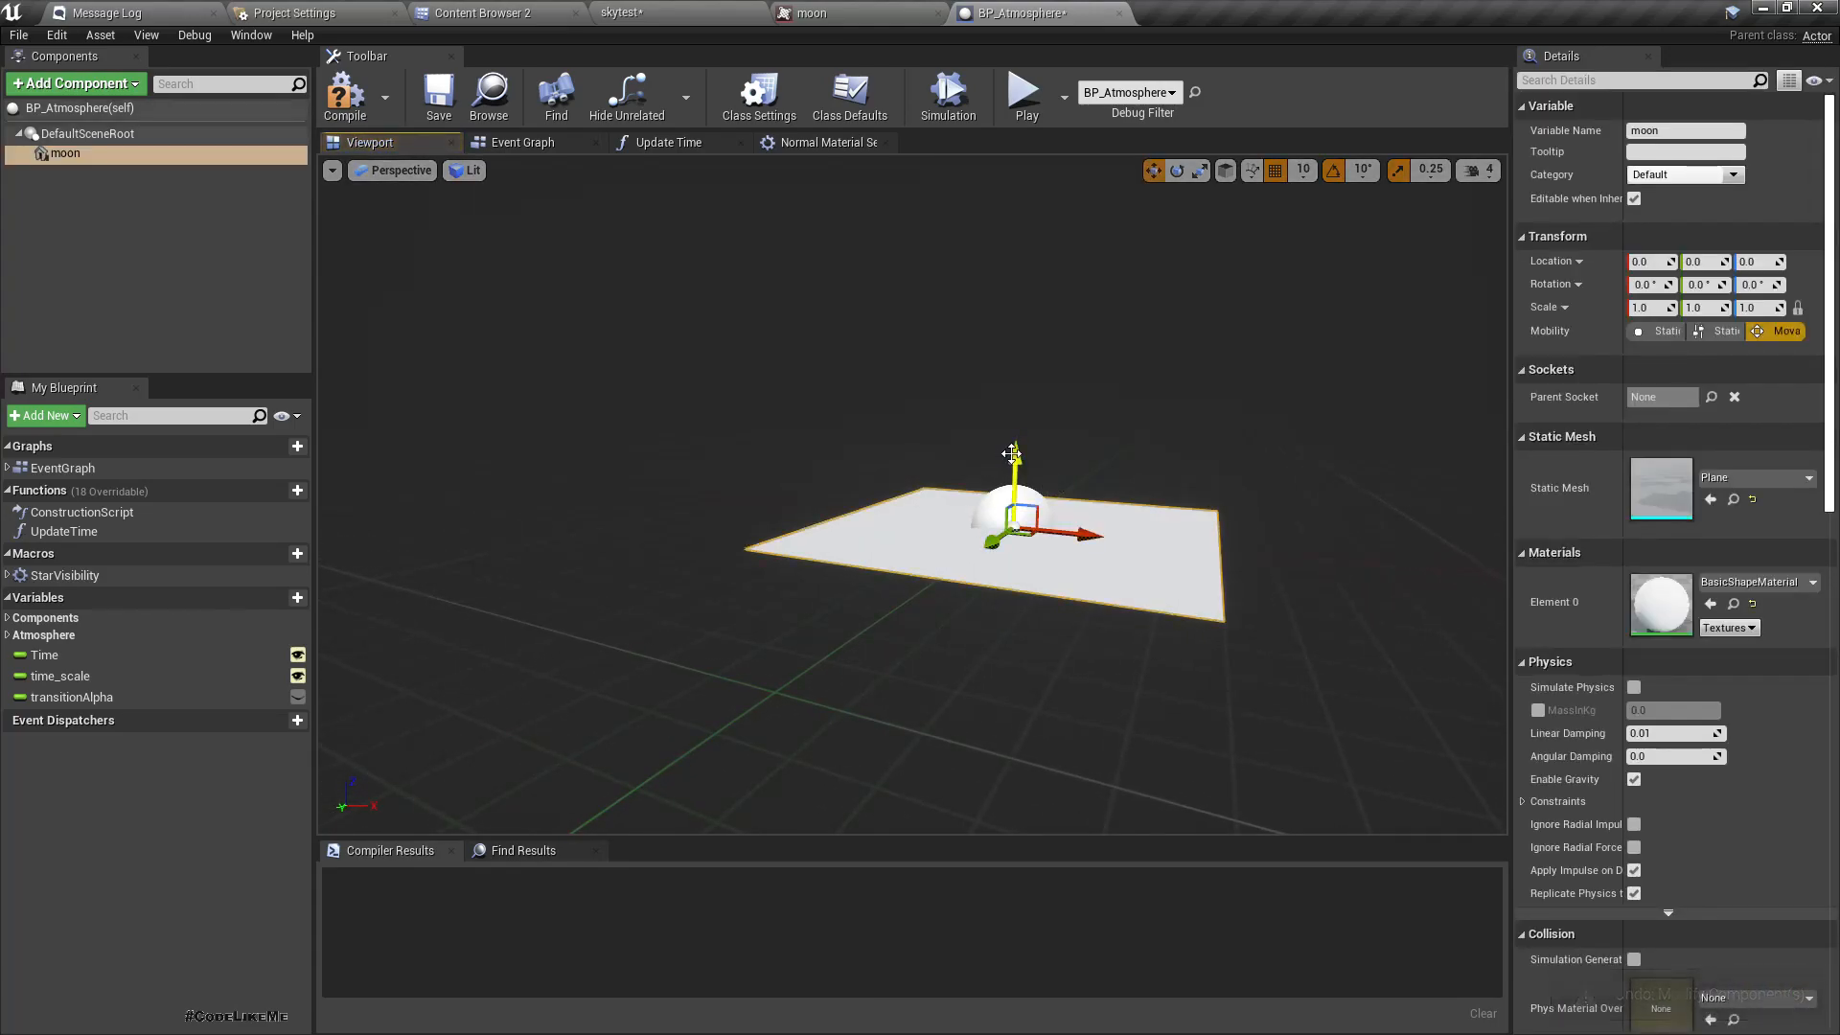
drag(1010, 460, 1021, 213)
key(f)
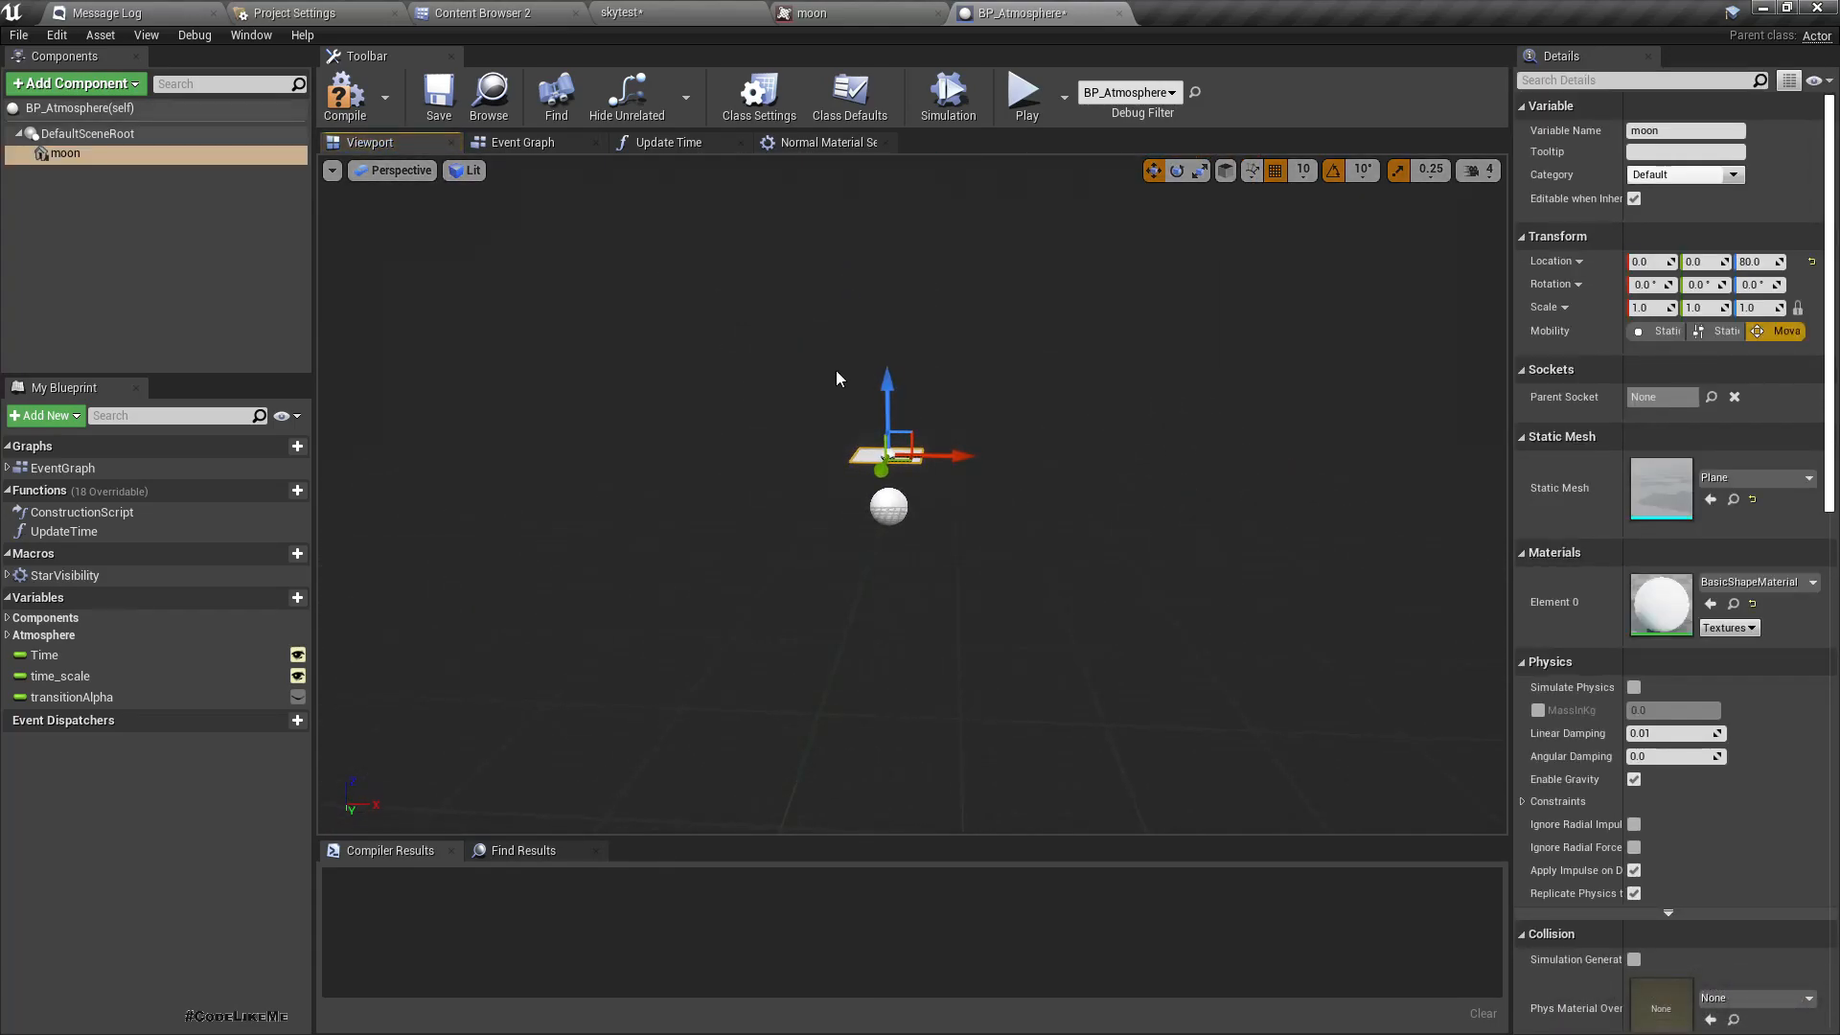
drag(877, 382, 877, 197)
Rotate the moon plane 180 degrees in pitch so that its visible face points down toward the root.
key(e)
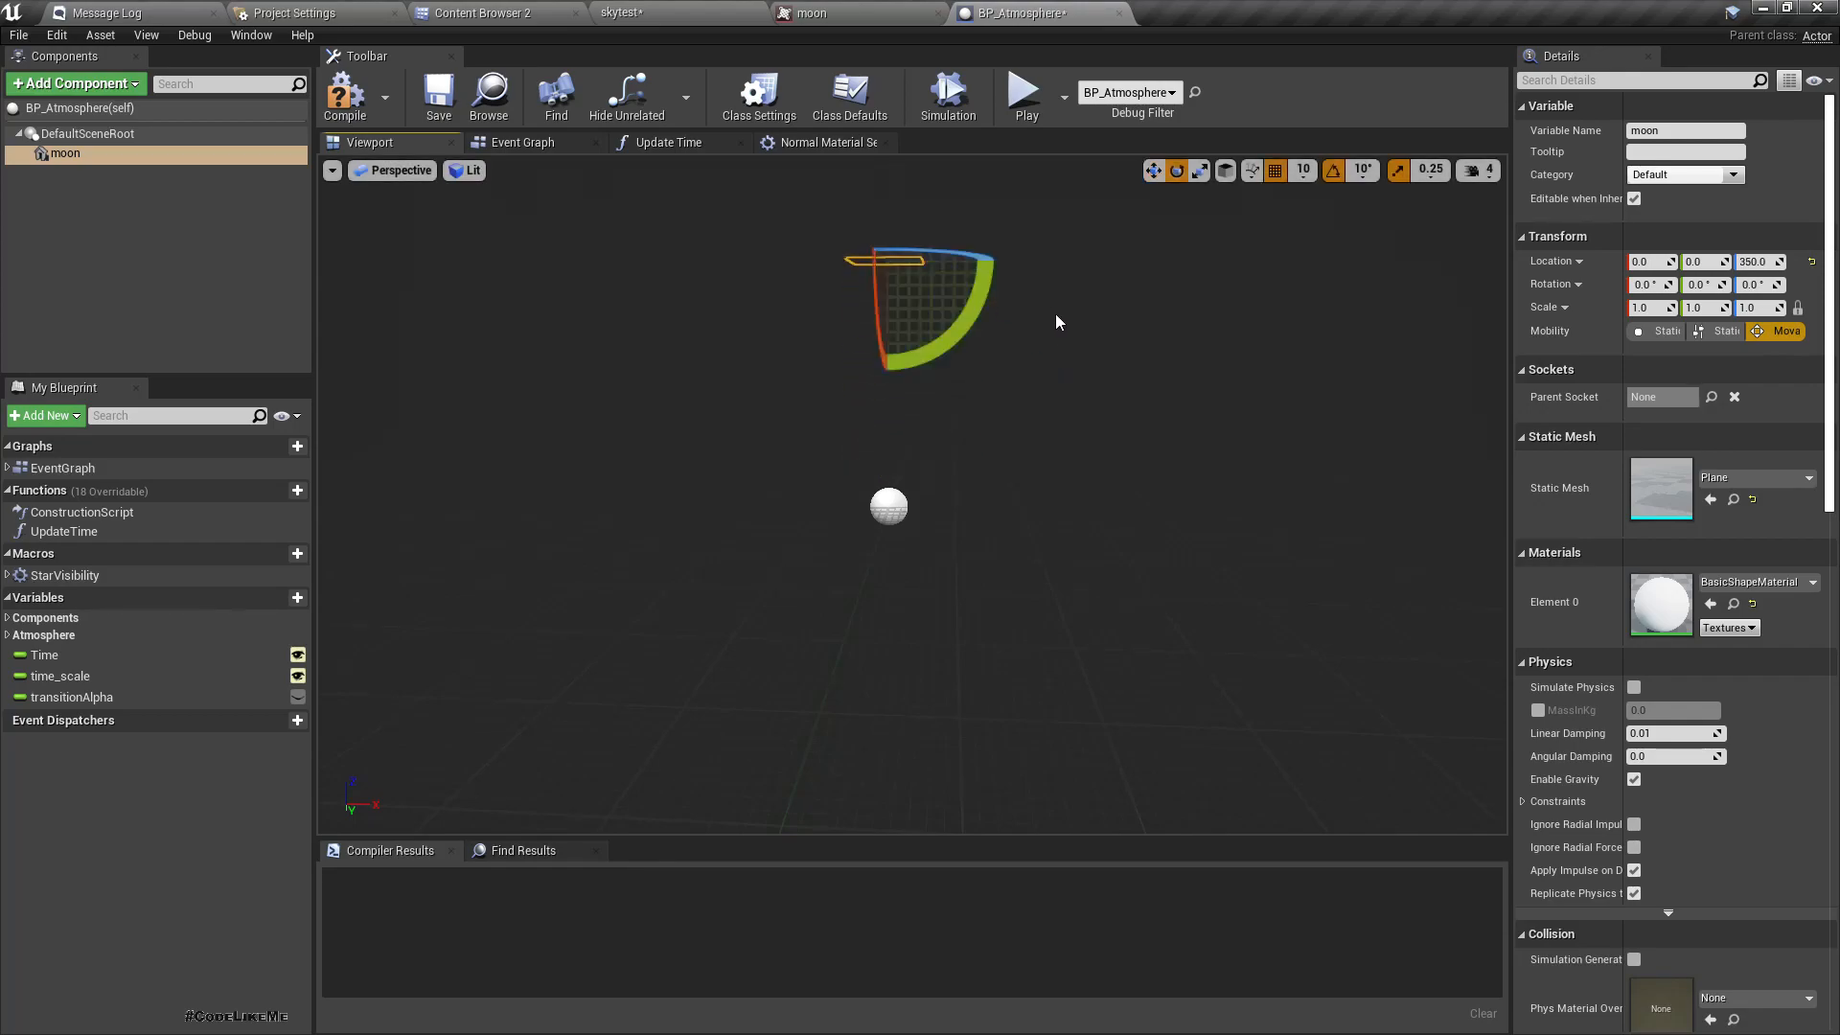
drag(992, 286, 834, 364)
key(ctrl+z)
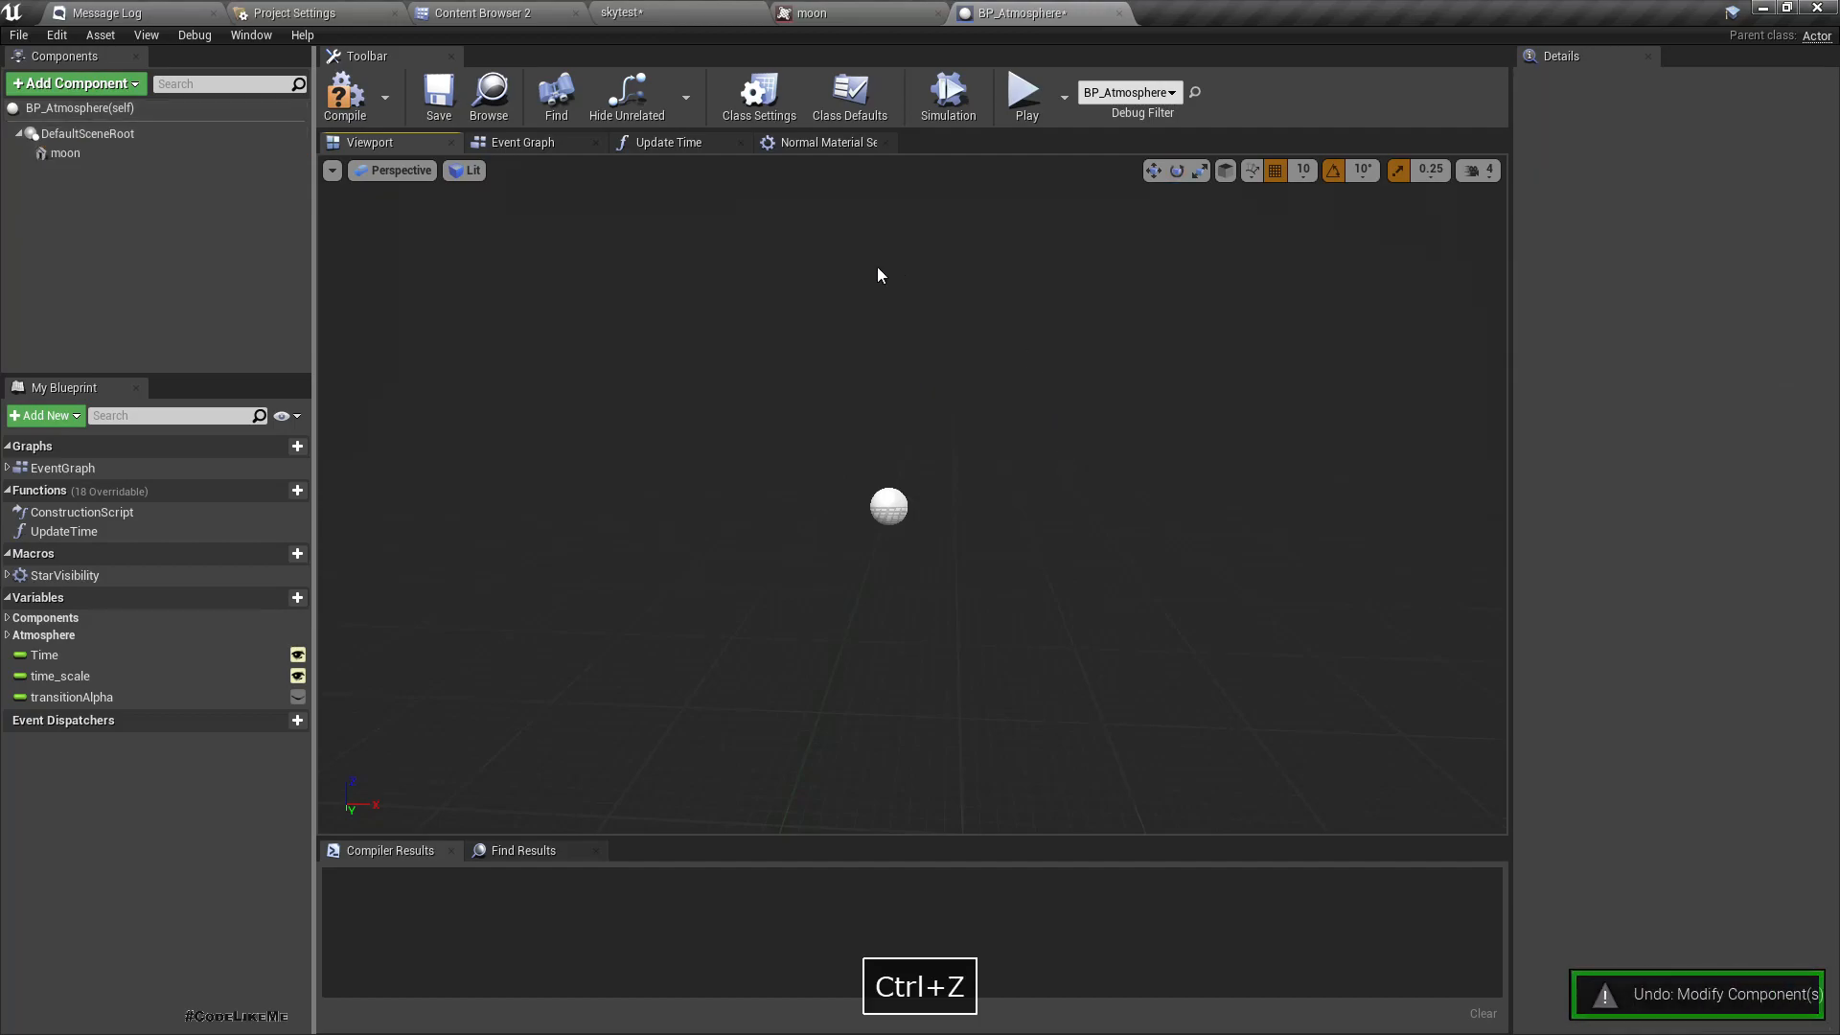
click(59, 154)
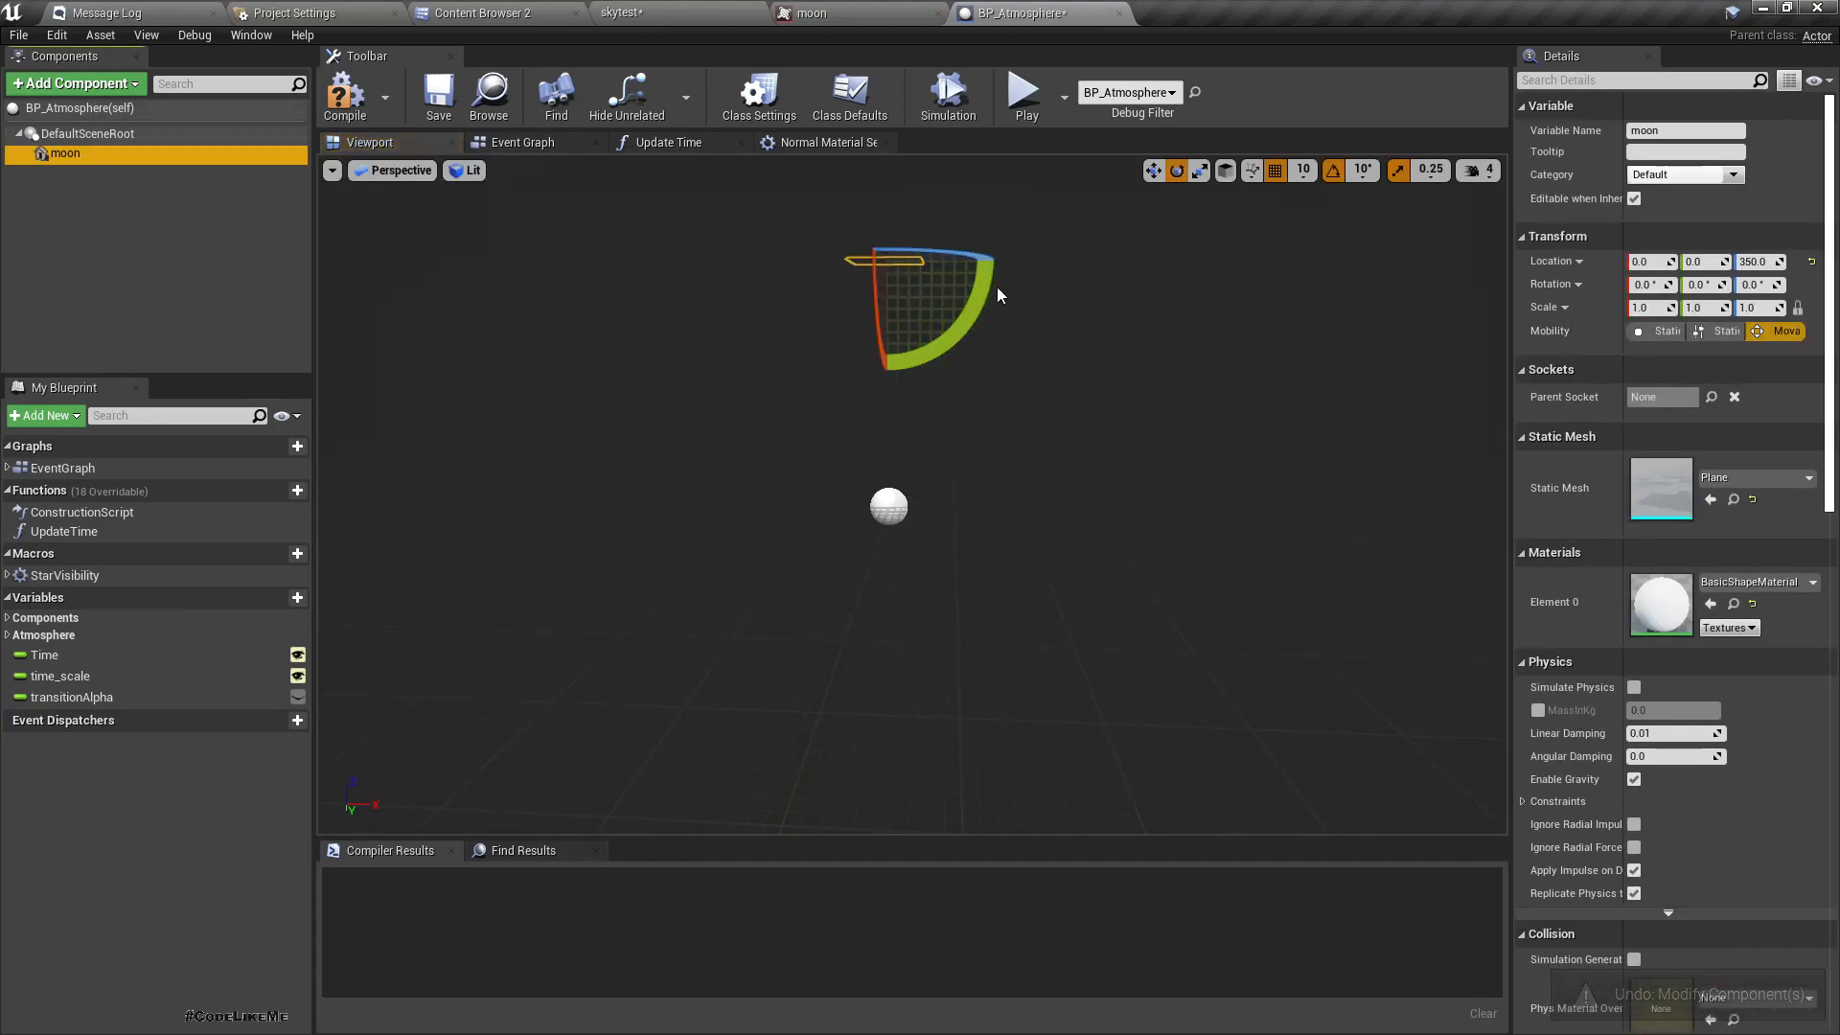
drag(989, 292, 745, 268)
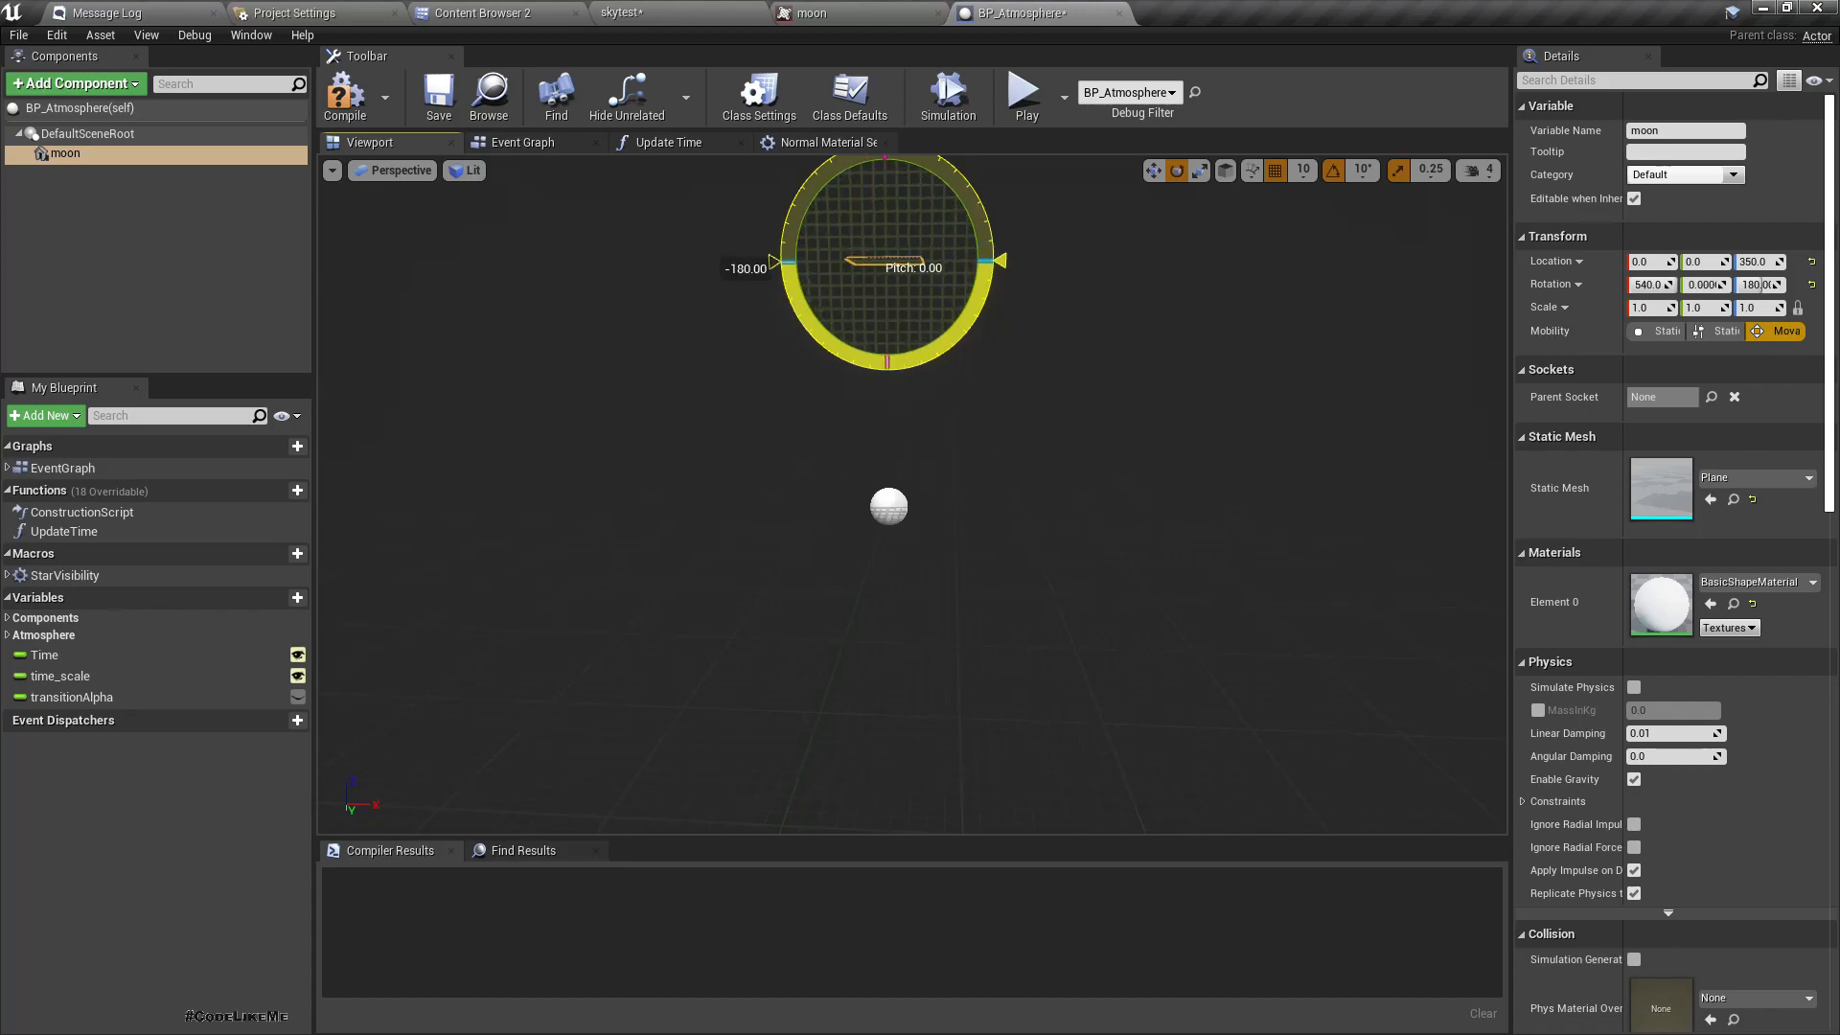
right_drag(1307, 397, 1255, 311)
right_drag(1101, 374, 1144, 390)
Create a new material named M_Moon in the Moon folder of EnvironmentControllers and open it for editing.
click(469, 11)
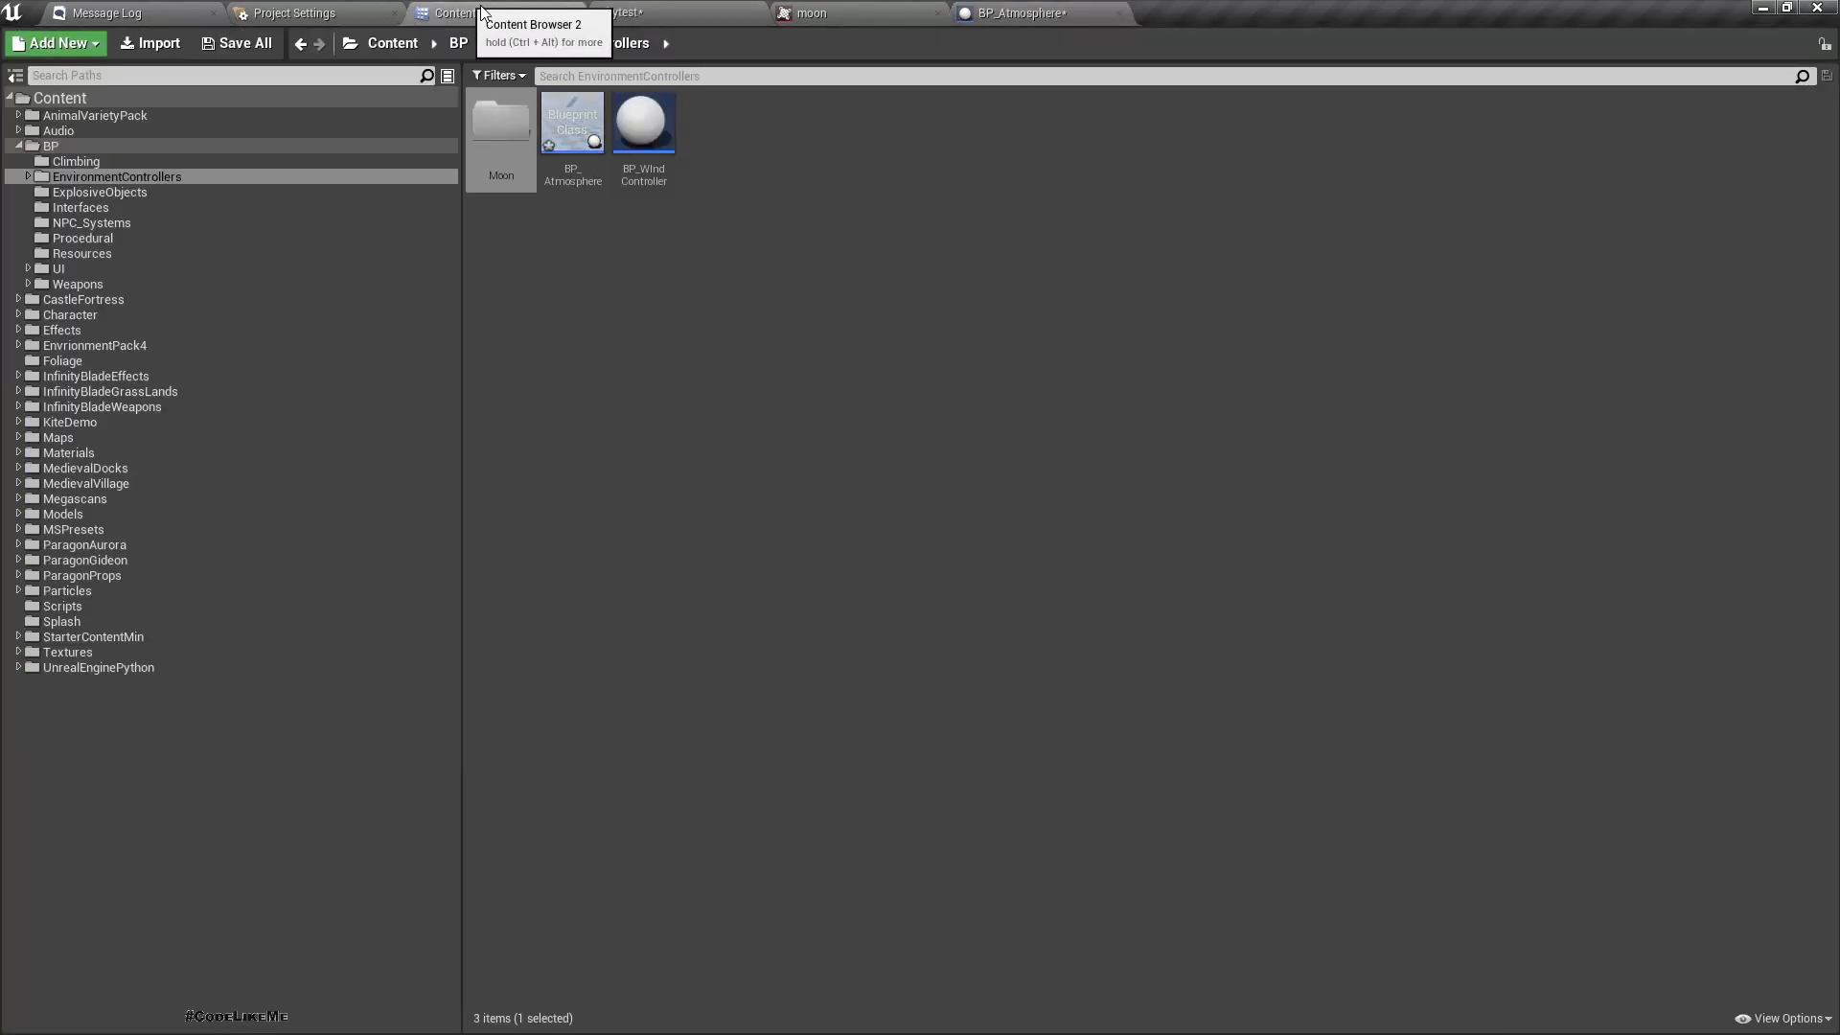
double_click(500, 123)
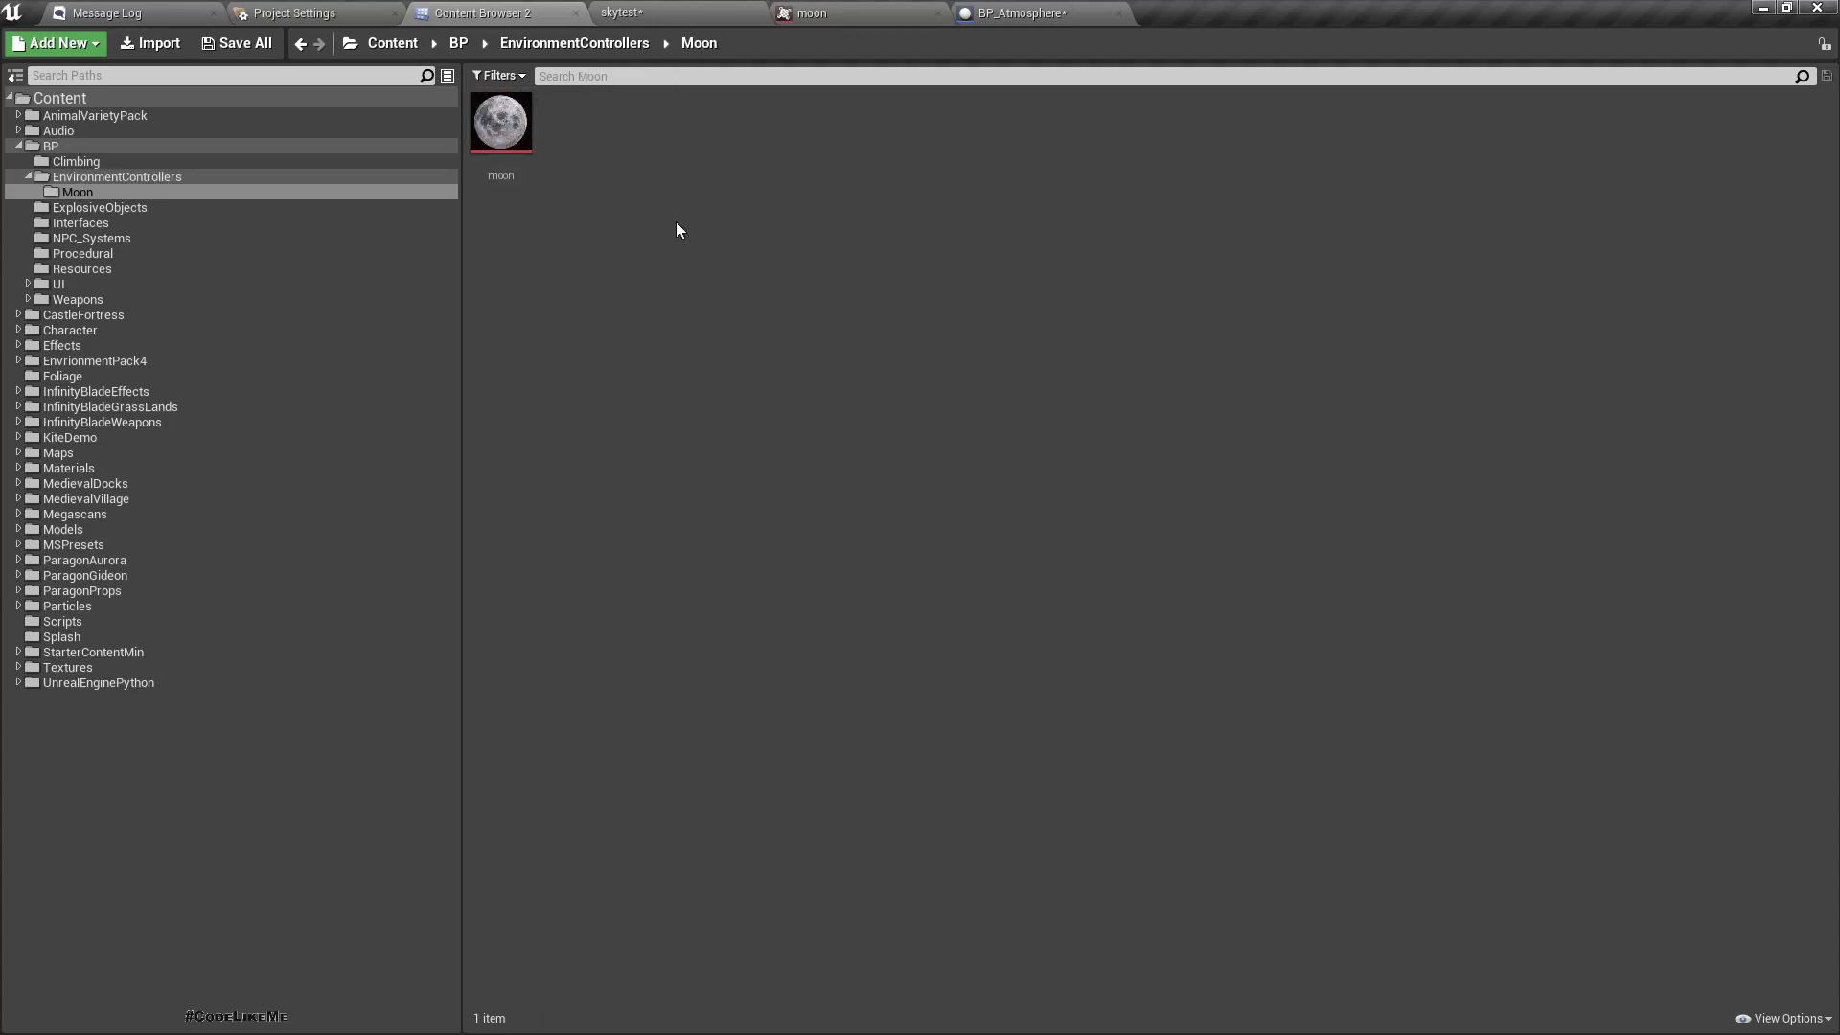
right_click(636, 163)
click(796, 406)
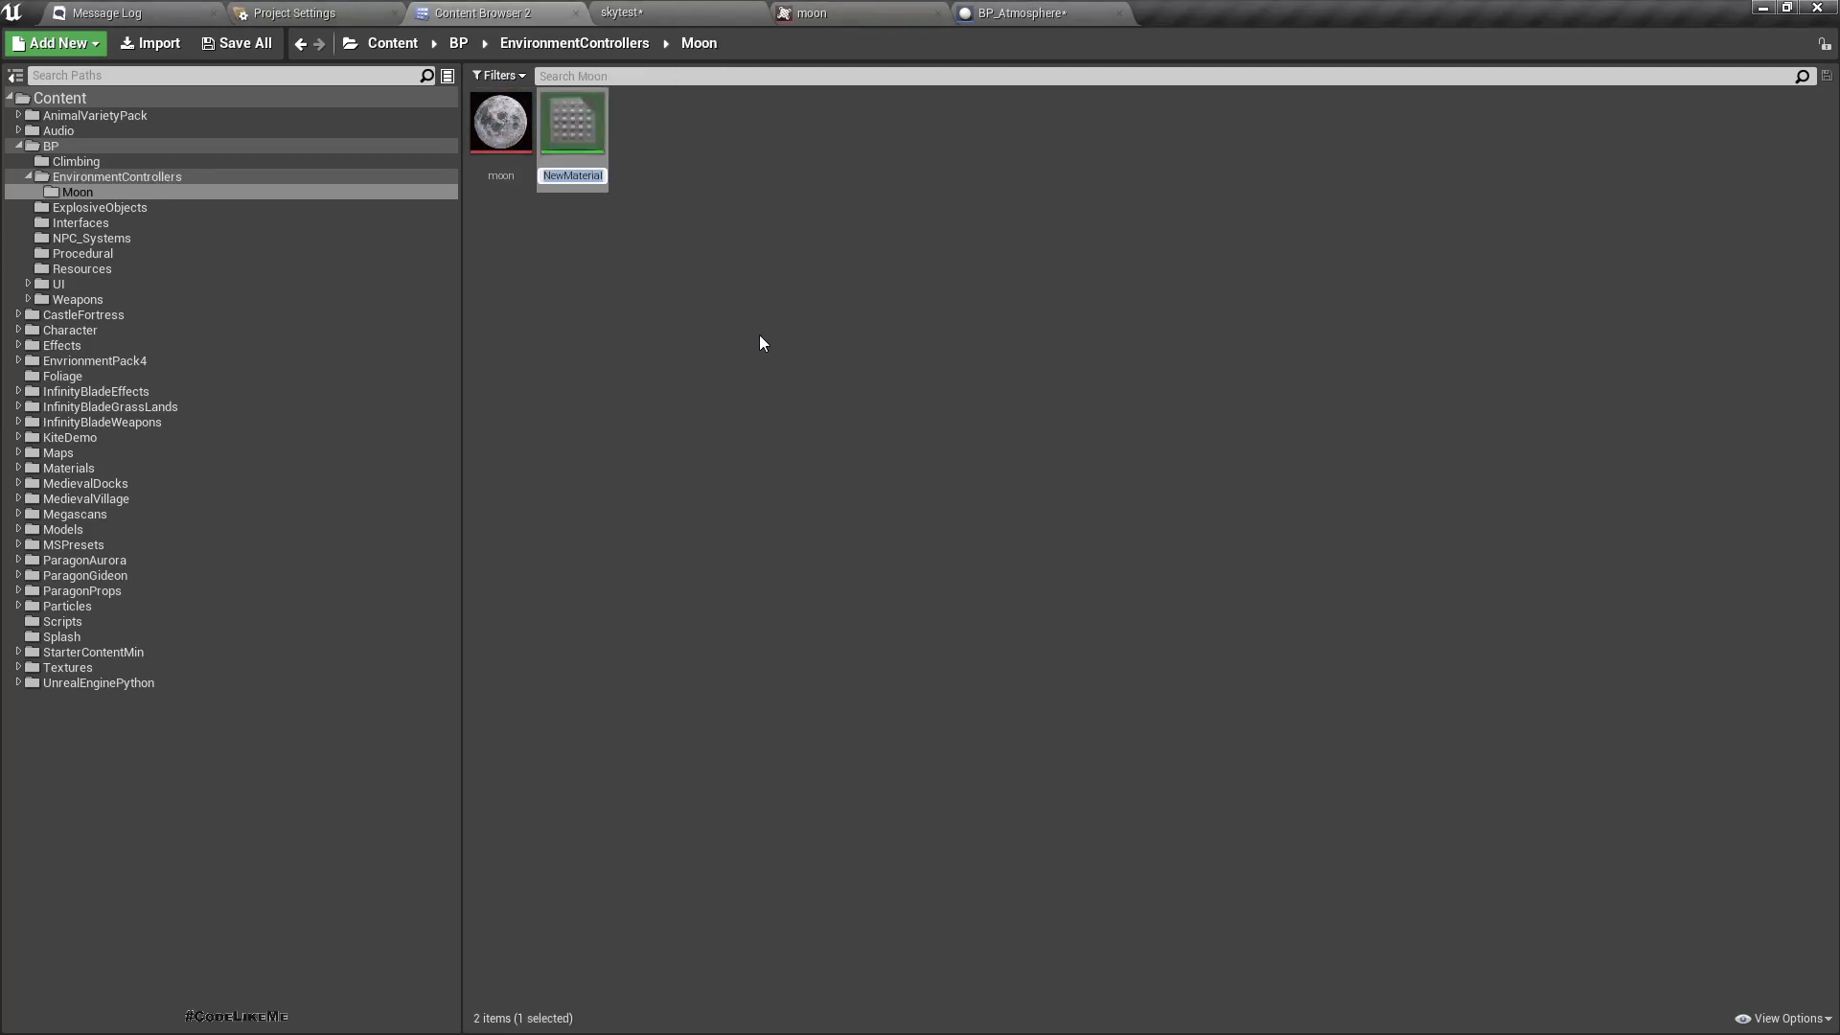
text(M_Moon)
key(Return)
key(Return)
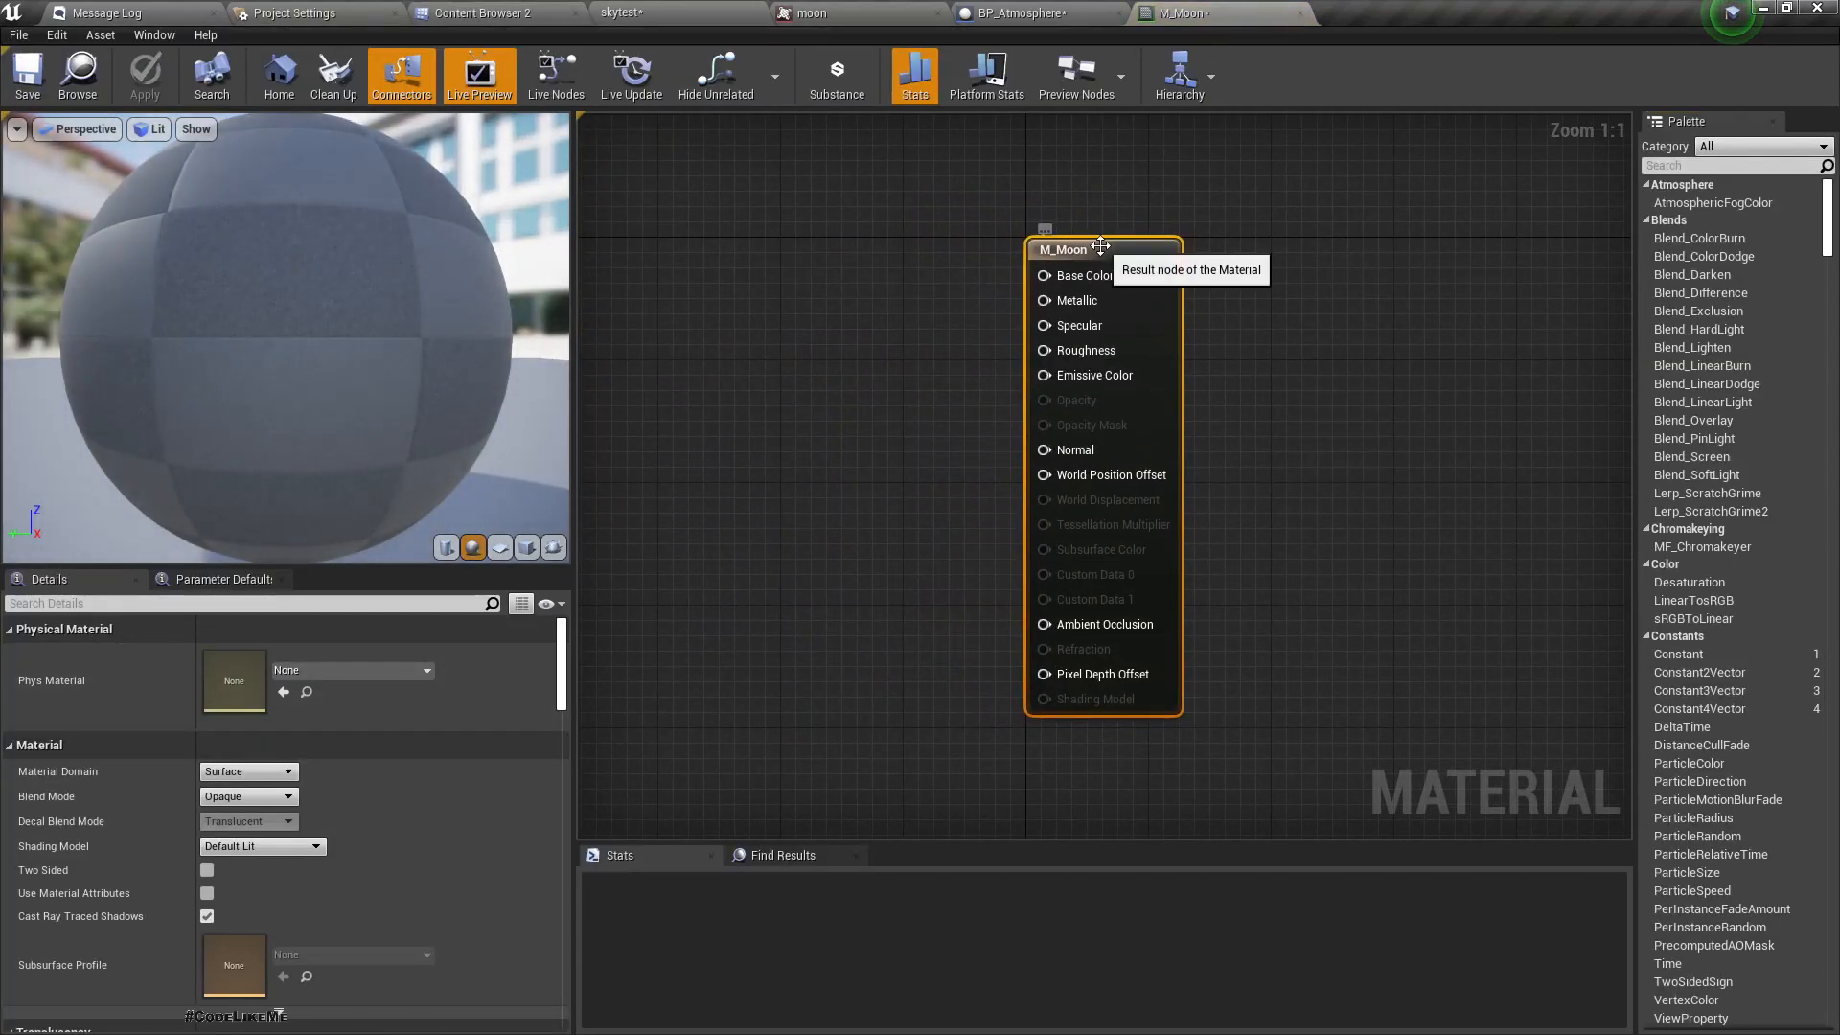
Set M_Moon's shading model to Unlit and connect a sample of the moon texture to Emissive Color, leaving space between the nodes.
click(264, 849)
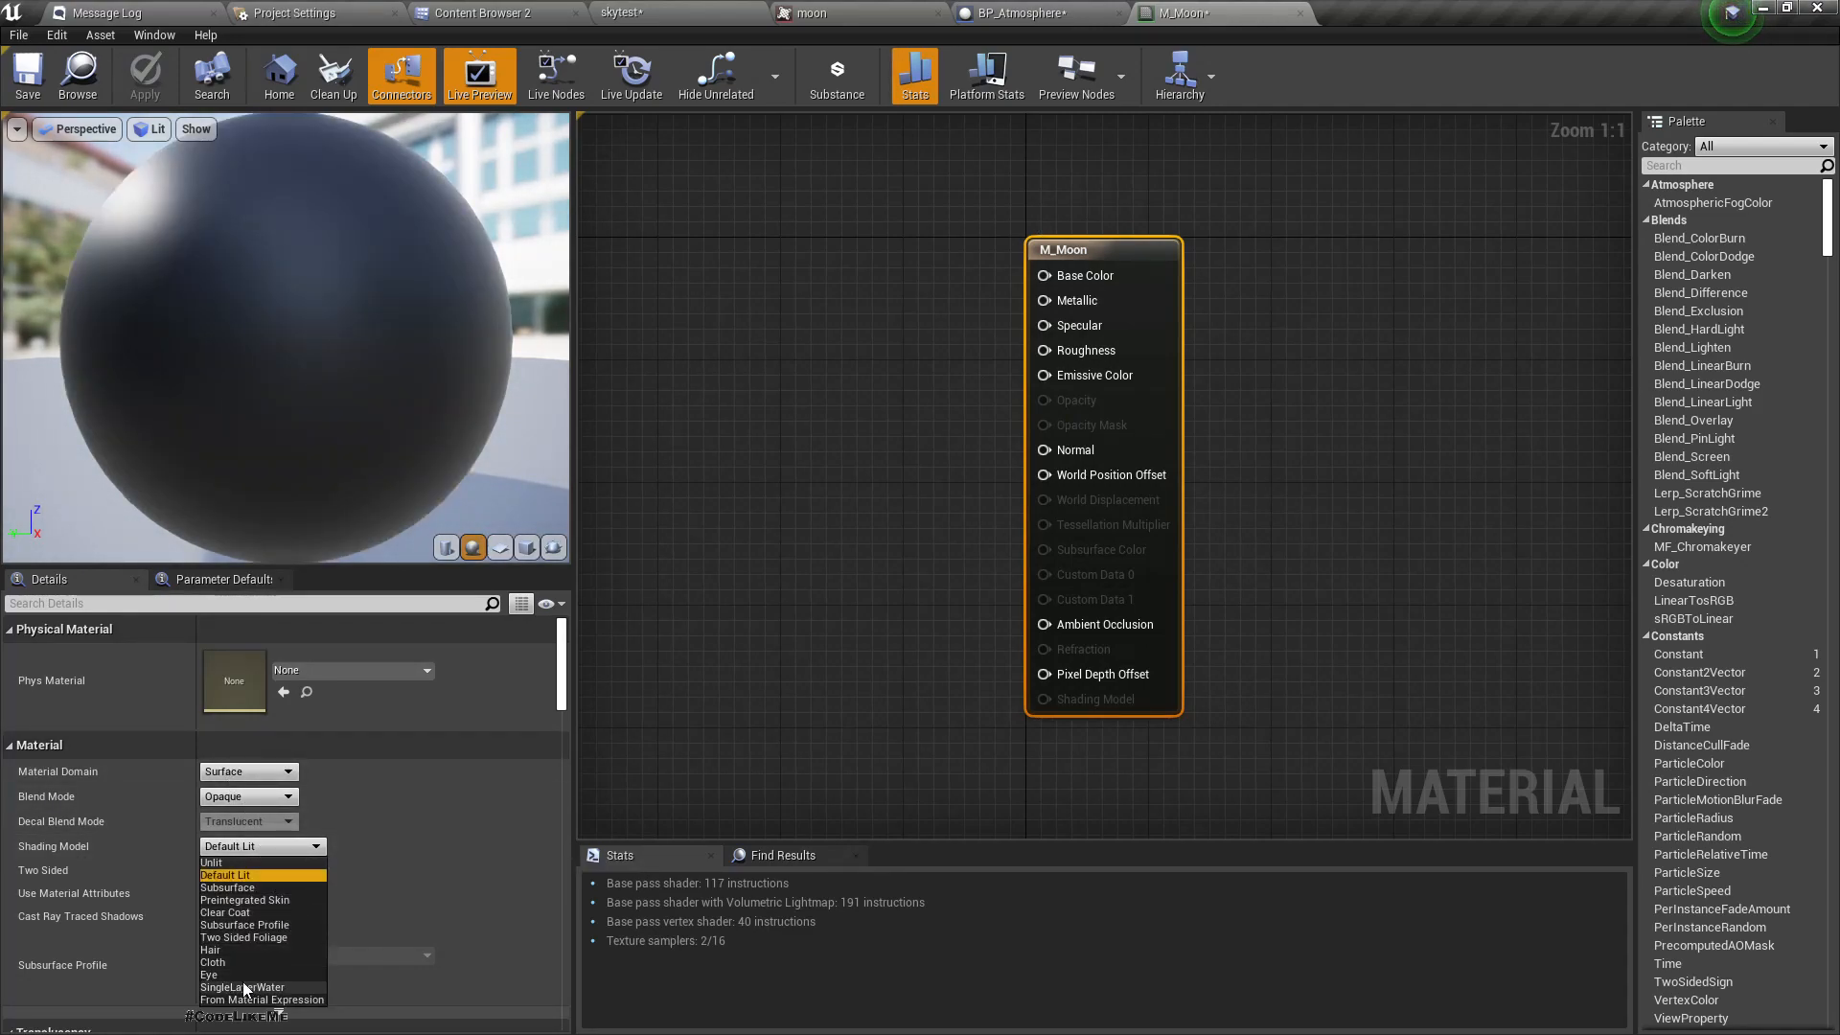
click(223, 864)
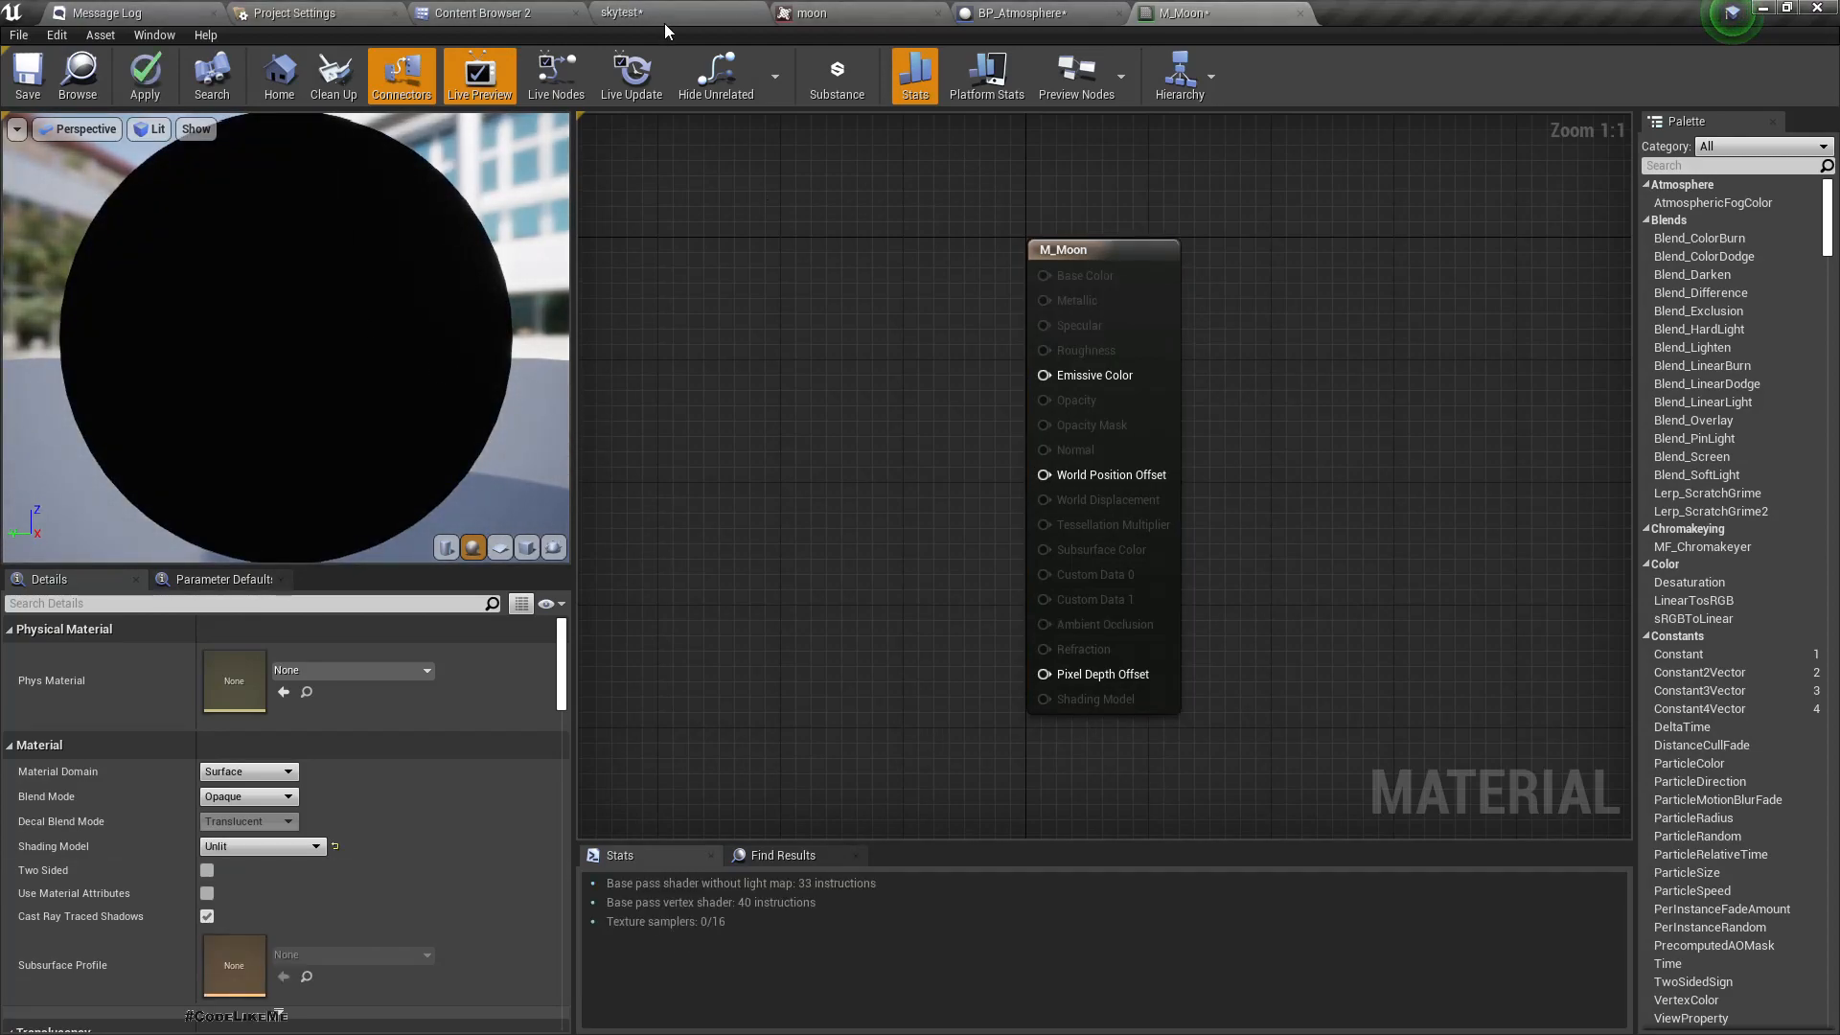
click(499, 11)
drag(500, 122, 1042, 375)
drag(1117, 253, 1419, 274)
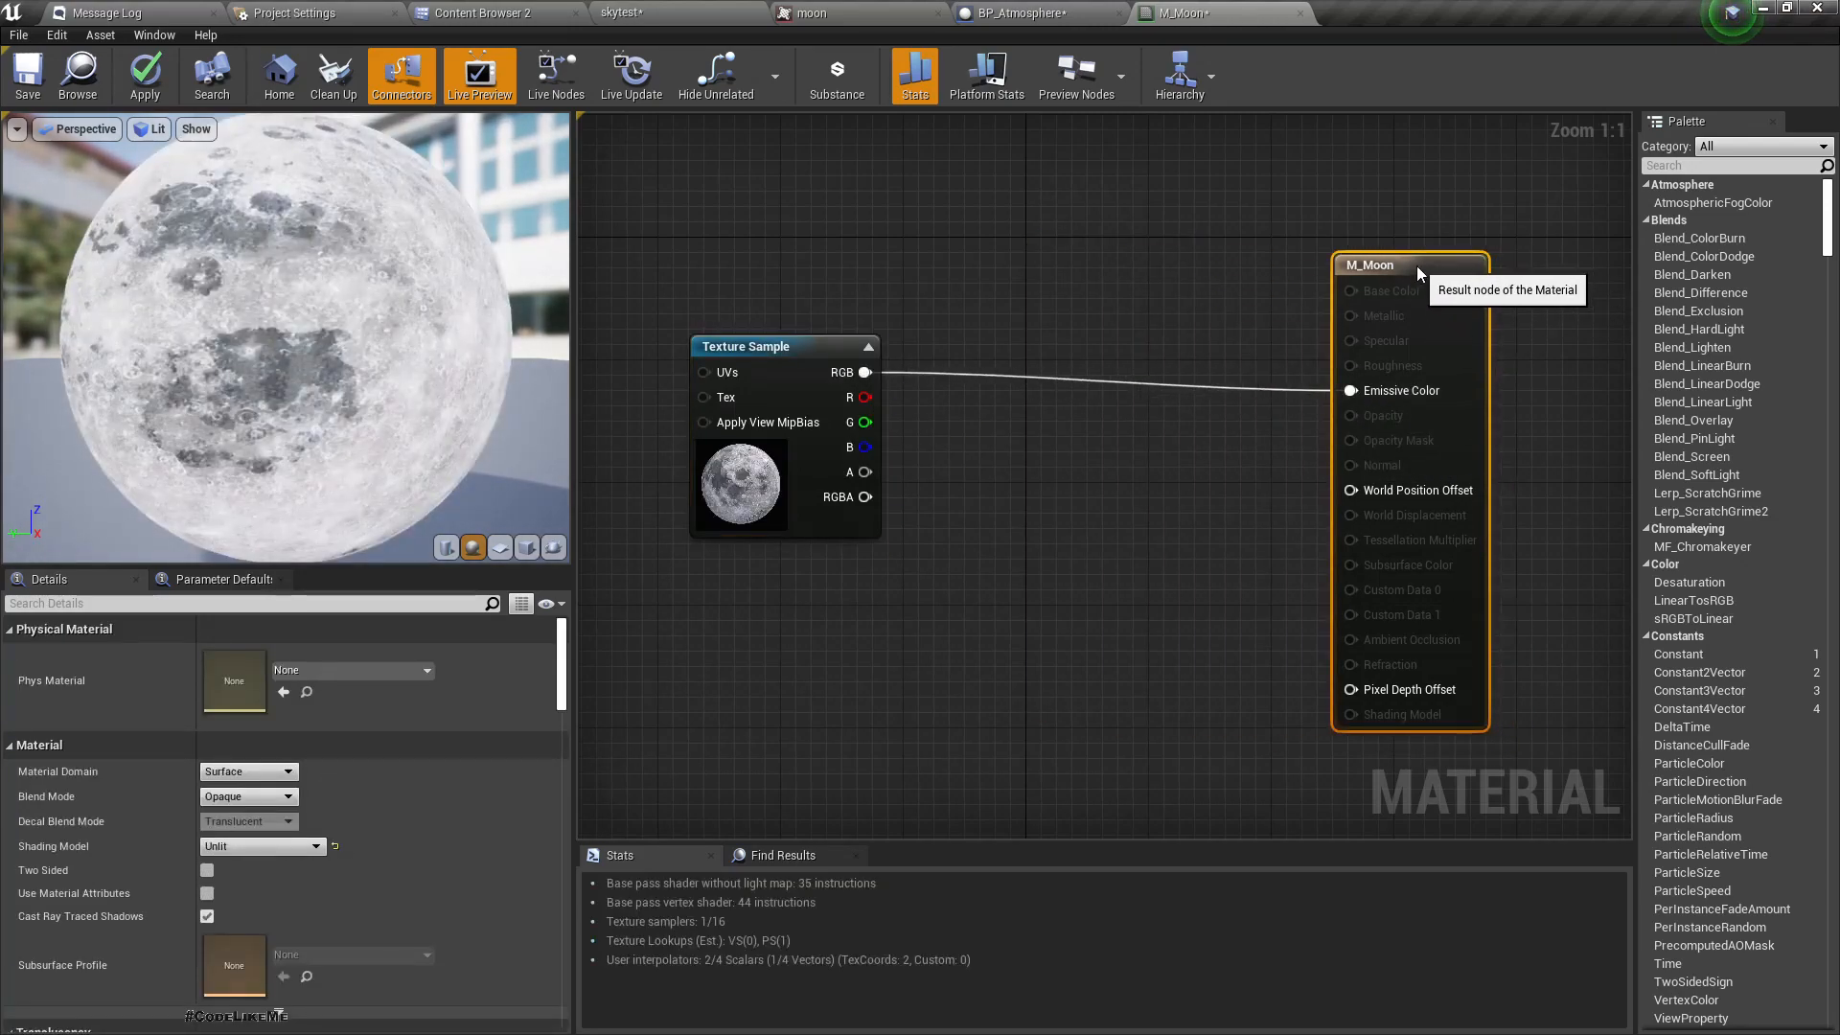
Insert a Multiply node between the moon texture's RGB output and the Emissive Color input.
drag(865, 372, 994, 393)
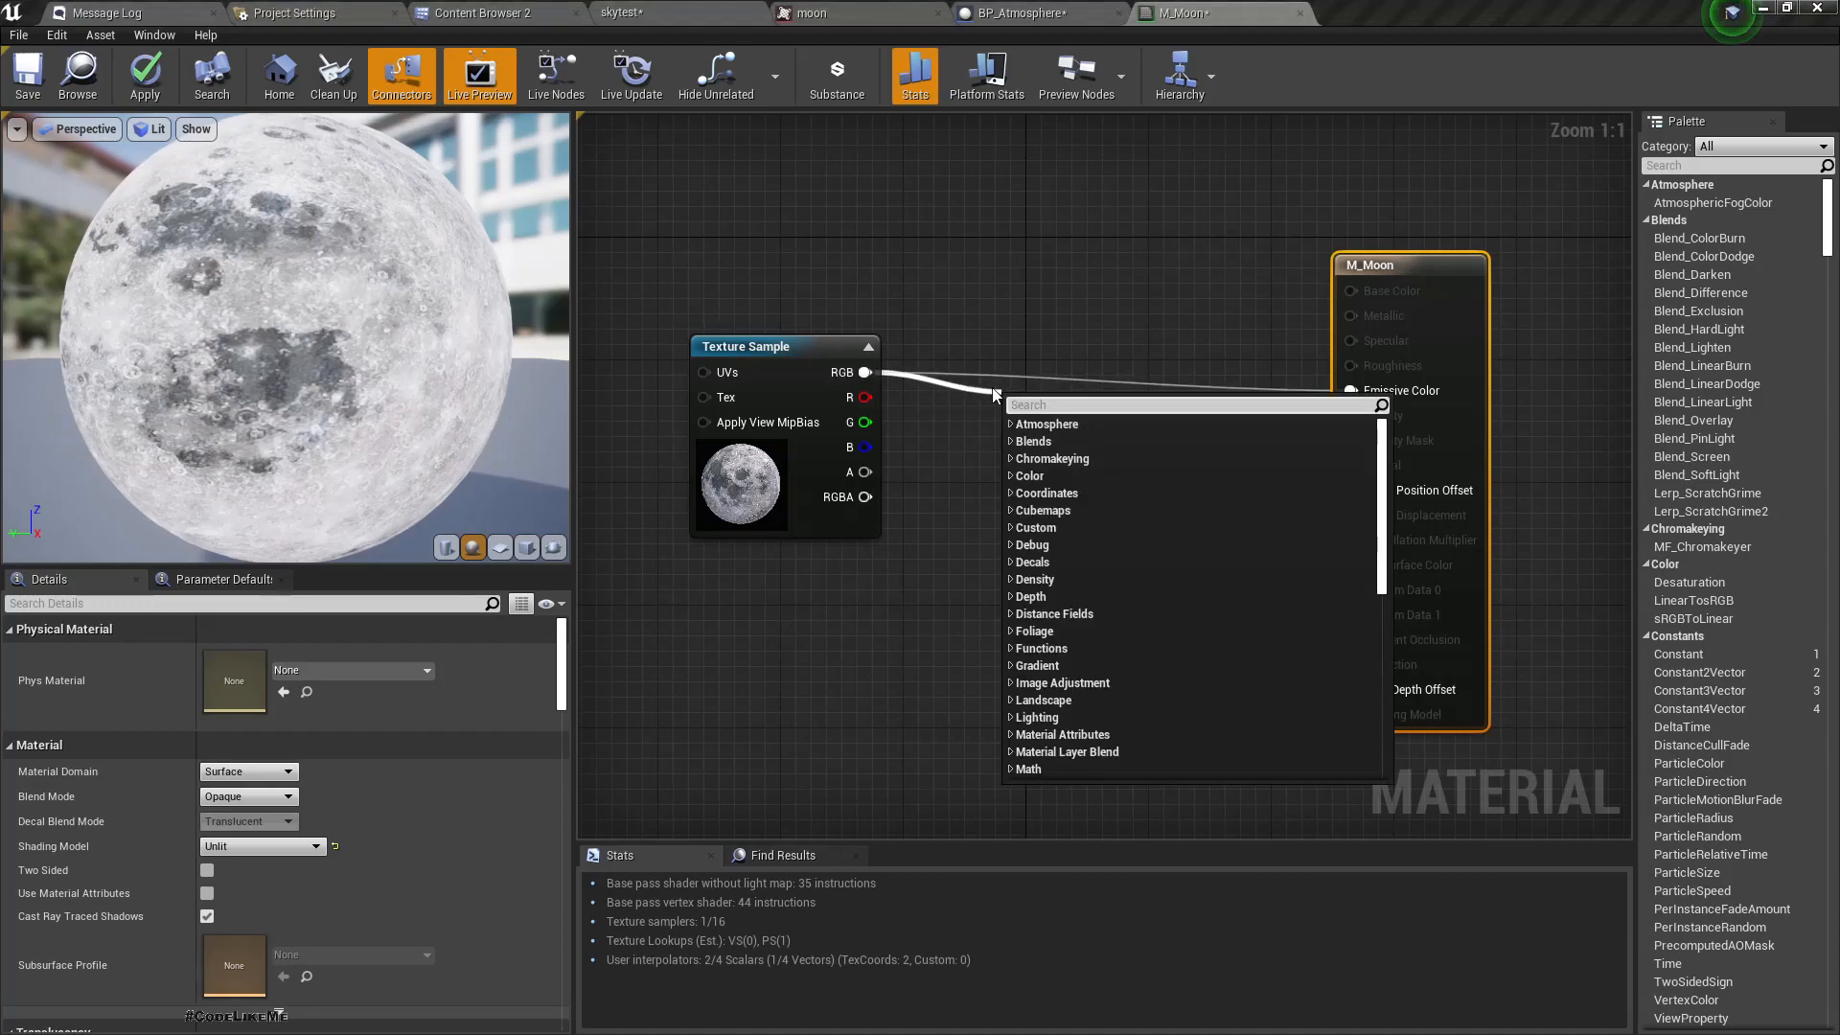
text(multiply)
key(Return)
drag(1089, 430, 1351, 390)
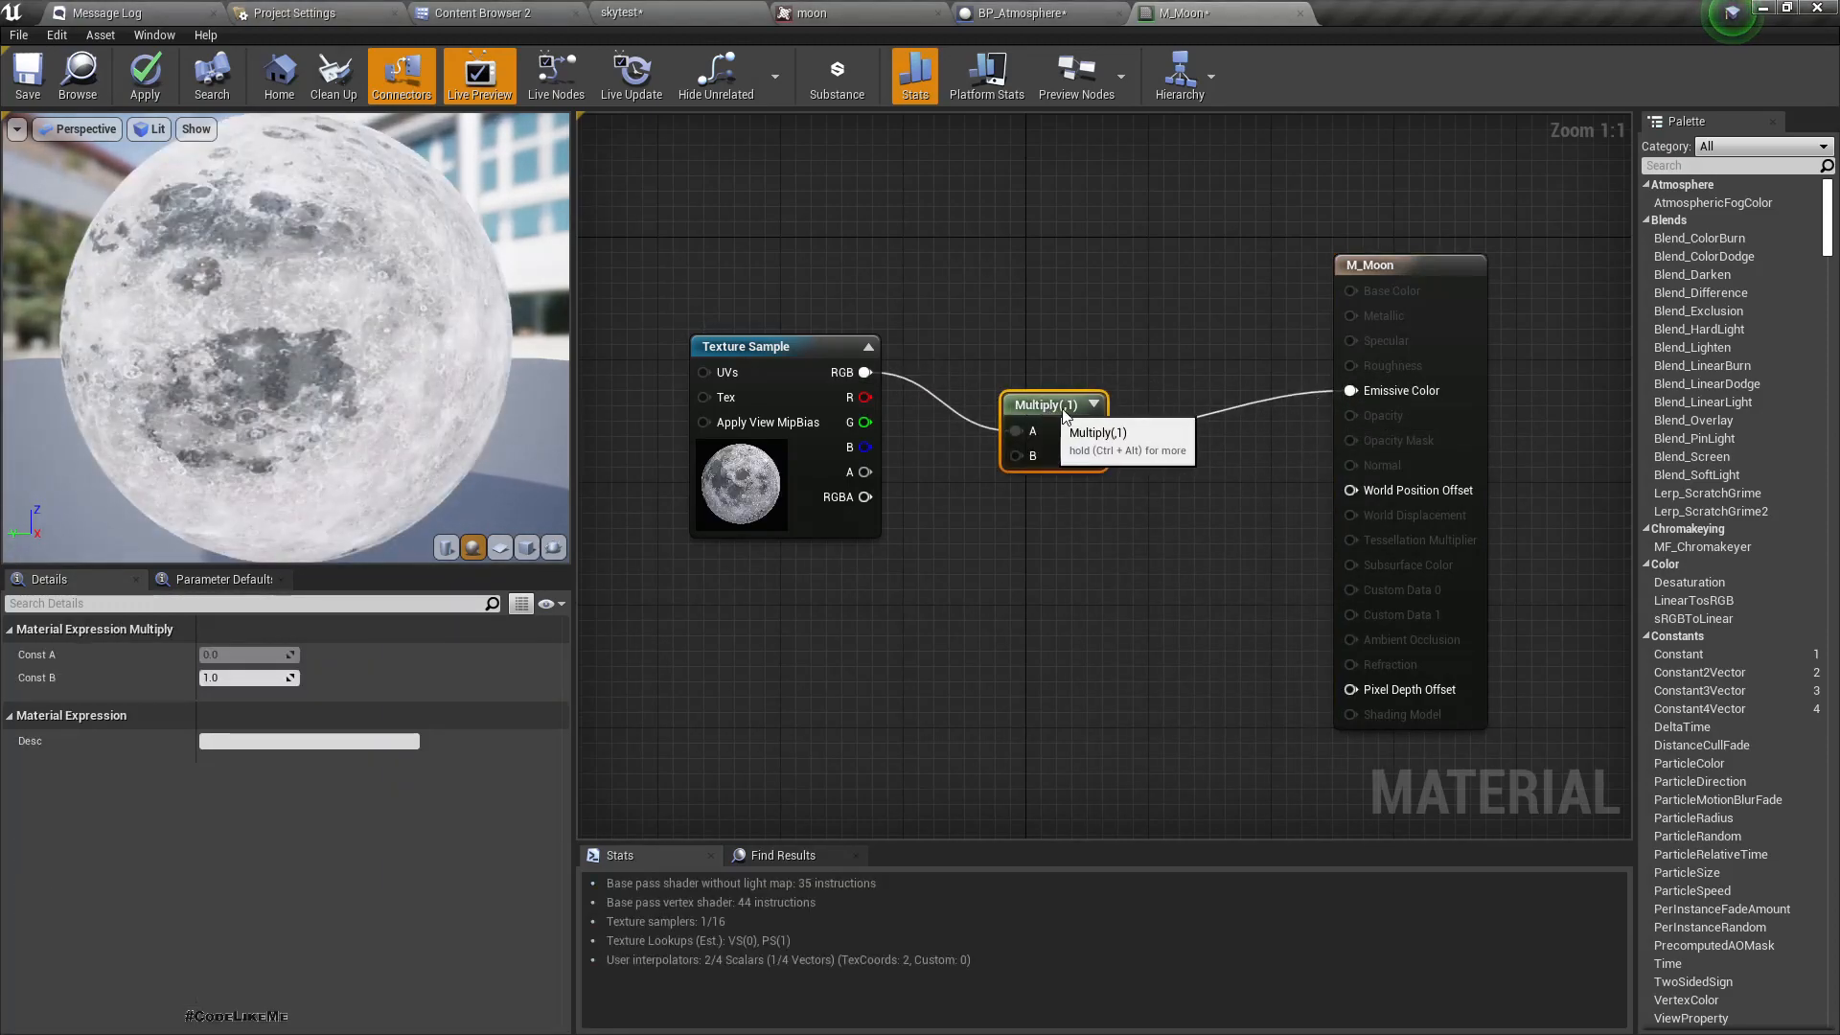
drag(997, 426, 1086, 431)
Promote the Multiply node's B input to a parameter named Shine with a default value of 1 and apply the material.
right_click(1098, 458)
click(1169, 484)
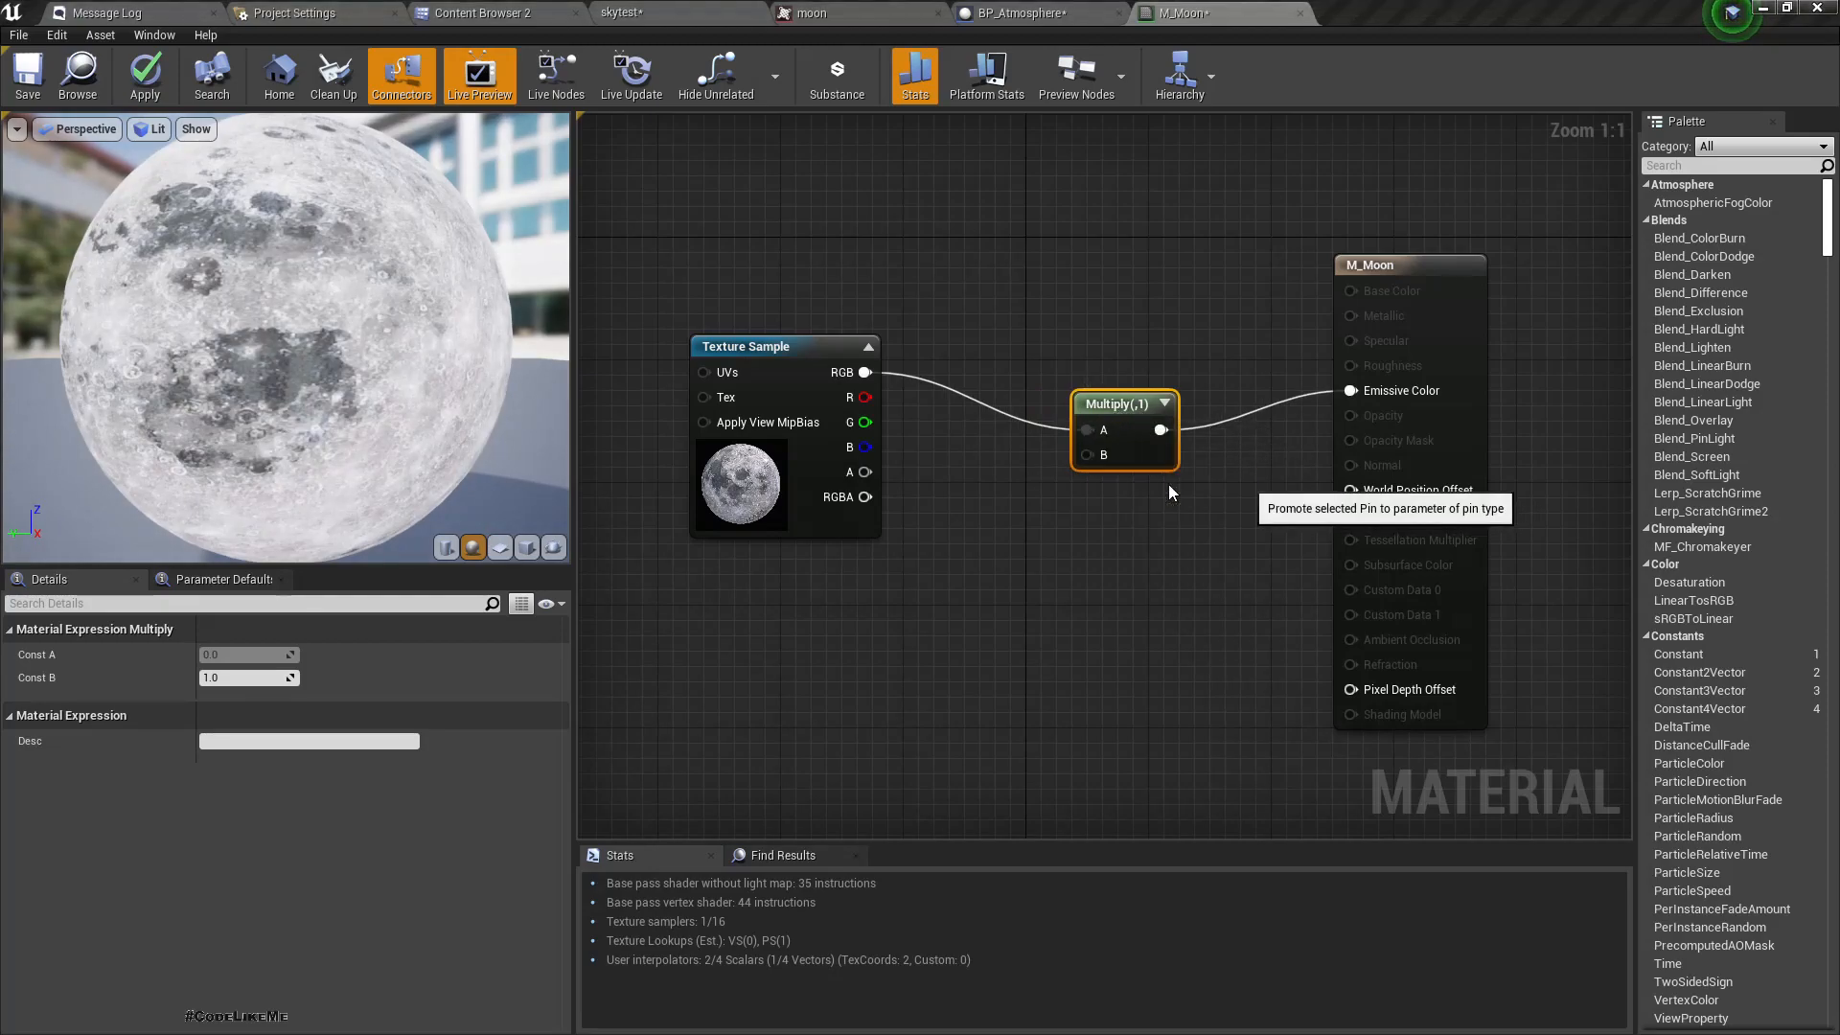
text(S)
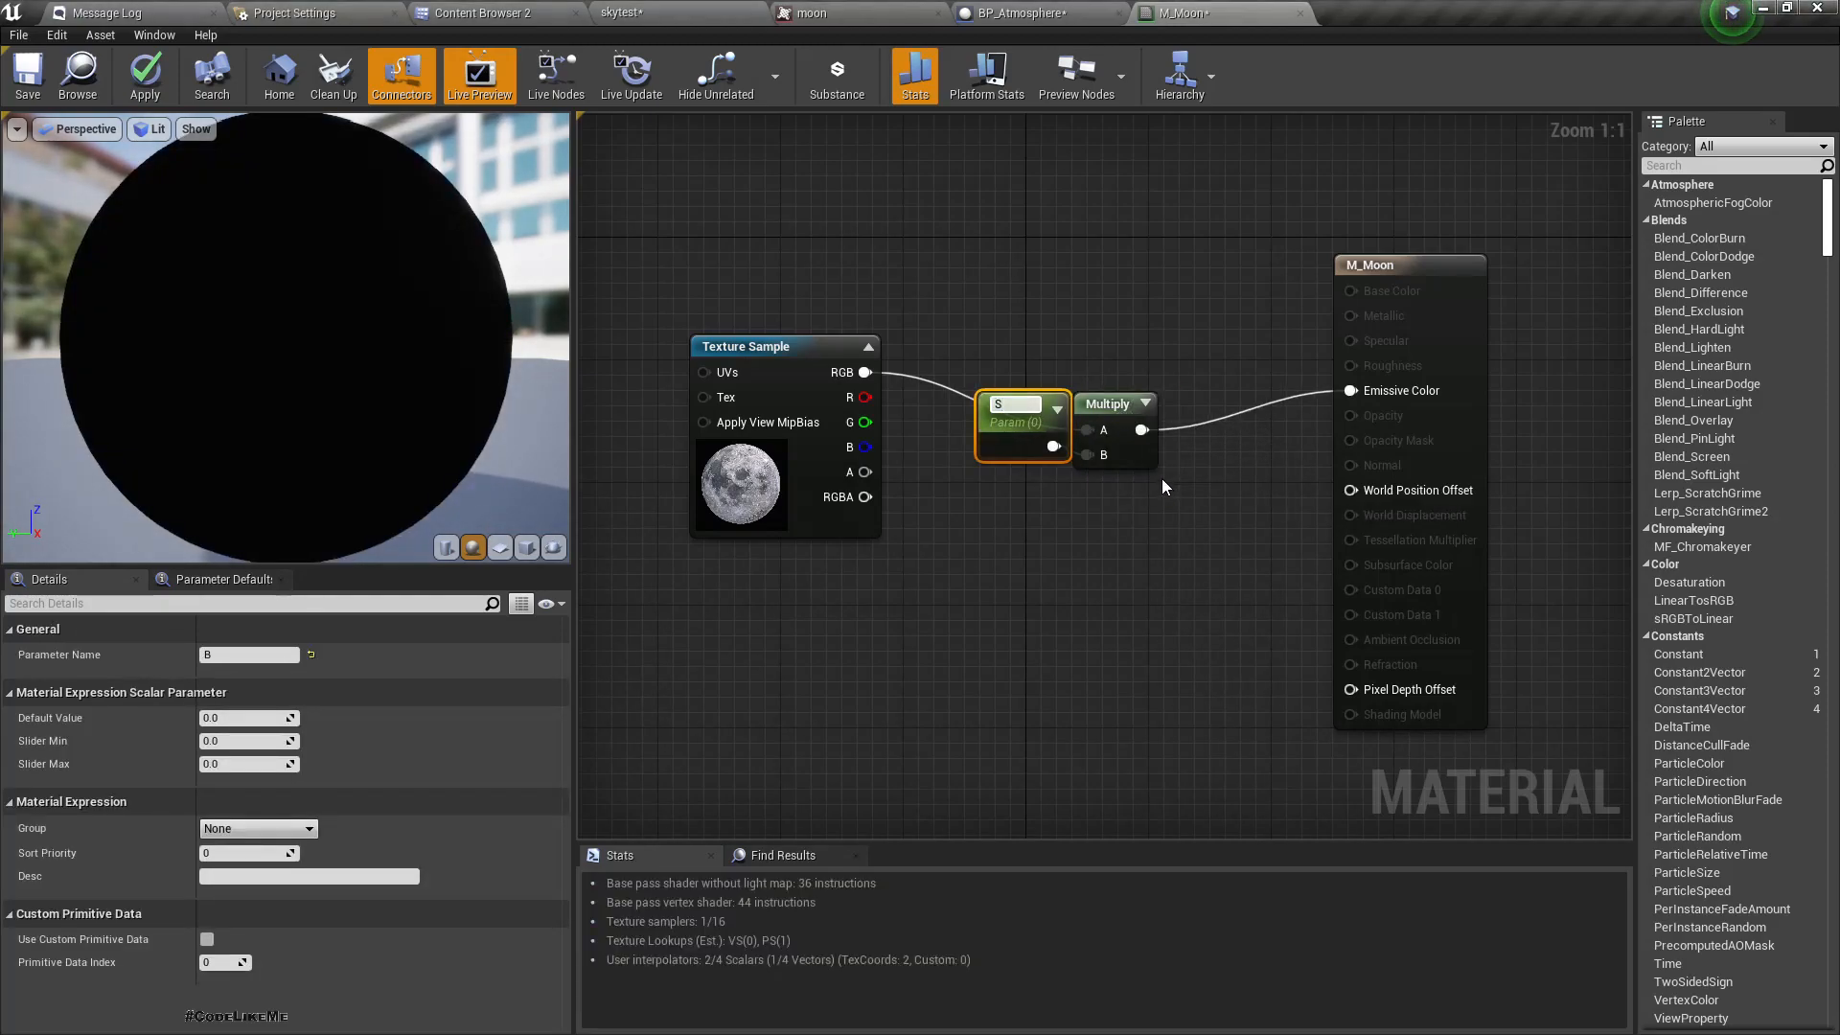
text(hine)
key(Return)
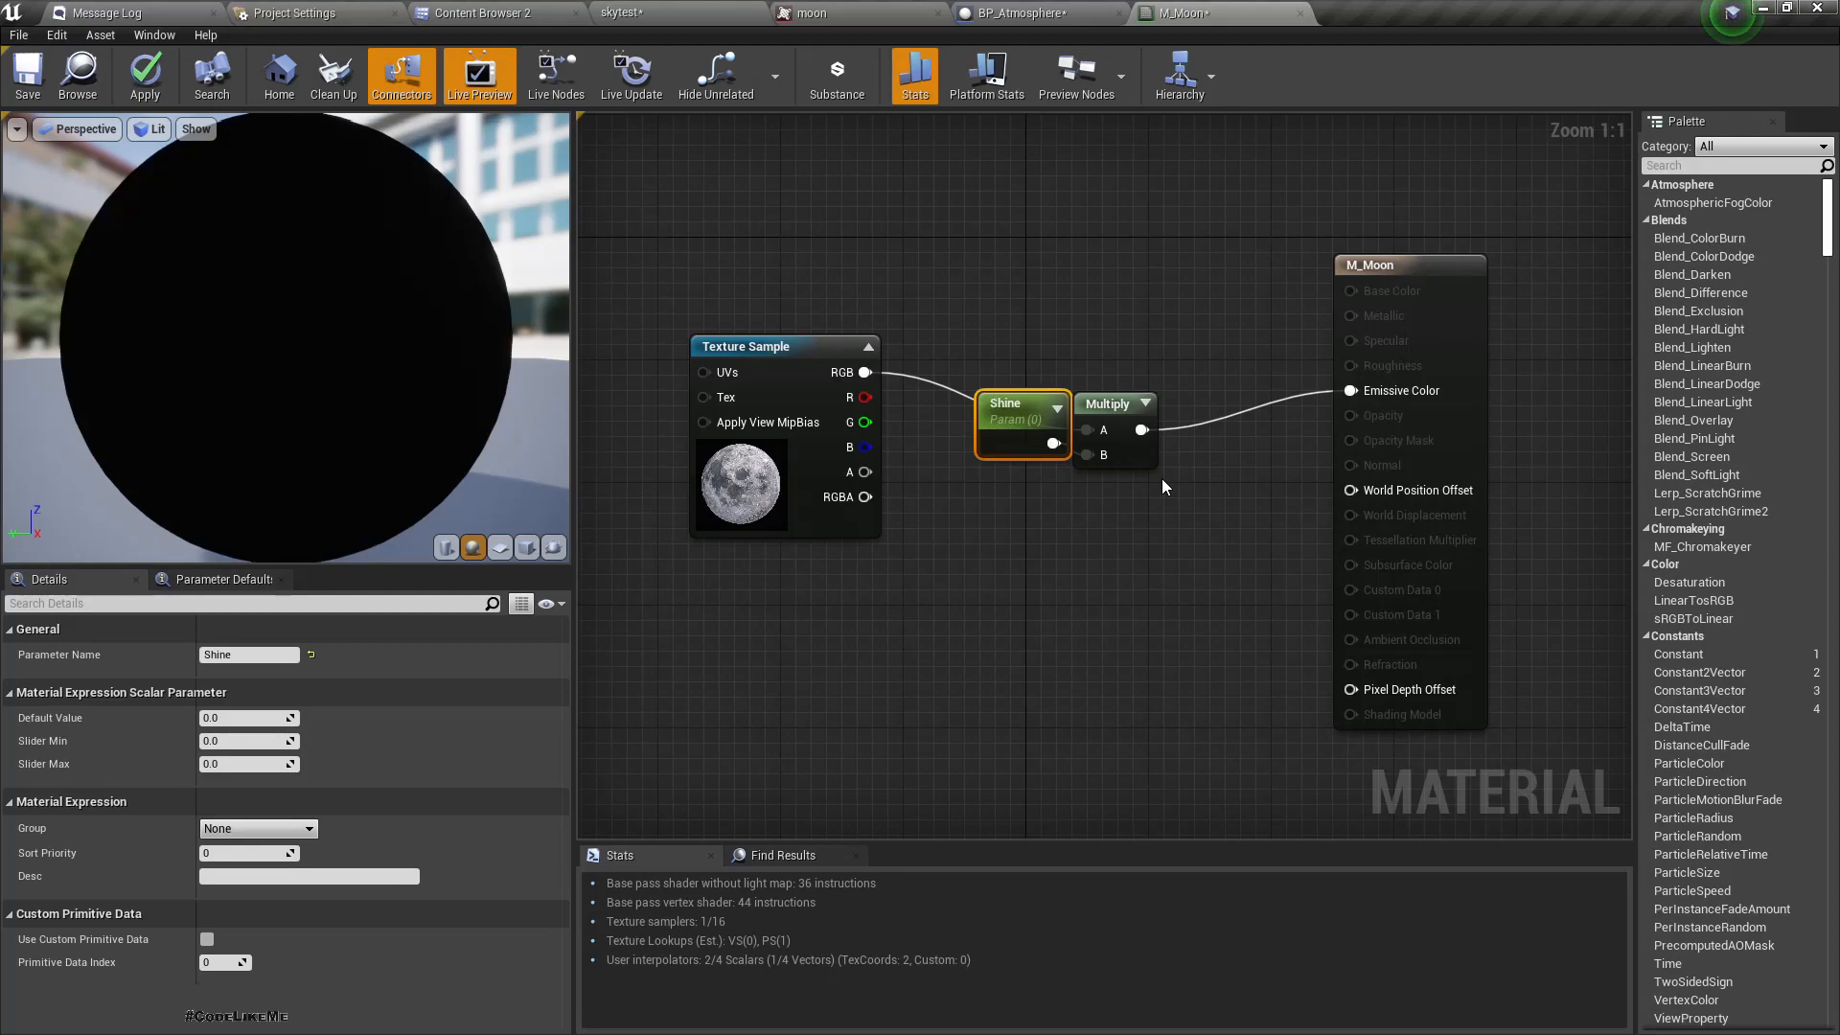
click(244, 717)
text(1)
key(Return)
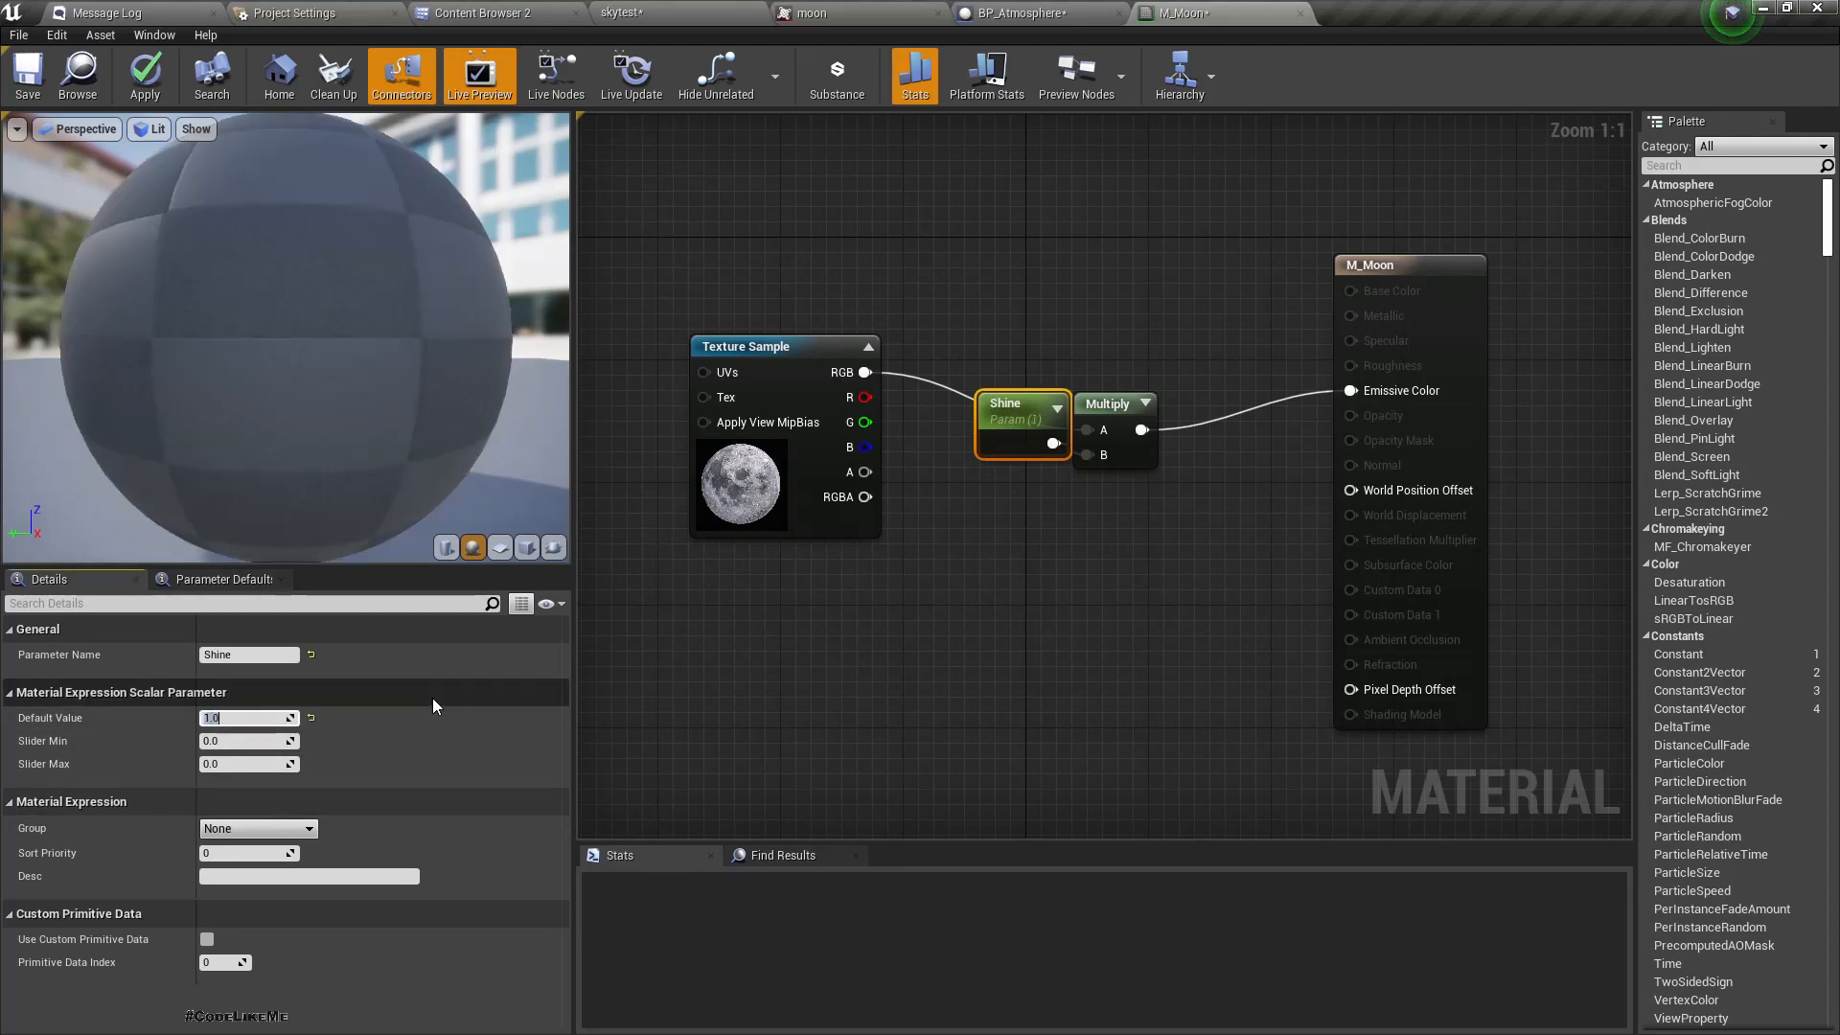
click(145, 76)
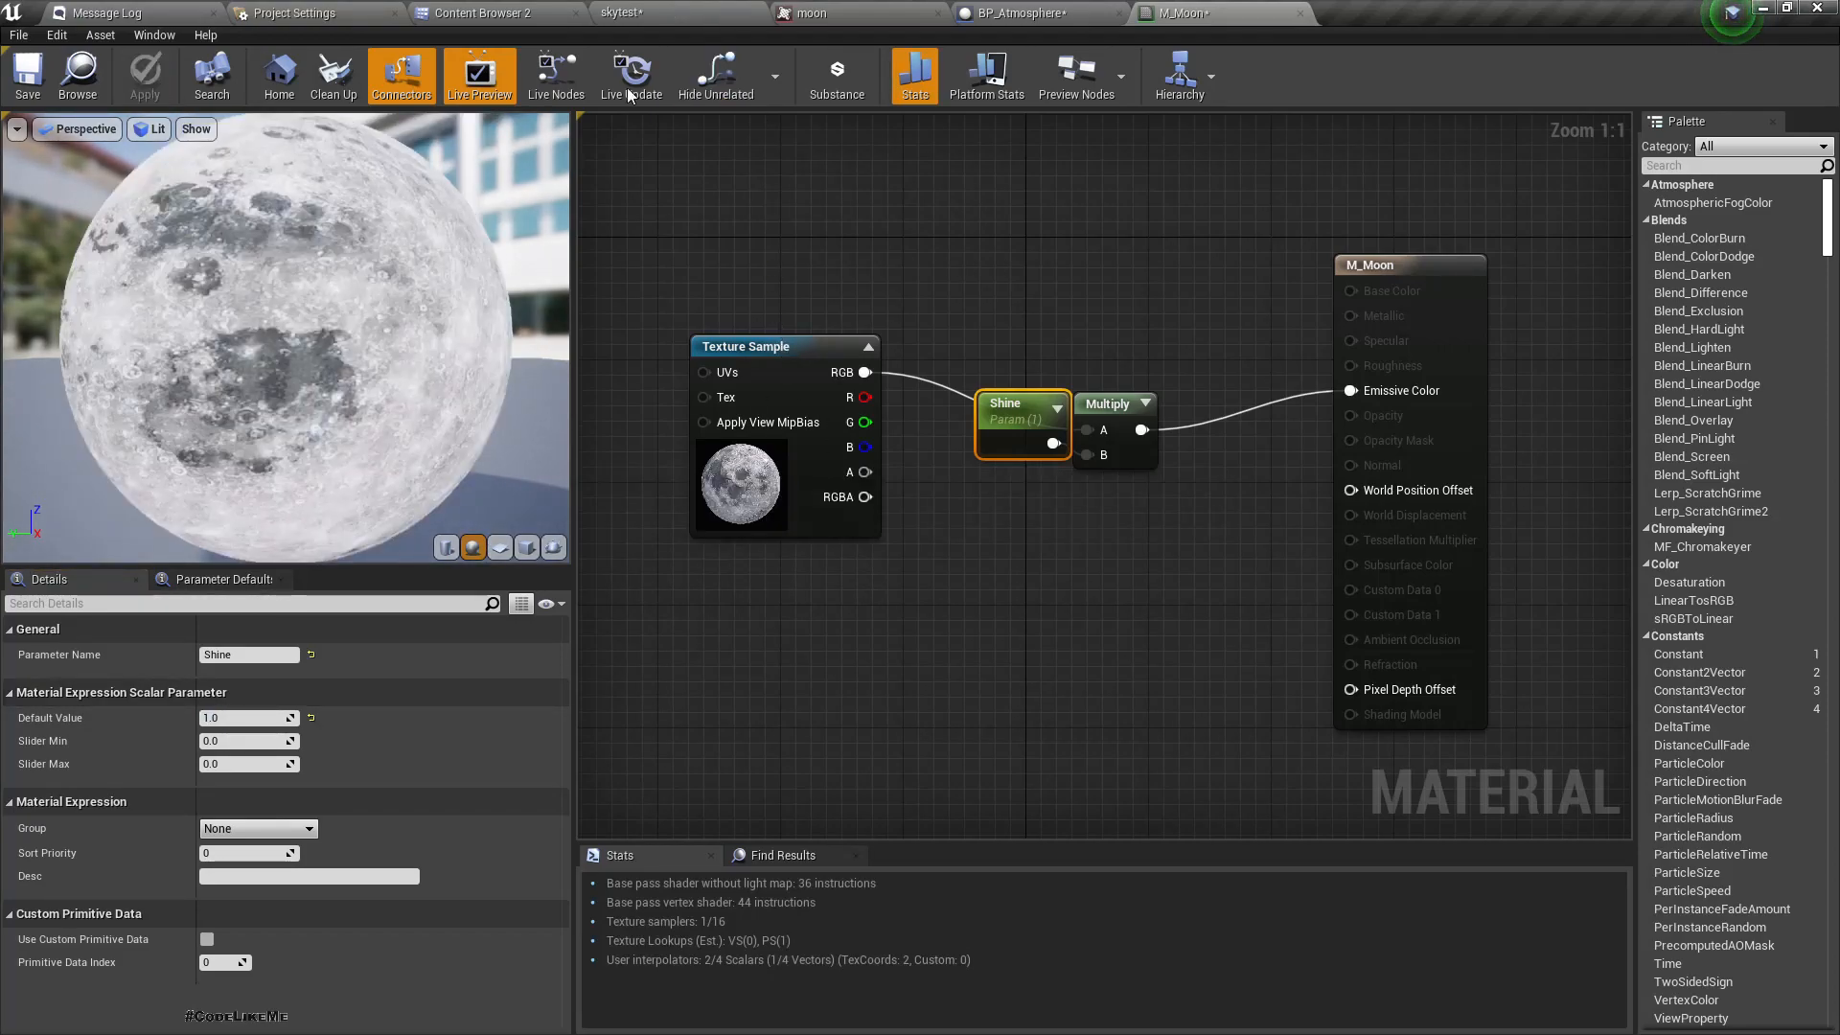
Assign the M_Moon material to the moon plane in BP_Atmosphere and check its visible face up close.
click(986, 13)
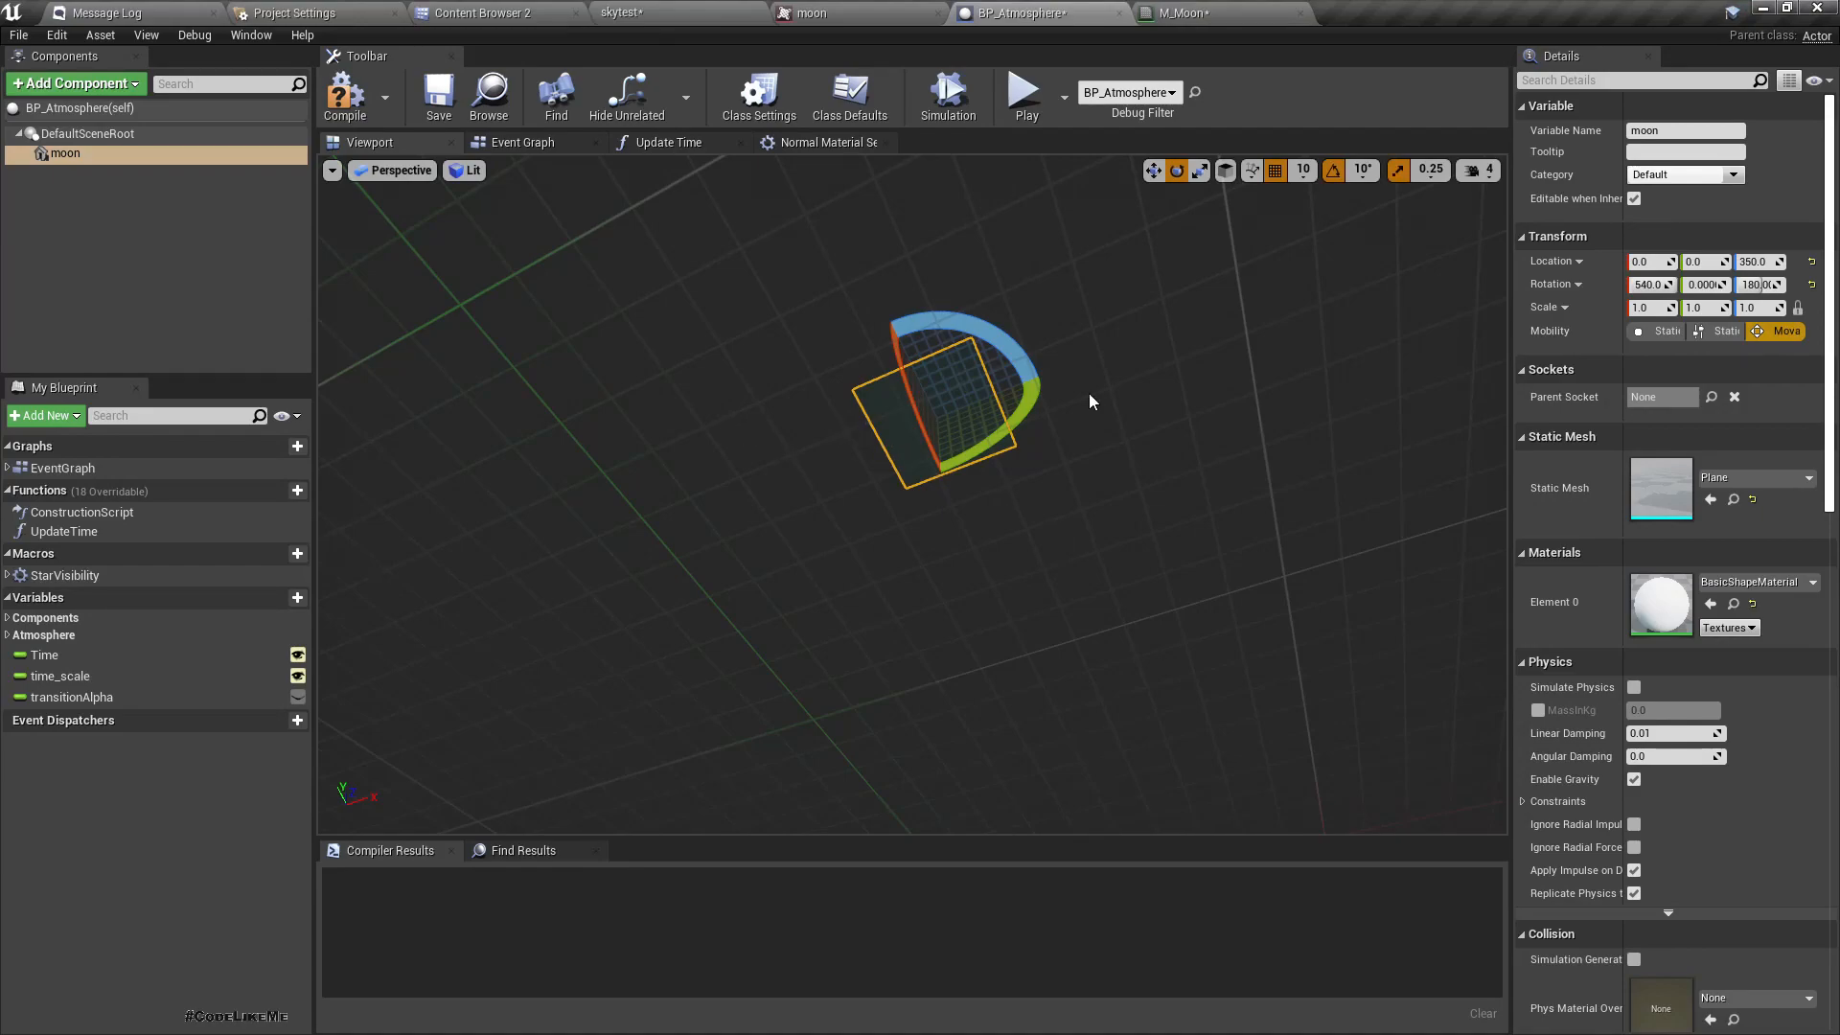
click(1767, 584)
text(m moon)
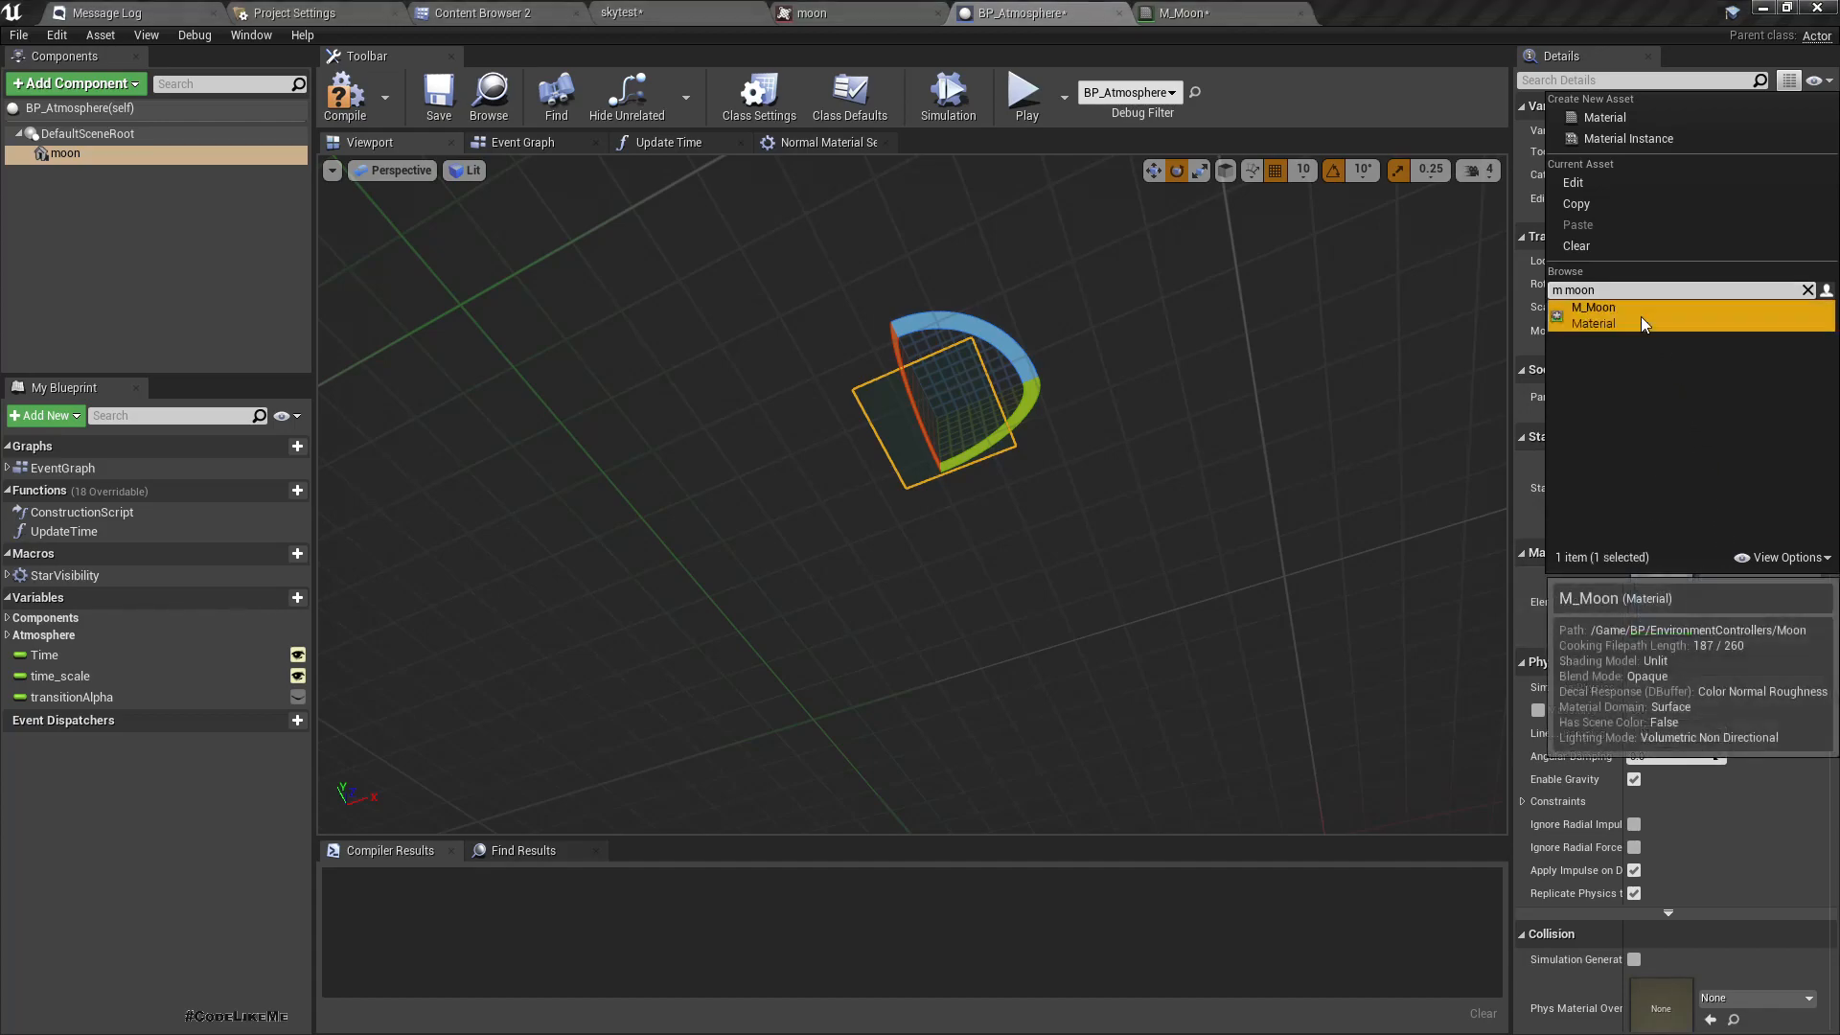
click(1640, 316)
mouse_move(969, 521)
right_down()
mouse_move(969, 586)
mouse_move(969, 489)
mouse_move(977, 527)
right_up()
key(w)
alt+drag(1008, 542, 1101, 527)
right_drag(1023, 506, 968, 478)
key(d)
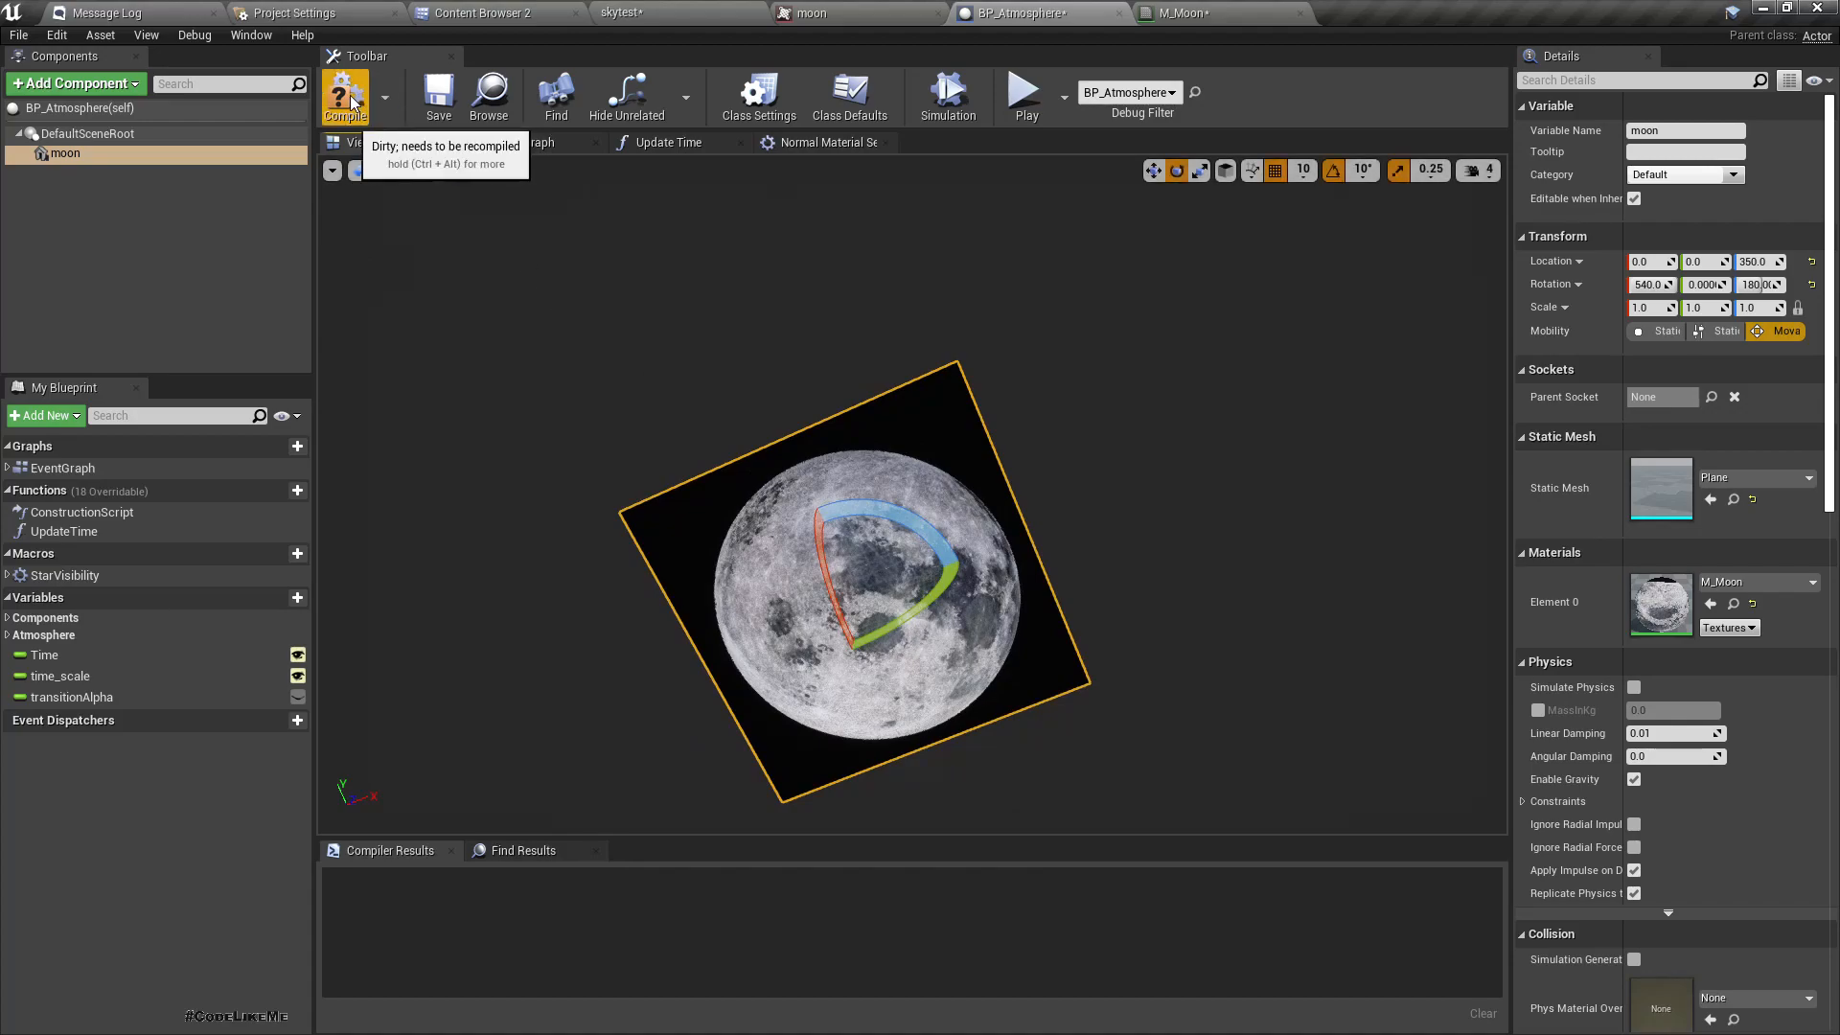
Set M_Moon's blend mode to Masked, connect the texture's alpha to Opacity Mask and apply the material.
click(1182, 13)
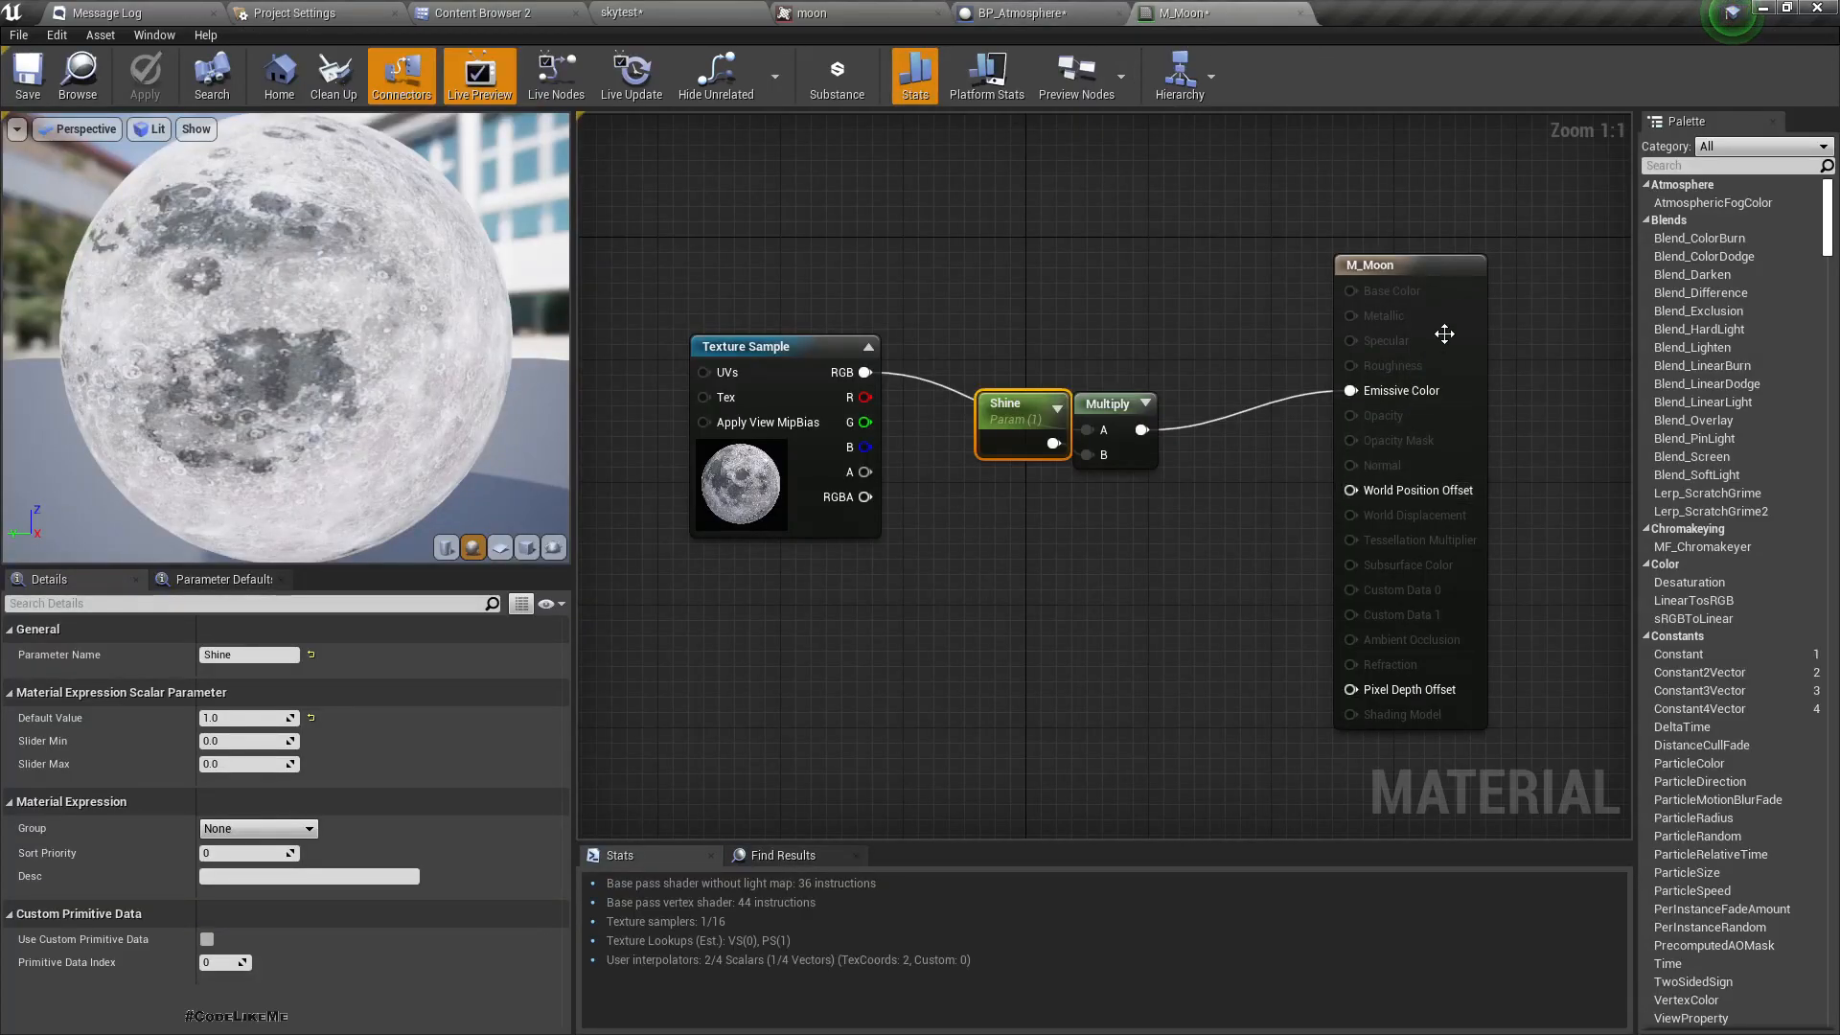
click(1444, 333)
click(224, 800)
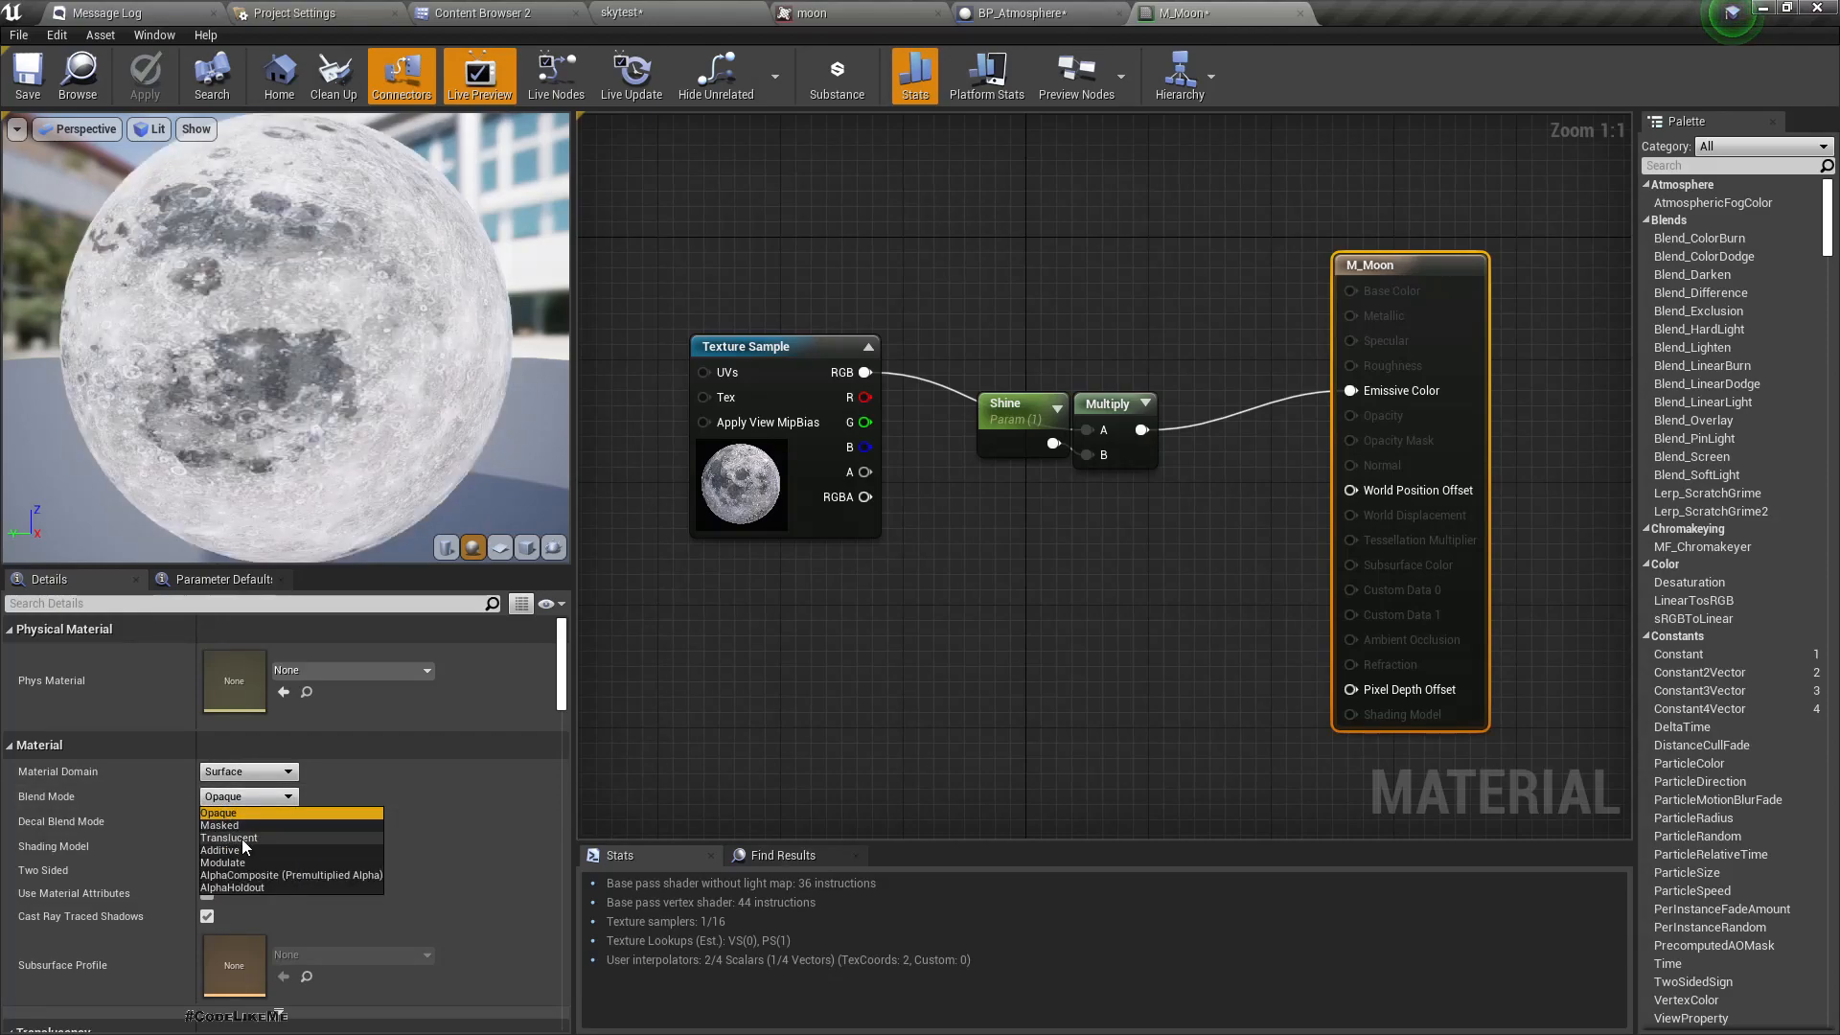
click(236, 825)
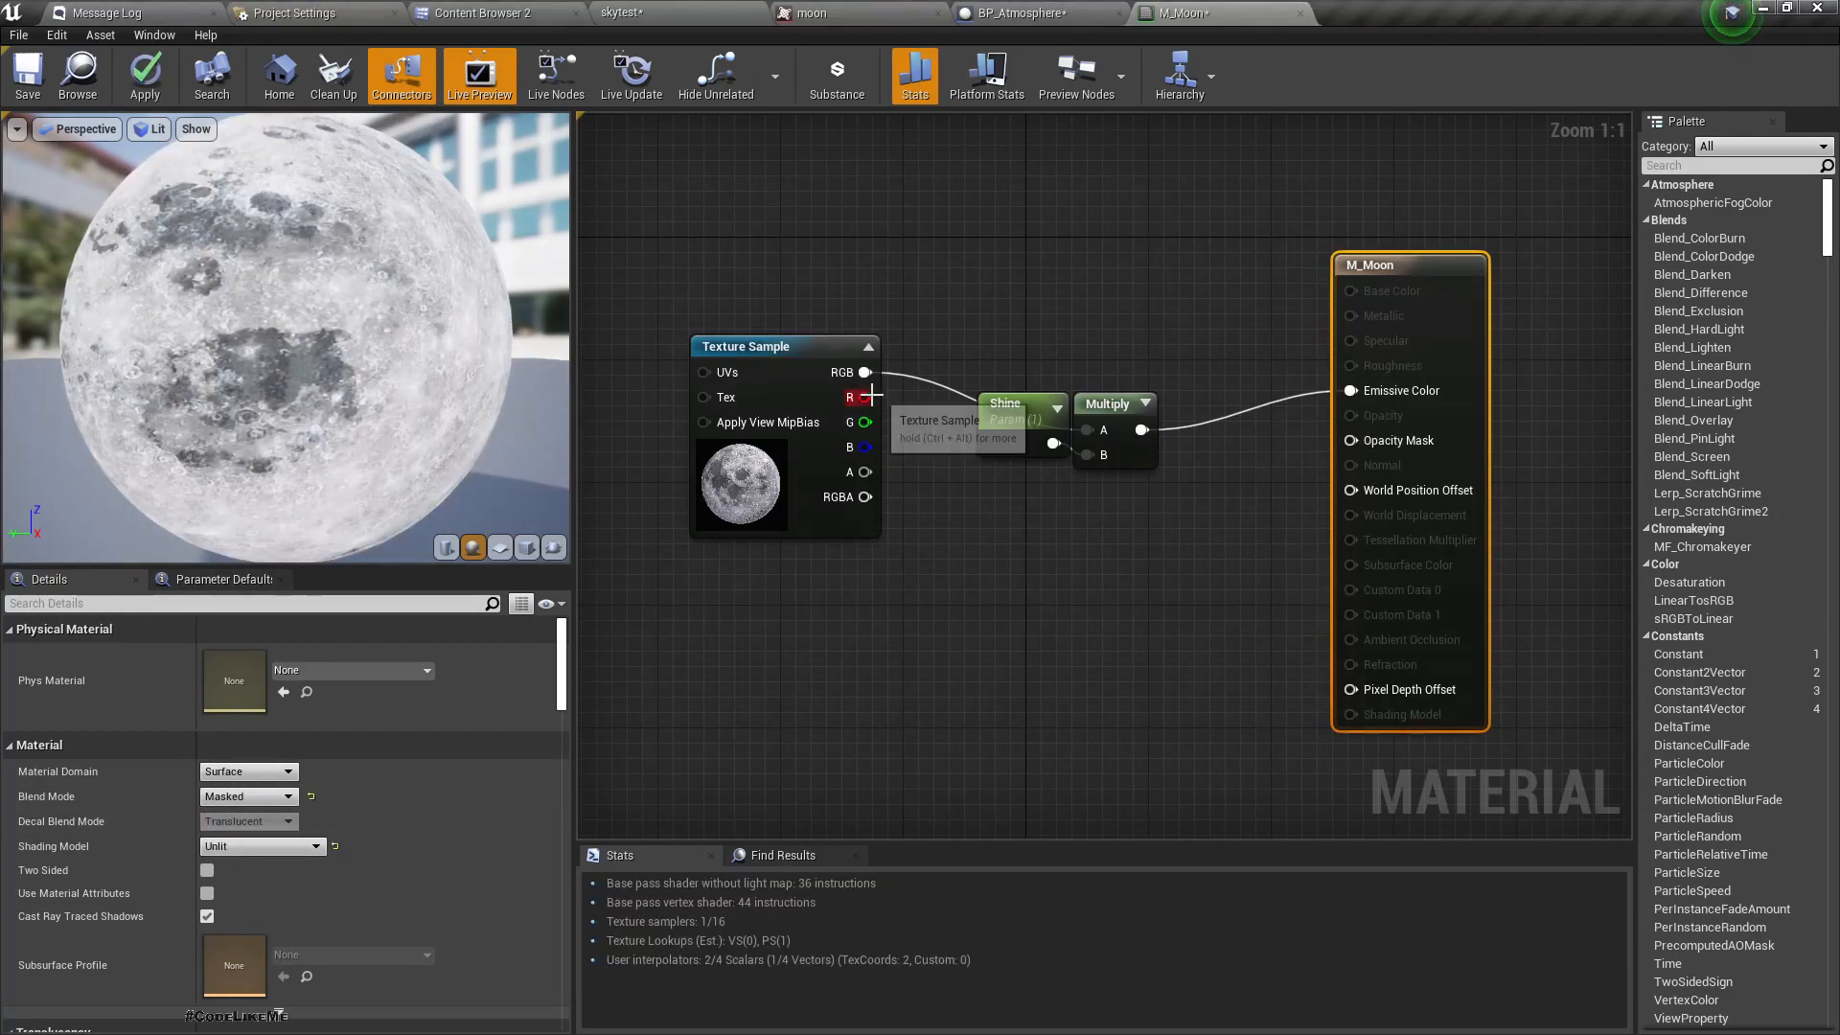
drag(866, 471, 1387, 443)
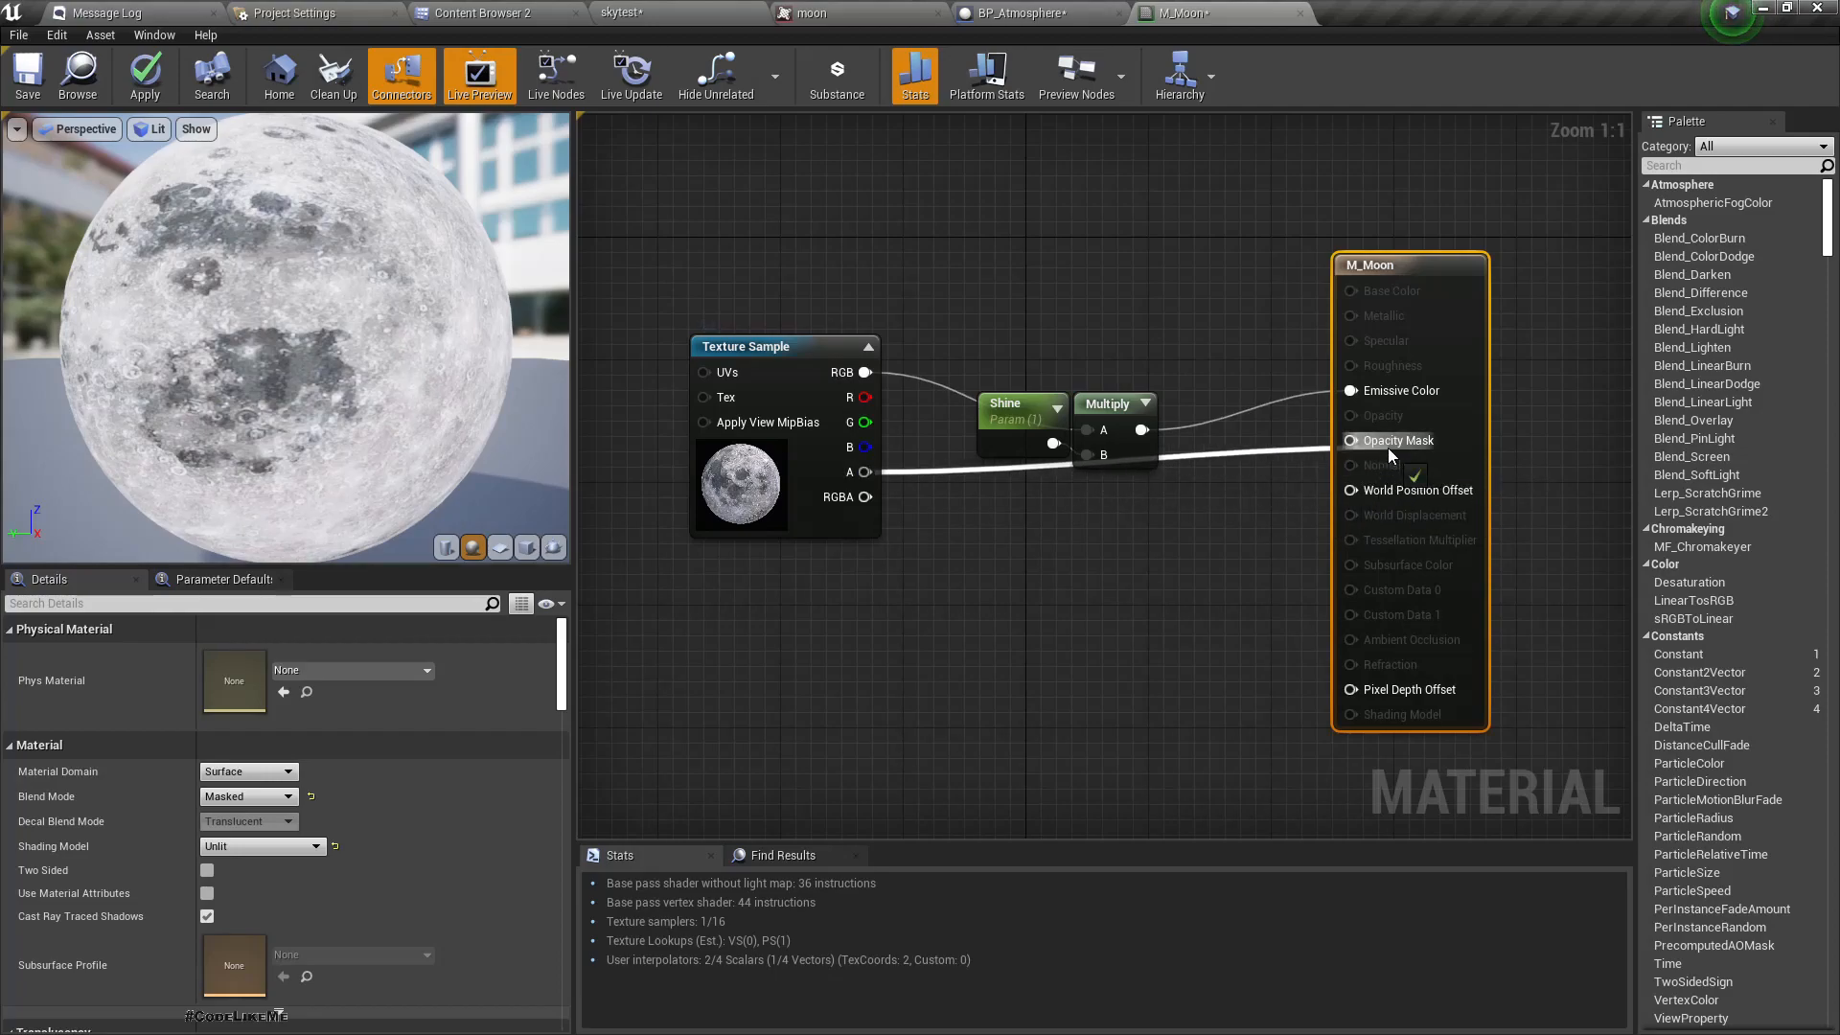
click(163, 84)
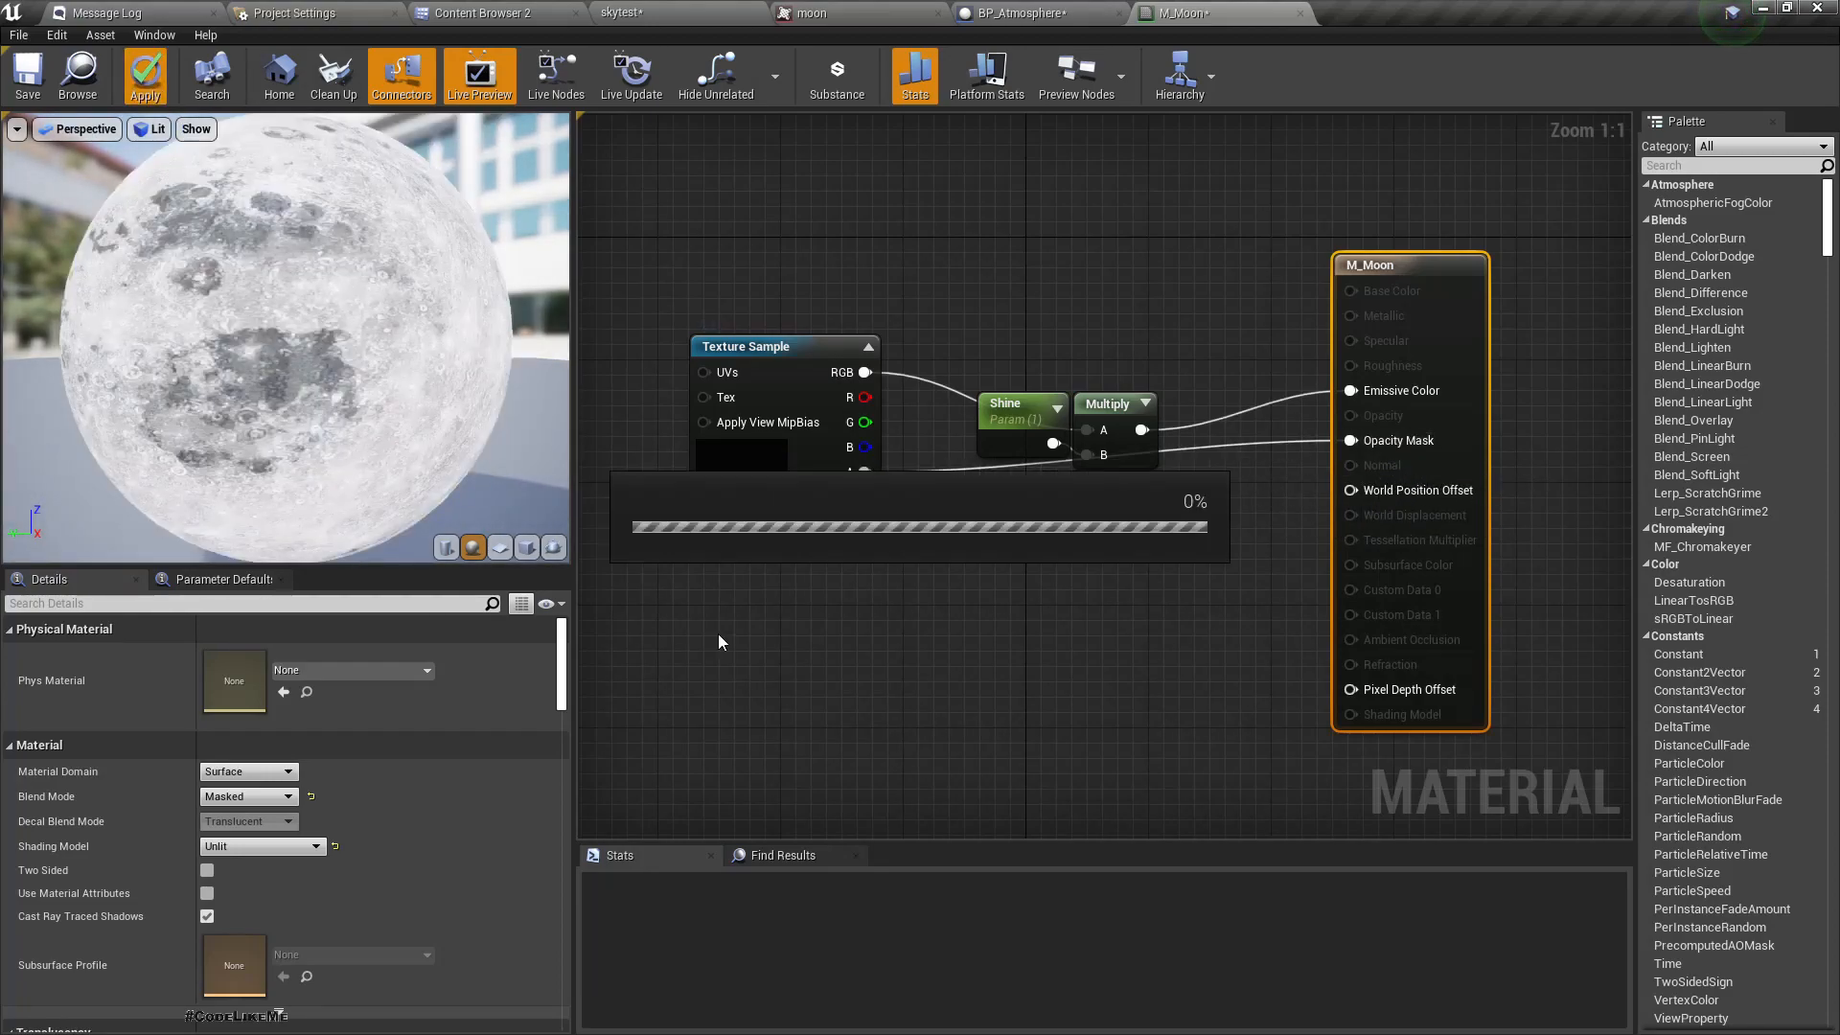
drag(290, 333, 163, 359)
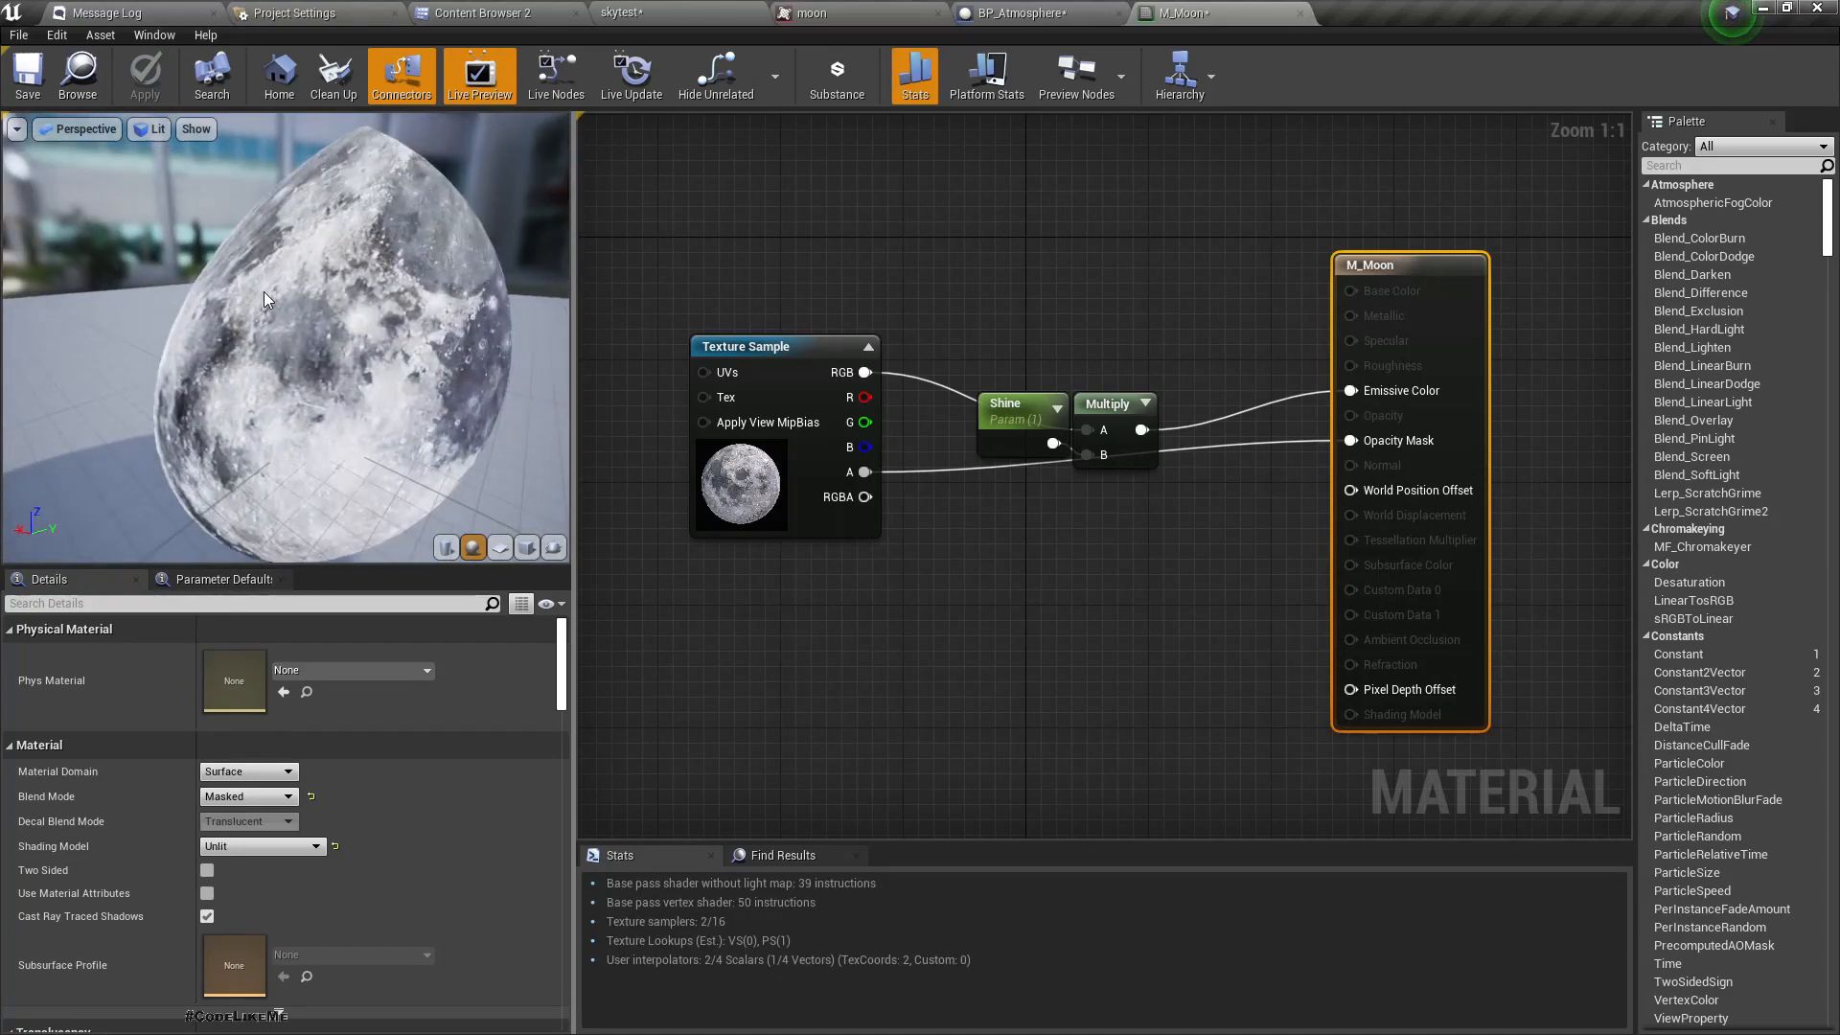
Inspect the moon plane above the BP_Atmosphere actor in the skytest level from several angles.
click(611, 12)
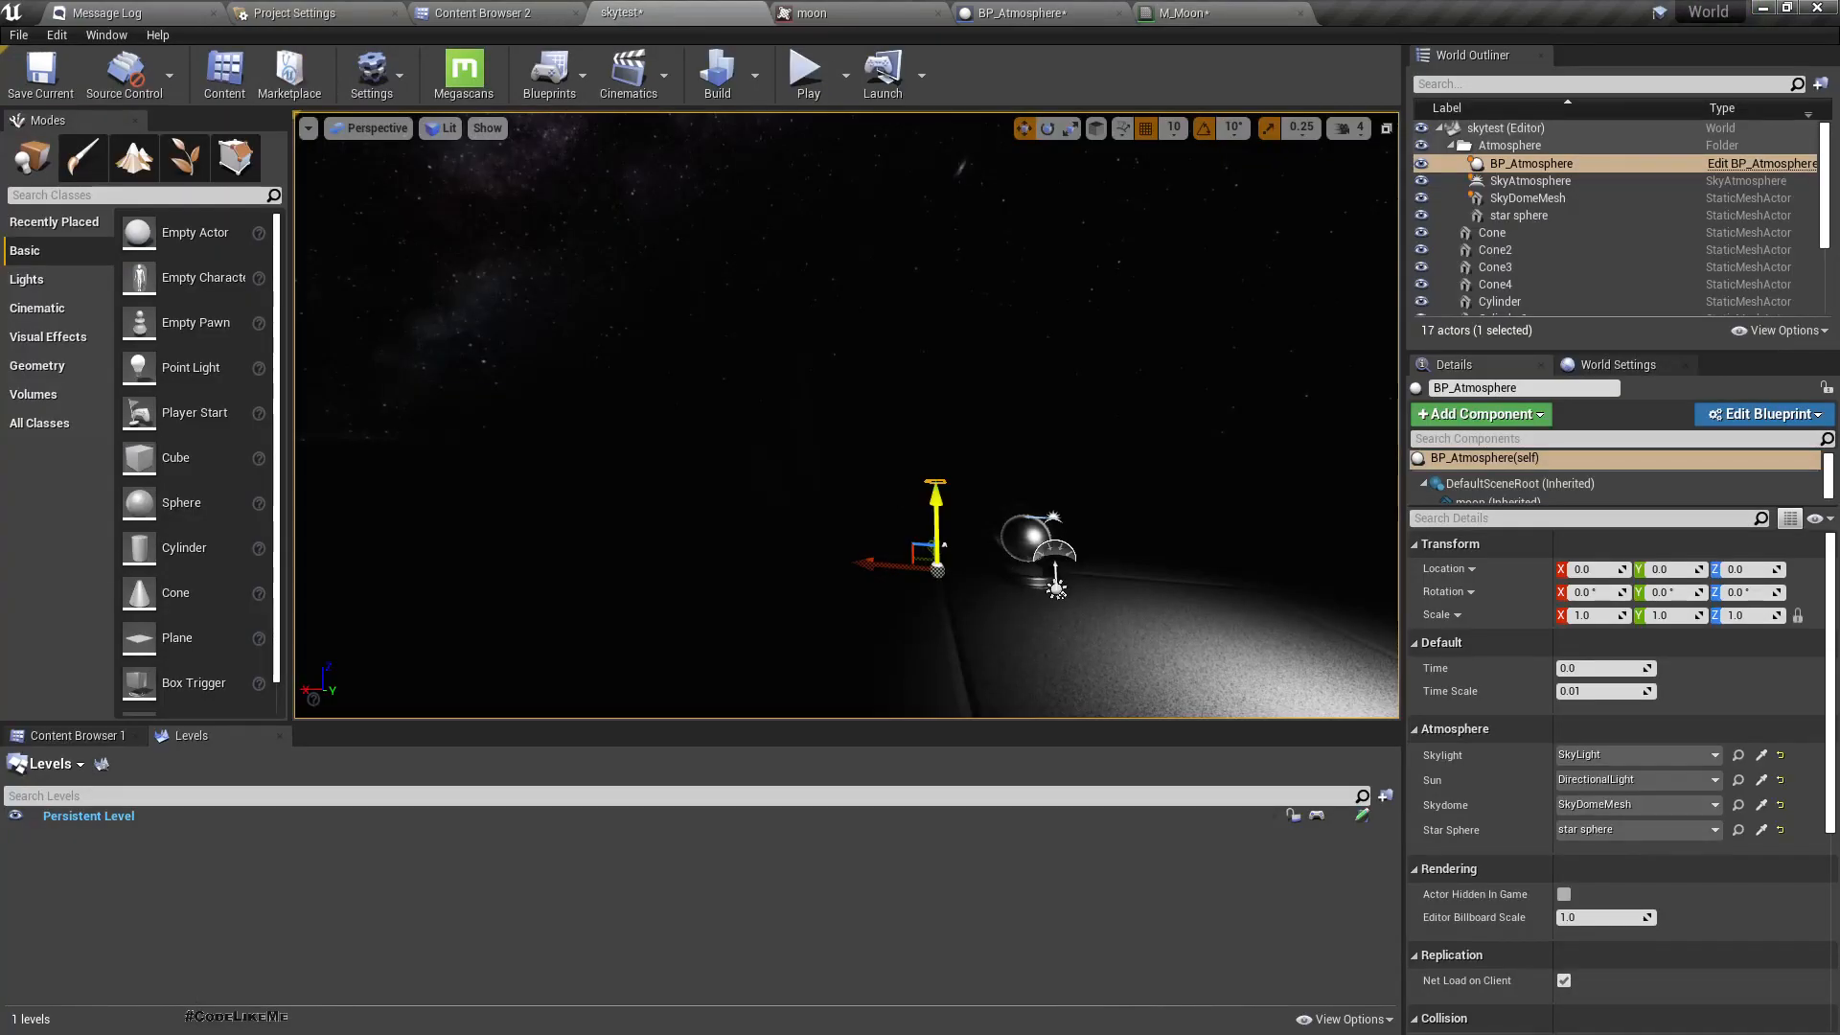
key(w)
right_drag(999, 462, 1144, 353)
key(s)
key(s)
key(w)
key(s)
key(a)
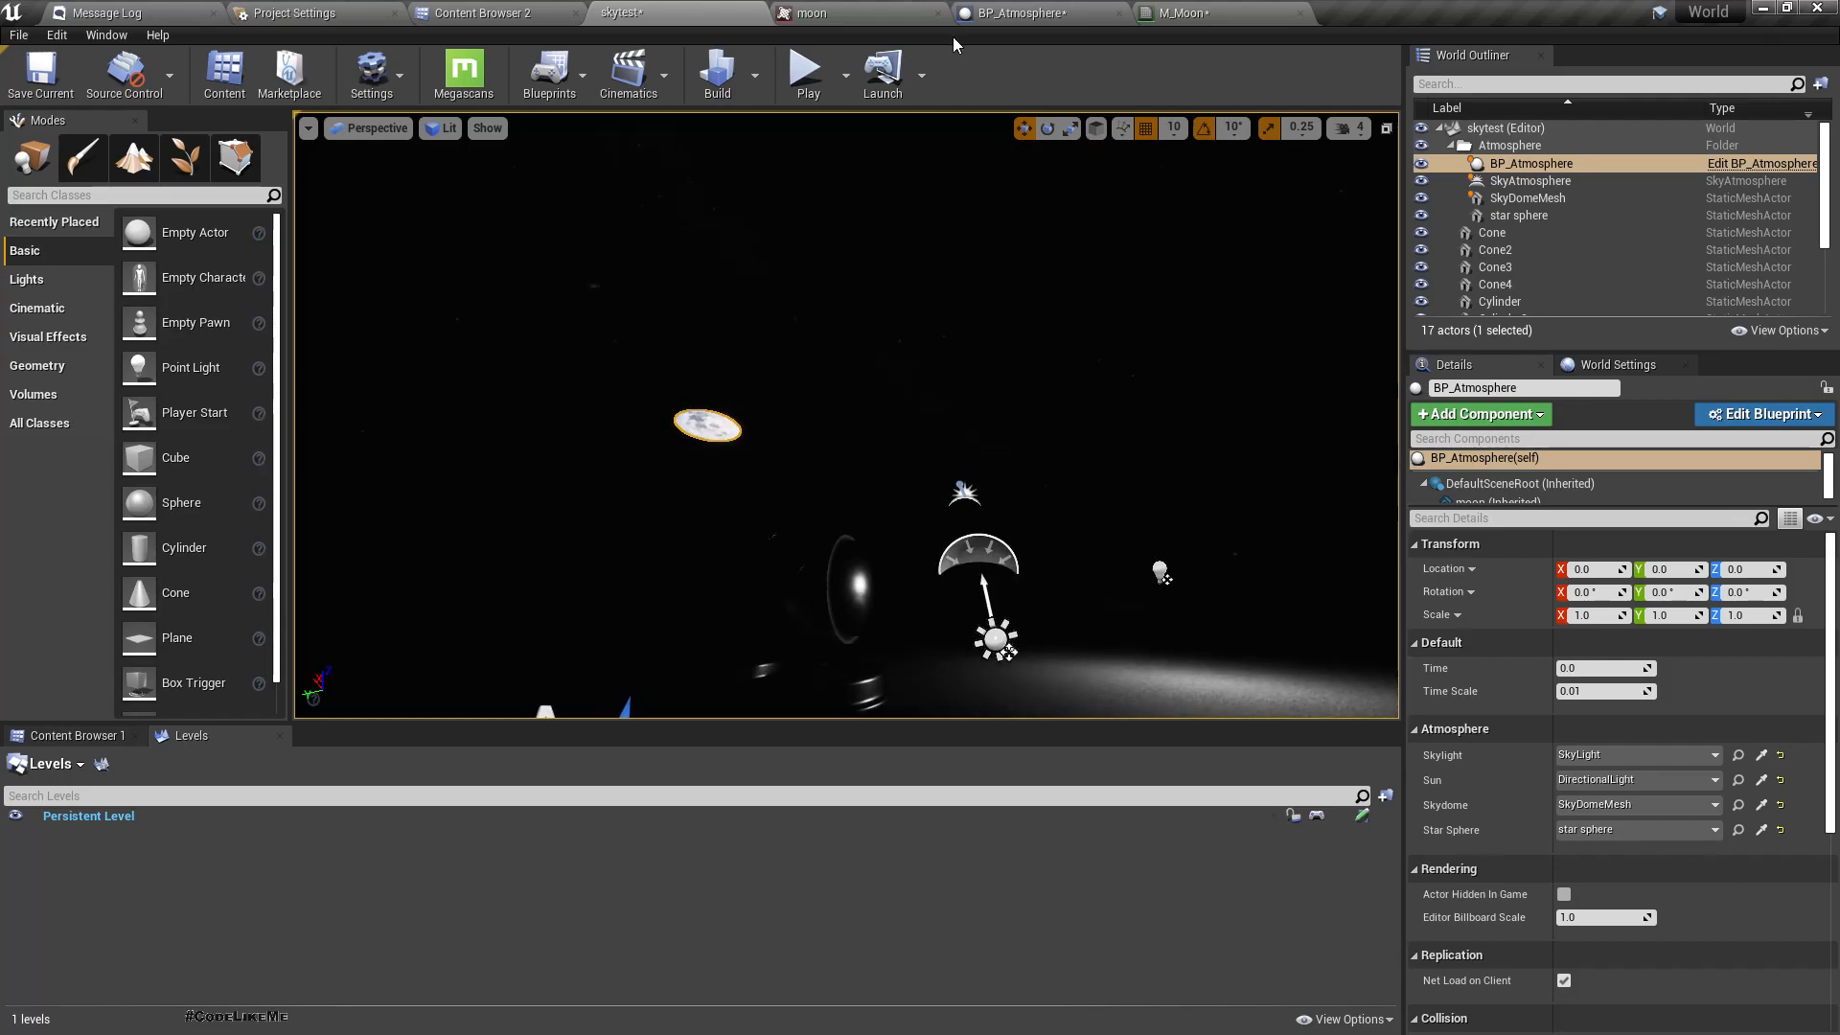
drag(1085, 10, 1274, 377)
click(688, 9)
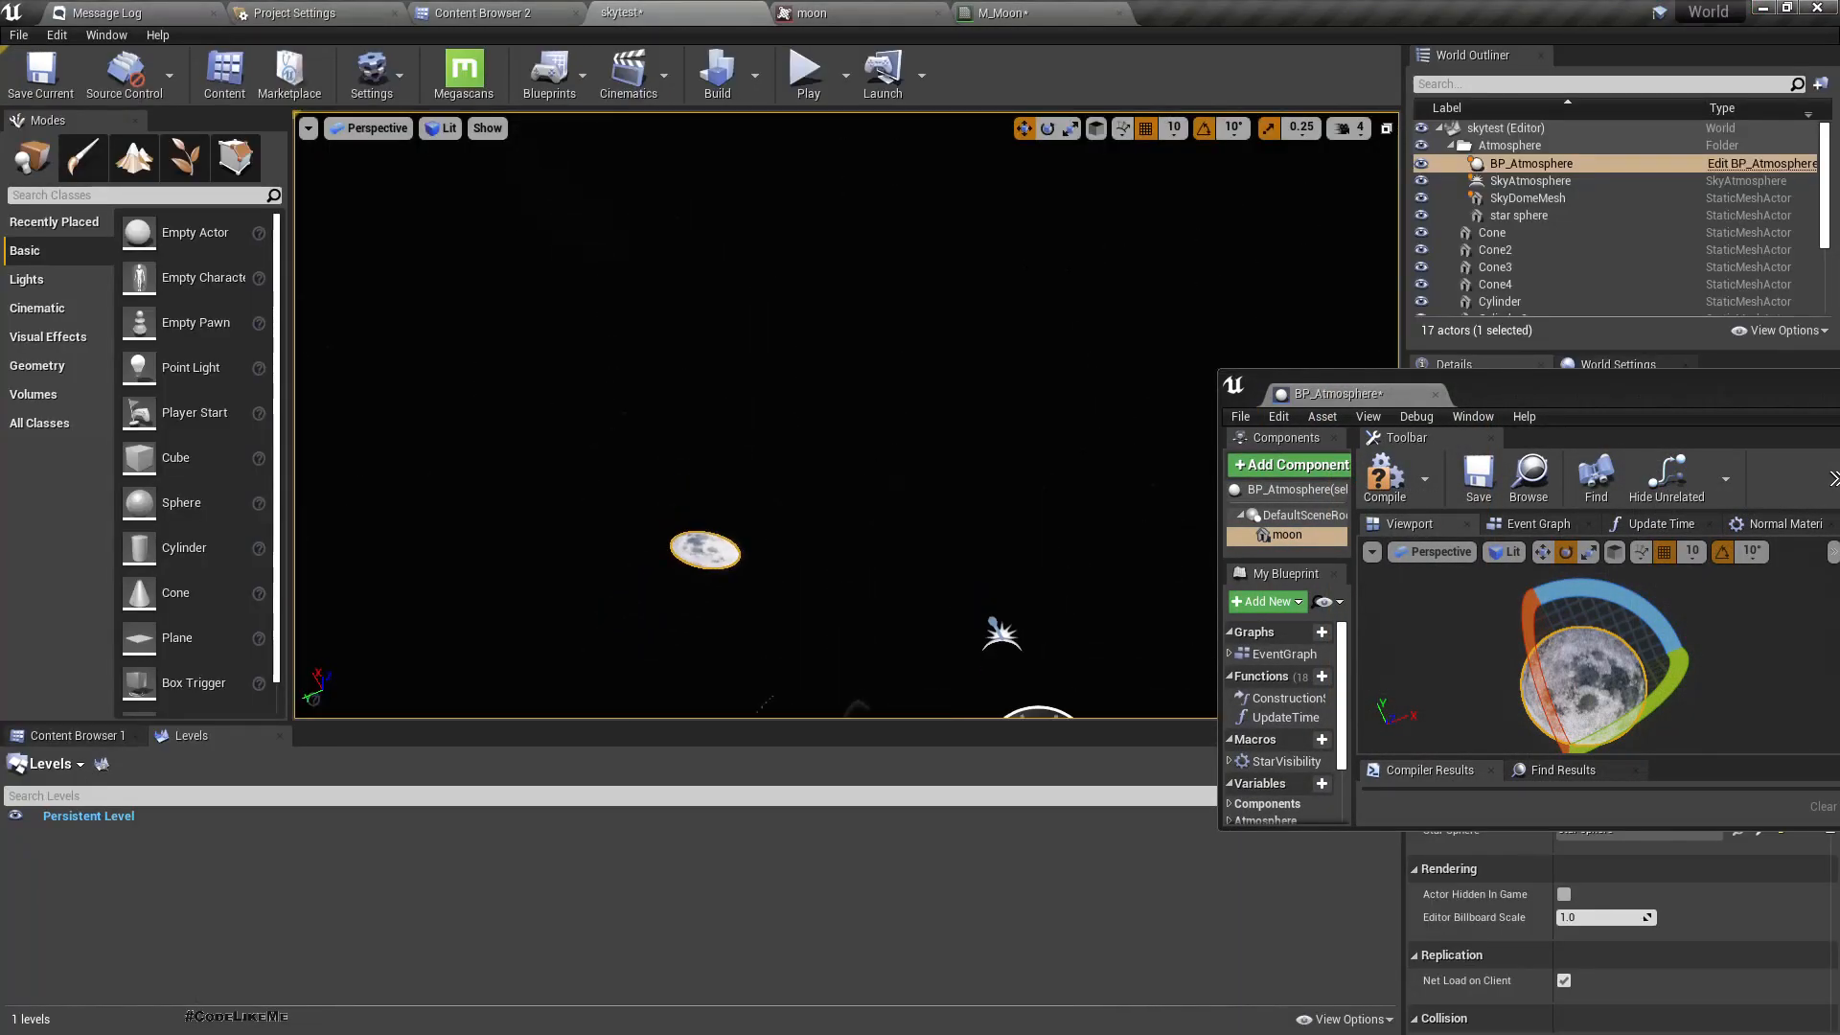
key(w)
mouse_move(844, 412)
right_down()
mouse_move(899, 412)
mouse_move(843, 345)
mouse_move(844, 408)
right_up()
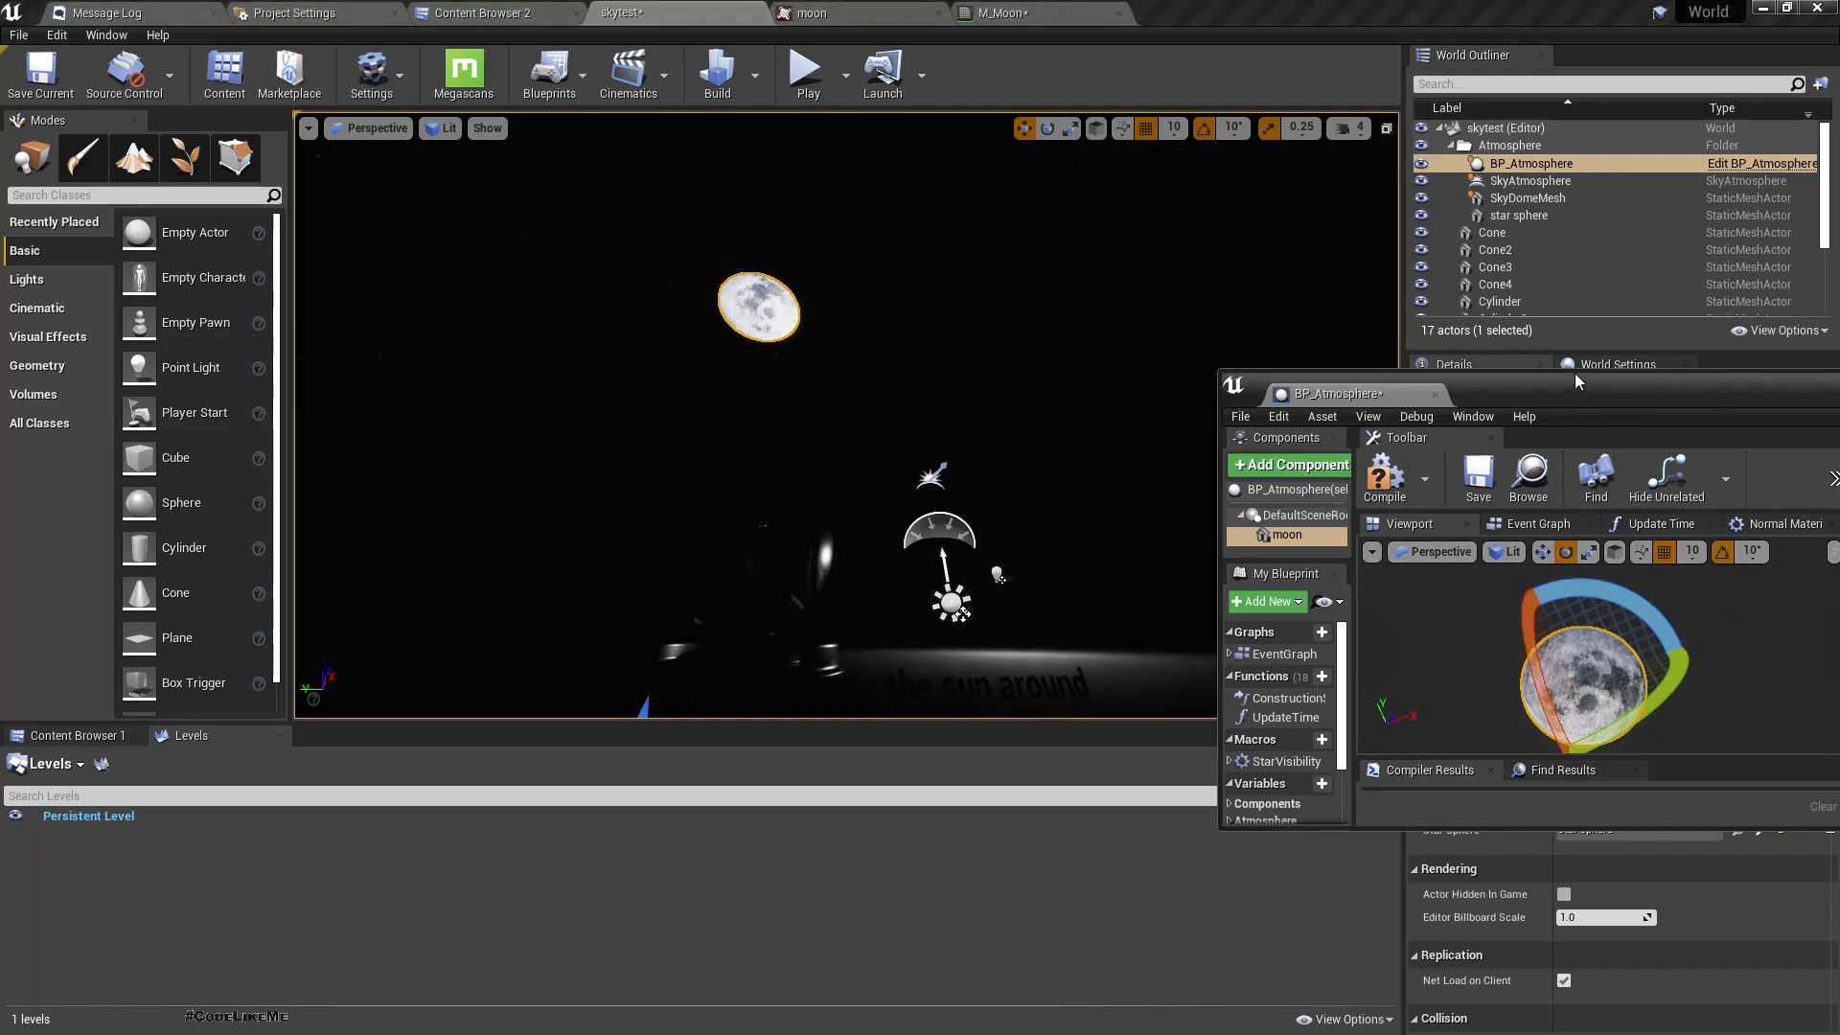
drag(1574, 372, 1552, 2)
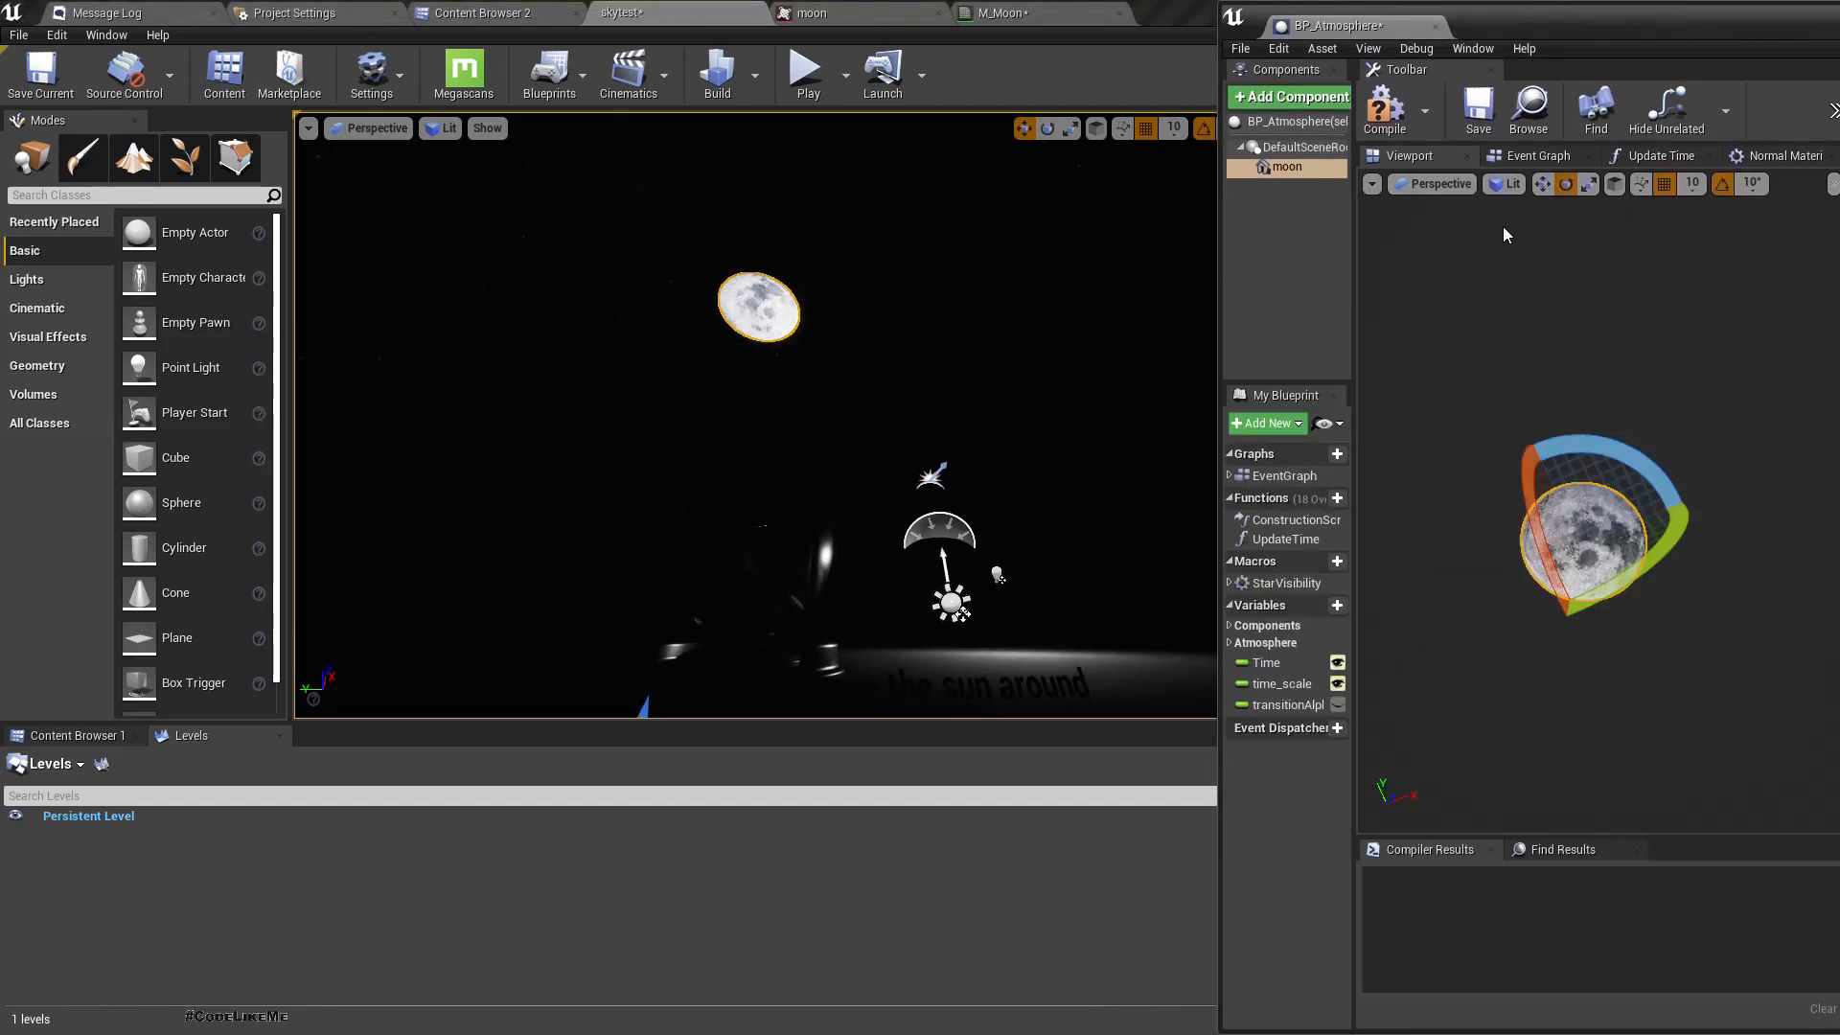
click(1293, 151)
click(1289, 168)
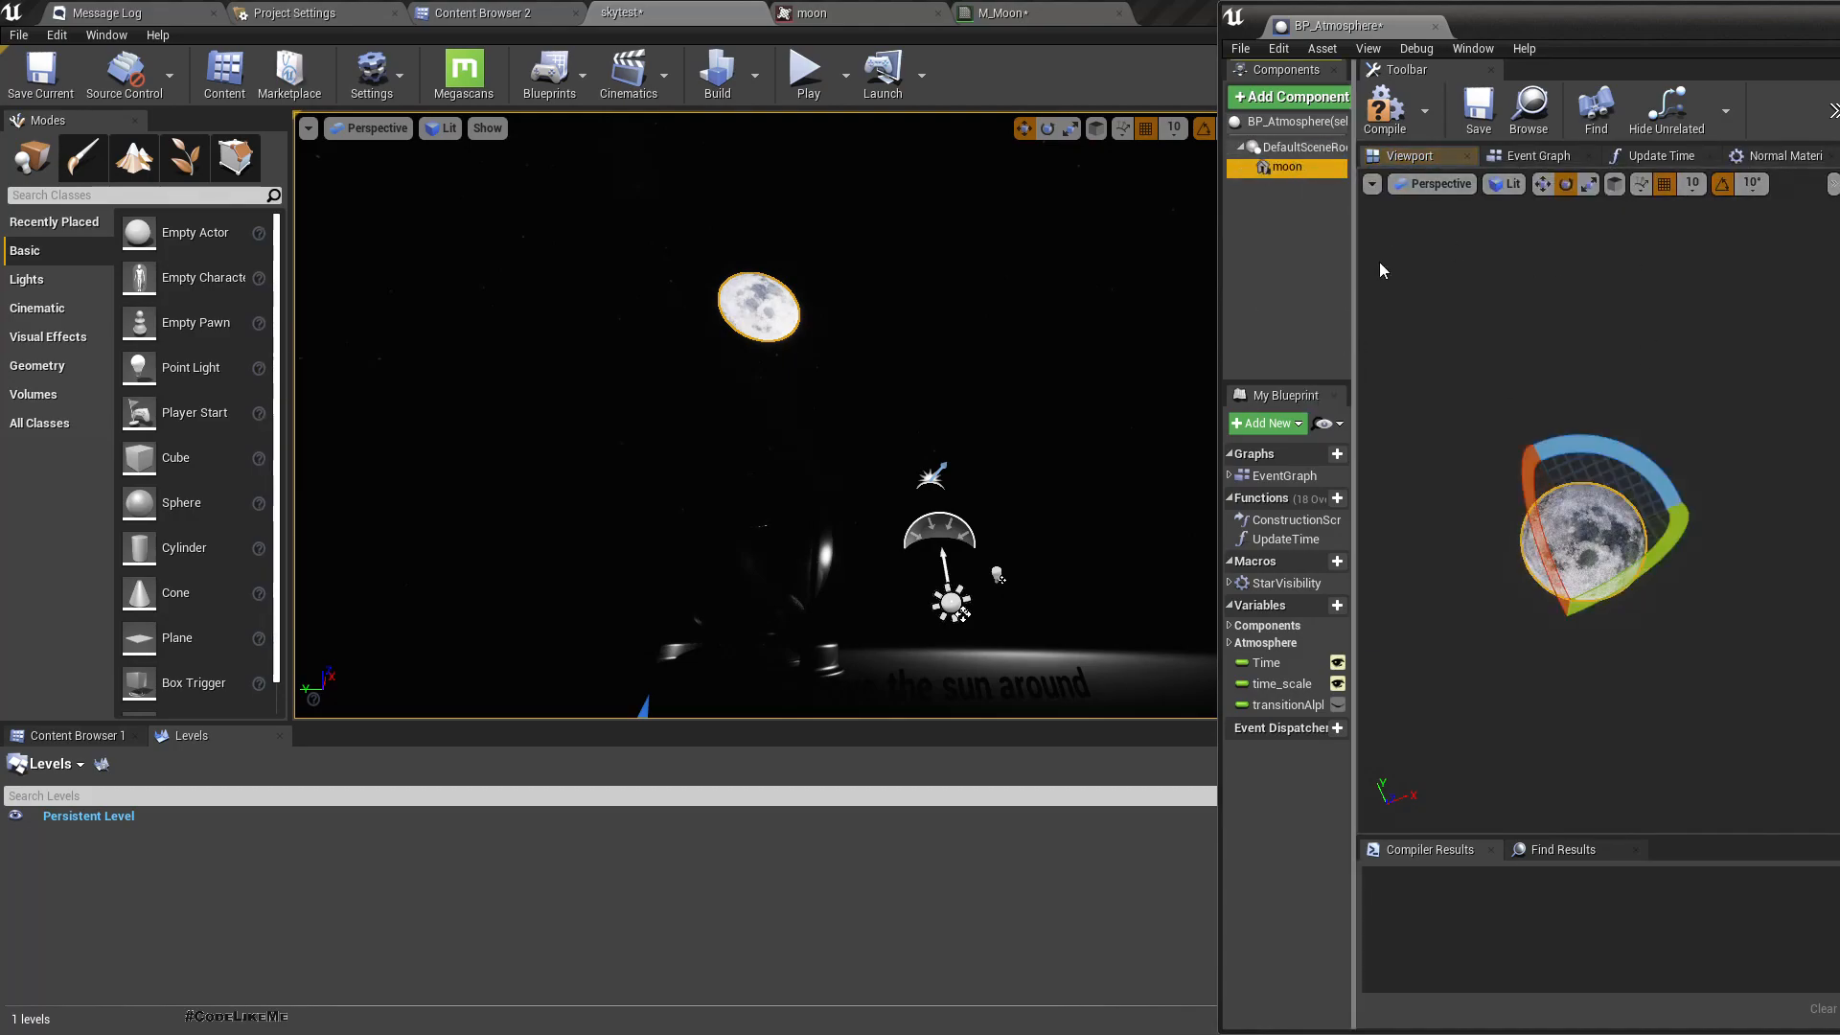
drag(1220, 278, 1122, 277)
drag(1480, 26, 1340, 96)
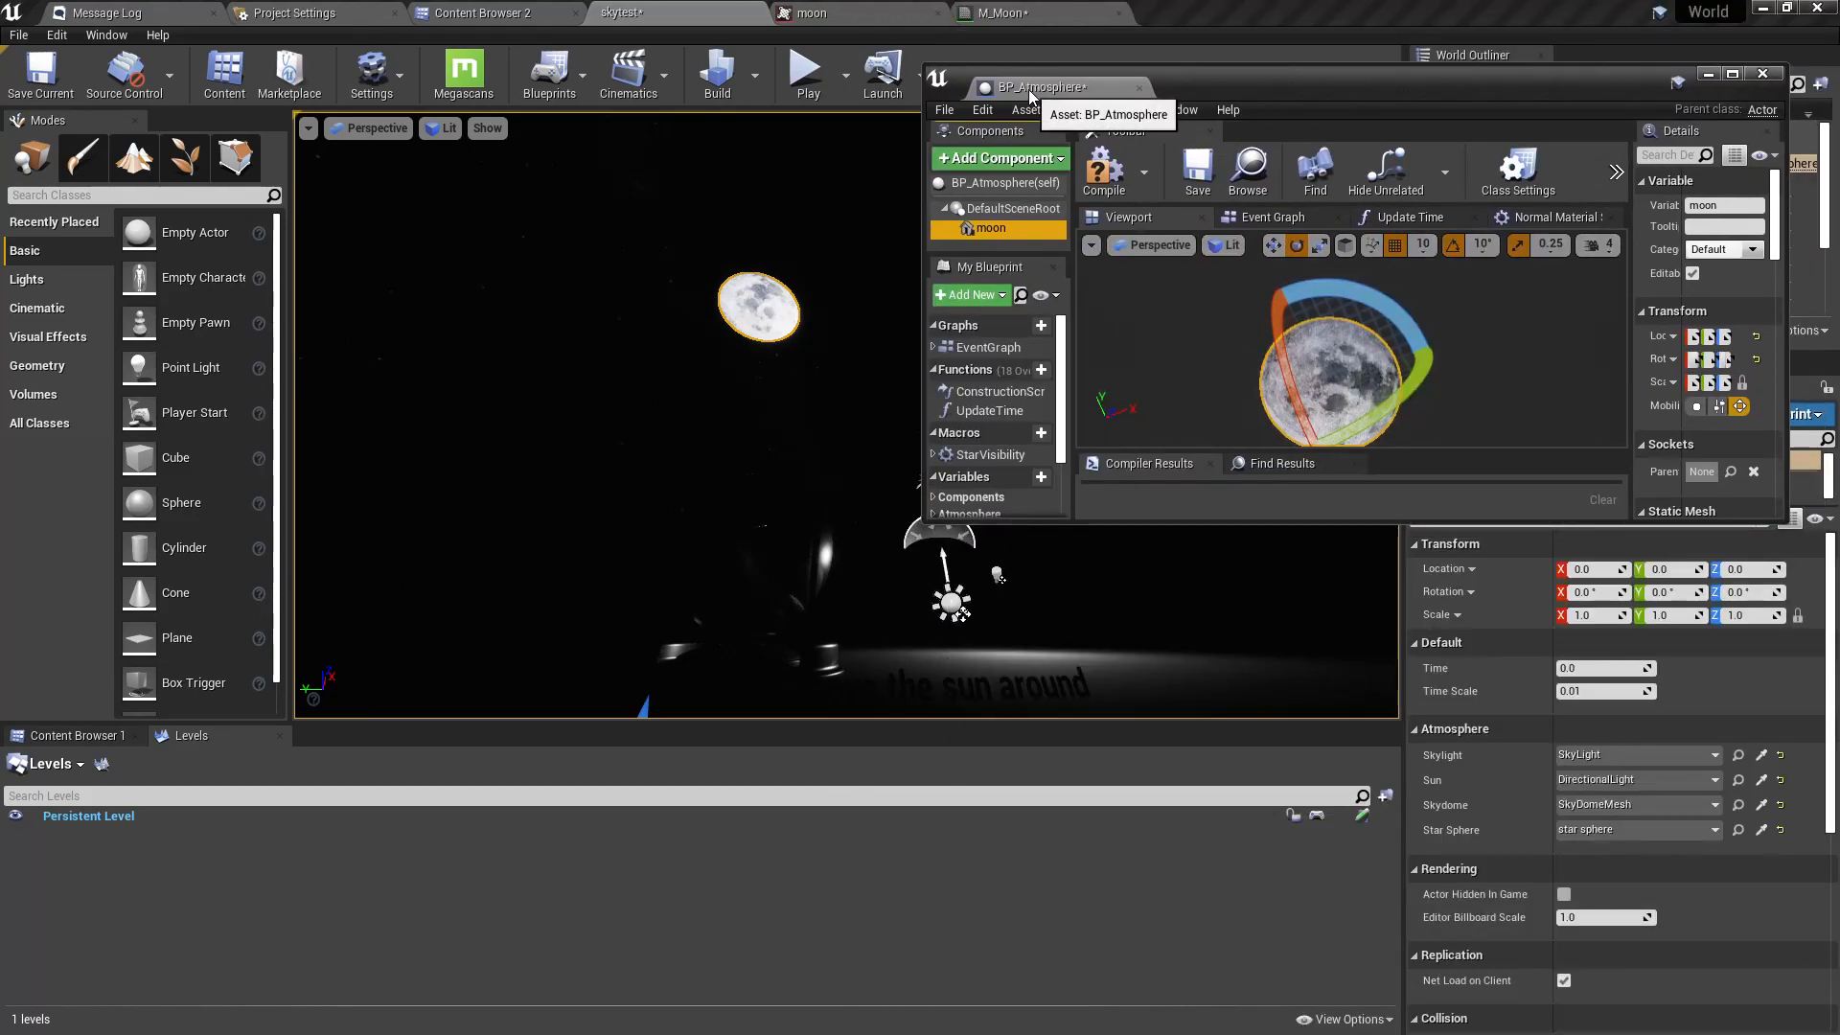
drag(1027, 90, 1331, 14)
Try setting the moon plane's X rotation to 0 in the blueprint and undo the rotation change.
mouse_move(1047, 494)
right_down()
mouse_move(1048, 599)
mouse_move(1047, 494)
right_up()
key(s)
key(w)
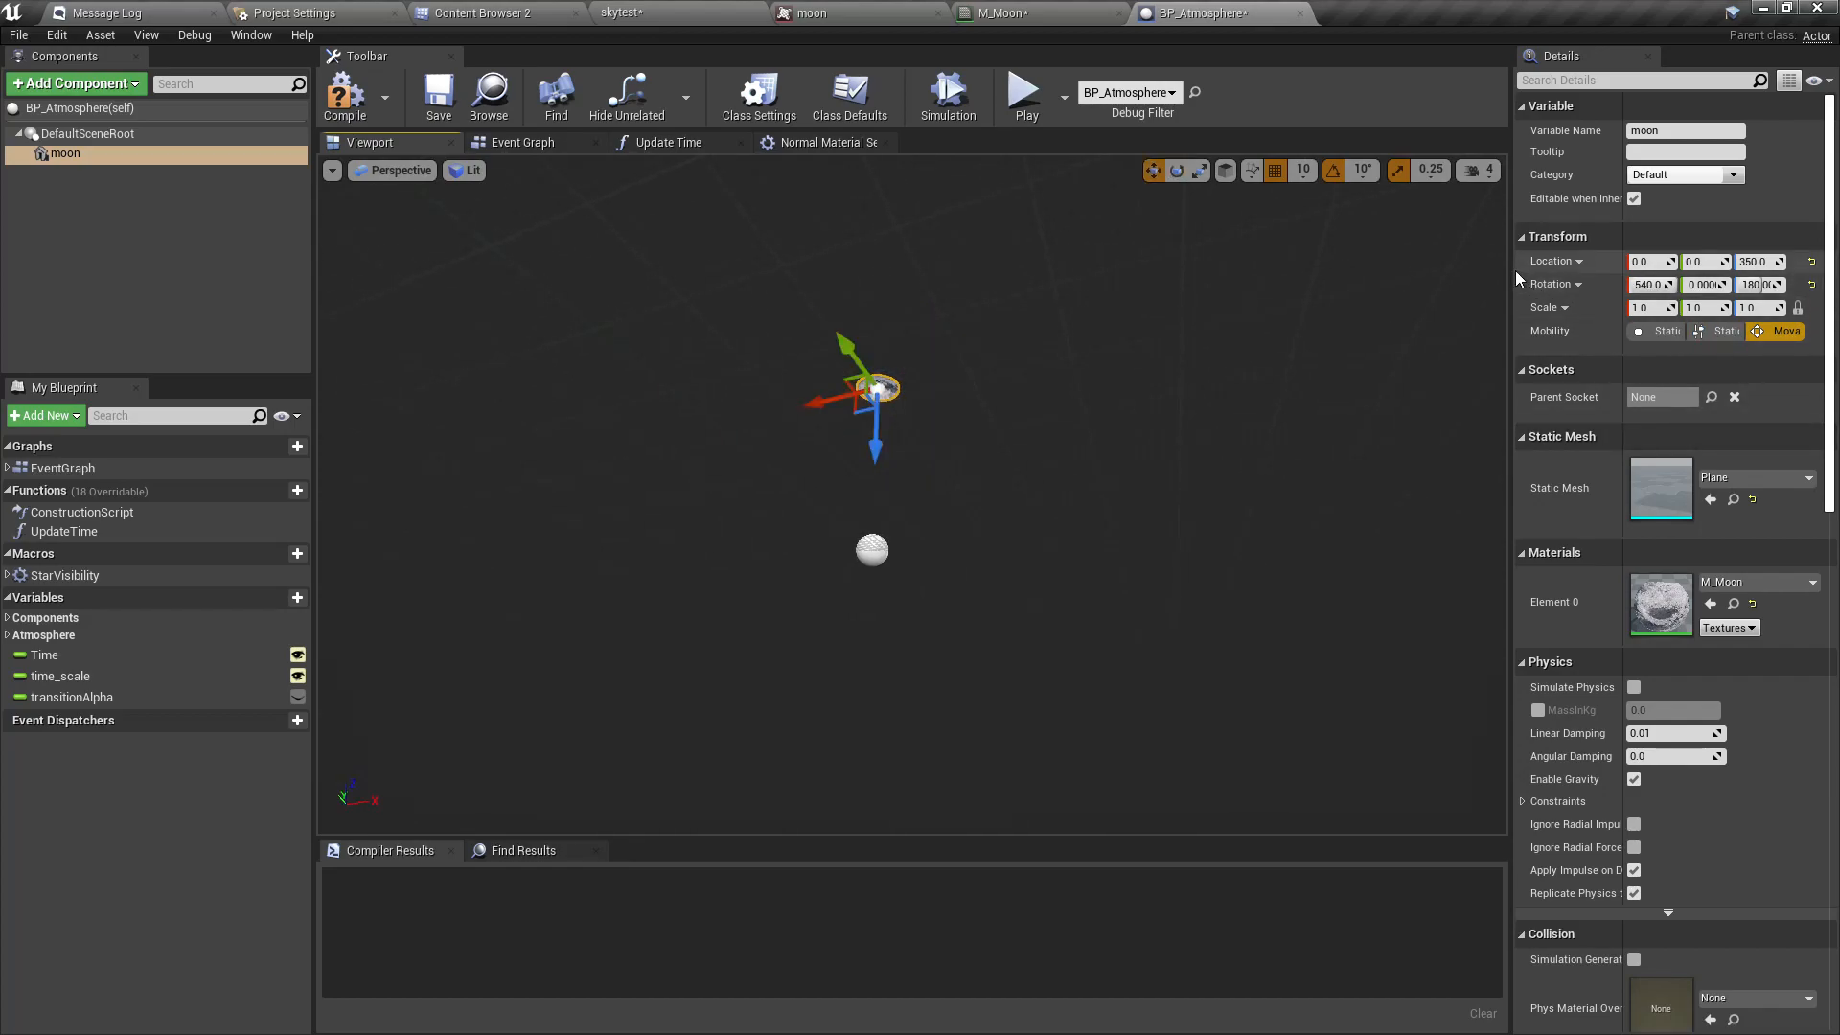
drag(1505, 271, 1401, 276)
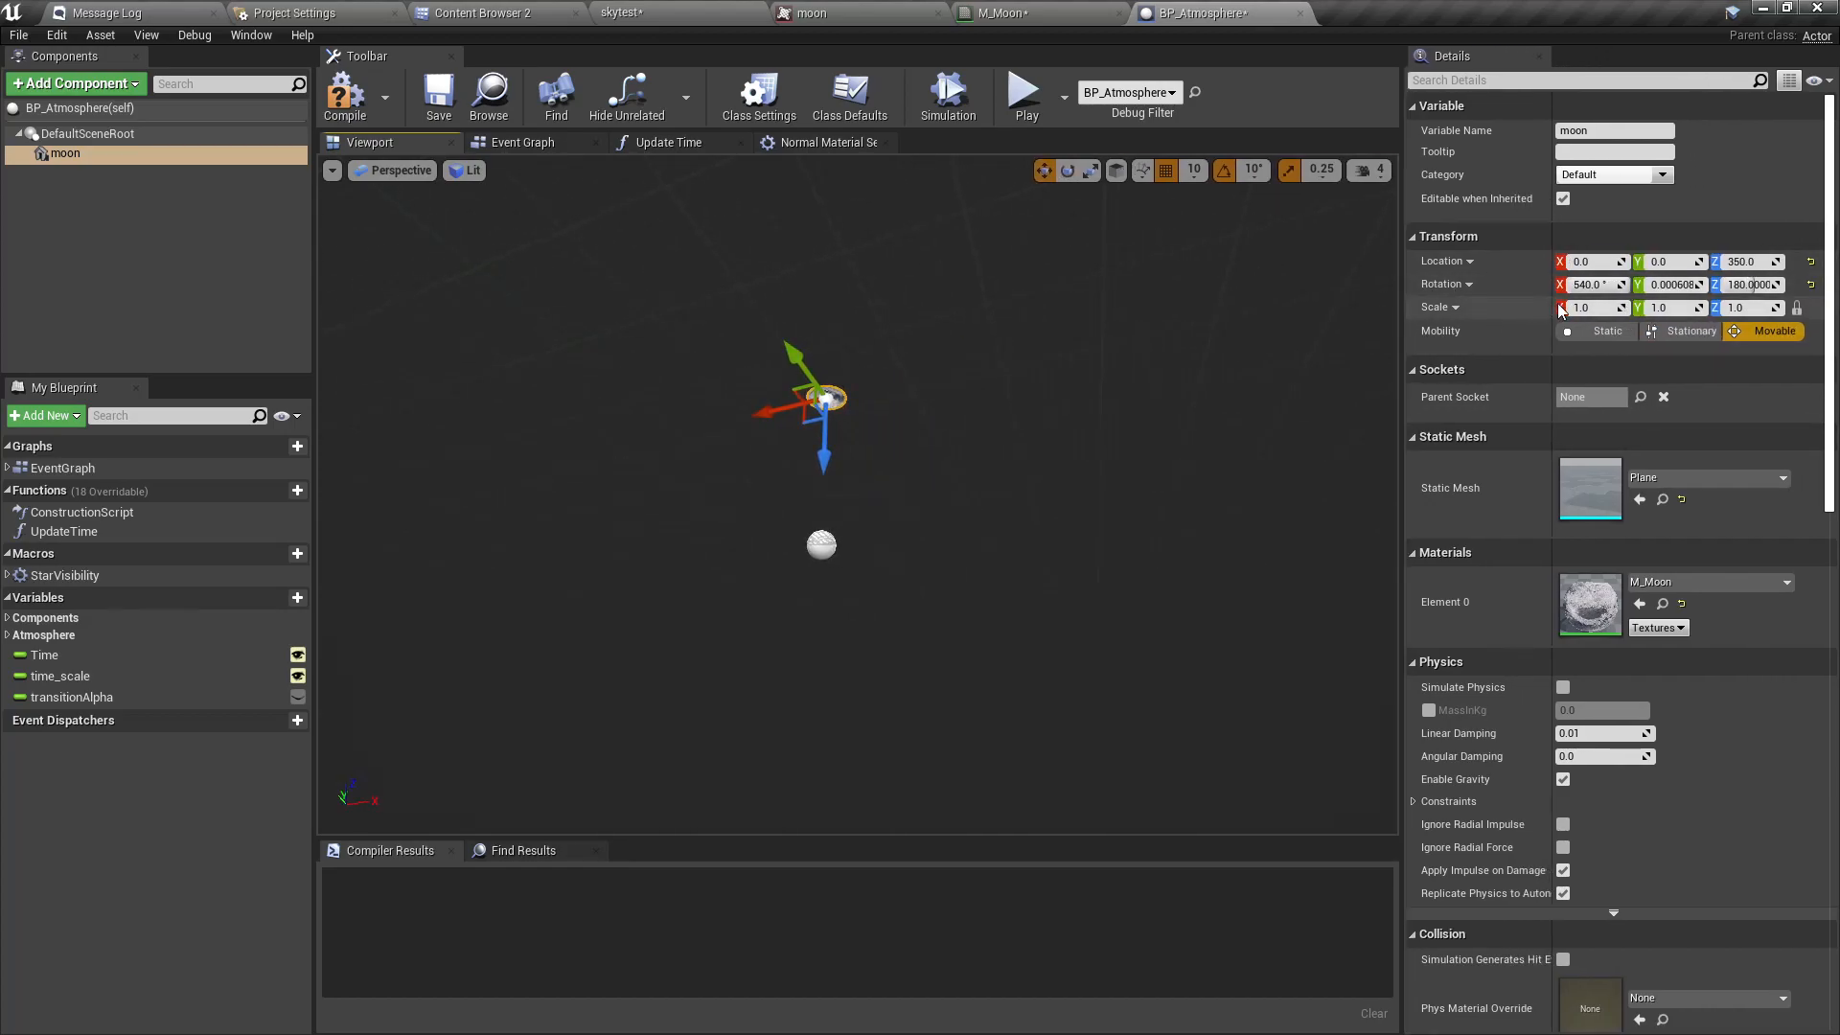
click(1583, 285)
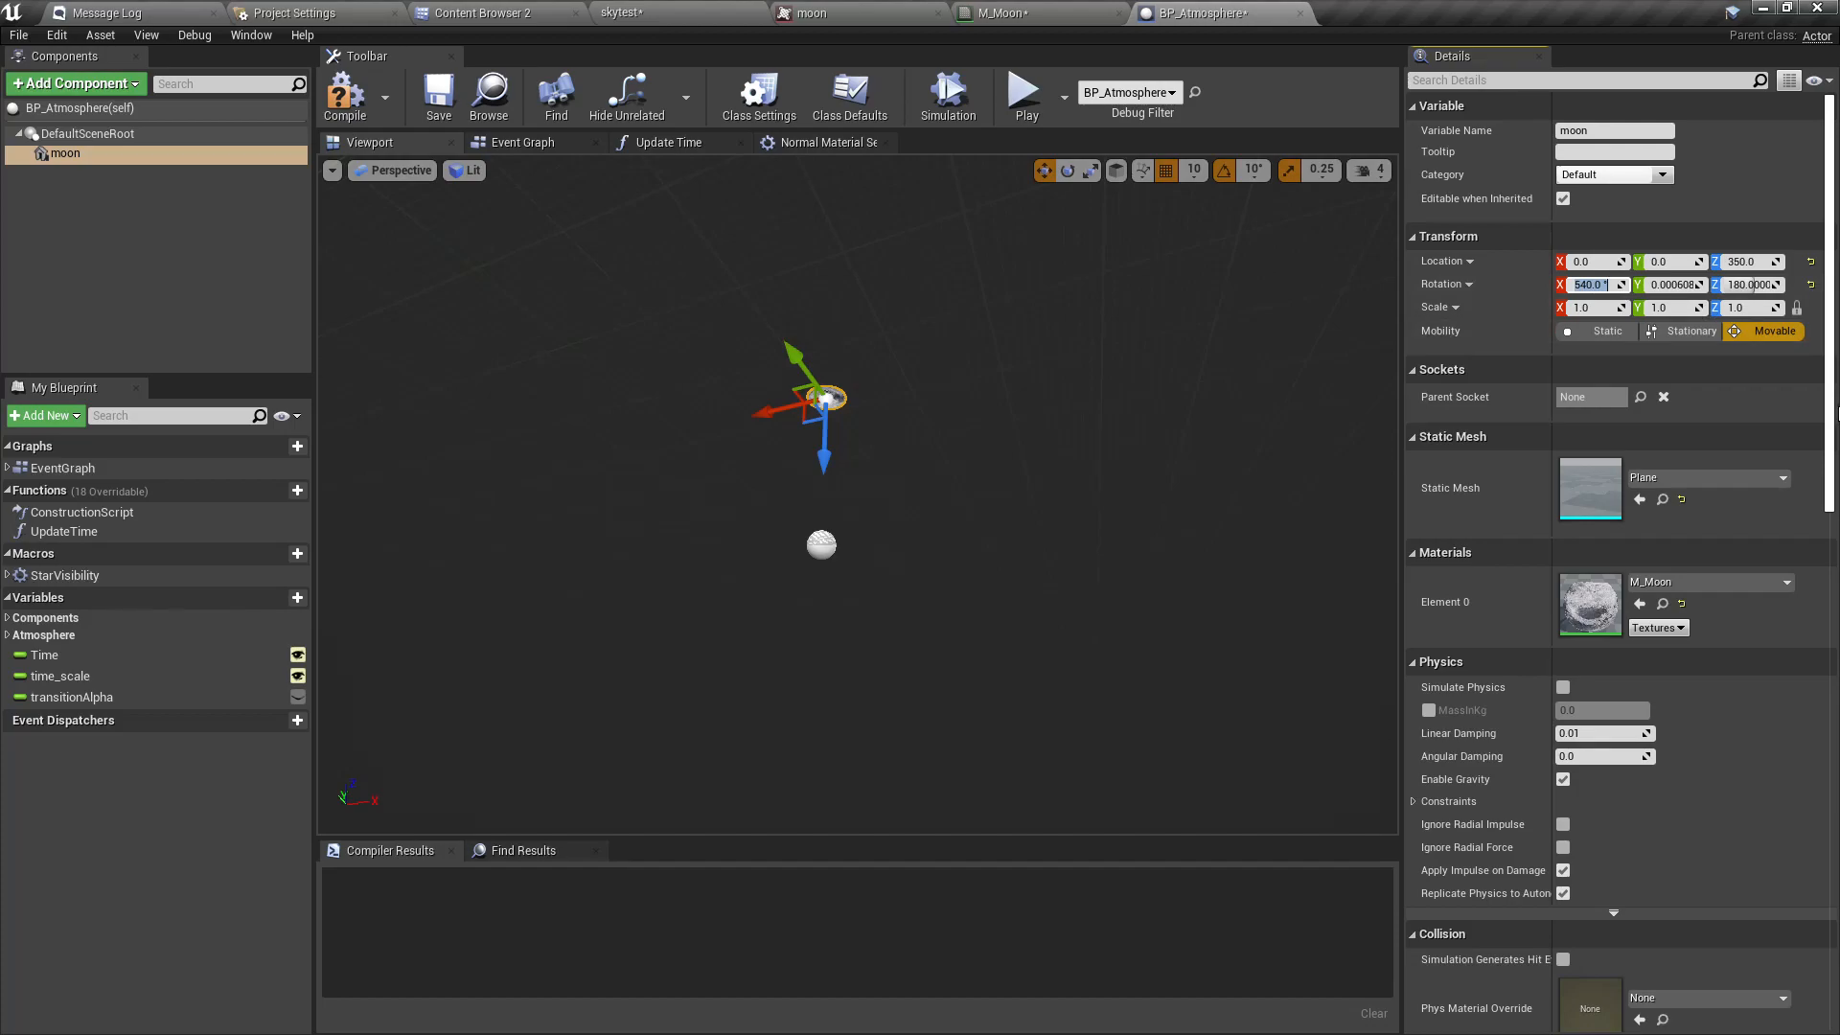
text(0)
key(Return)
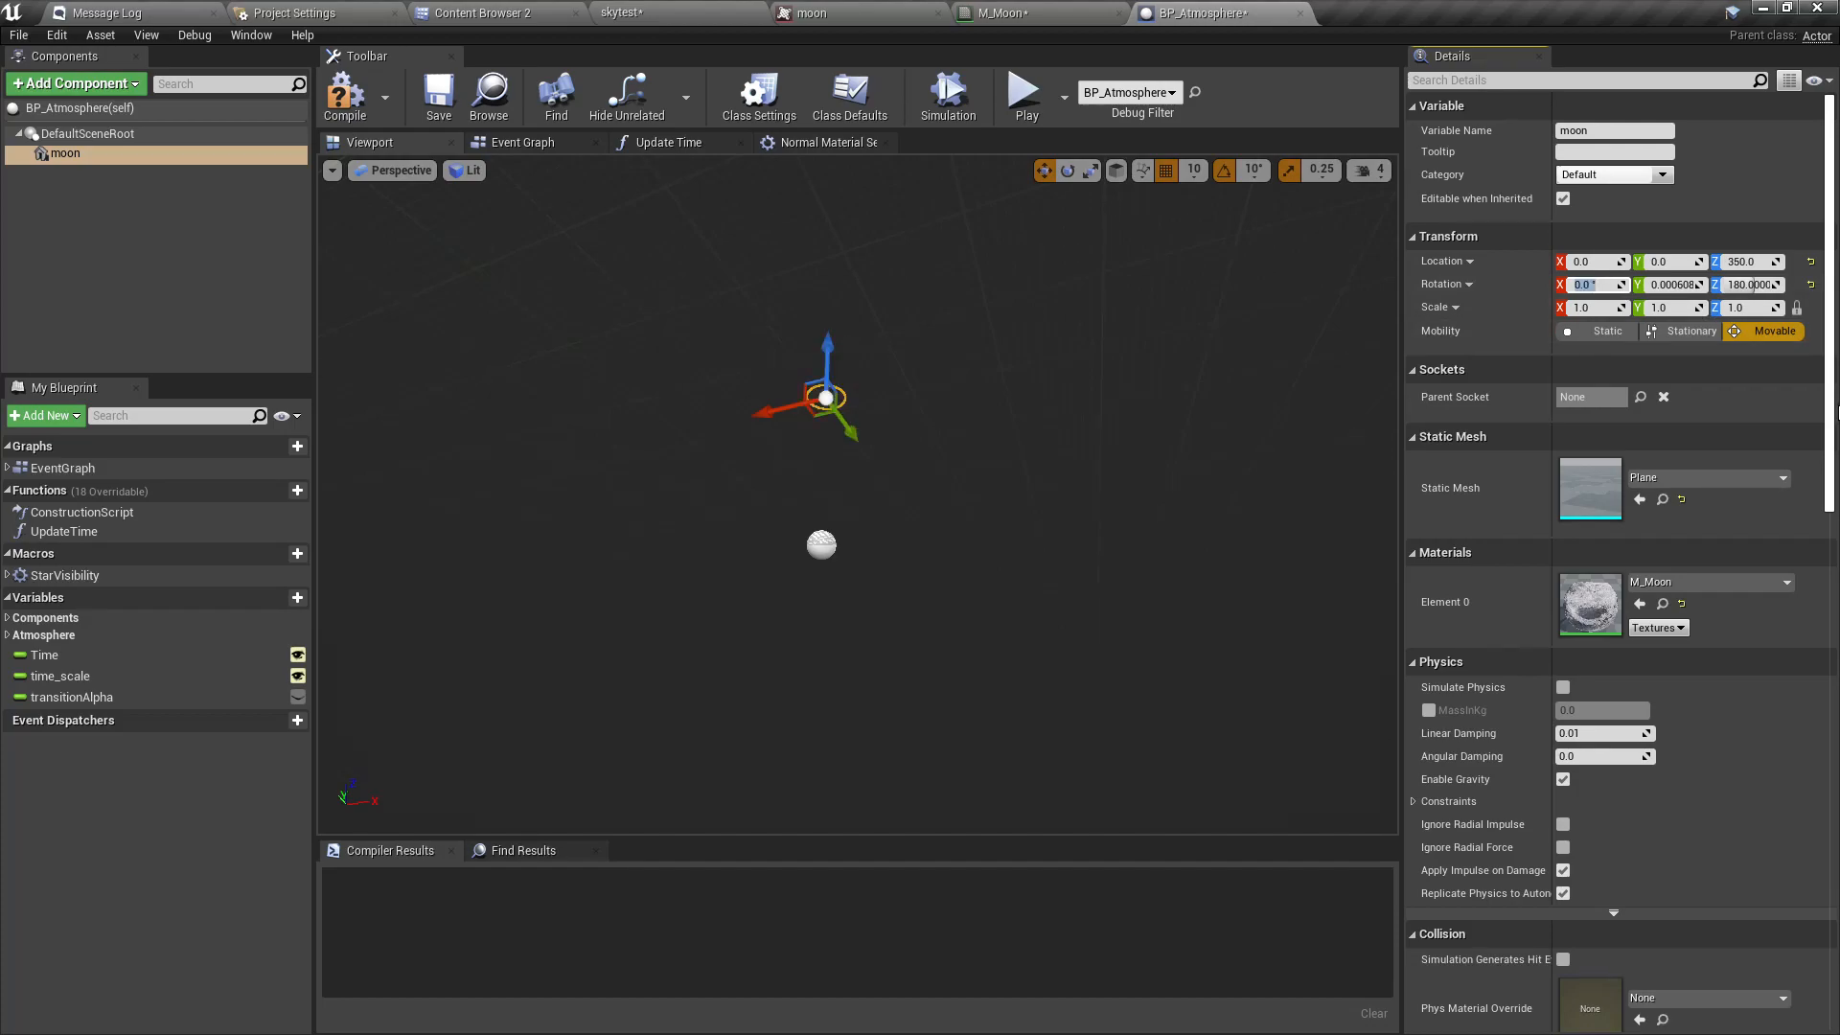
key(ctrl+z)
mouse_move(962, 499)
right_down()
mouse_move(891, 494)
mouse_move(962, 498)
right_up()
key(w)
key(ctrl+z)
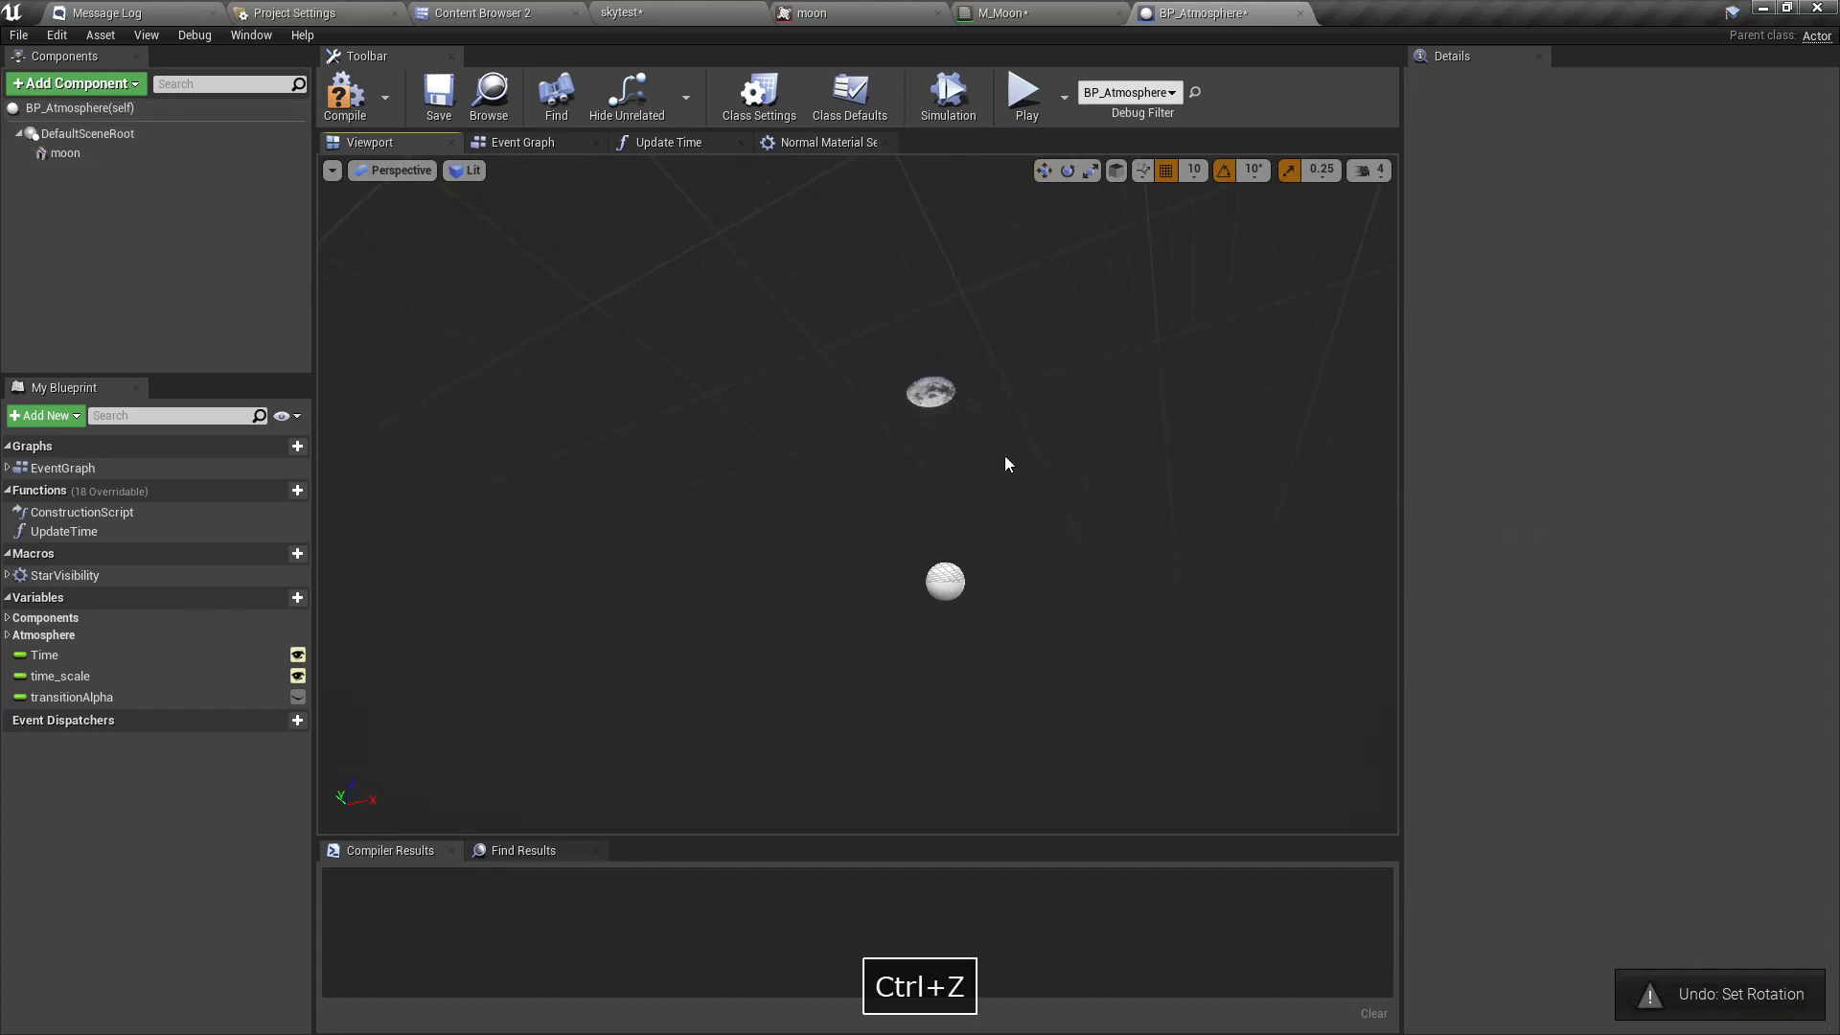
Set the moon component's Z location to 20000 in BP_Atmosphere and look for it in the skytest level's sky.
click(934, 393)
click(1741, 261)
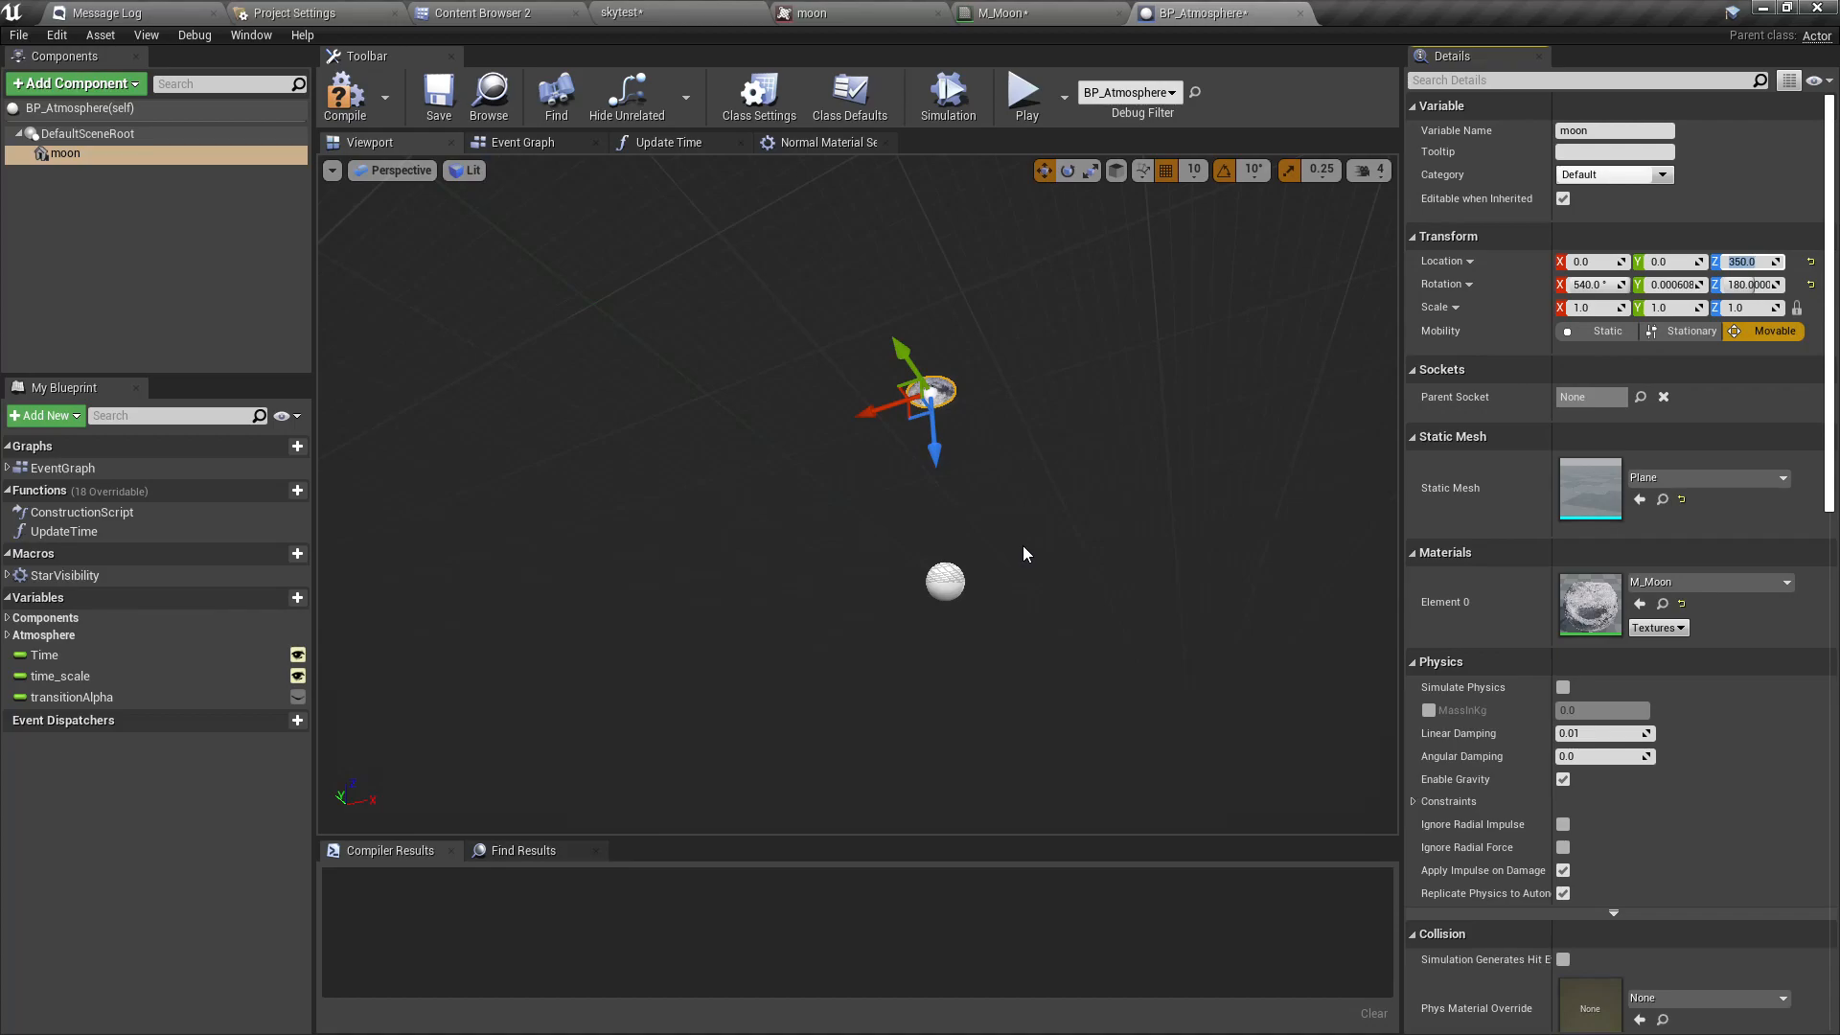
key(Left)
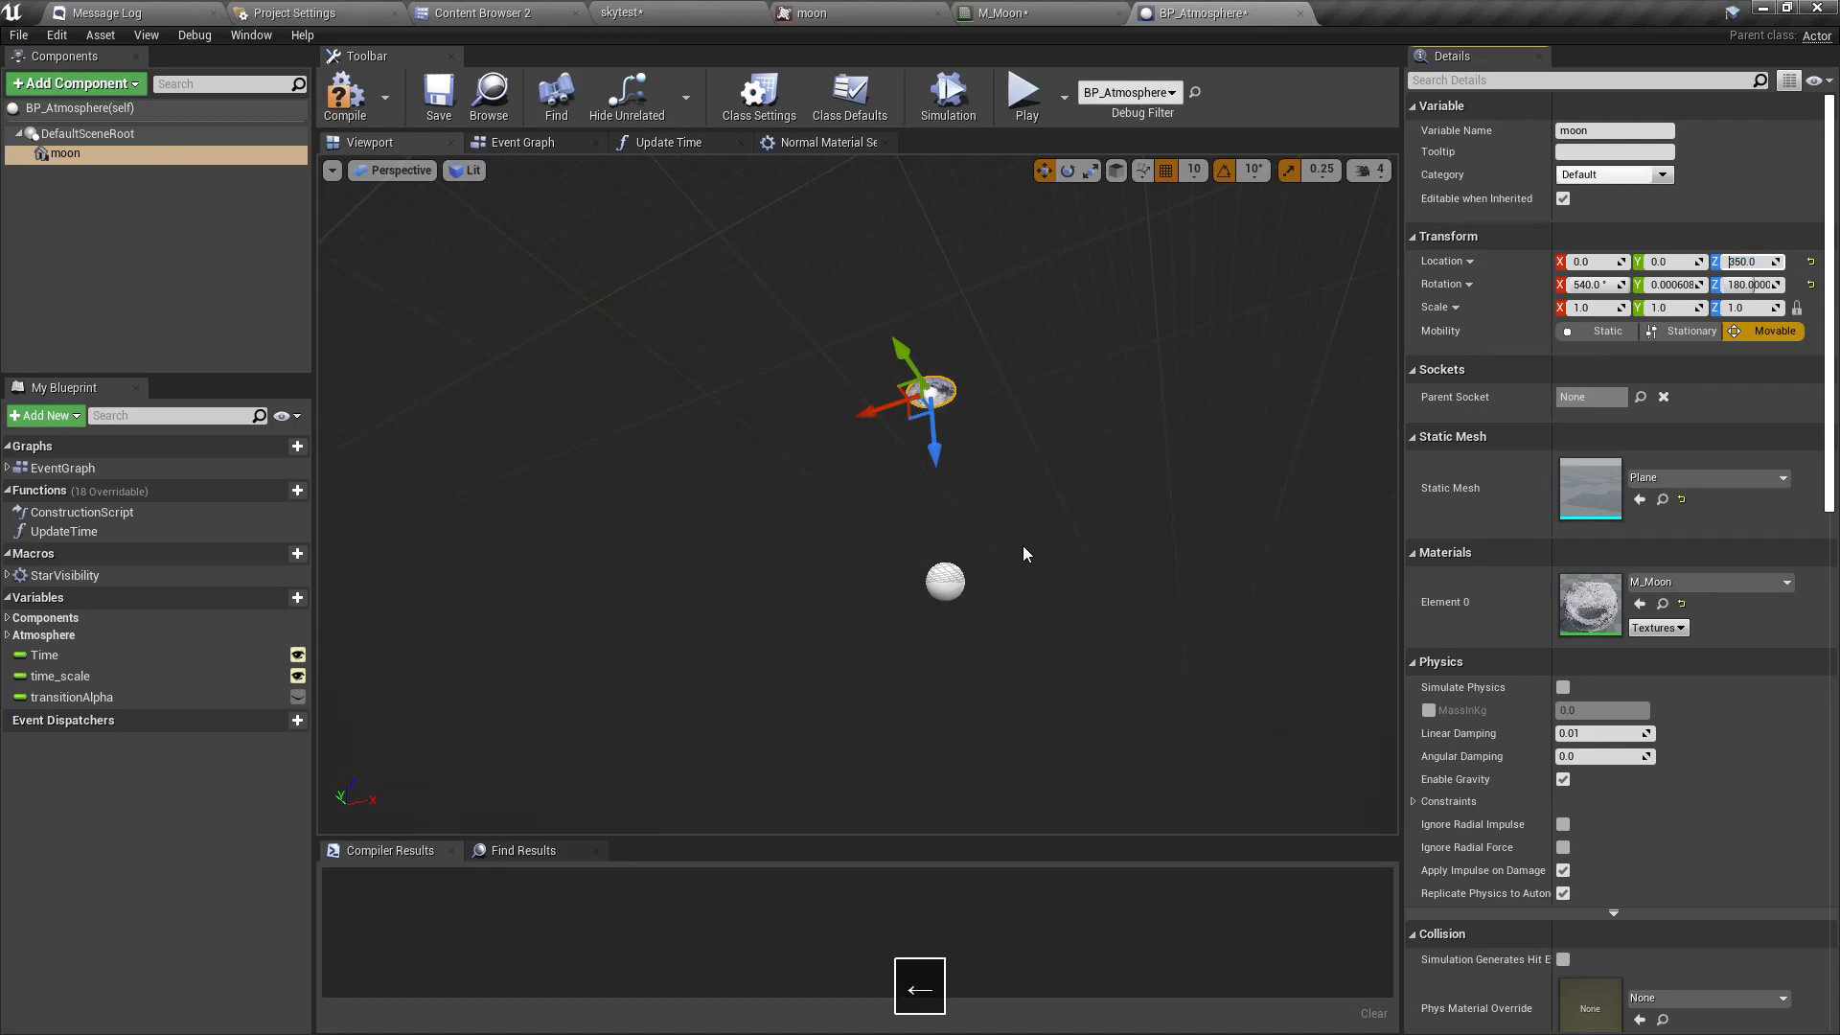
key(Delete)
key(Delete)
key(Delete)
key(Delete)
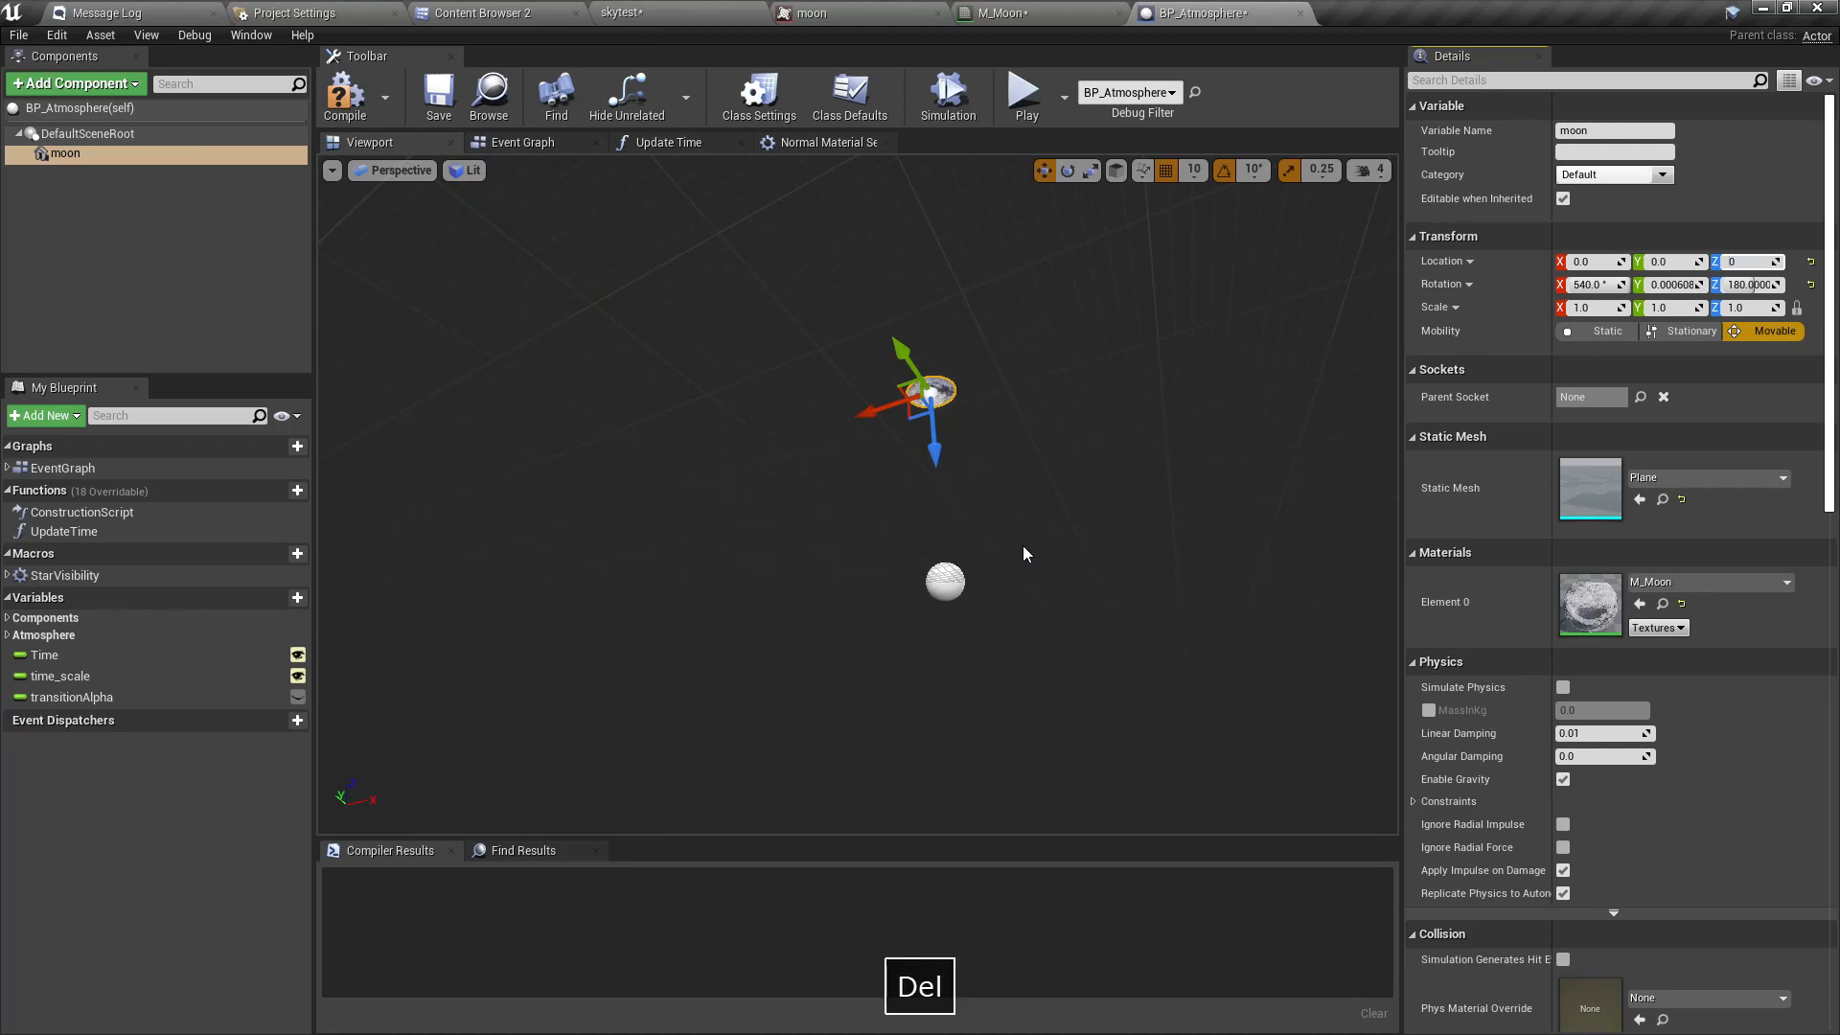
text(2000)
key(Return)
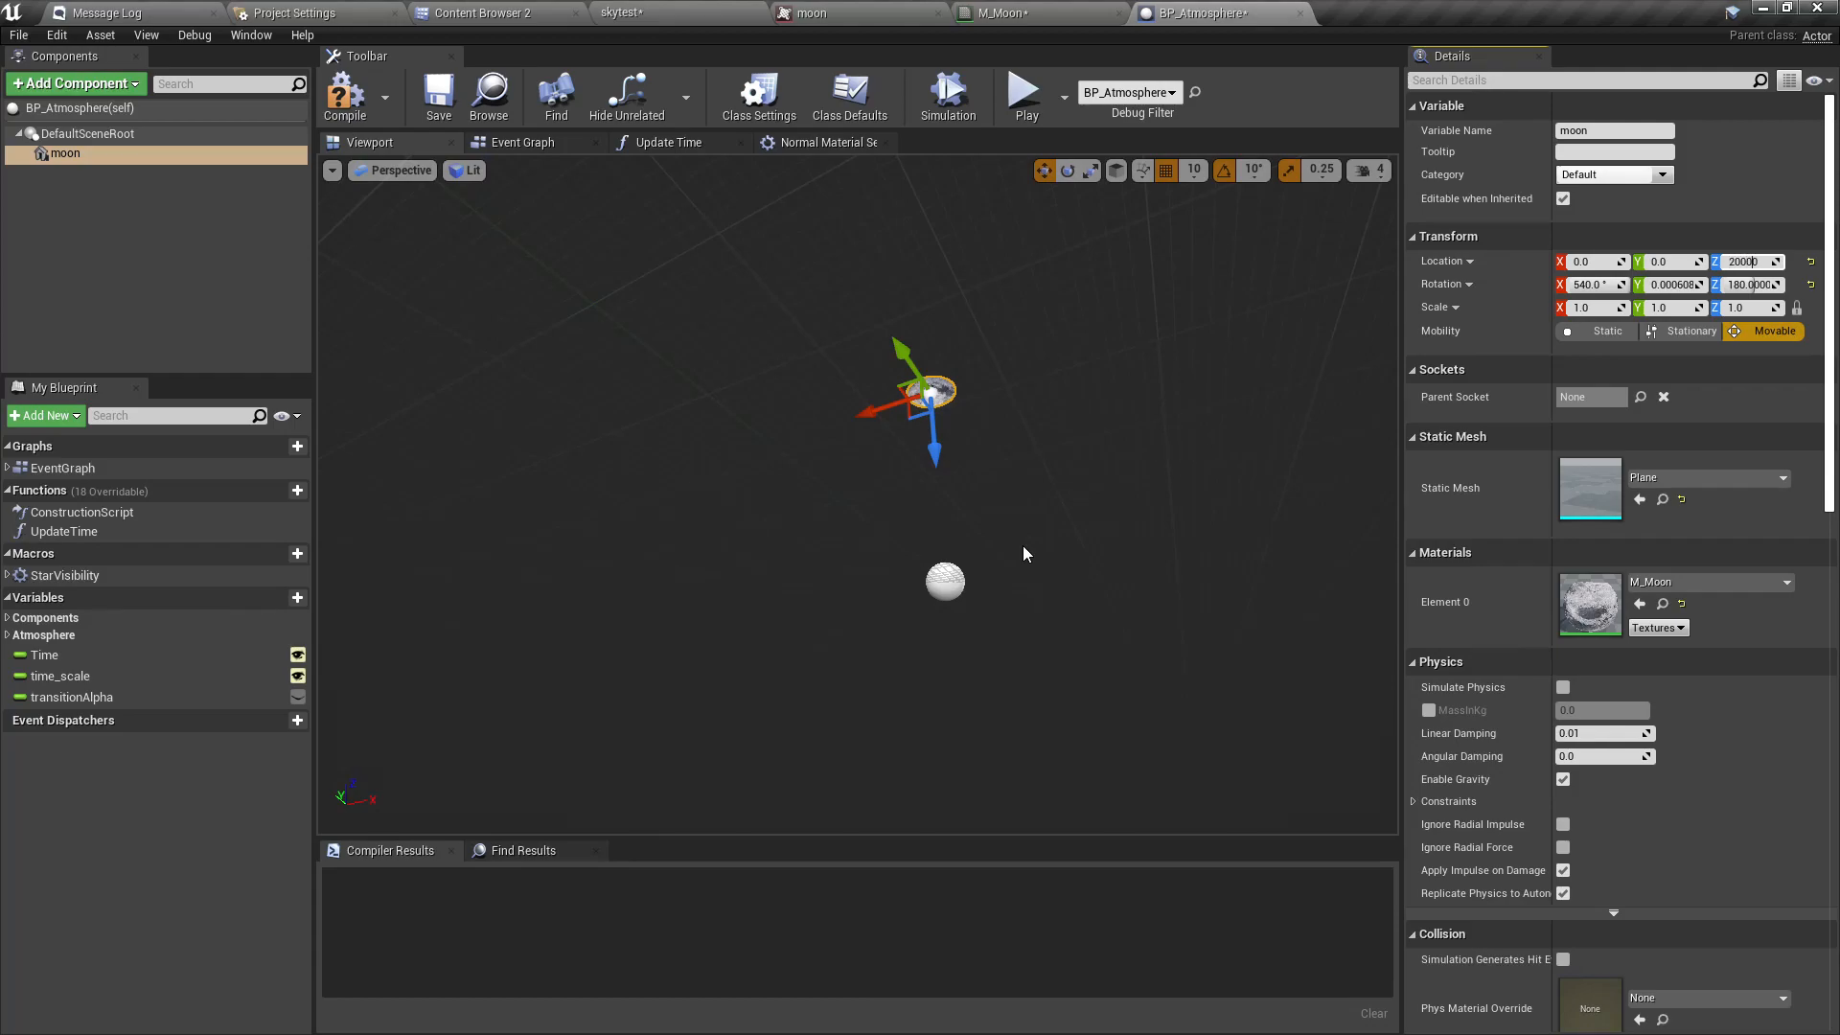
click(620, 12)
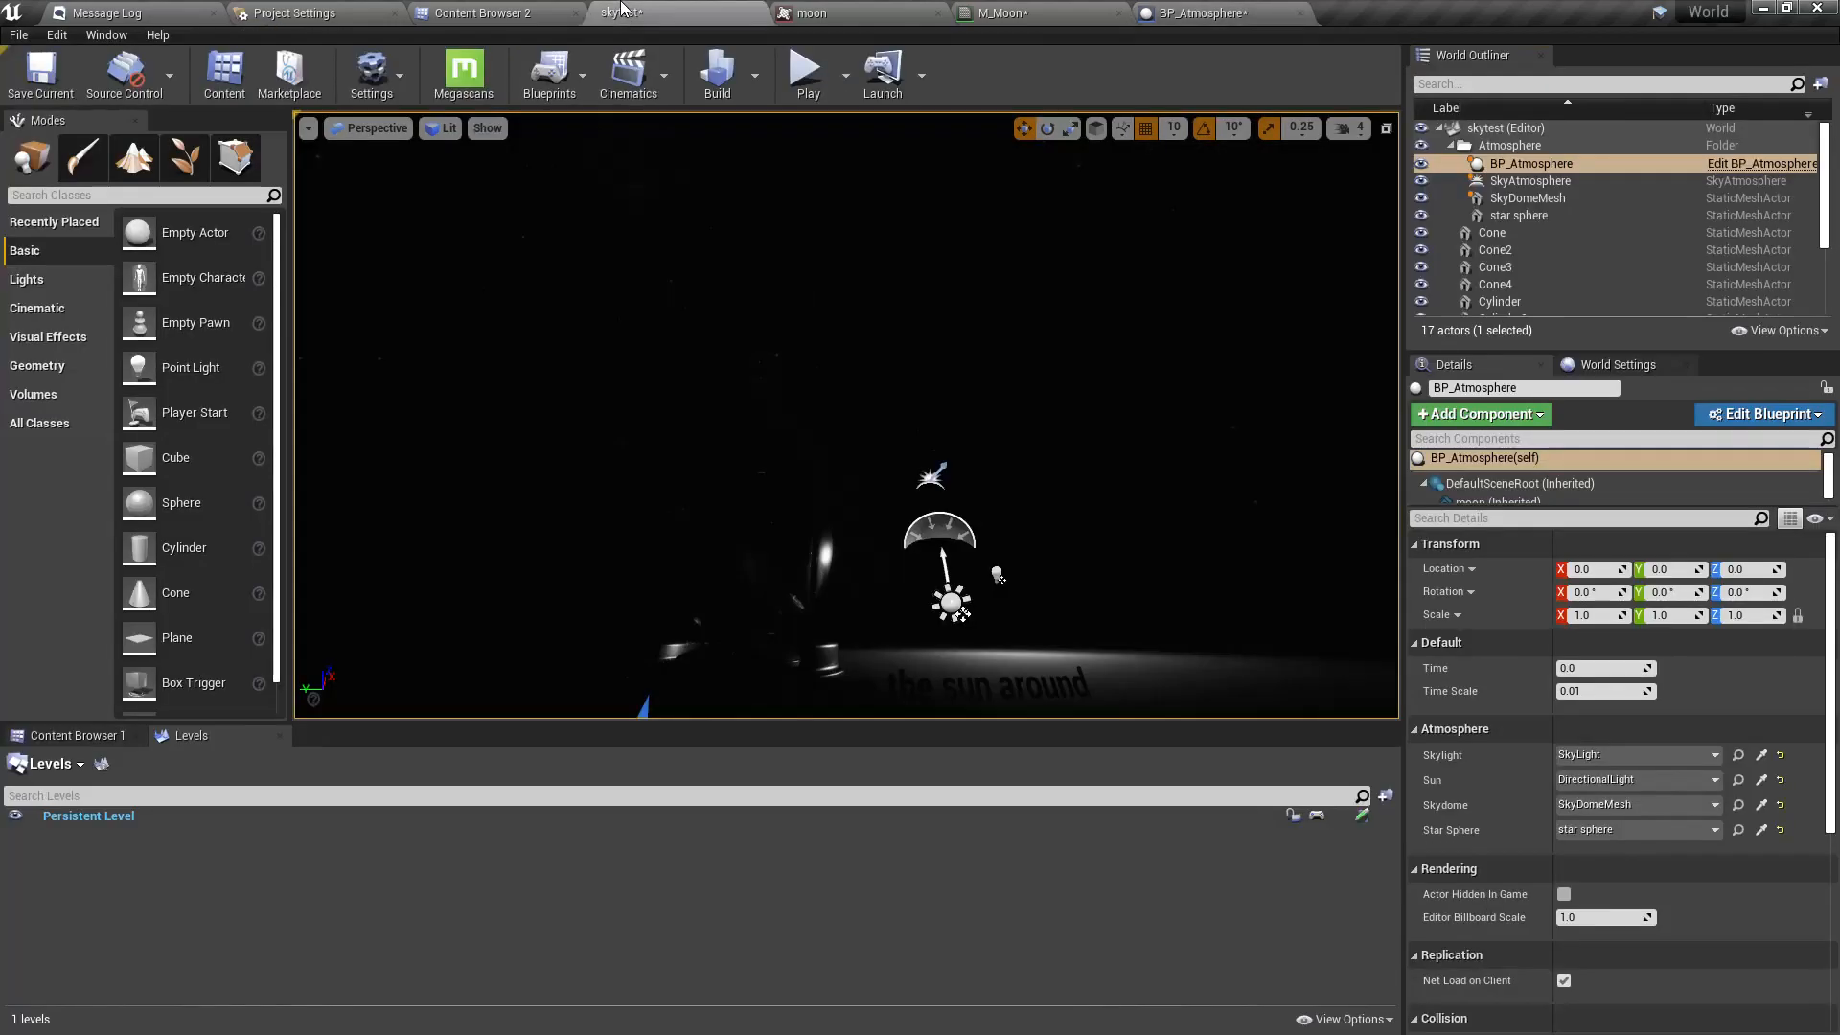
right_drag(846, 415, 1031, 507)
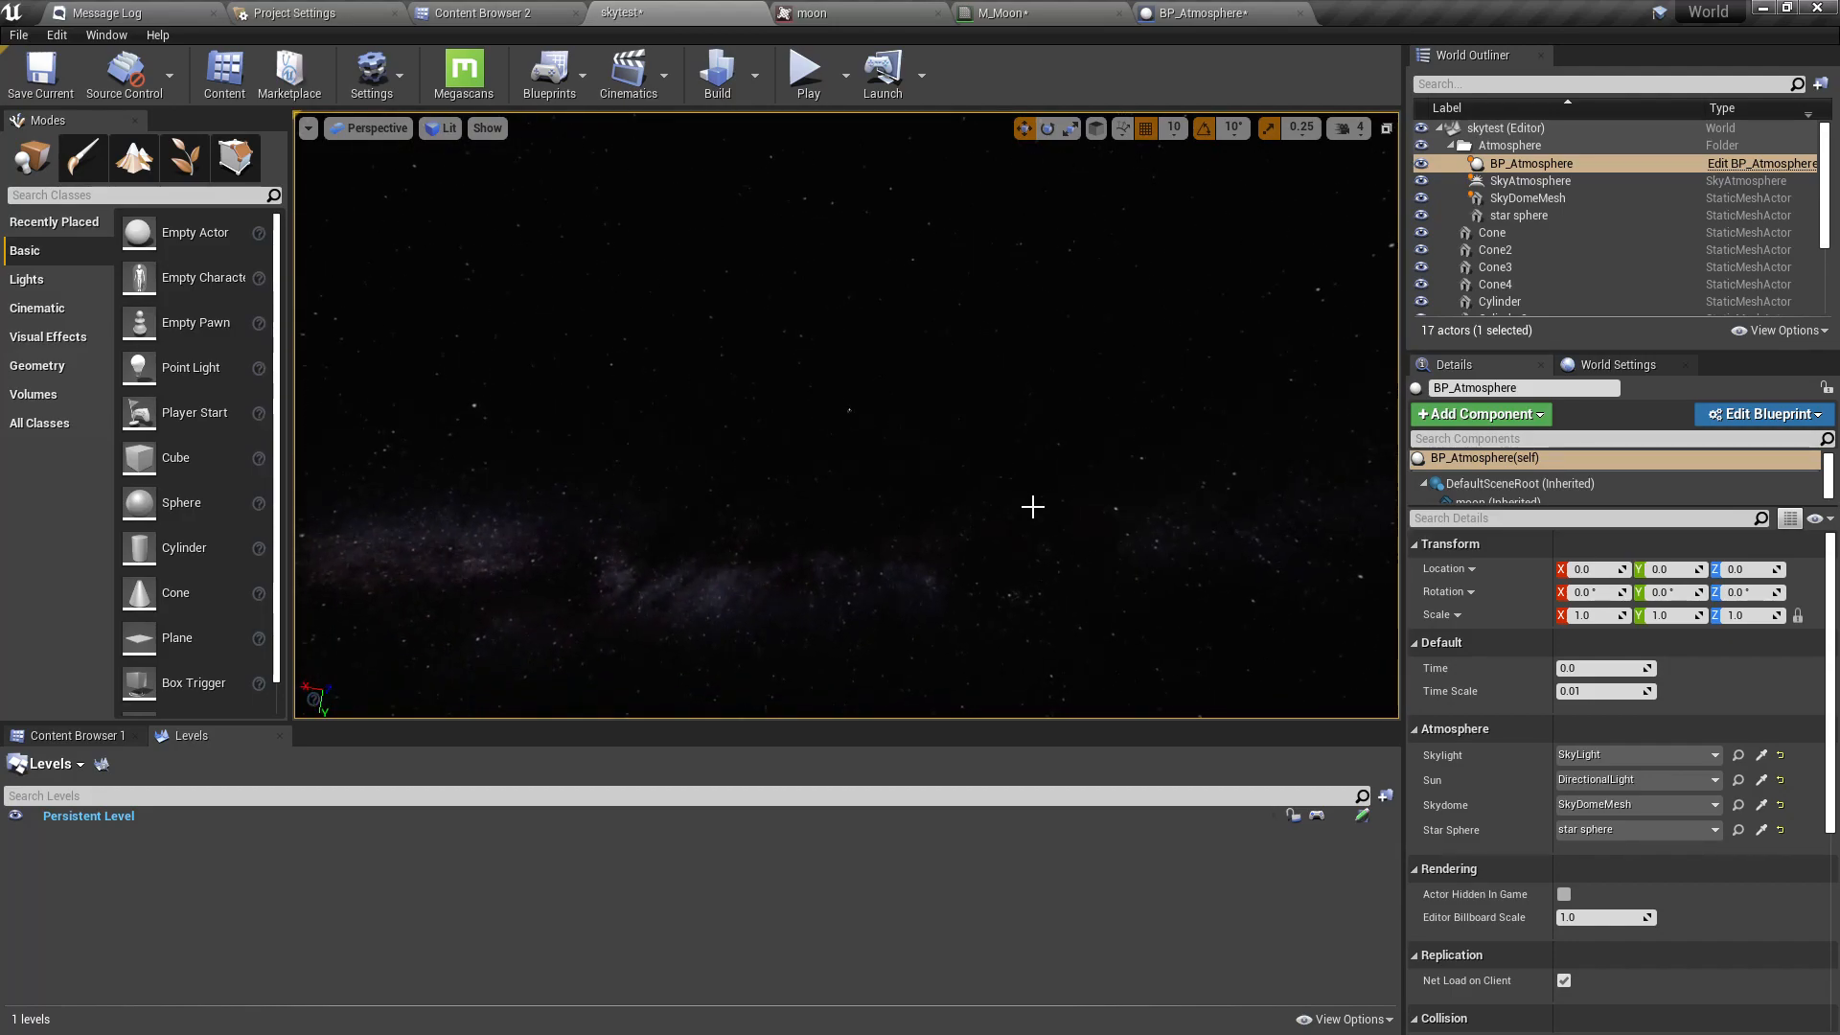
Scale the moon component uniformly to 100 and check its size in the skytest level.
click(1202, 13)
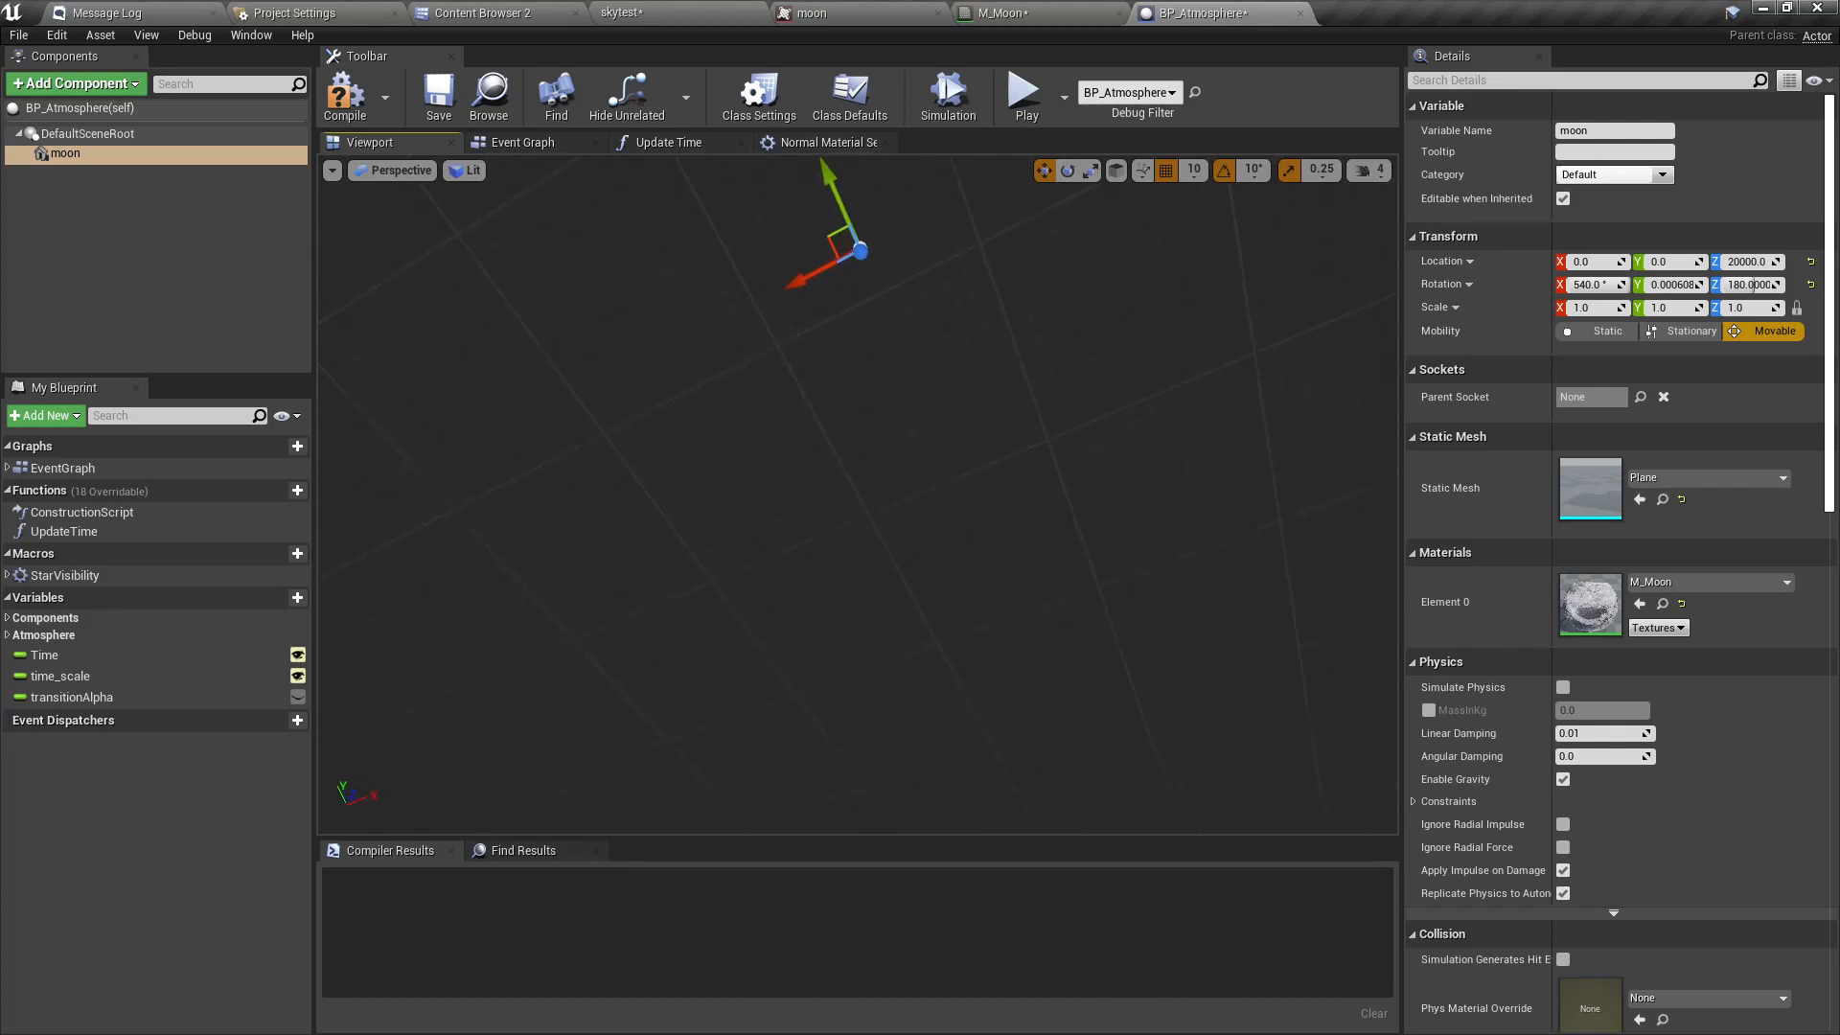
click(1600, 307)
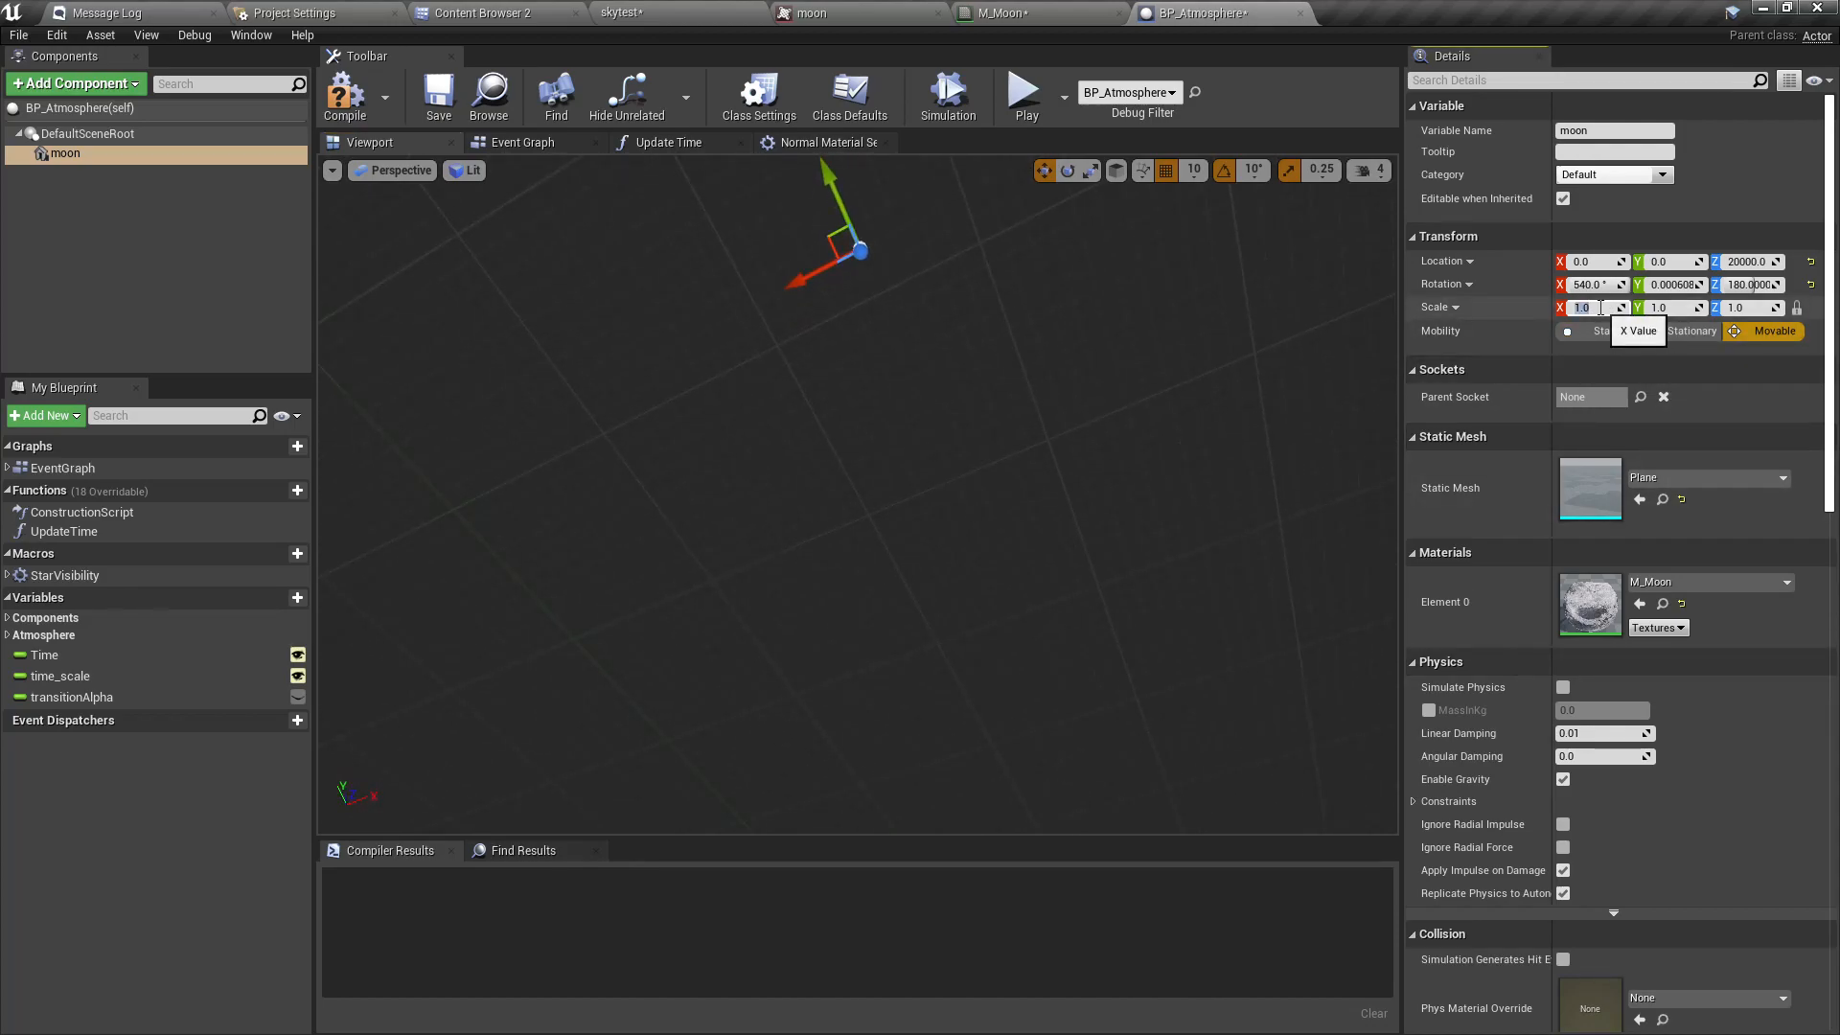
key(Return)
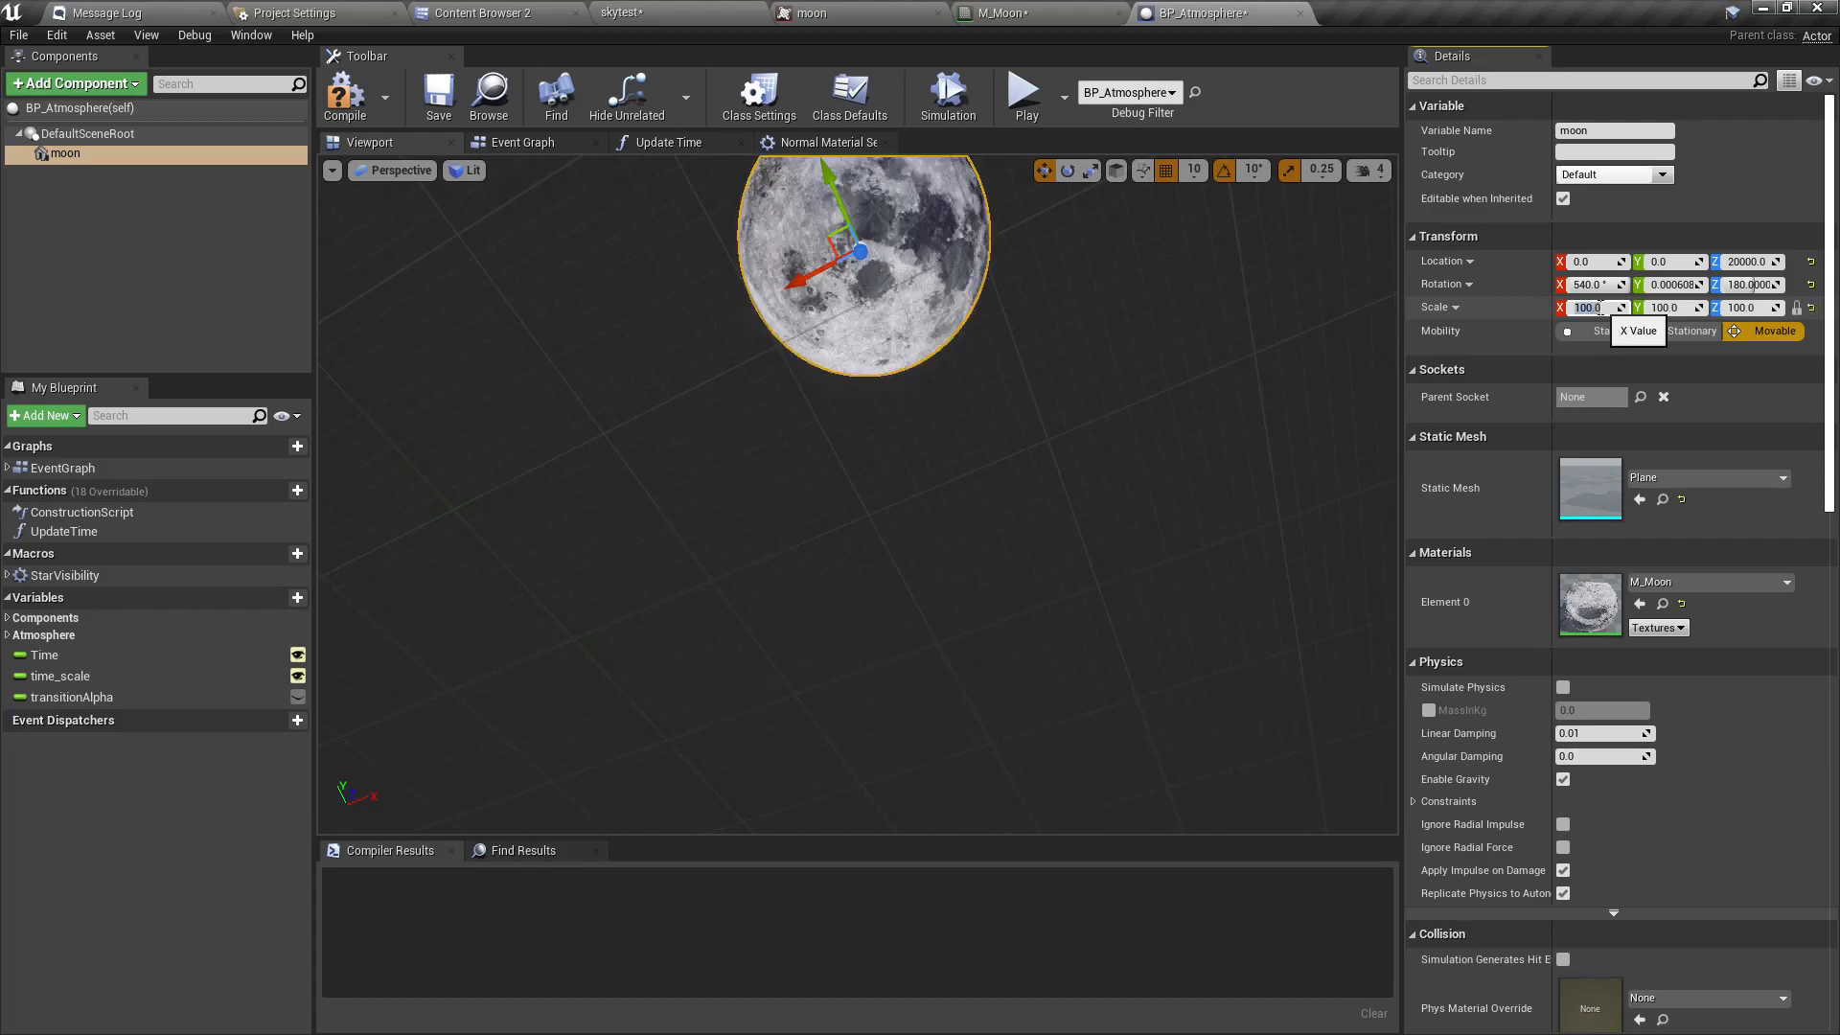
click(622, 12)
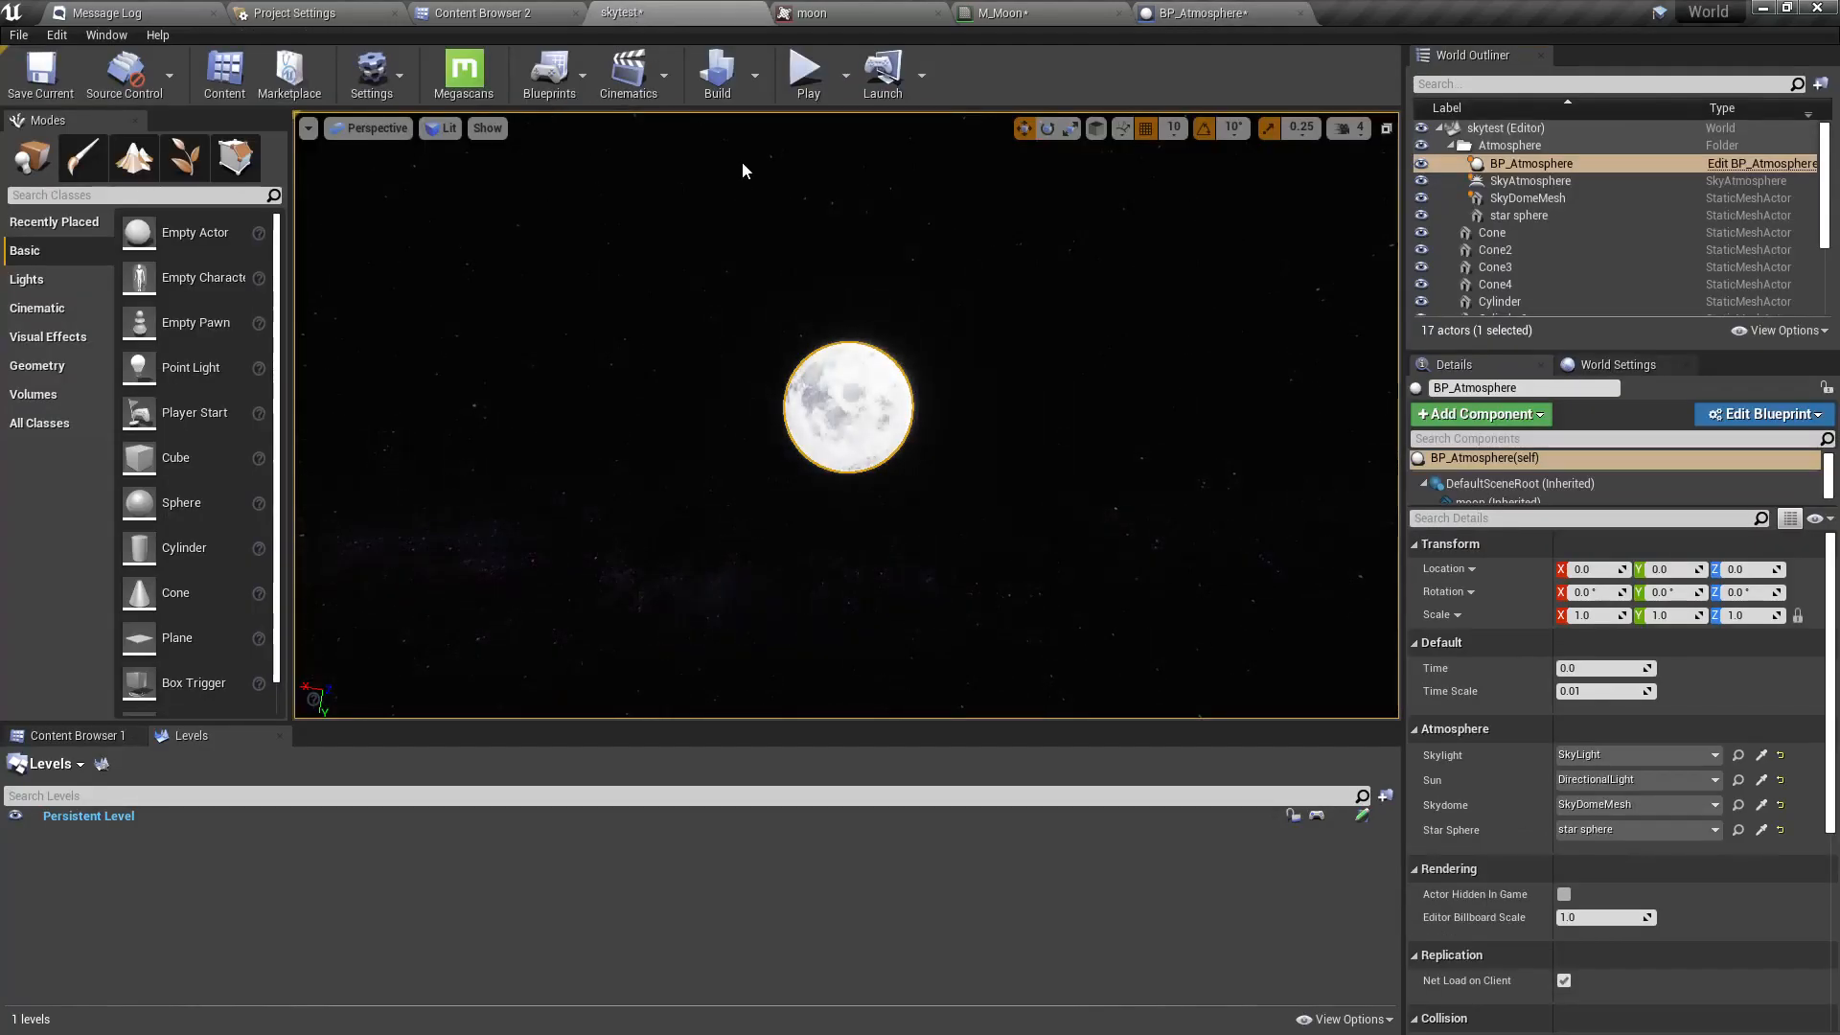
right_drag(847, 415, 897, 364)
key(s)
key(w)
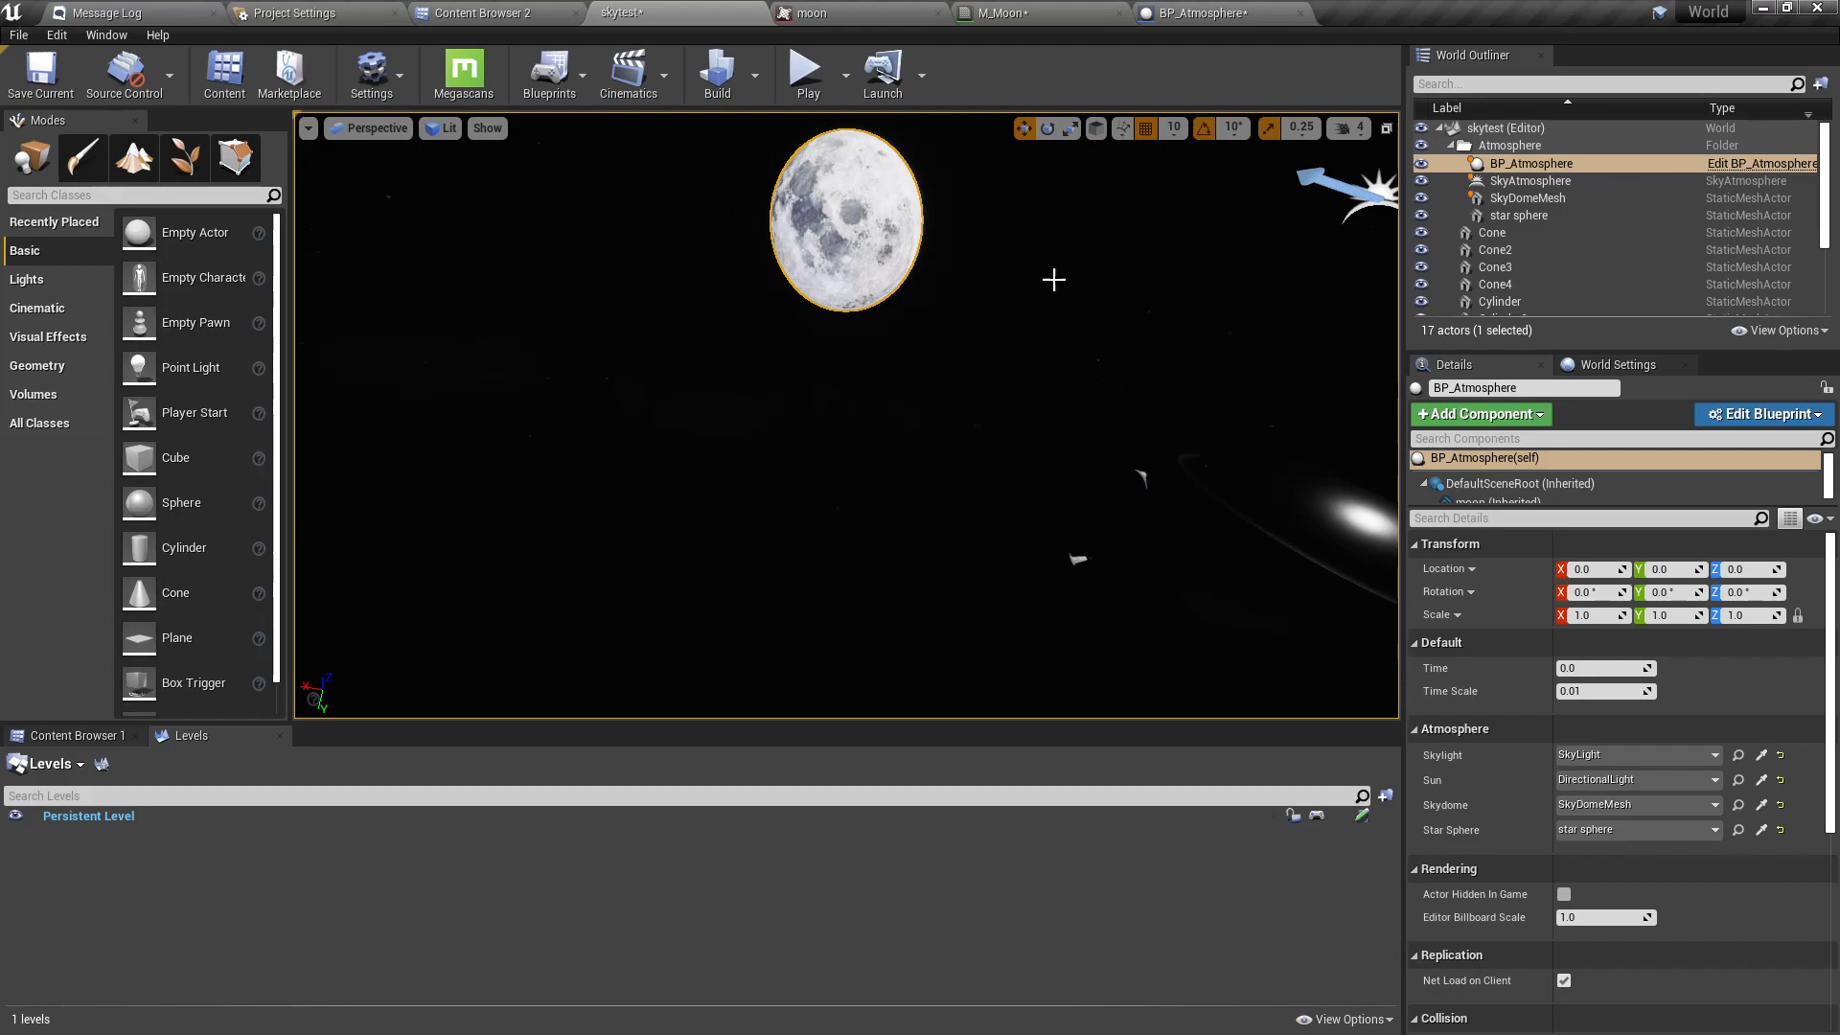
right_drag(995, 250, 876, 297)
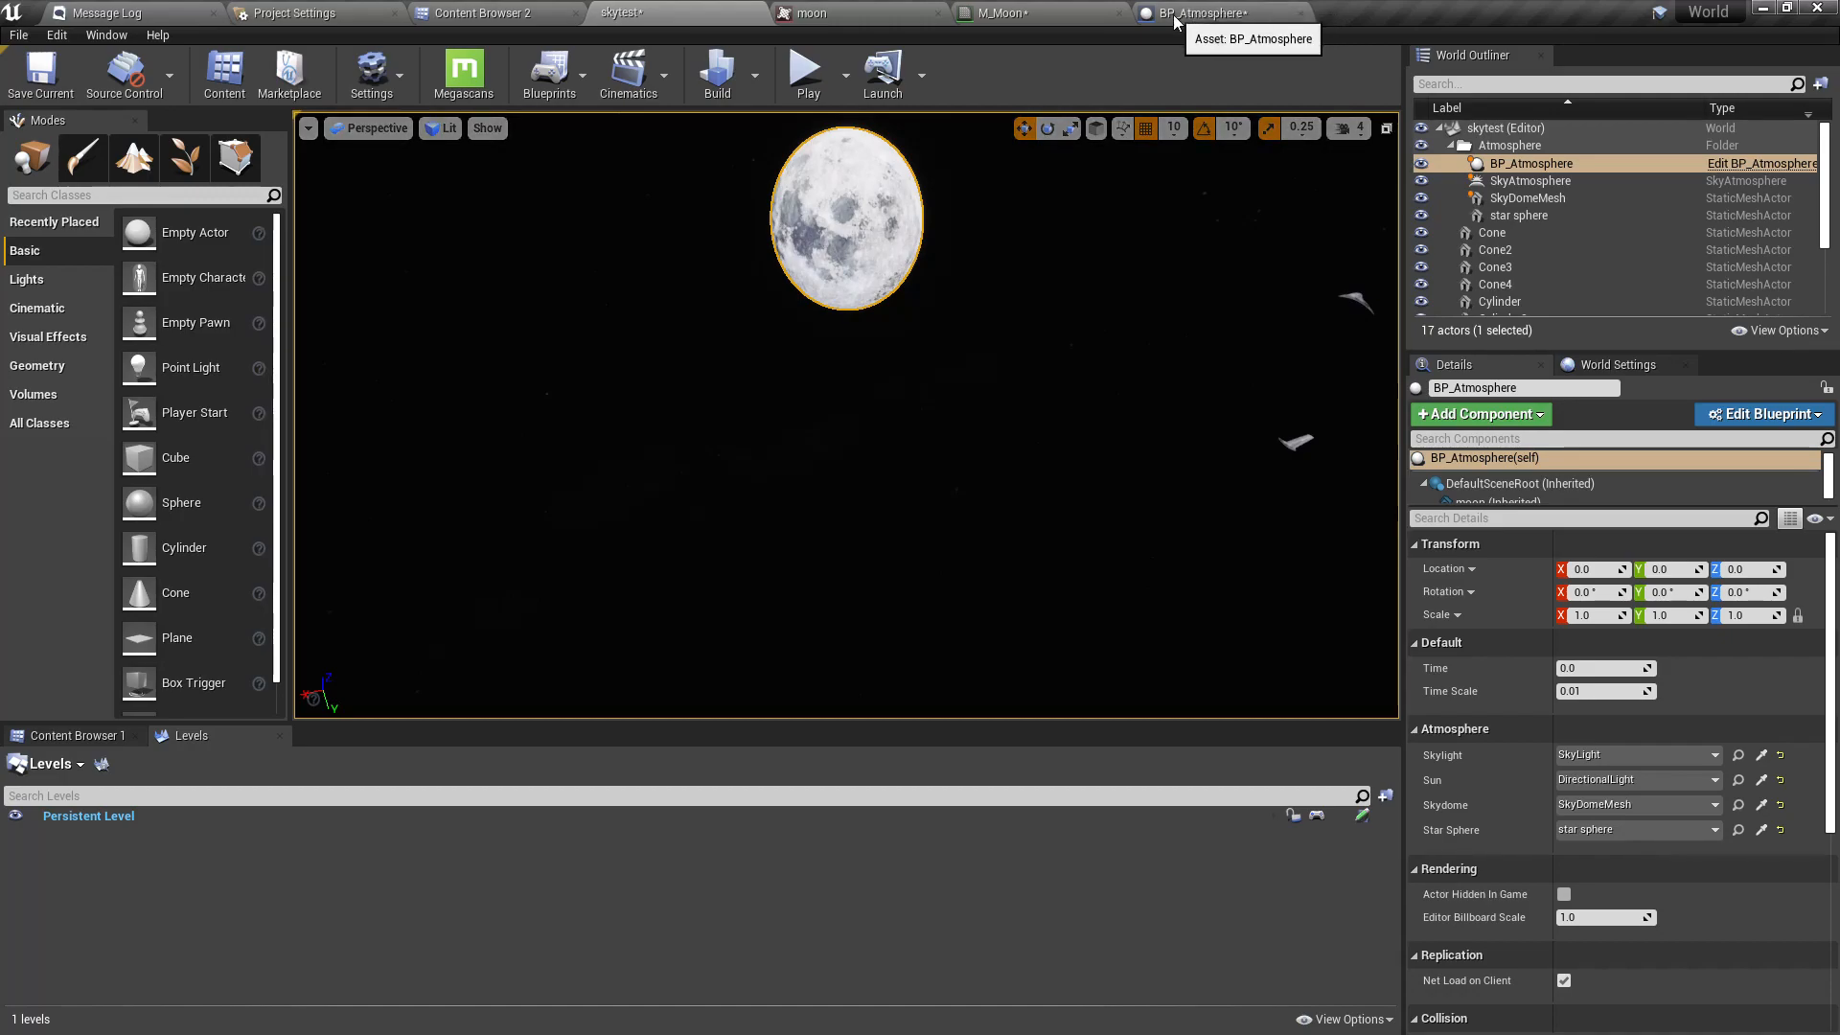
Move the BP_Atmosphere editor into a separate window and raise the moon's Z location to 2000000 and its scale while watching the level.
drag(1183, 14, 0, 862)
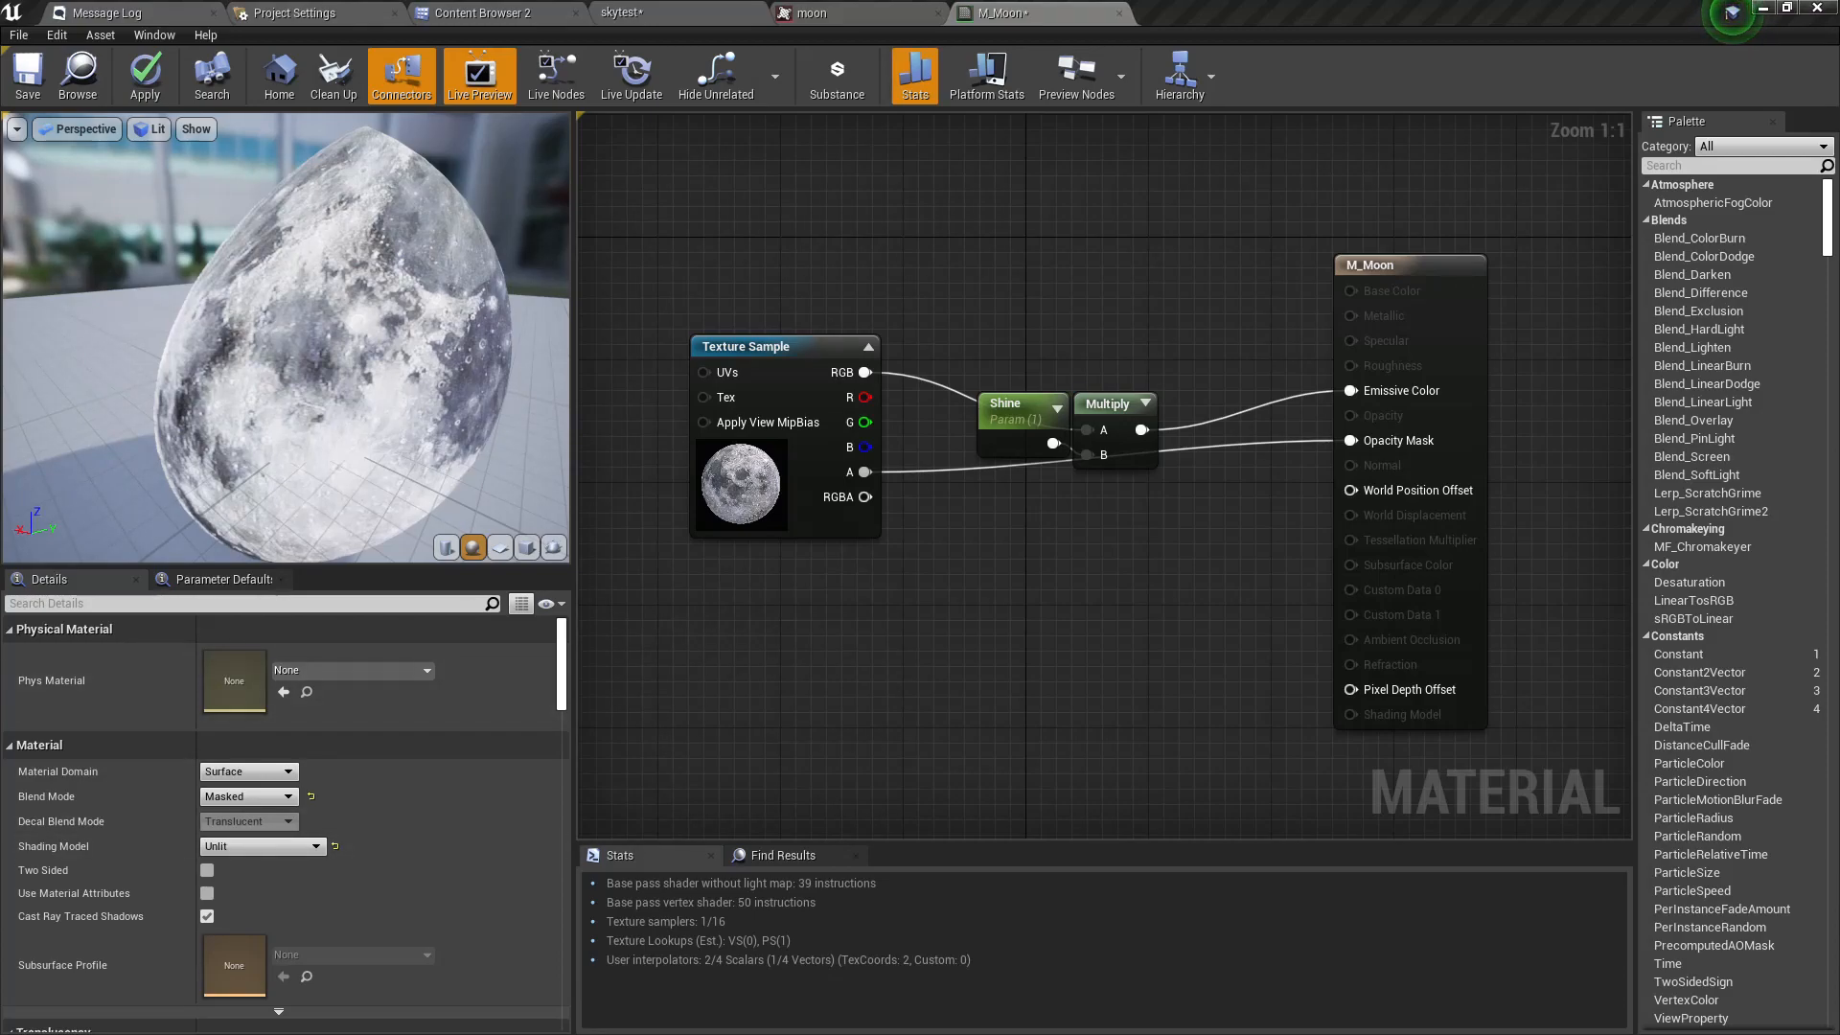
key(Left)
key(Right)
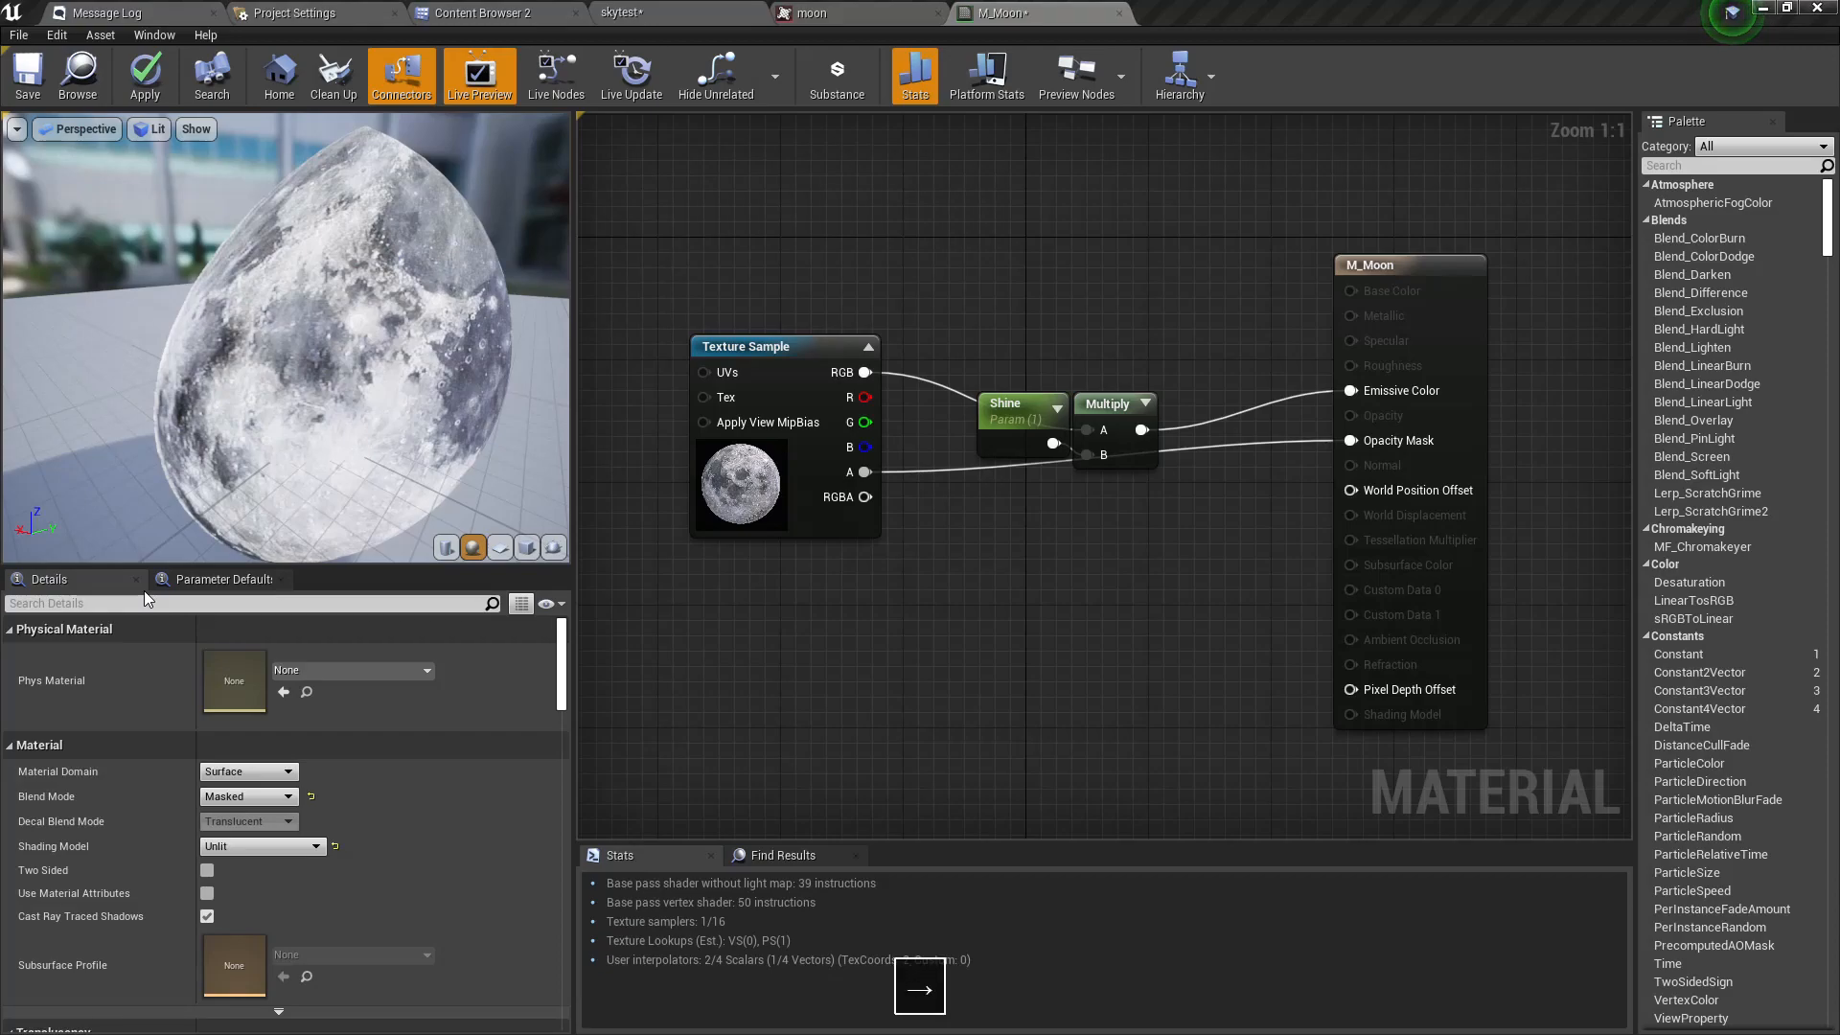
click(699, 12)
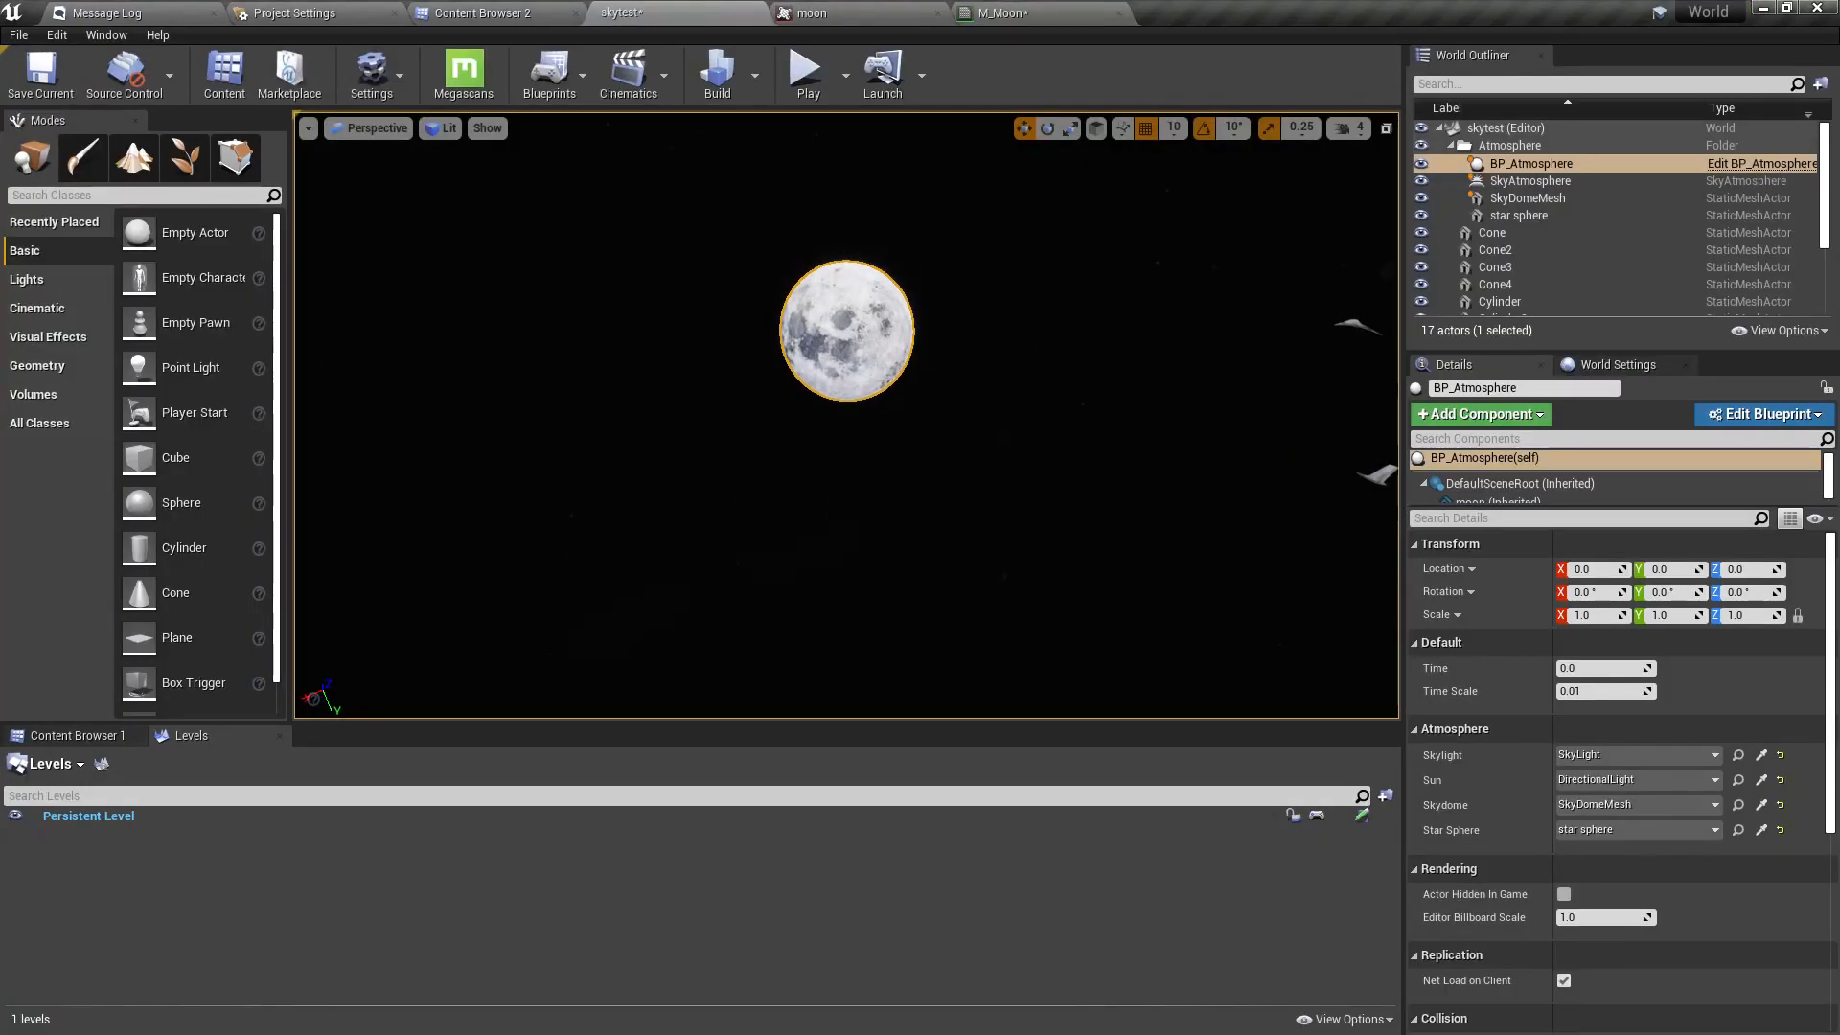
key(Left)
key(Right)
key(ctrl+z)
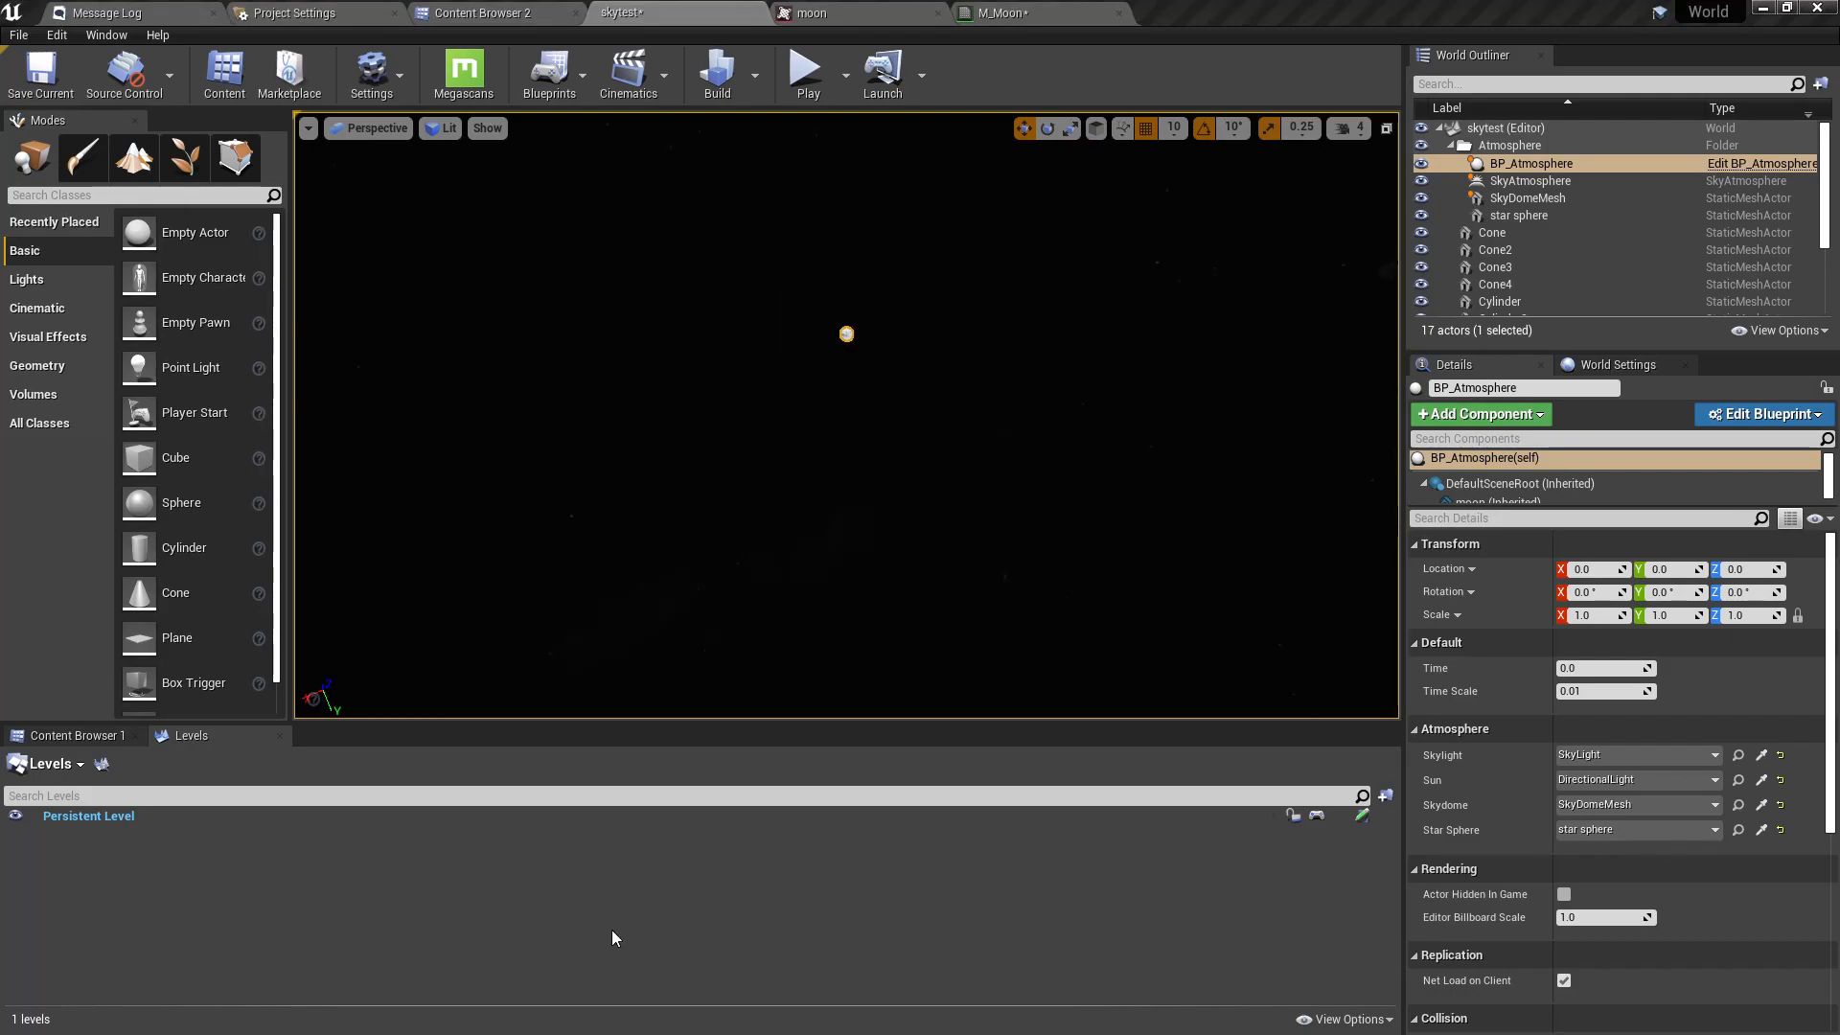
key(Left)
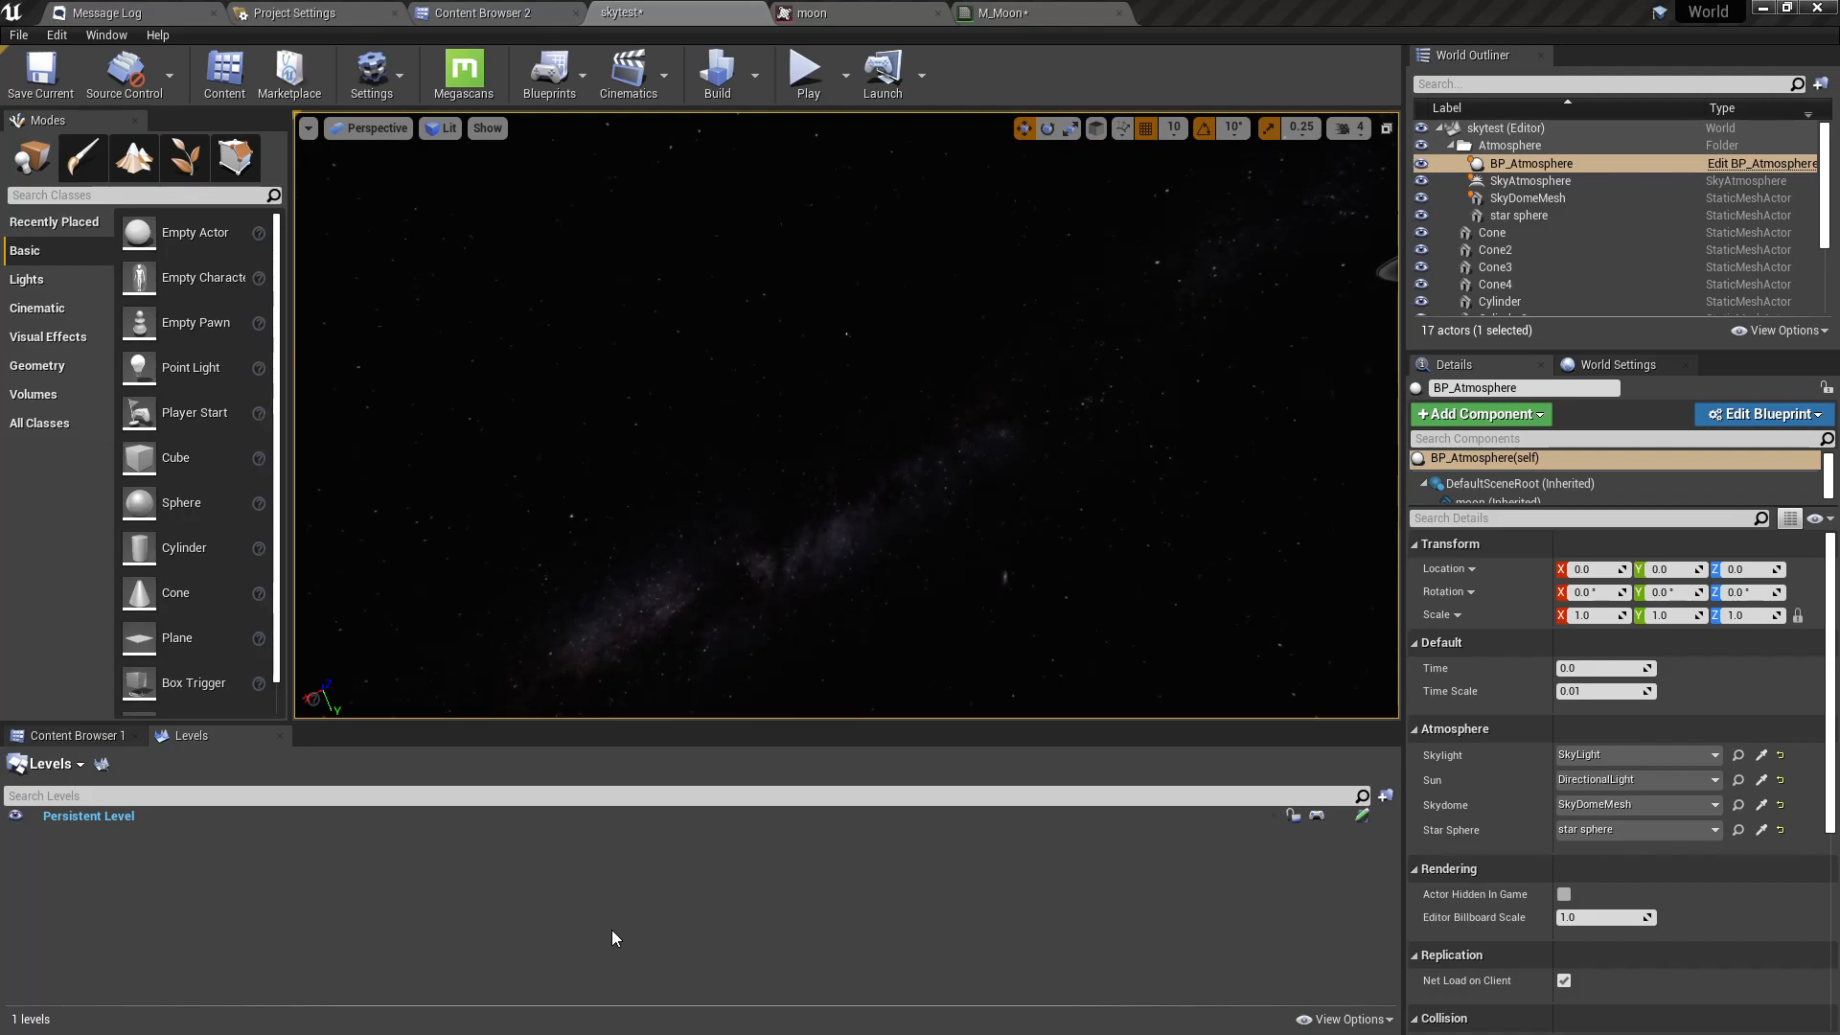
key(Left)
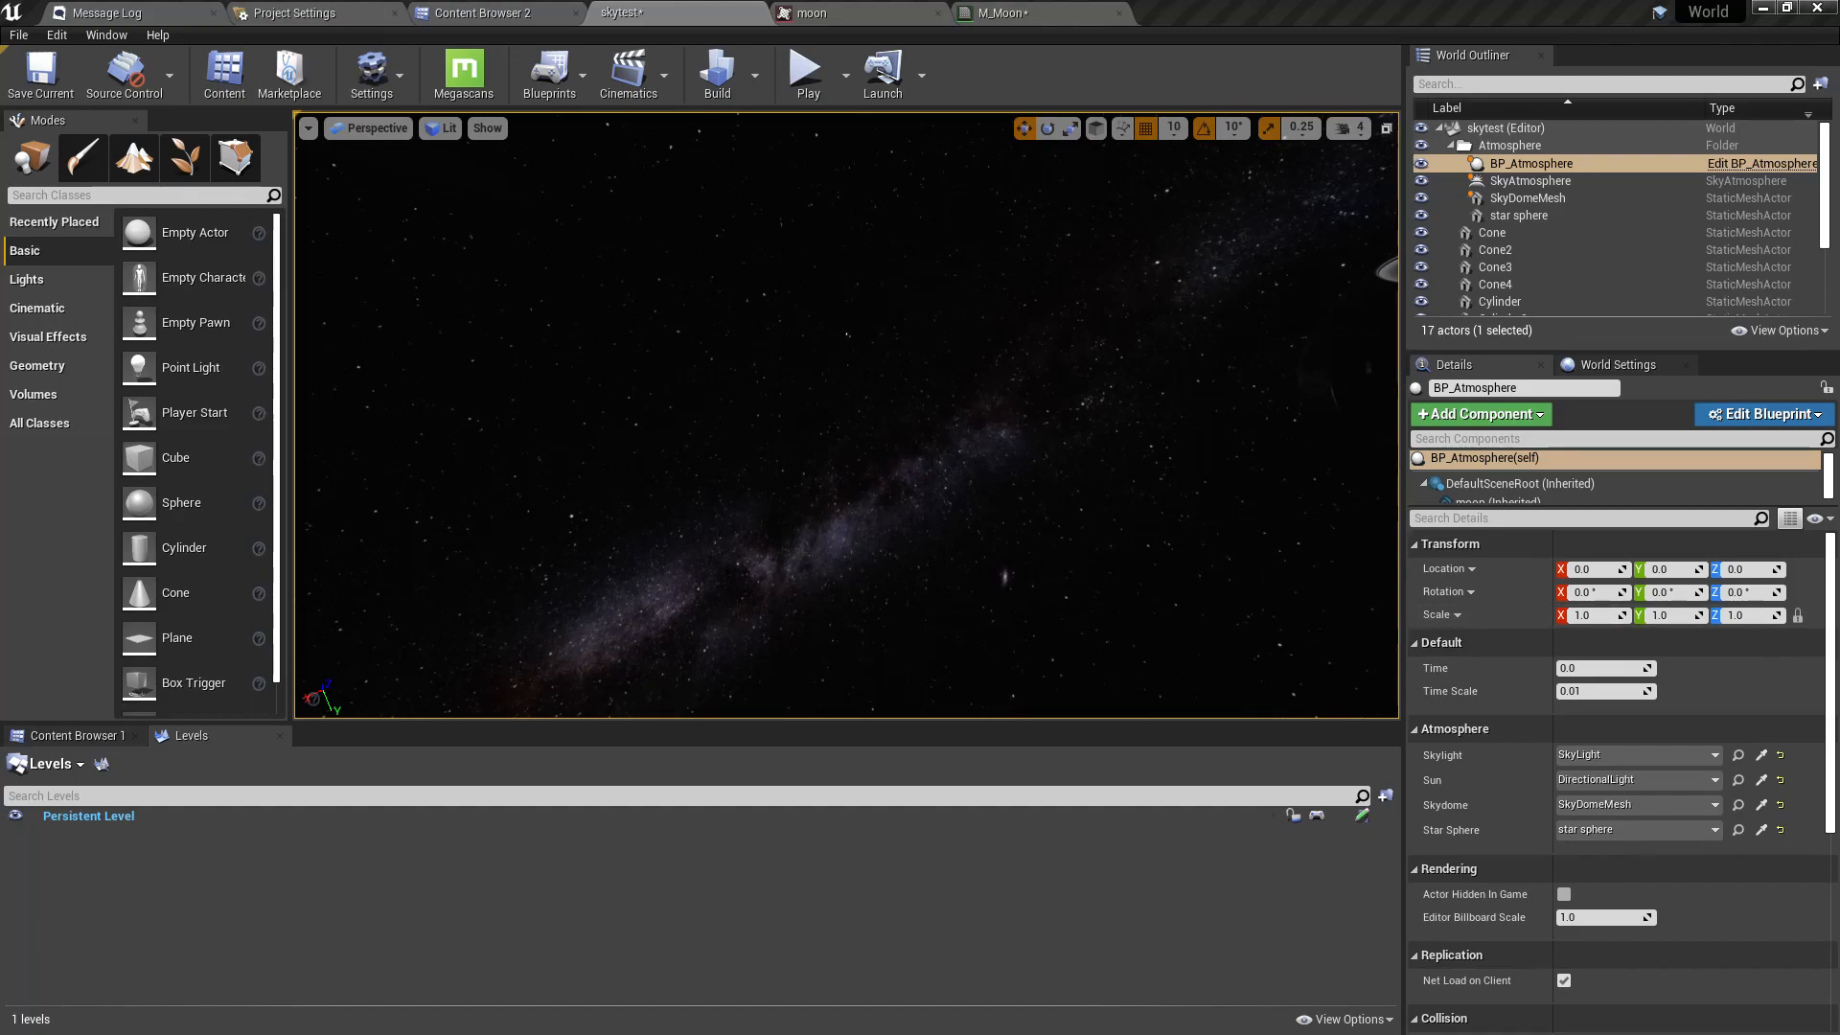
key(Left)
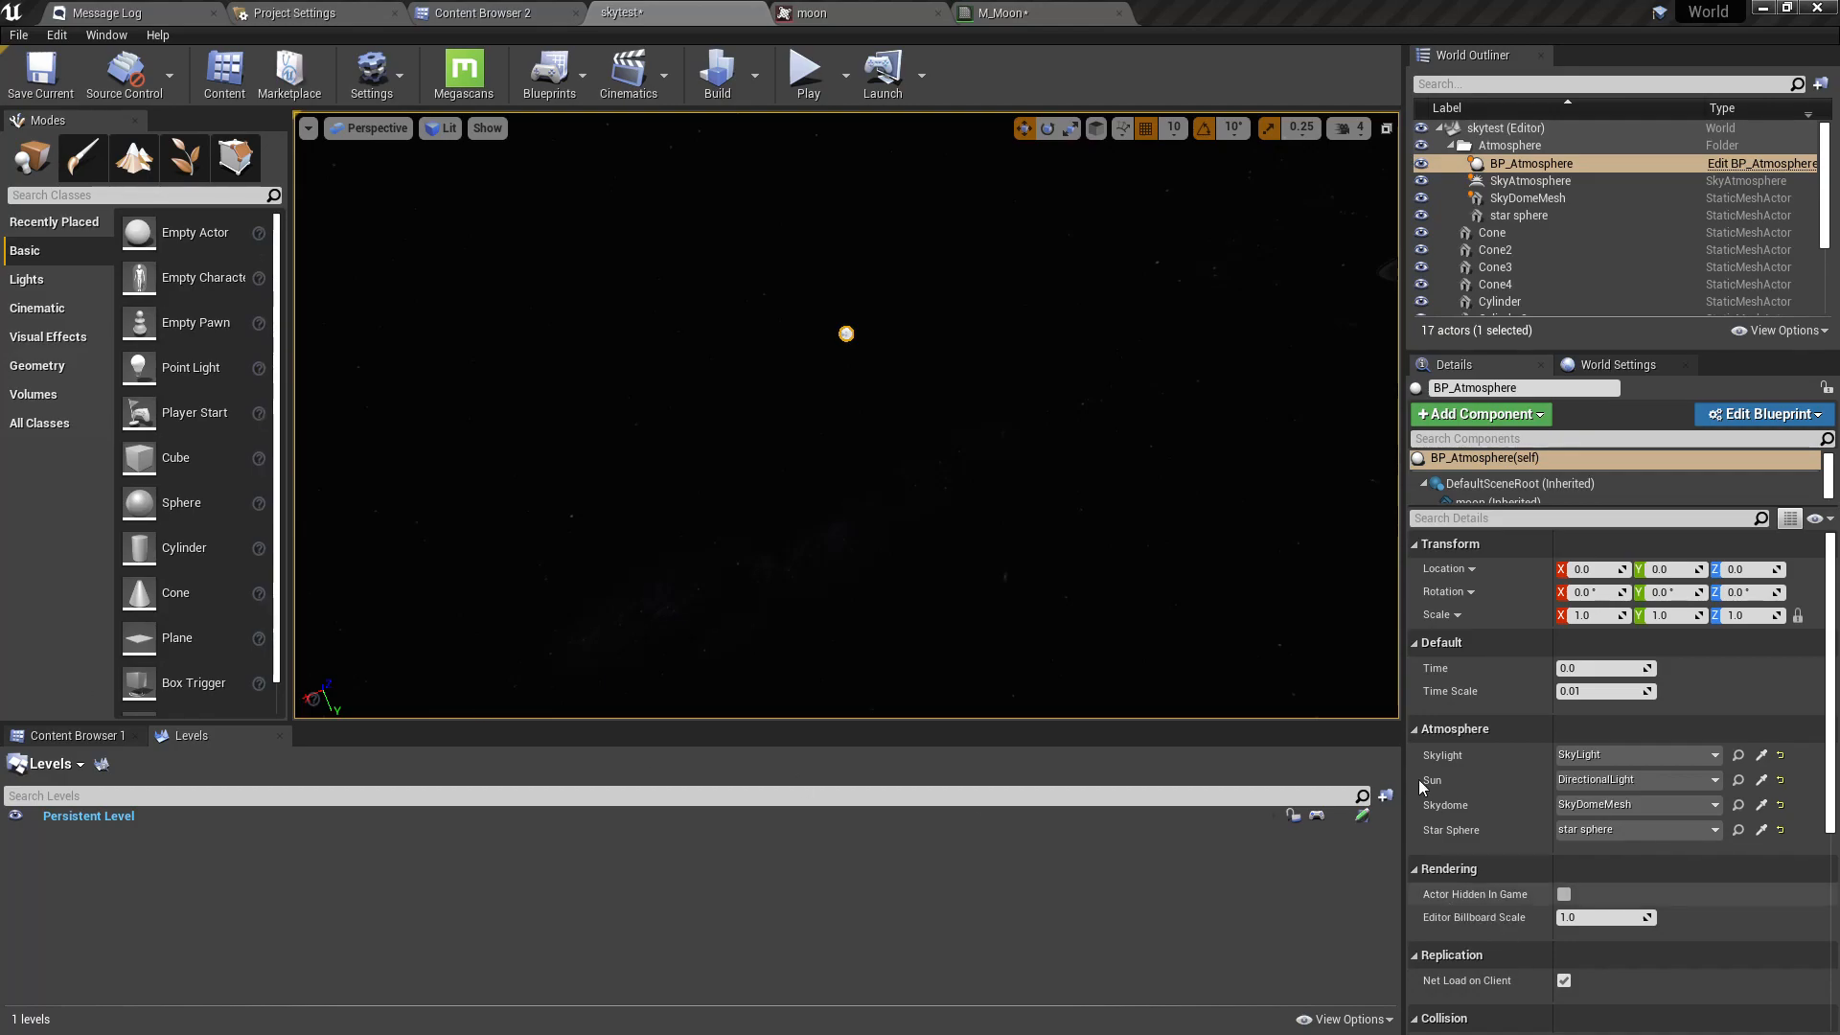
Preview the moon and sky in the full-screen viewport and in a play session of the level.
key(F11)
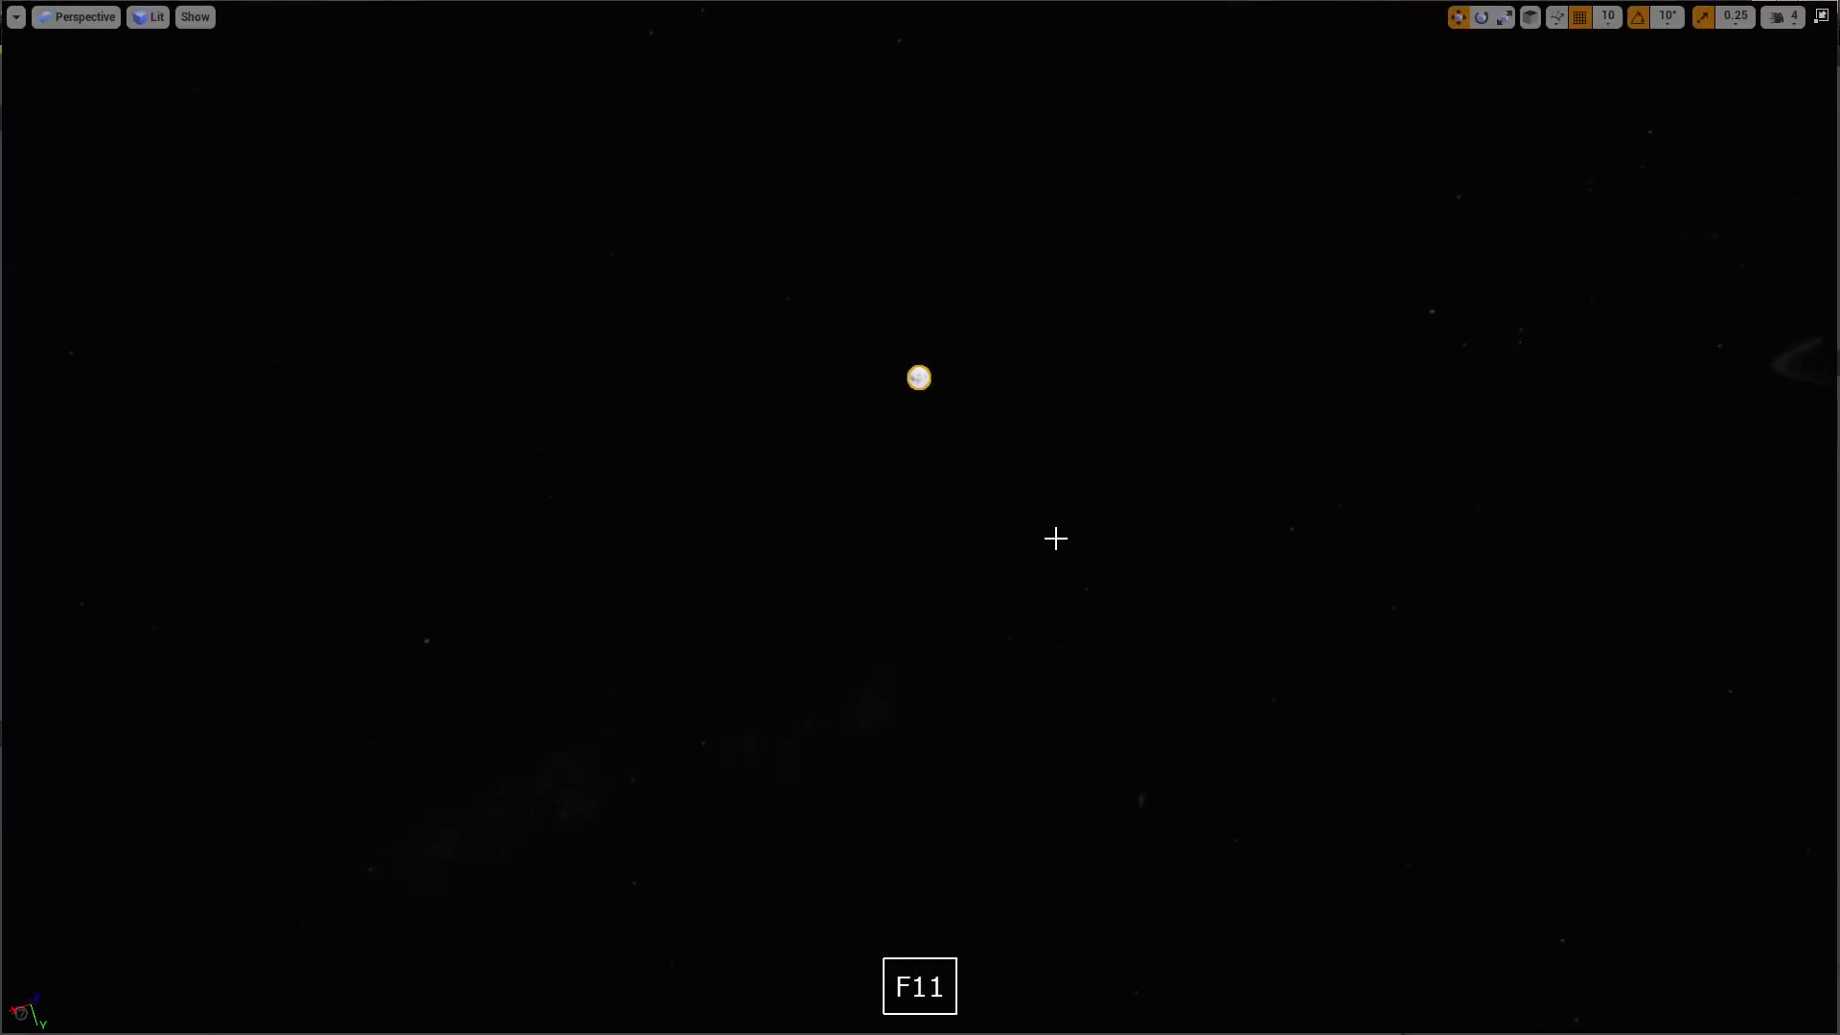
right_drag(1059, 539, 1154, 450)
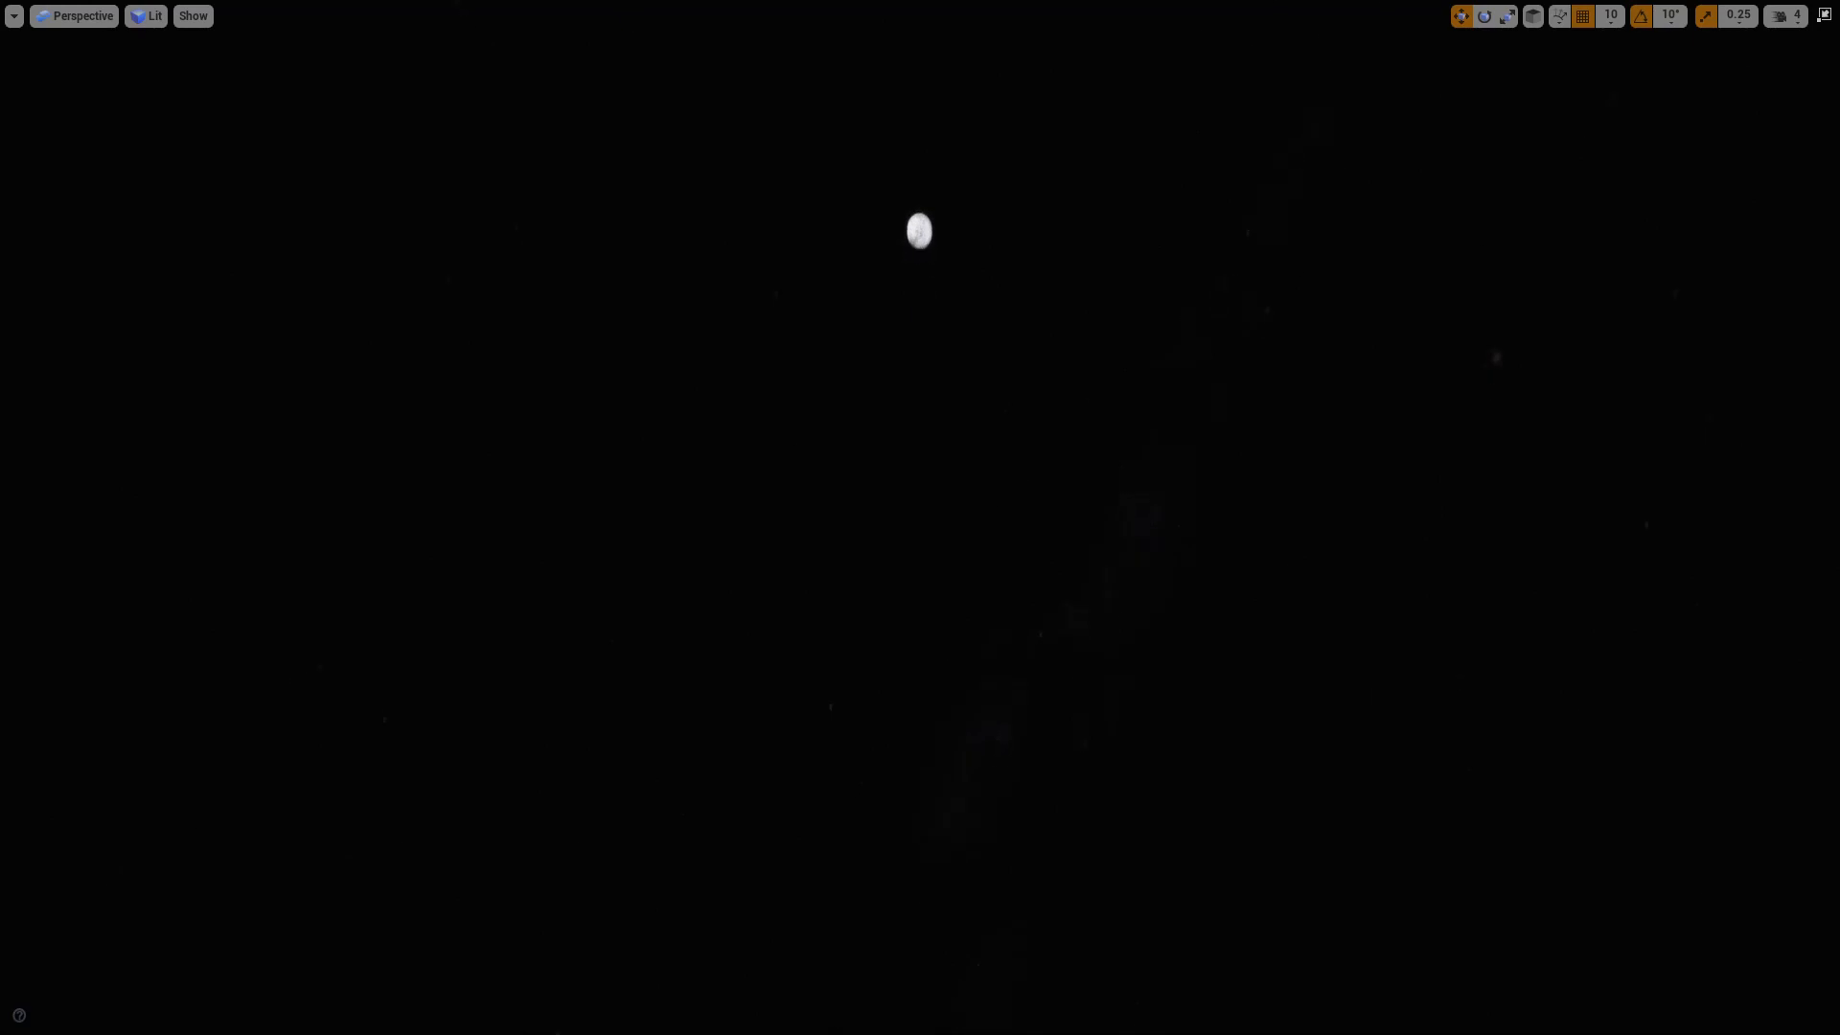
mouse_move(920, 518)
right_down()
mouse_move(1001, 487)
mouse_move(1246, 513)
mouse_move(1015, 594)
mouse_move(1014, 560)
mouse_move(862, 637)
mouse_move(517, 644)
mouse_move(1062, 534)
right_up()
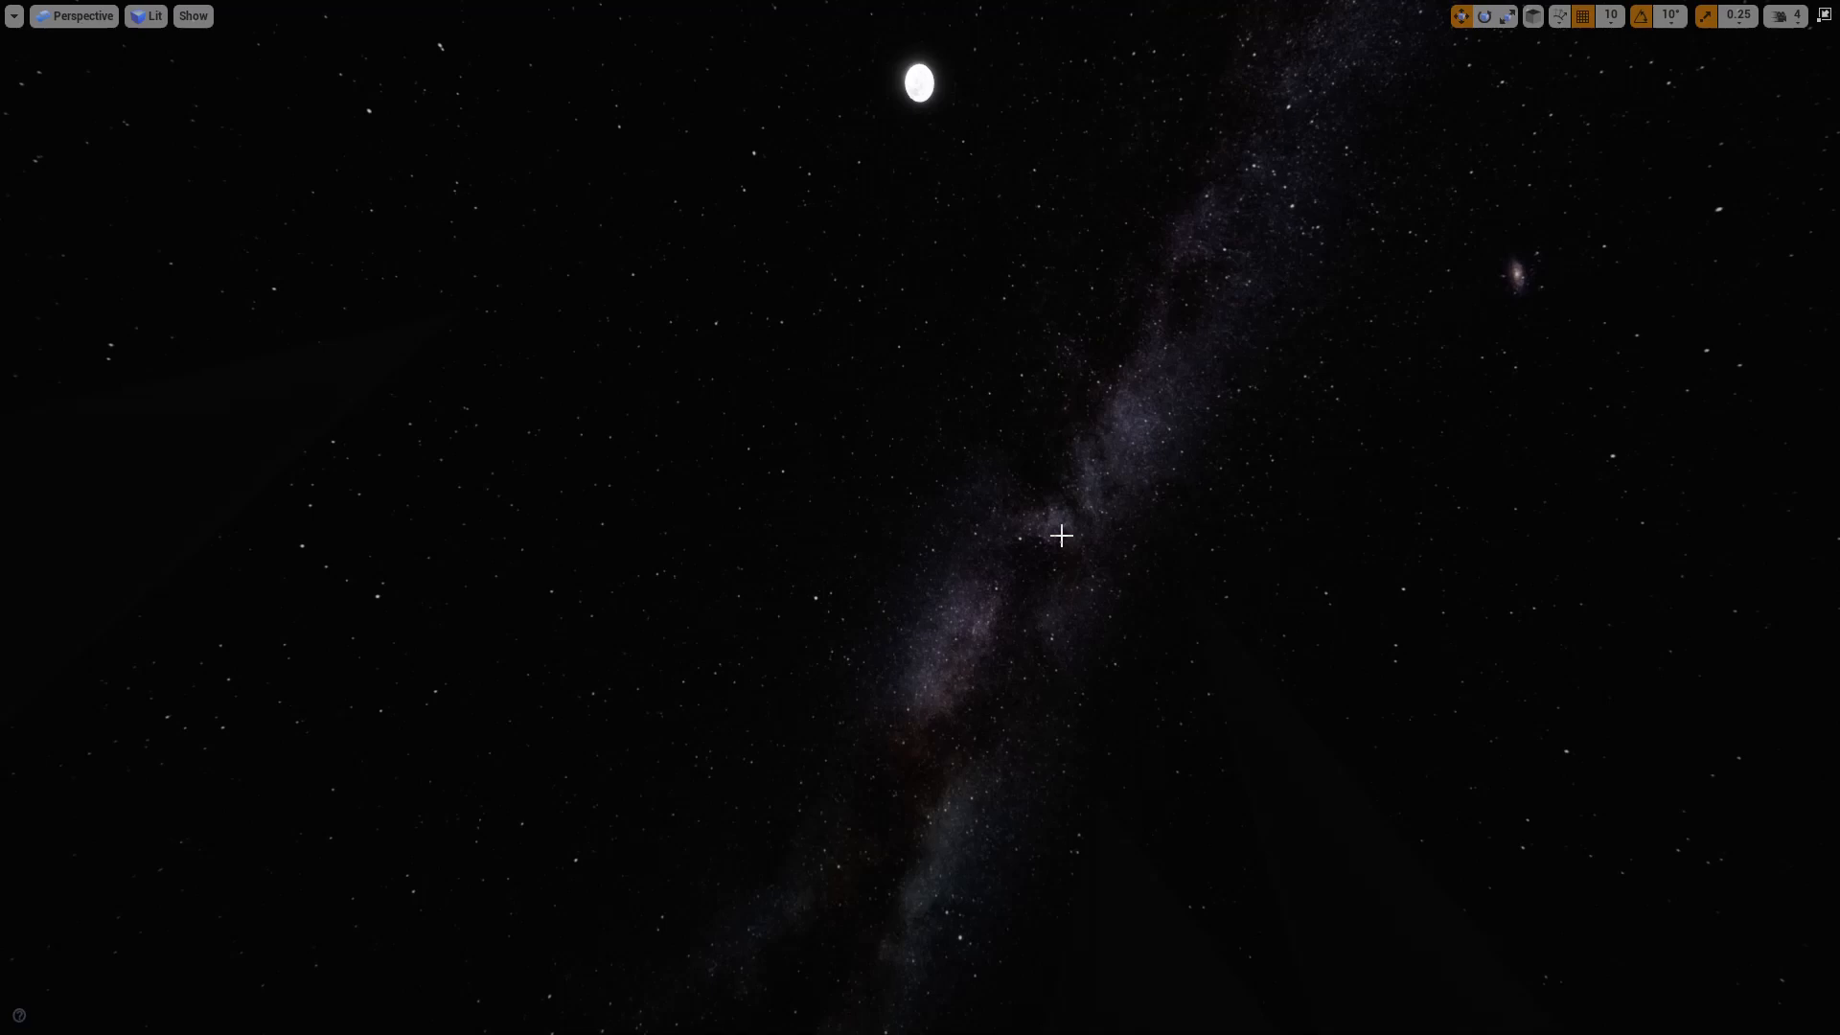
key(alt+p)
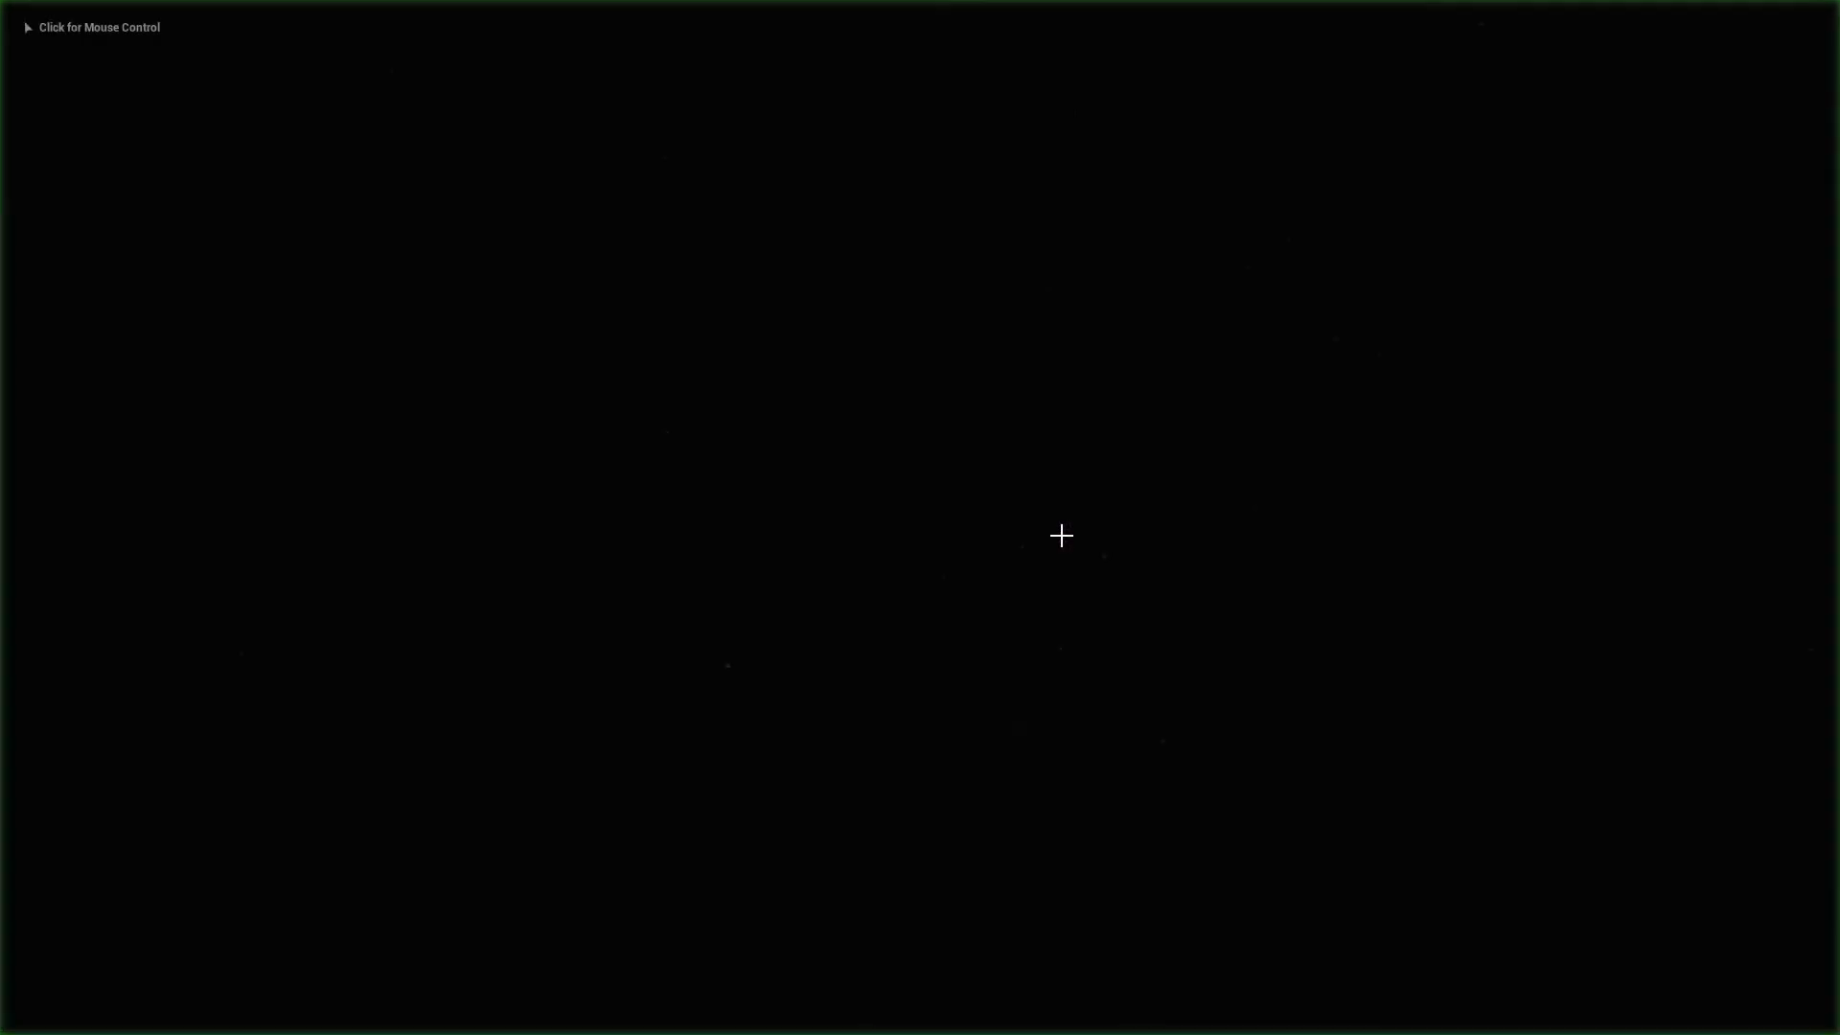
key(Escape)
right_drag(620, 865, 877, 727)
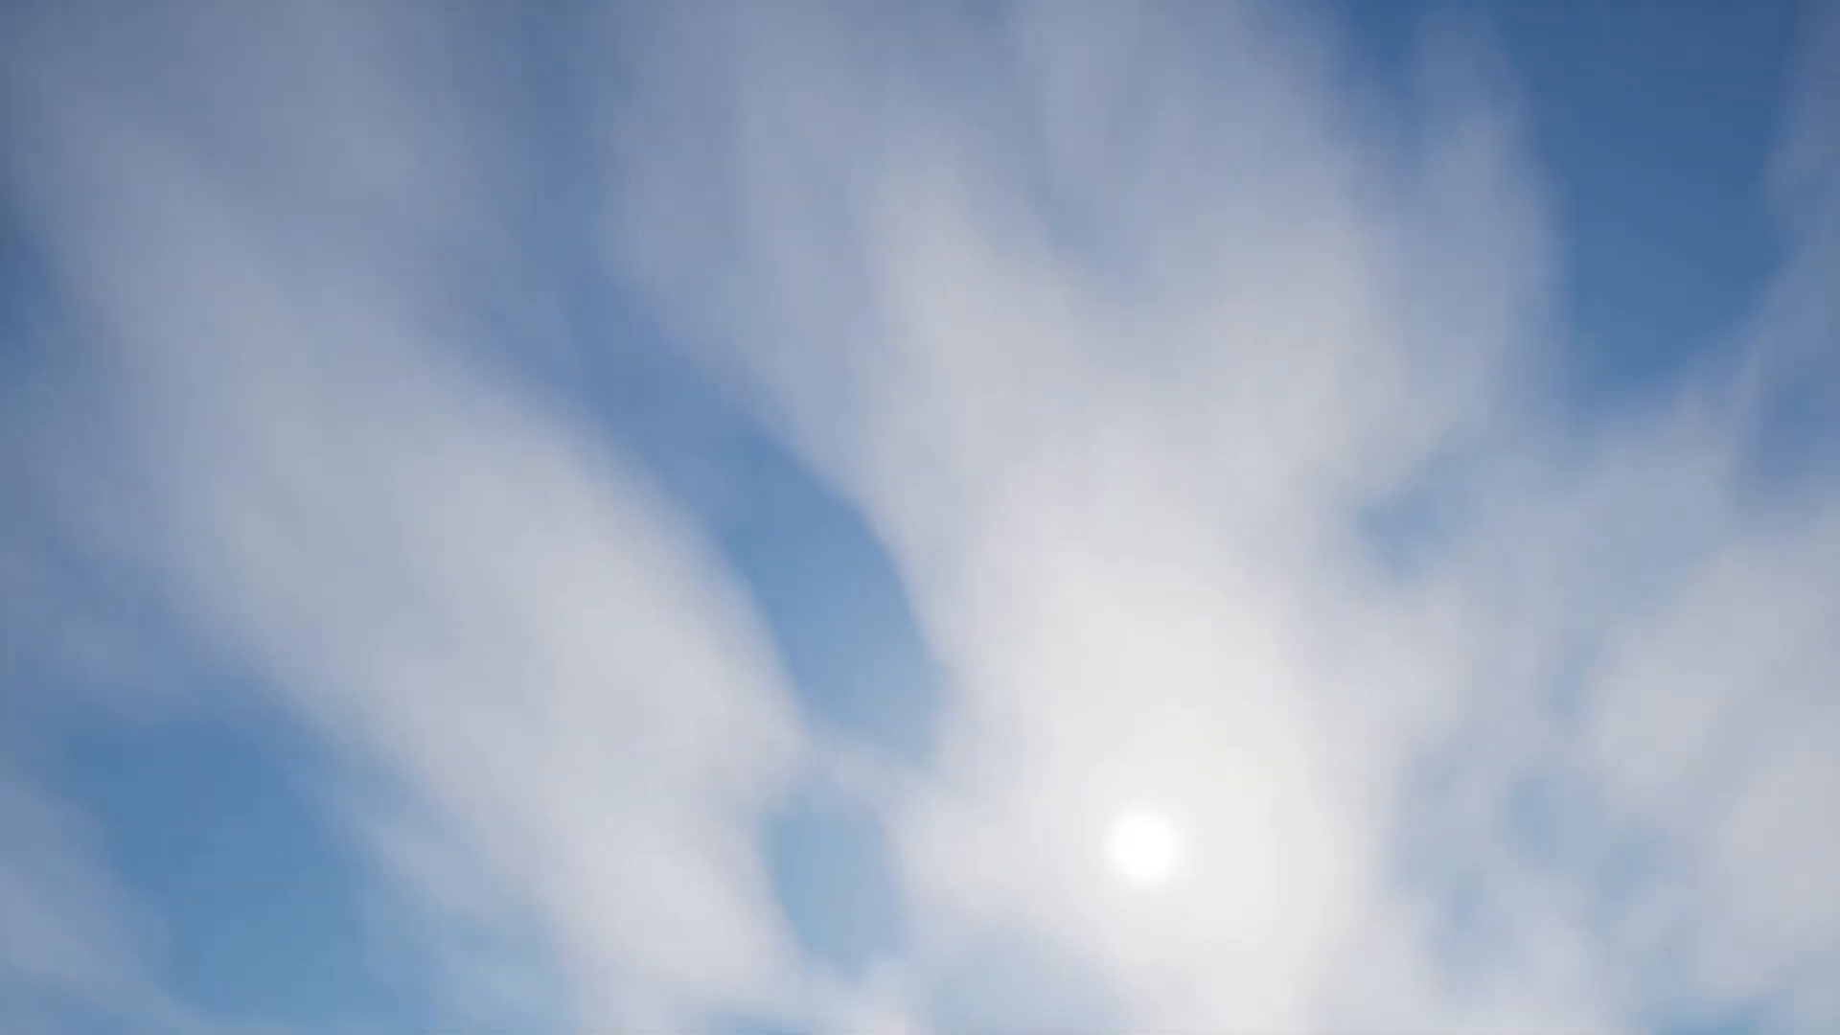
key(Escape)
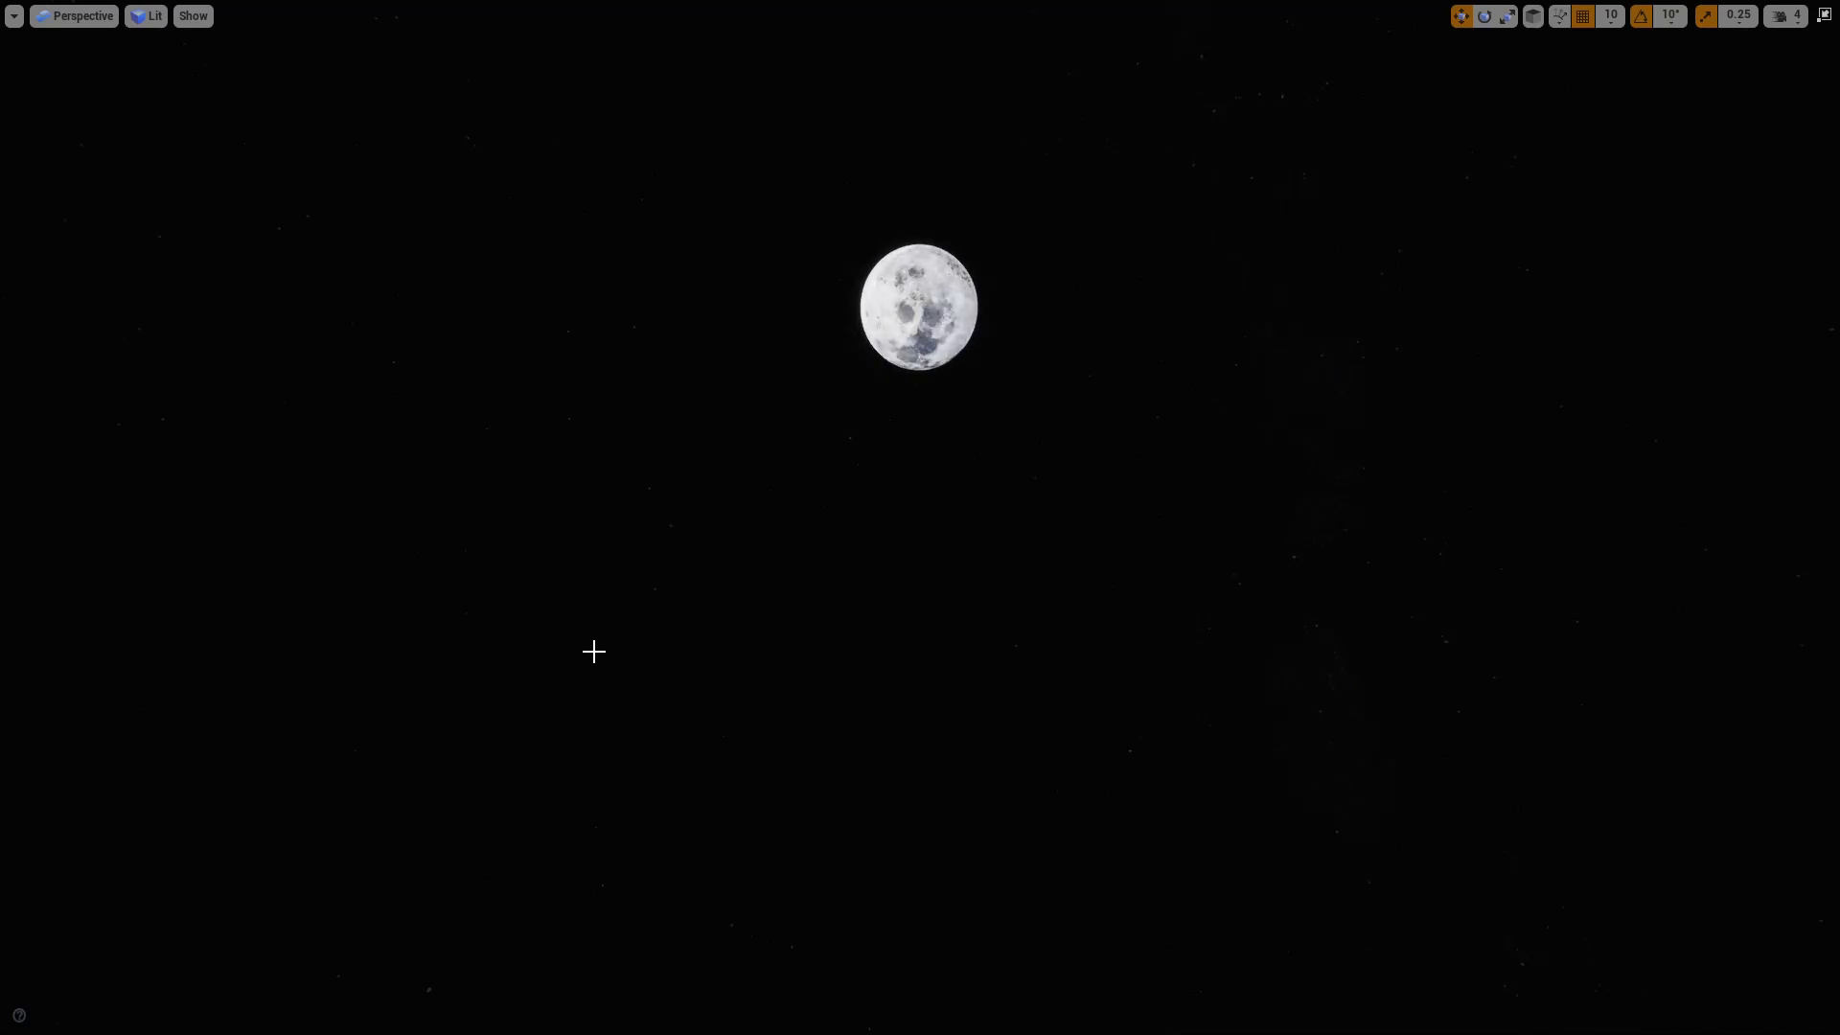
Set the moon's uniform scale to 3000 and check the night sky and ground in the full-screen viewport.
right_drag(1631, 869, 1630, 929)
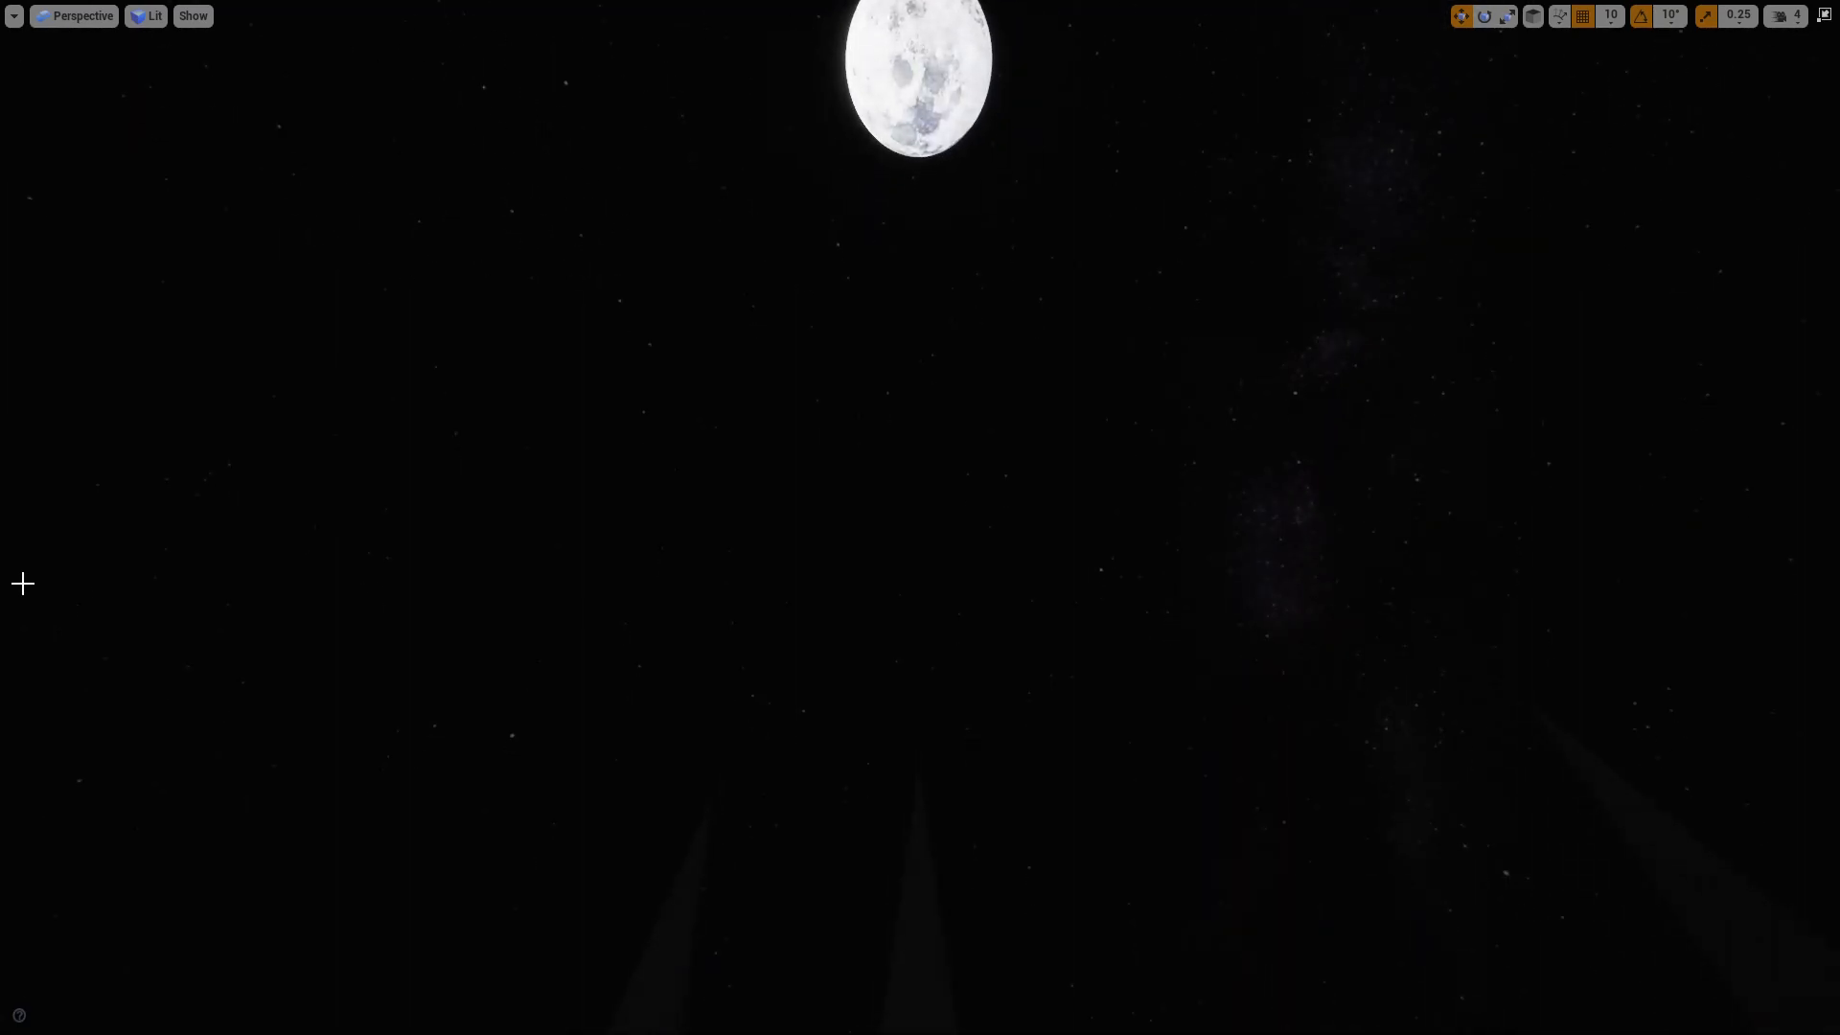
key(Left)
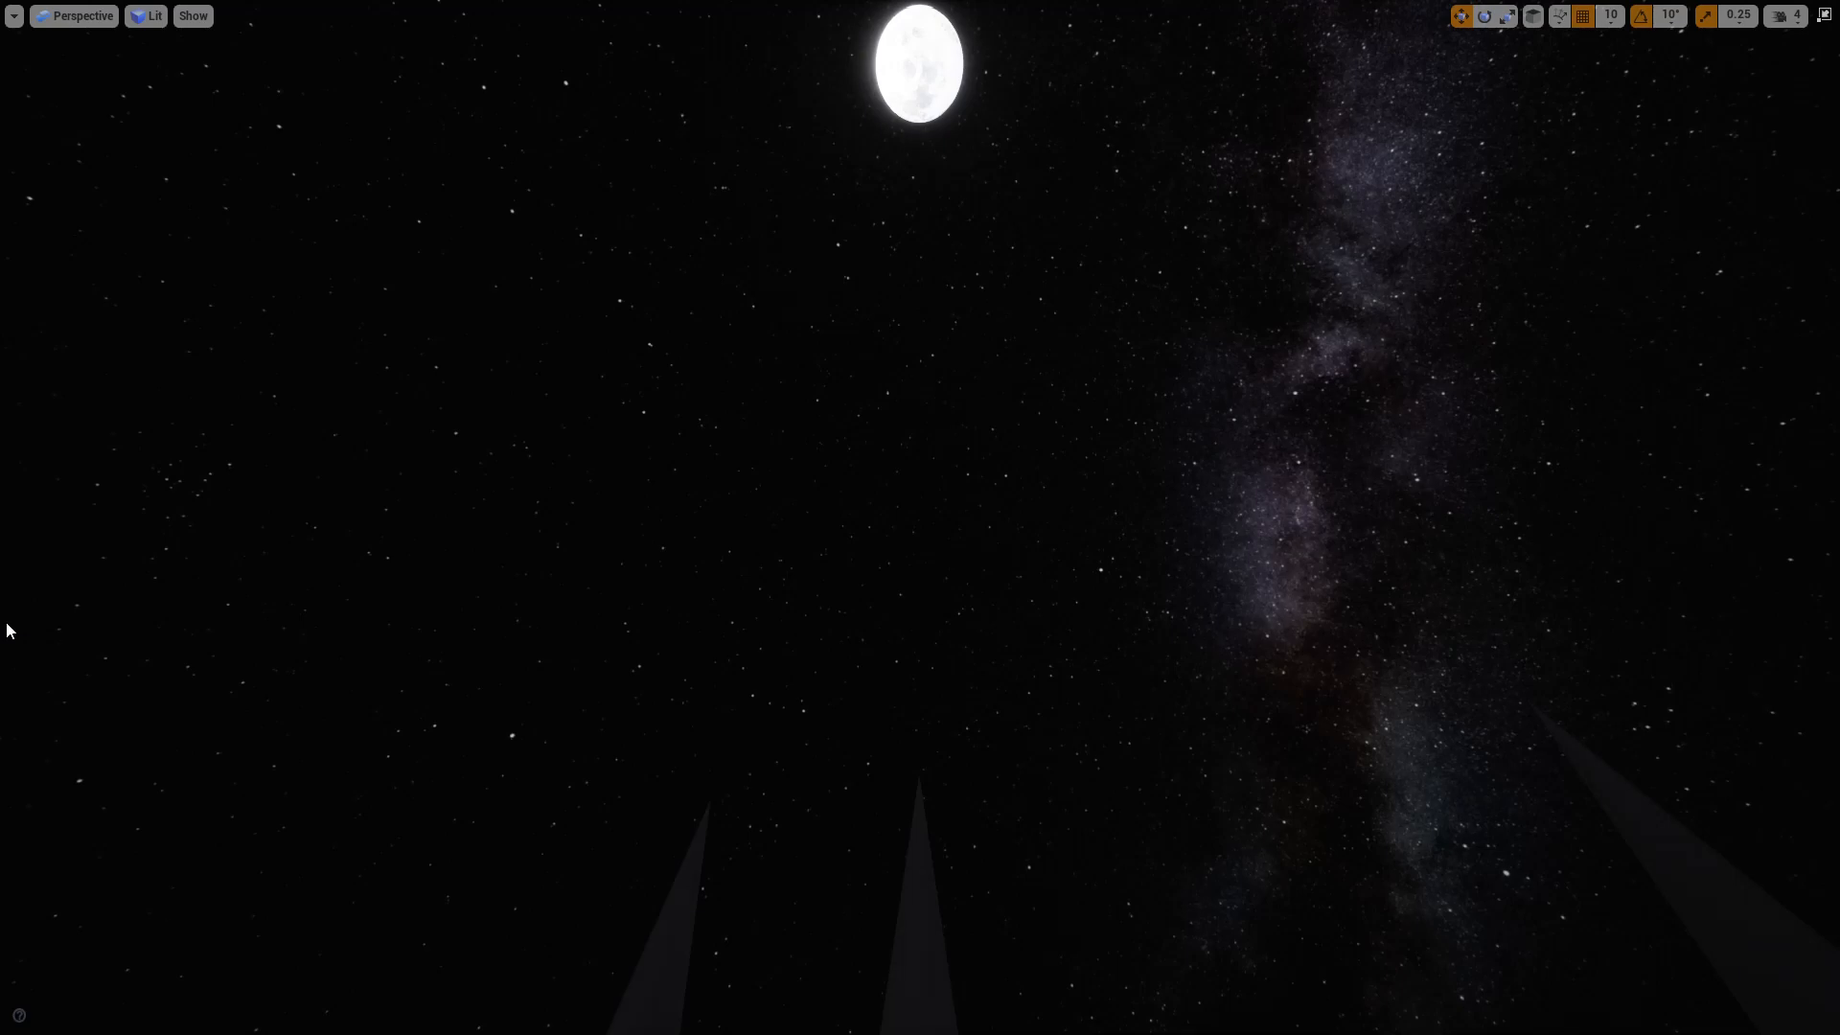
right_drag(741, 892, 750, 975)
right_drag(757, 646, 801, 645)
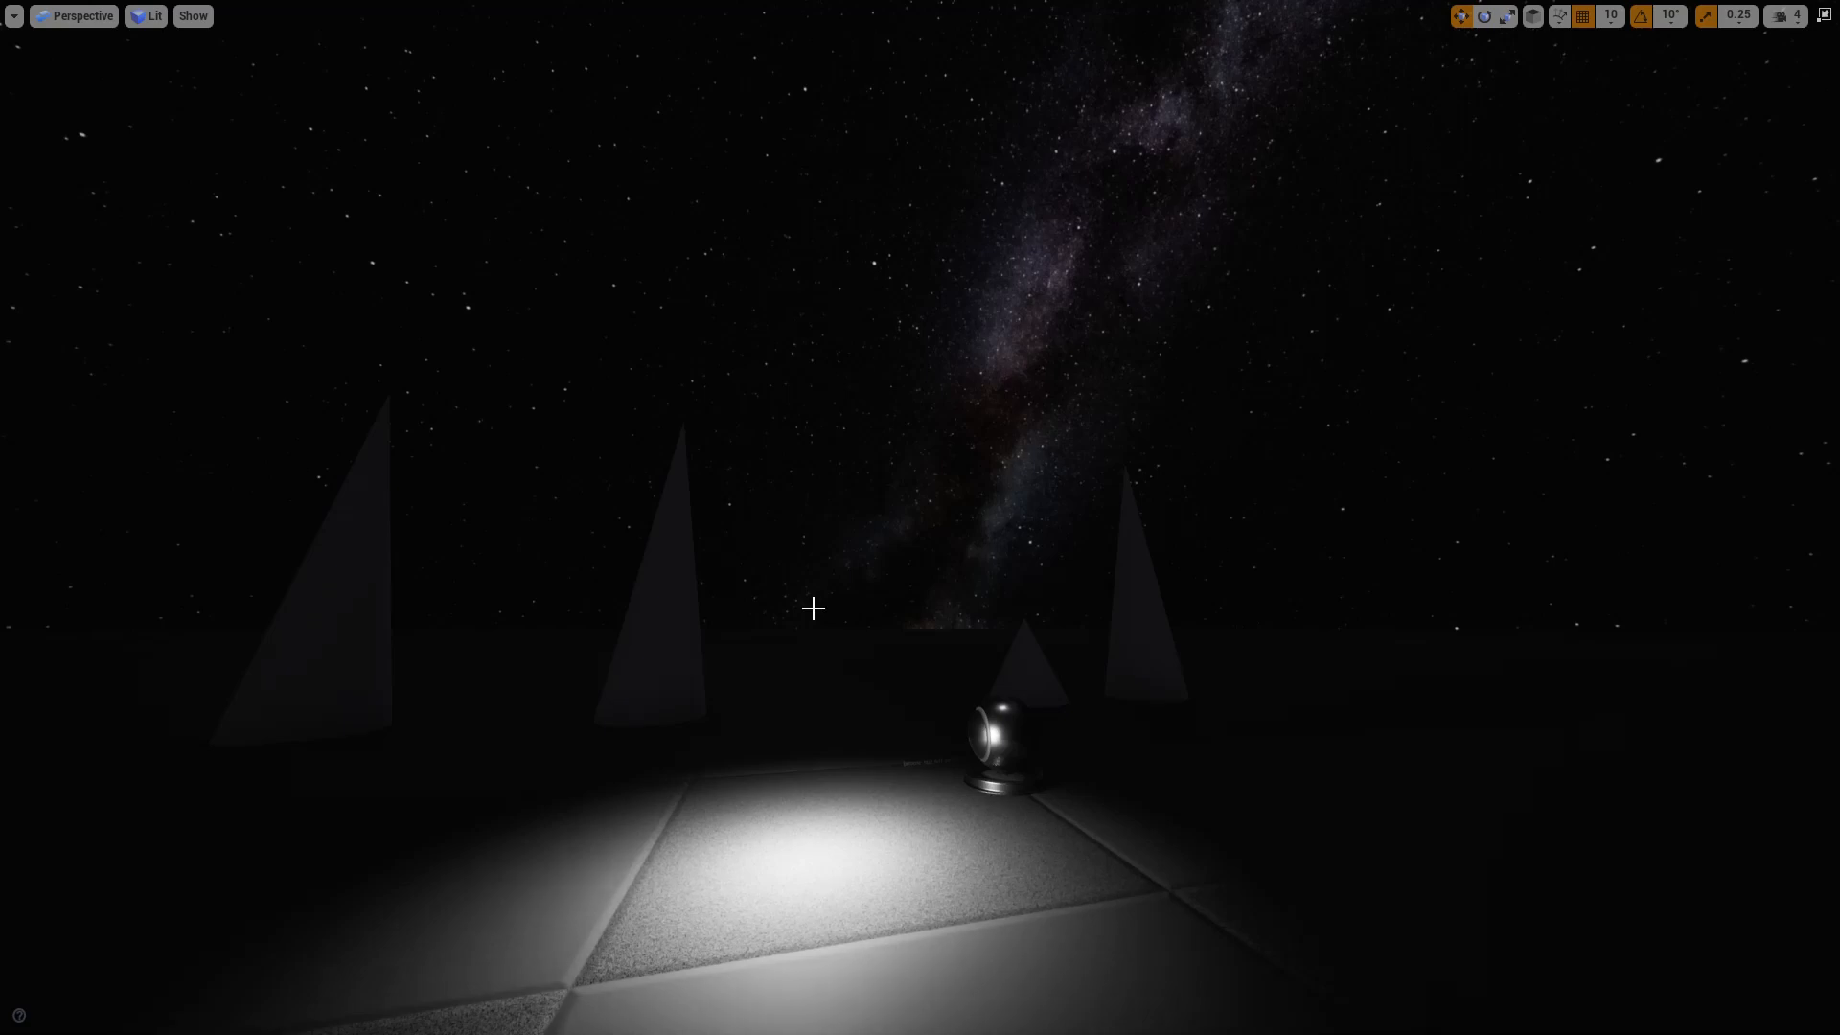
key(F11)
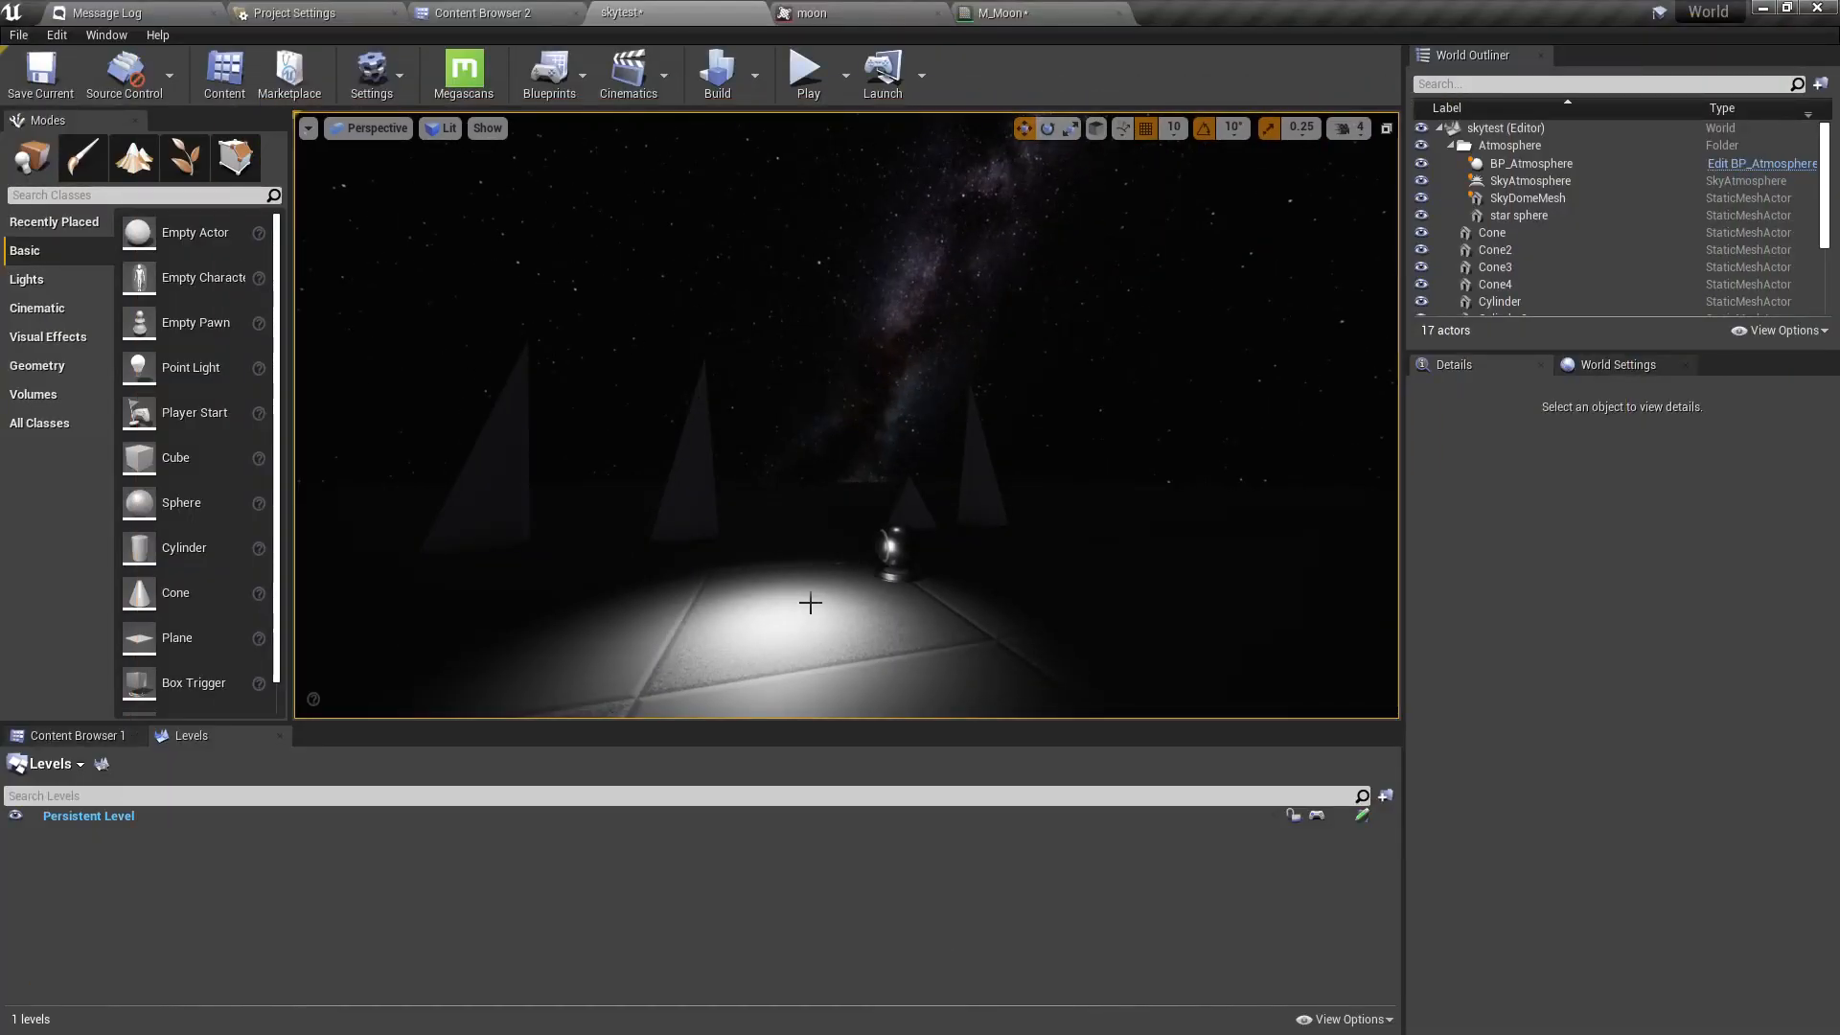
Copy the star sphere actor from the skytest level and paste it as a component under DefaultSceneRoot in the re-docked BP_Atmosphere blueprint.
click(1527, 216)
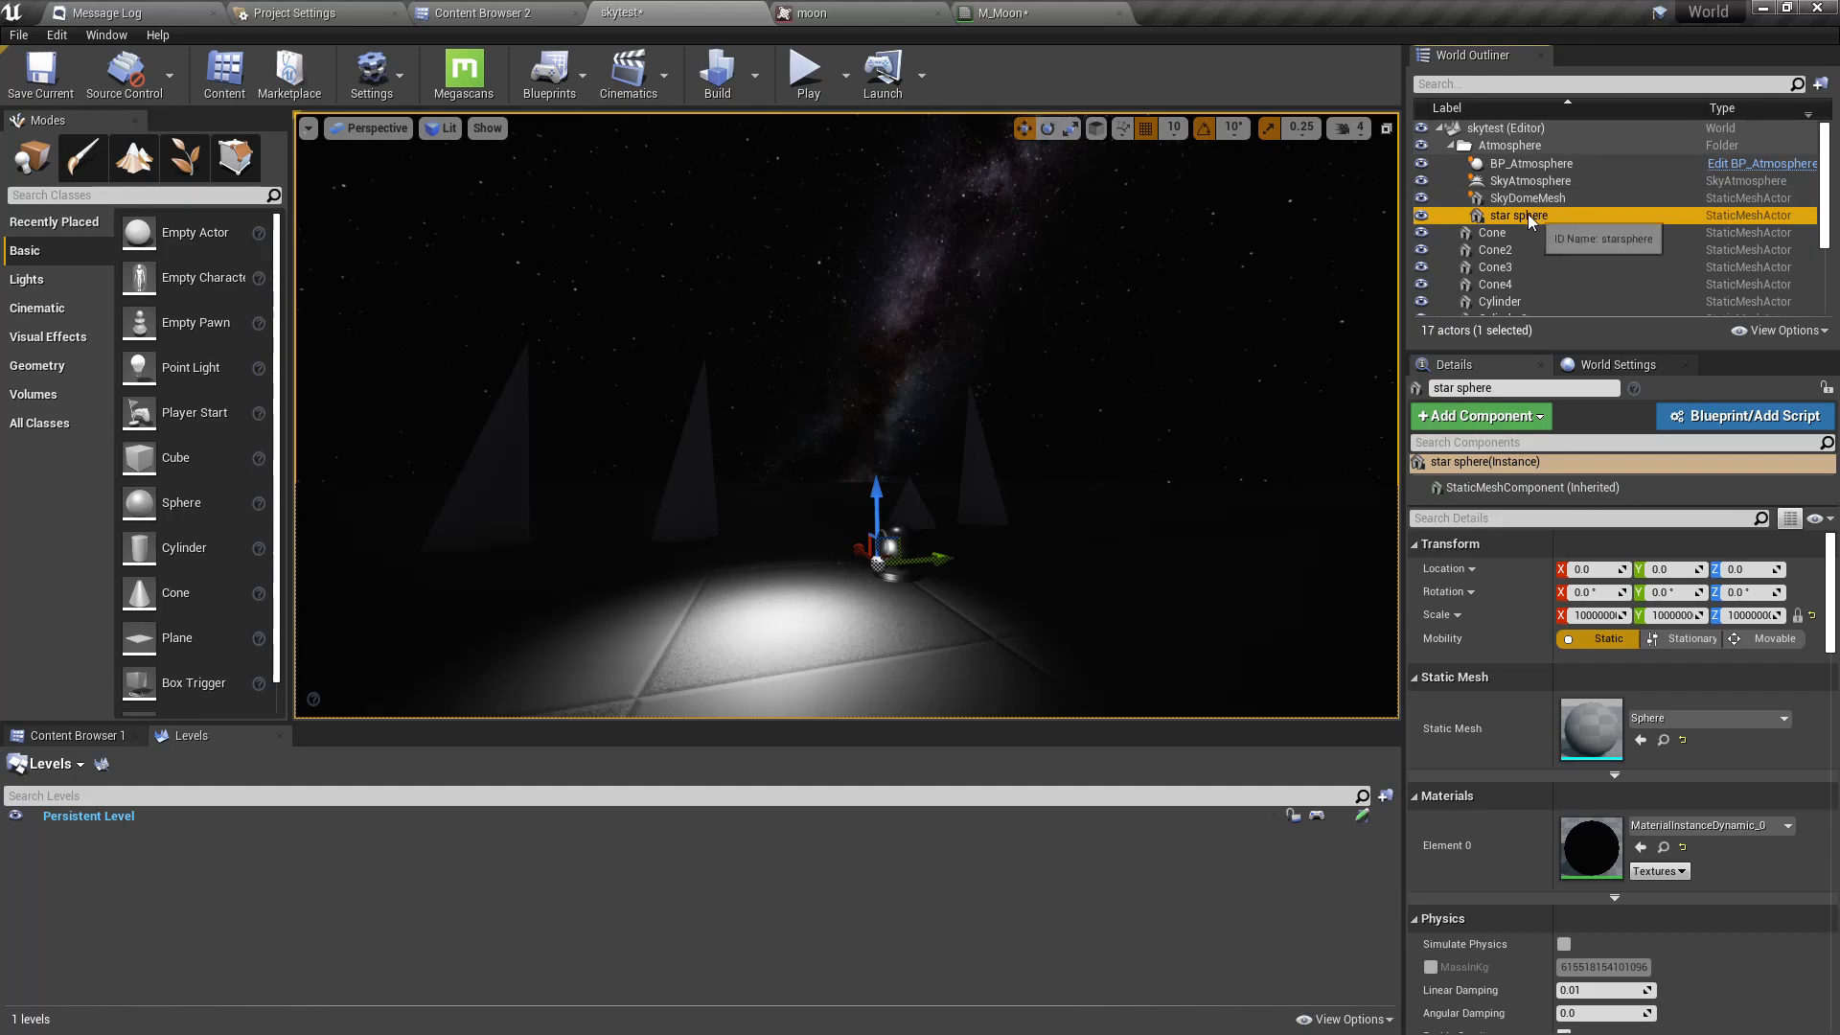
right_click(1527, 216)
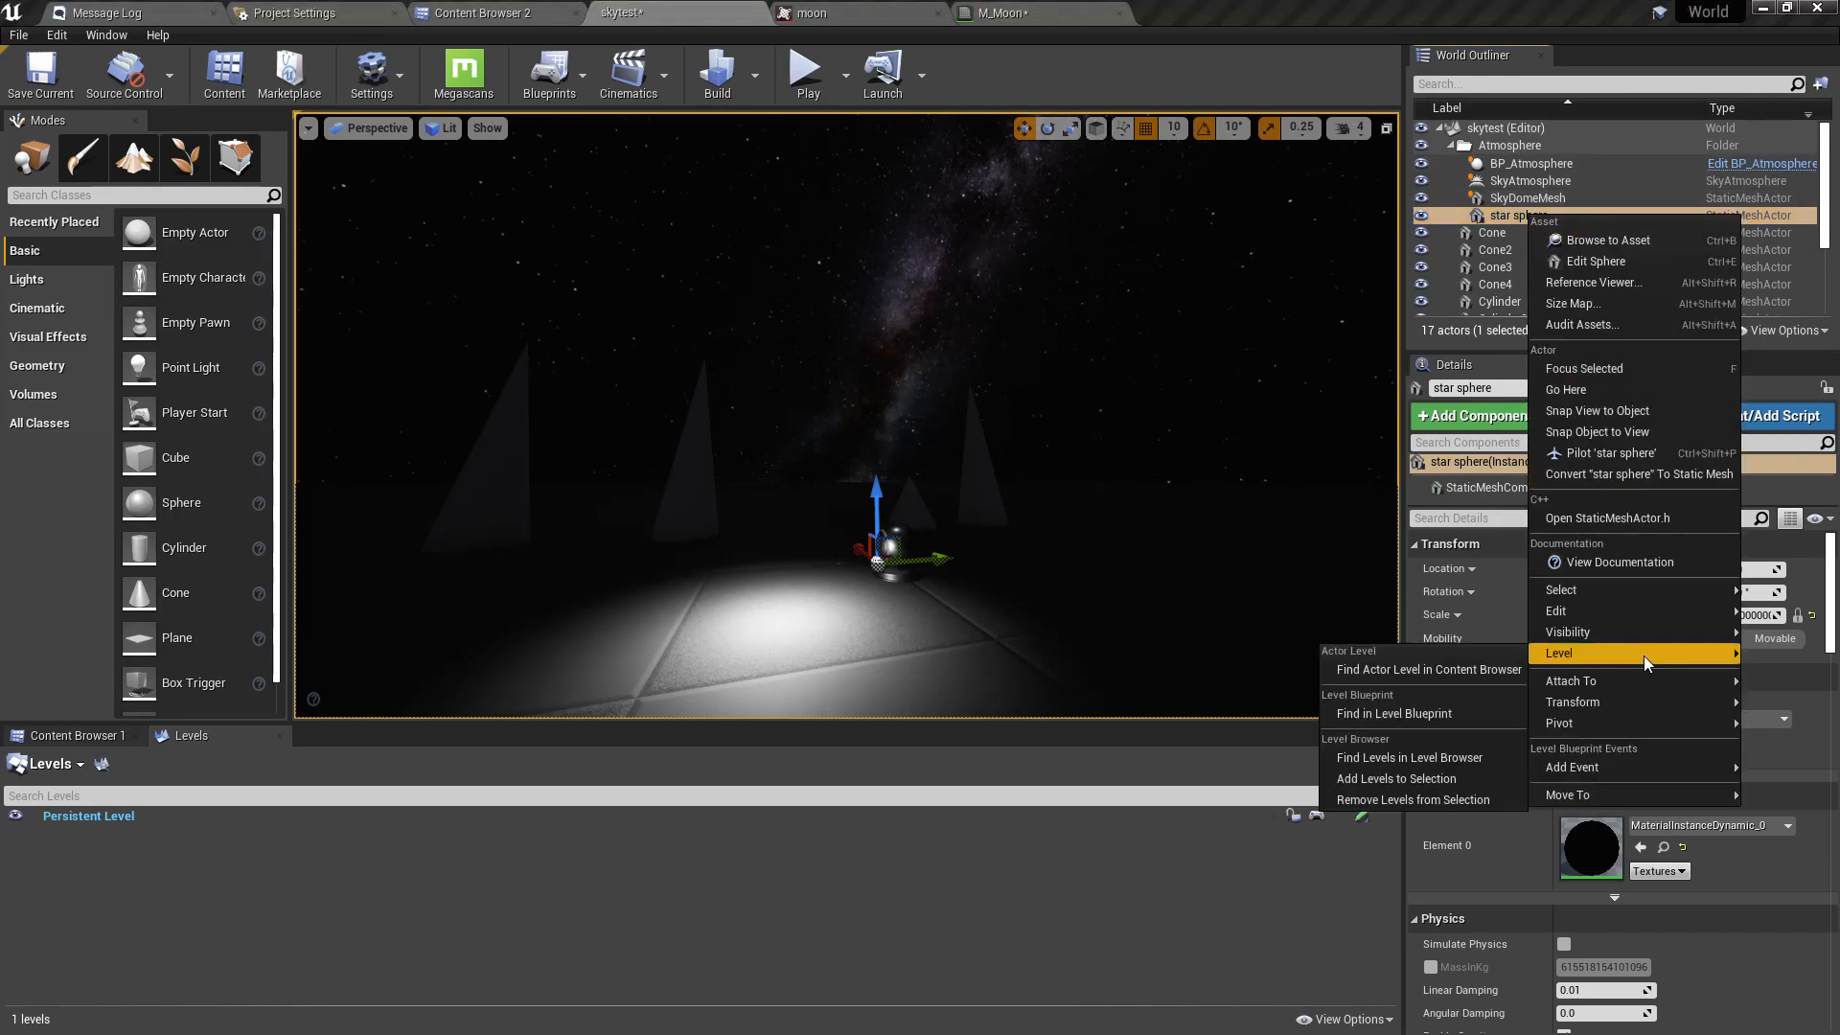
mouse_move(1571, 610)
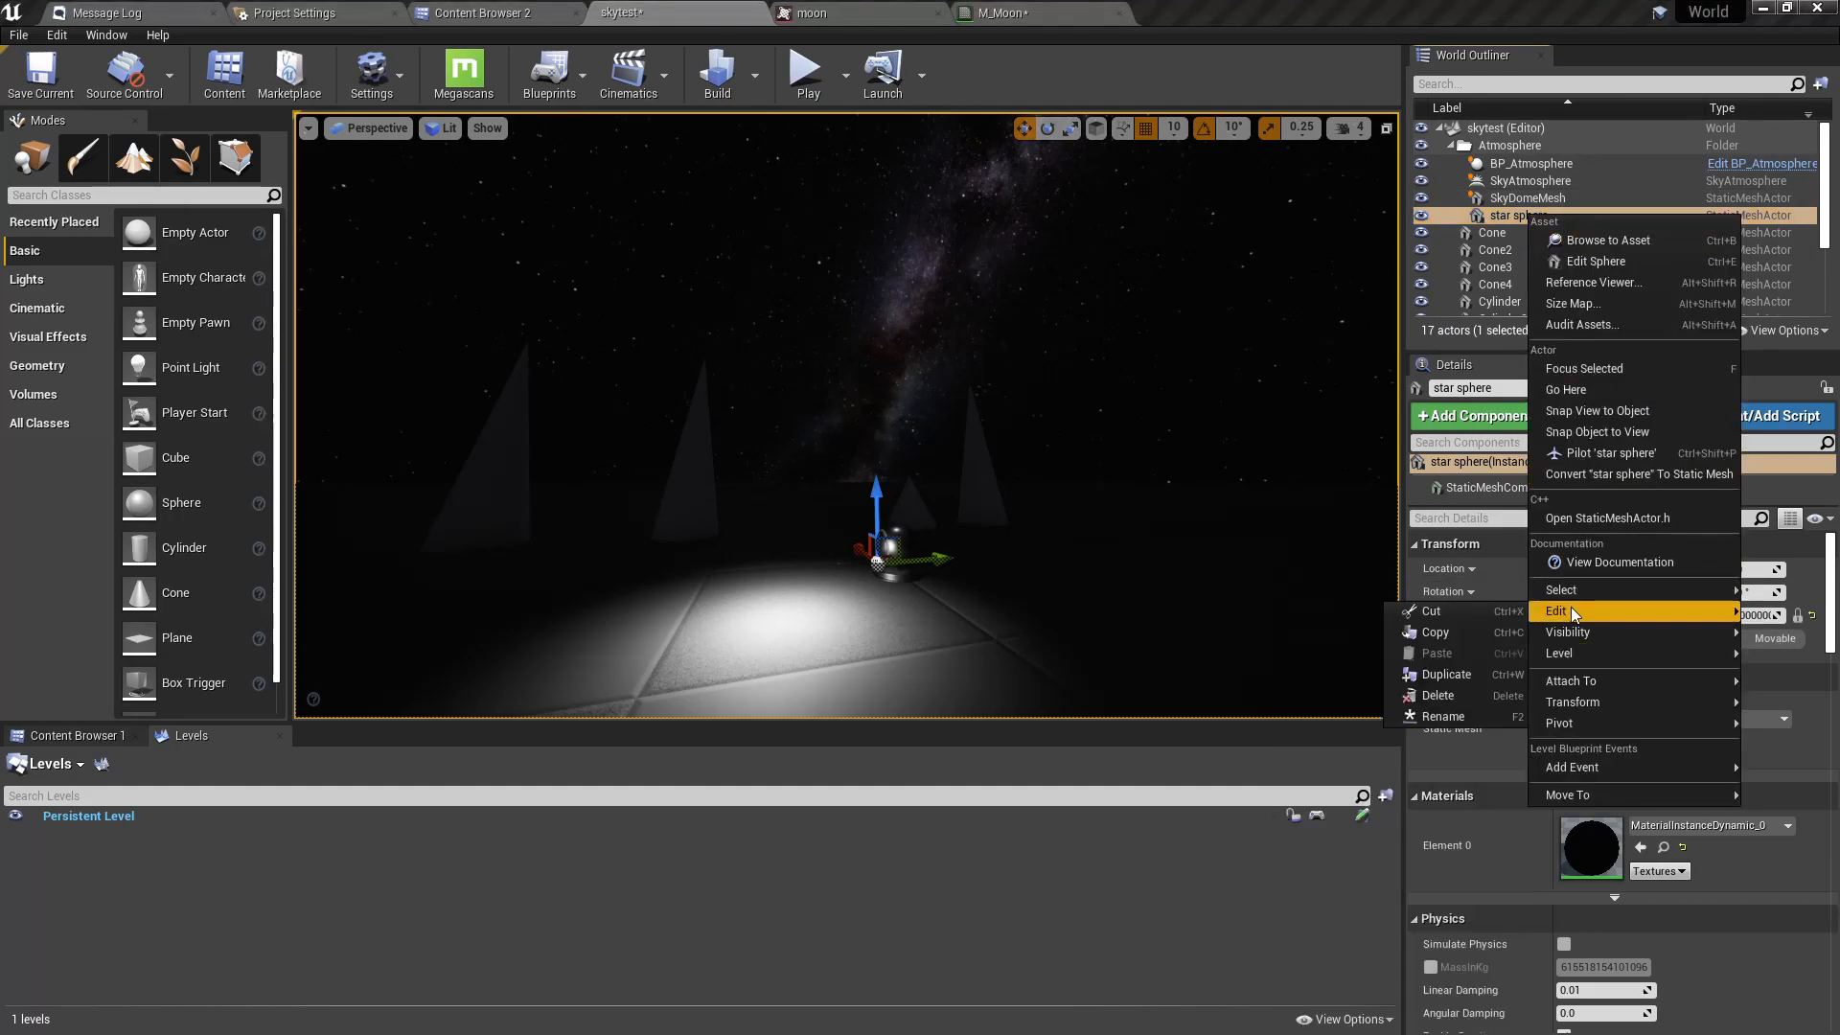
click(1451, 628)
drag(1838, 364, 1226, 18)
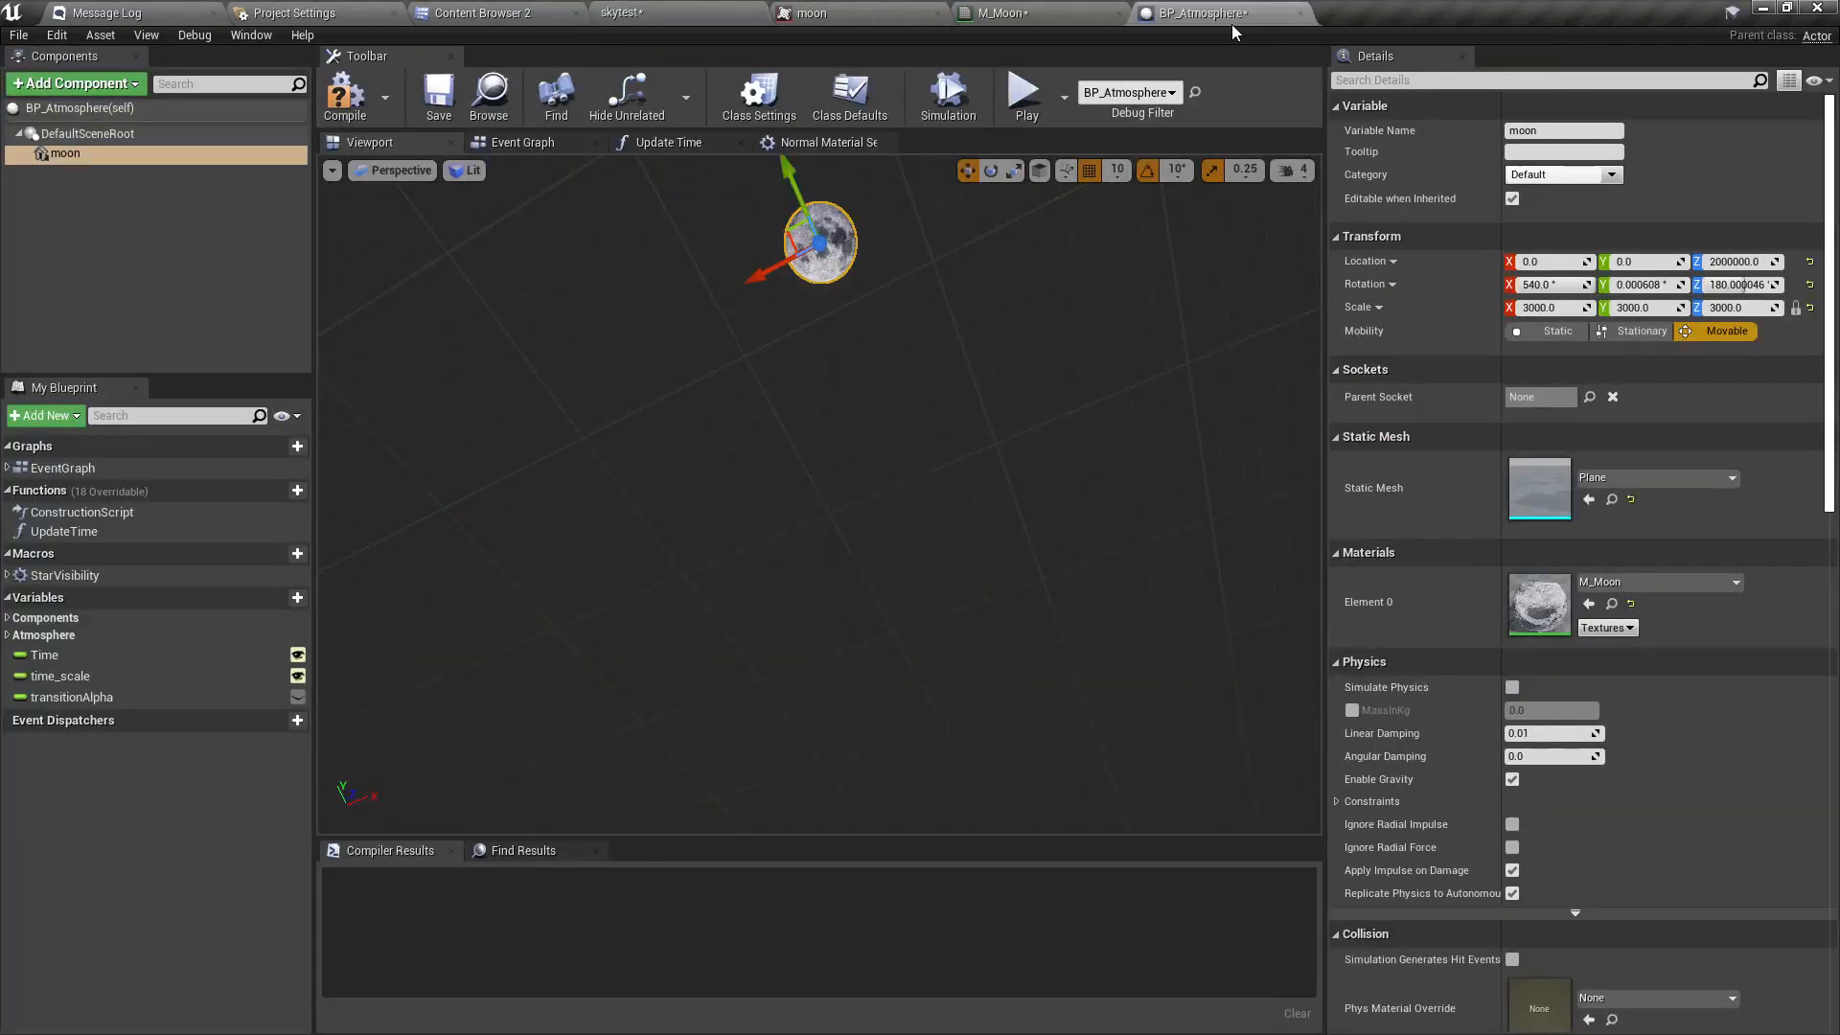
click(76, 136)
key(ctrl+v)
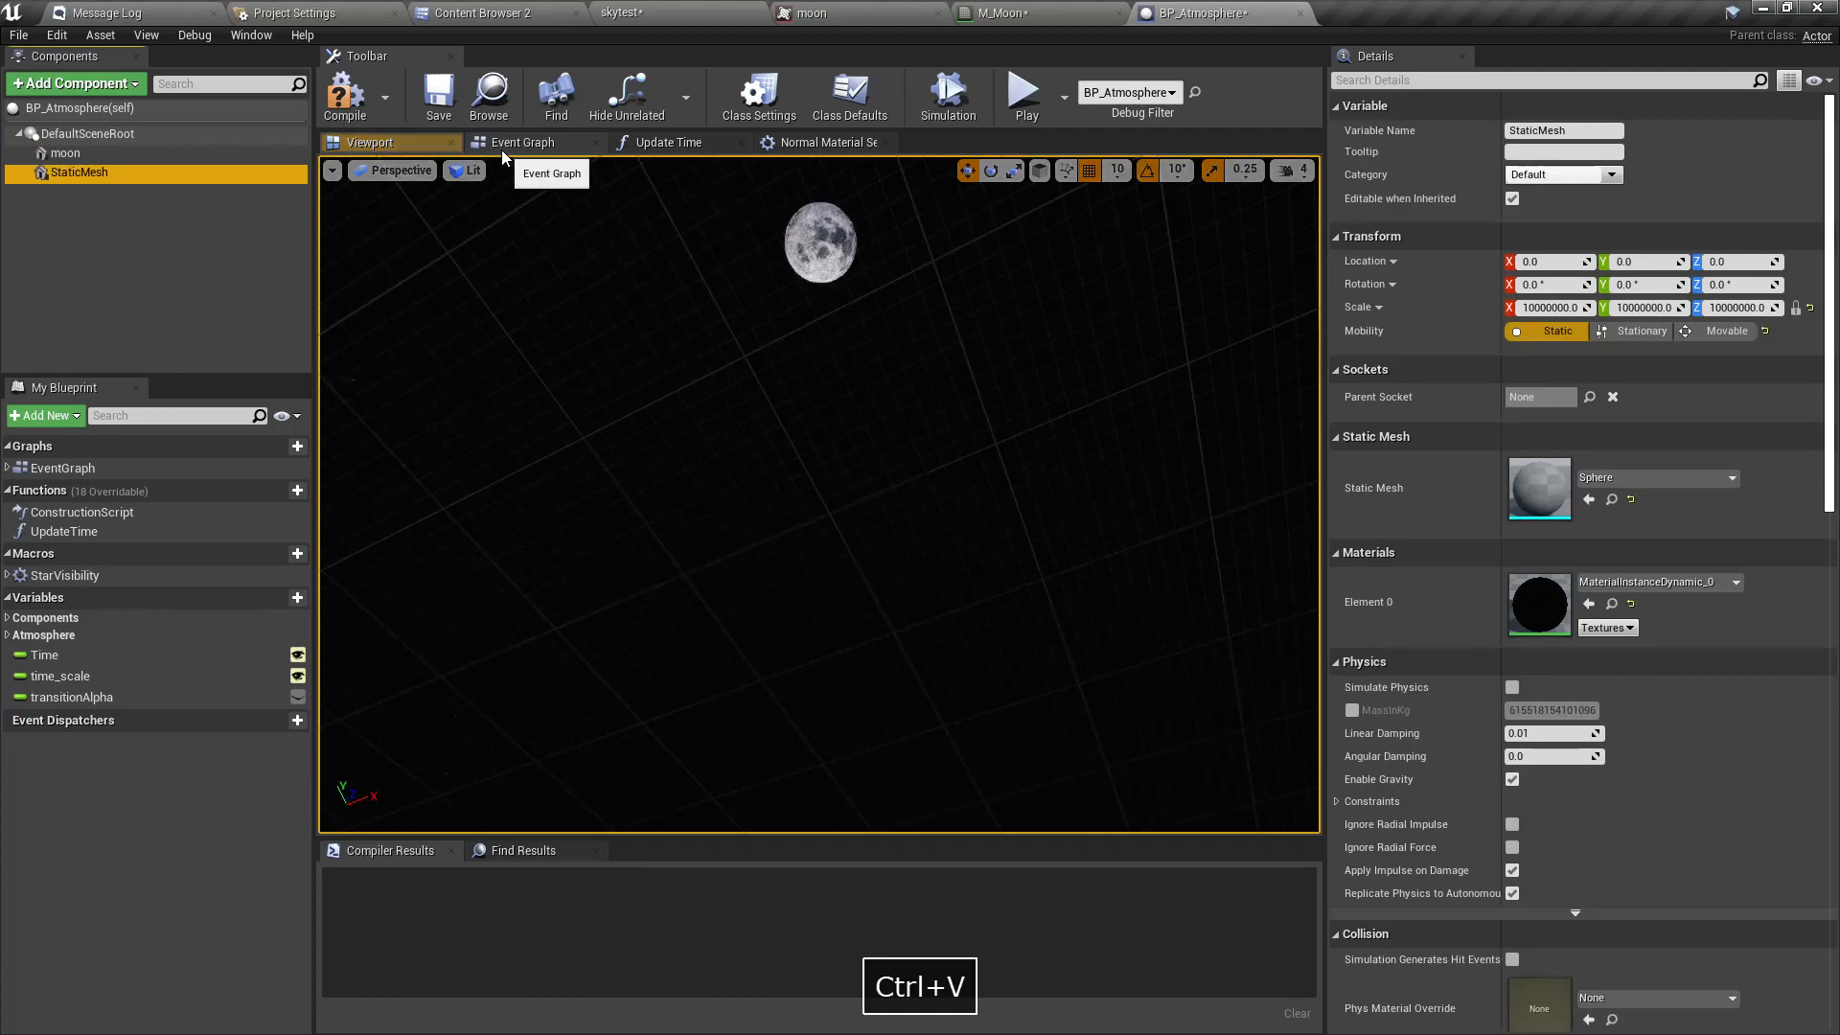
right_drag(820, 494, 705, 742)
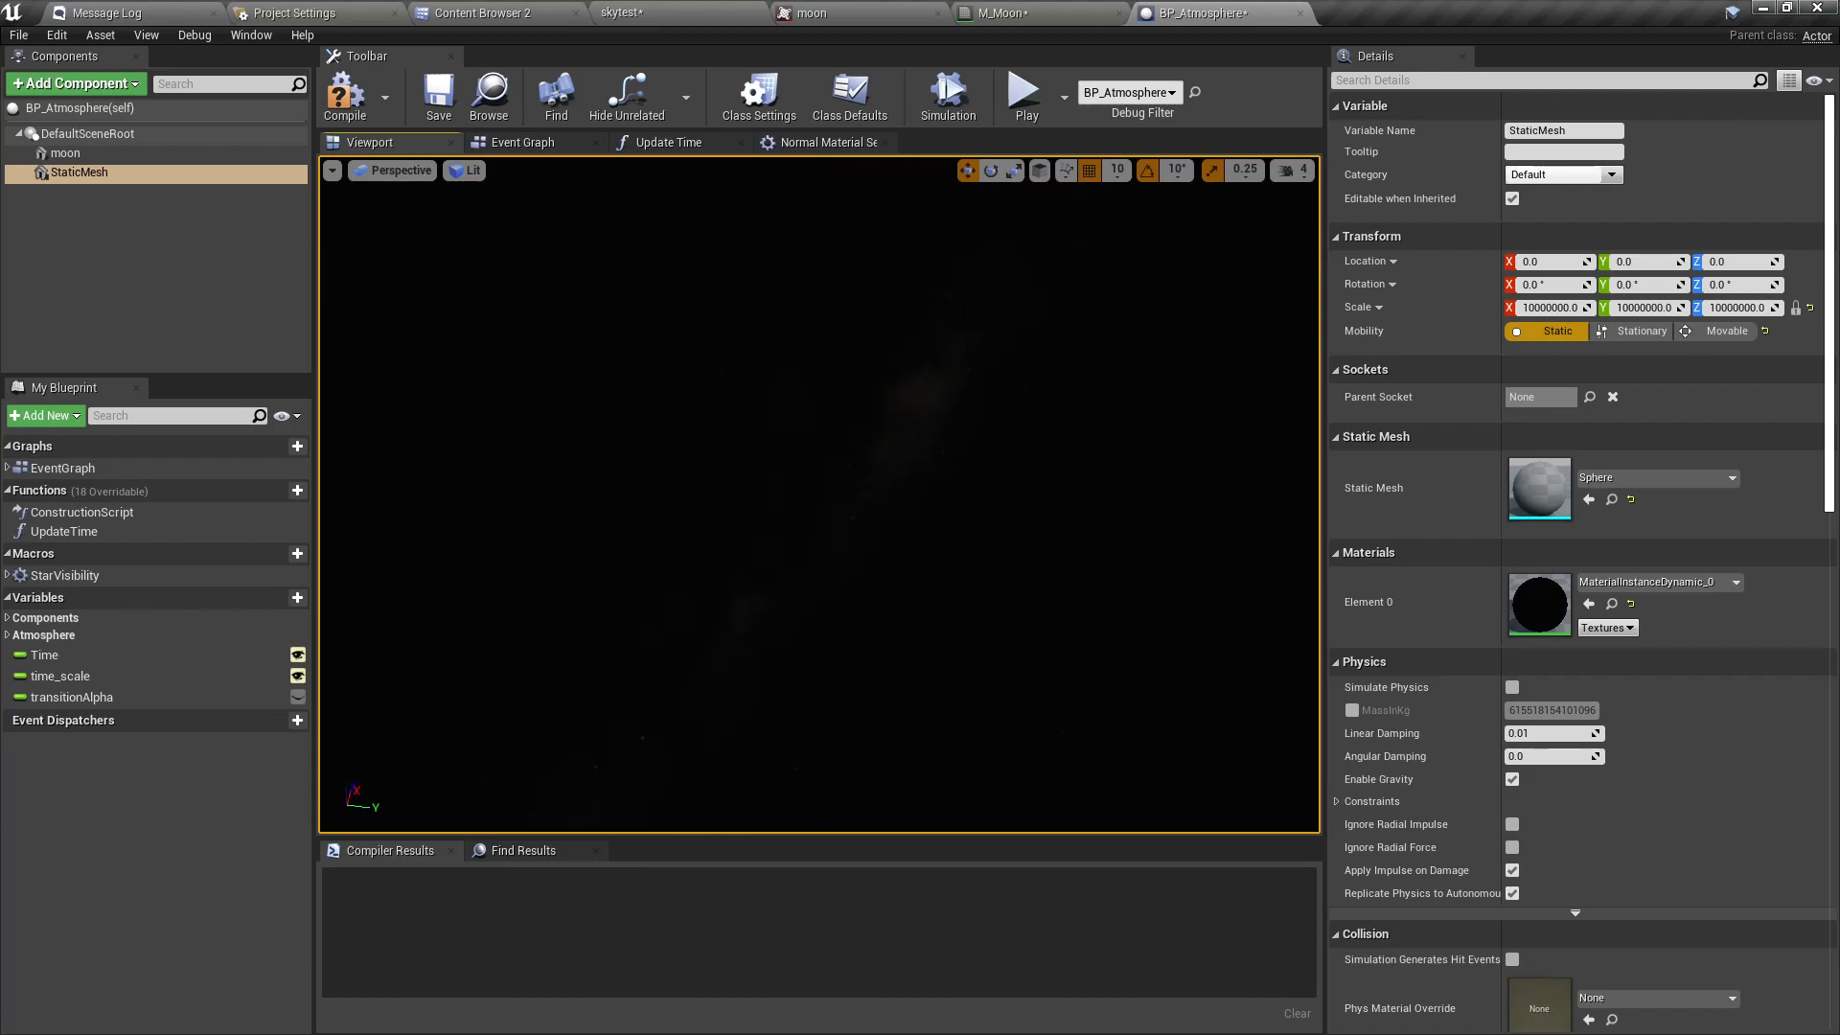
Find the references to the starSphere variable and open its use in the Sun Rise Transition graph.
right_drag(704, 742, 714, 724)
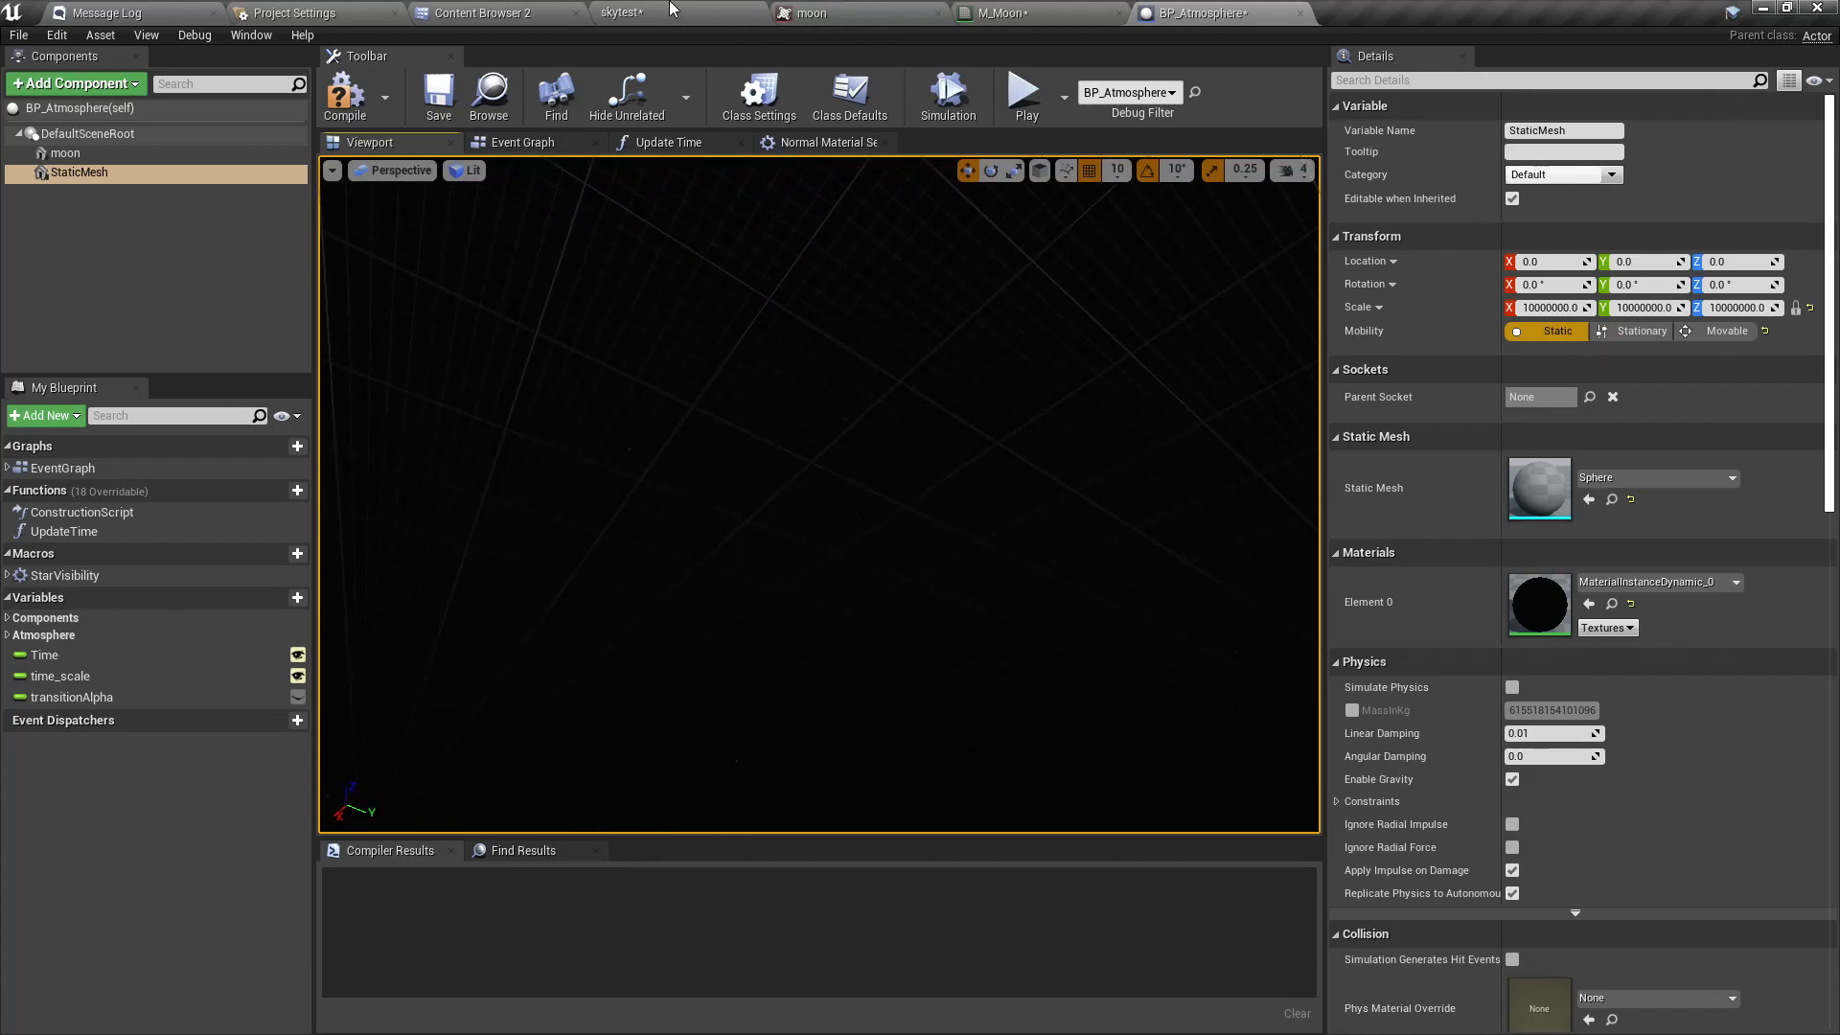
click(11, 640)
click(240, 721)
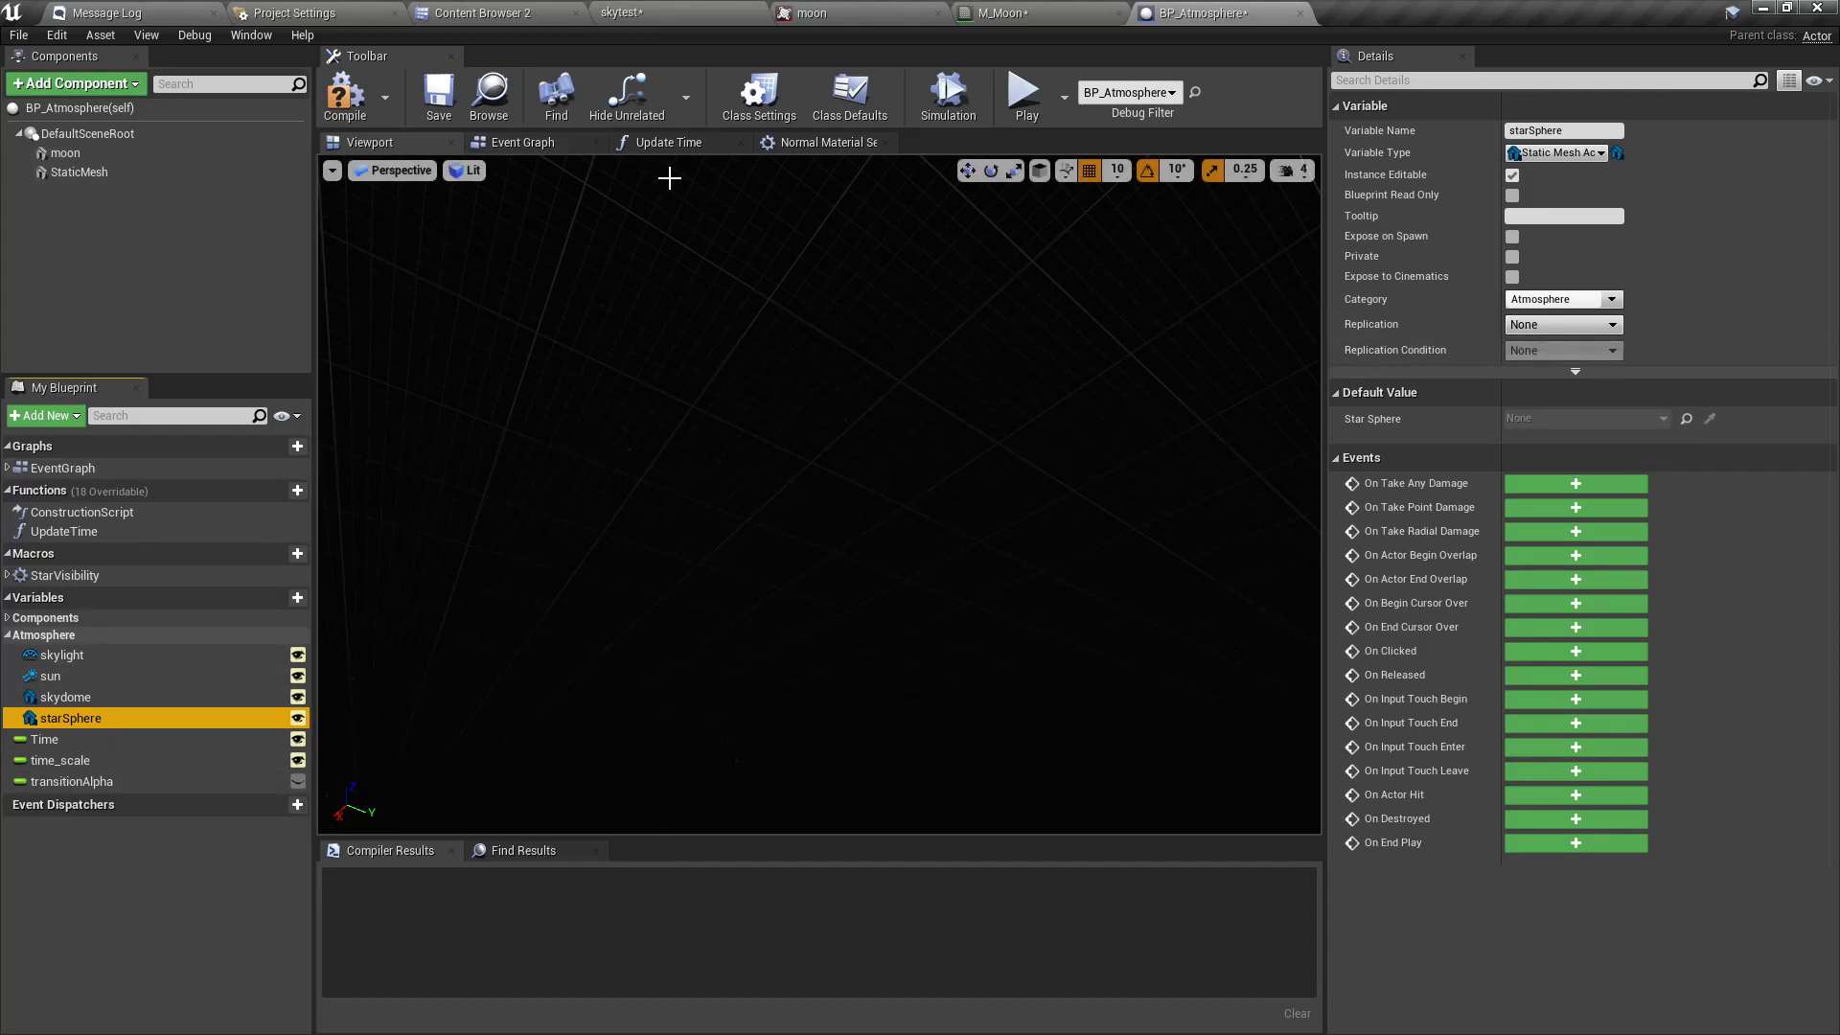
click(513, 143)
right_drag(452, 721, 549, 704)
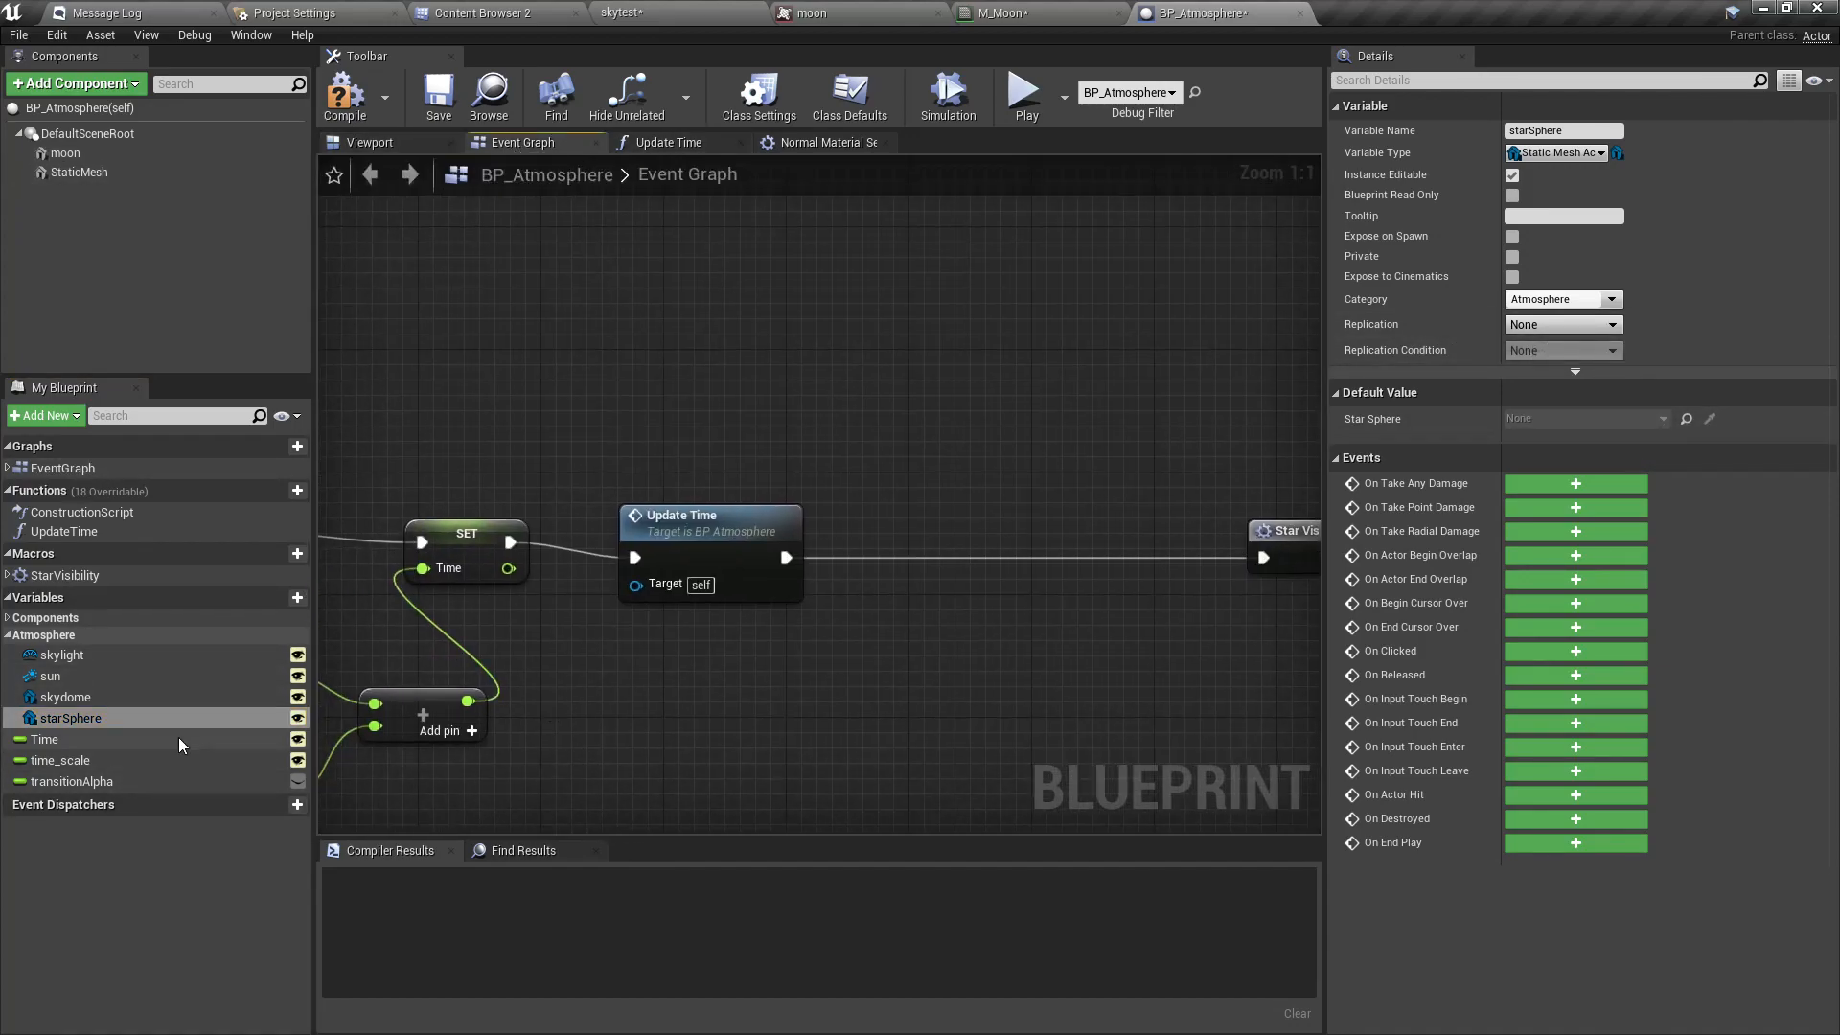
right_click(62, 720)
click(158, 752)
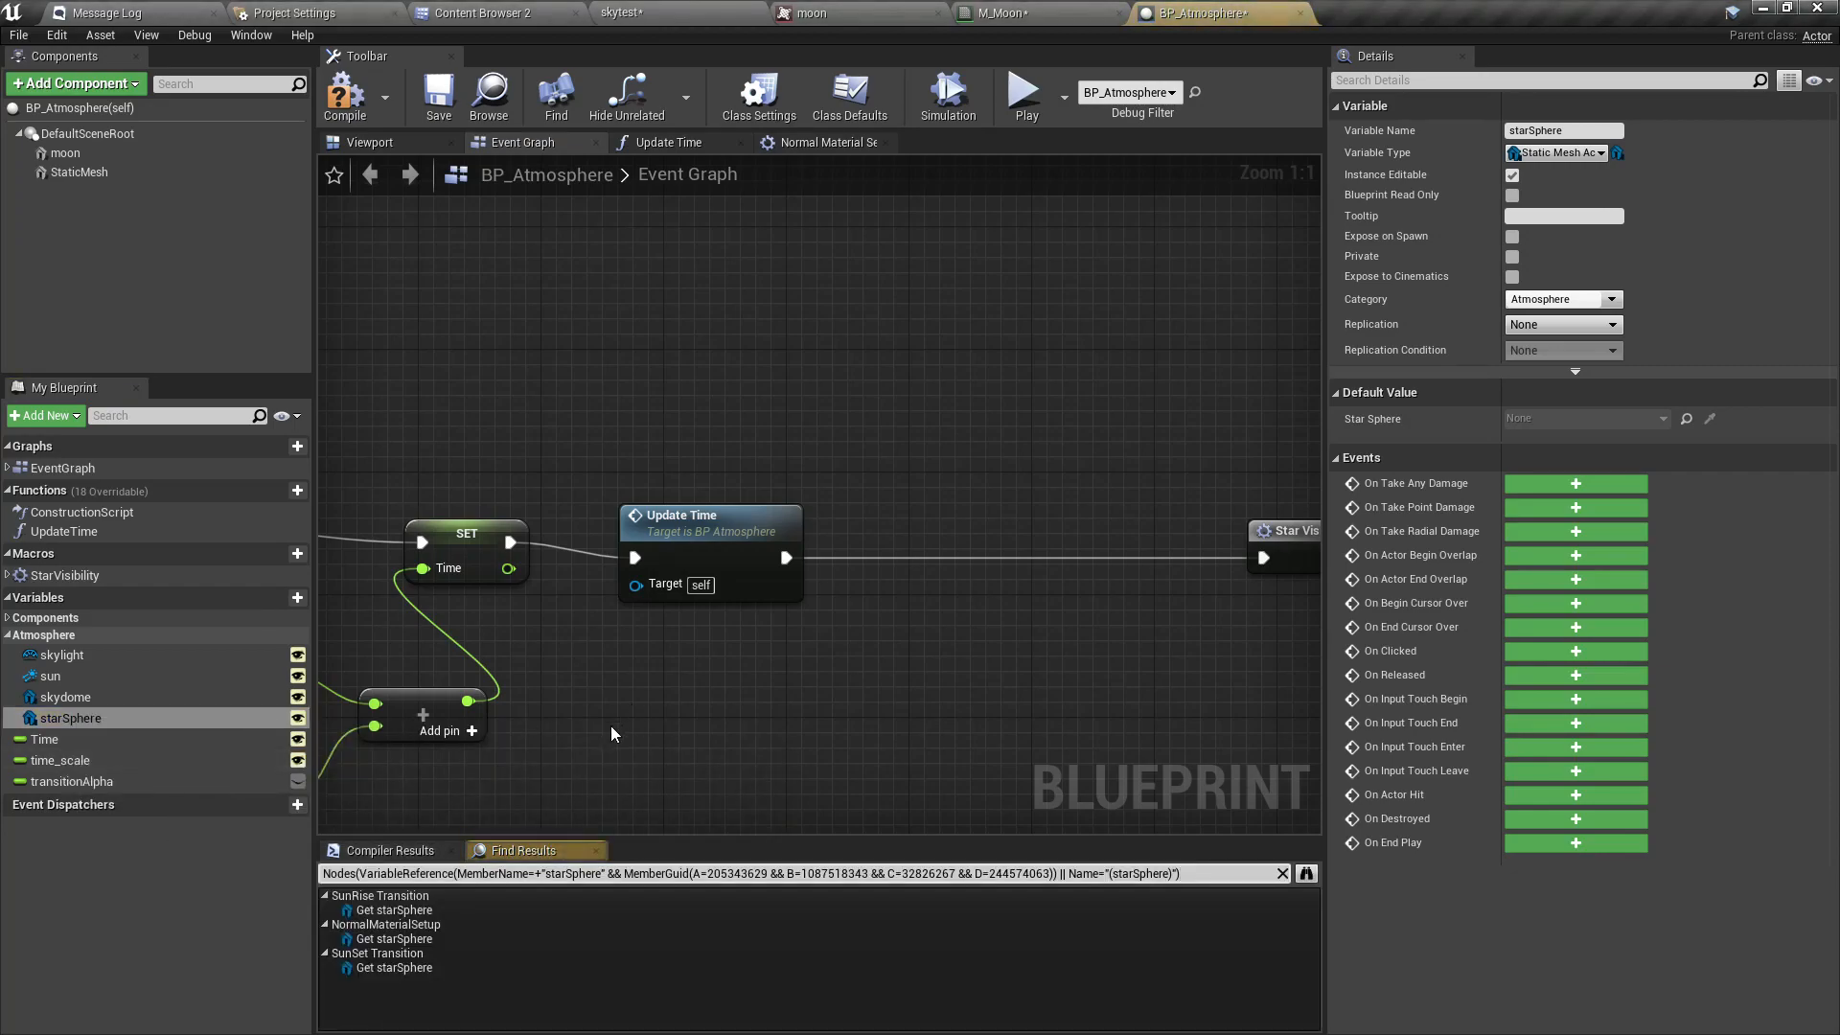
click(391, 910)
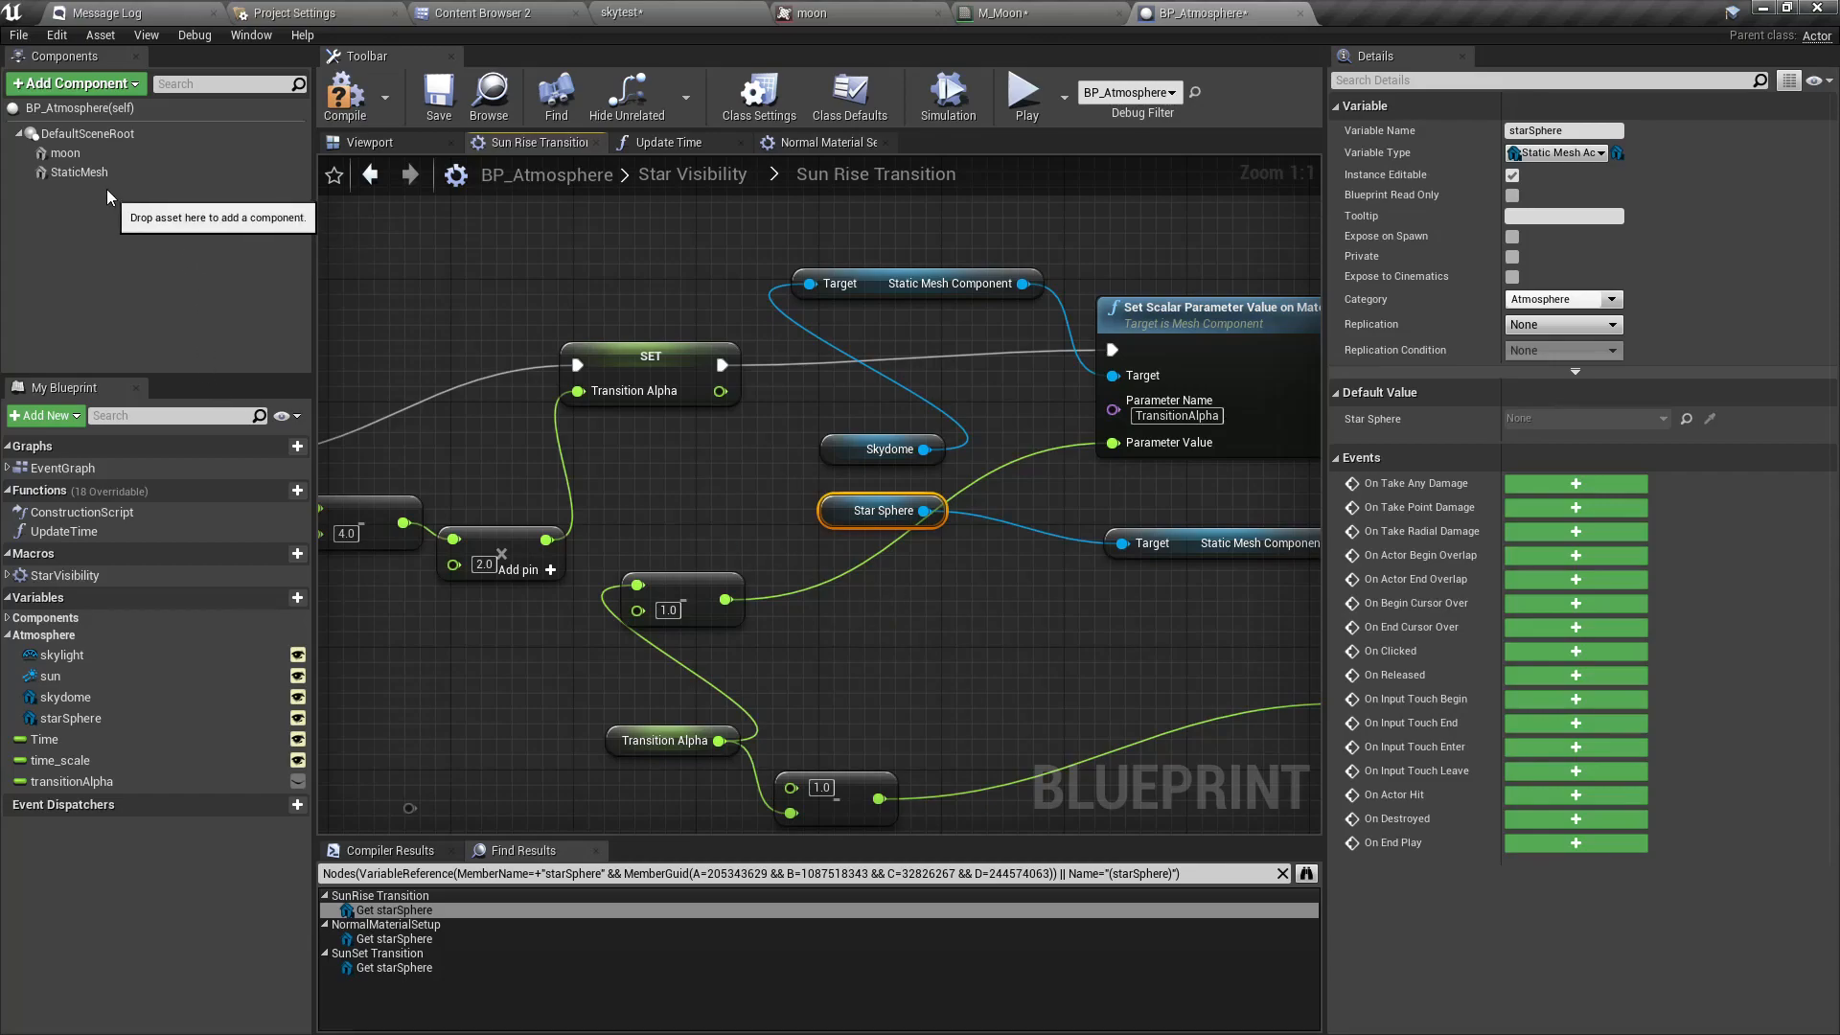
Rename the pasted StaticMesh component to stars.
click(82, 173)
key(F2)
text(st)
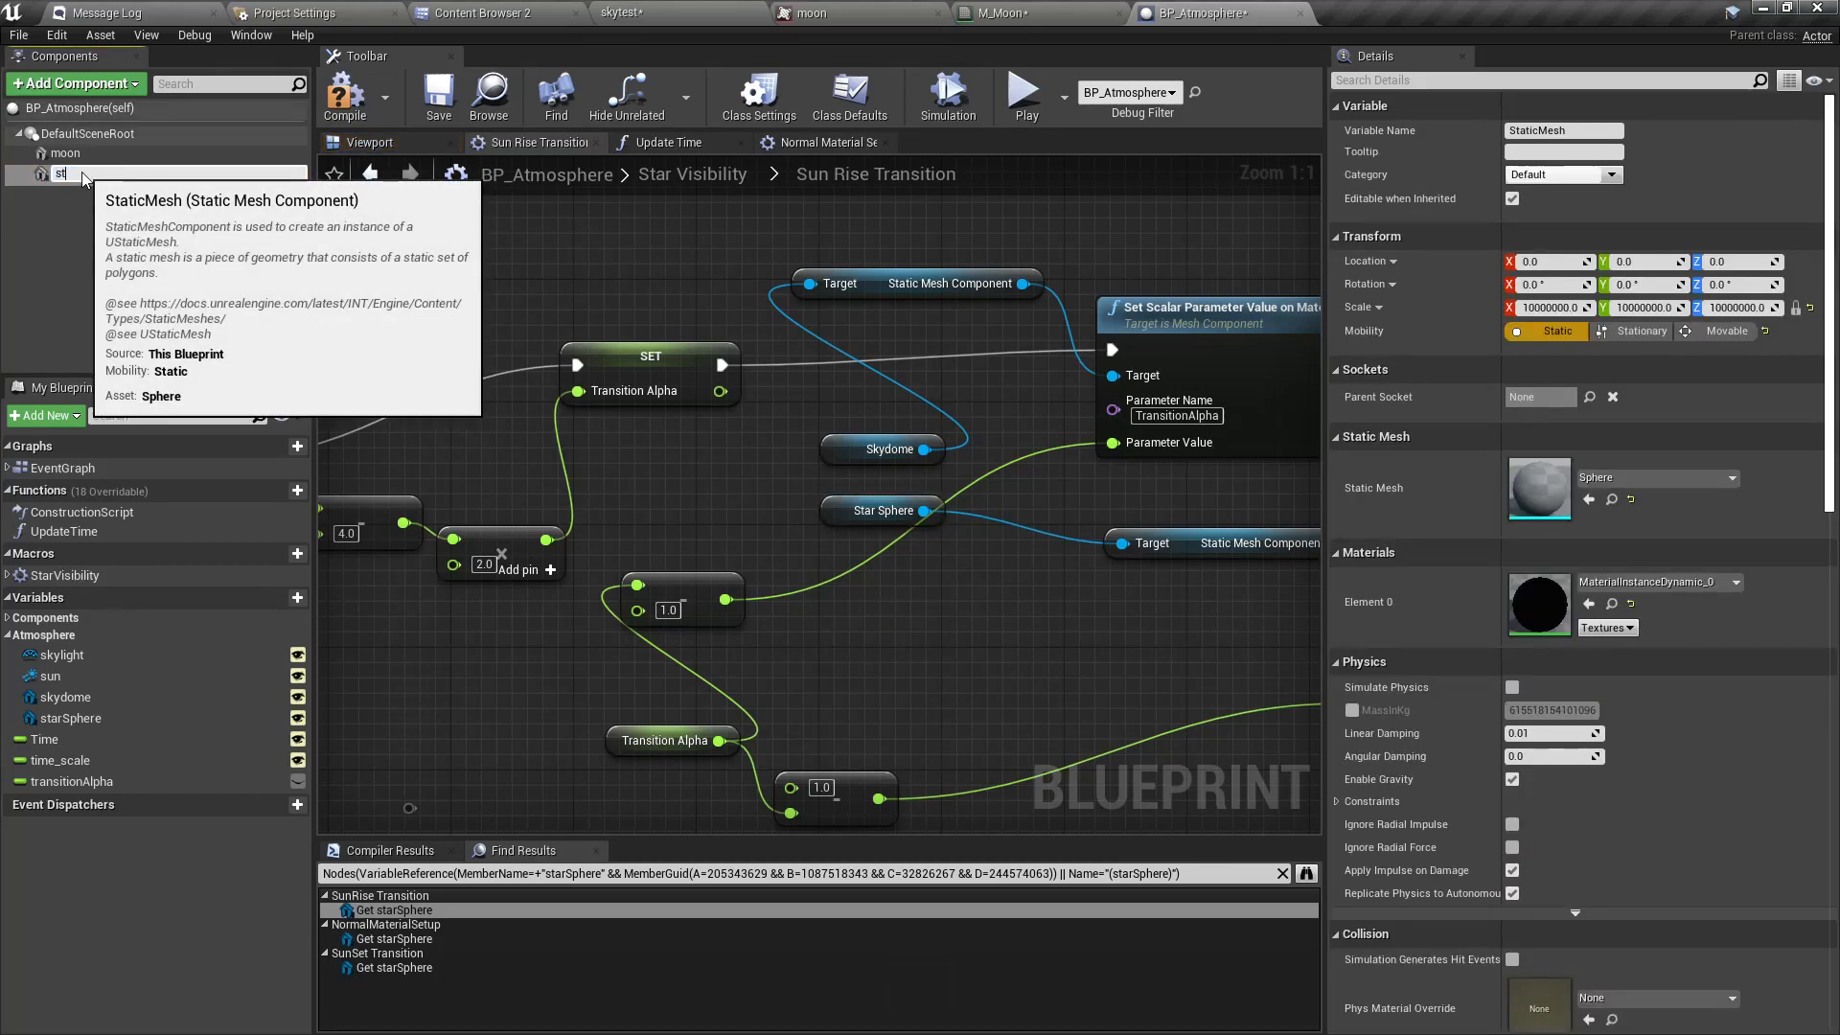
text(ars)
key(Return)
In Sun Rise Transition, wire a Stars reference into the second Set Scalar Parameter Value node's Target and delete the Star Sphere and its Static Mesh Component nodes.
drag(83, 170, 1119, 582)
right_drag(839, 625, 499, 657)
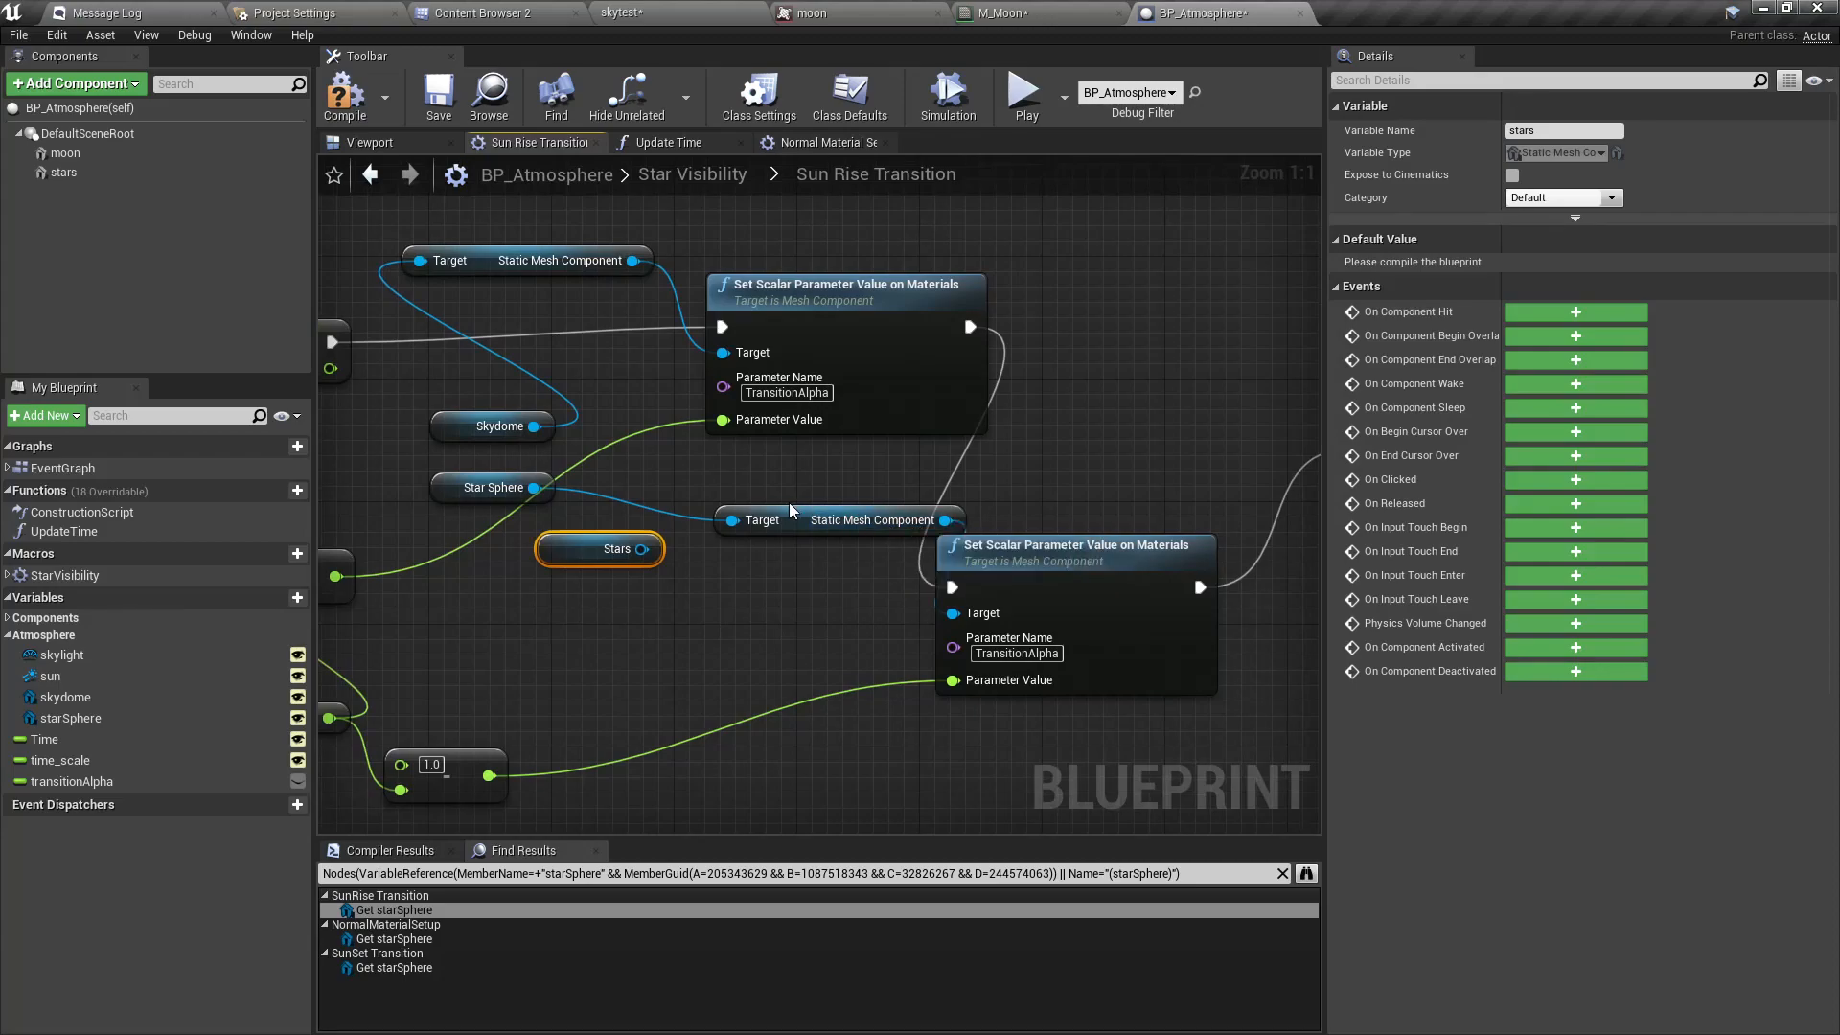
drag(795, 515, 964, 619)
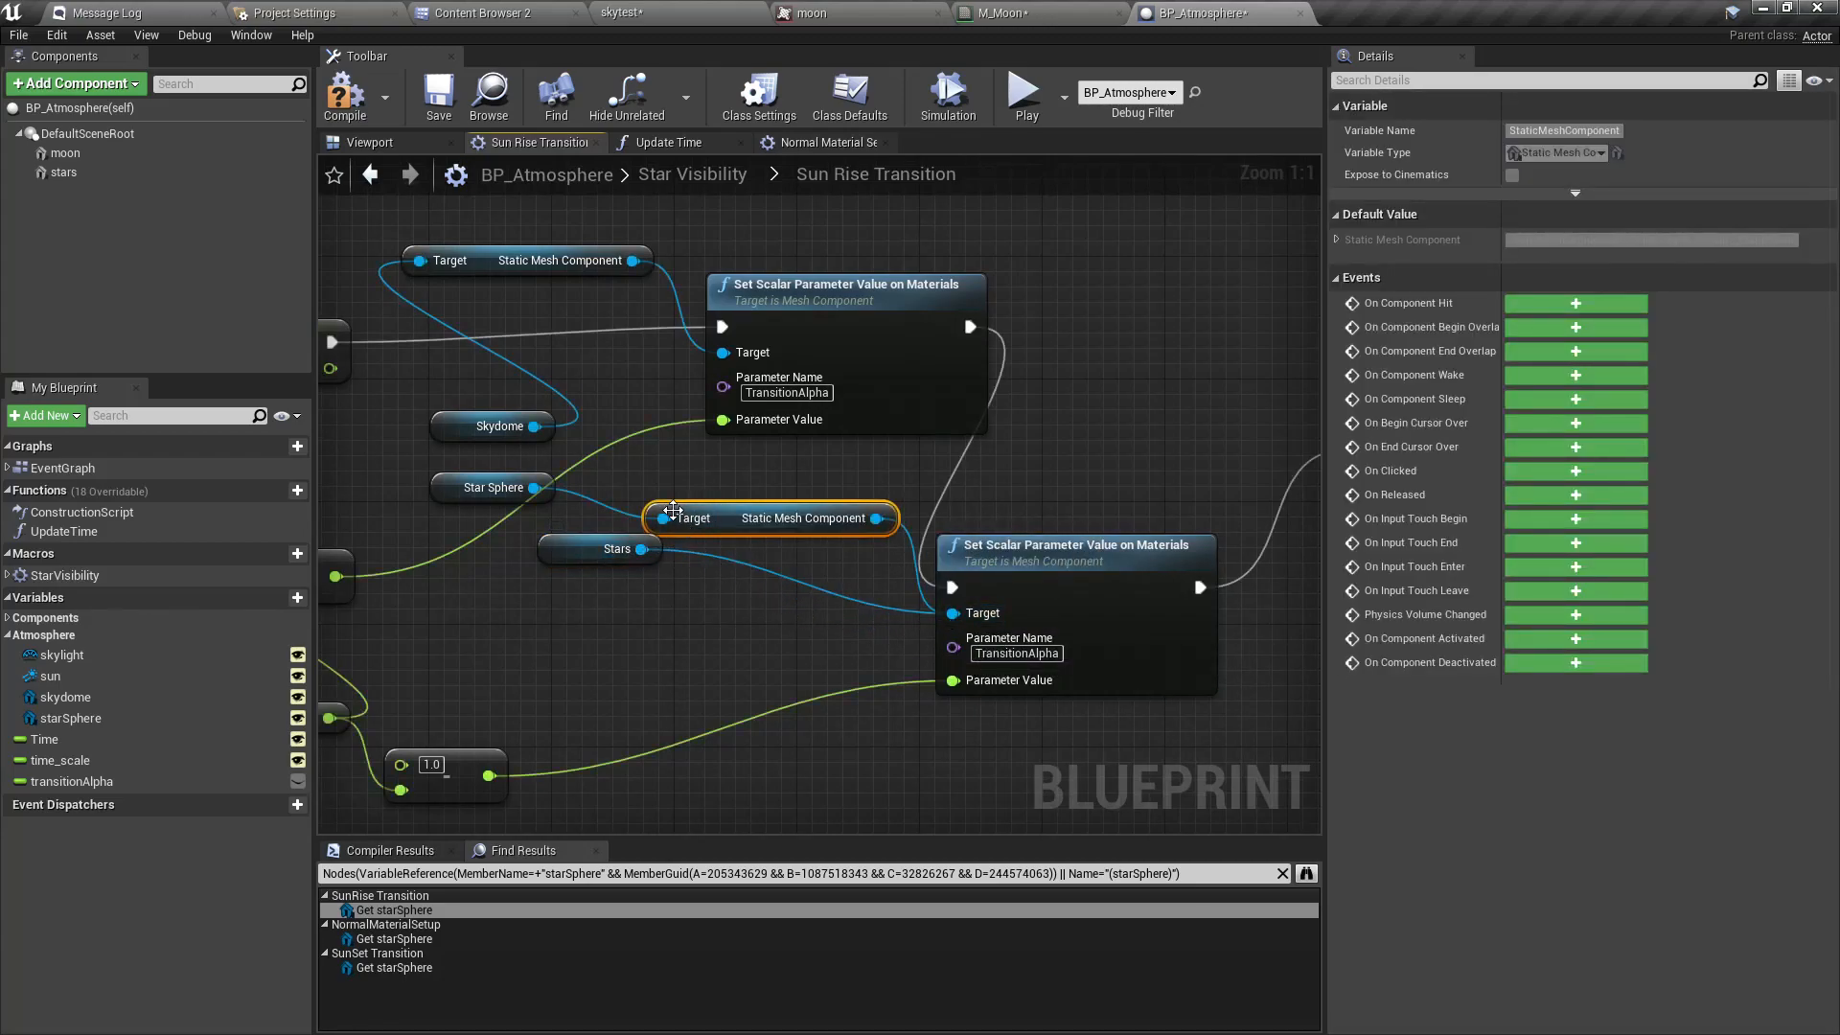
ctrl+click(479, 485)
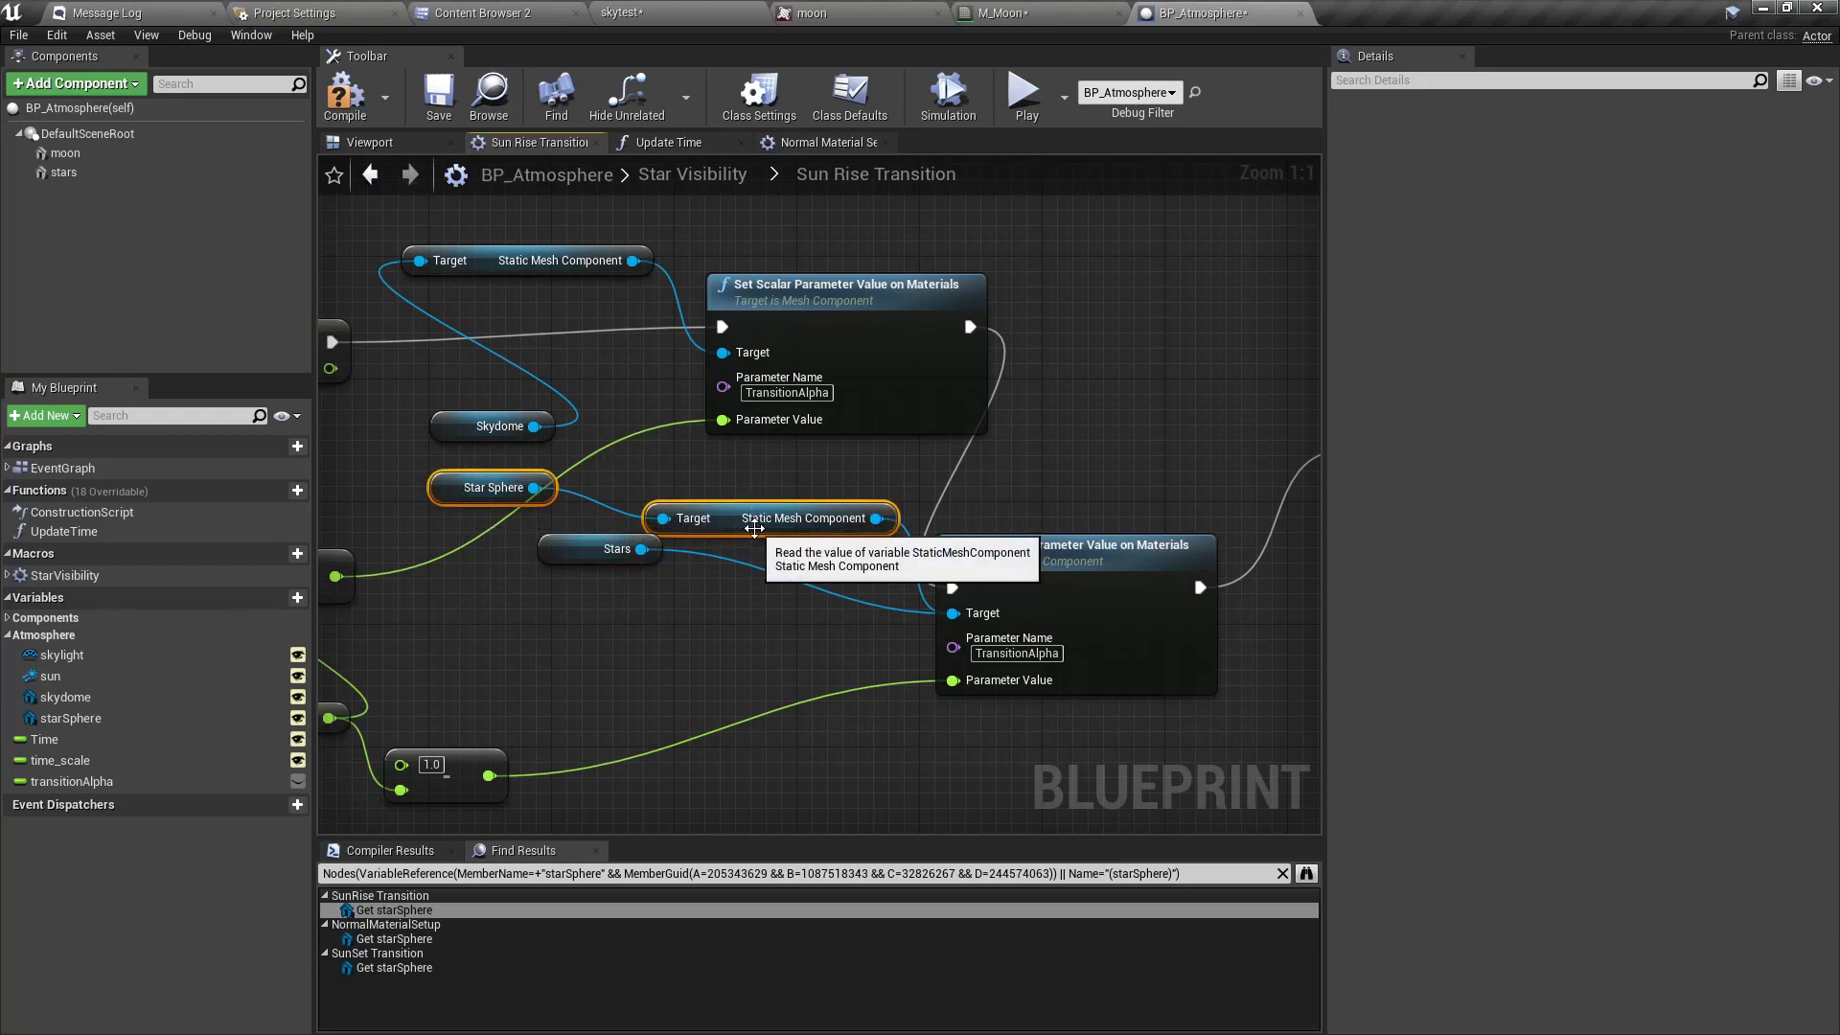
key(Delete)
Connect a Stars reference to the Target of the second Set Scalar Parameter Value node in Normal Material Setup and in Sun Set Transition.
click(388, 939)
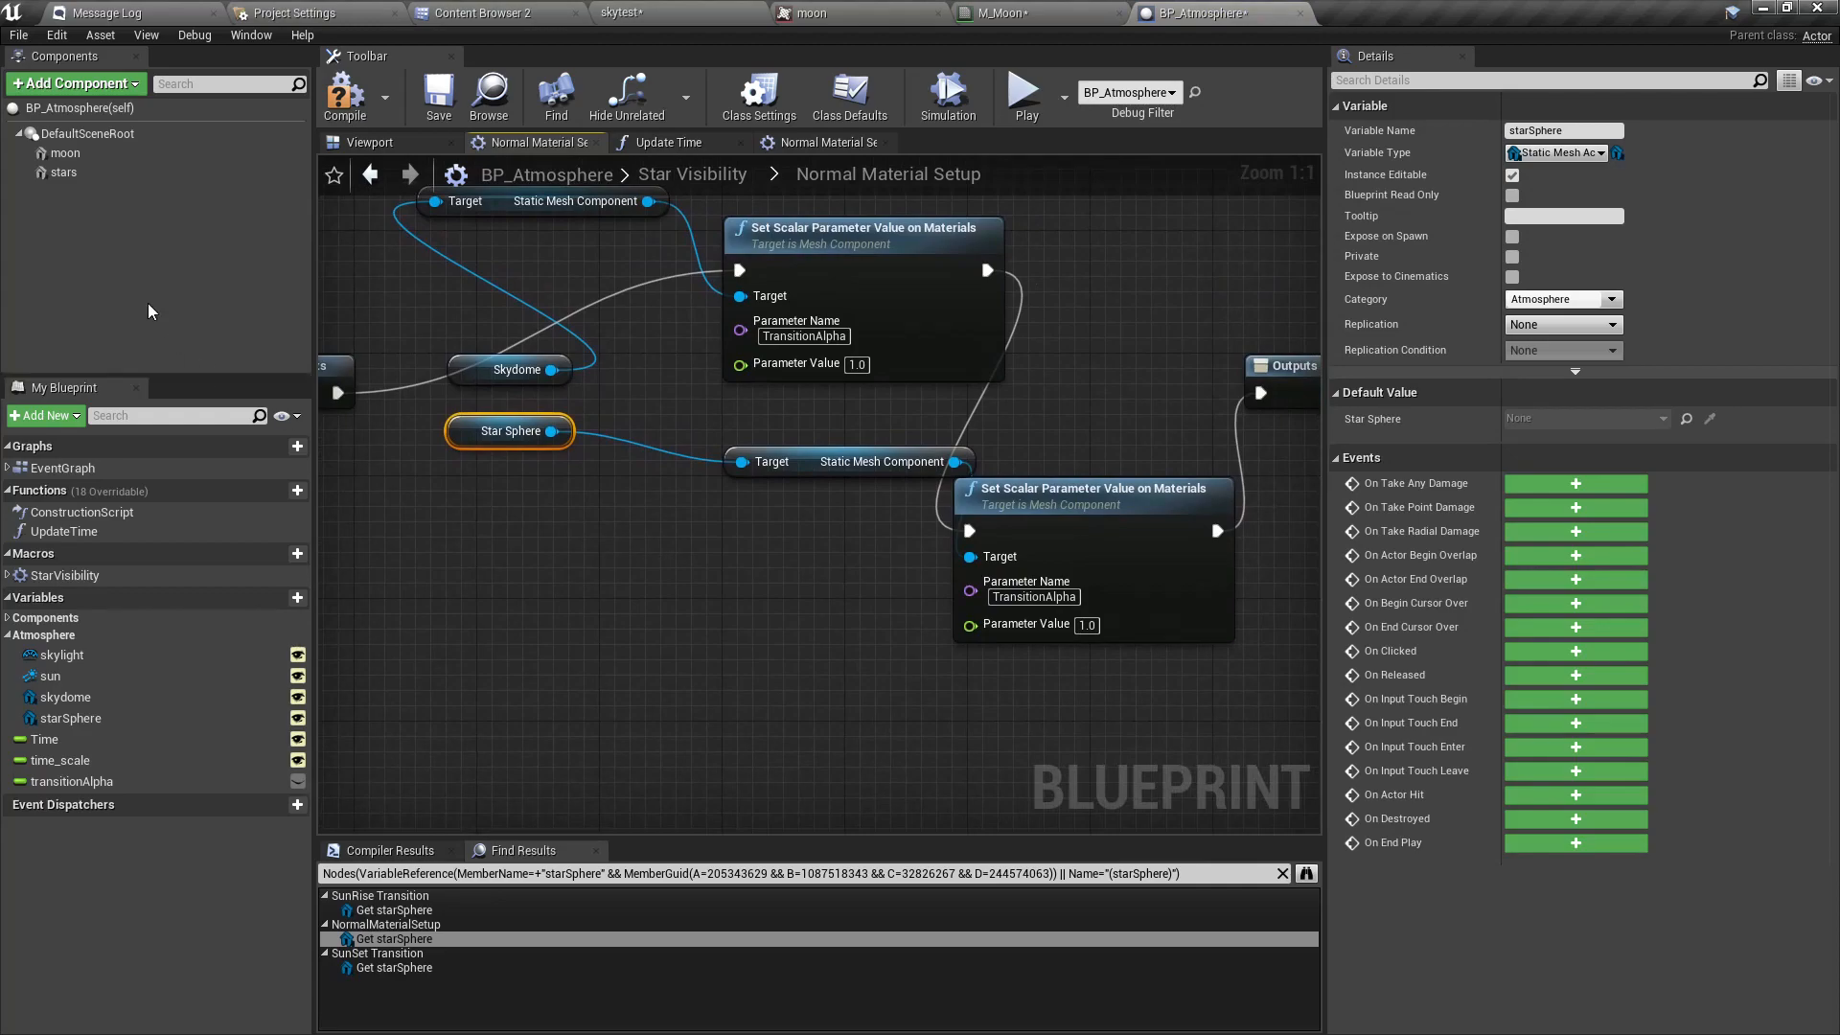
drag(68, 176, 1000, 564)
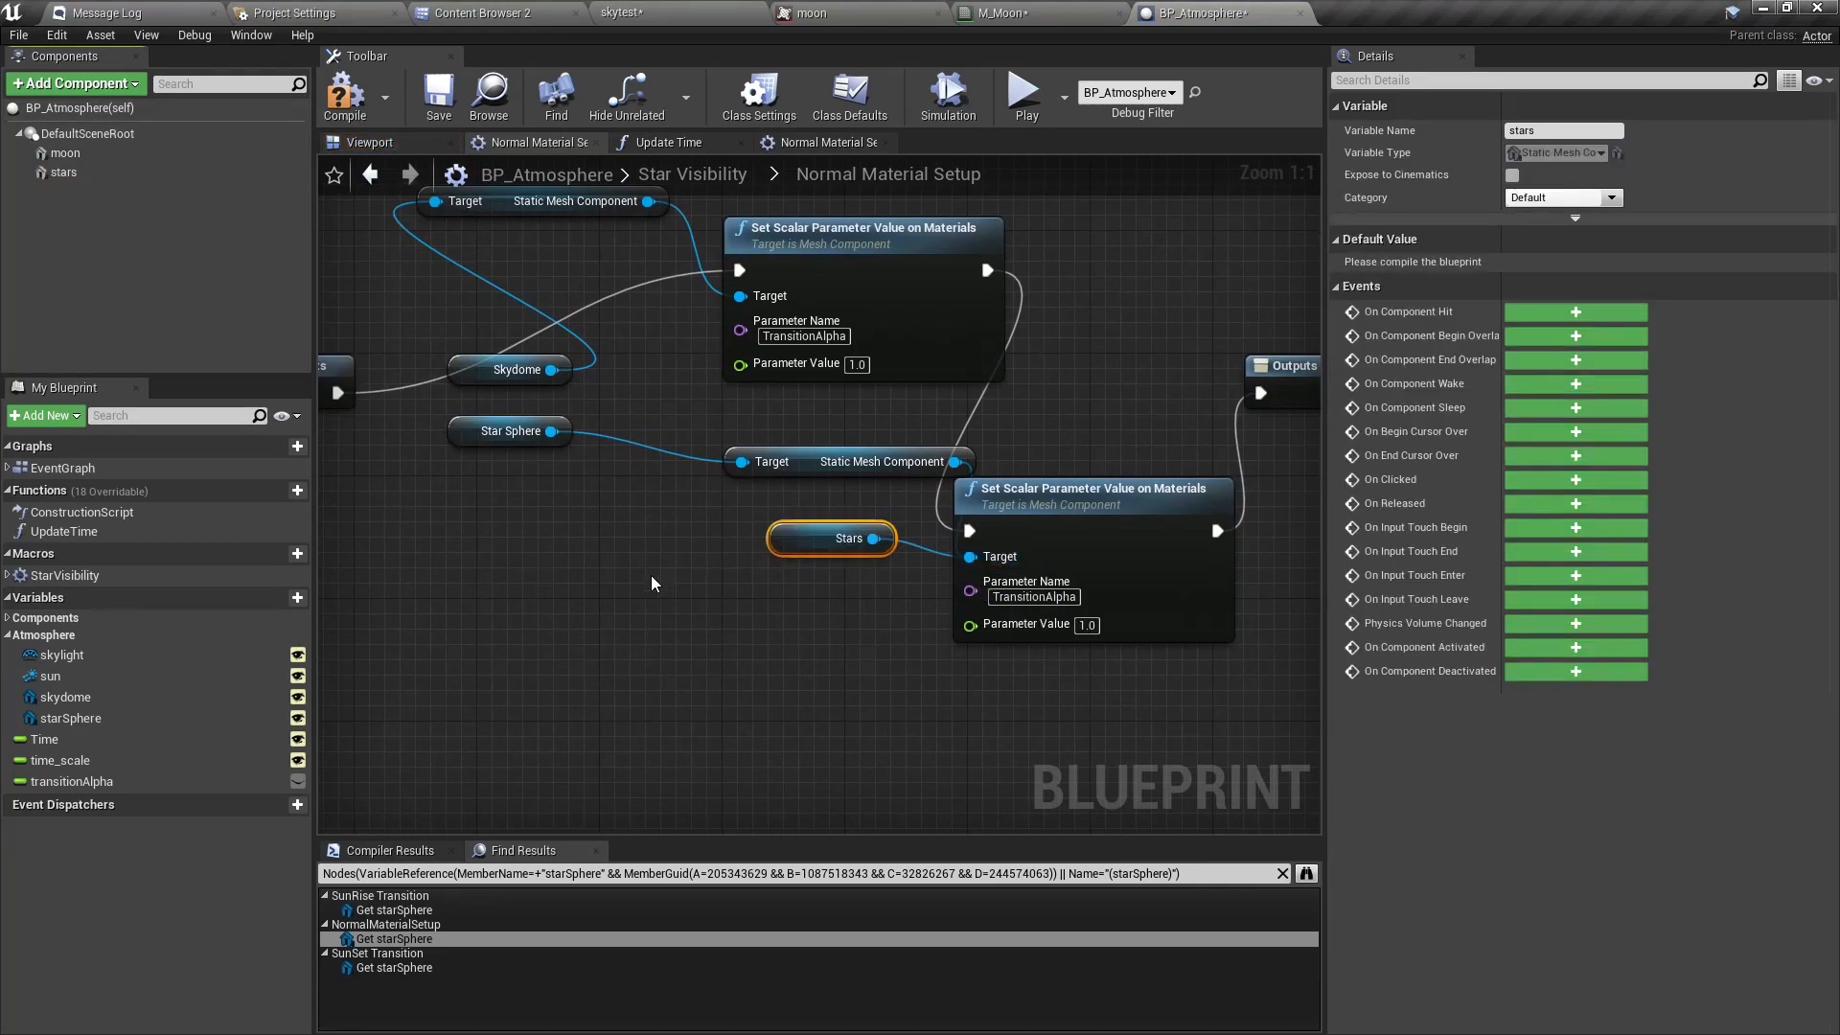
click(394, 967)
right_drag(882, 567, 369, 543)
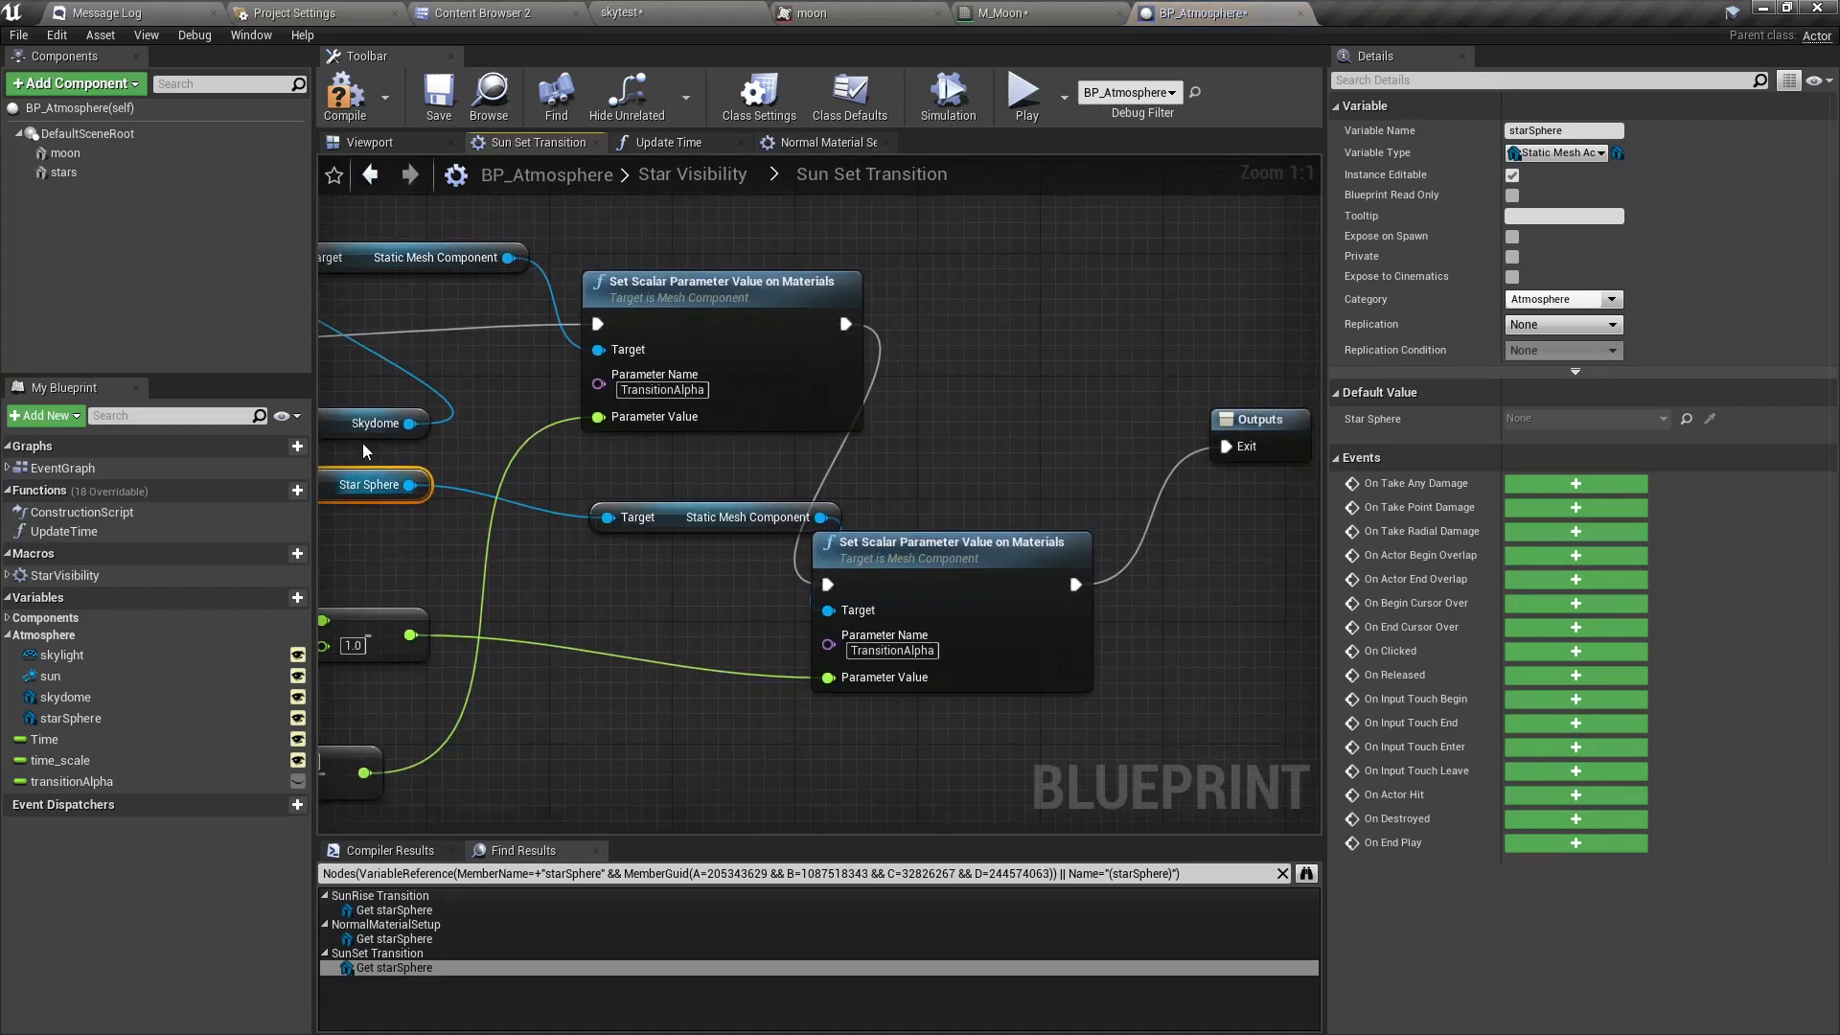
drag(63, 173, 830, 611)
Delete the Star Sphere nodes and their Static Mesh Component nodes from the Sun Set Transition and Normal Material Setup graphs.
right_drag(529, 506, 638, 505)
click(527, 474)
ctrl+click(824, 515)
key(Delete)
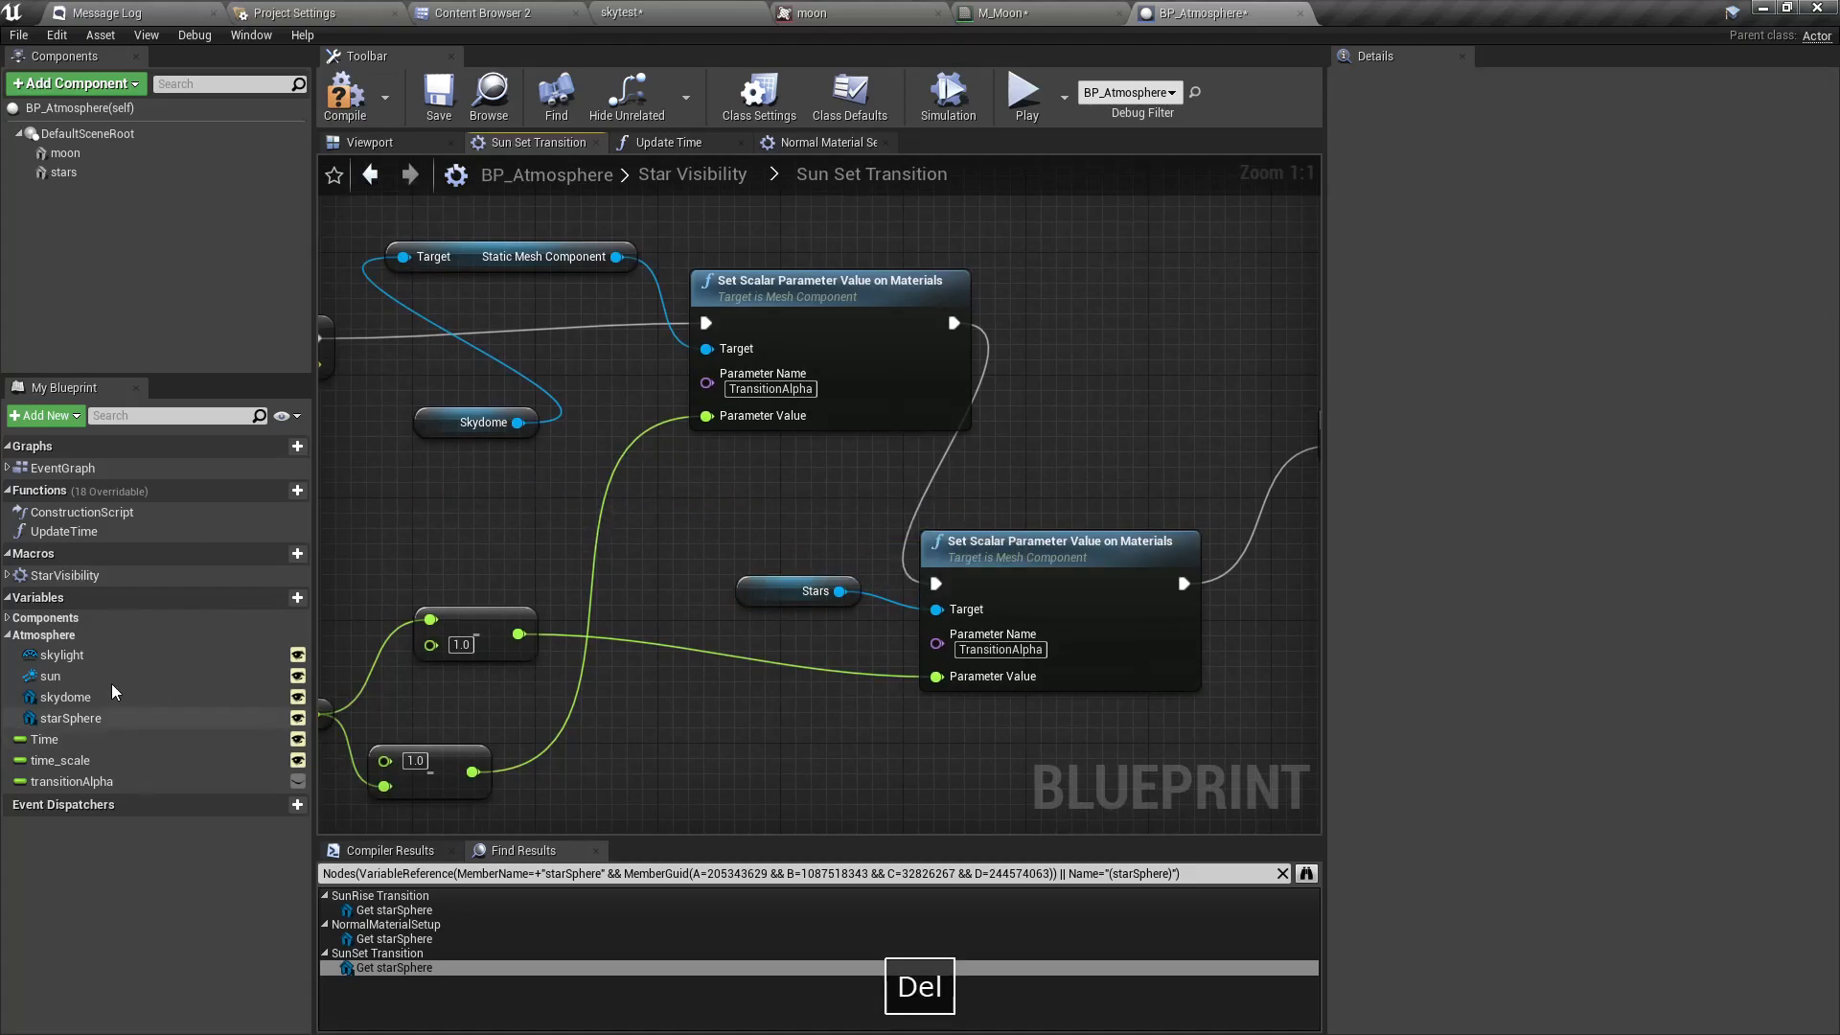
click(407, 938)
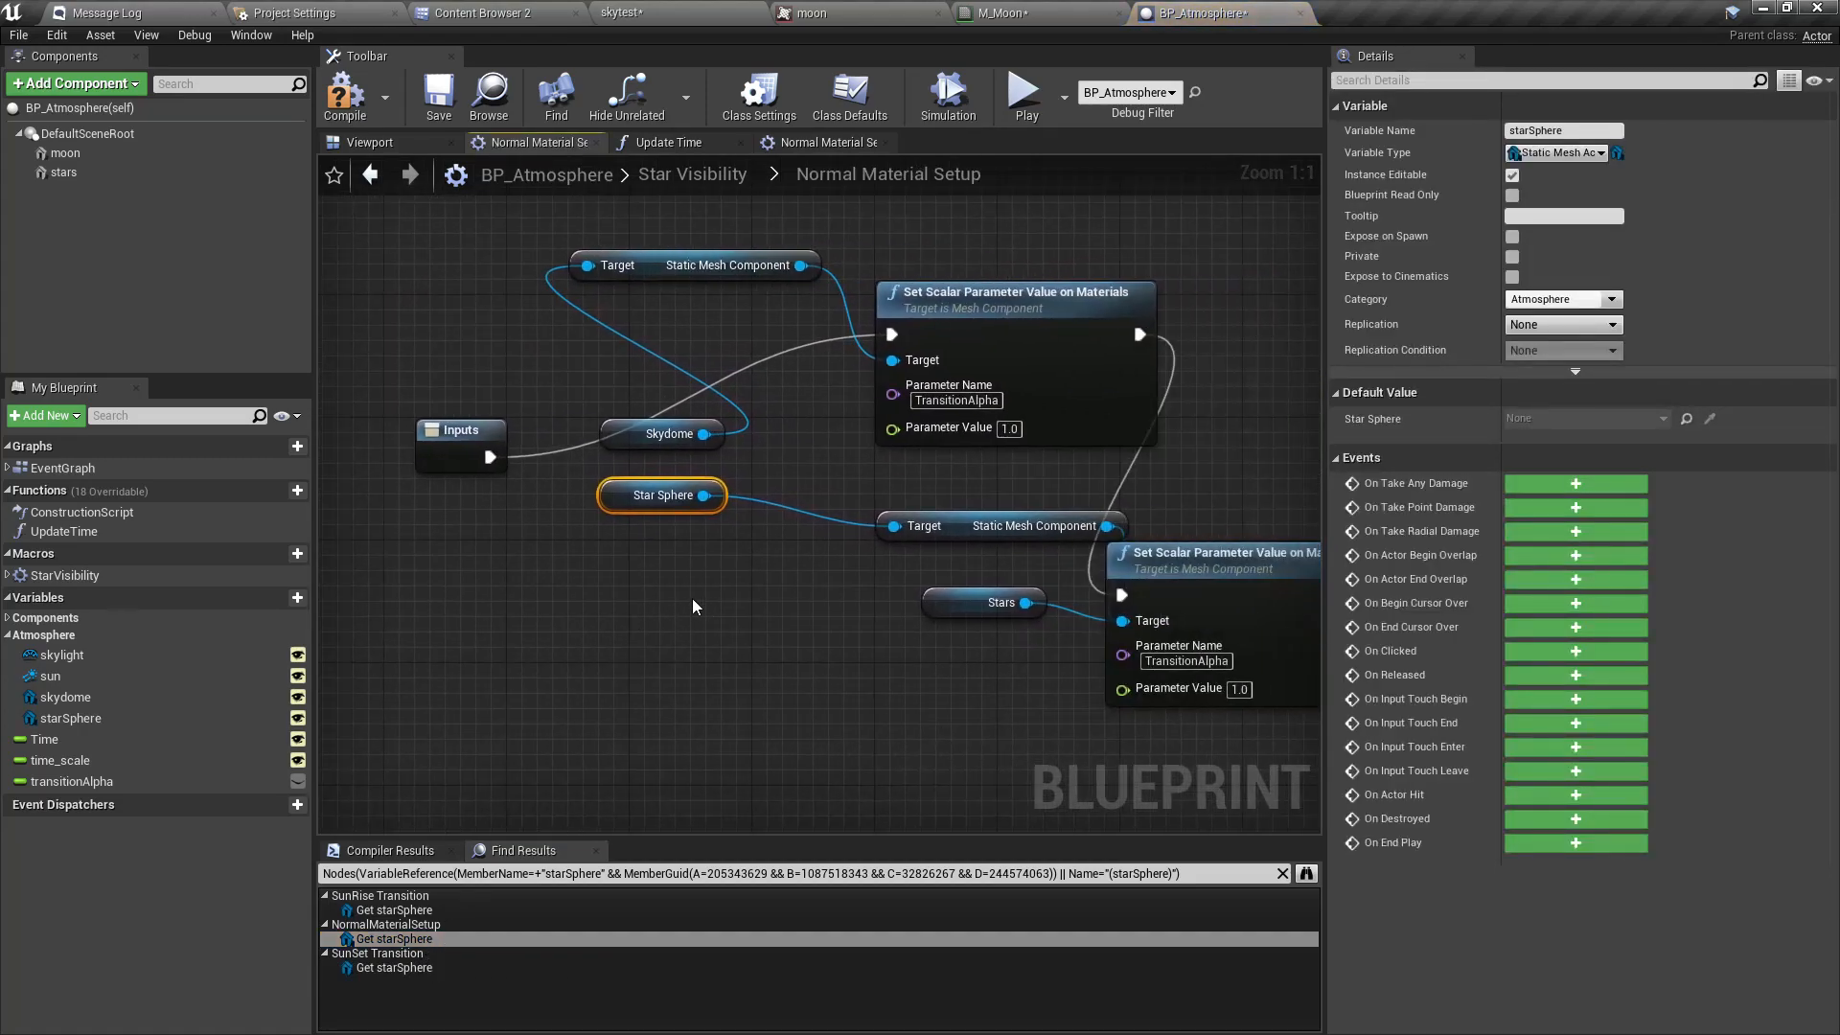
ctrl+click(918, 527)
key(Delete)
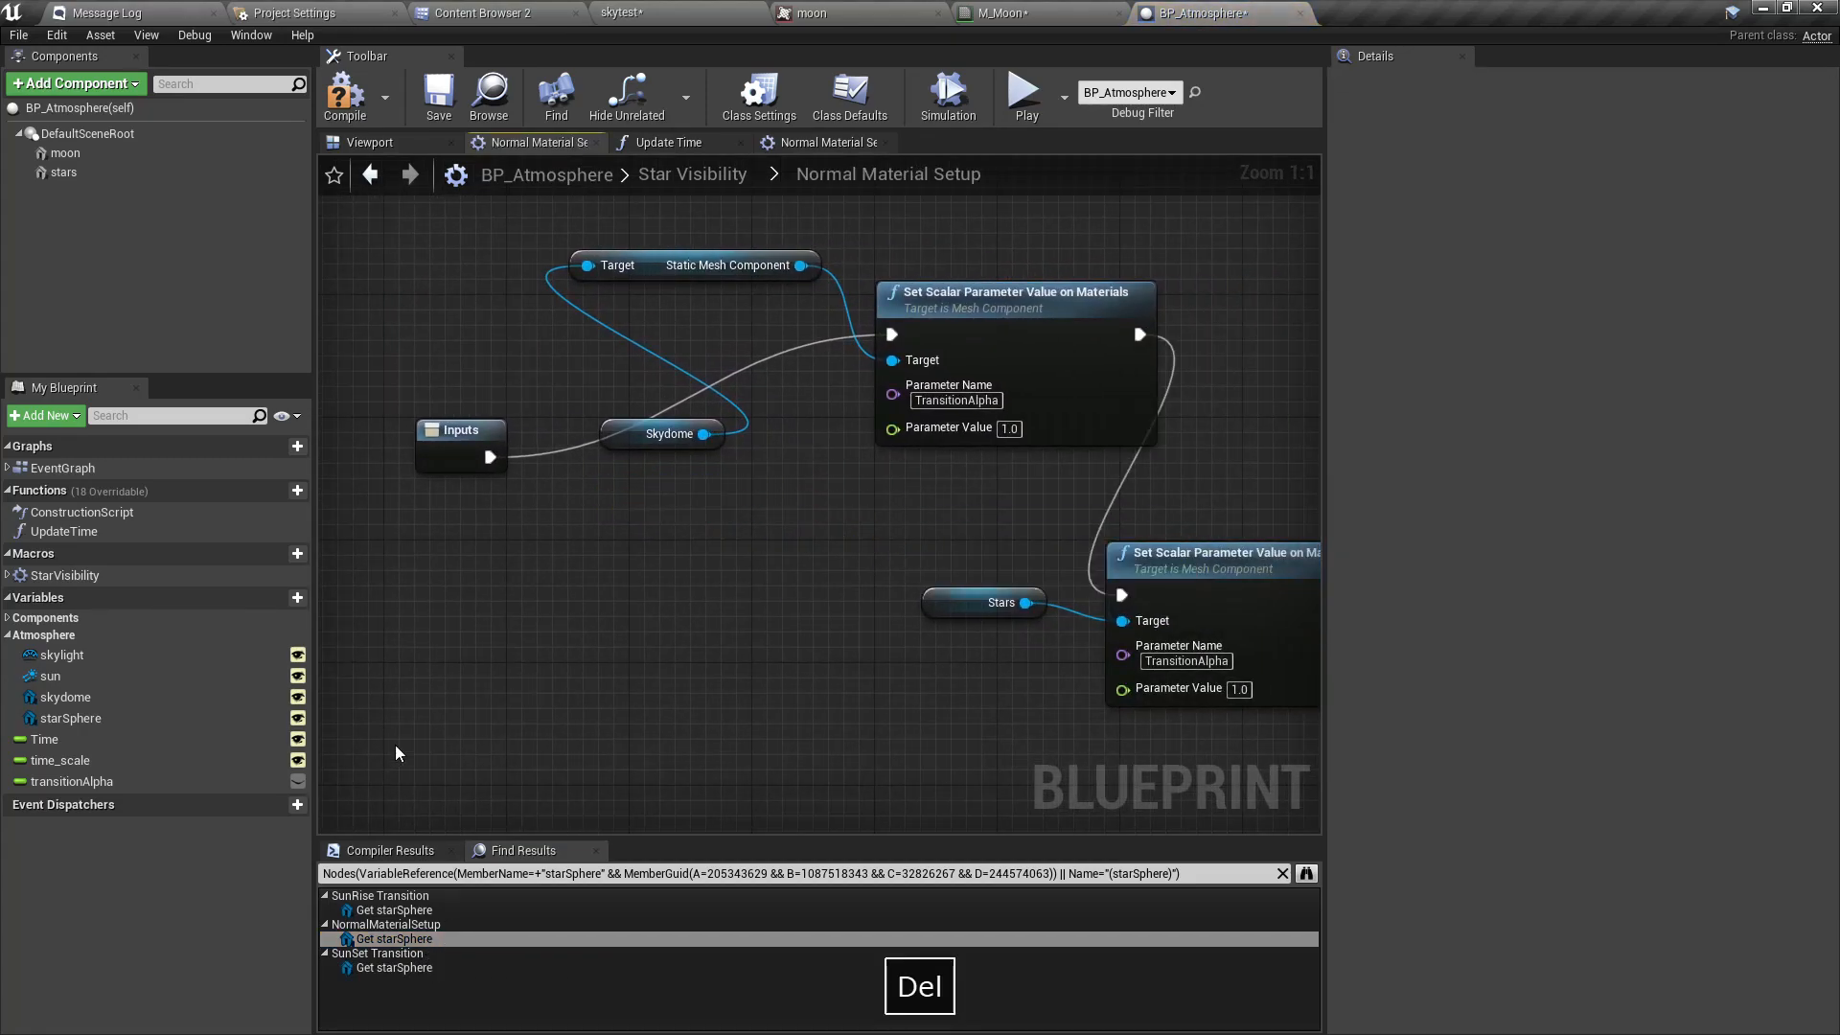
Delete the starSphere variable from the blueprint and the star sphere actor from the skytest level.
click(113, 726)
key(Delete)
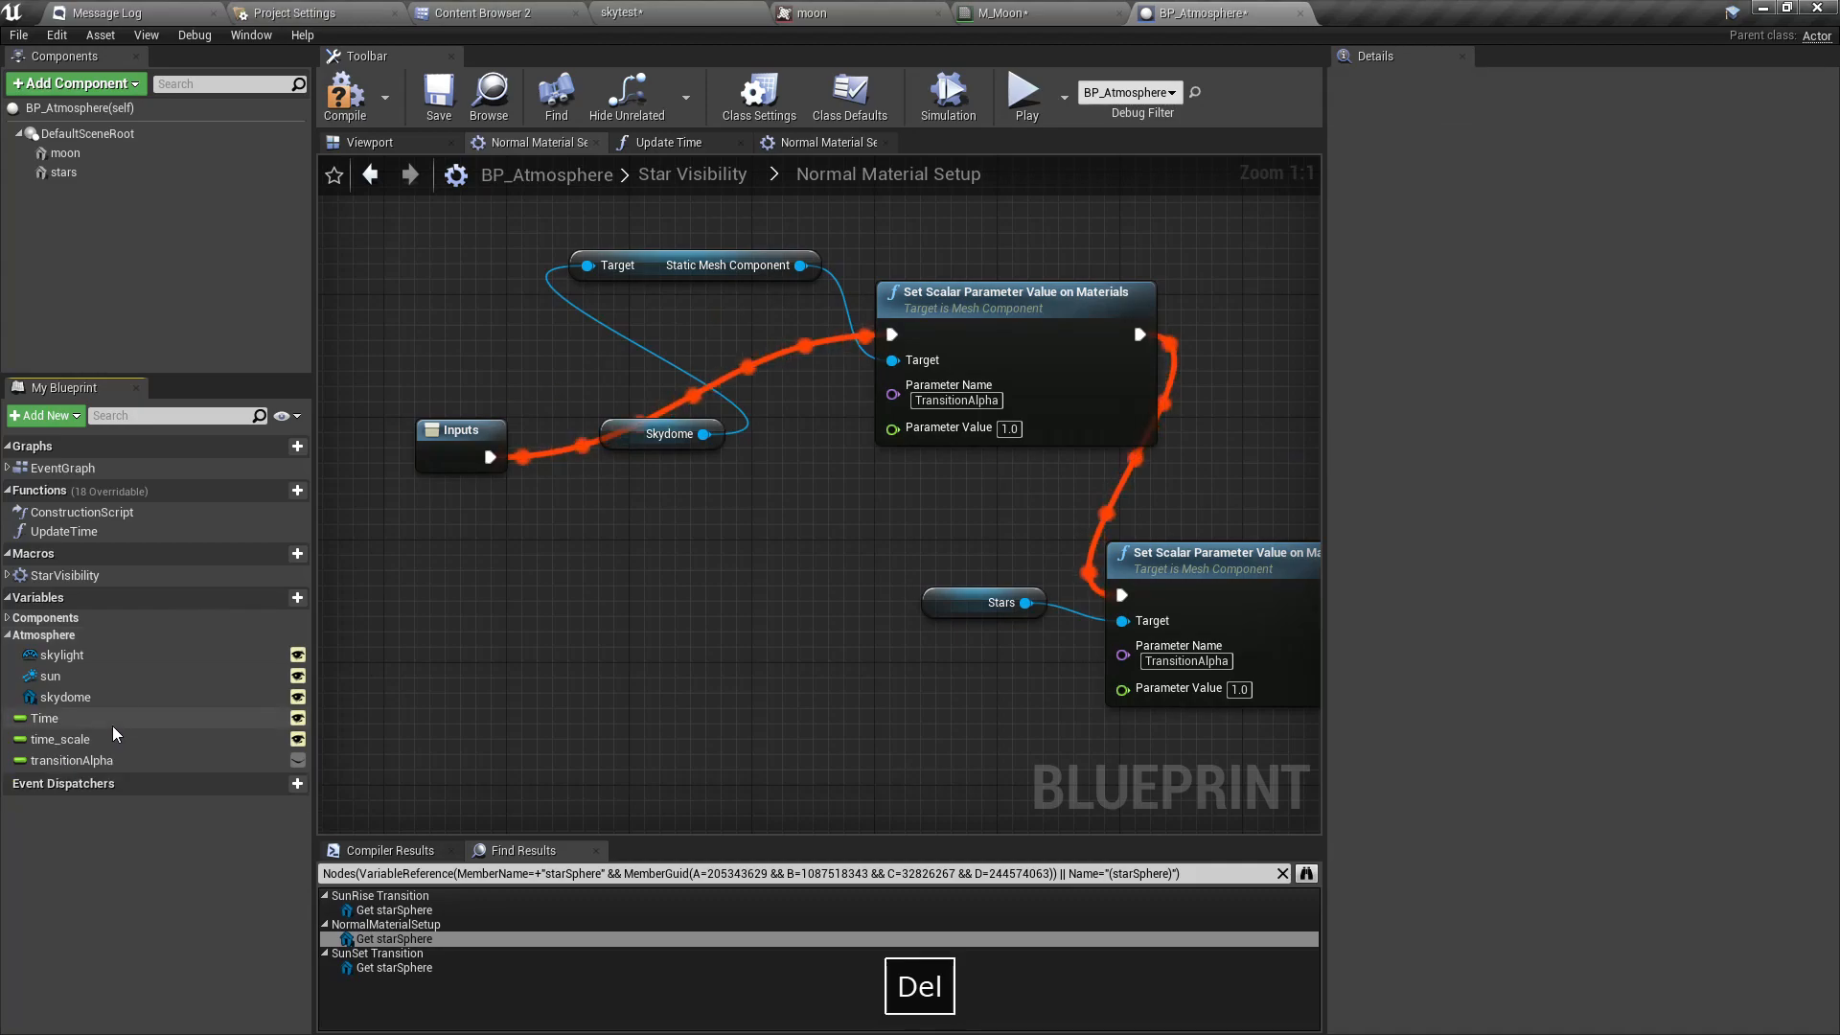
click(611, 11)
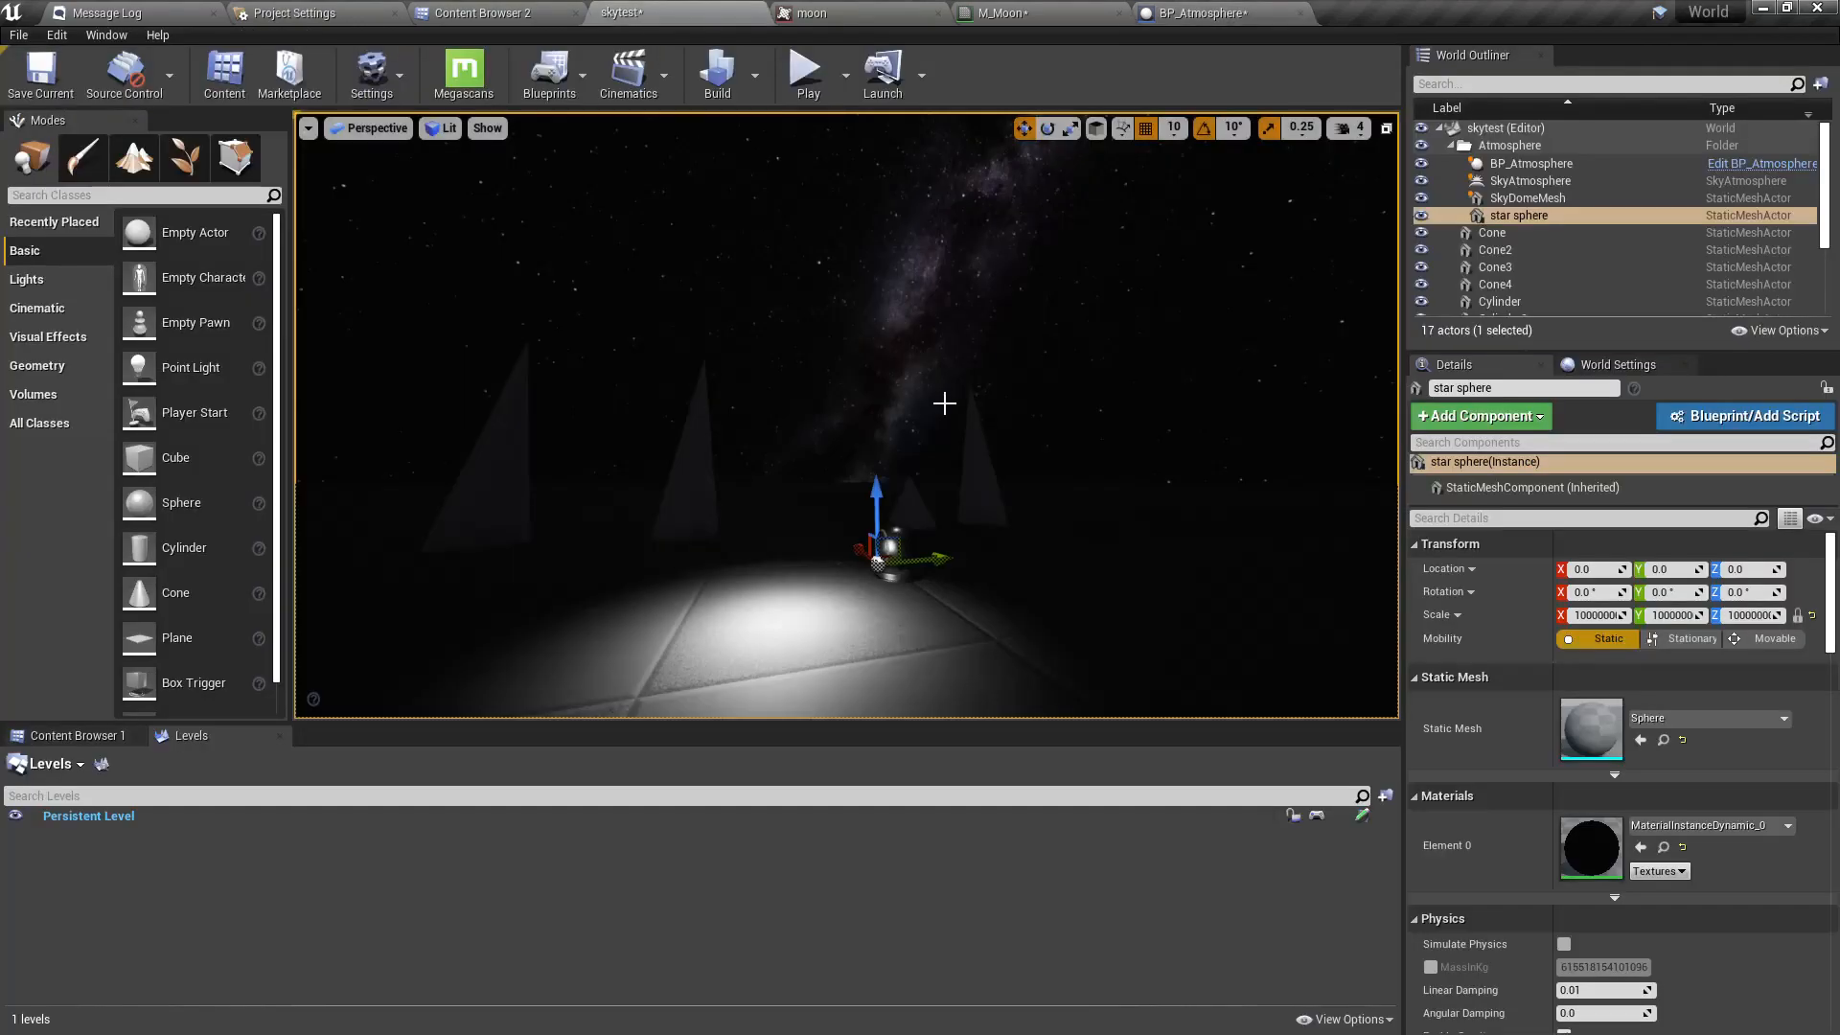
right_drag(945, 403, 1030, 316)
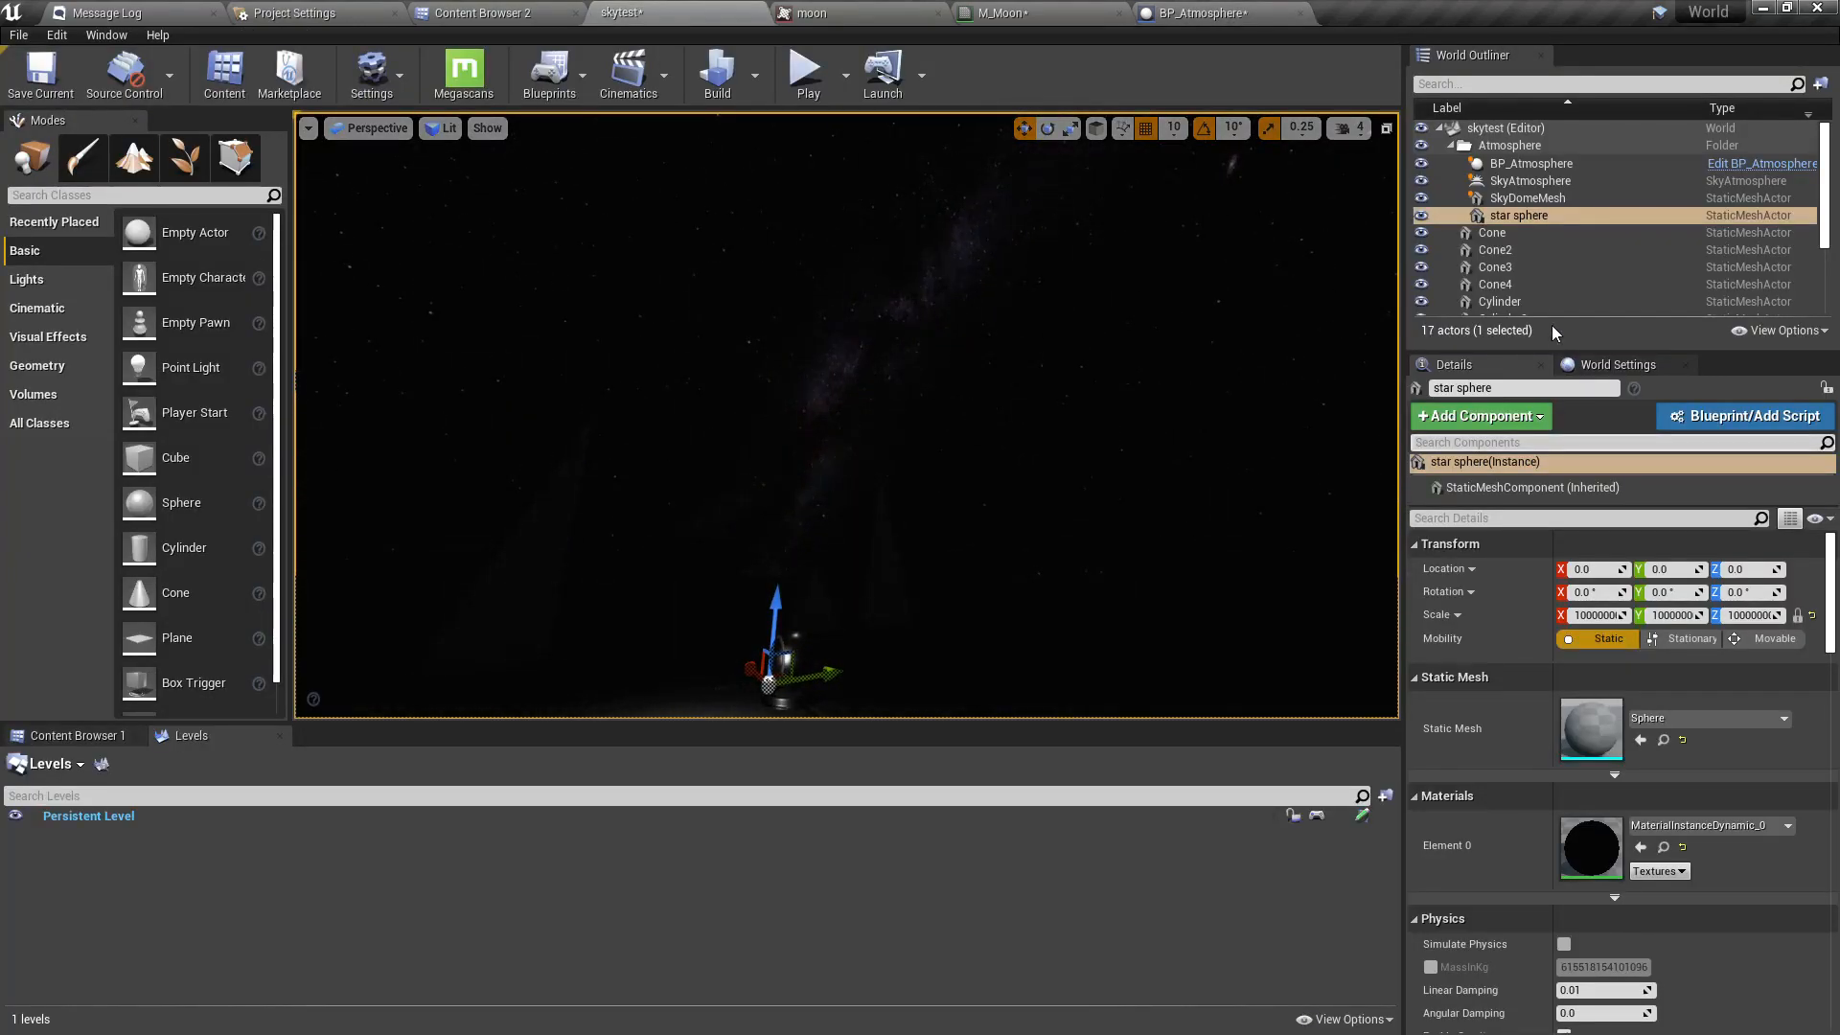
click(1501, 200)
click(1508, 215)
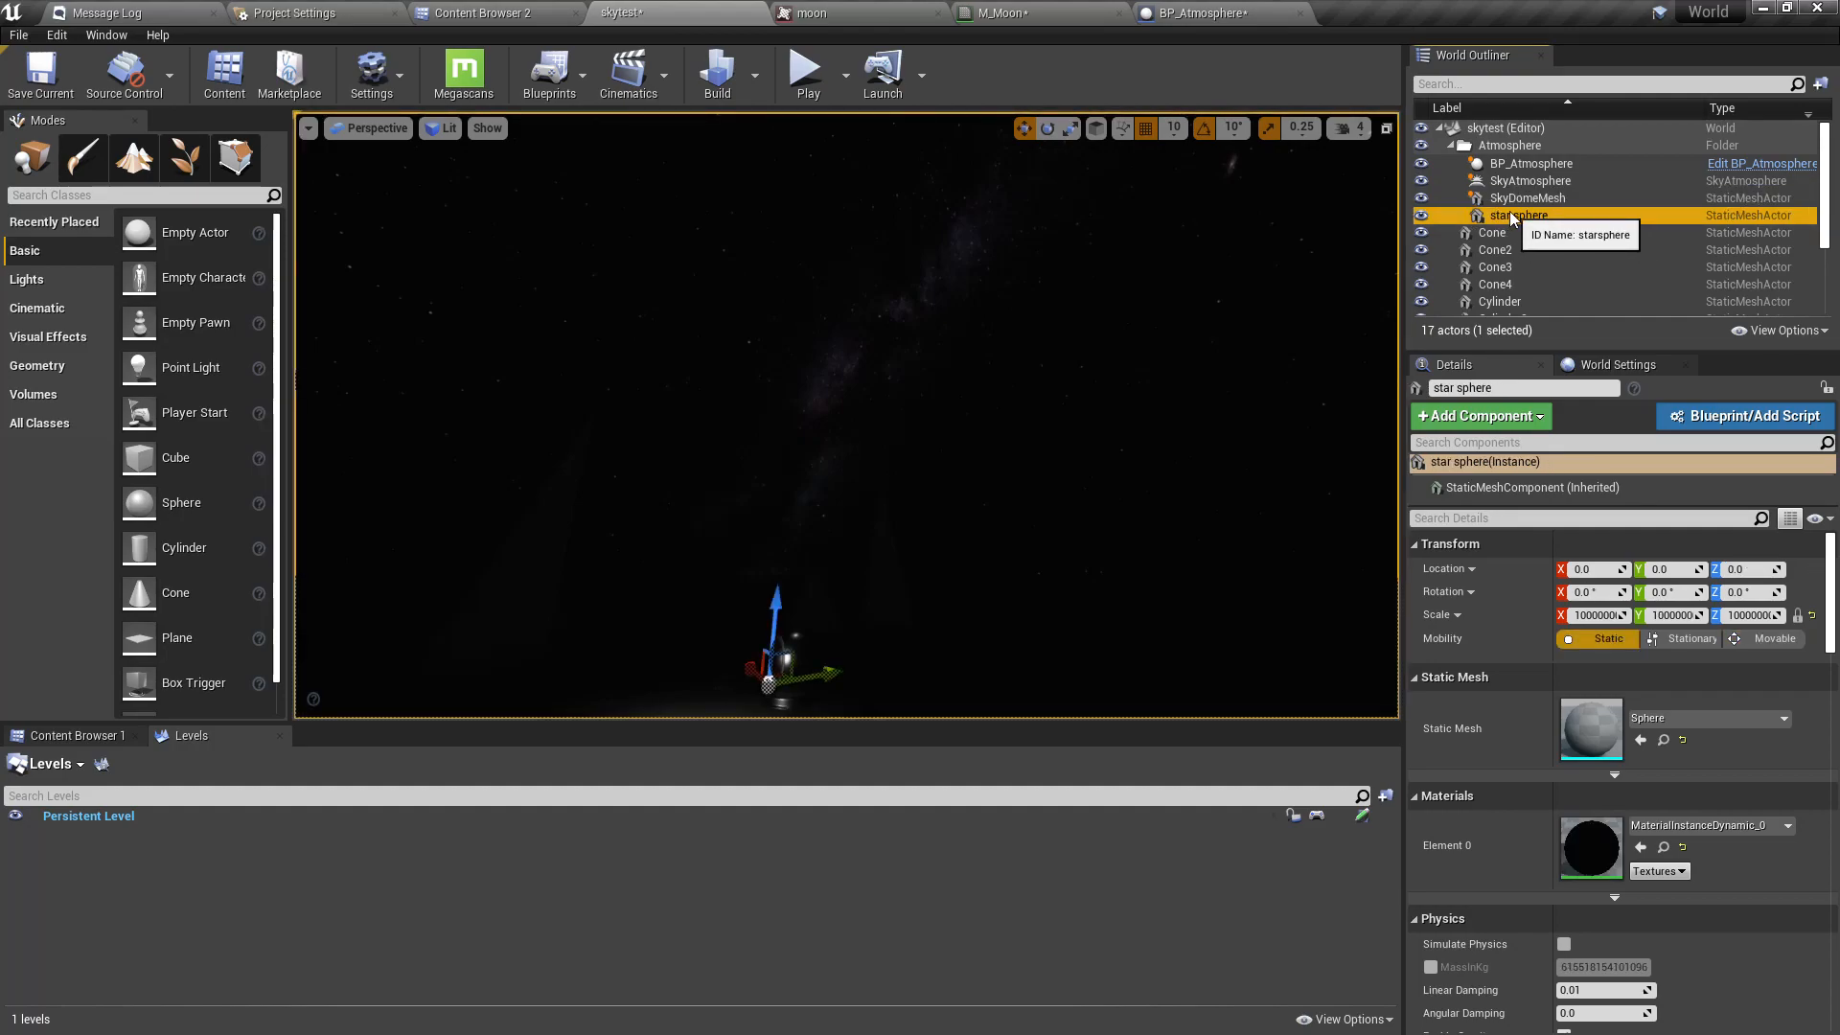
key(Delete)
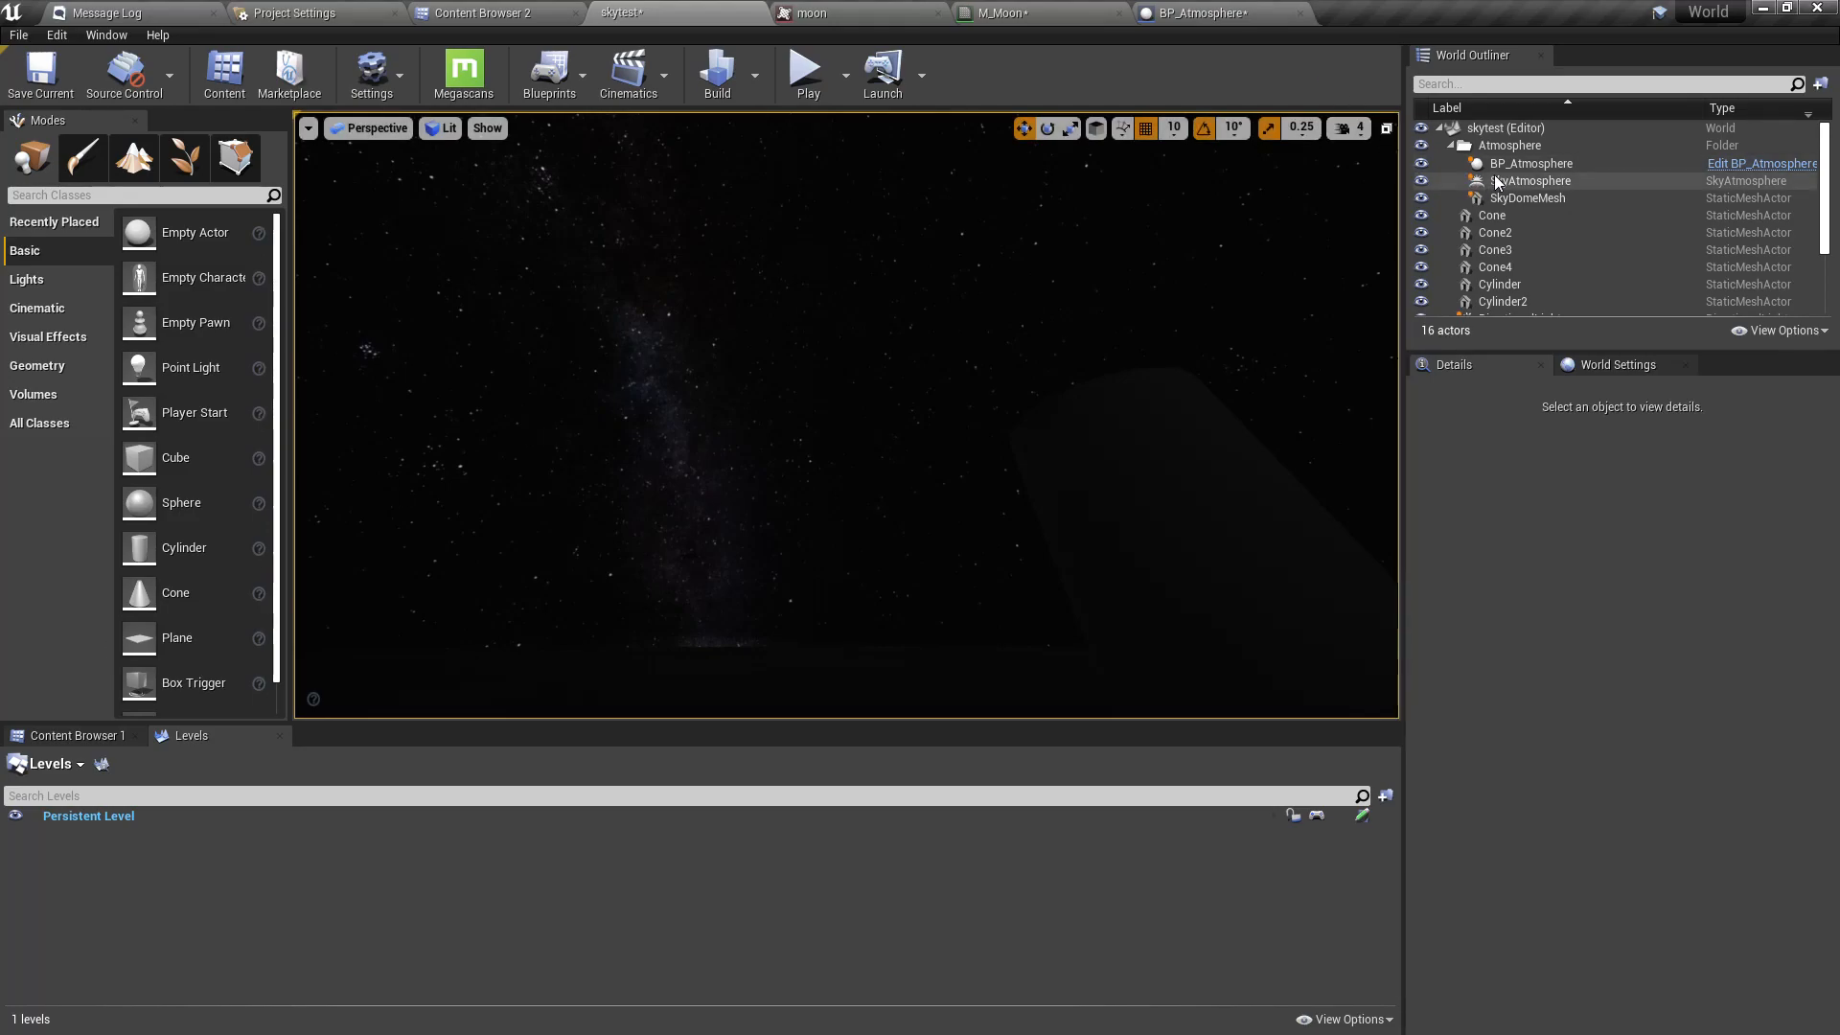
Copy the SkyAtmosphere actor from the skytest level and paste it under DefaultSceneRoot in BP_Atmosphere.
click(1530, 181)
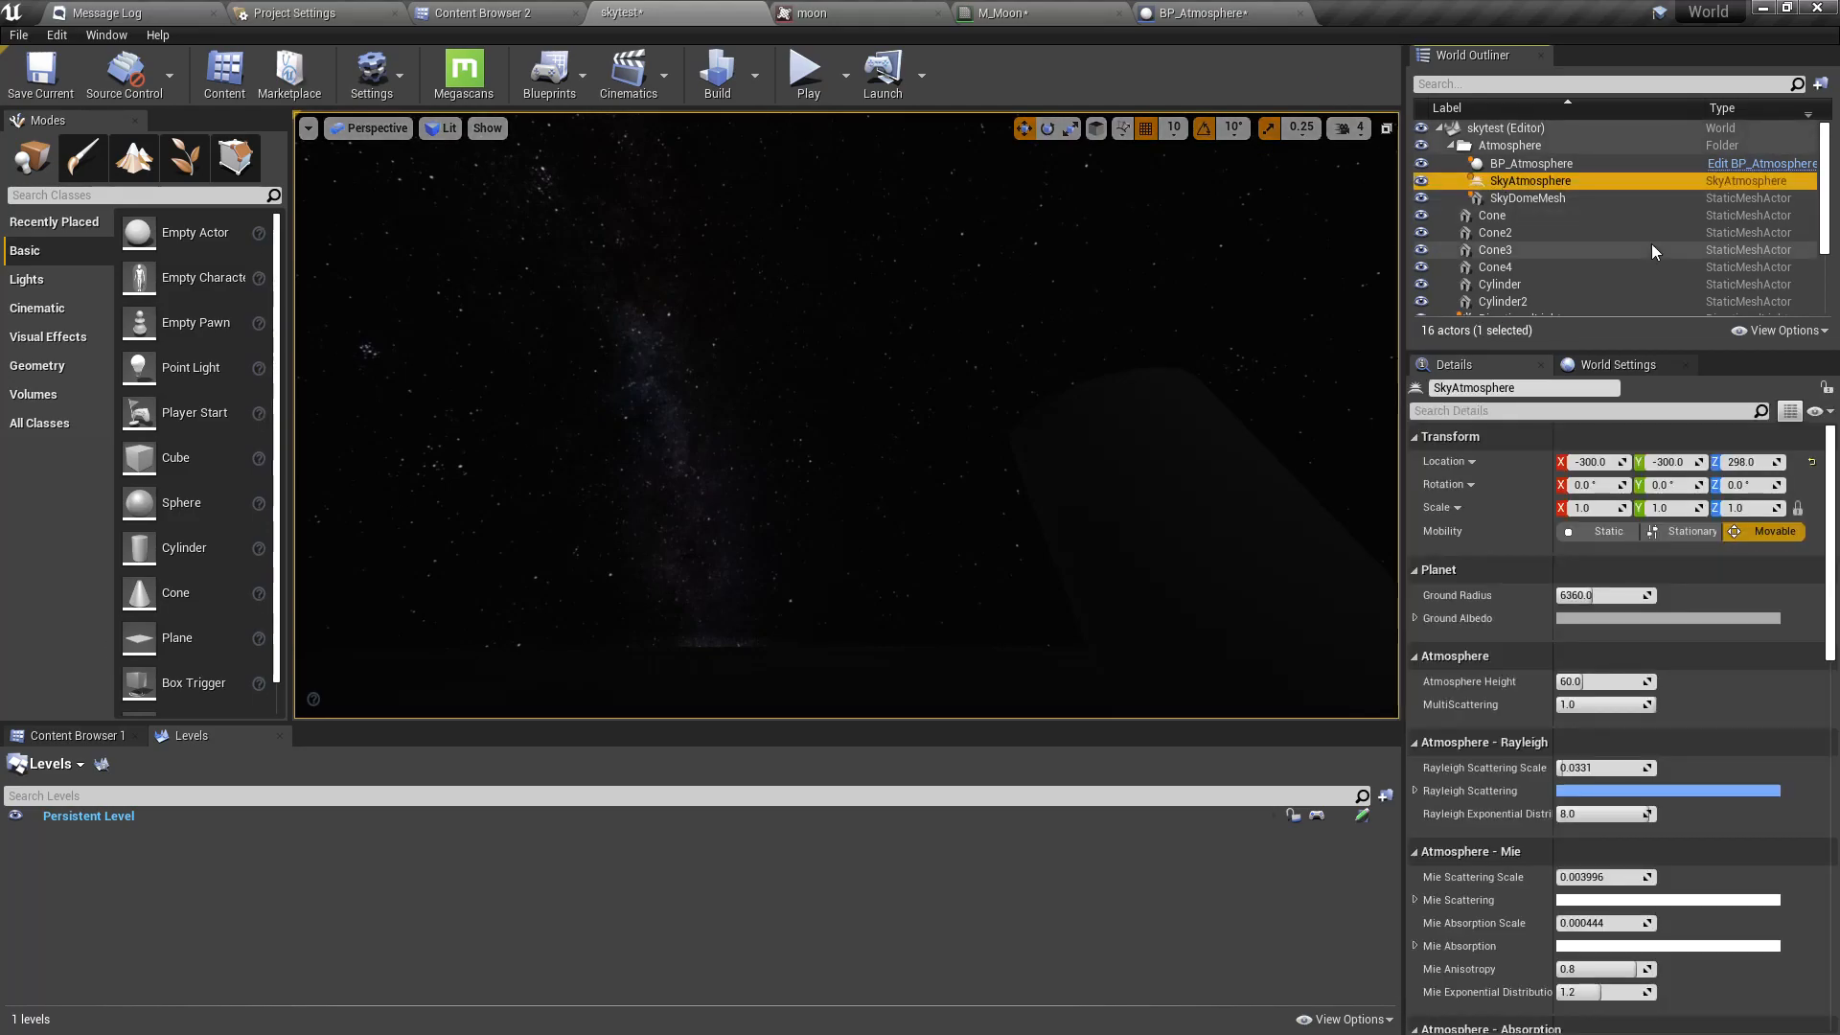
ctrl+click(1538, 196)
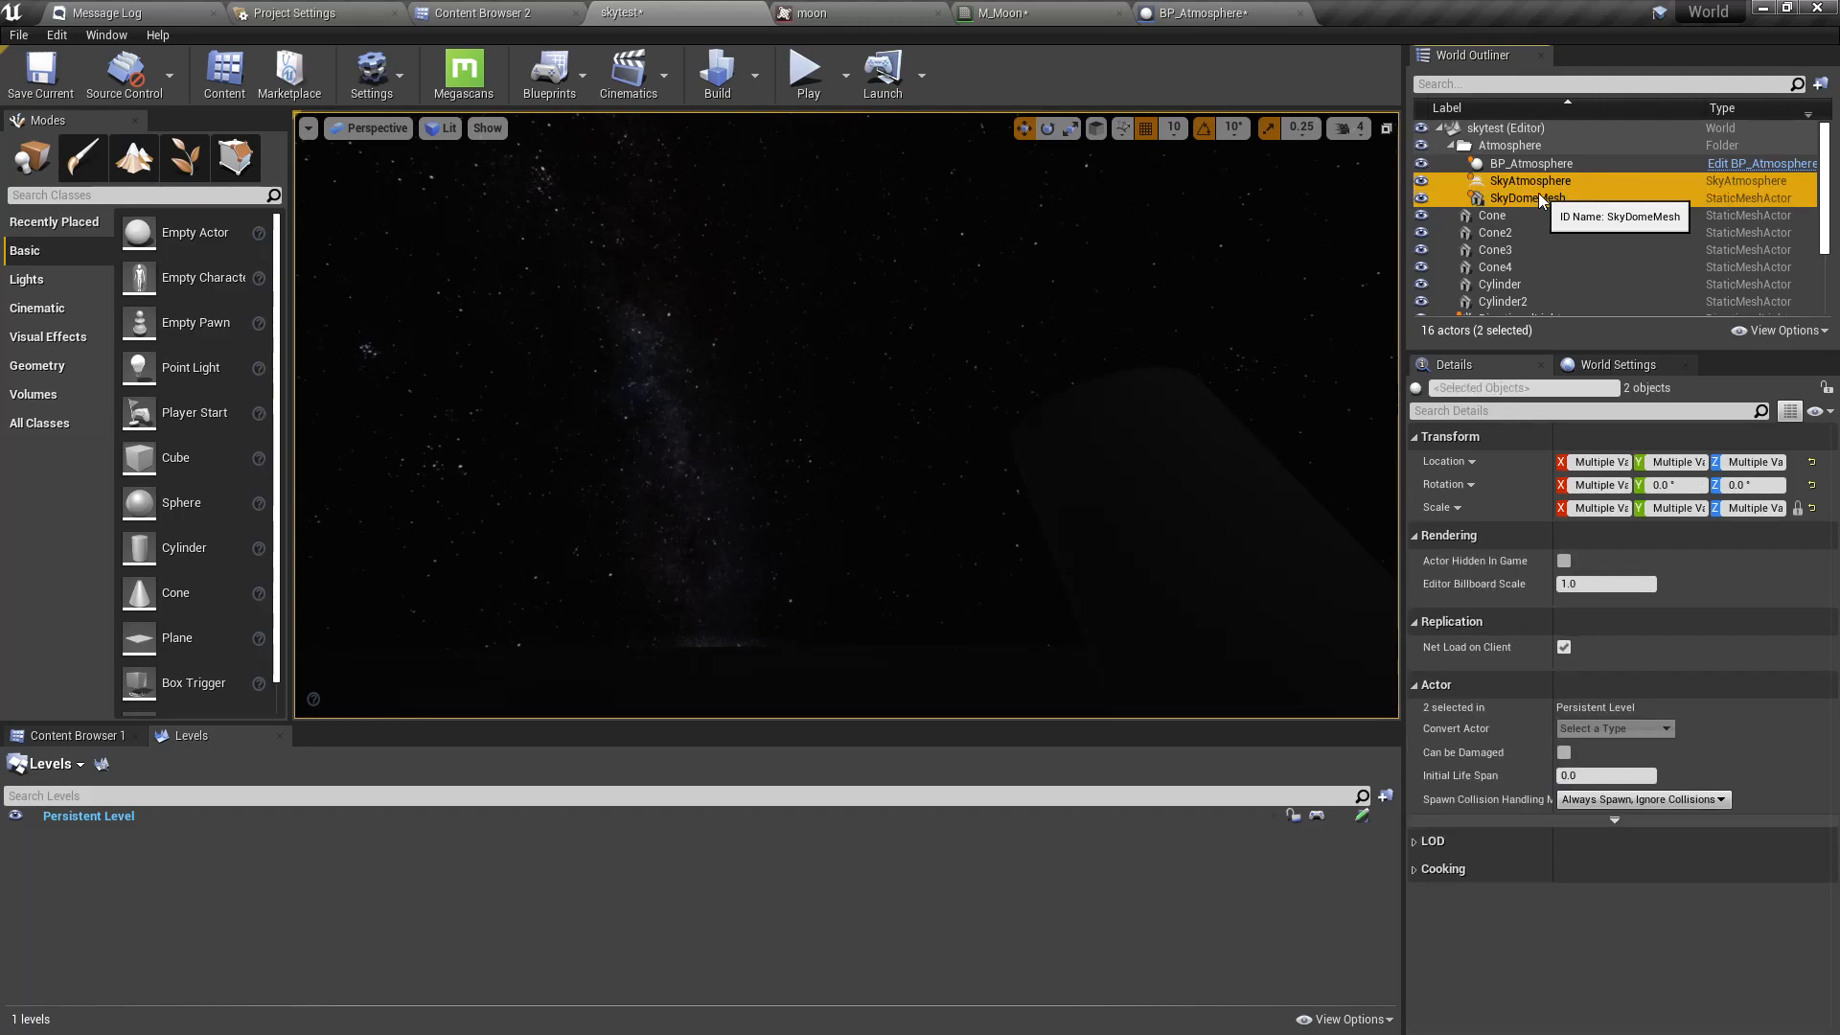
click(1526, 187)
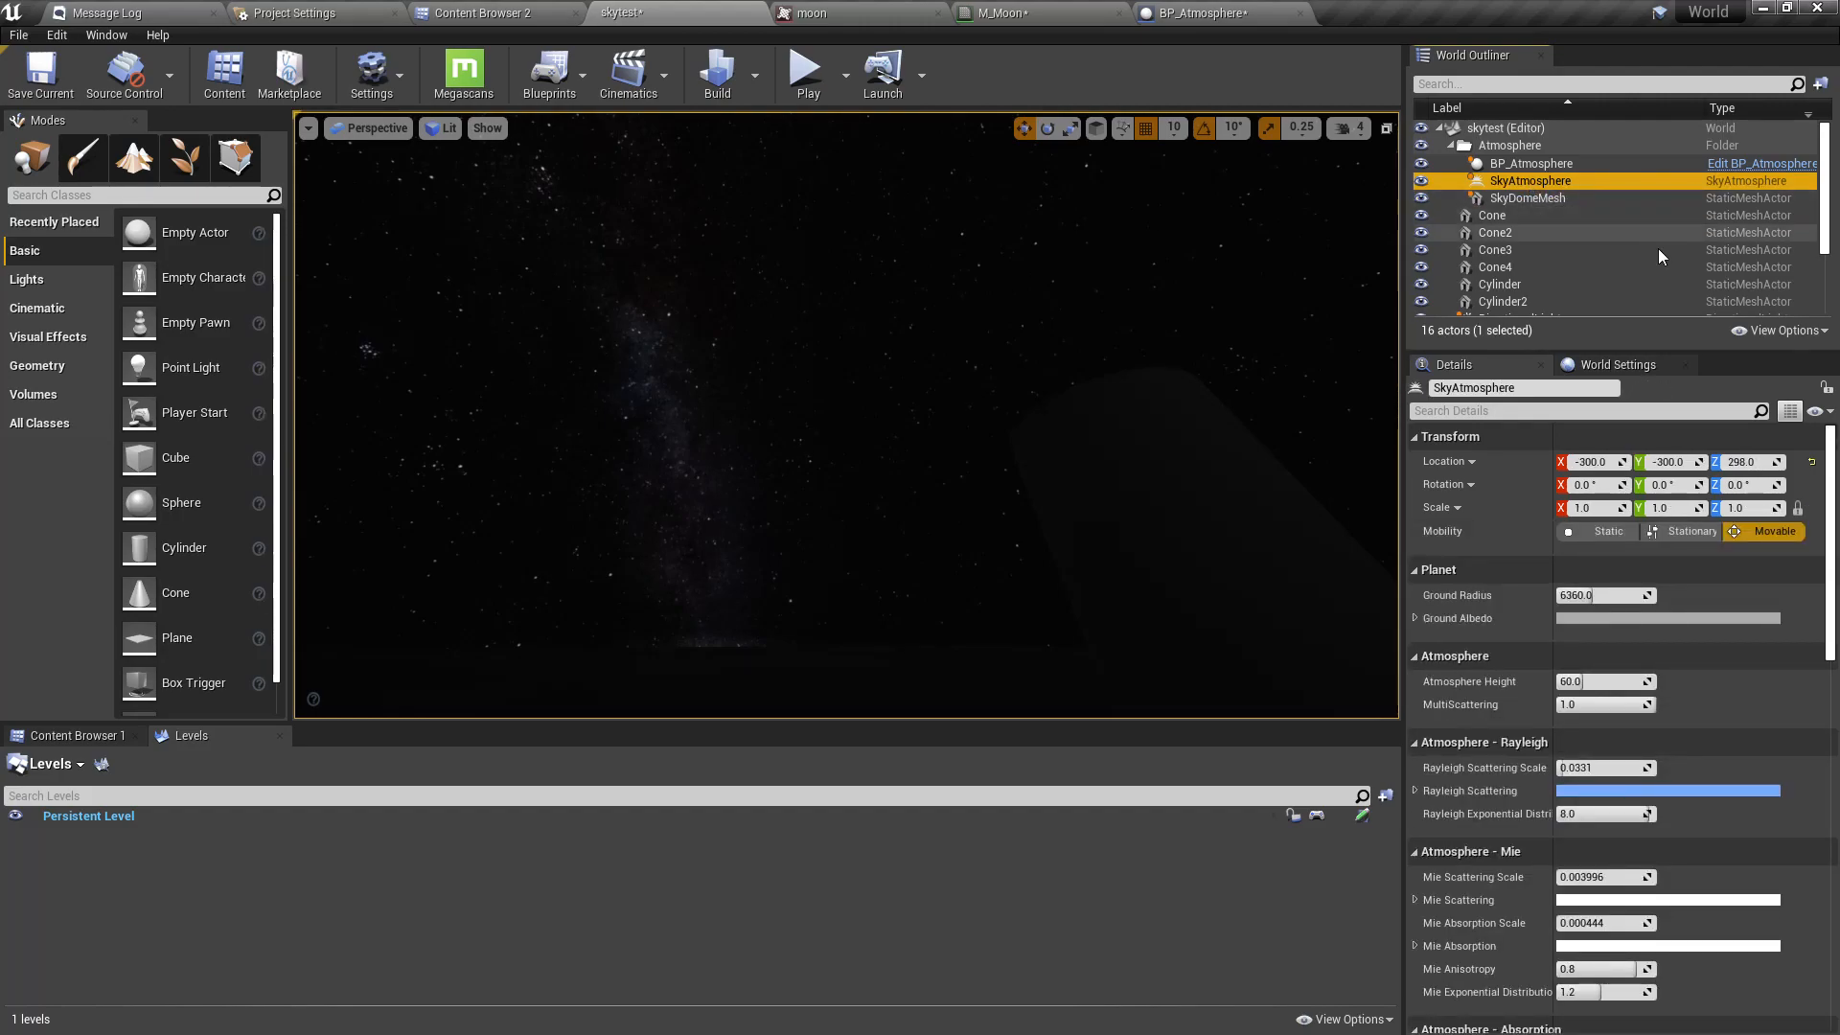
click(1202, 13)
click(111, 174)
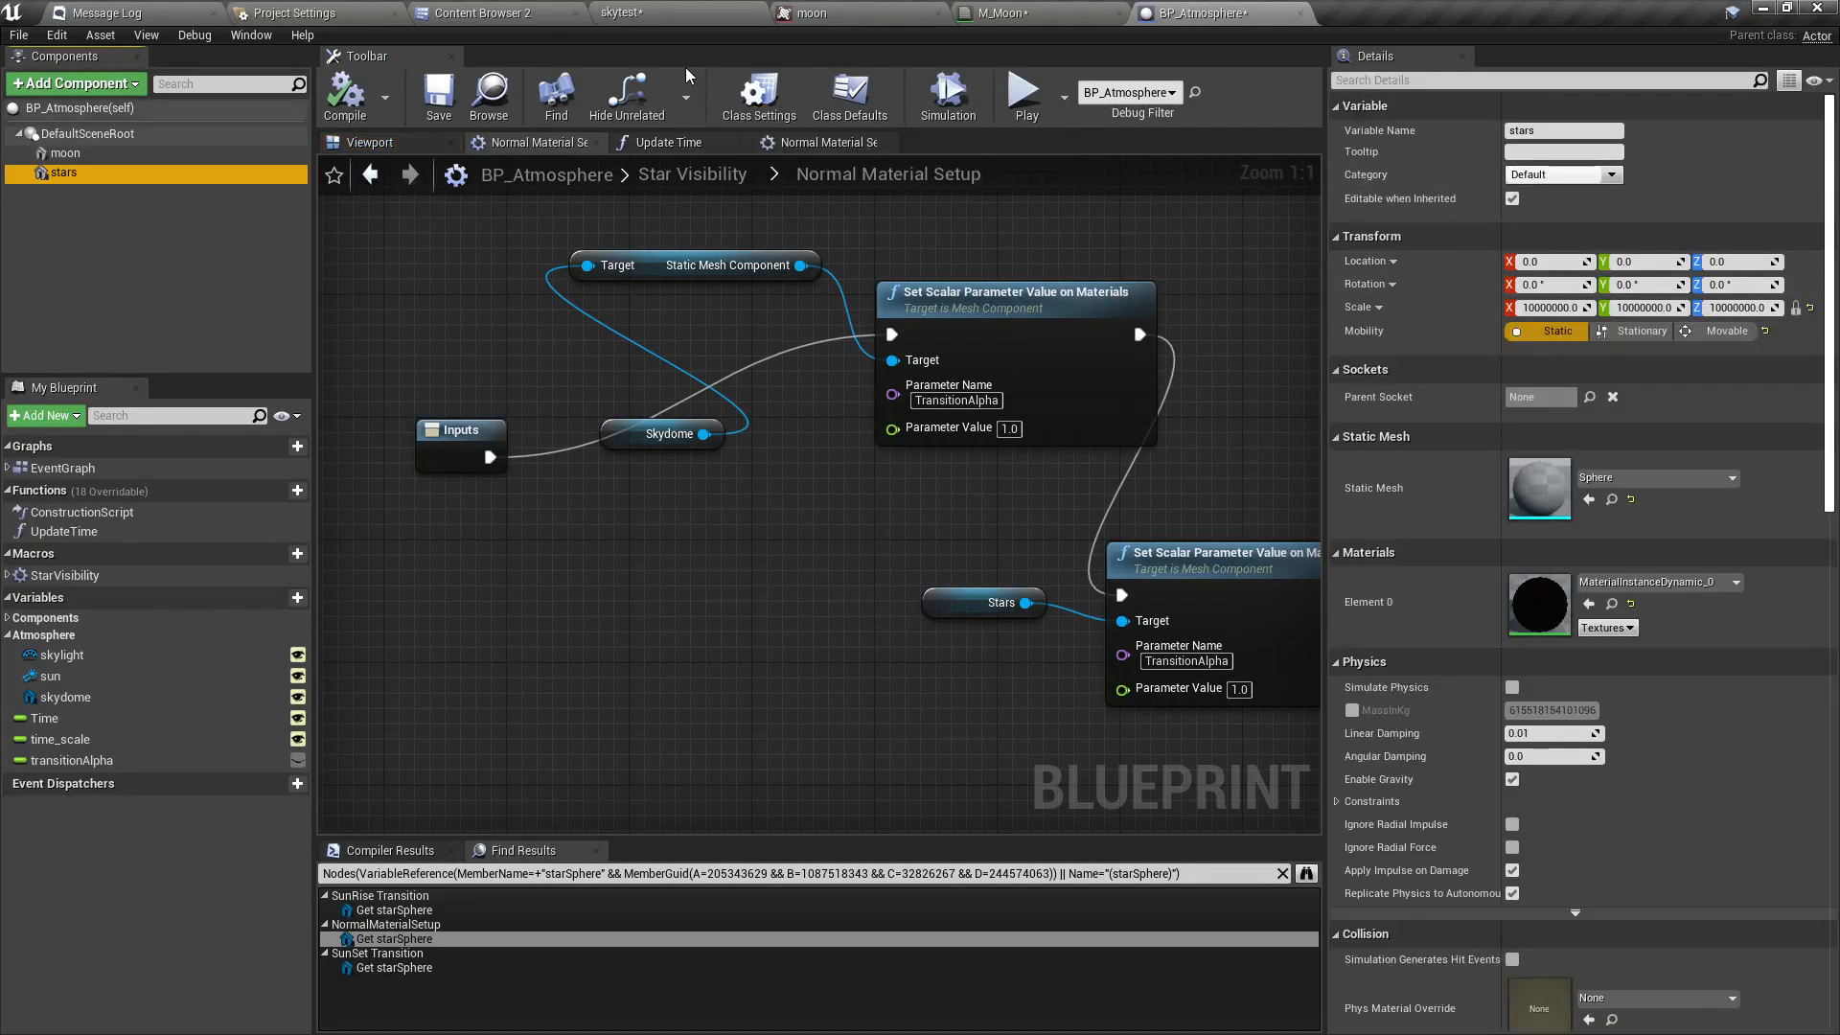
click(647, 11)
ctrl+click(1556, 197)
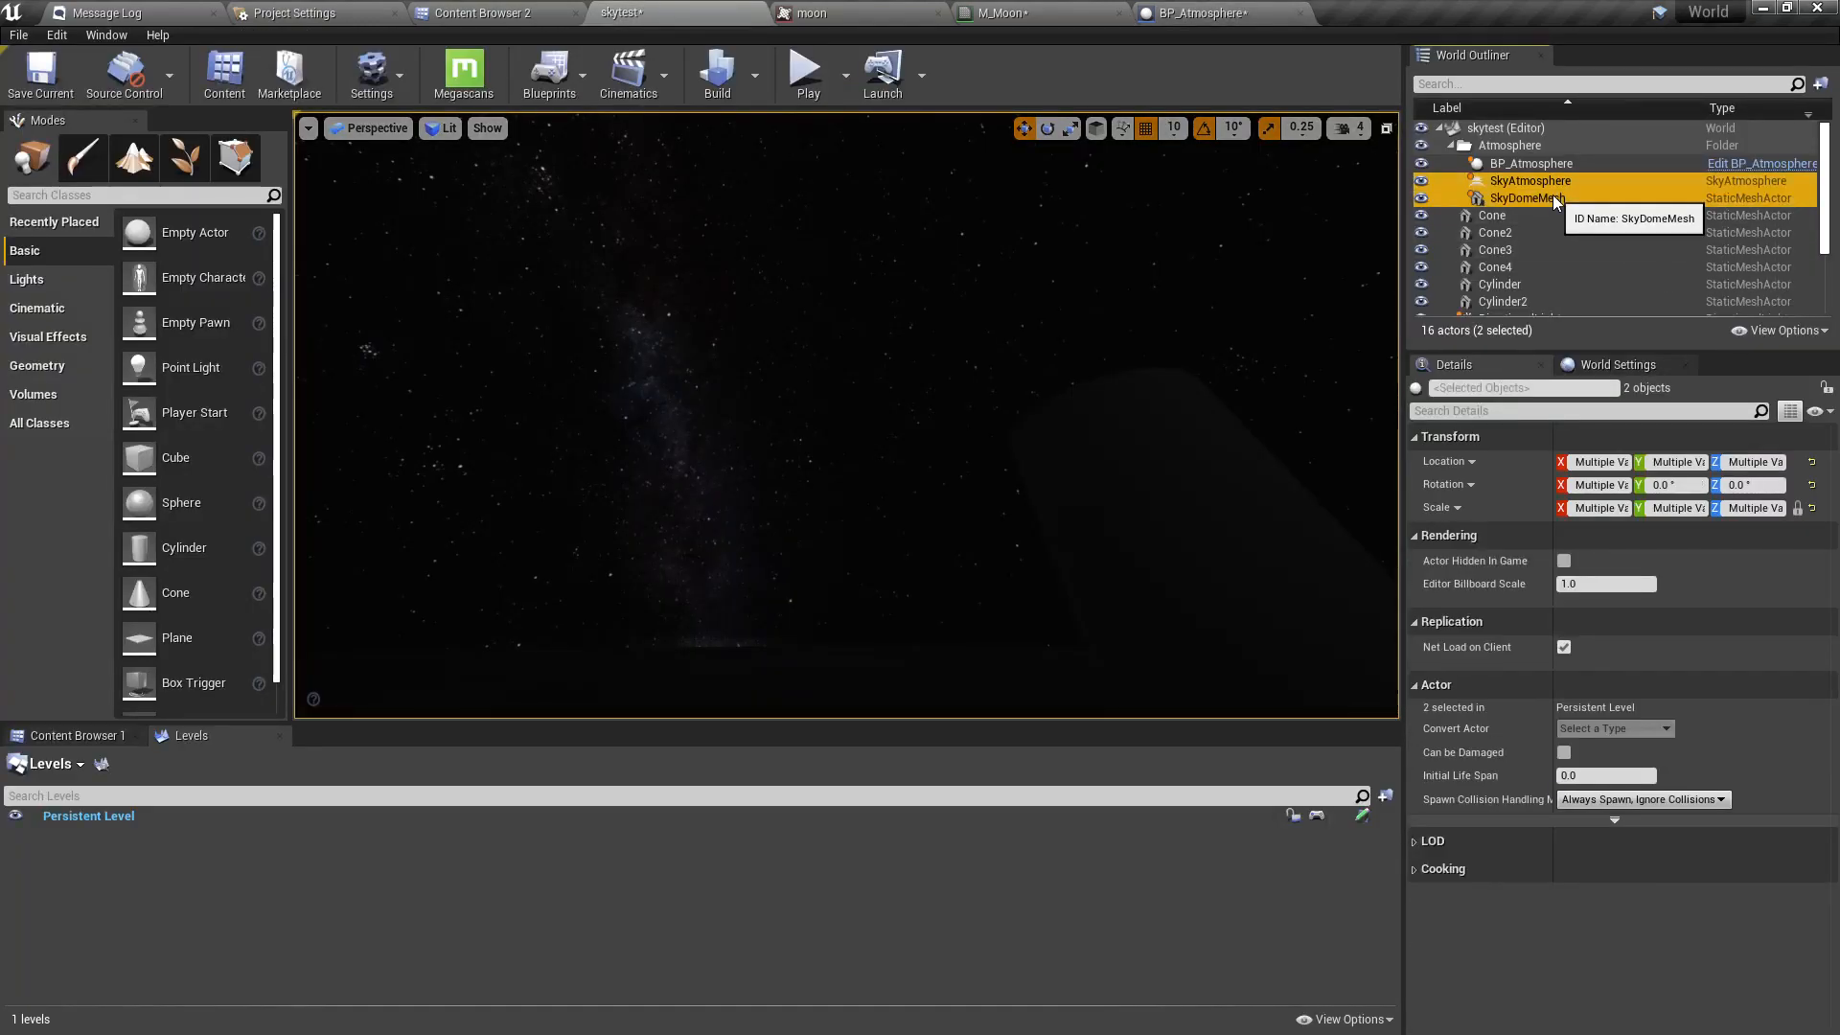
click(1533, 179)
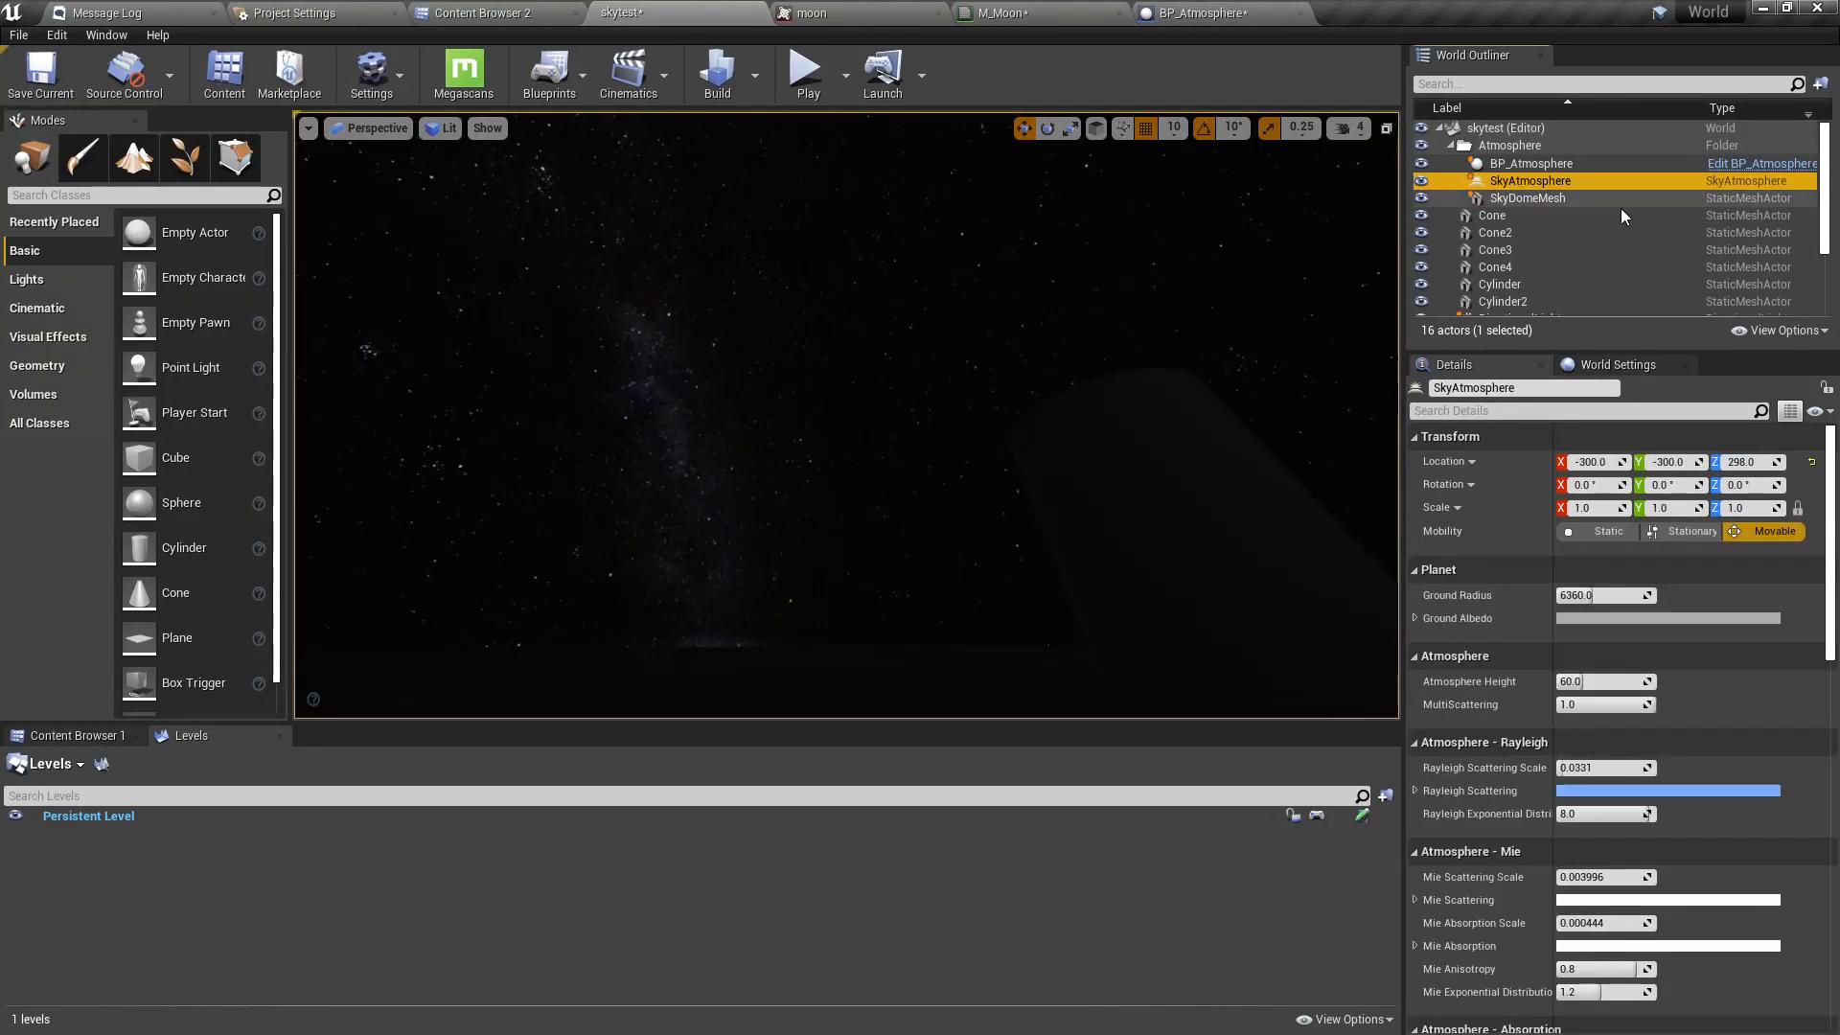
key(ctrl+c)
click(1202, 13)
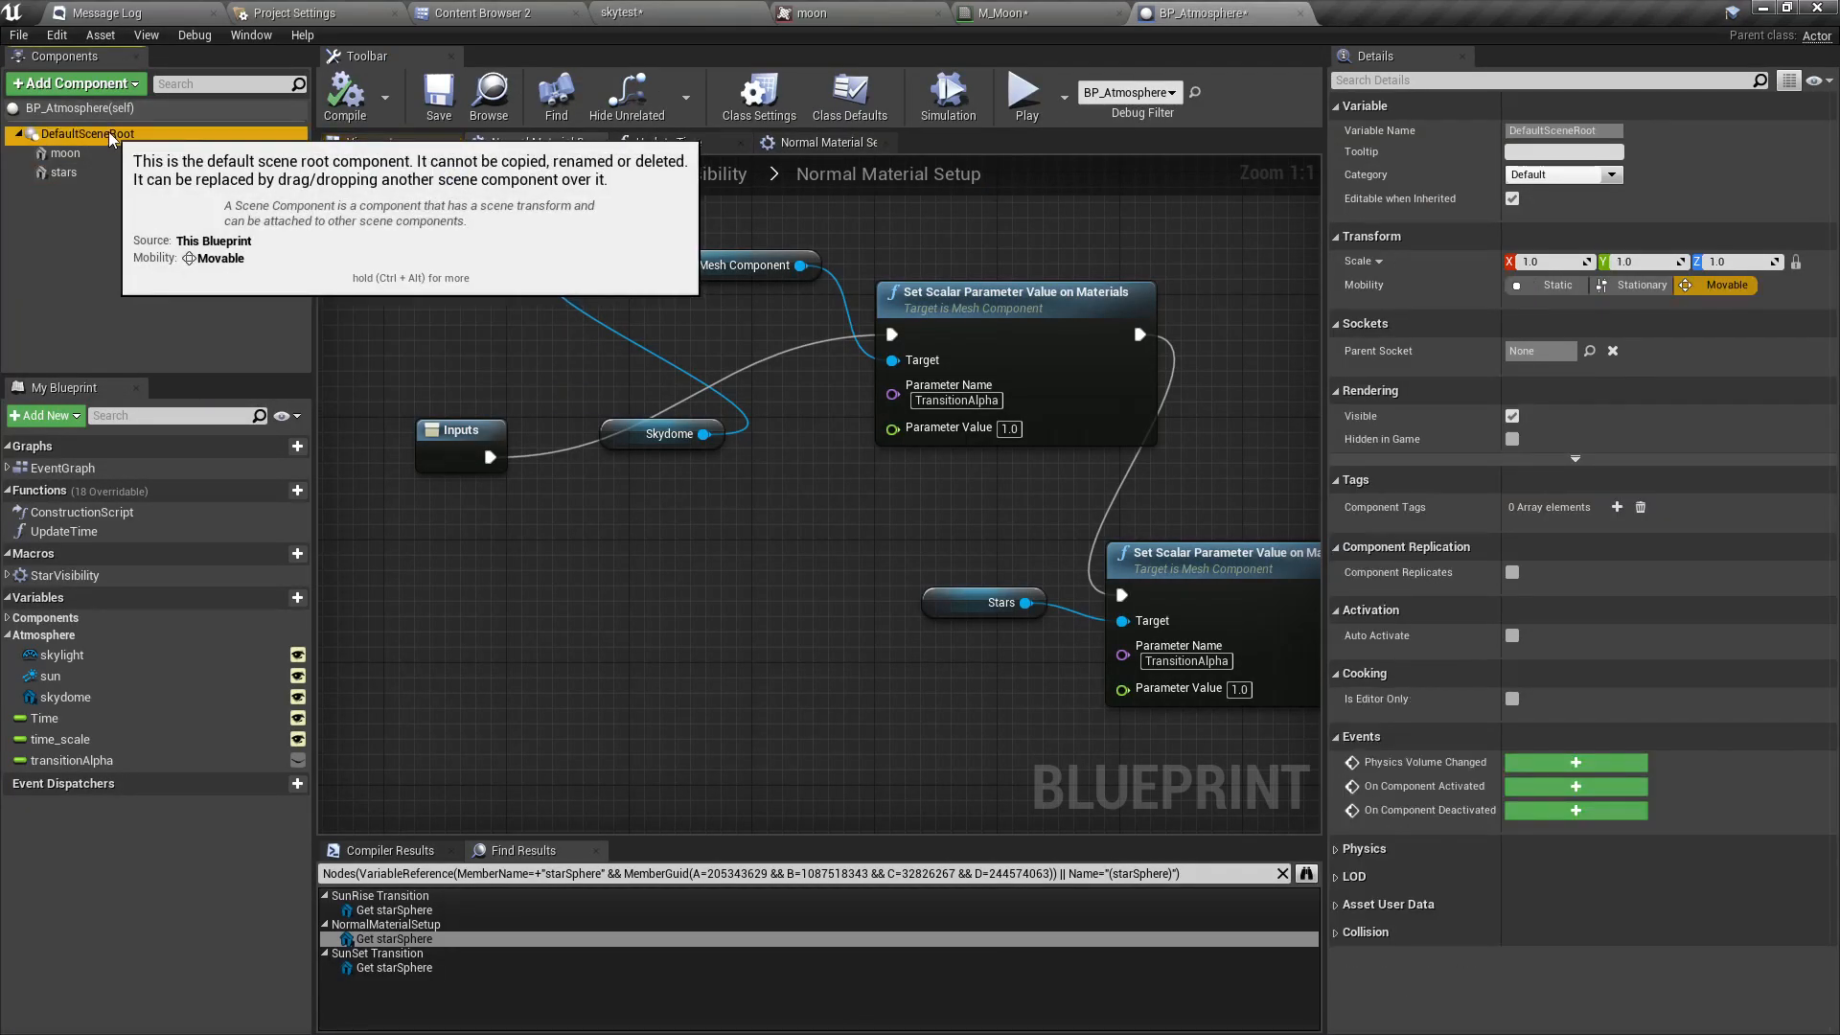
key(ctrl+v)
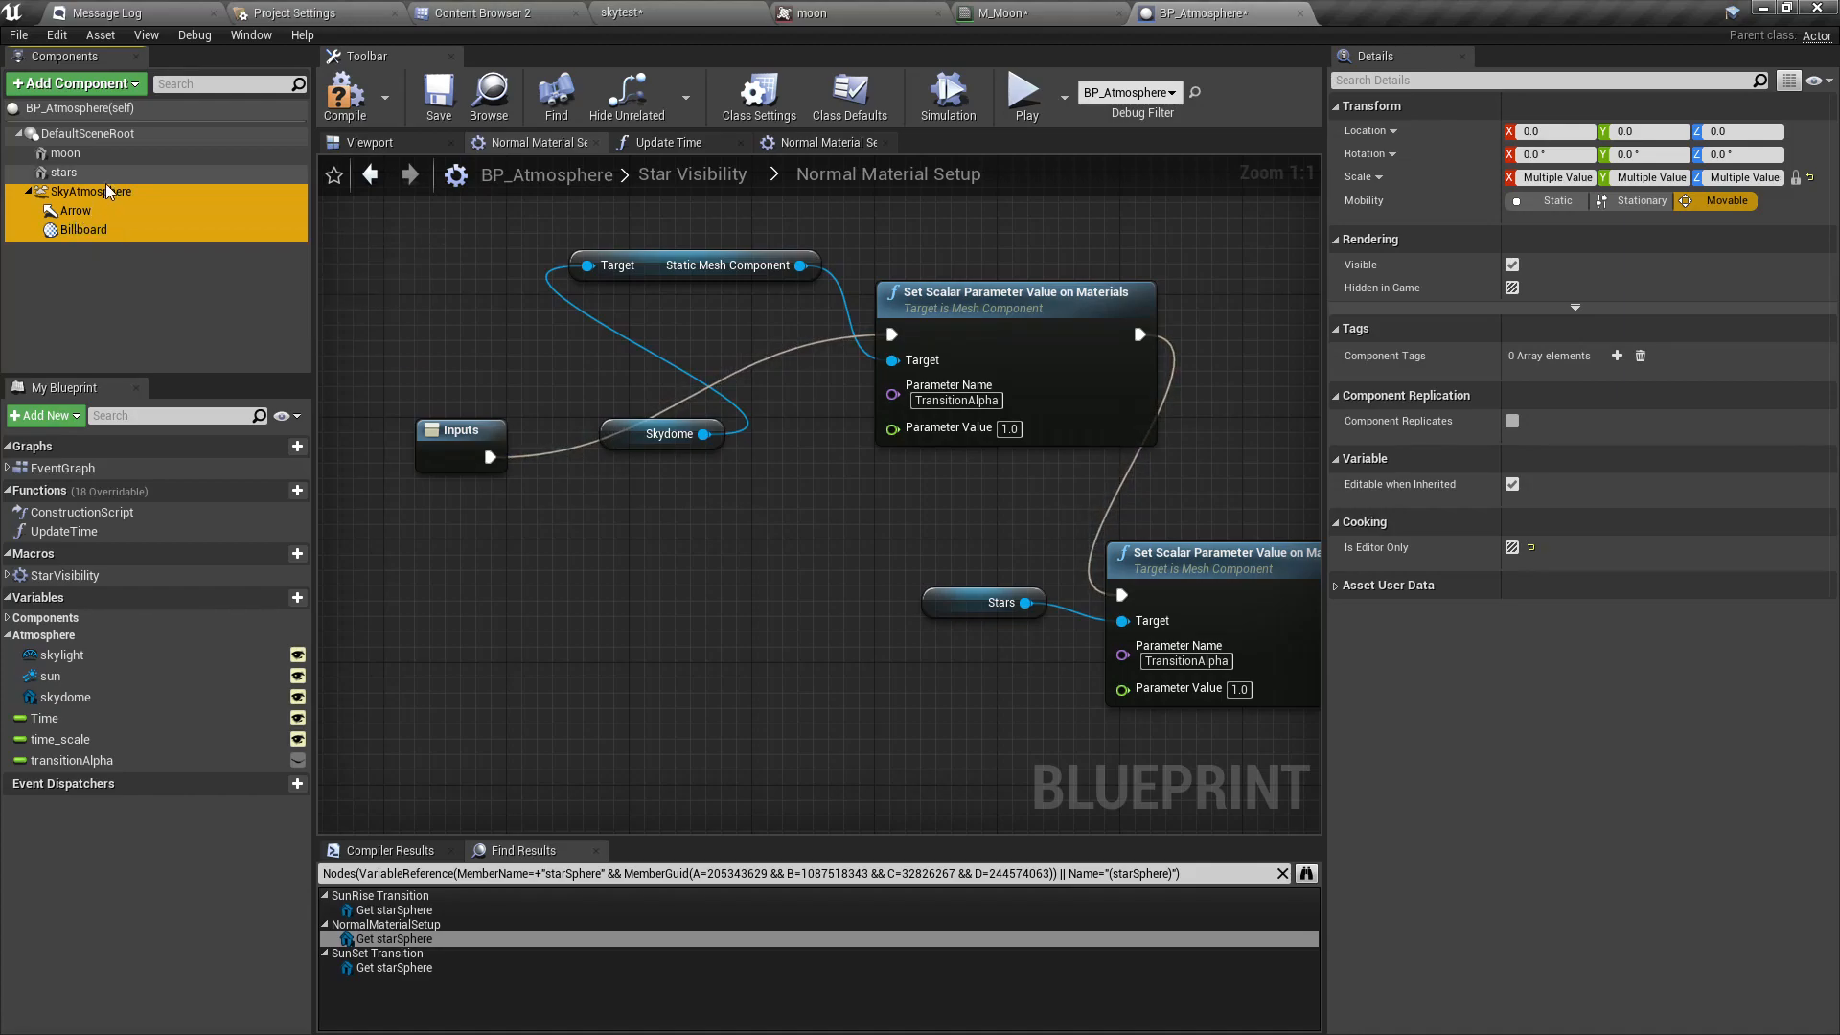
Inspect the pasted SkyAtmosphere component in the blueprint viewport and delete it with its children.
click(397, 149)
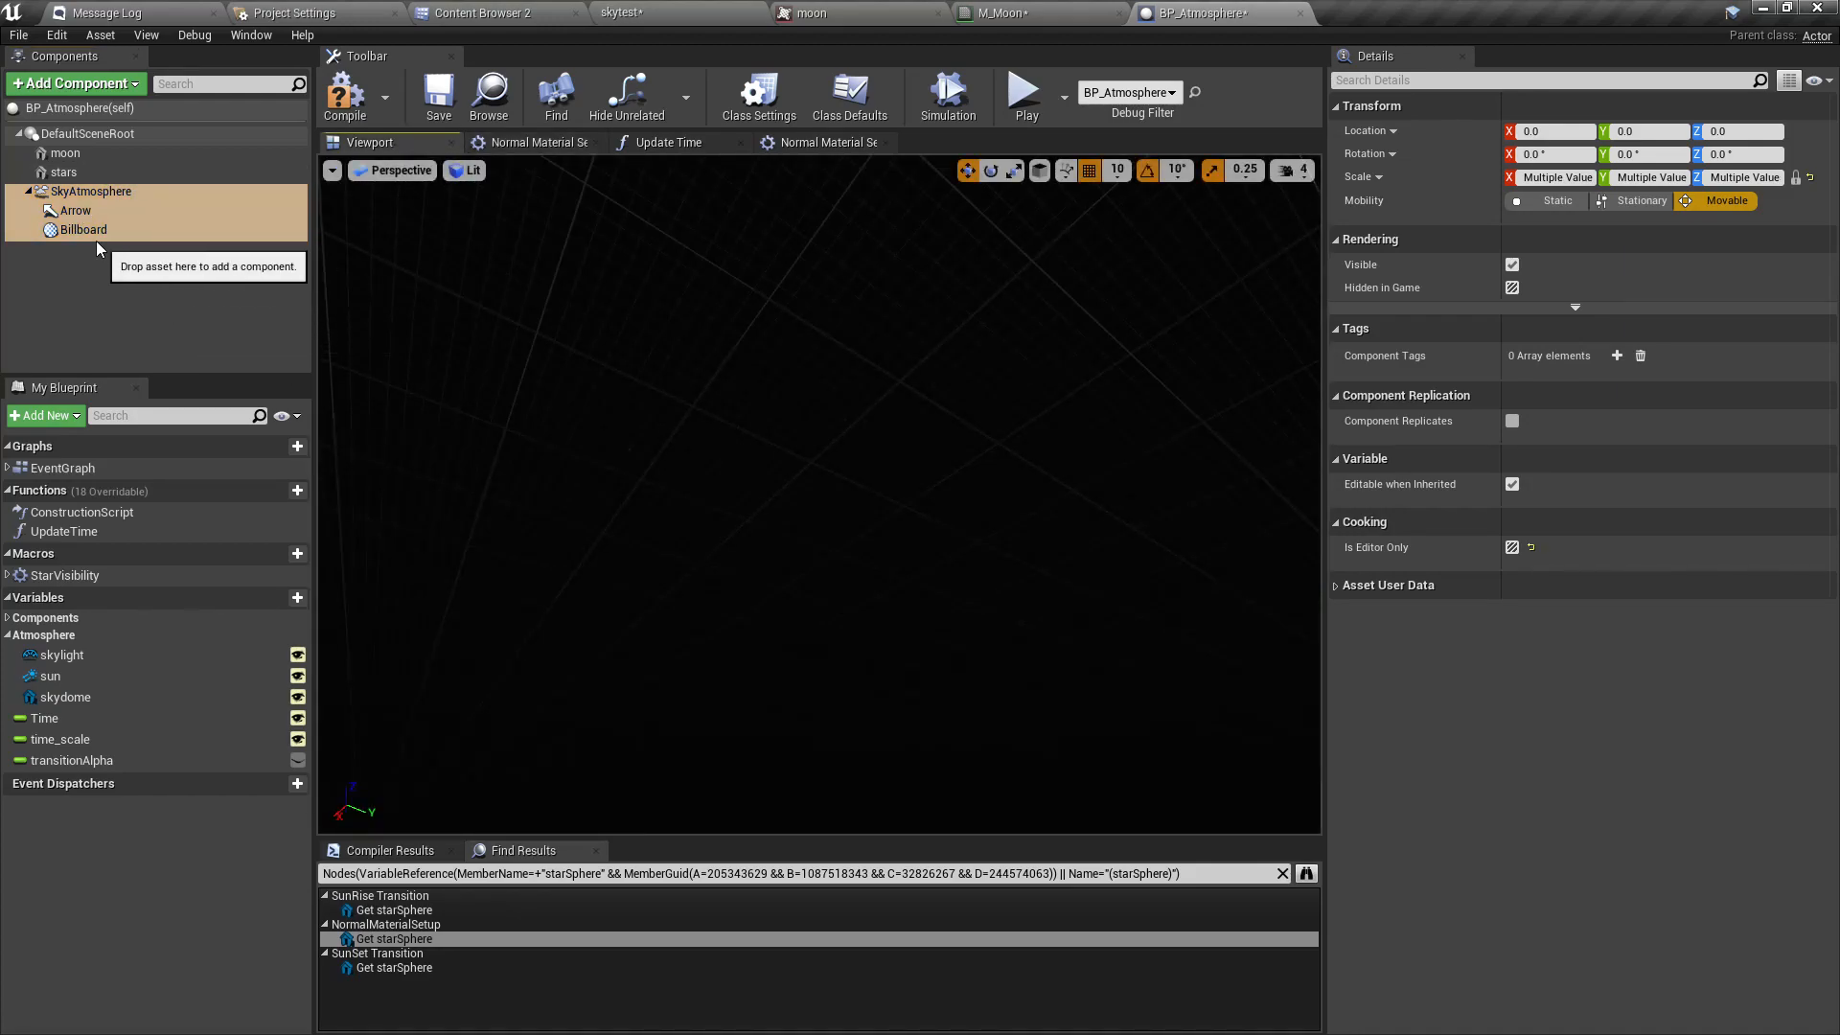
click(83, 195)
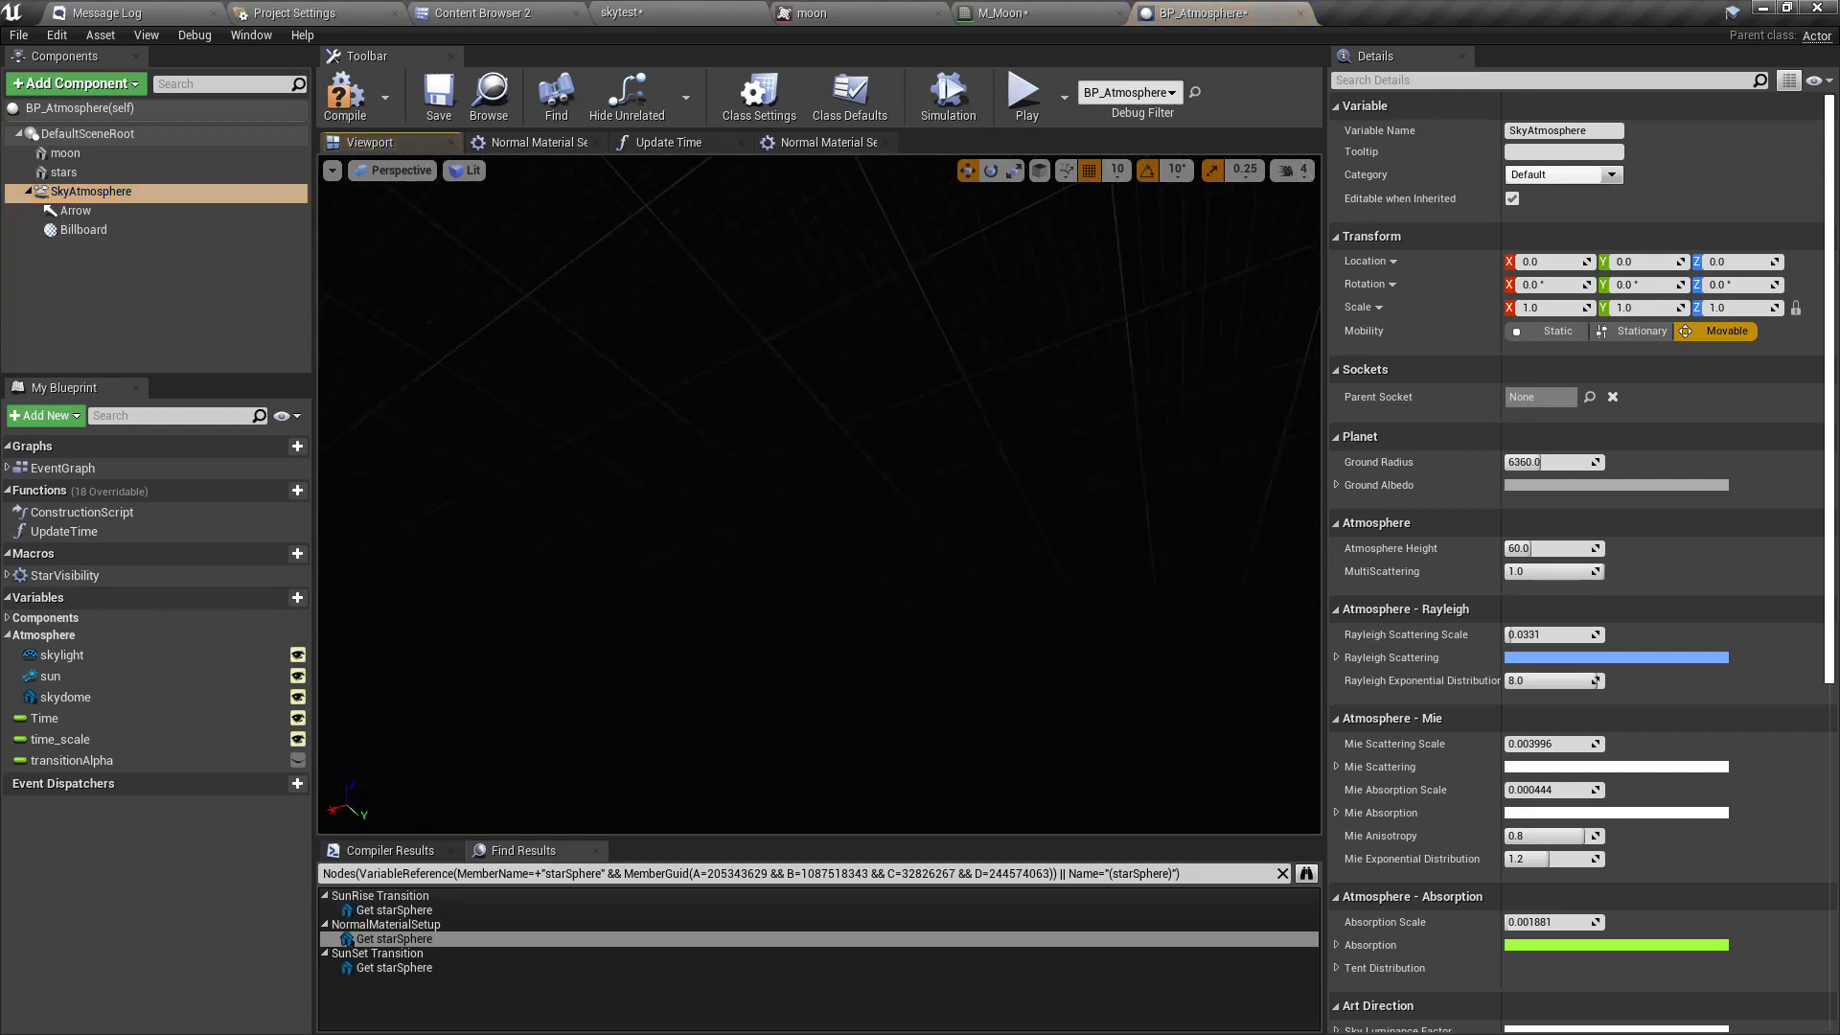
right_drag(709, 479, 897, 558)
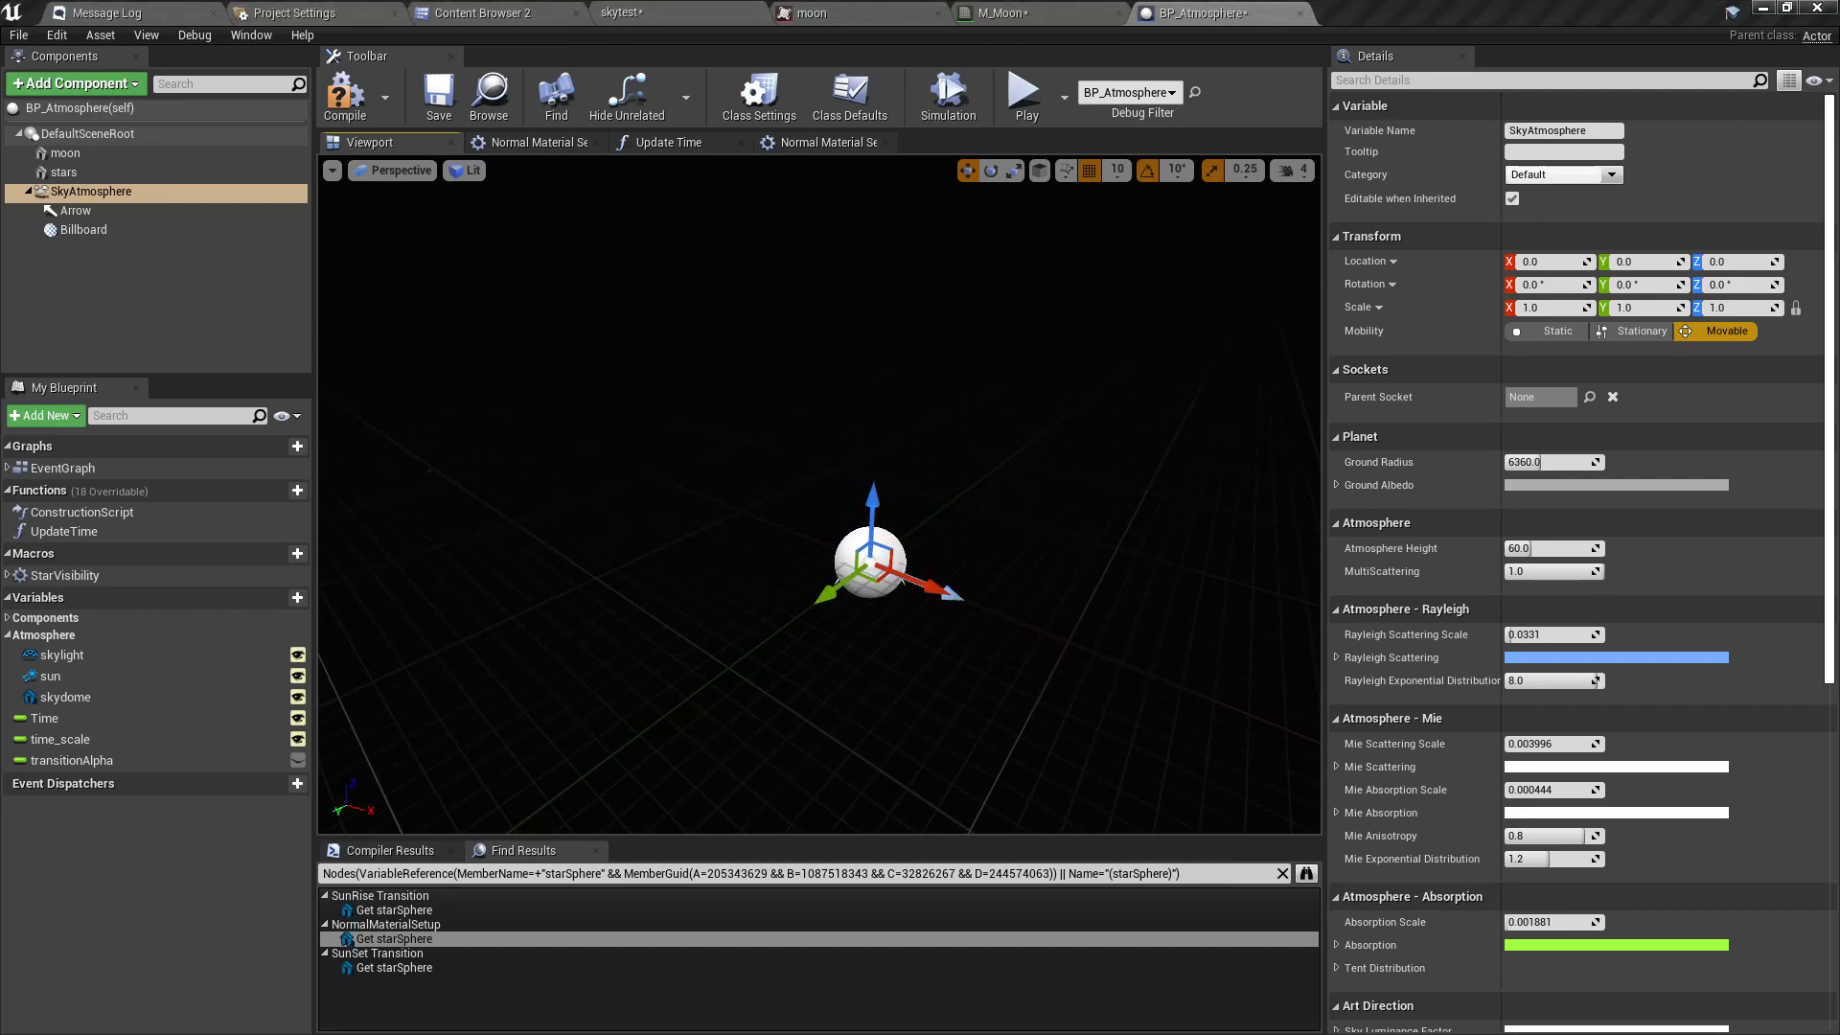
click(77, 228)
click(77, 193)
key(Delete)
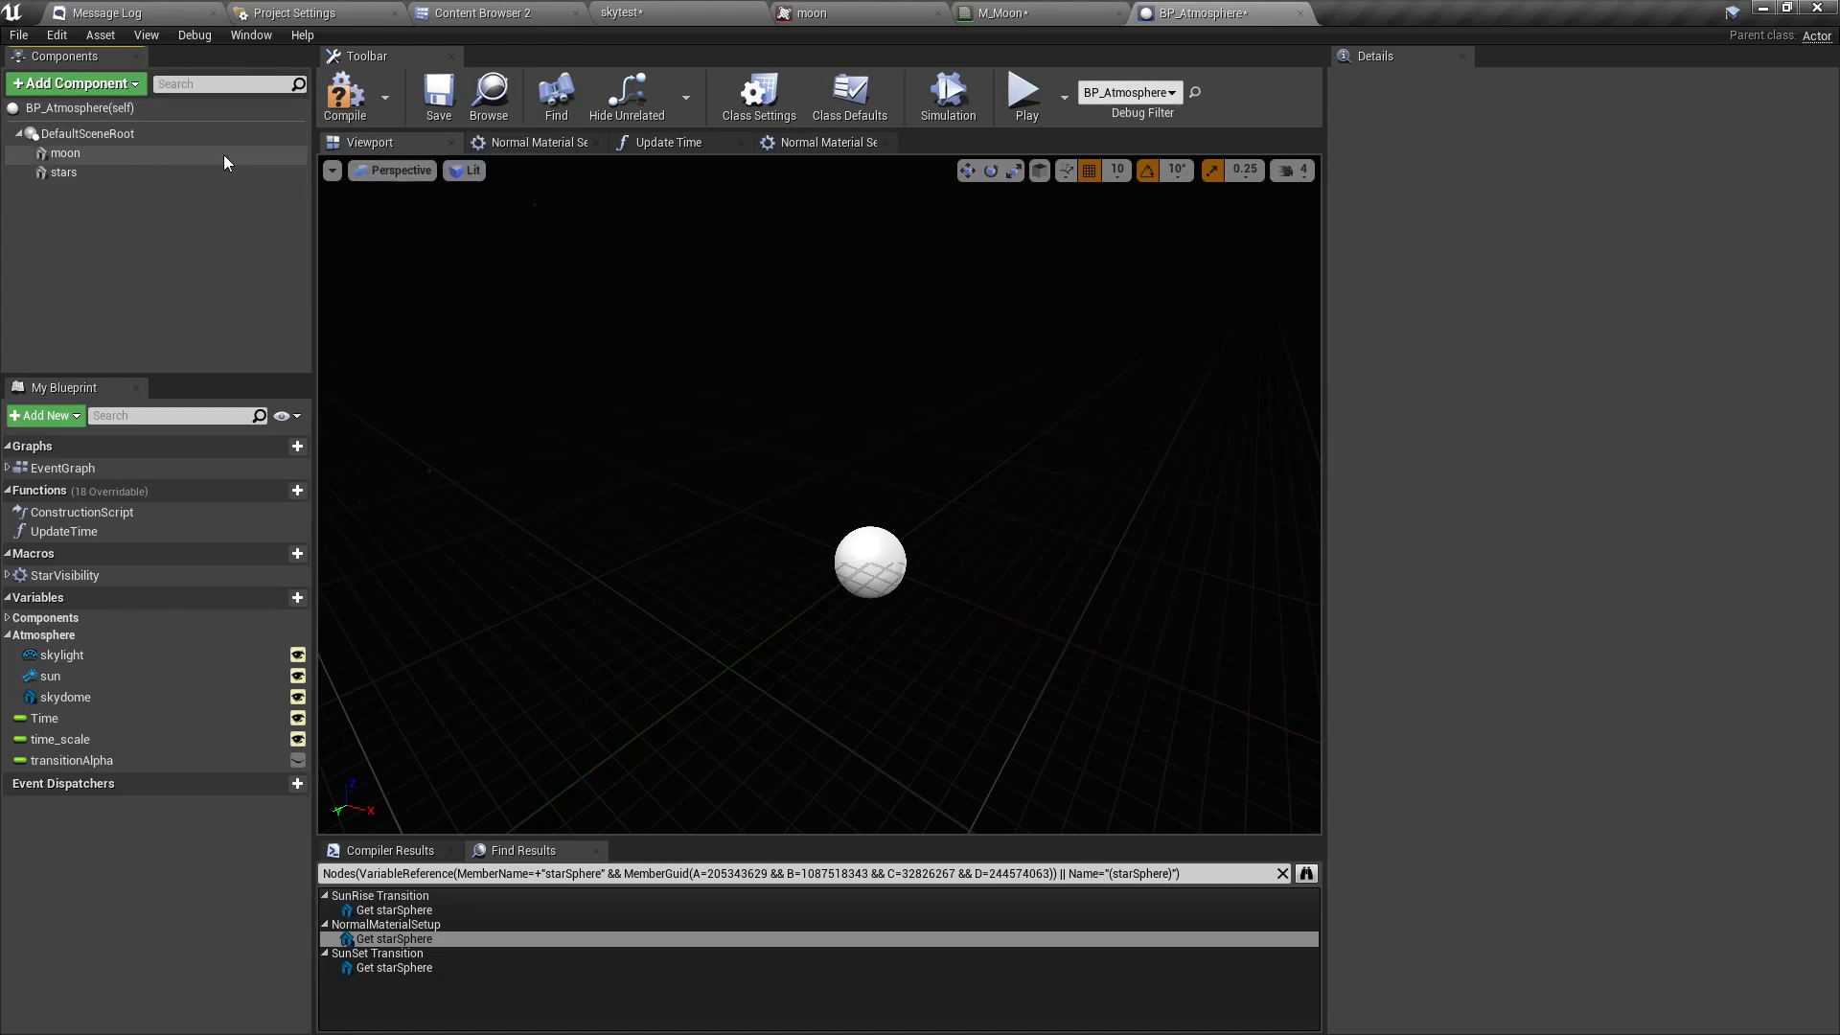
Rename the stars component of BP_Atmosphere to starsphere.
click(52, 677)
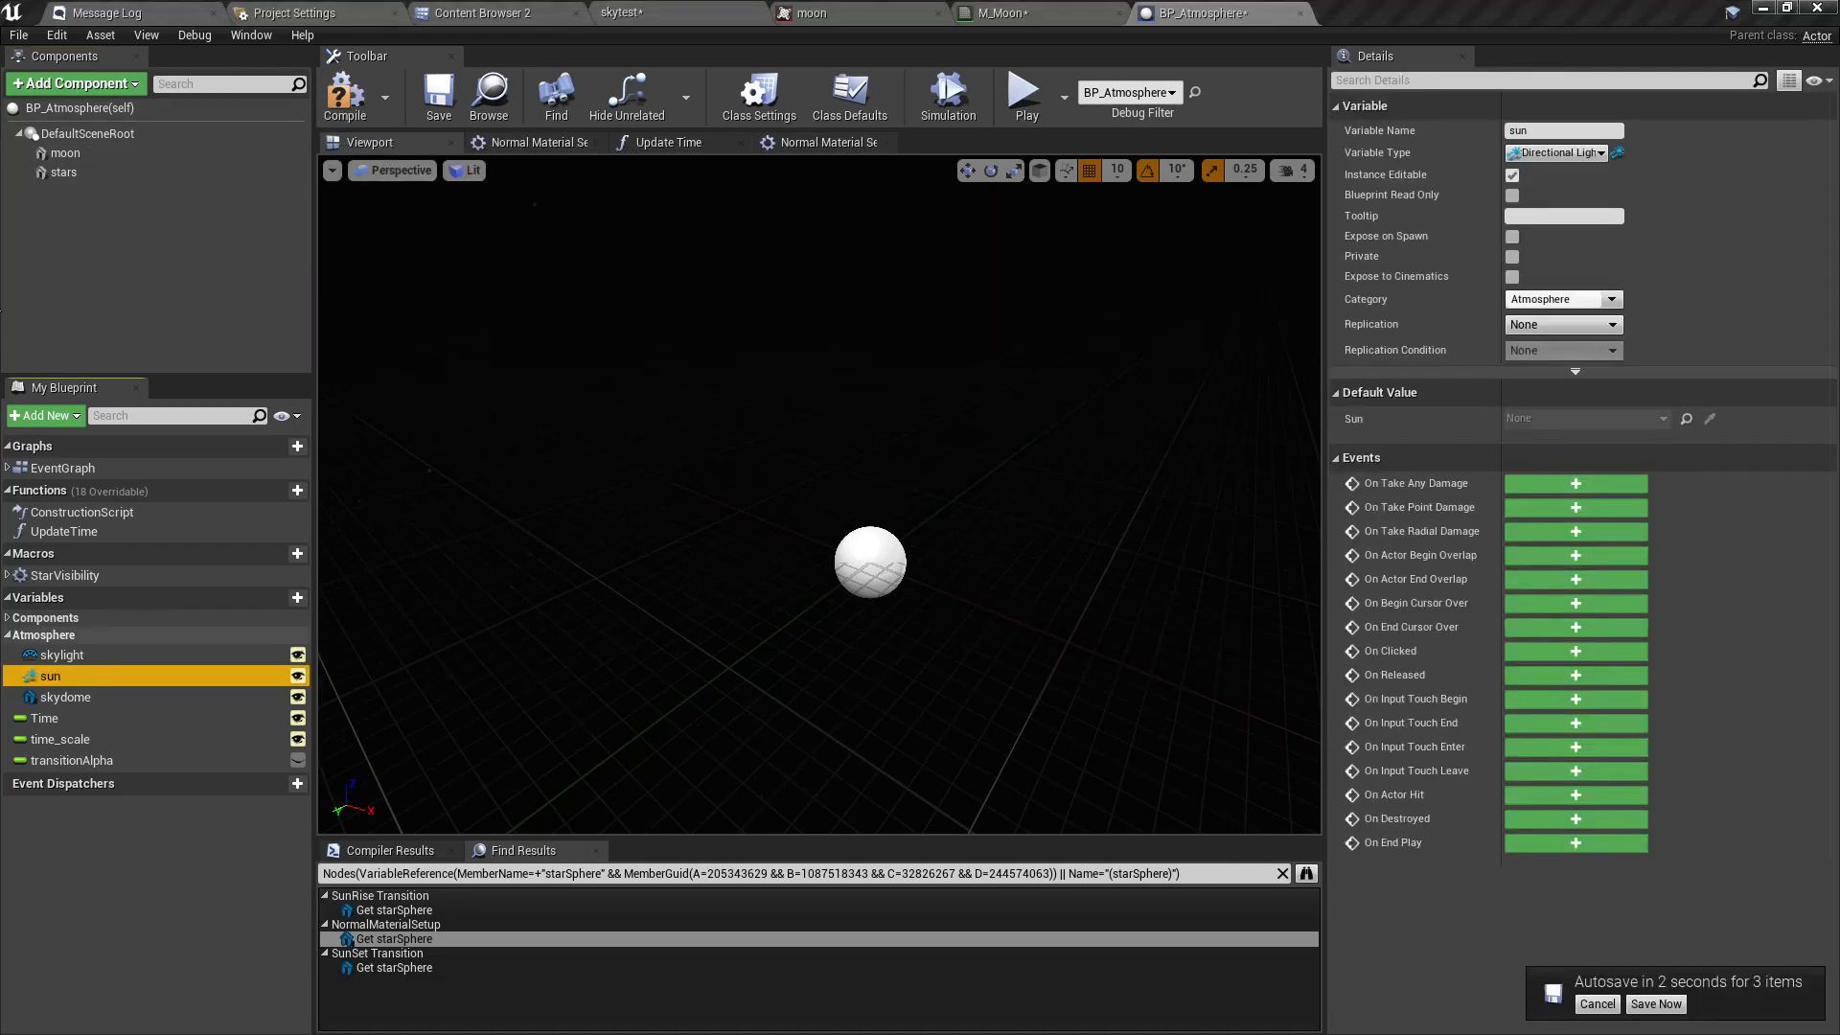
click(68, 177)
key(F2)
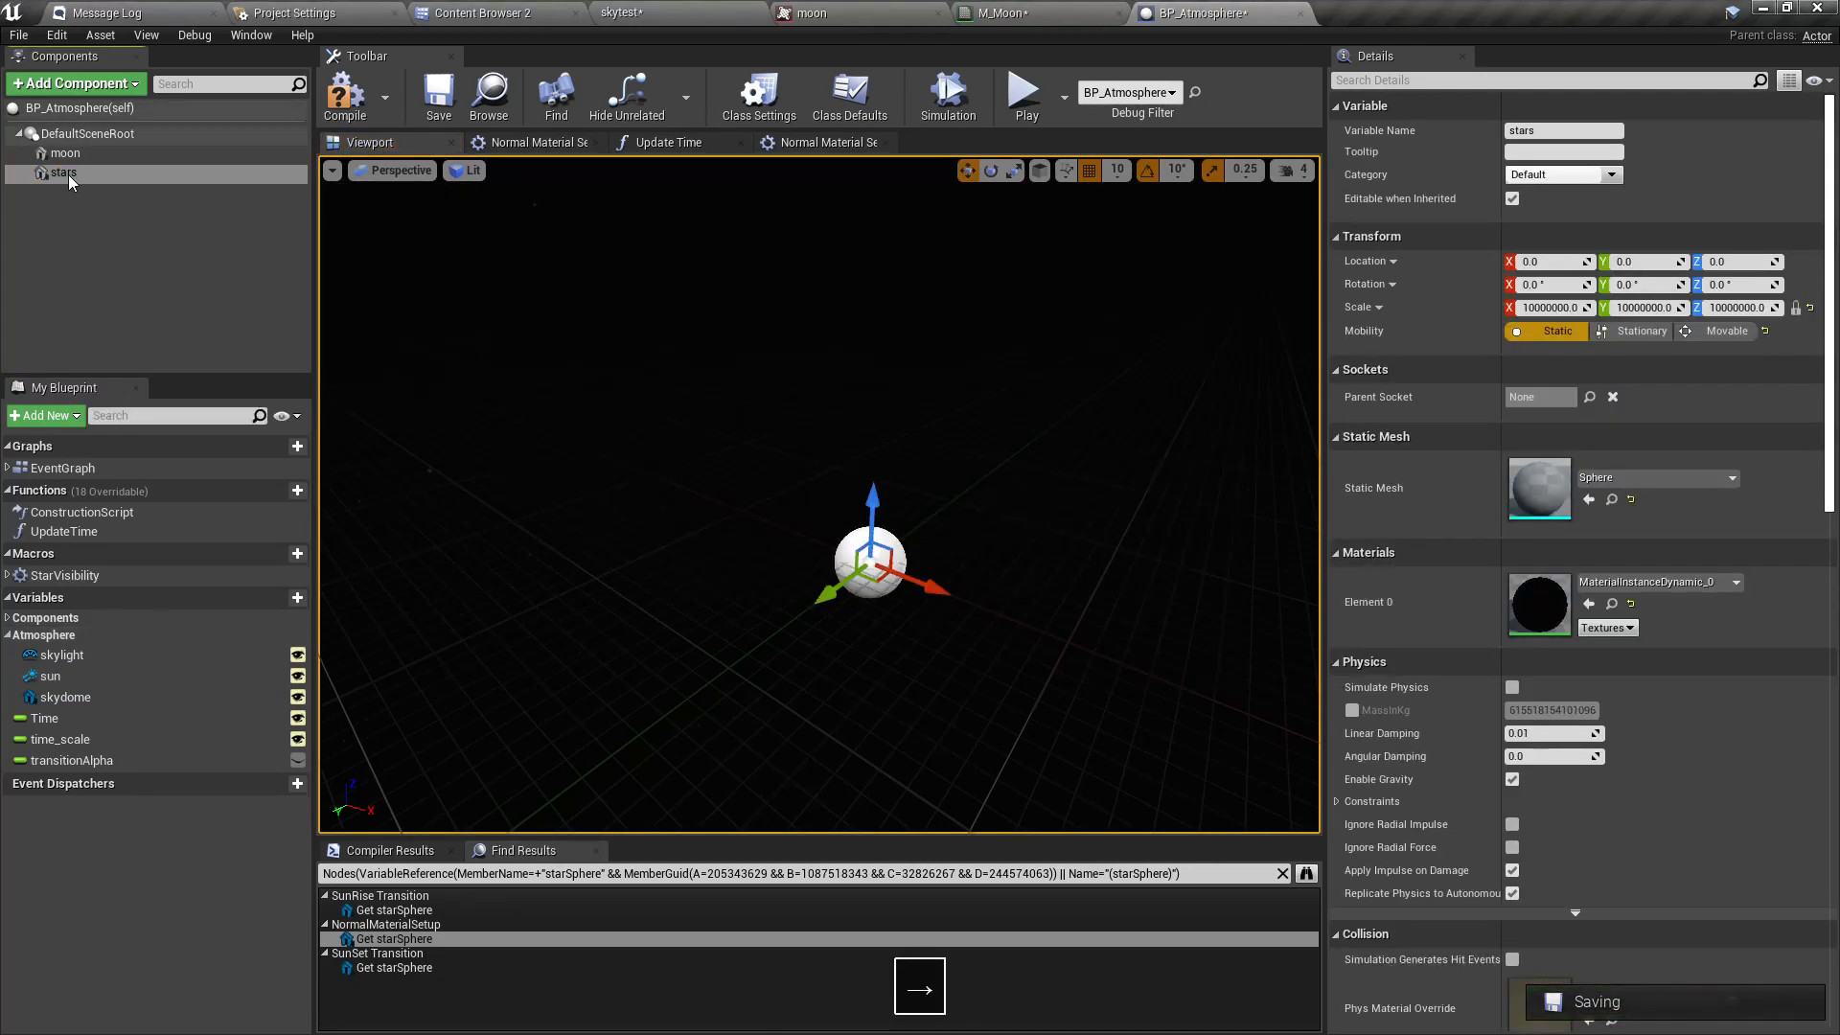
key(F2)
key(Right)
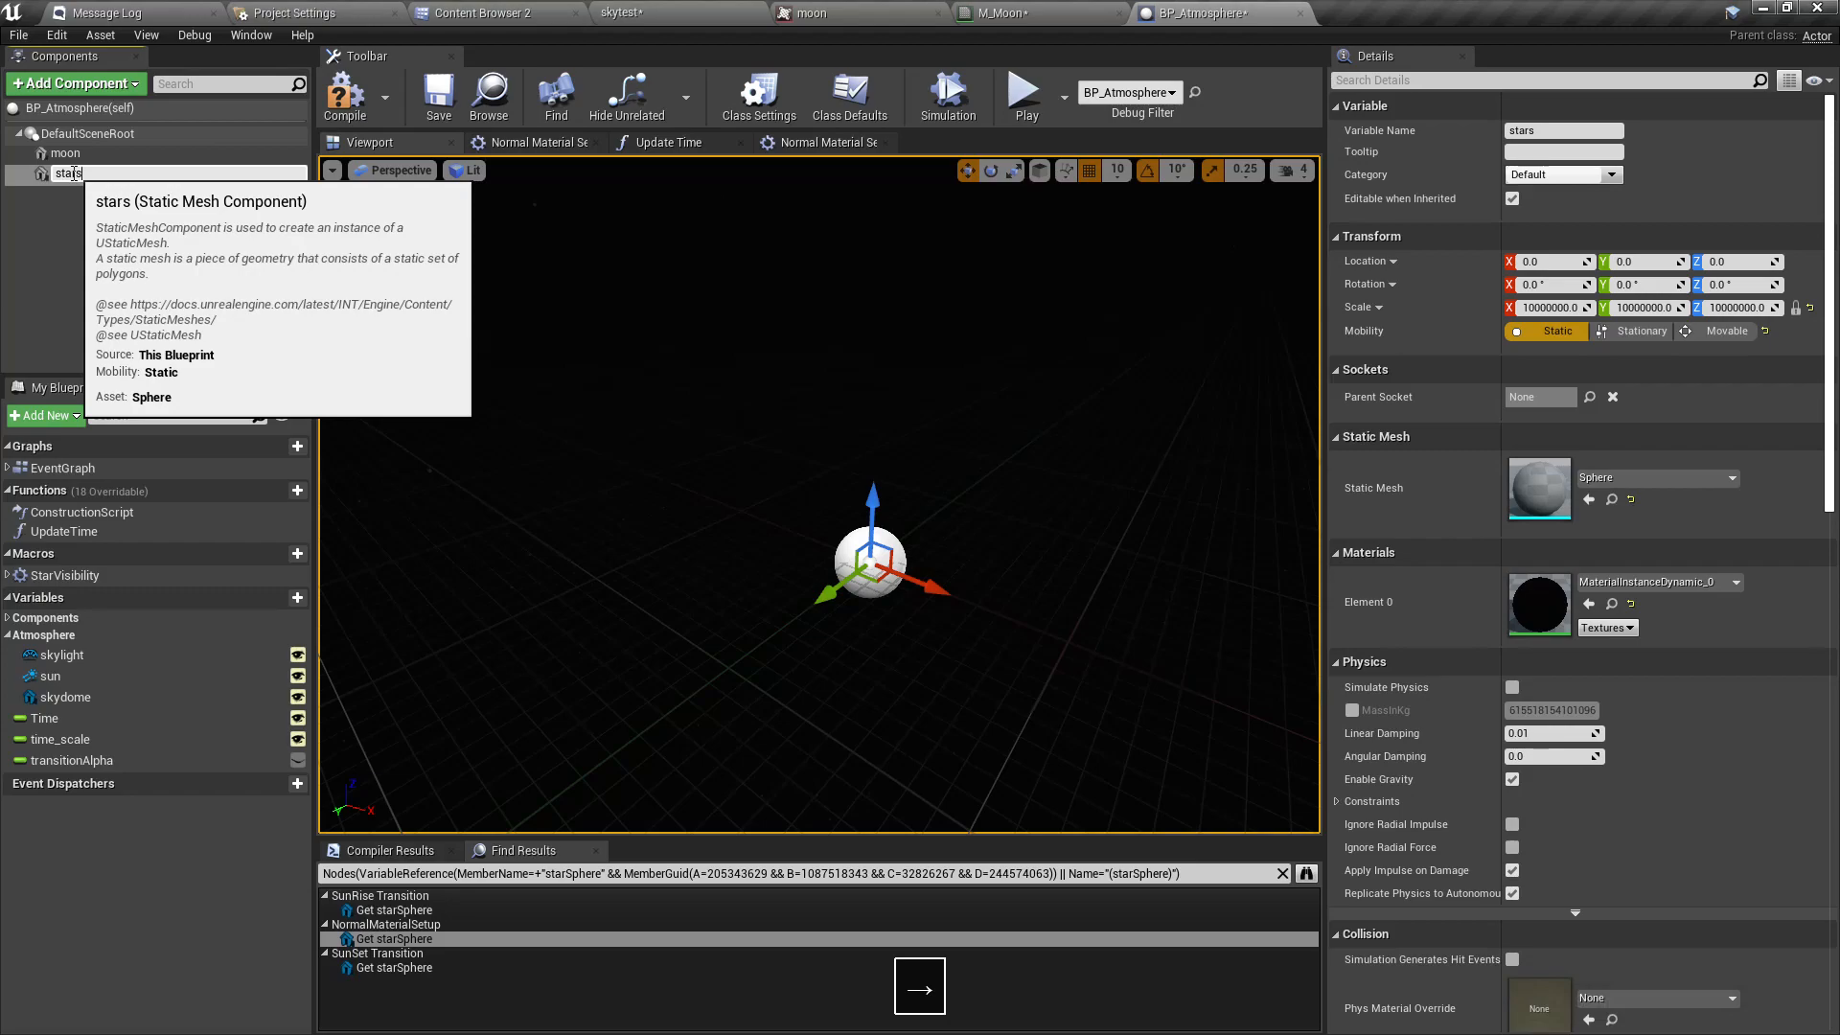
text(sphere)
key(Return)
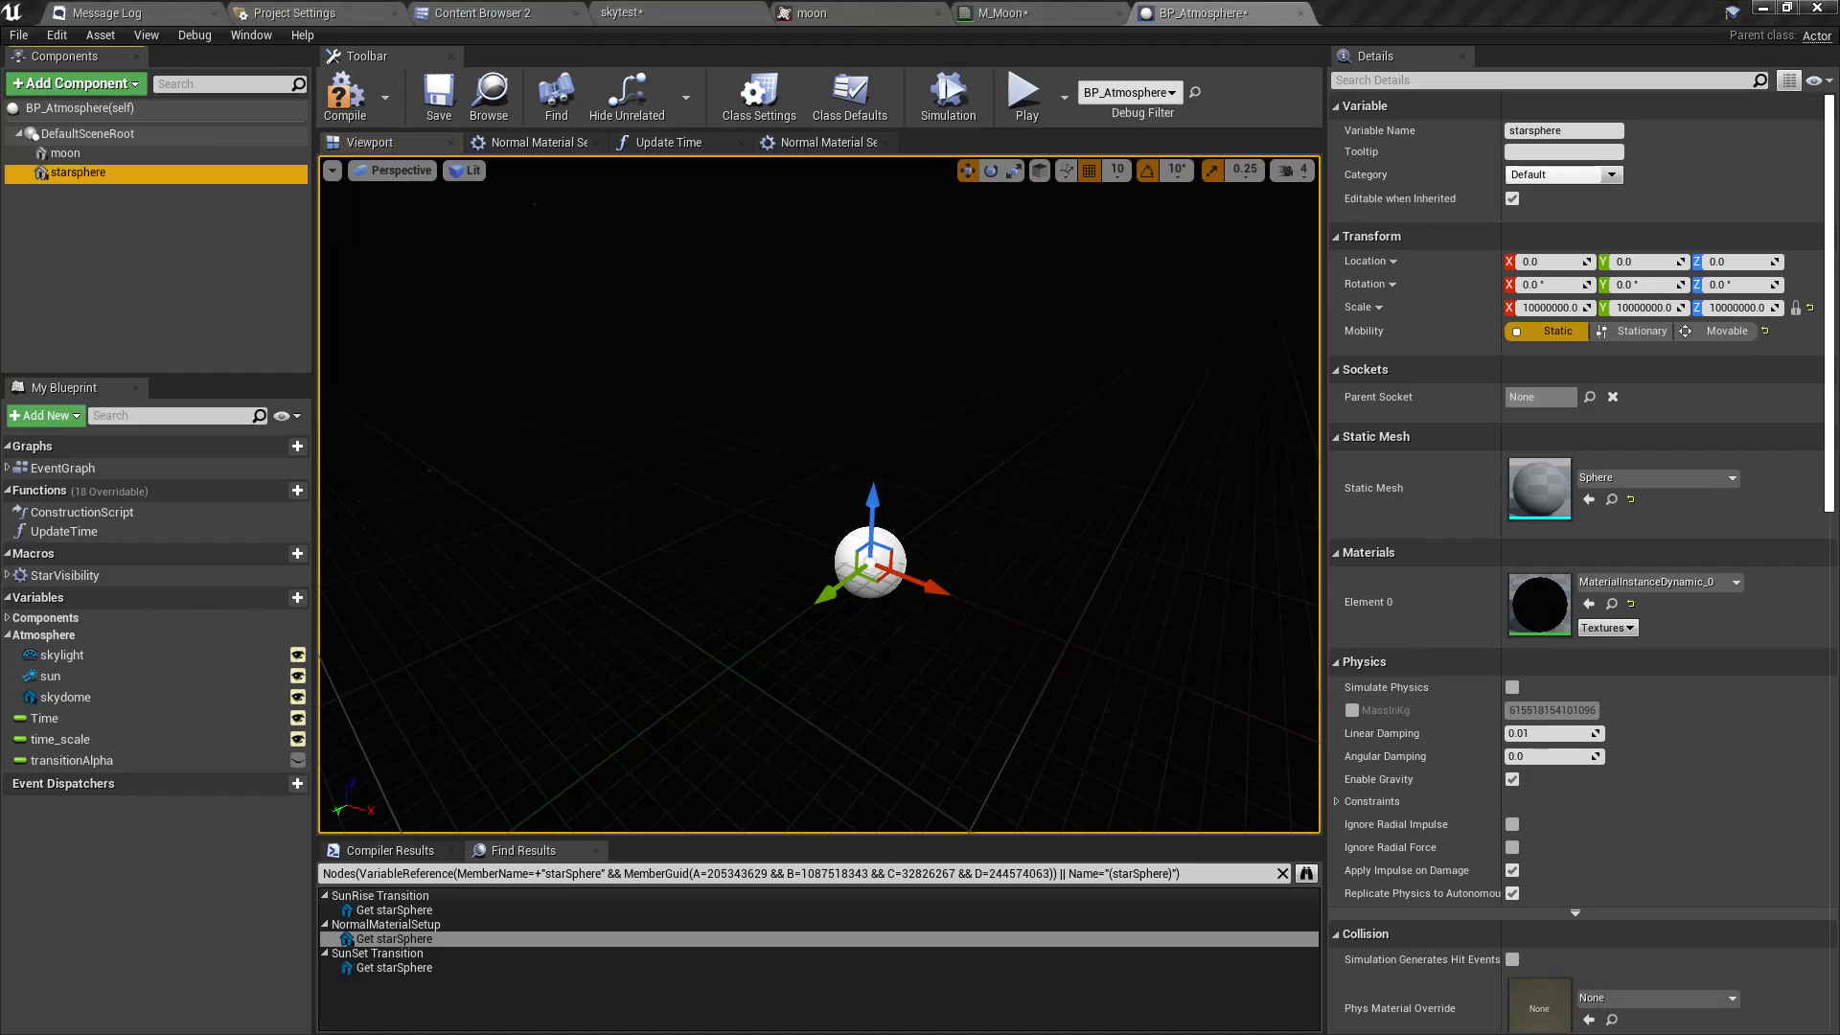
Add a Scene component under DefaultSceneRoot and name it stars&MoonRoot.
right_click(96, 140)
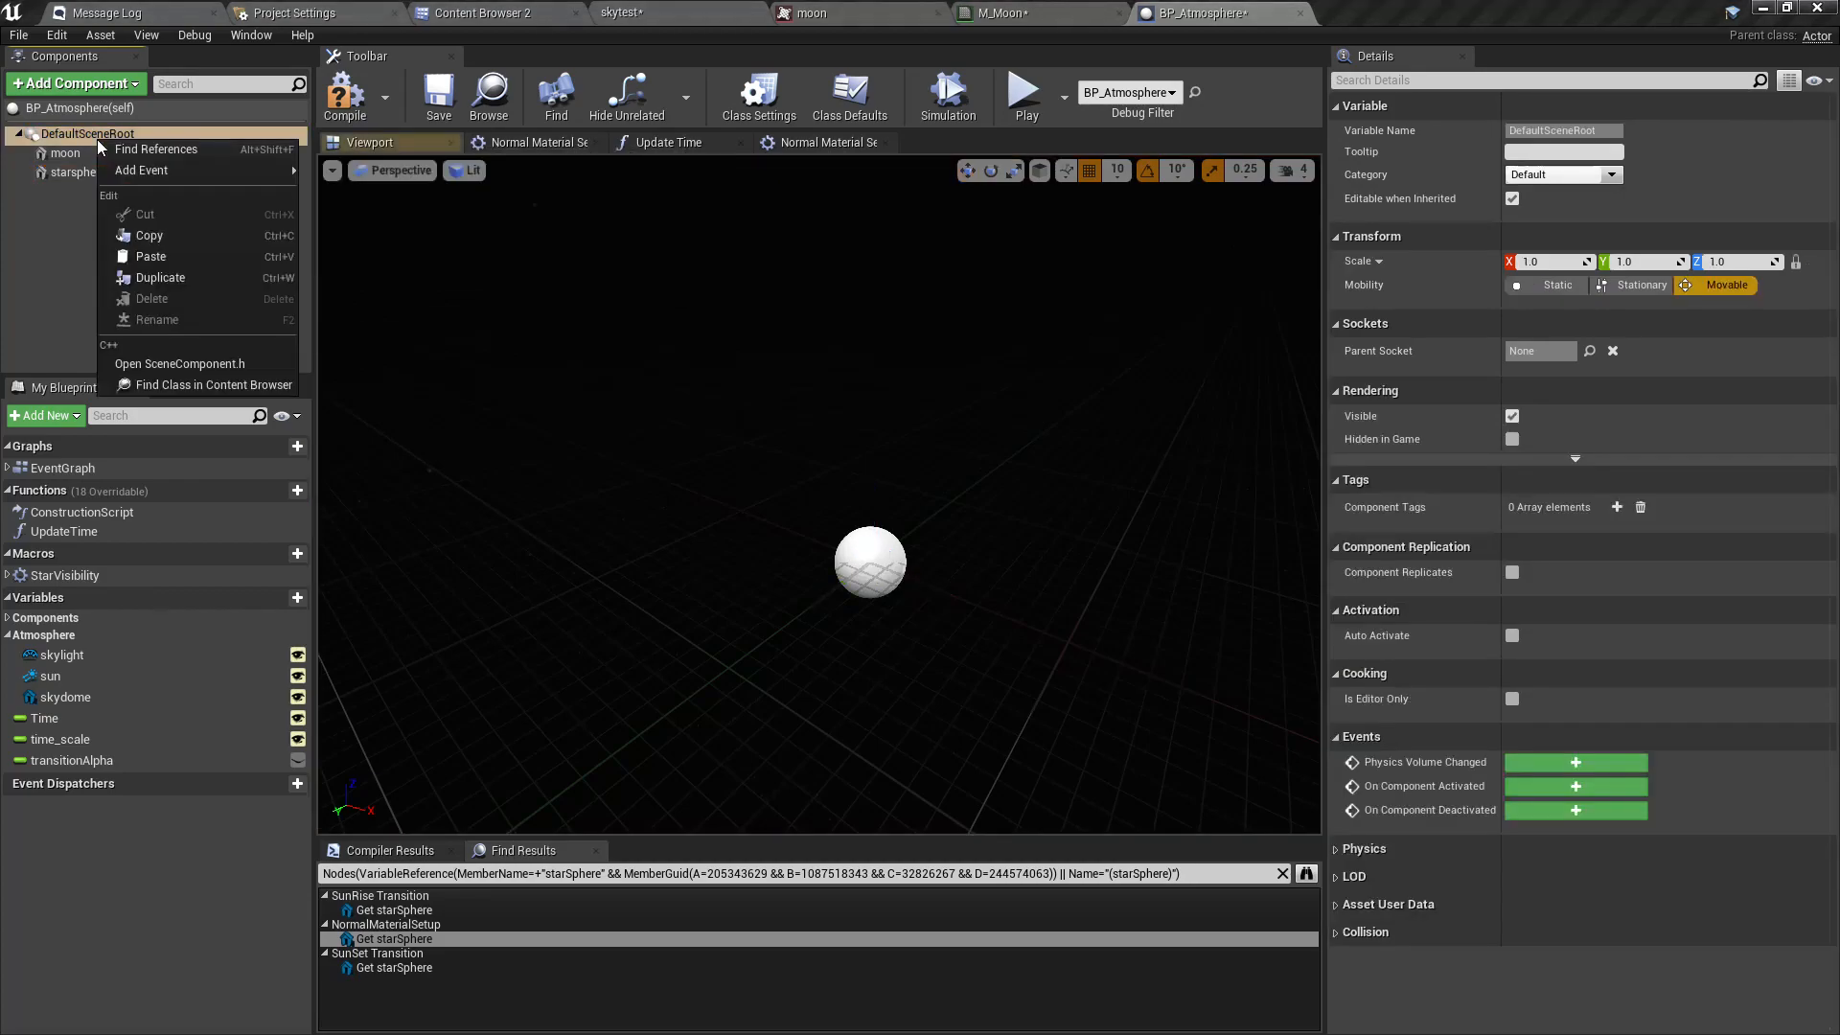
click(77, 83)
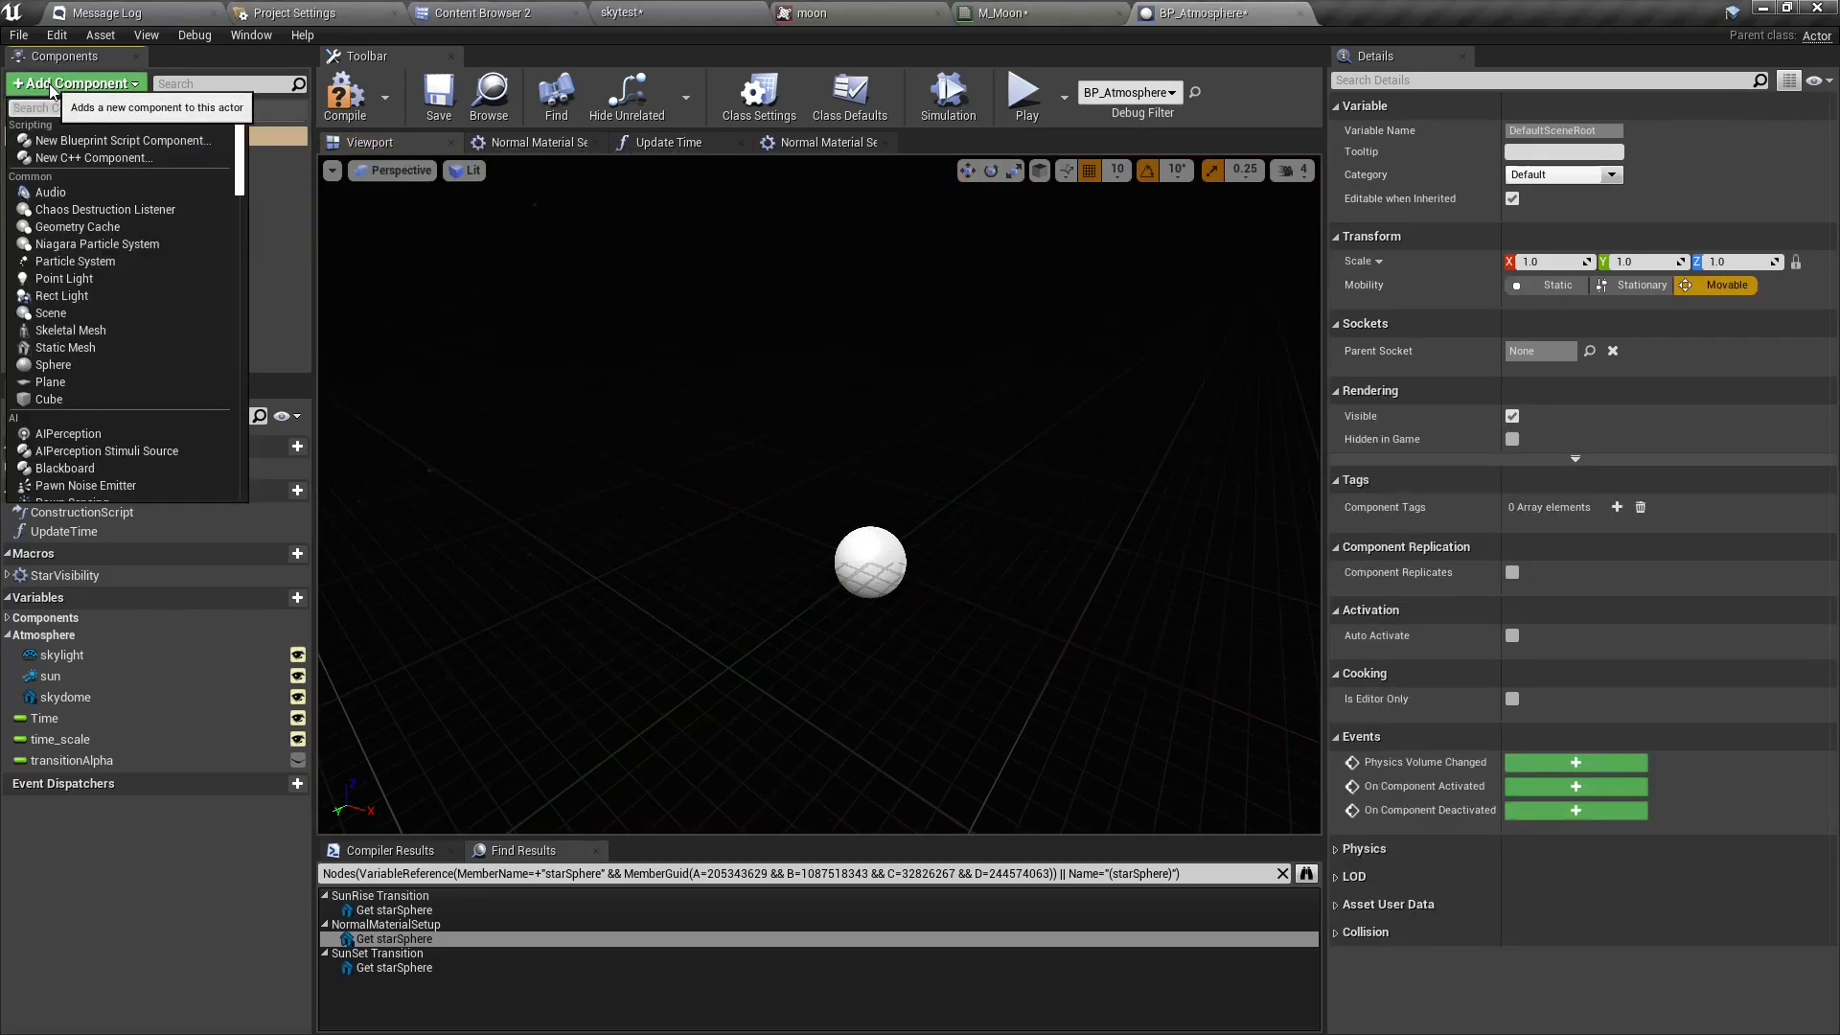
click(60, 311)
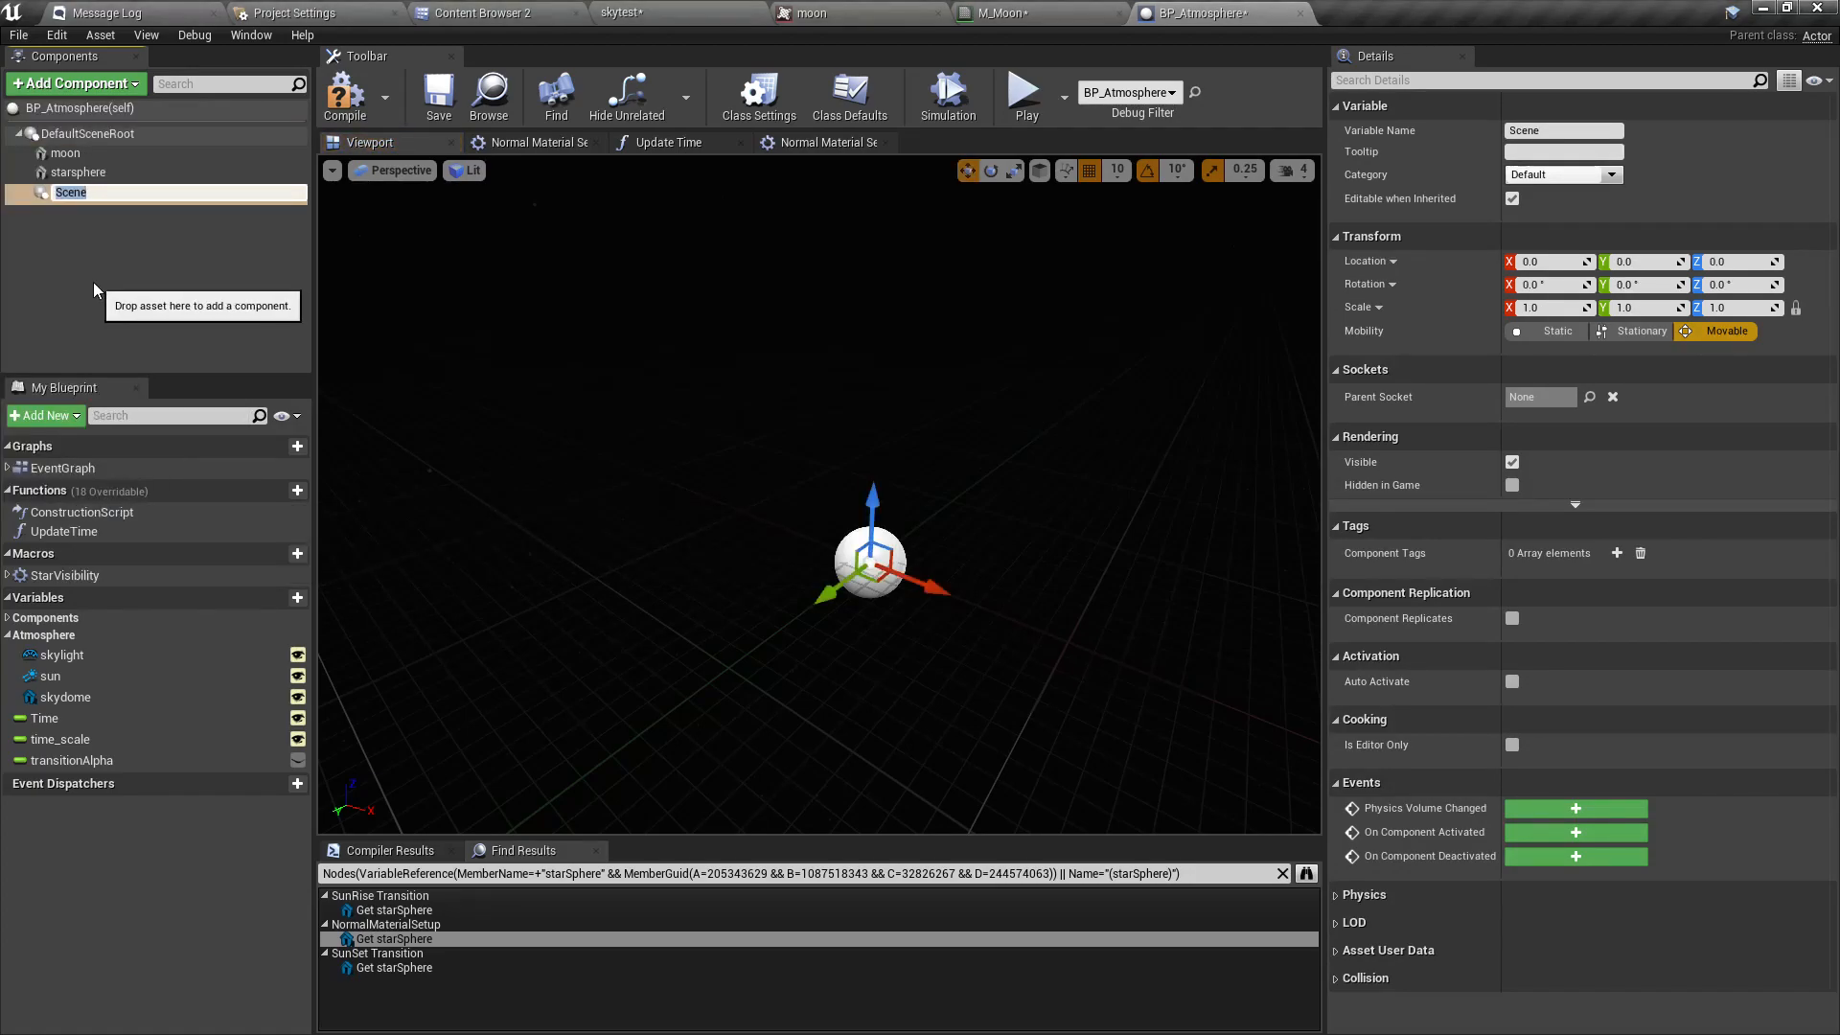
text(stars&Moon)
key(ctrl+a)
text(Night)
key(ctrl+z)
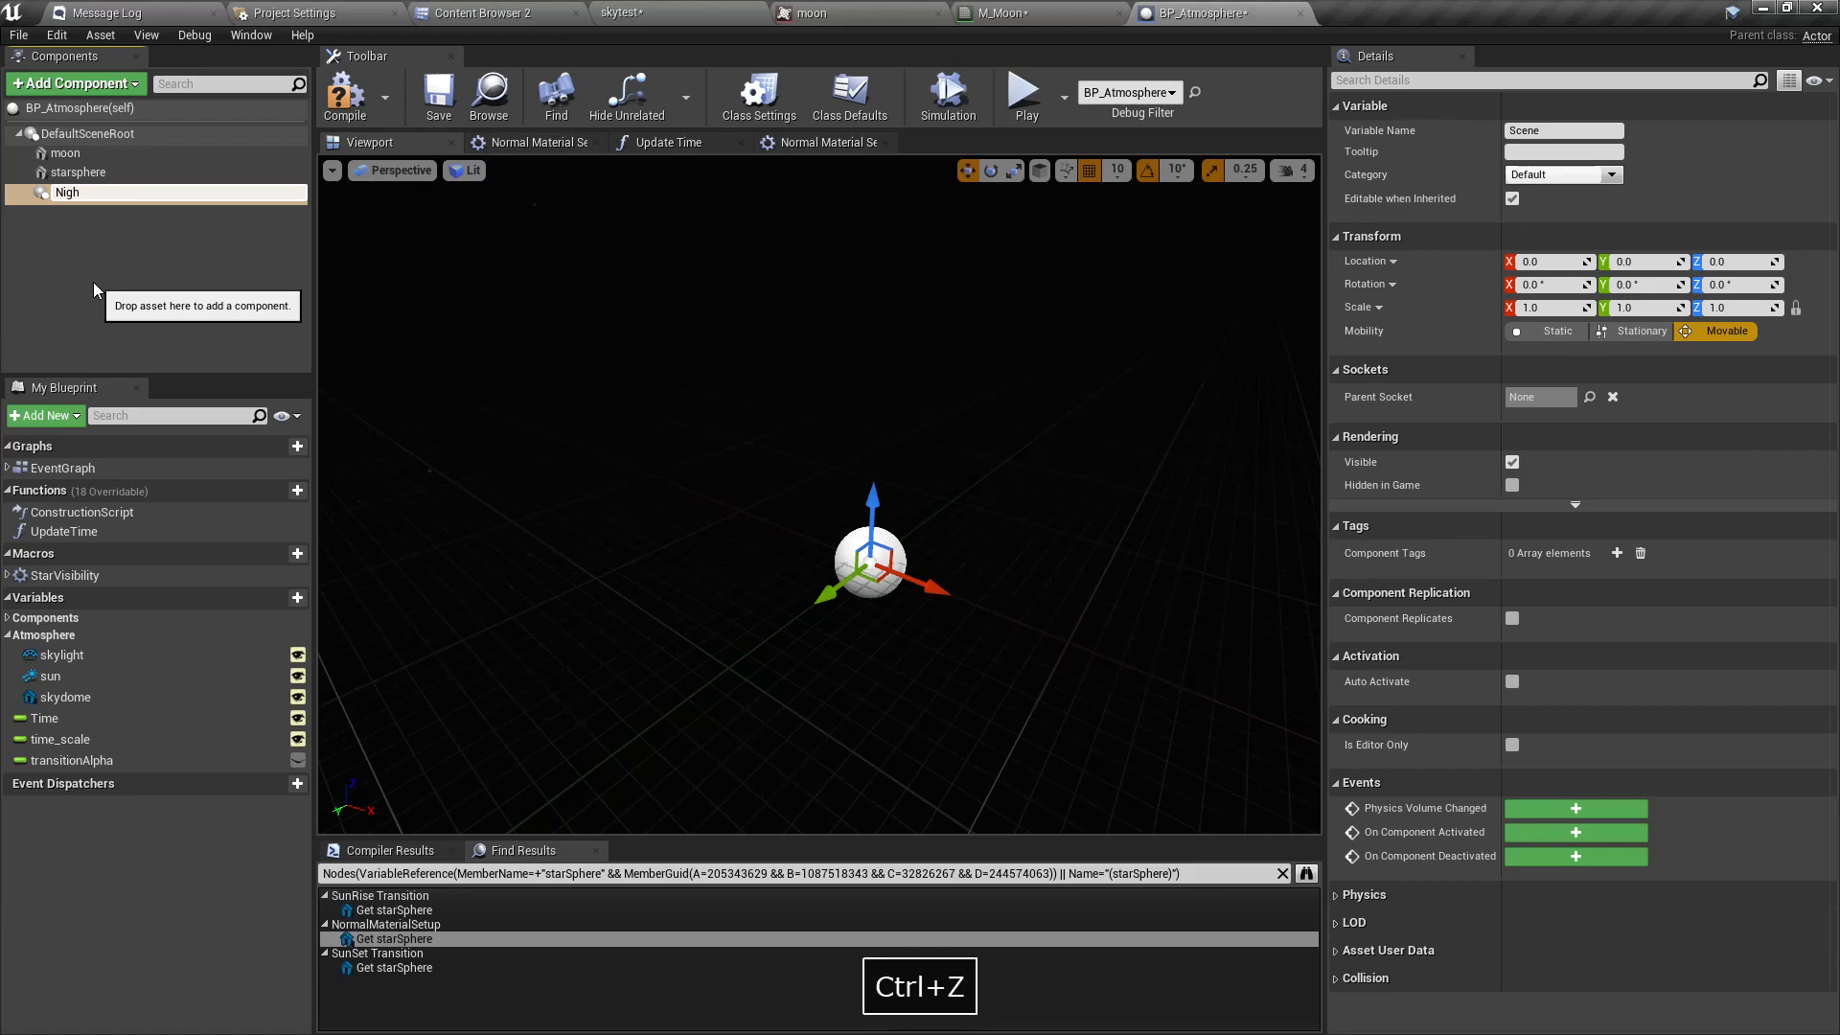
key(ctrl+z)
text(nRoot)
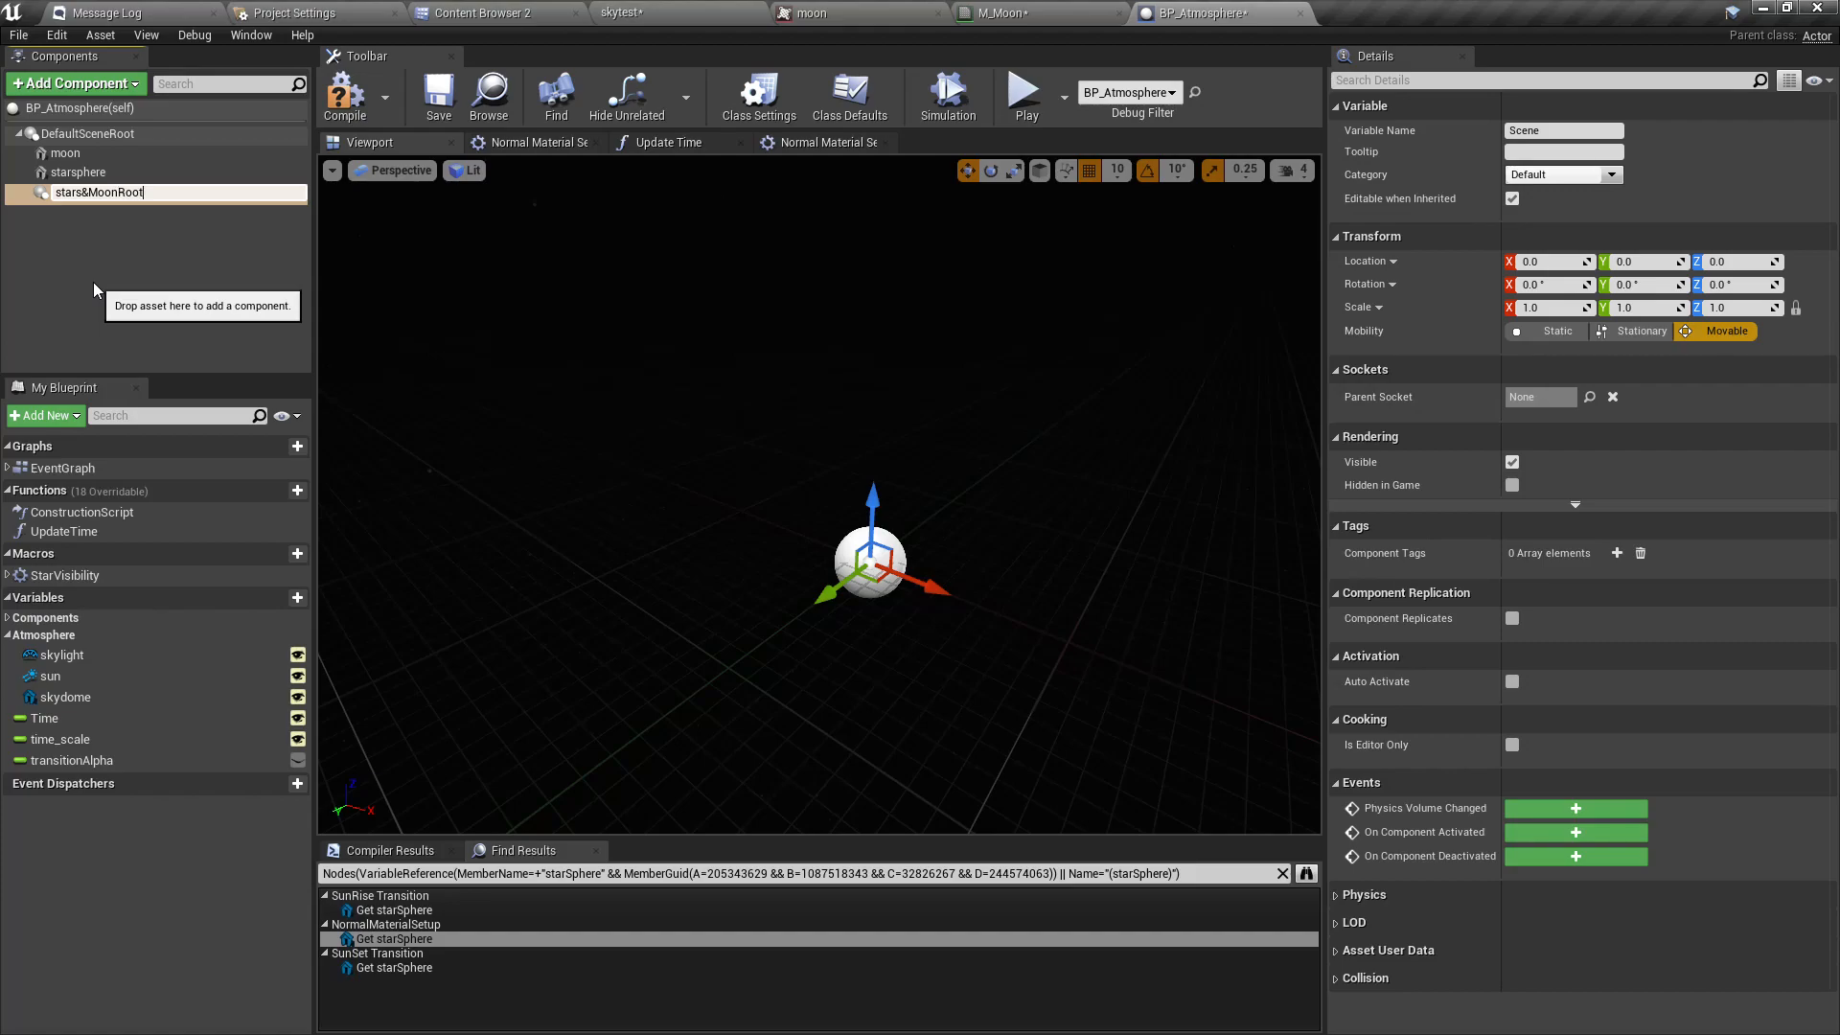
key(Return)
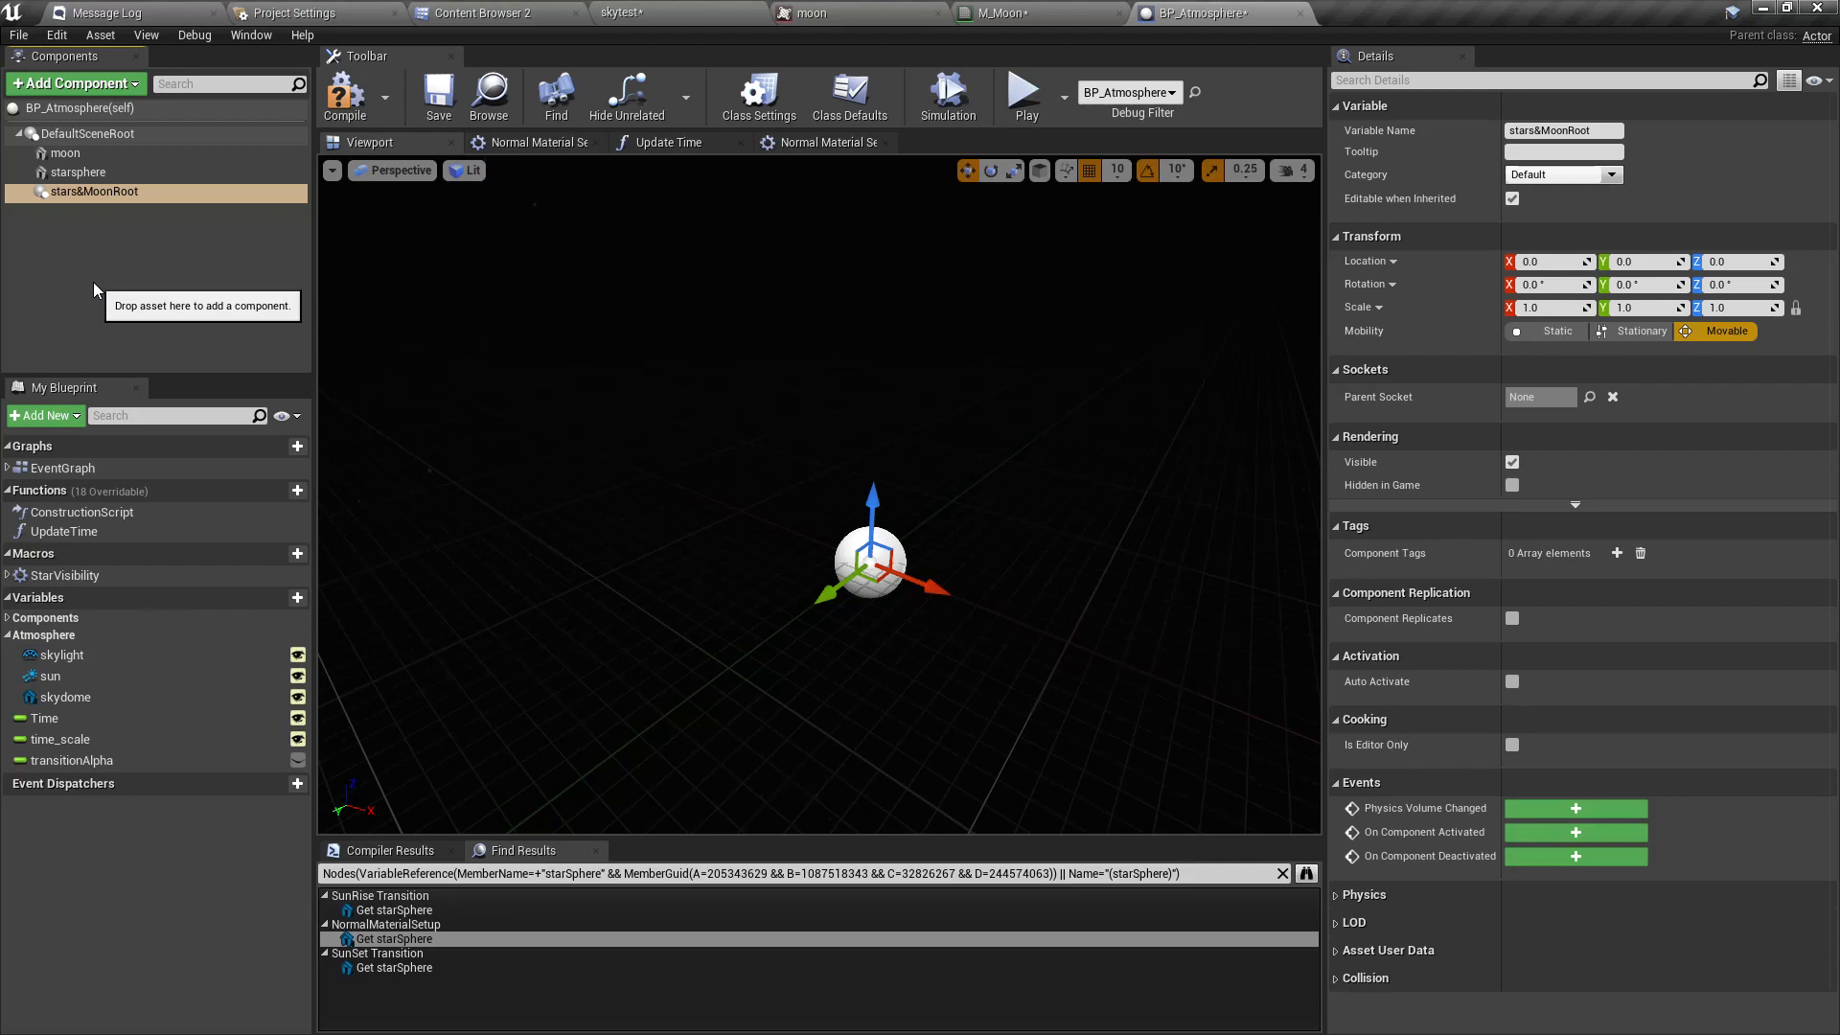
Set the mobility of the moon and starsphere components to Movable and parent both under stars&MoonRoot.
click(67, 153)
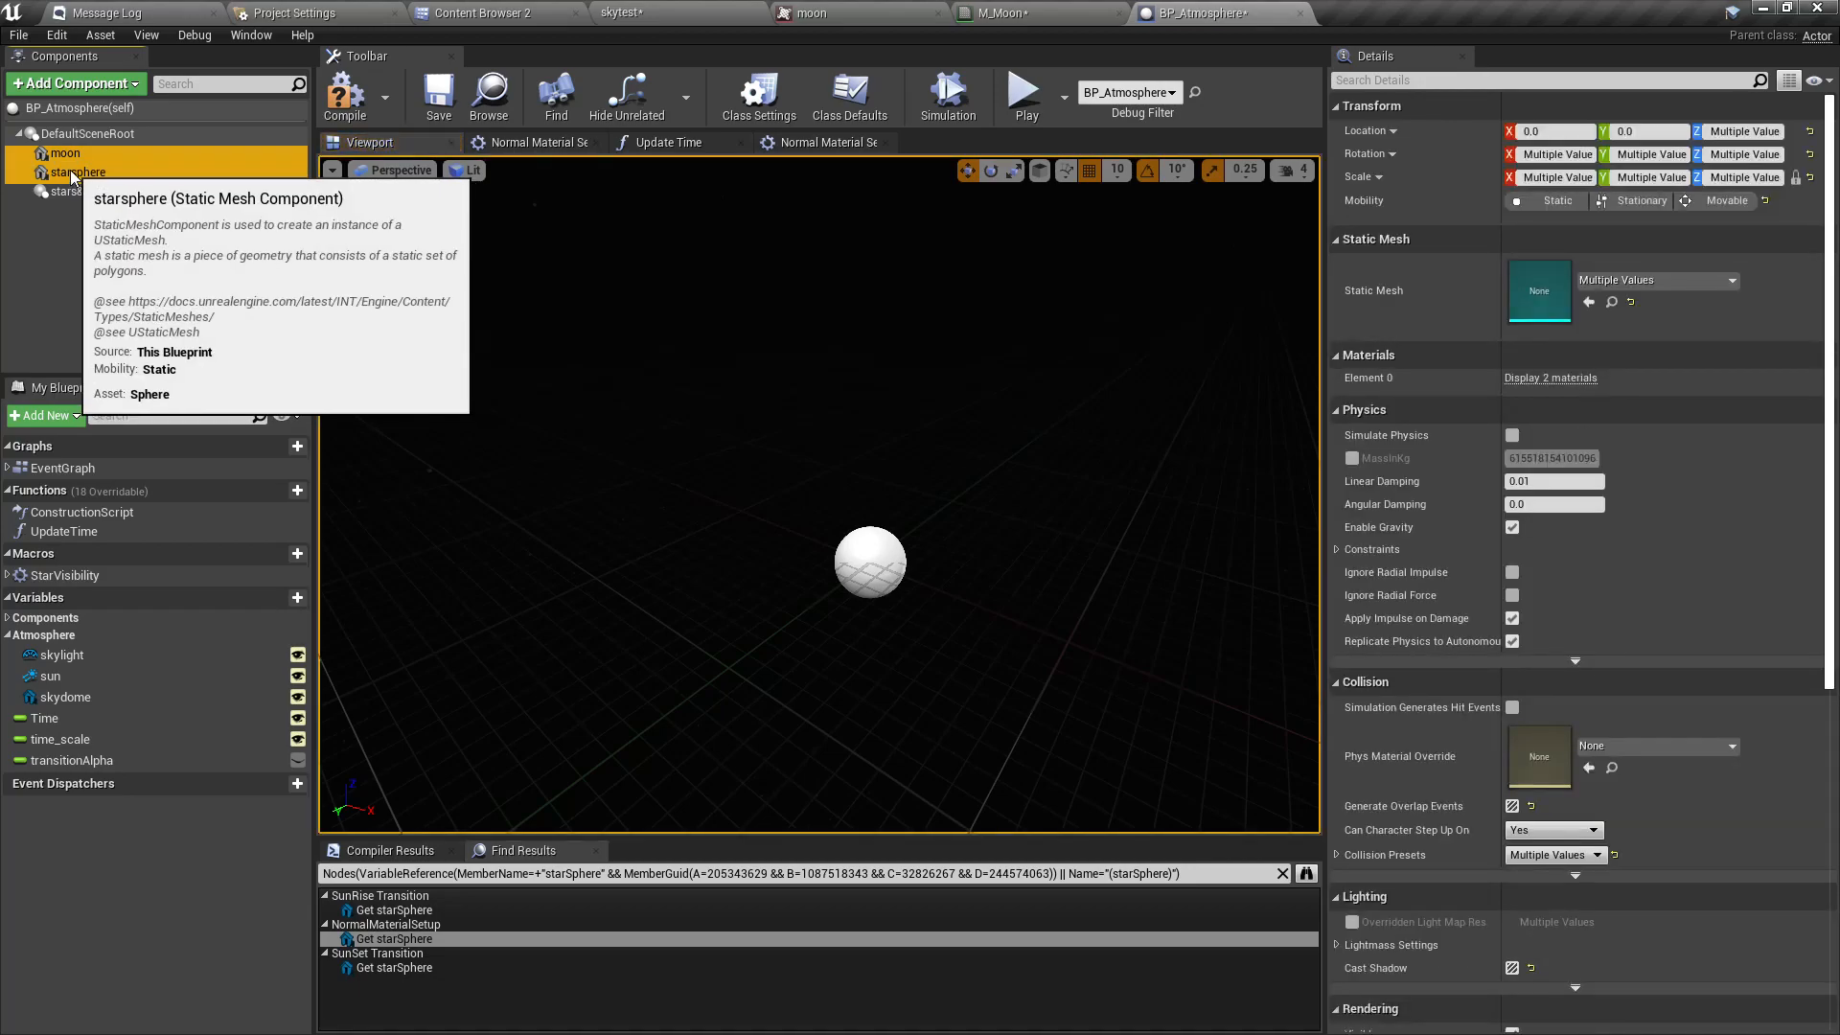
click(74, 174)
drag(74, 178, 82, 192)
click(83, 192)
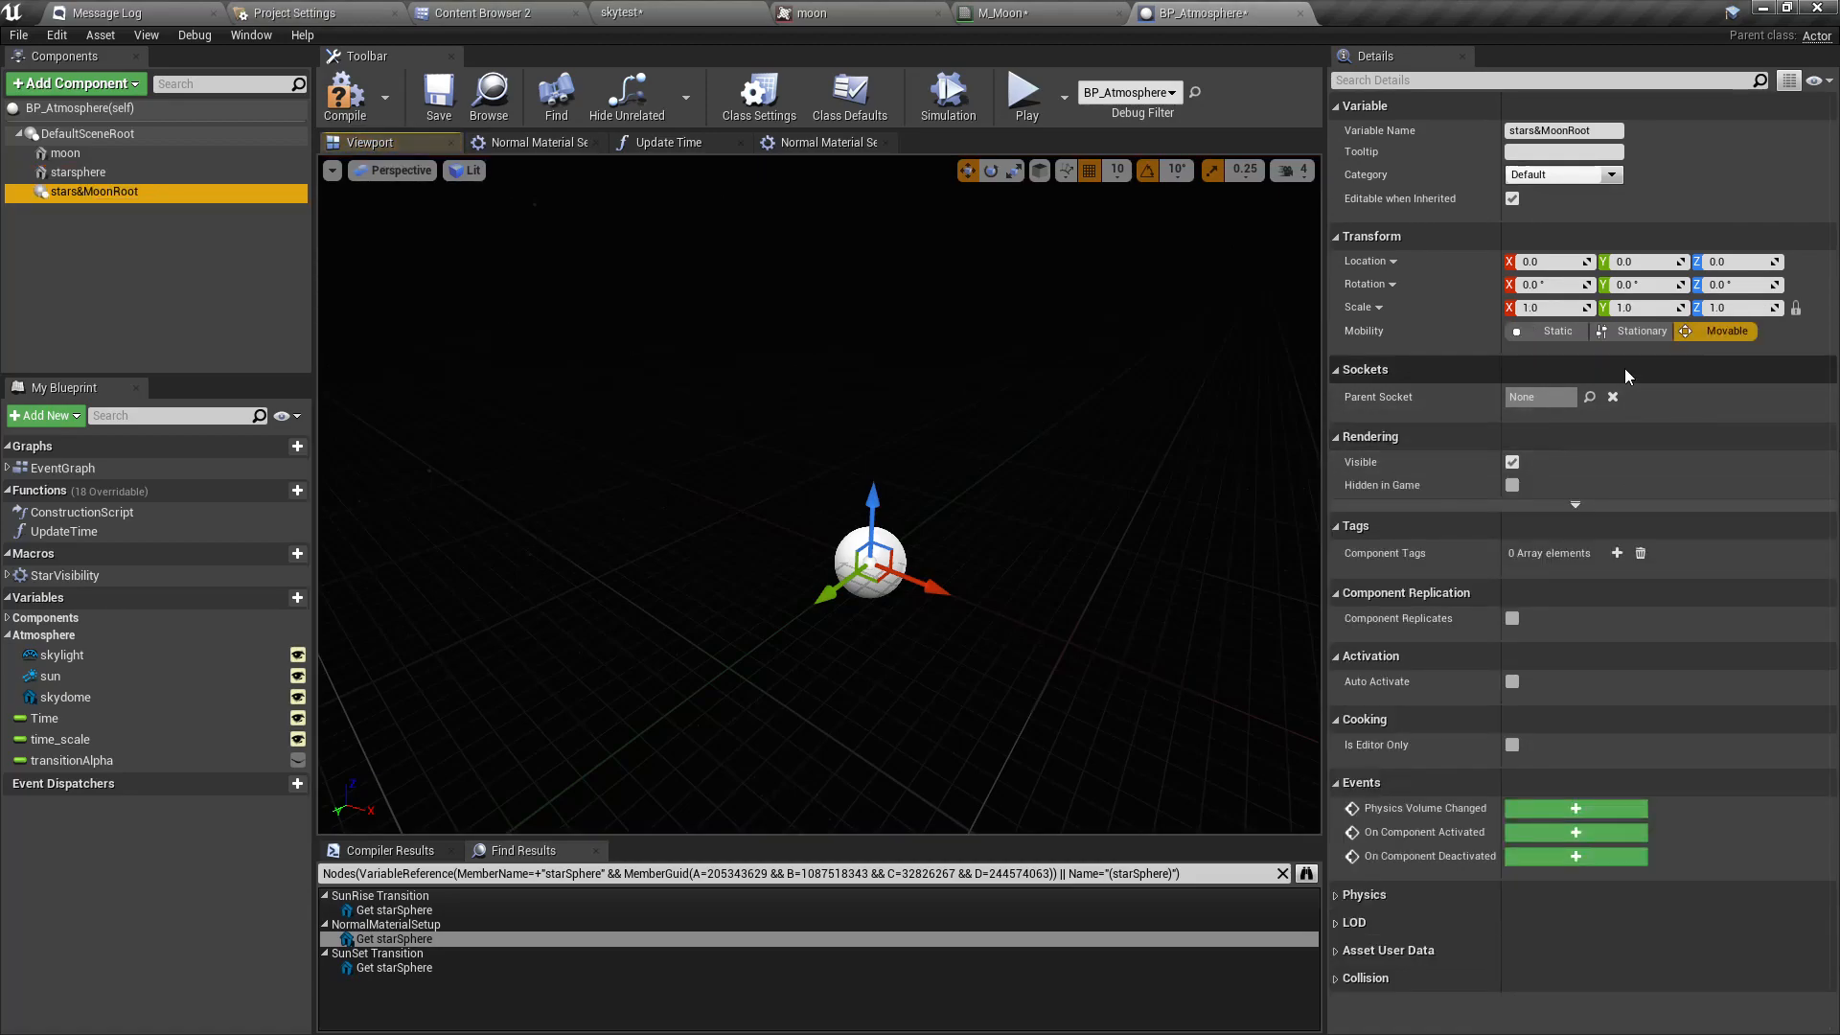
click(65, 153)
ctrl+click(78, 172)
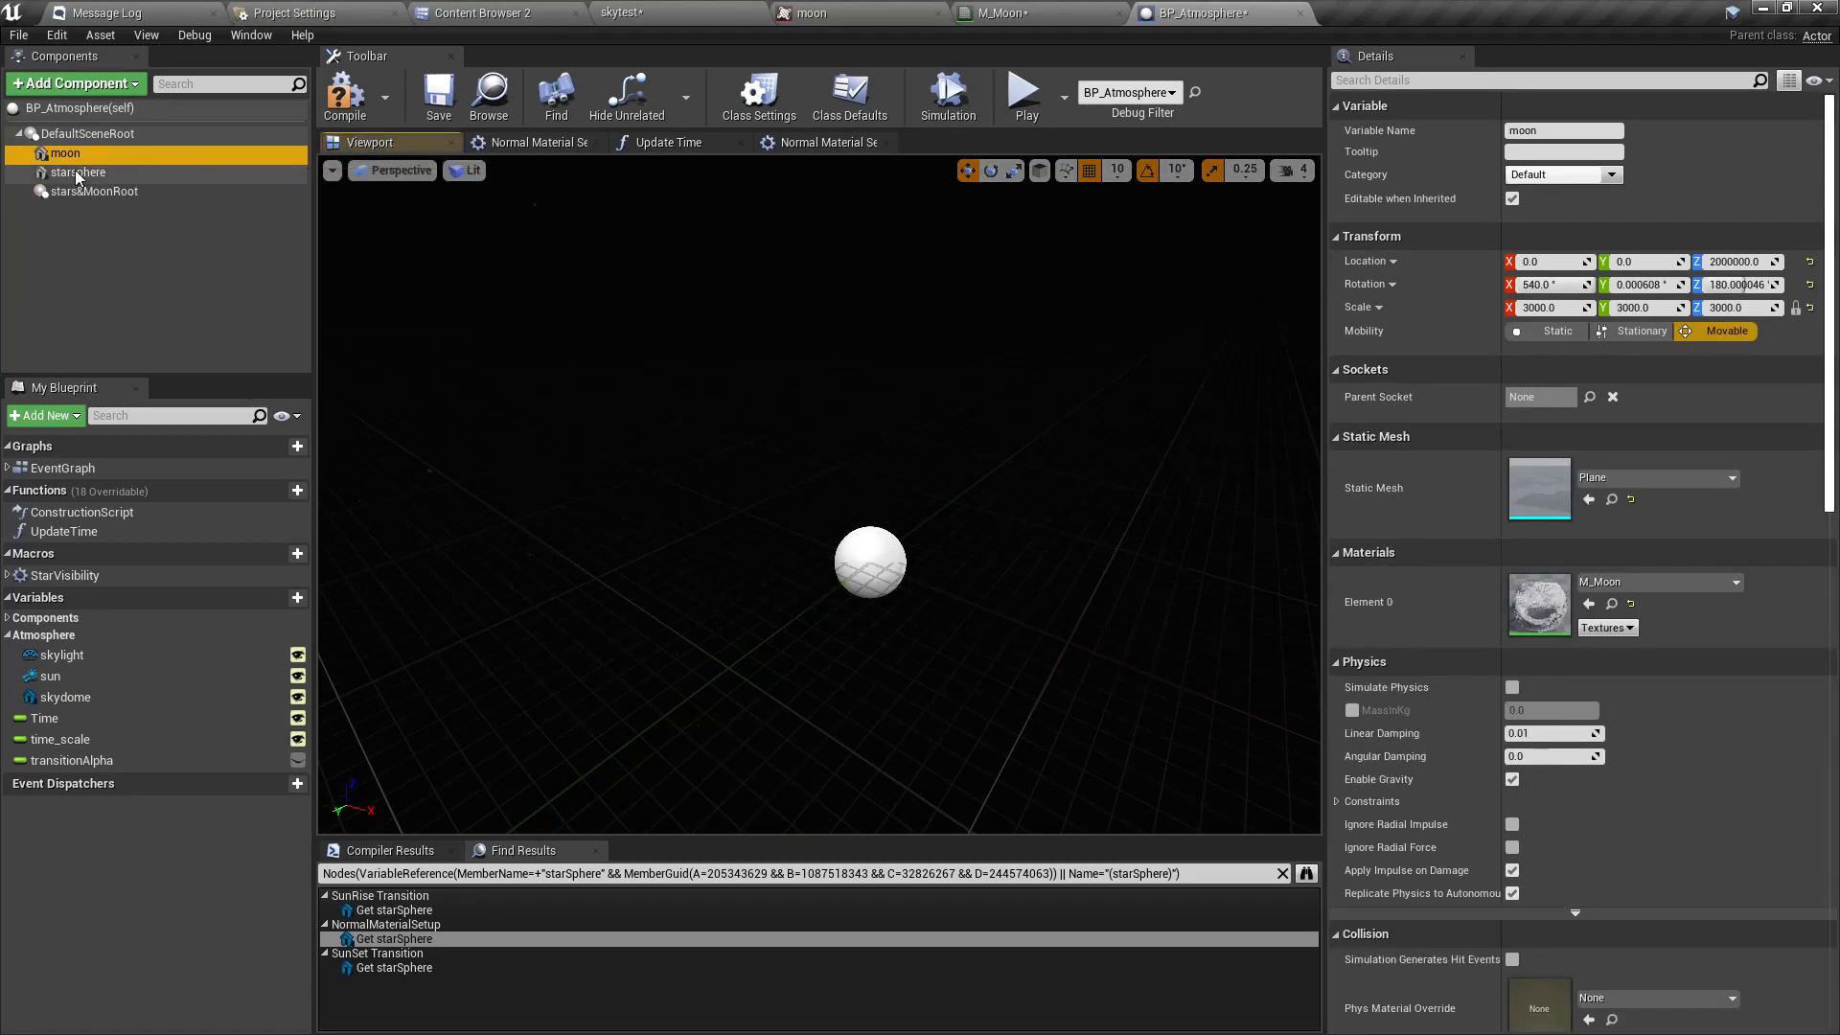
click(1705, 202)
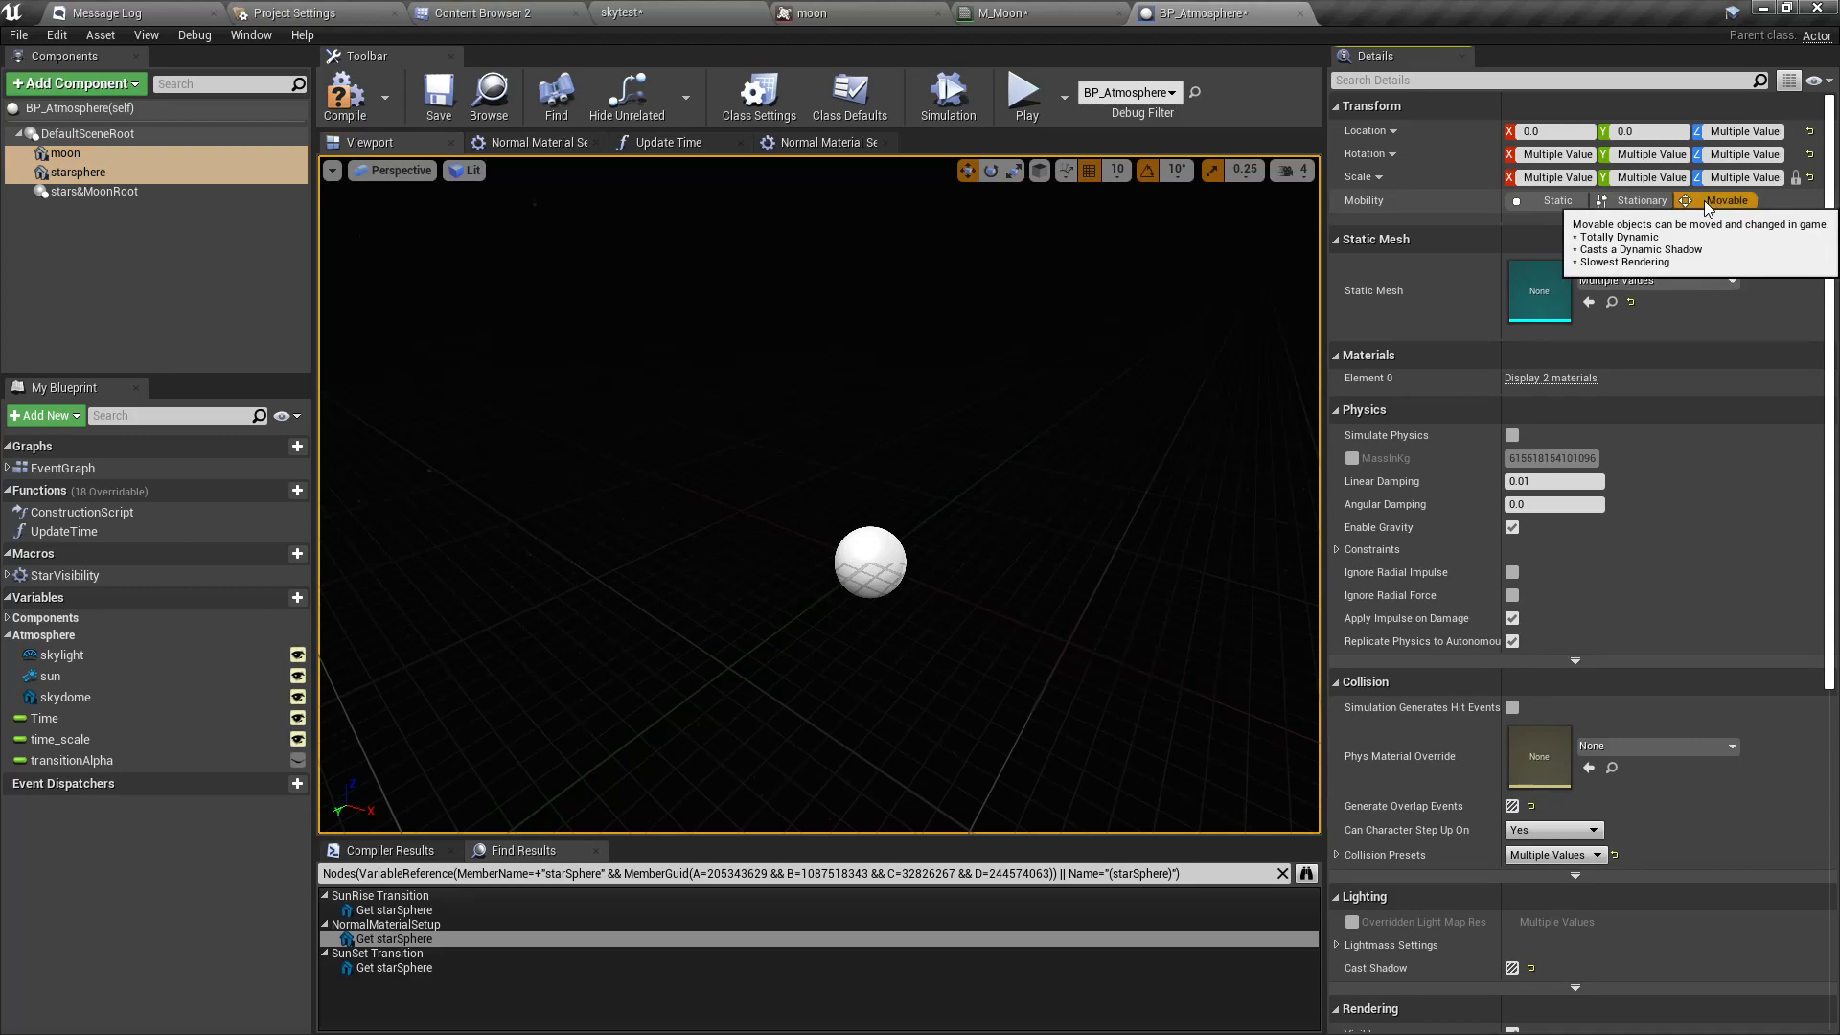
drag(77, 172, 91, 191)
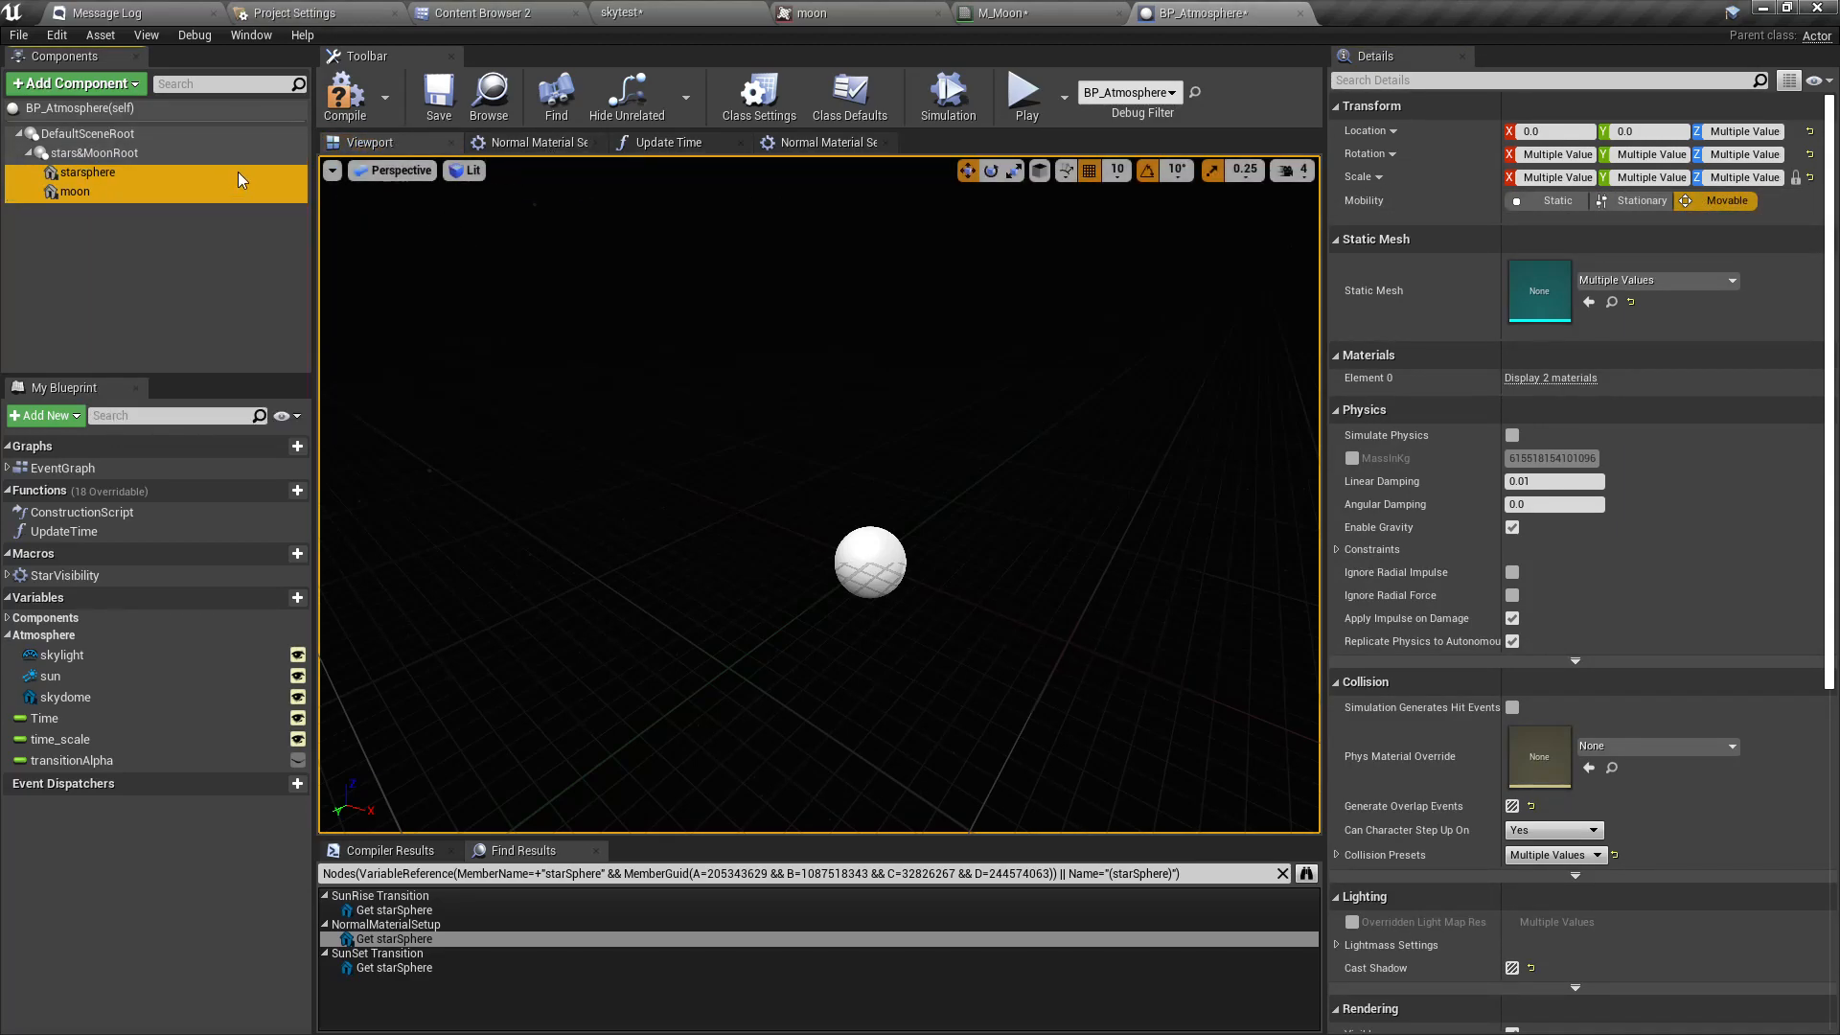
Examine the starsphere and moon components in the blueprint viewport after regrouping them.
click(347, 144)
key(f)
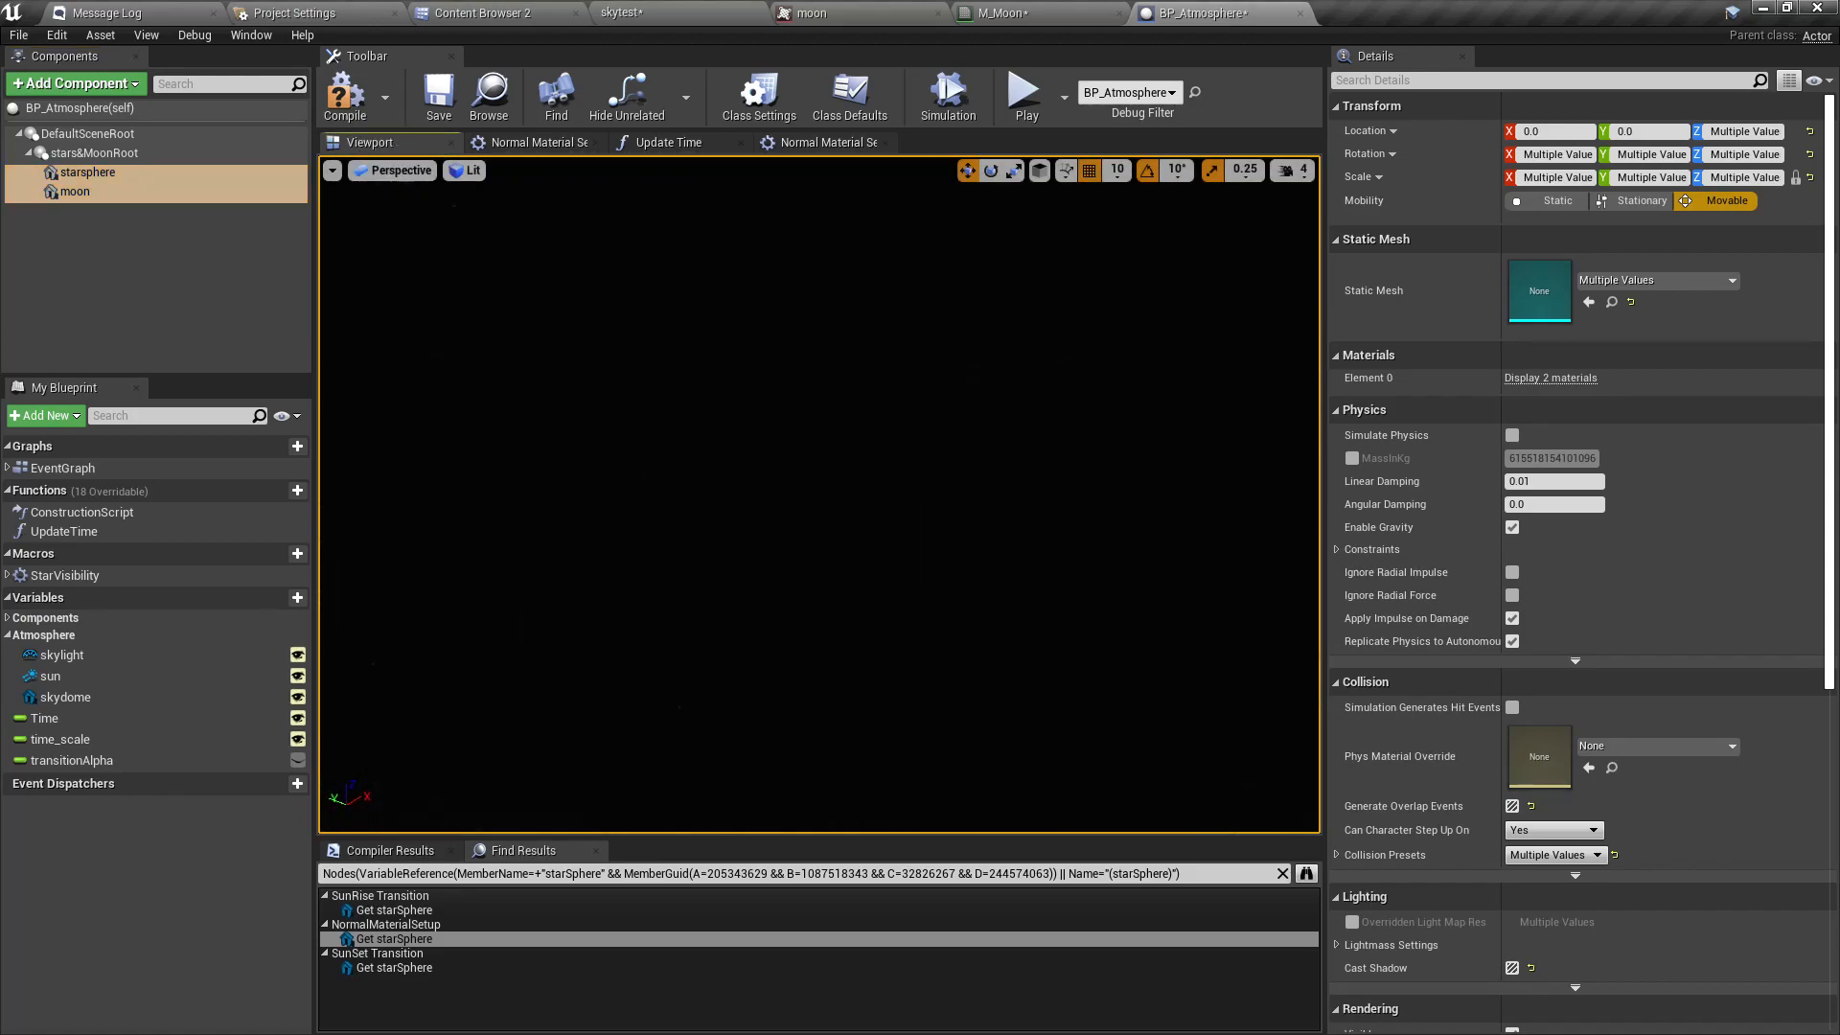
mouse_move(548, 635)
right_down()
mouse_move(565, 747)
mouse_move(575, 671)
mouse_move(548, 635)
right_up()
click(106, 718)
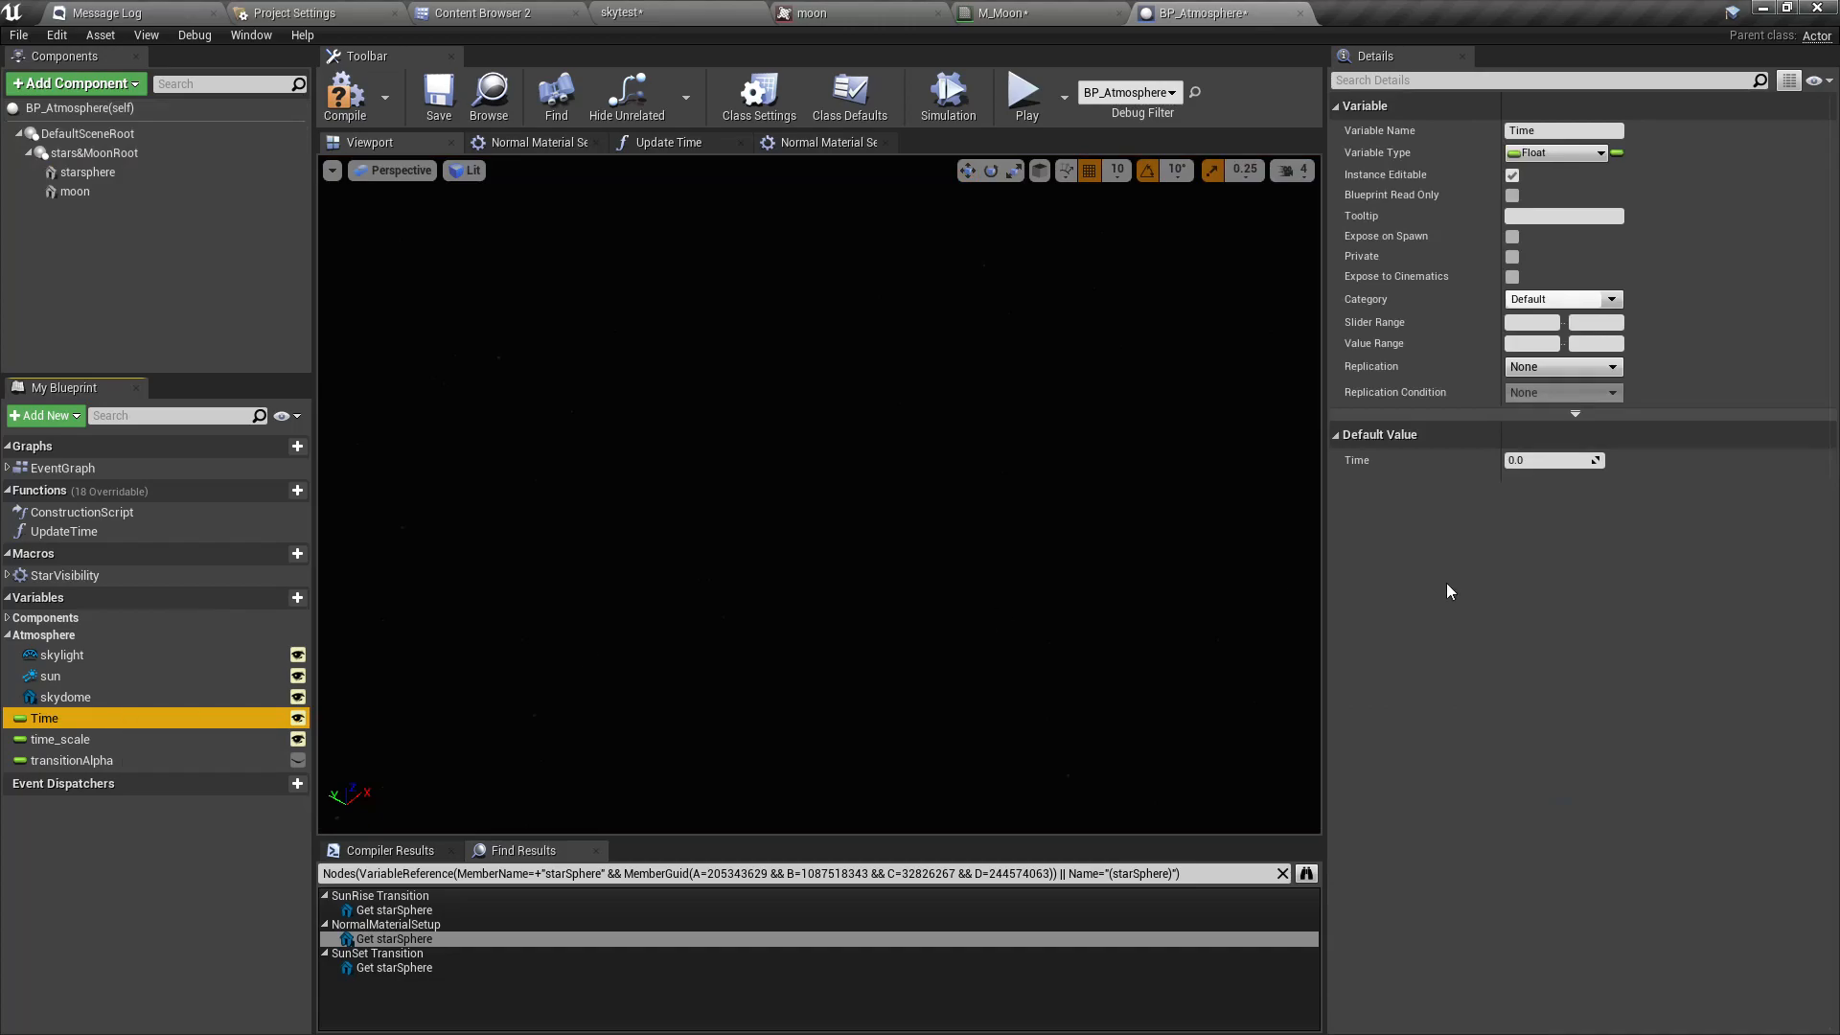
right_drag(985, 672, 985, 565)
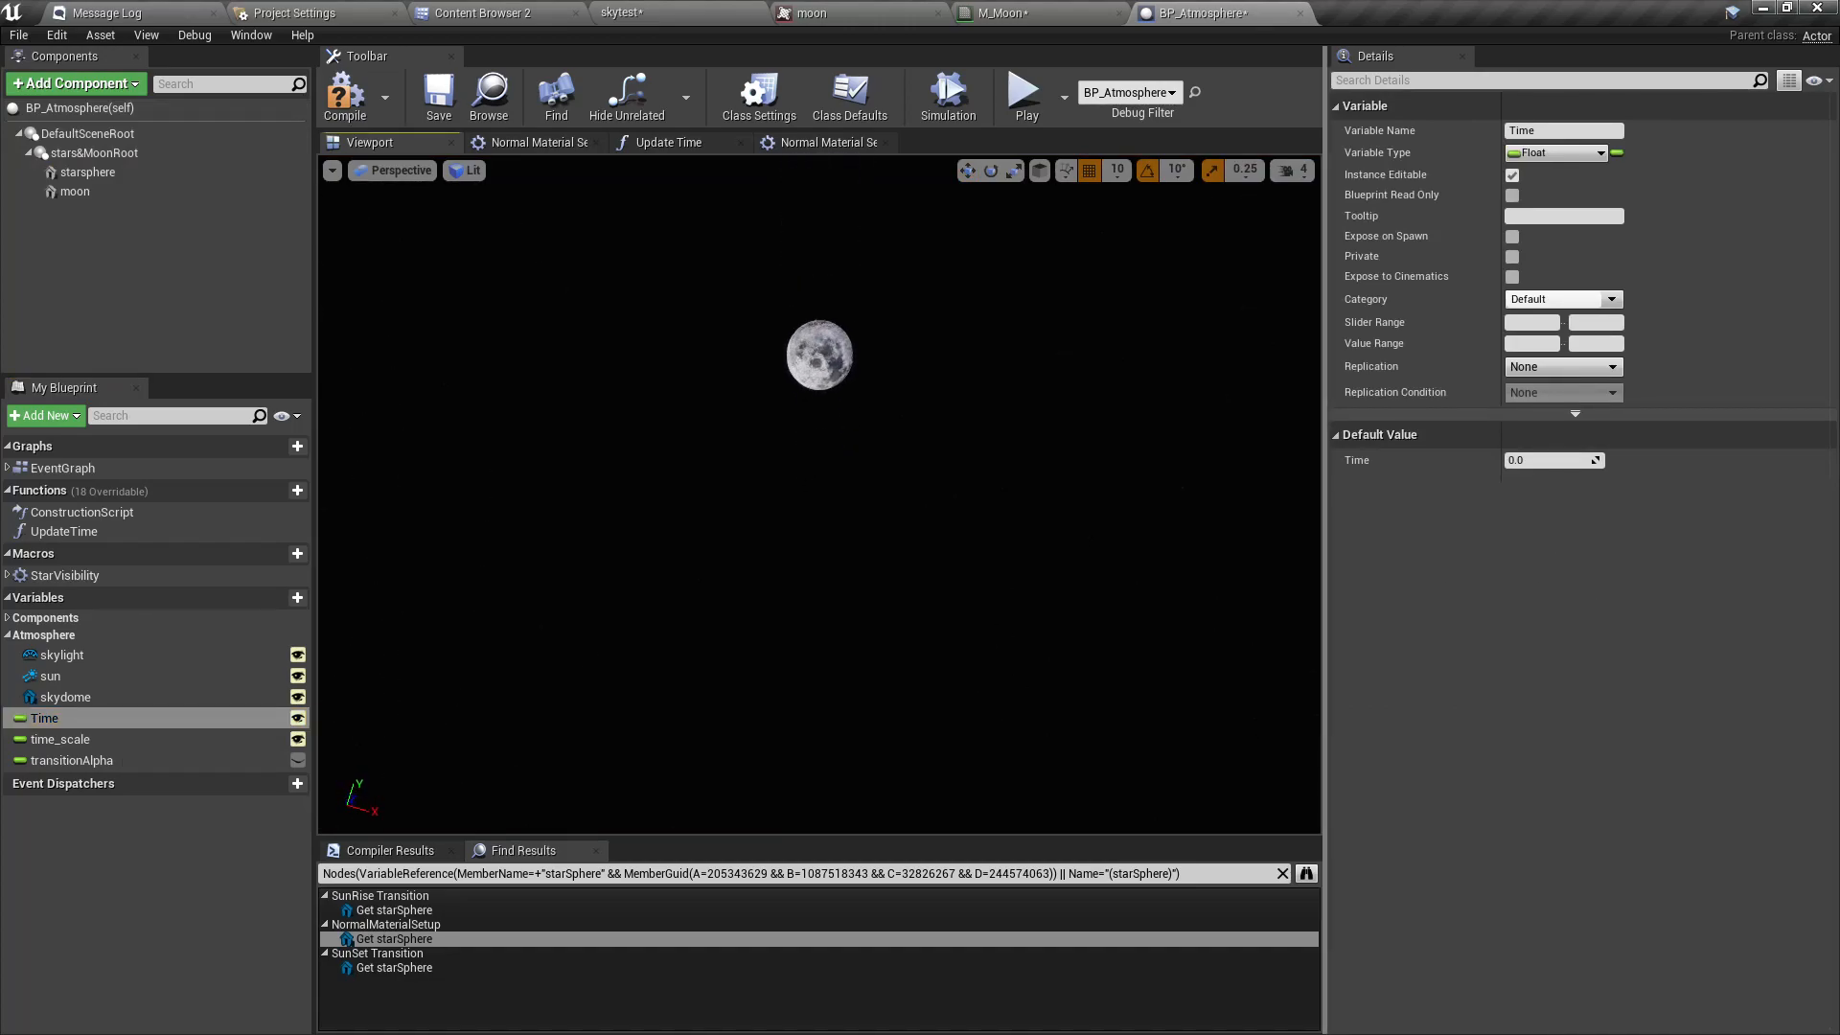
click(114, 174)
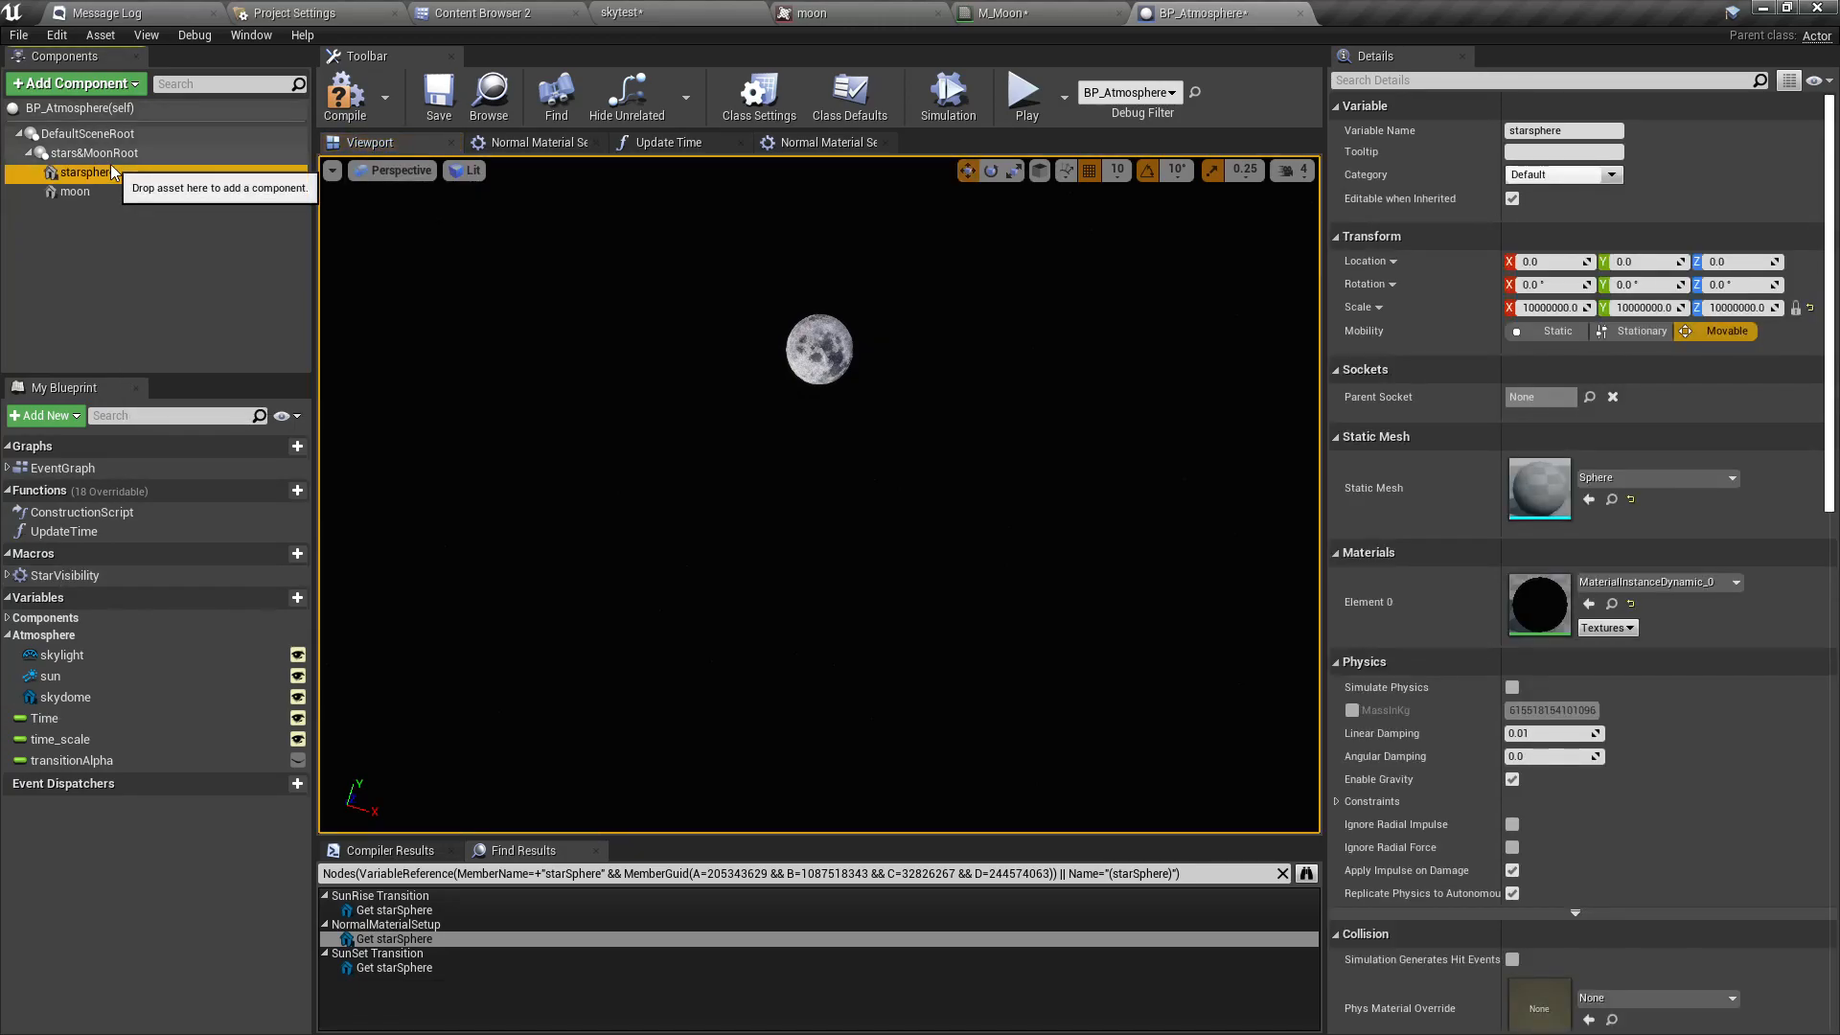
click(86, 193)
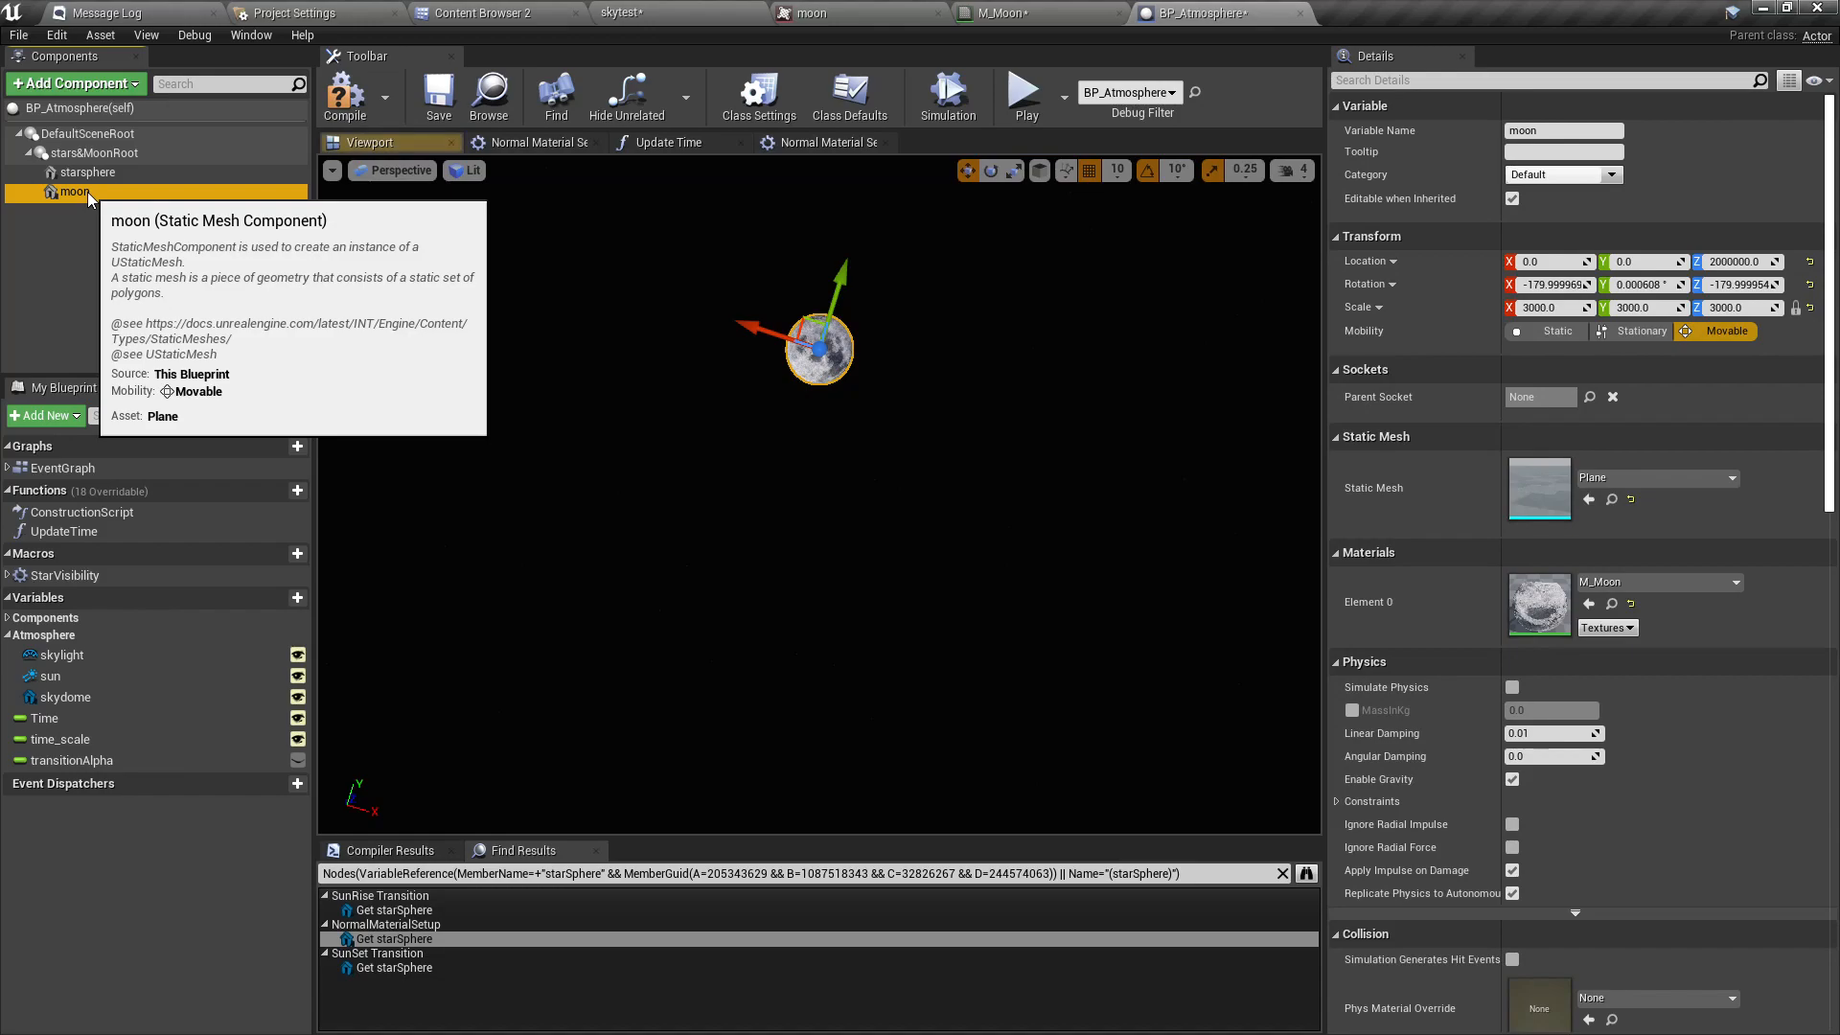
Try rotating stars&MoonRoot about its X axis while viewing the moon, and reset the rotation to 0.
click(84, 156)
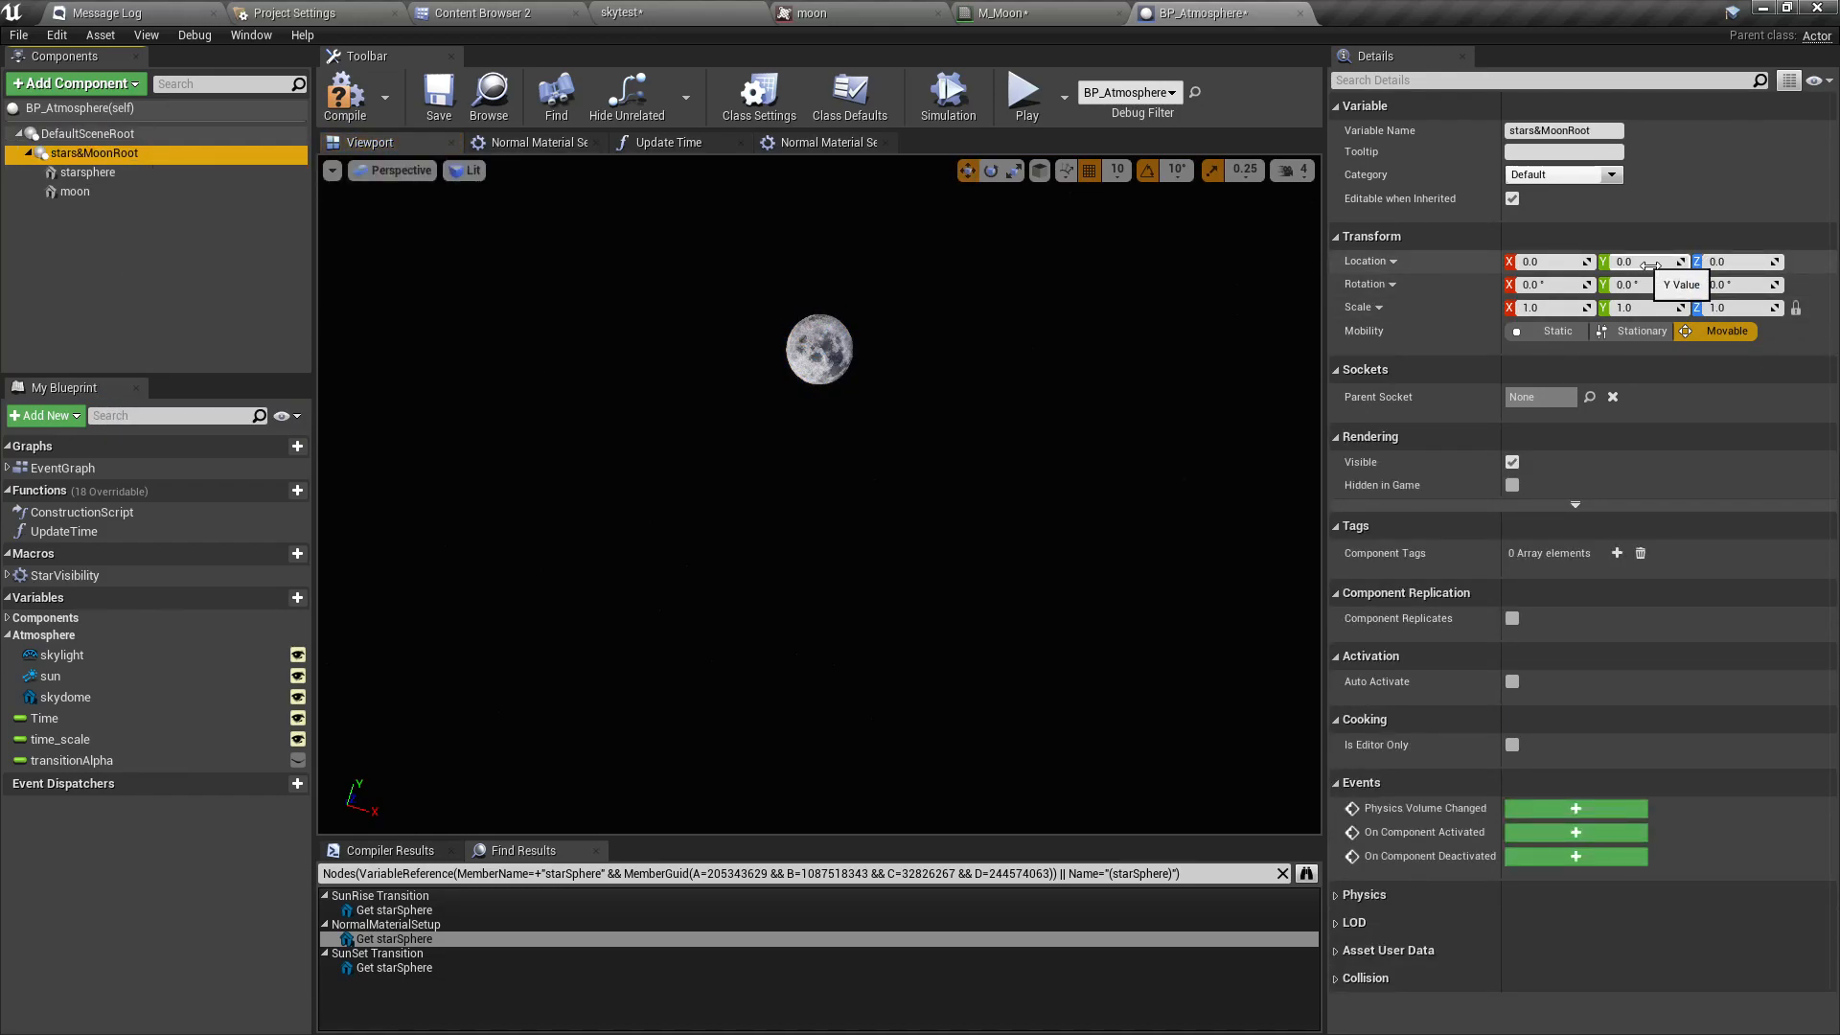
mouse_move(1073, 412)
right_down()
mouse_move(1078, 728)
mouse_move(1078, 430)
right_up()
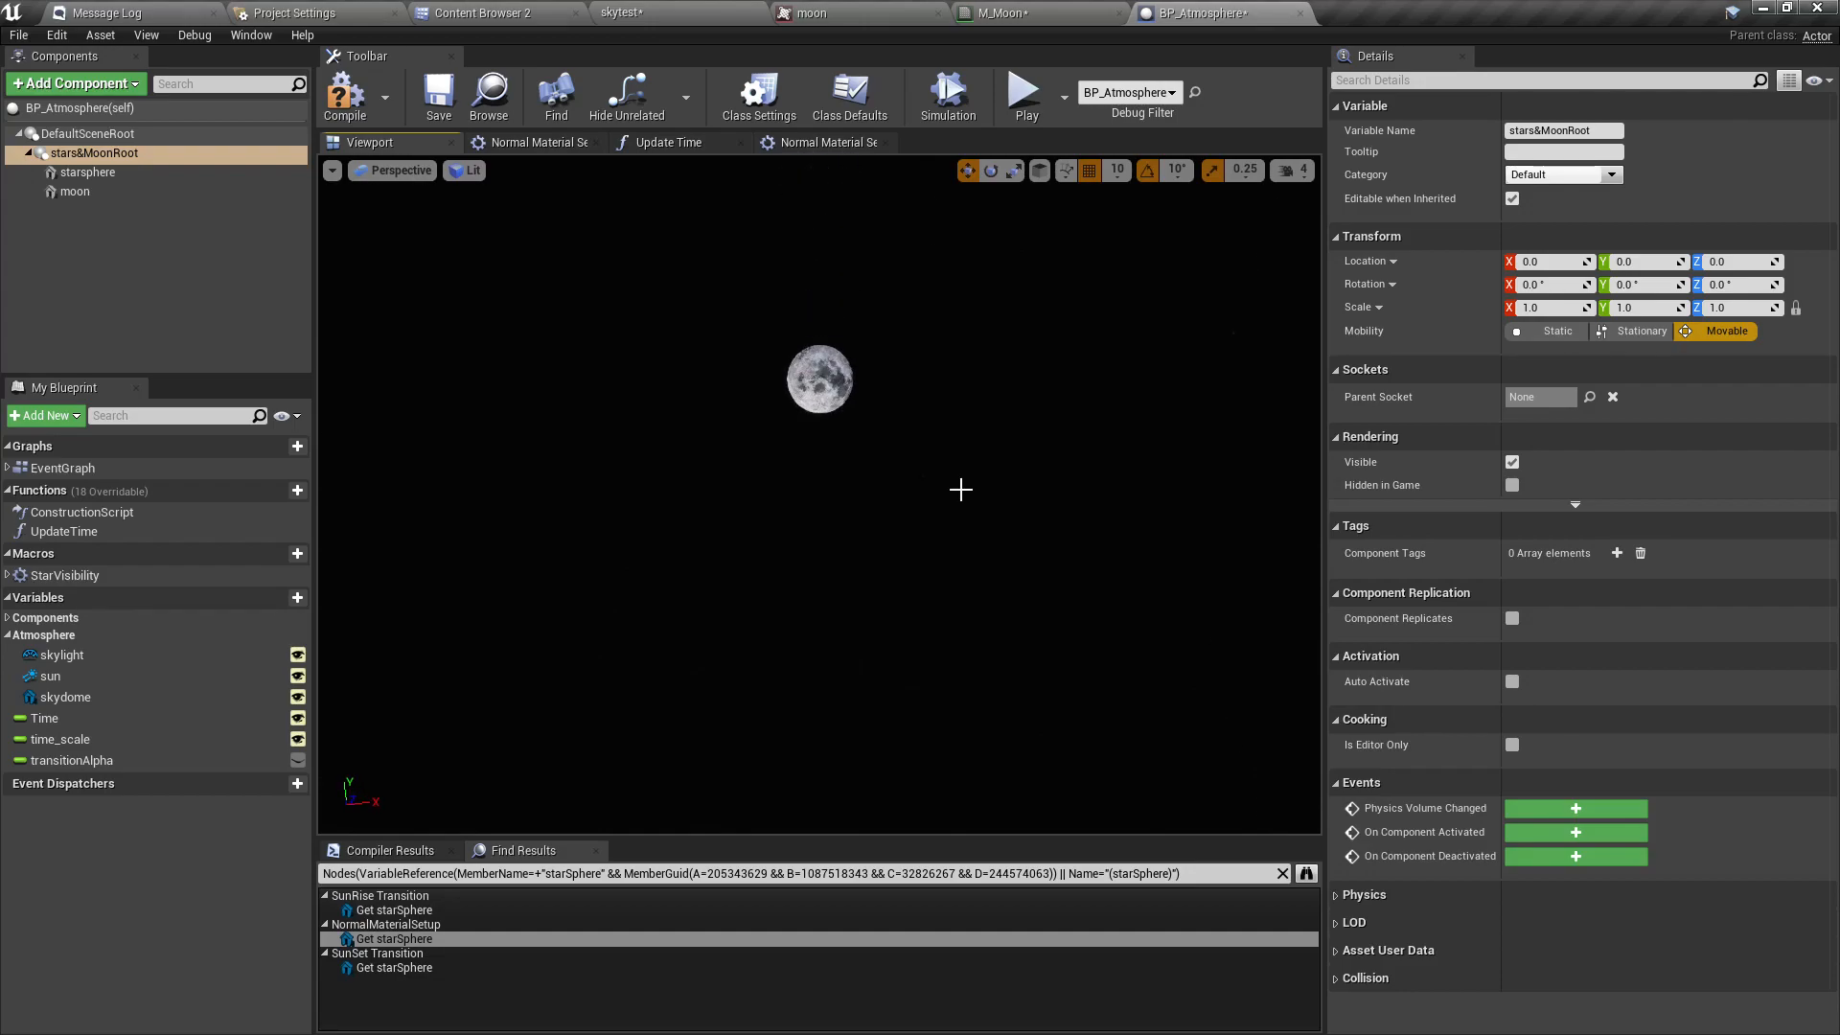
right_drag(961, 490, 973, 431)
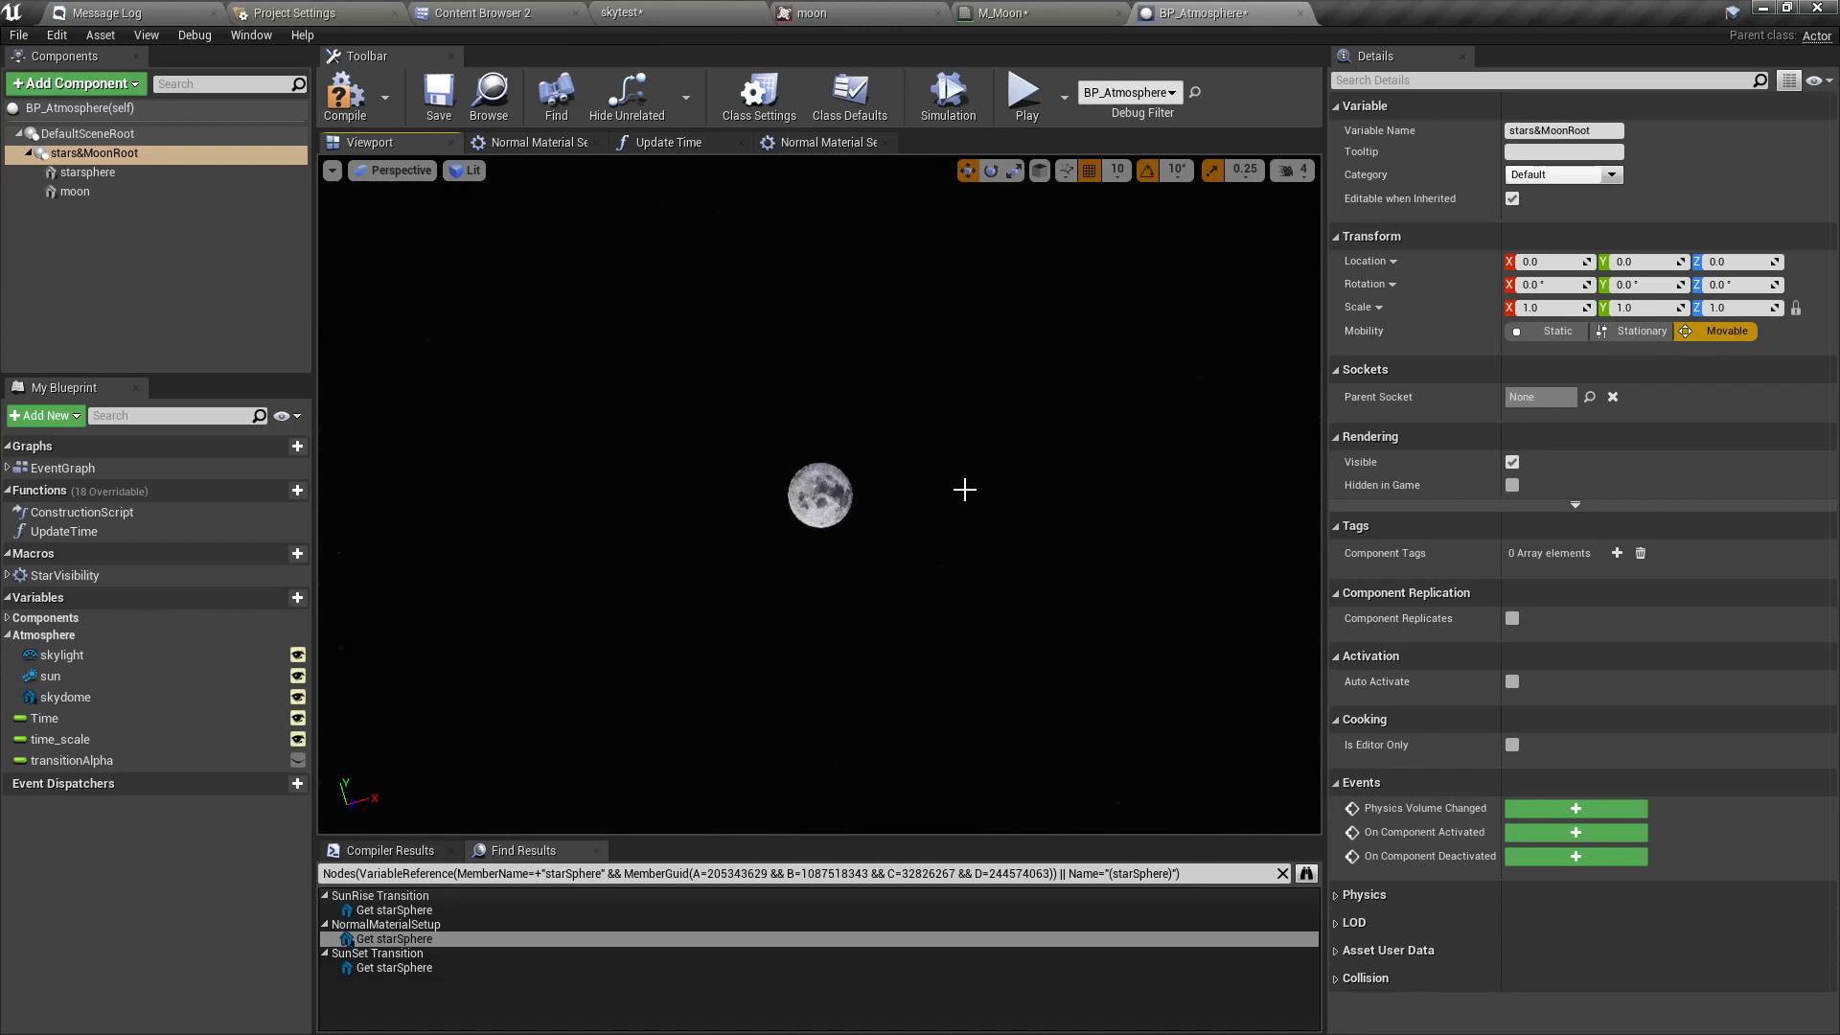
mouse_move(965, 477)
right_down()
mouse_move(953, 594)
mouse_move(953, 450)
right_up()
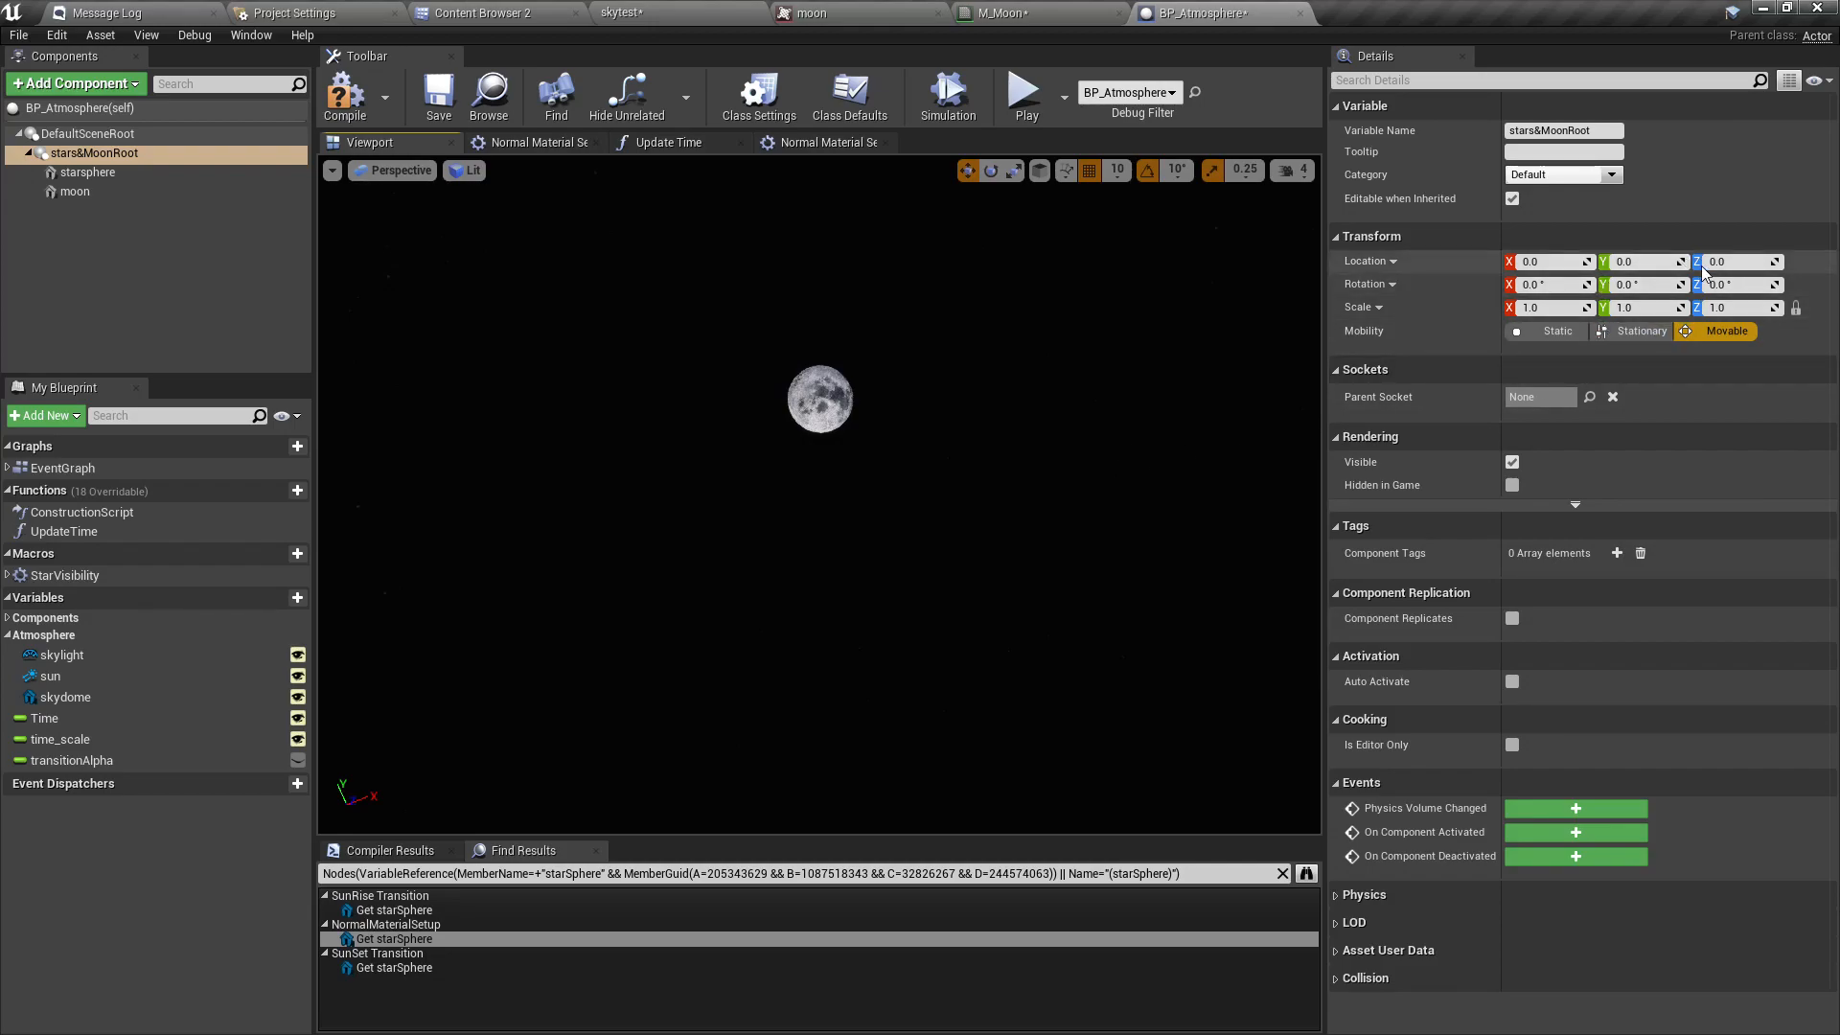
right_drag(997, 412, 987, 594)
right_drag(825, 327, 825, 321)
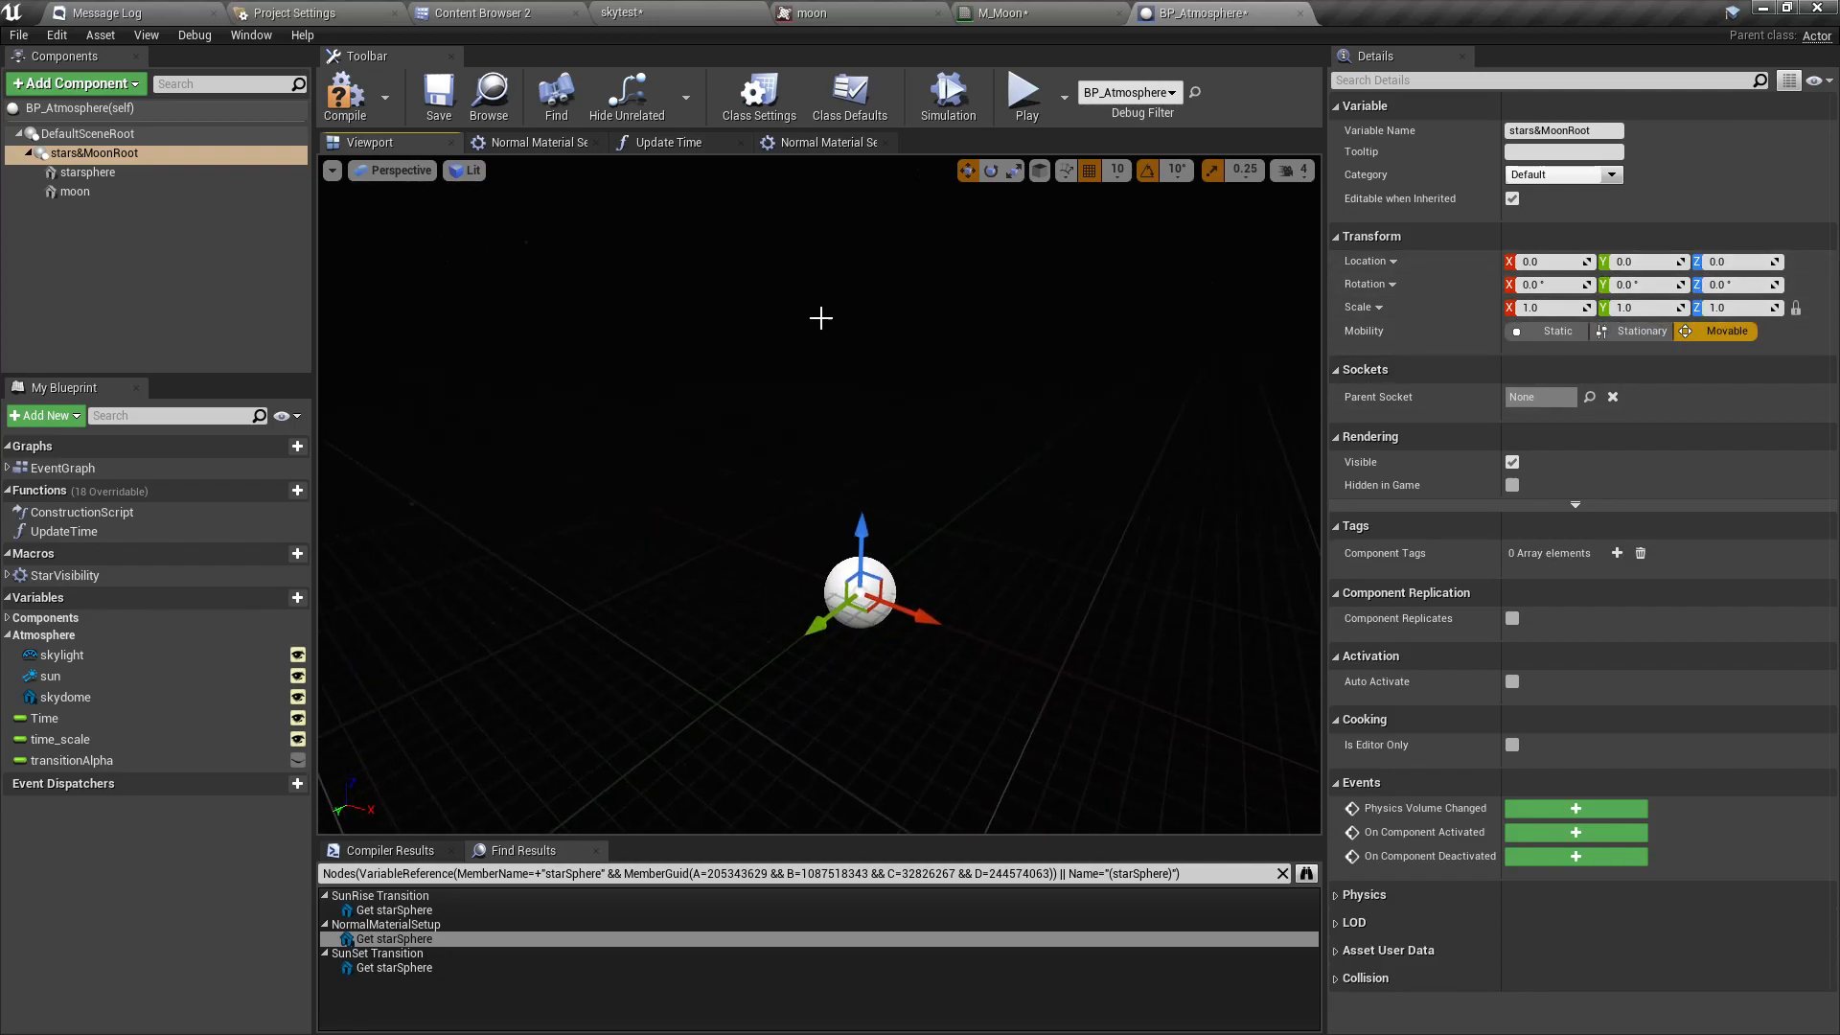
right_drag(1078, 603, 1078, 584)
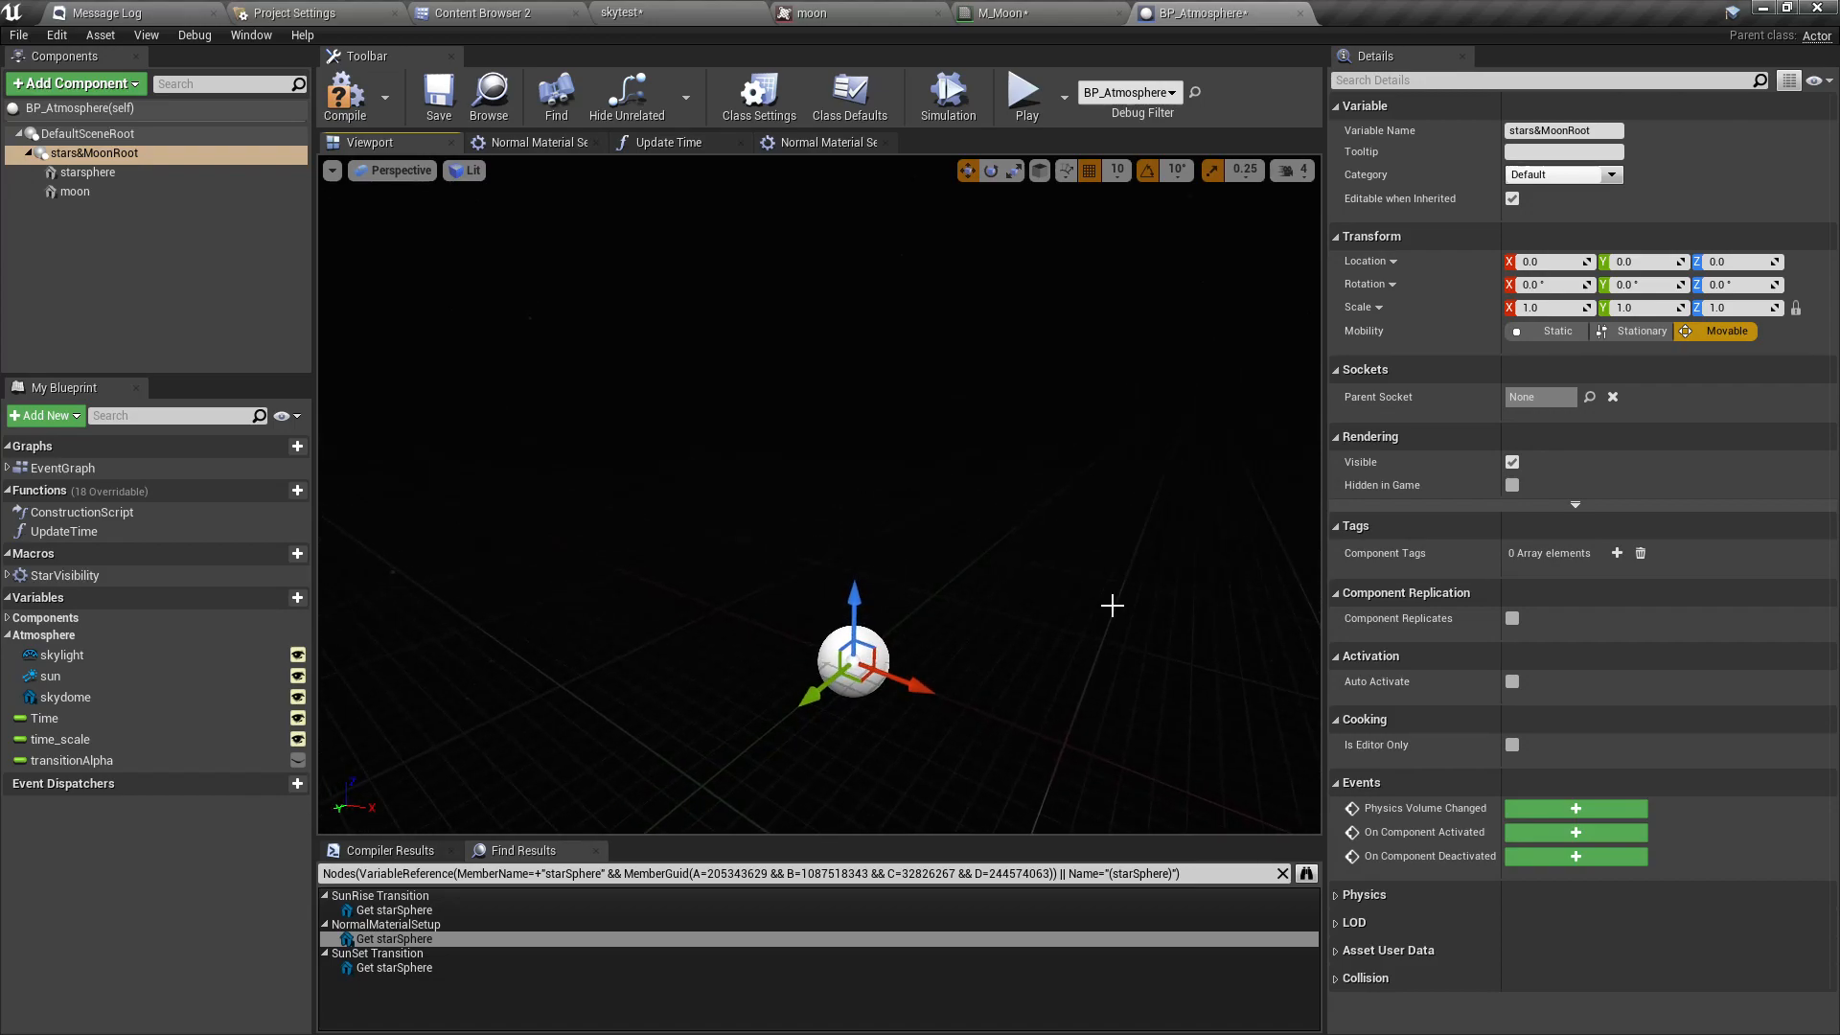
right_drag(1169, 460, 1161, 278)
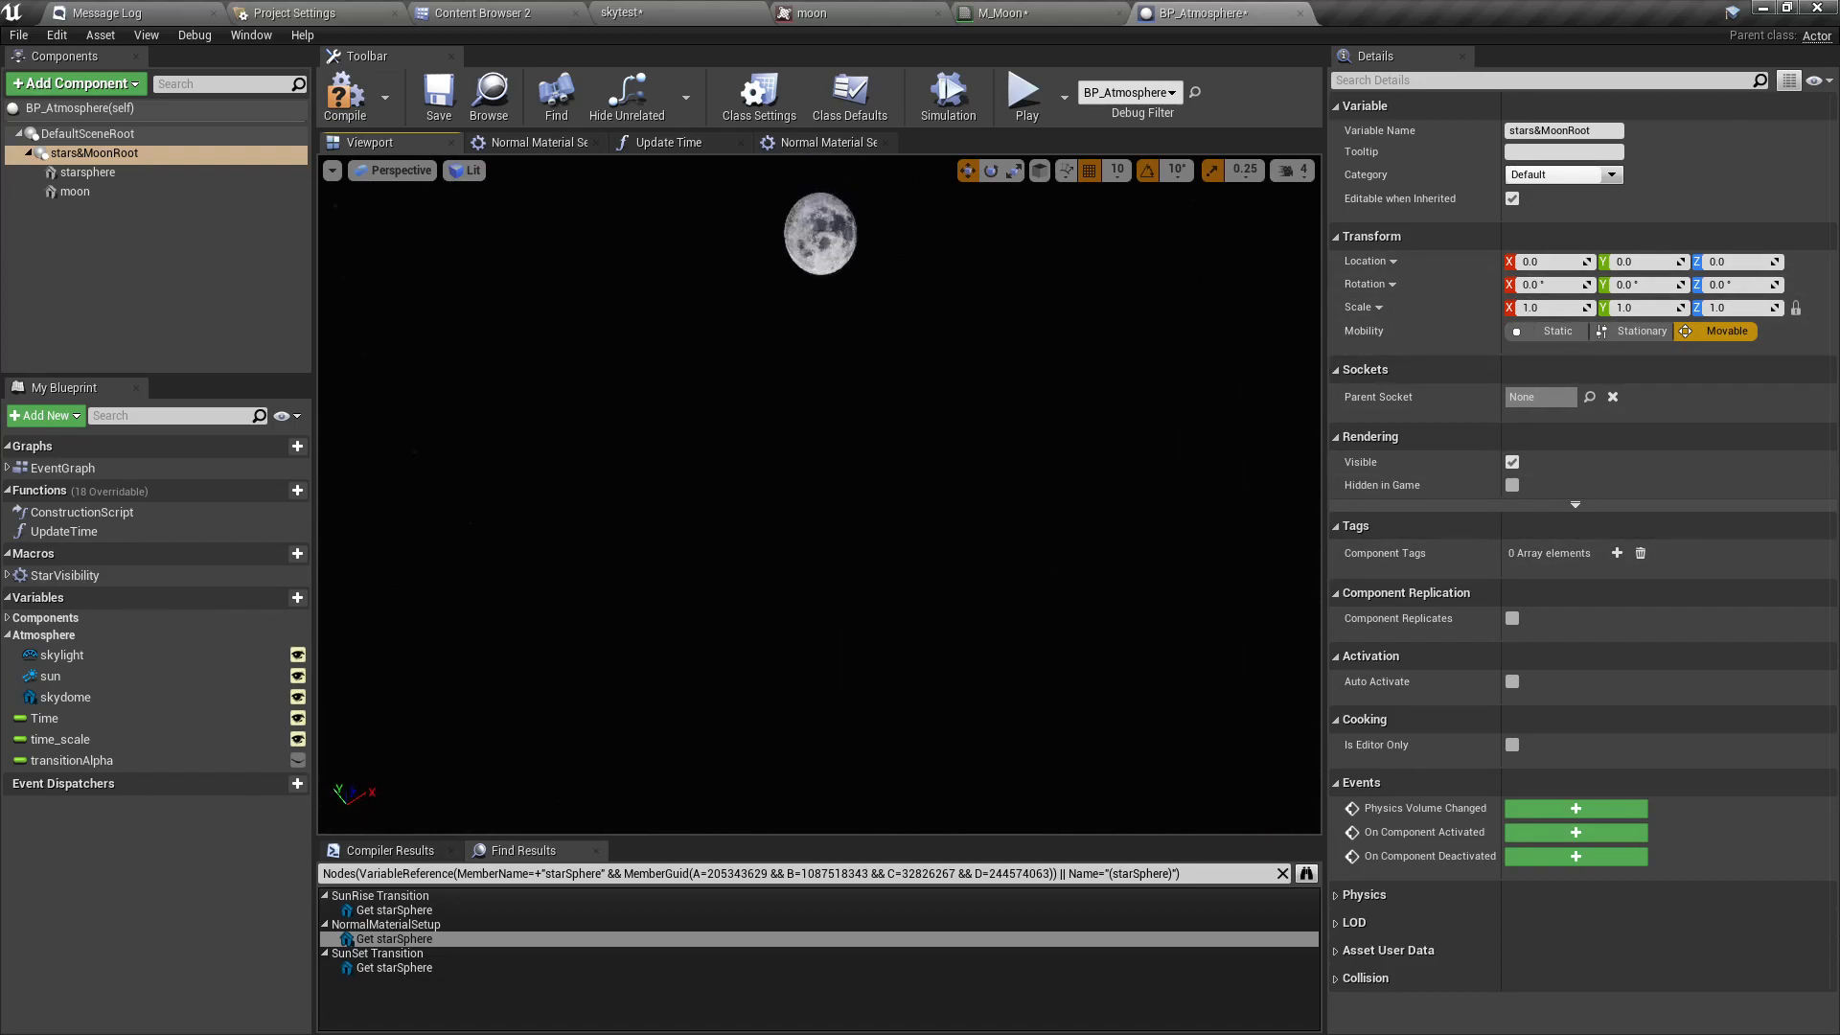
drag(1533, 285, 1596, 285)
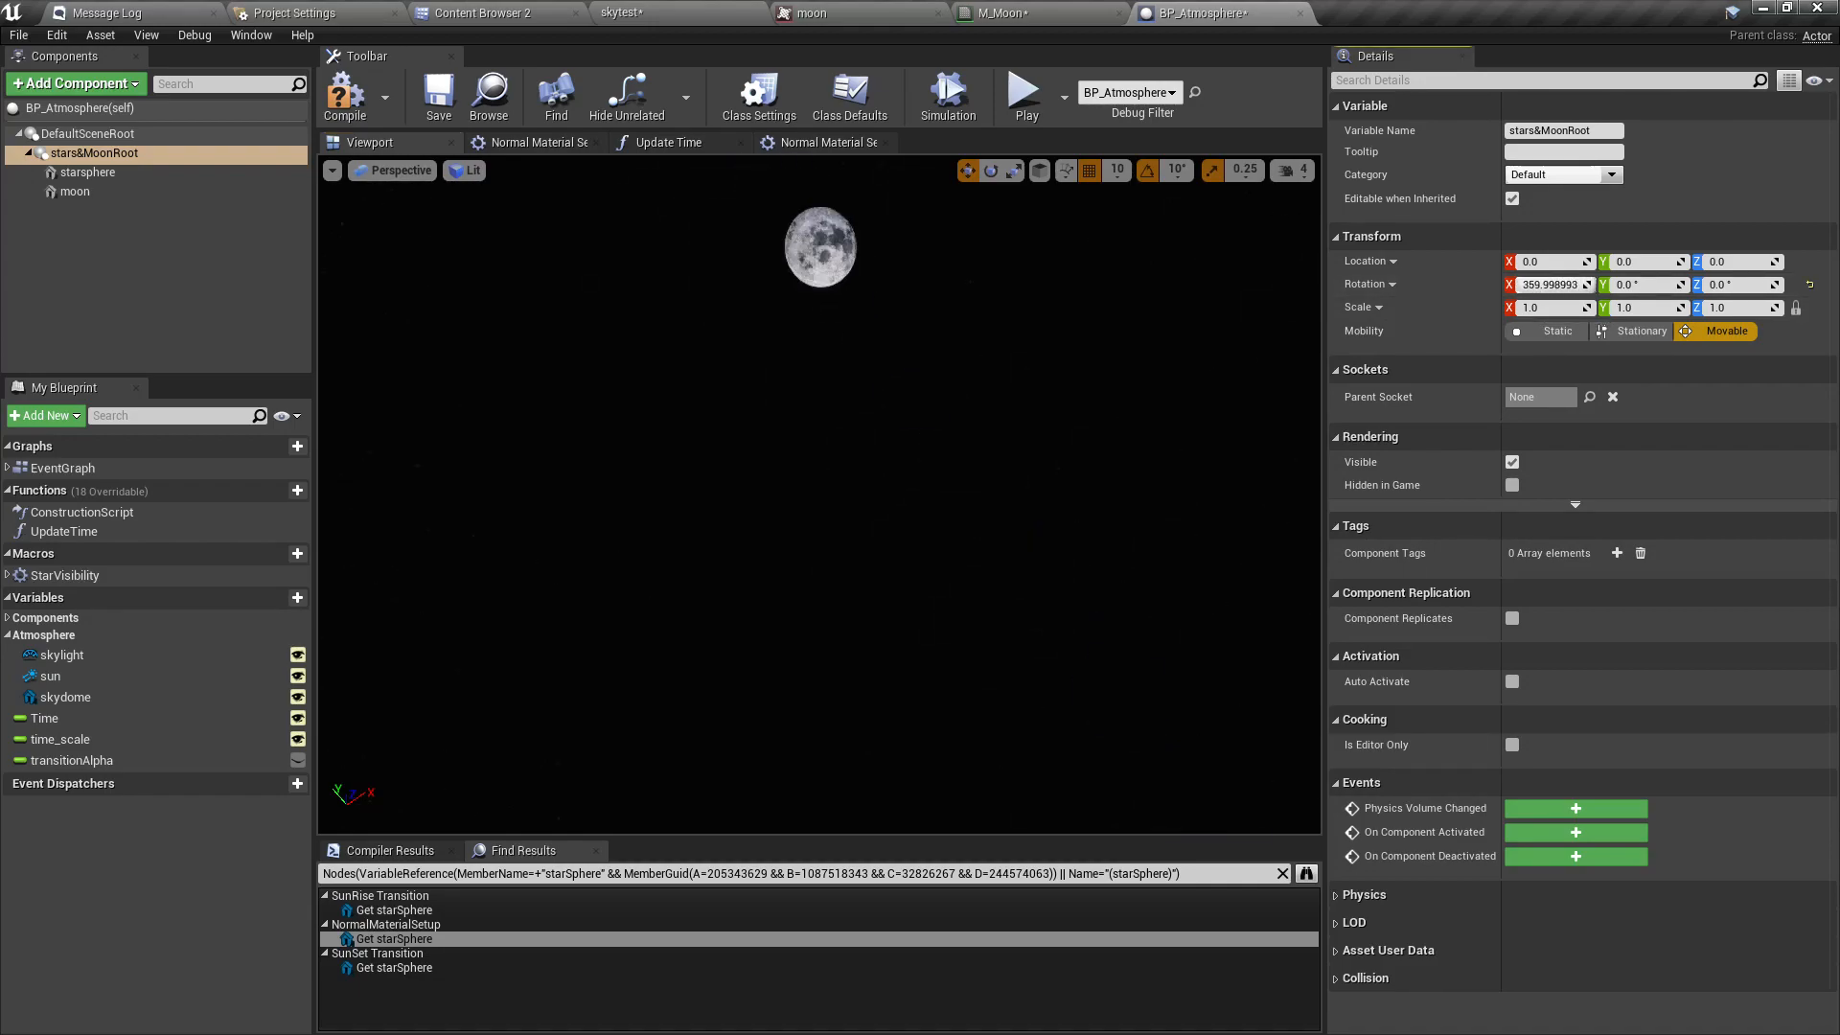
click(1557, 286)
Place a reference to the stars&MoonRoot component in the Update Time function graph near the SetActorRotation node.
click(699, 147)
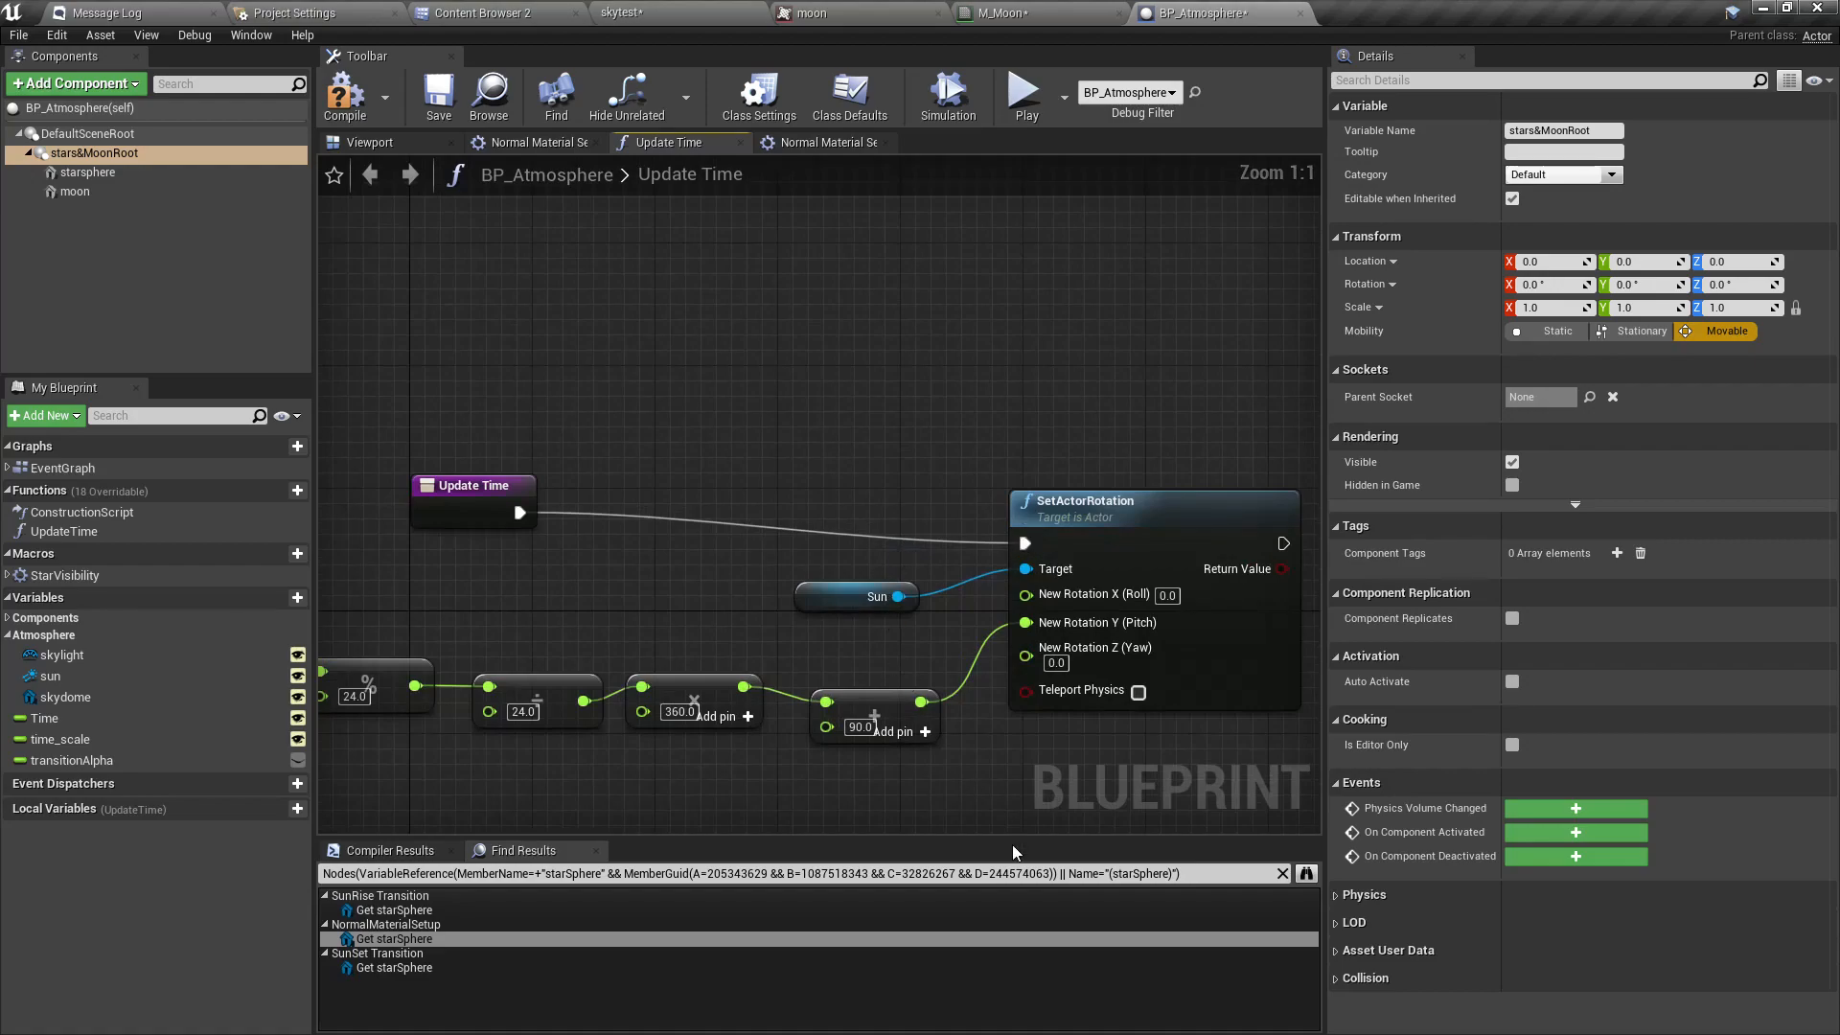
right_drag(1028, 768, 789, 685)
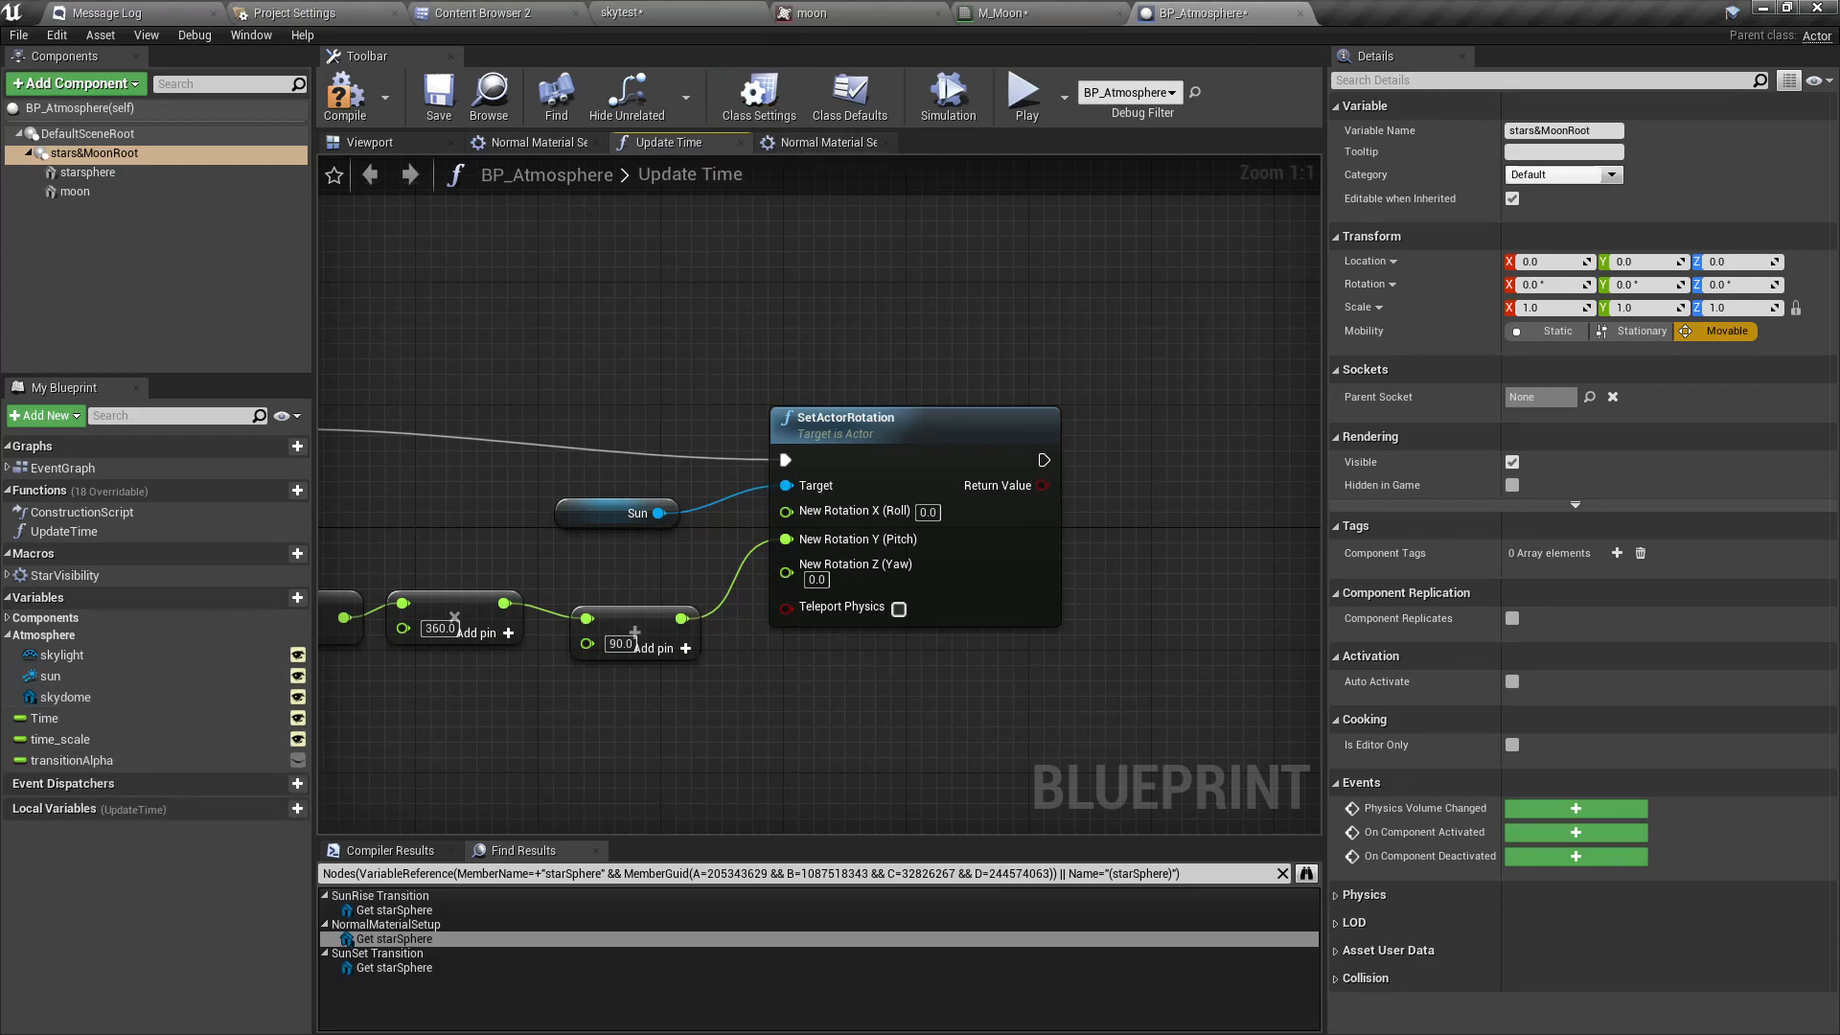
right_drag(608, 350, 575, 264)
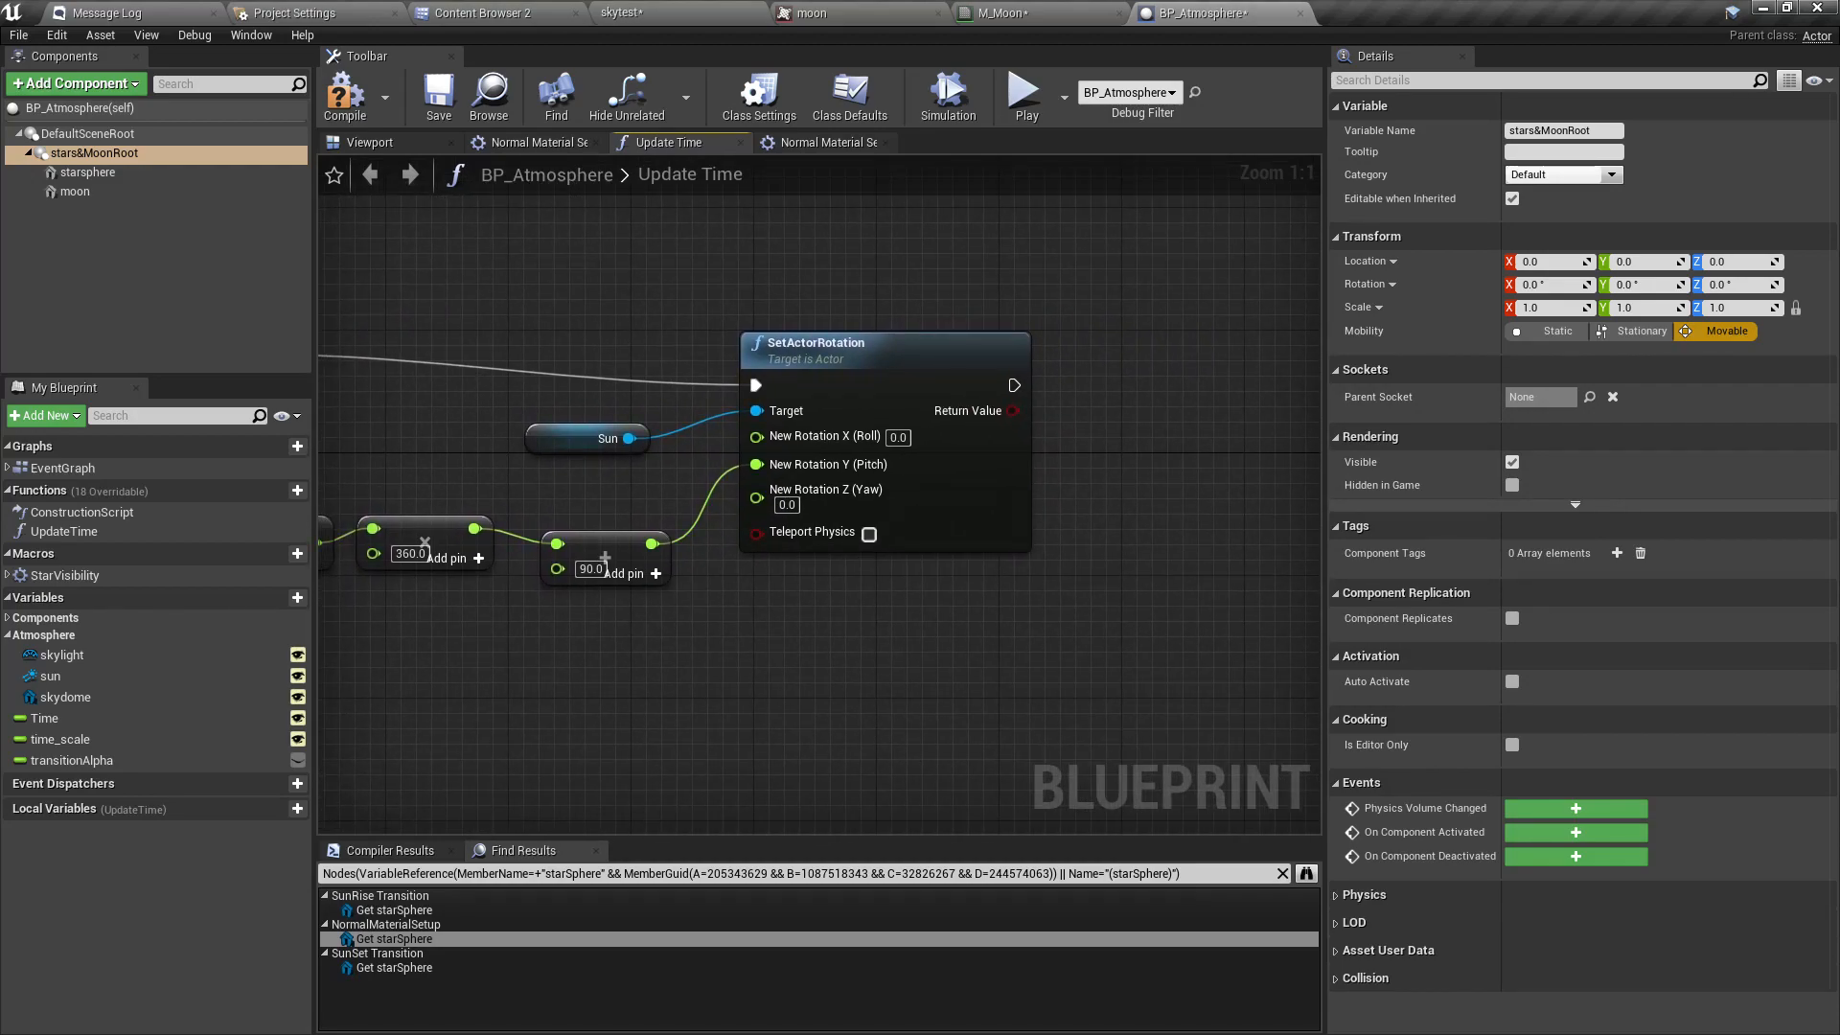
right_drag(971, 645, 922, 673)
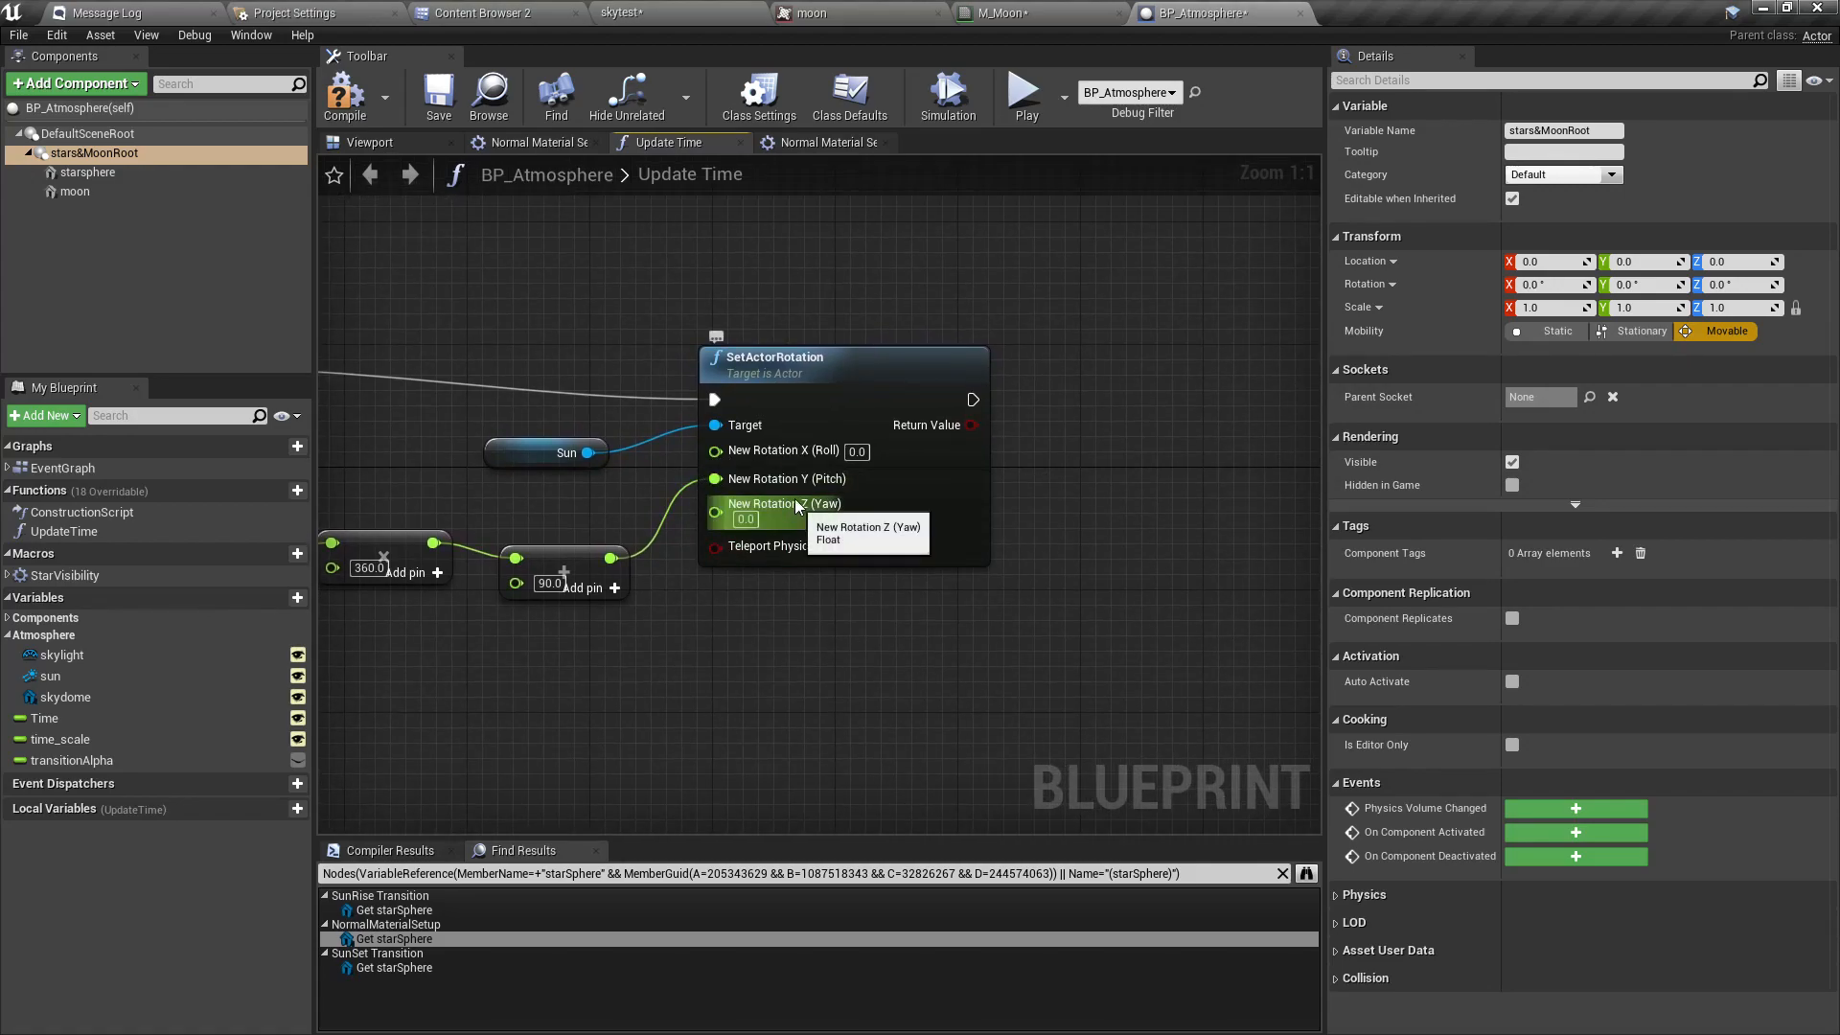
right_drag(1022, 657, 917, 646)
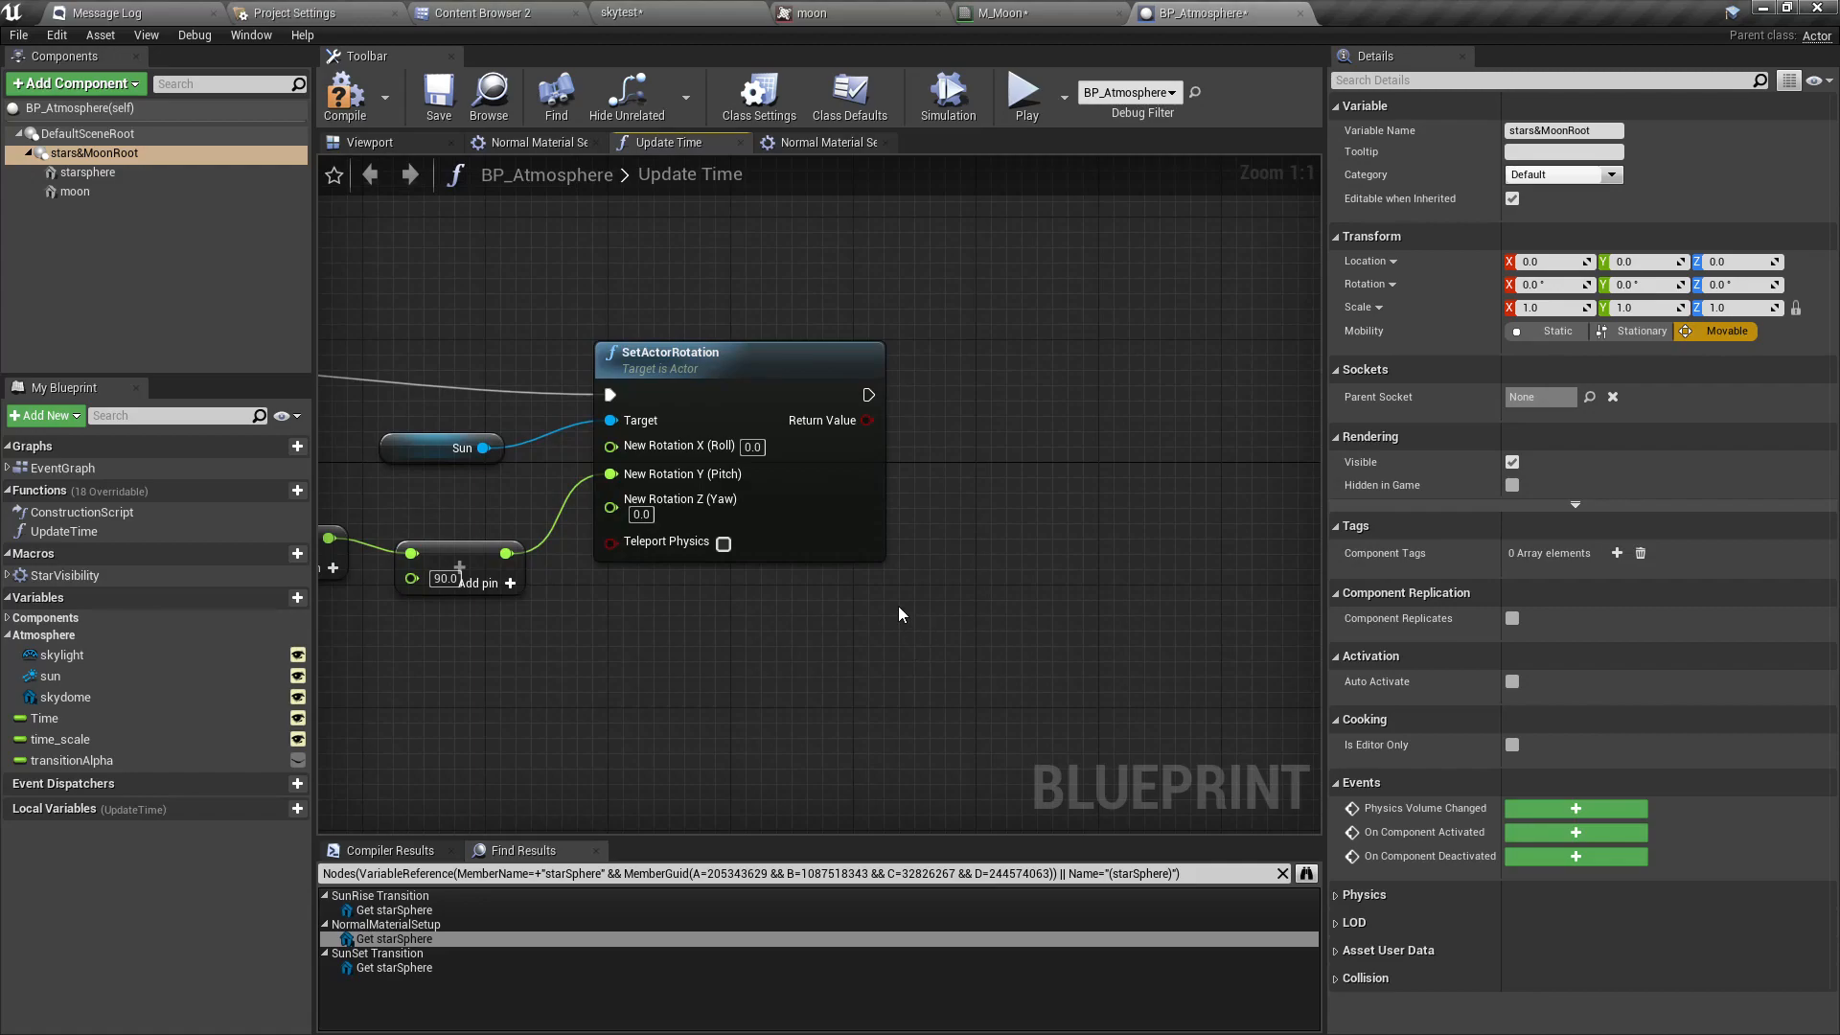
drag(96, 153, 824, 613)
Create a SetWorldRotation node that targets the Stars&MoonRoot reference.
drag(960, 631, 996, 566)
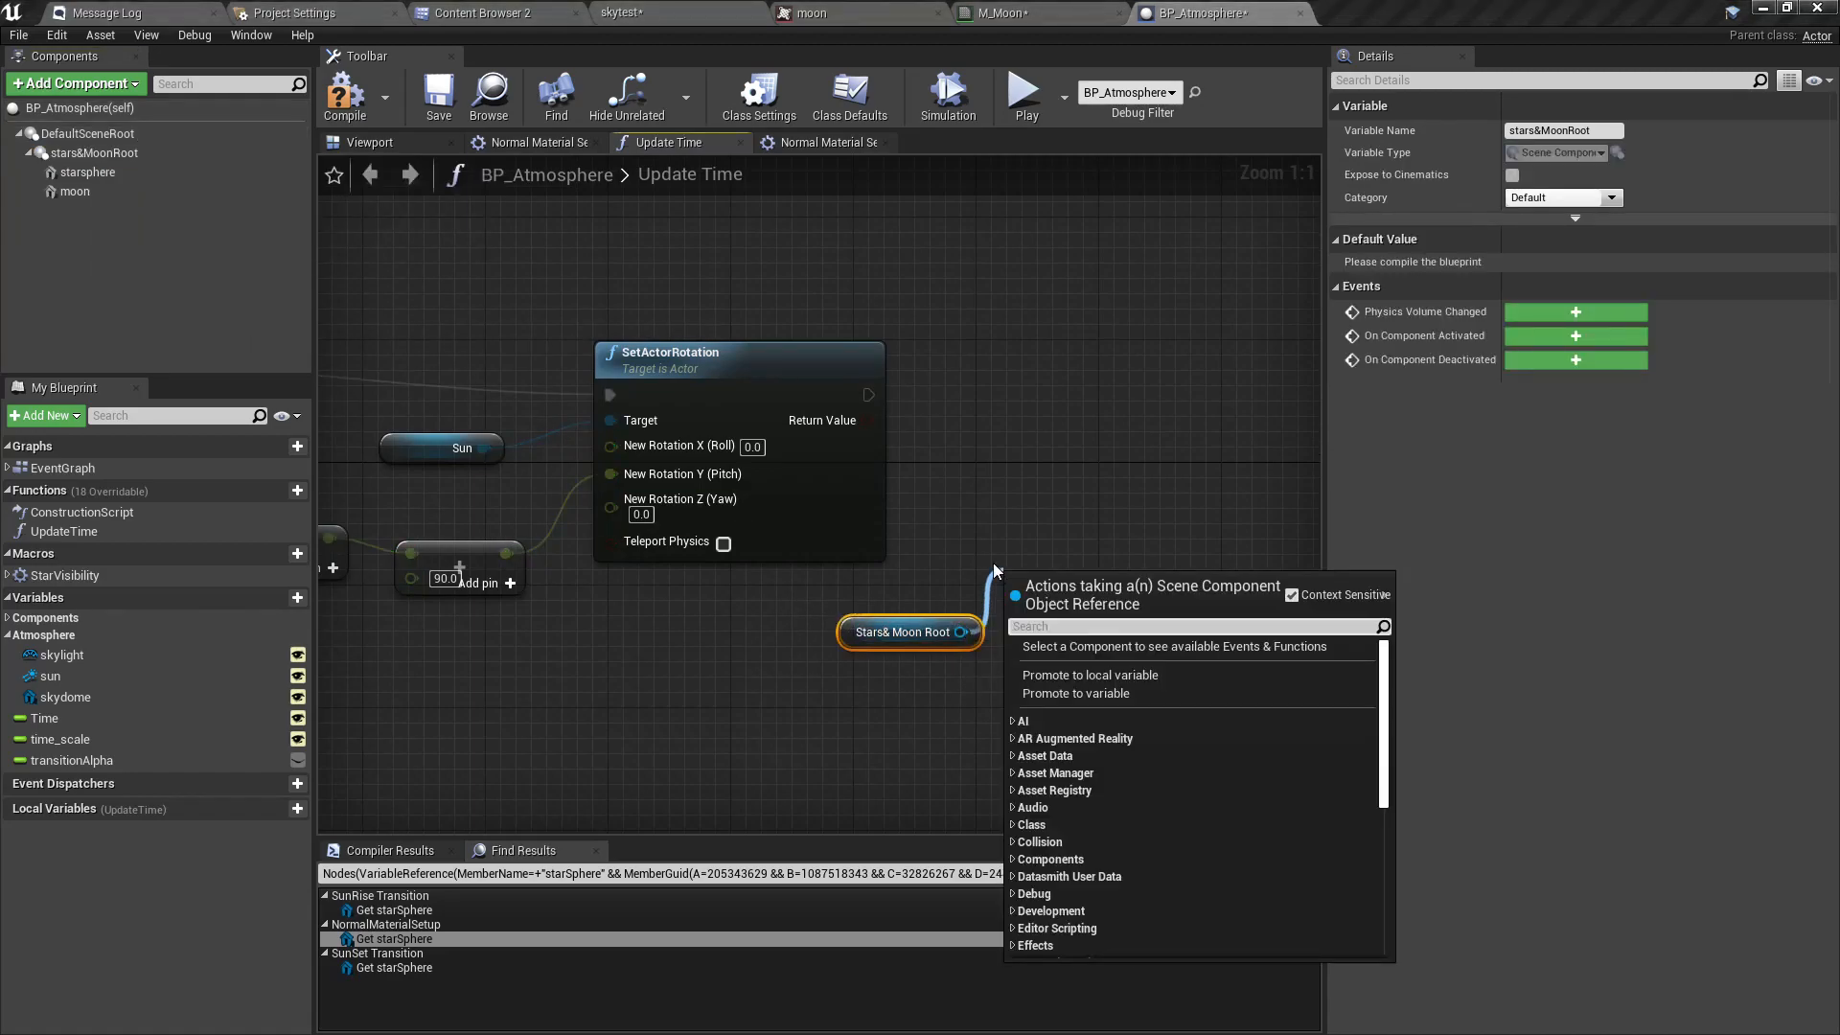
text(set rotatio)
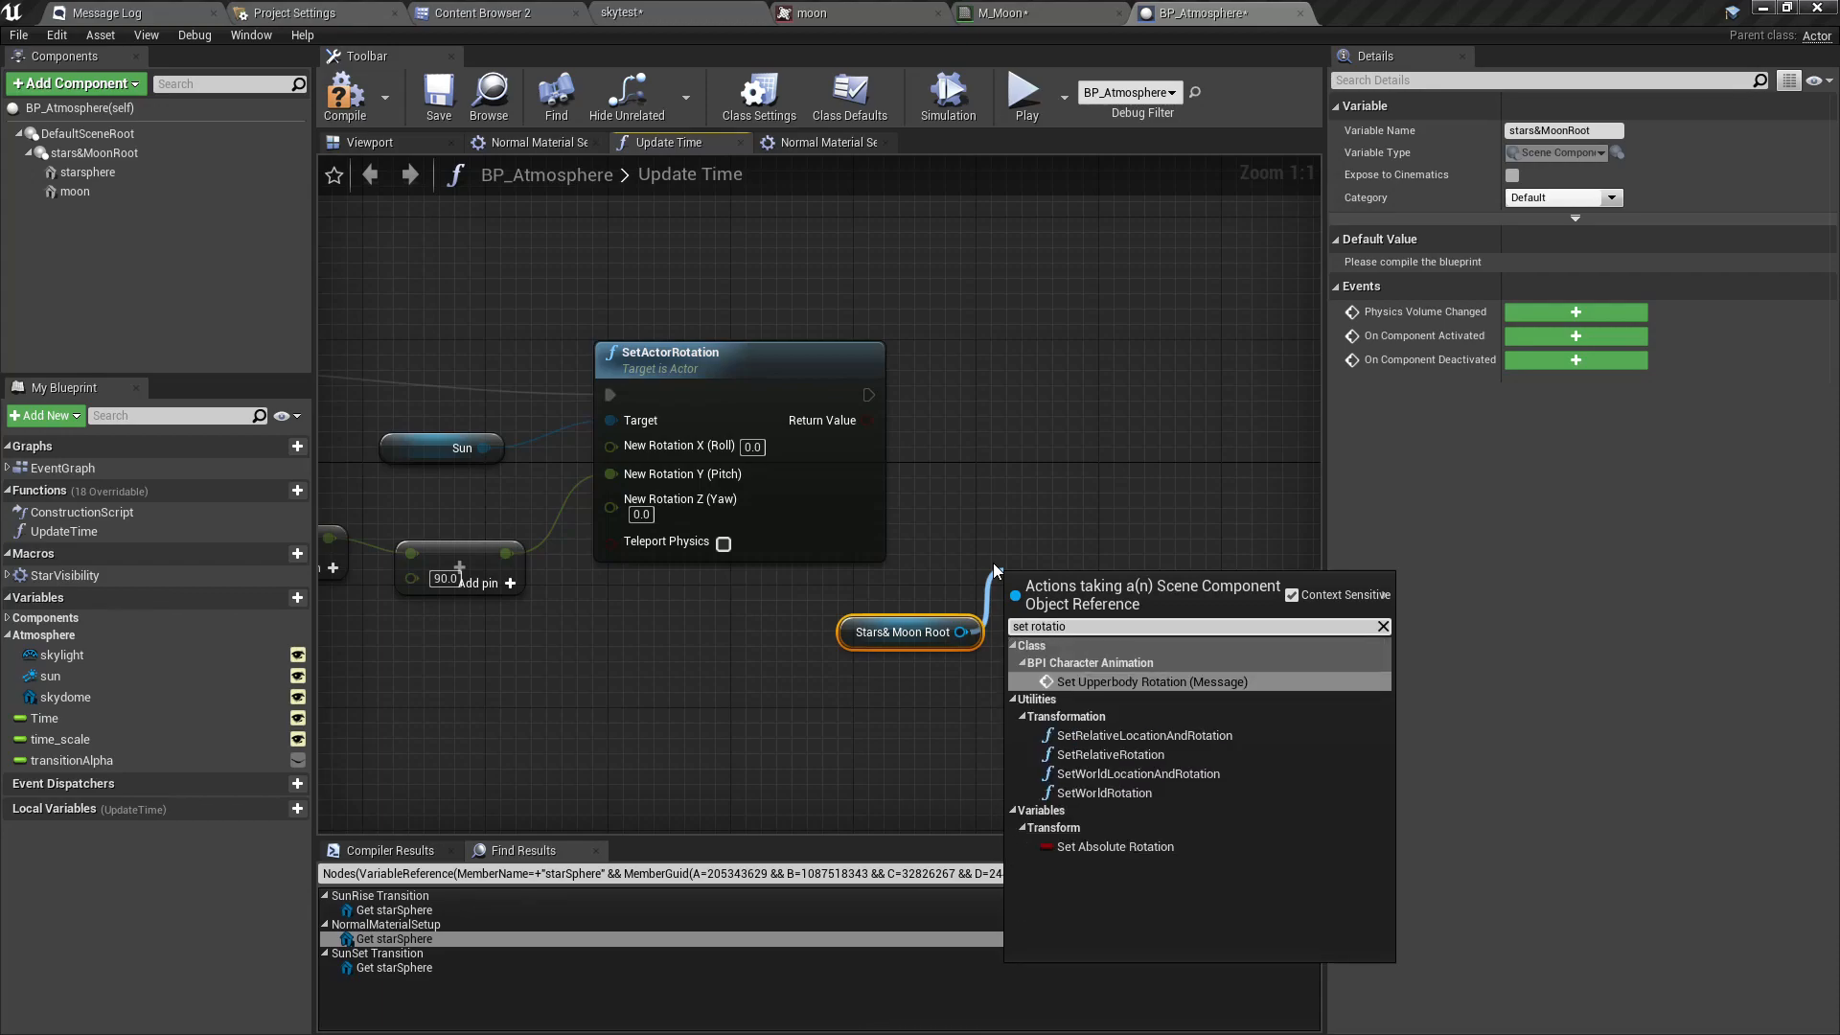
key(Down)
key(Down)
key(Down)
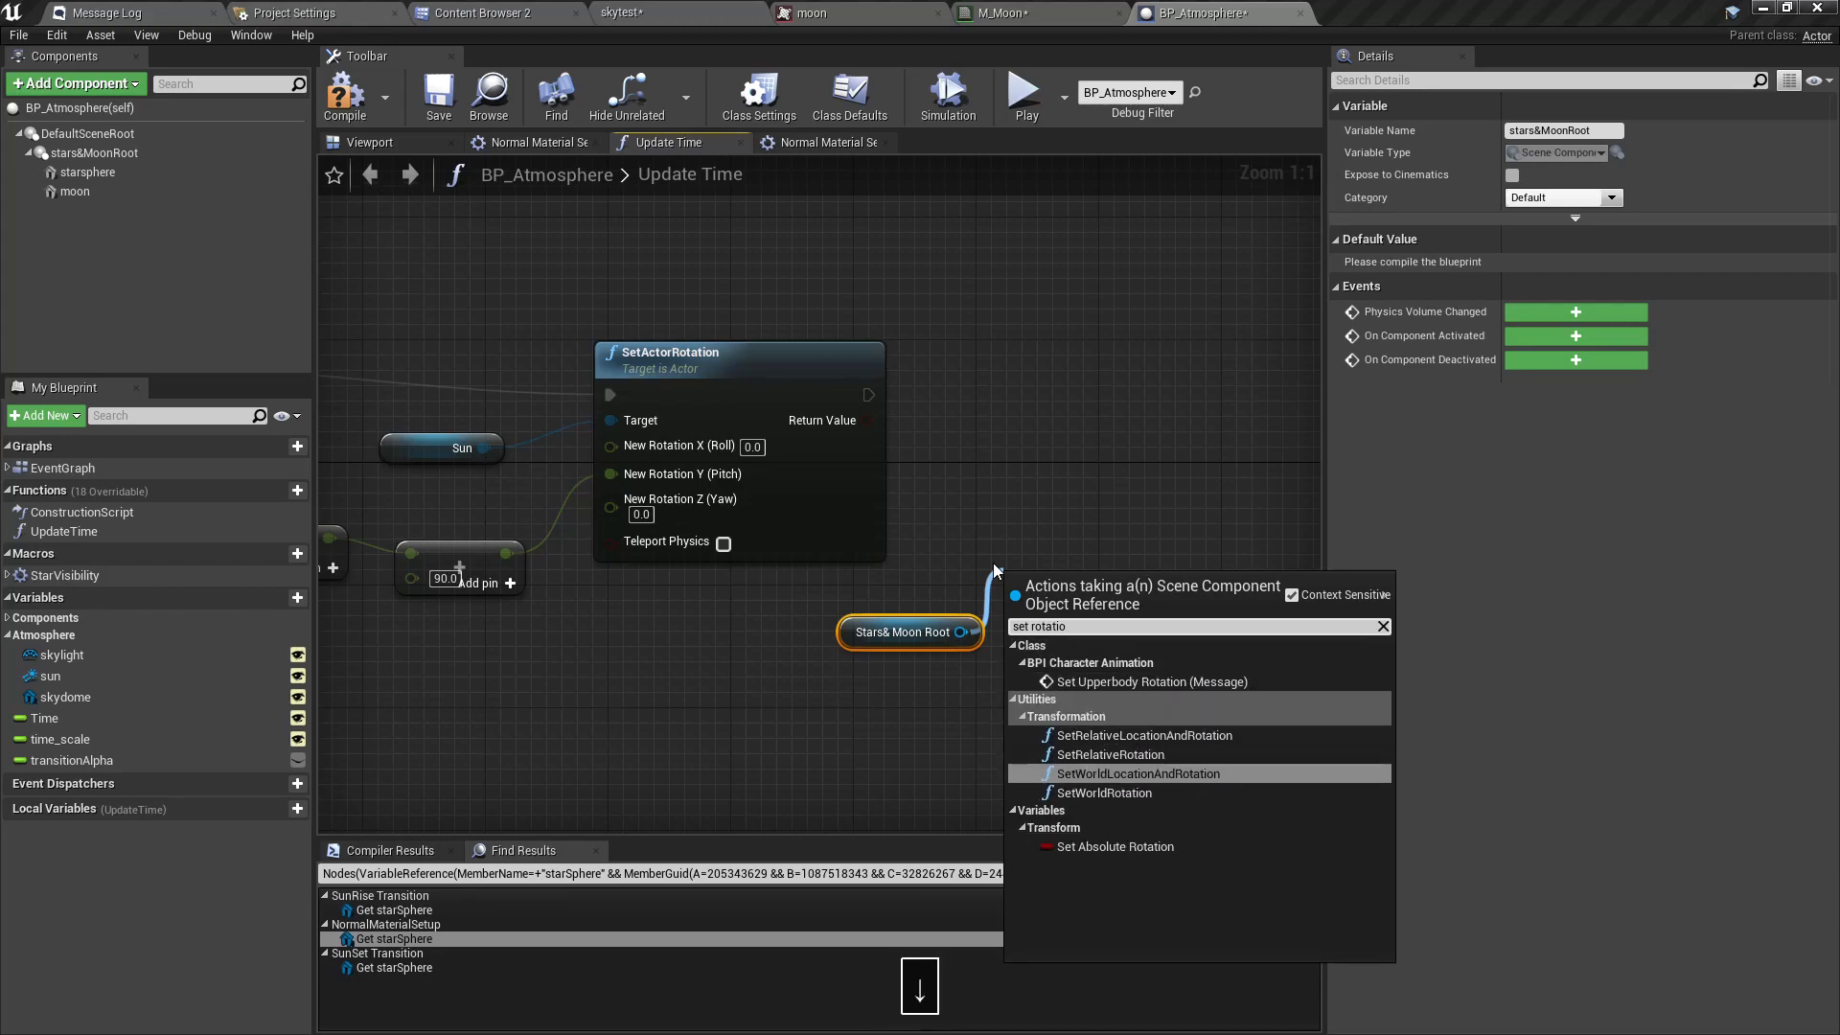
key(Down)
key(Return)
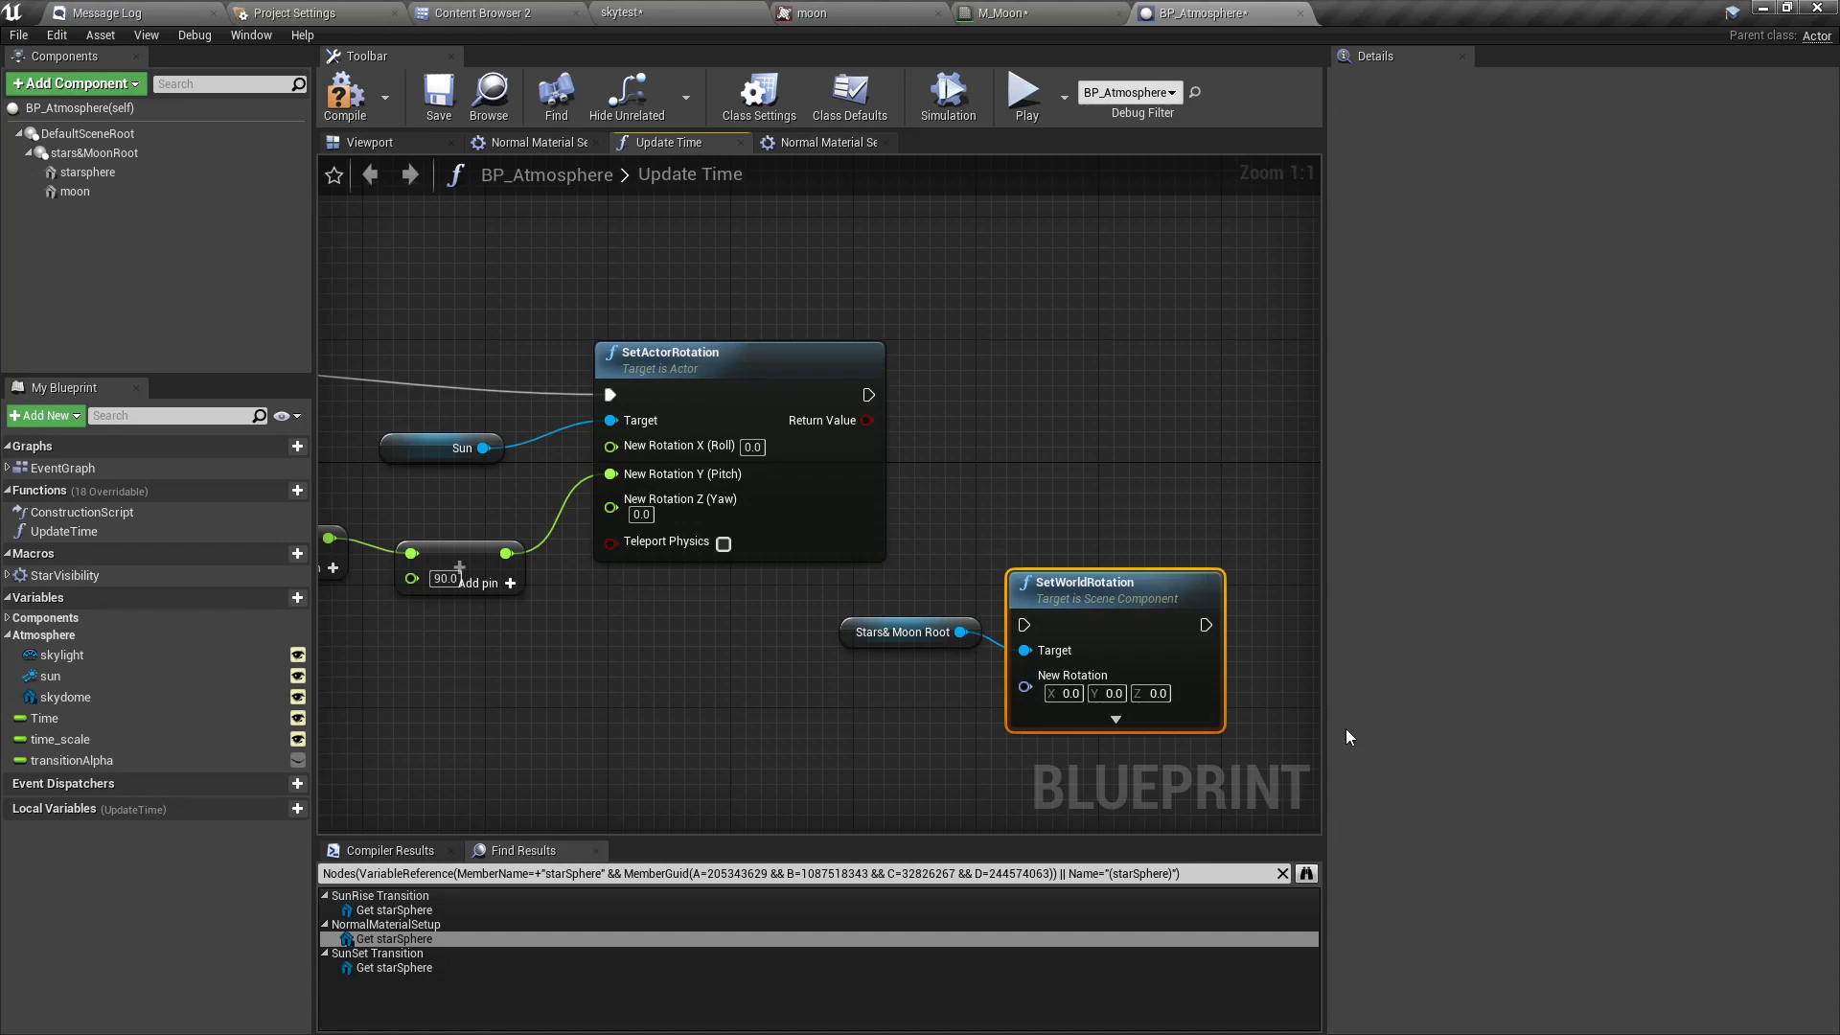
Connect SetWorldRotation to run after SetActorRotation, and split its New Rotation into separate Roll, Pitch and Yaw inputs.
drag(1112, 592, 869, 394)
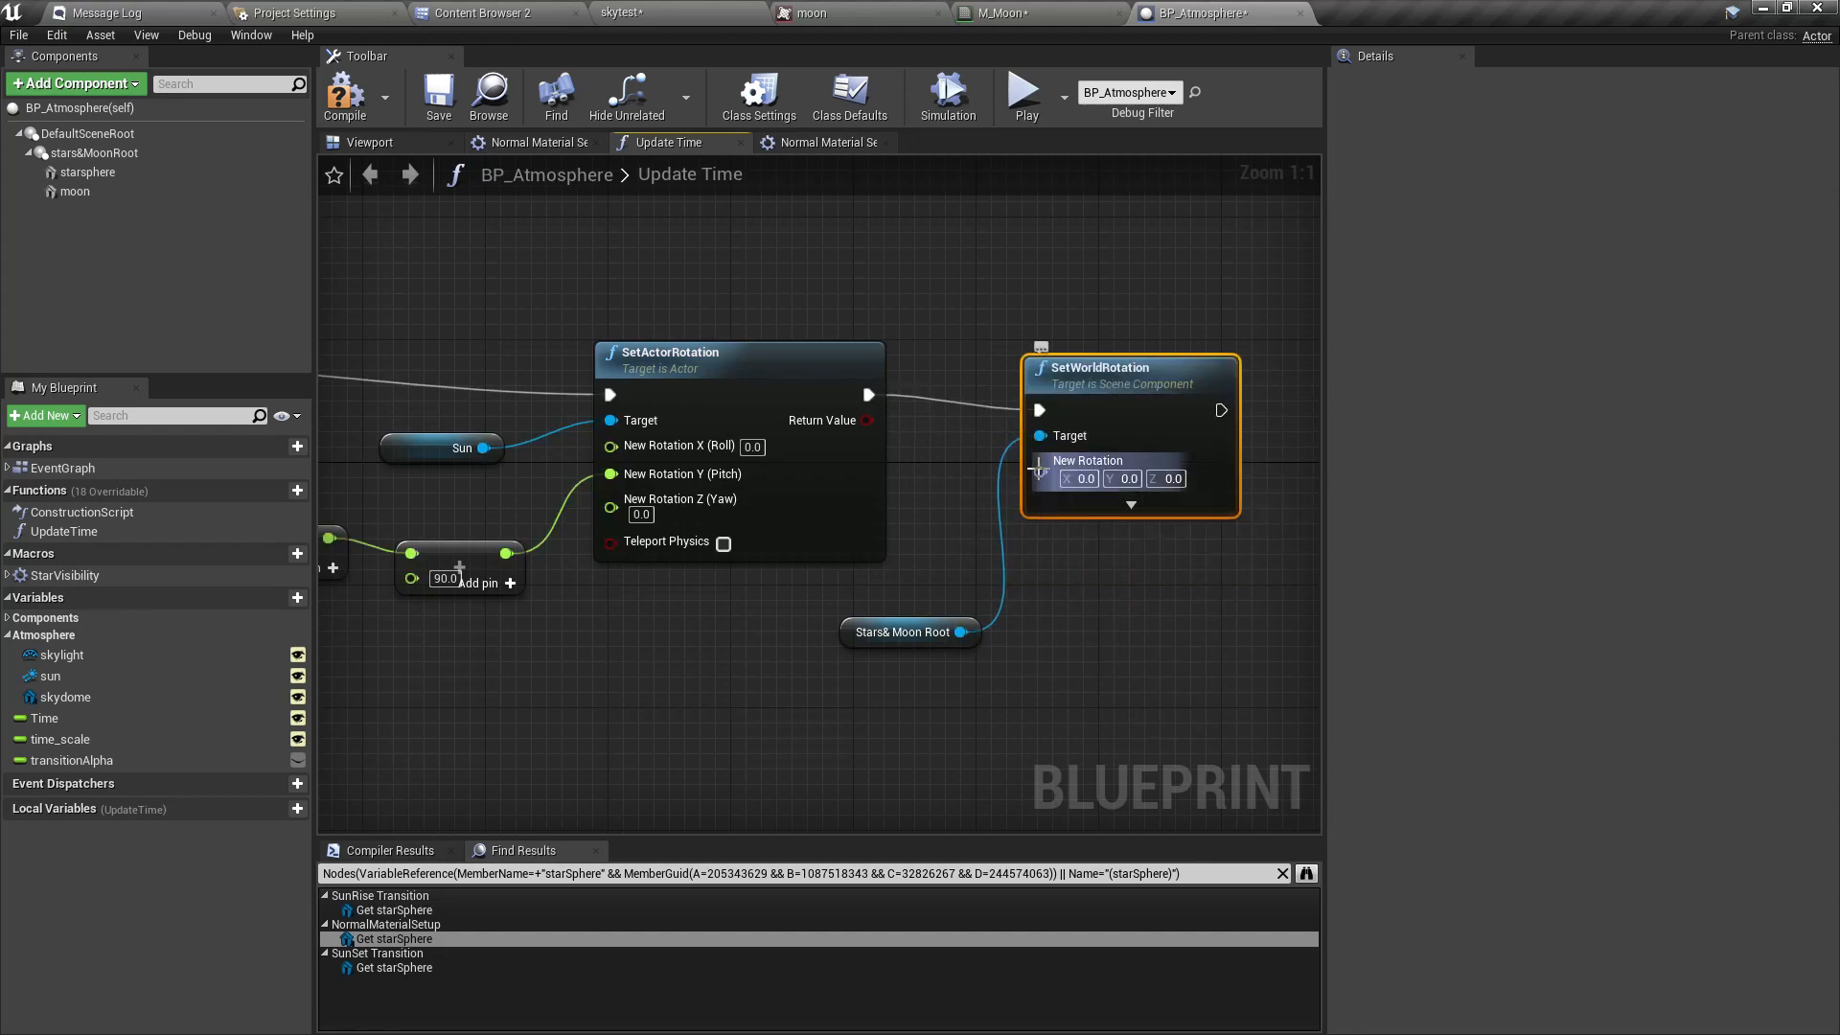
right_click(1040, 470)
click(1102, 537)
drag(906, 632, 843, 601)
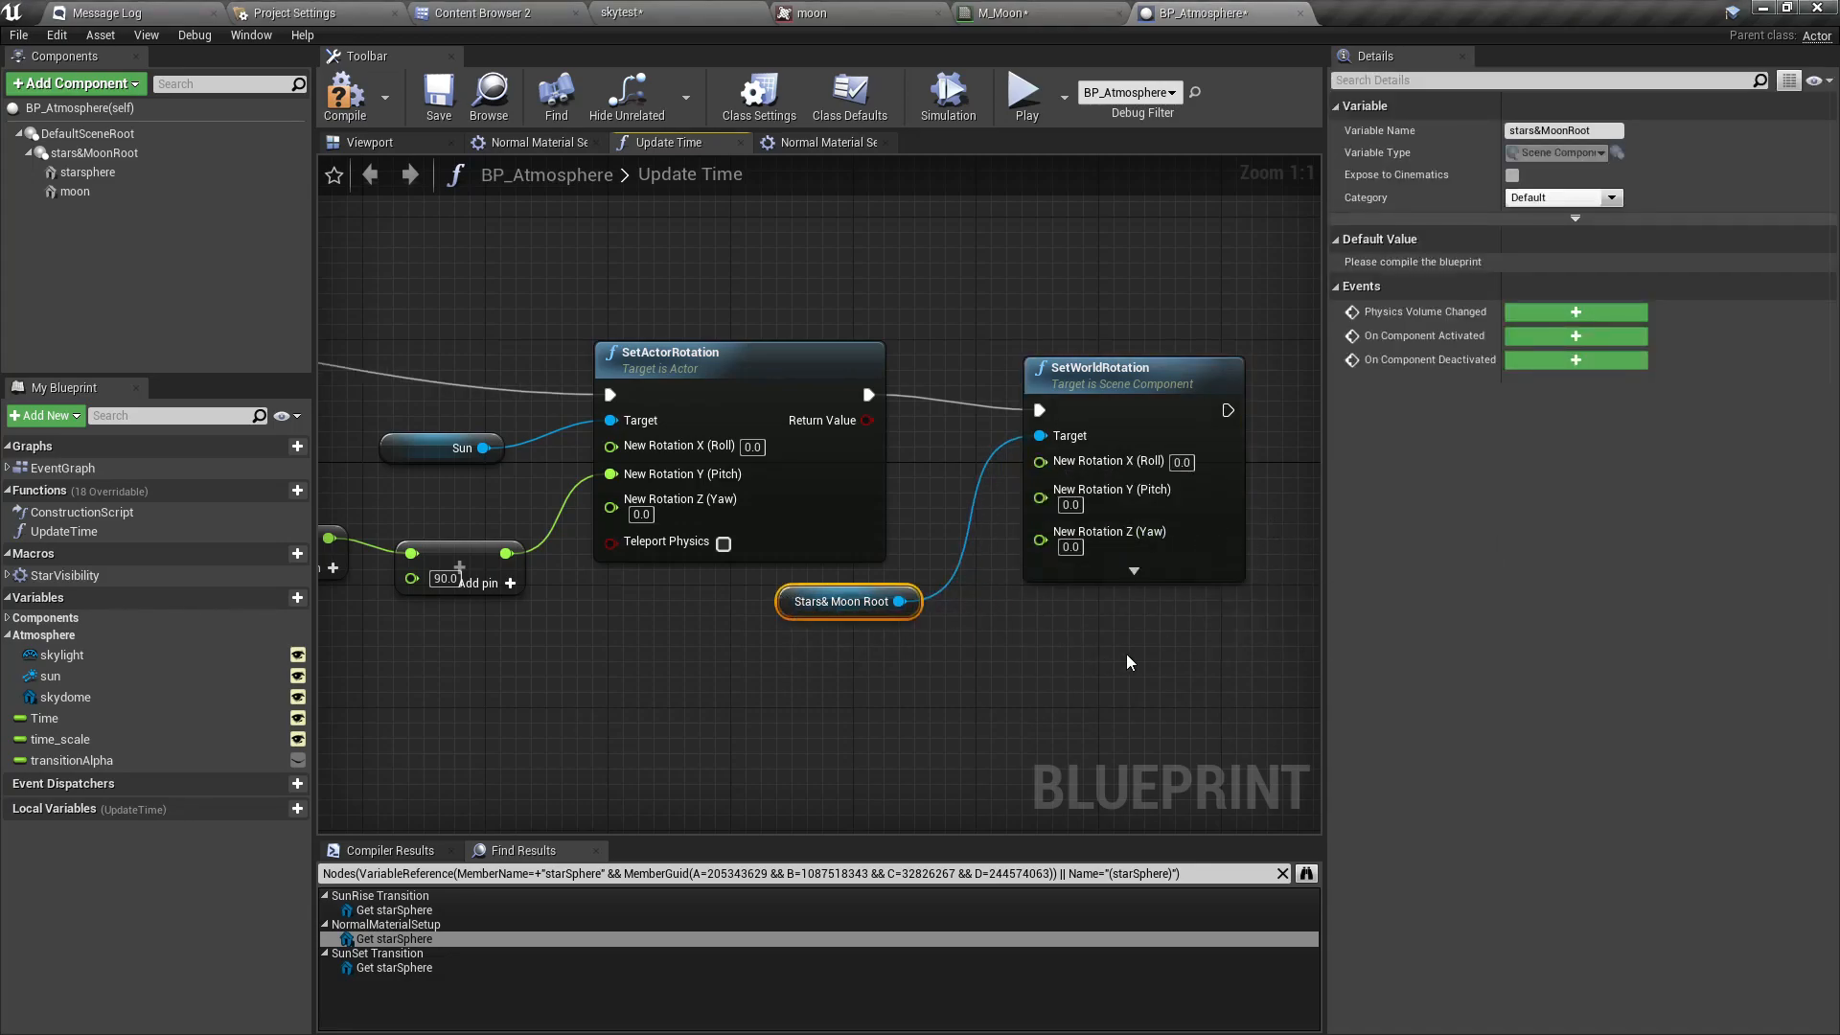
Add -90 to the 360 multiplication result, feed the sum into SetWorldRotation's New Rotation Y (Pitch), and compile.
right_drag(541, 715, 699, 672)
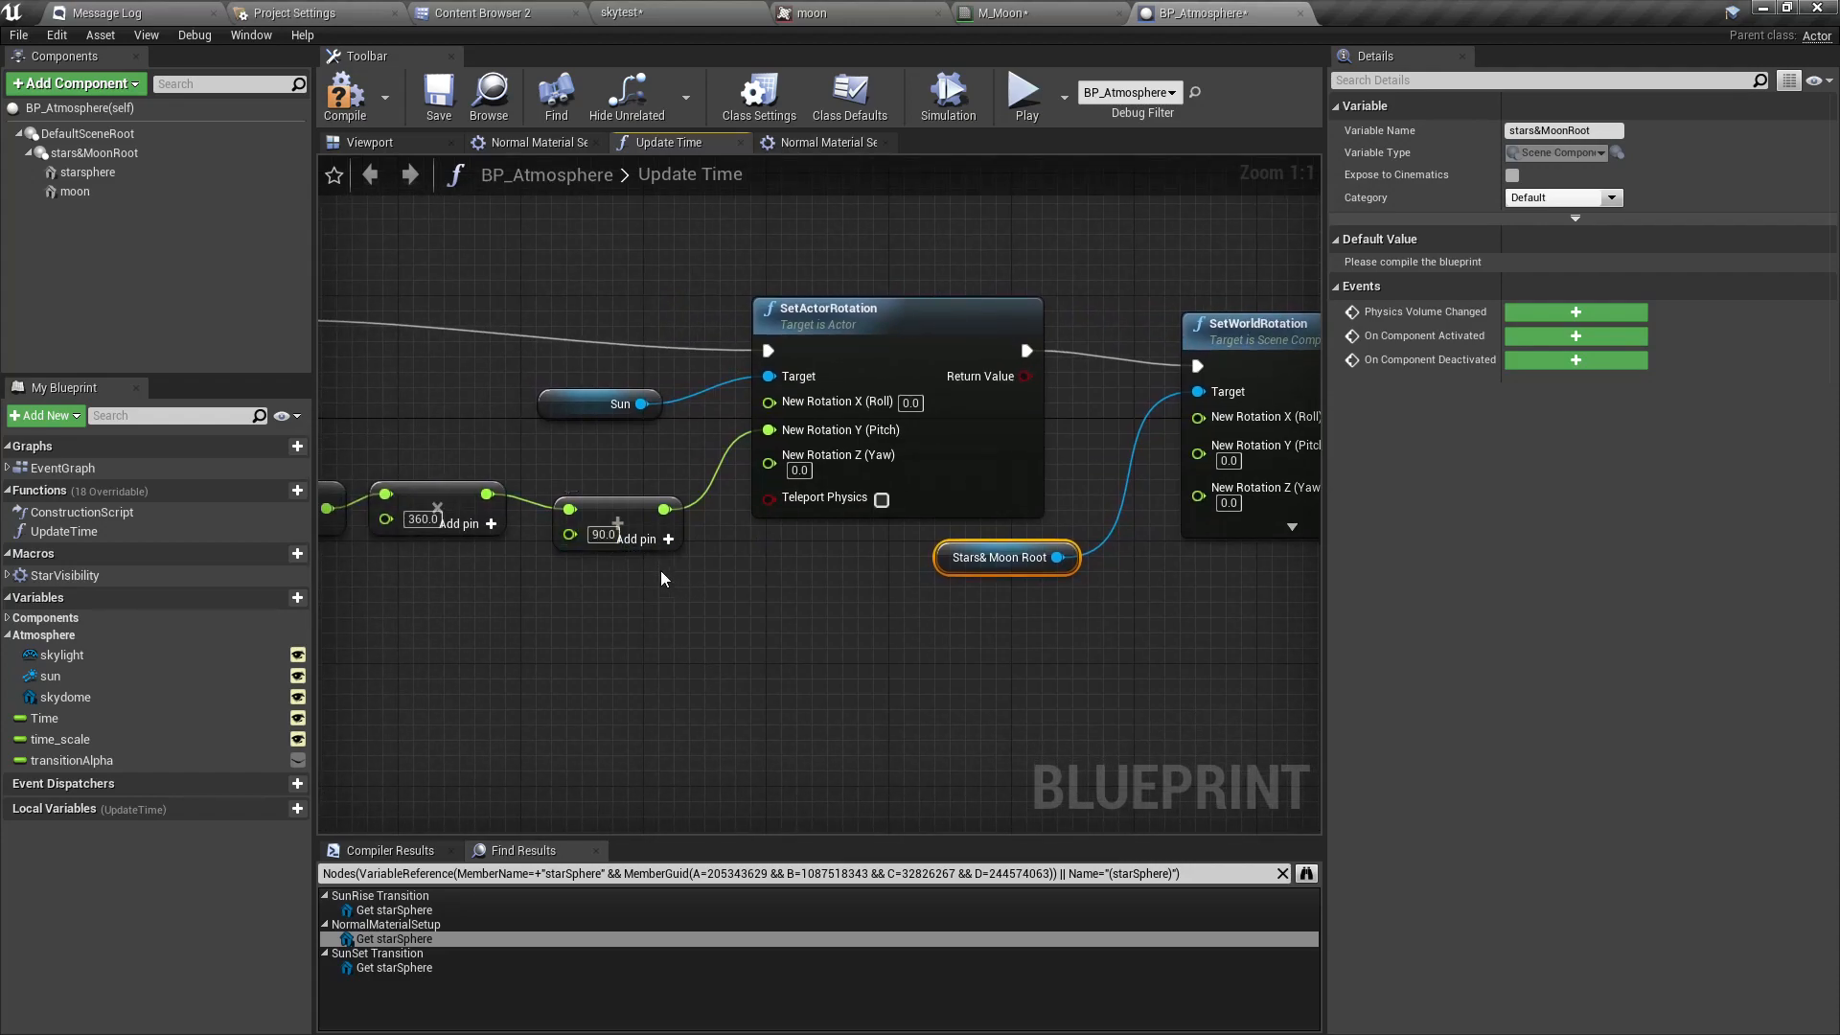
right_drag(640, 556, 457, 536)
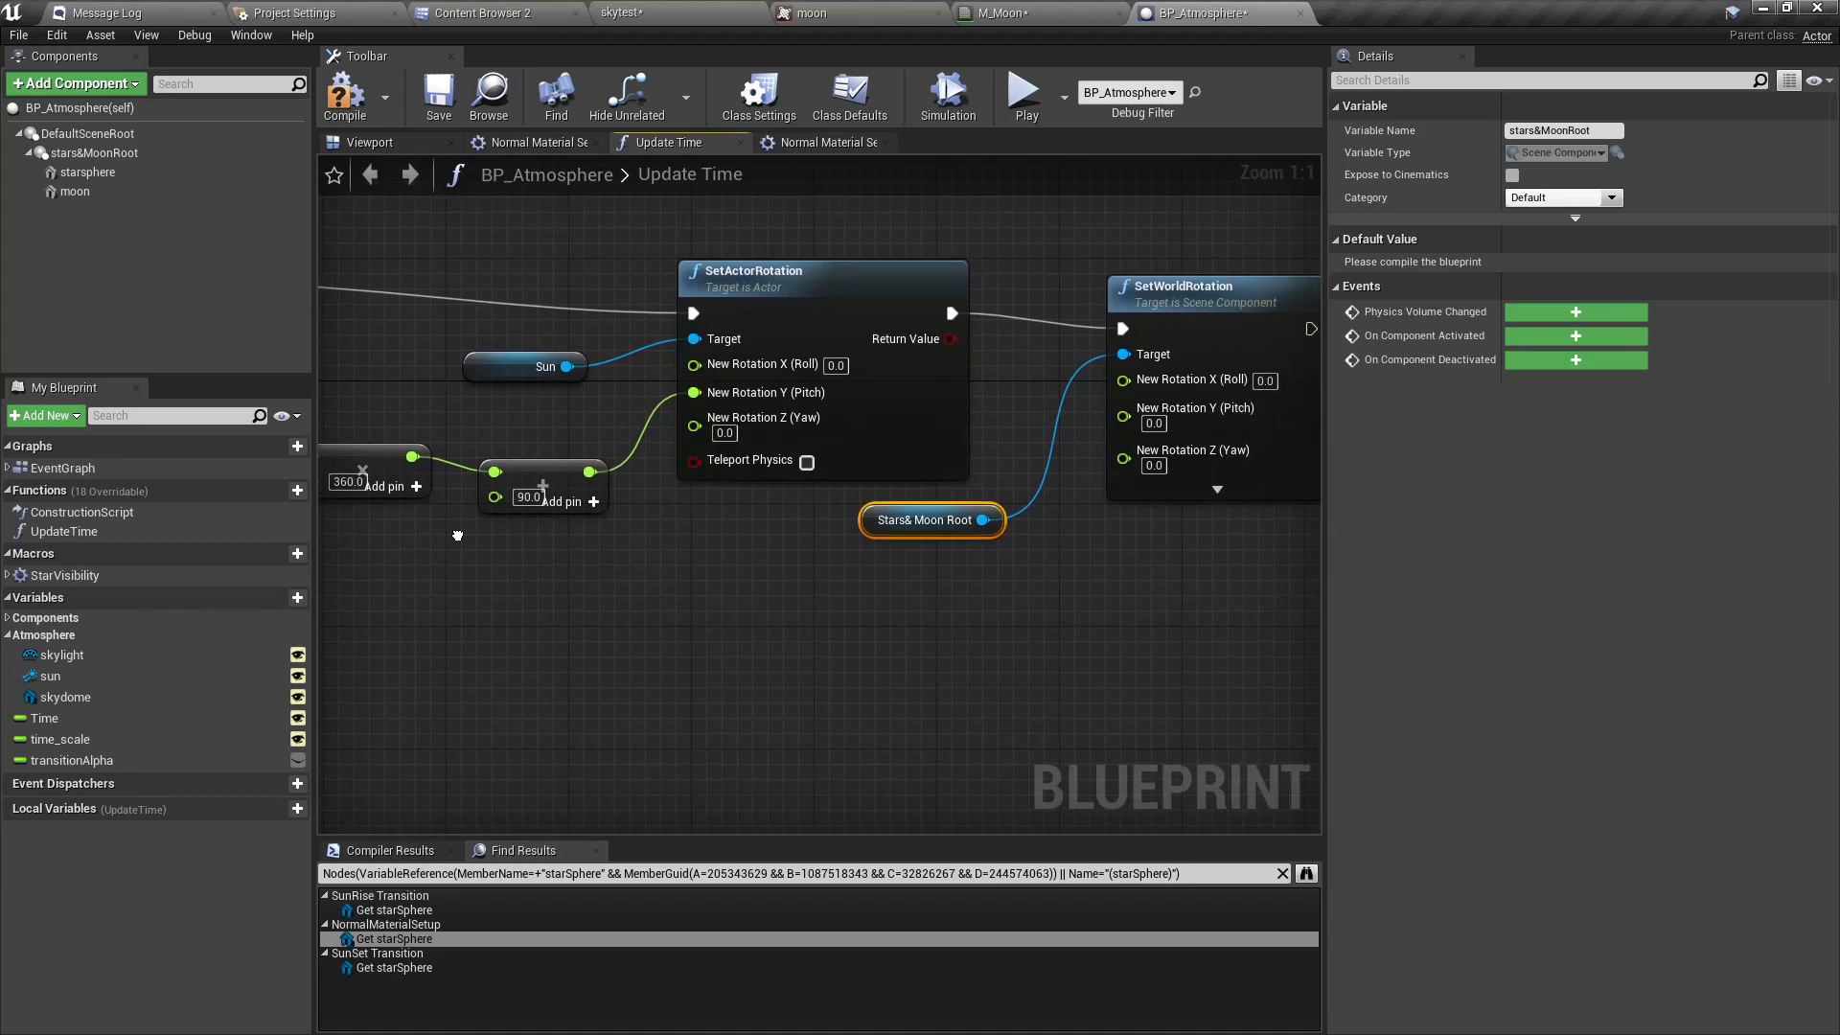
drag(412, 456, 496, 561)
text(+)
key(Return)
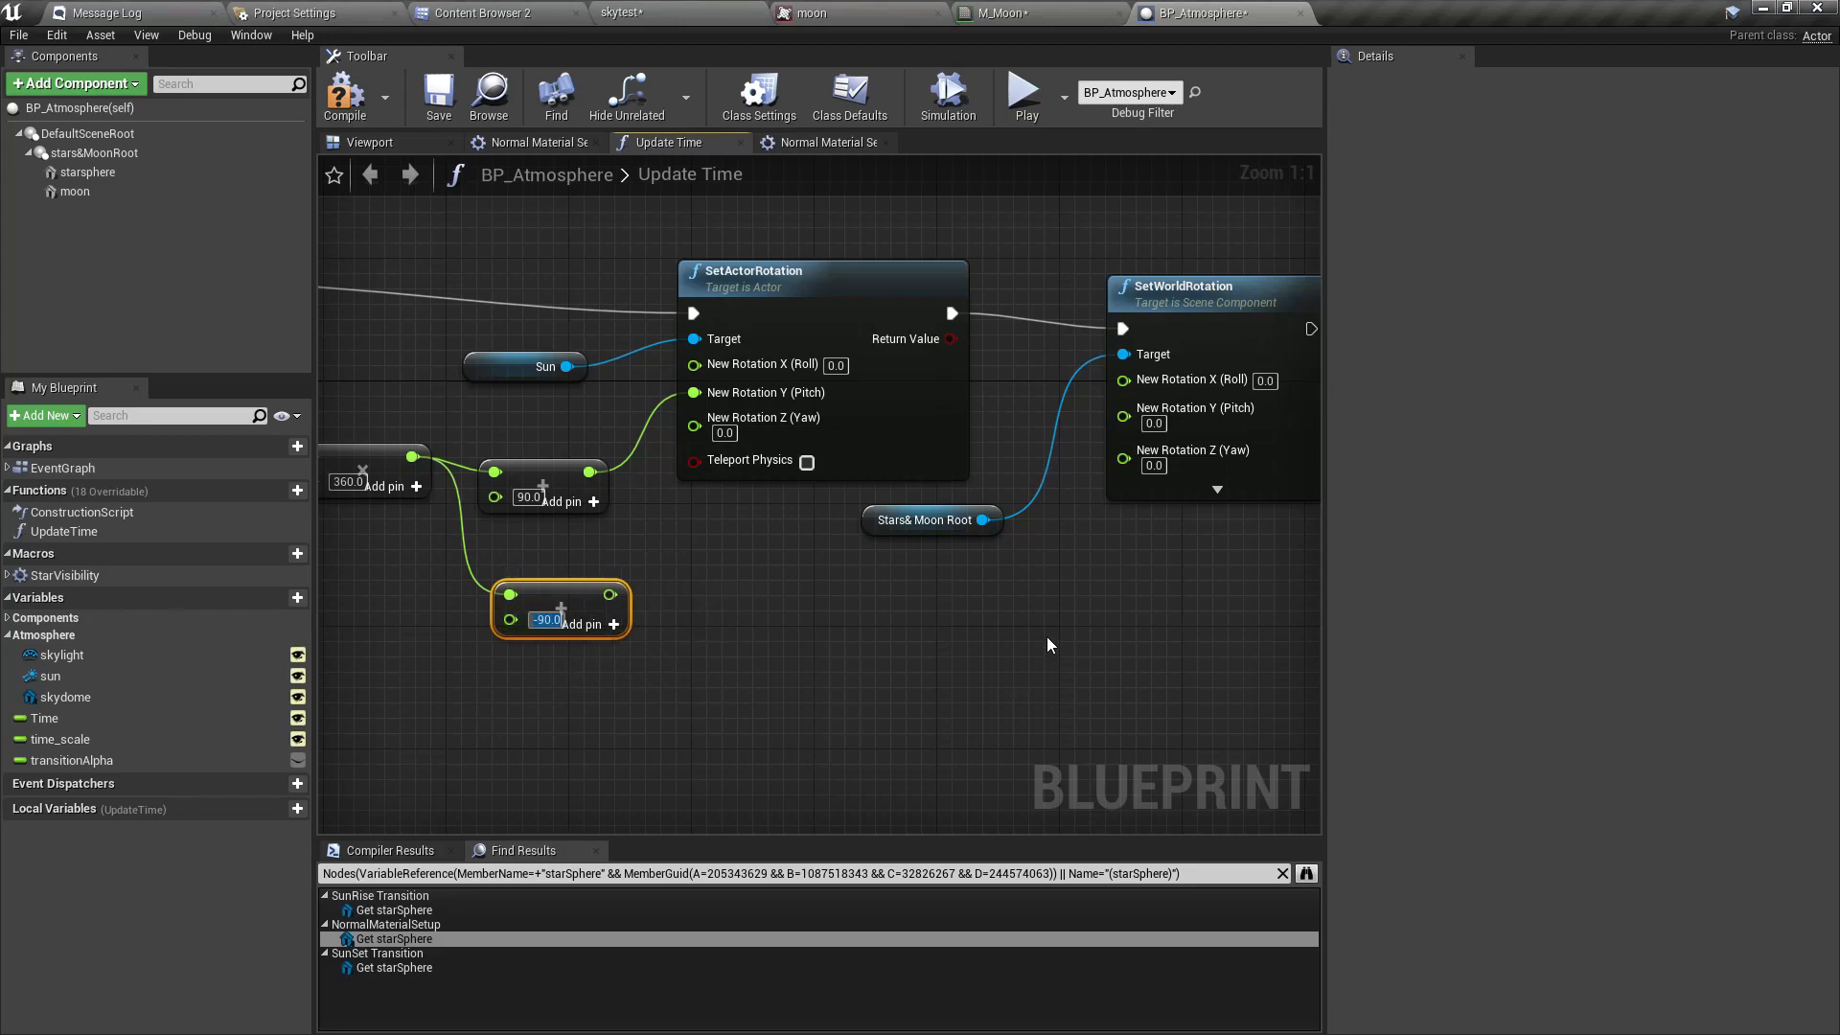
drag(610, 594, 1124, 408)
click(345, 96)
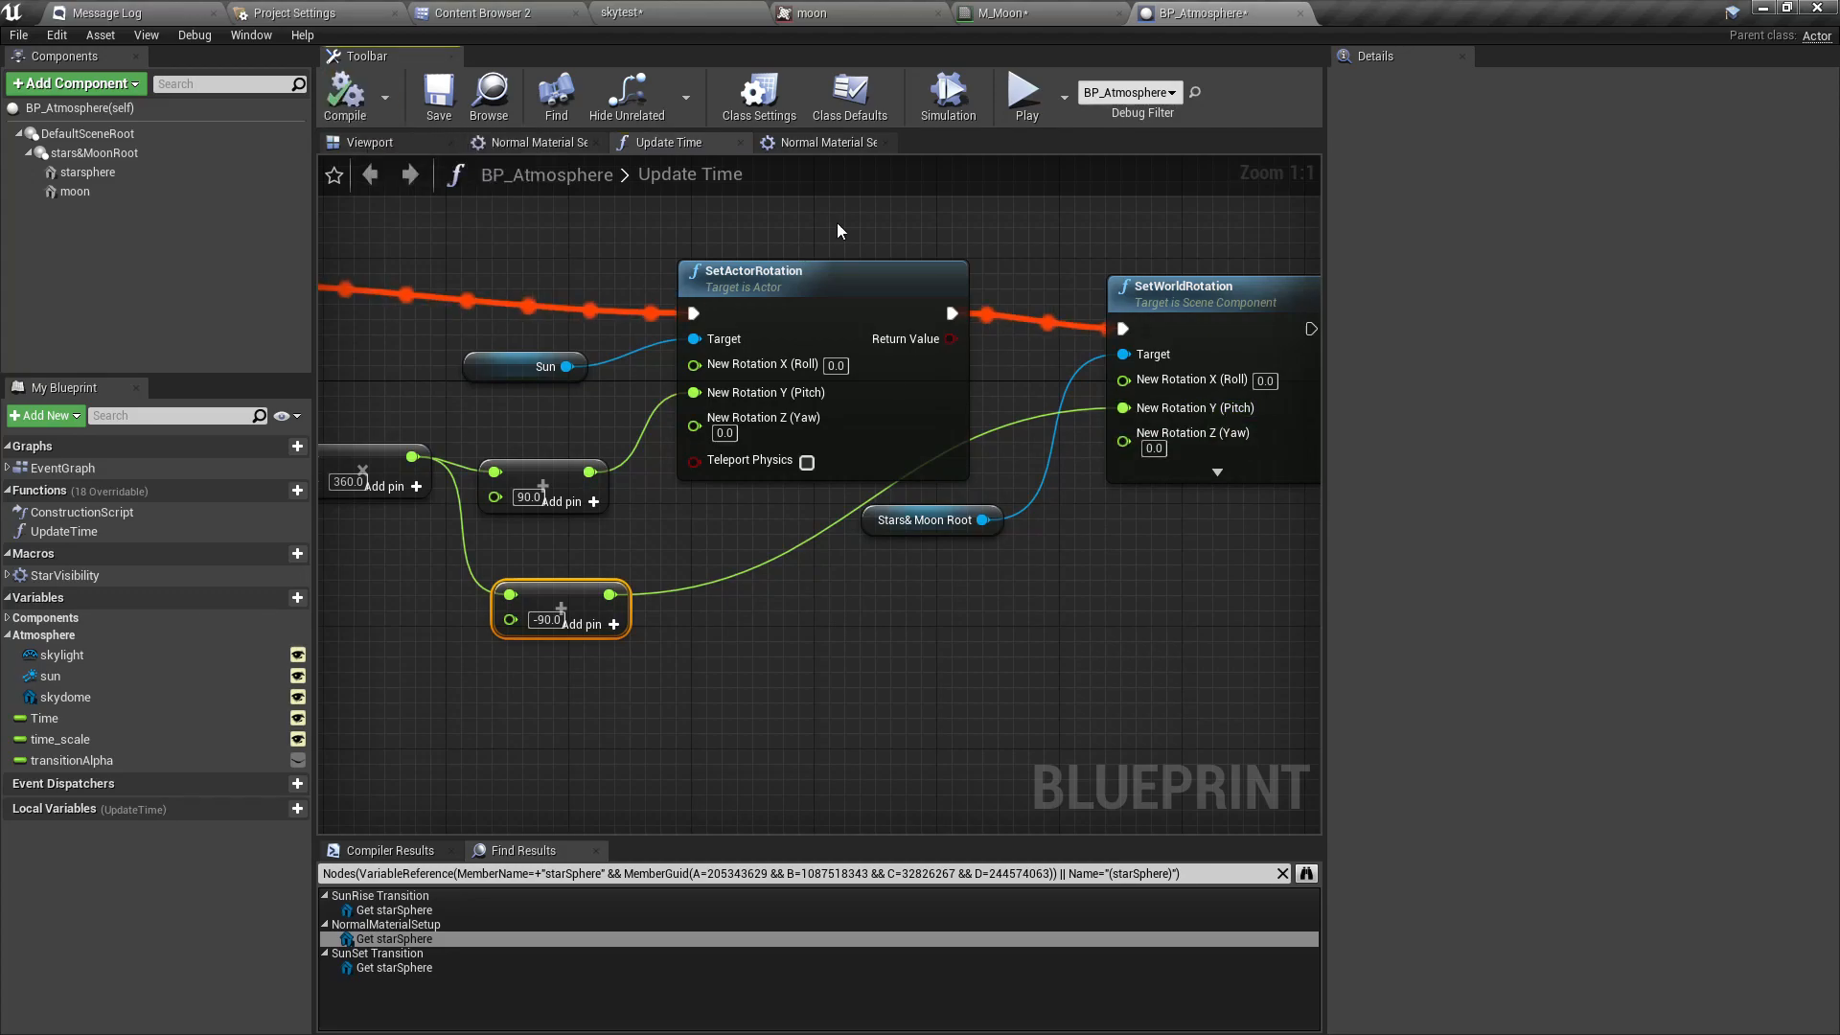
Set BP_Atmosphere's Time to 12 in the skytest level and check where the moon sits in the sky.
click(680, 13)
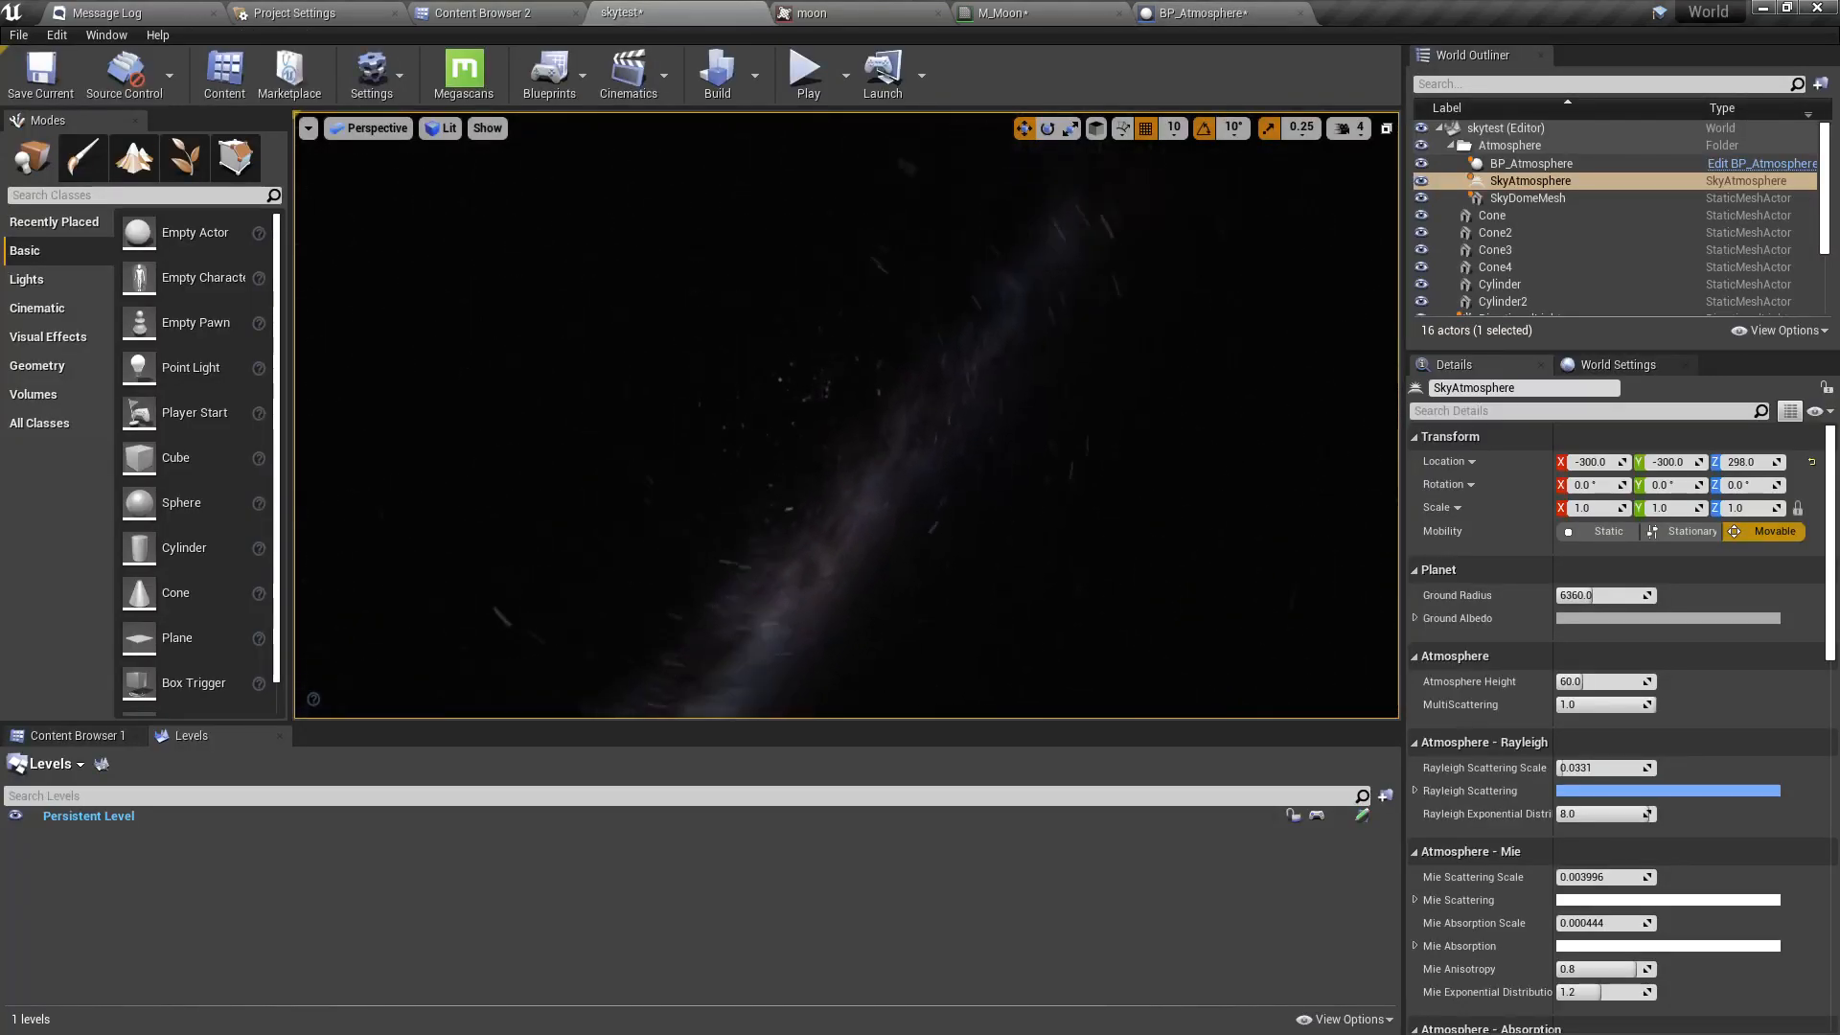
right_drag(847, 415, 740, 599)
key(s)
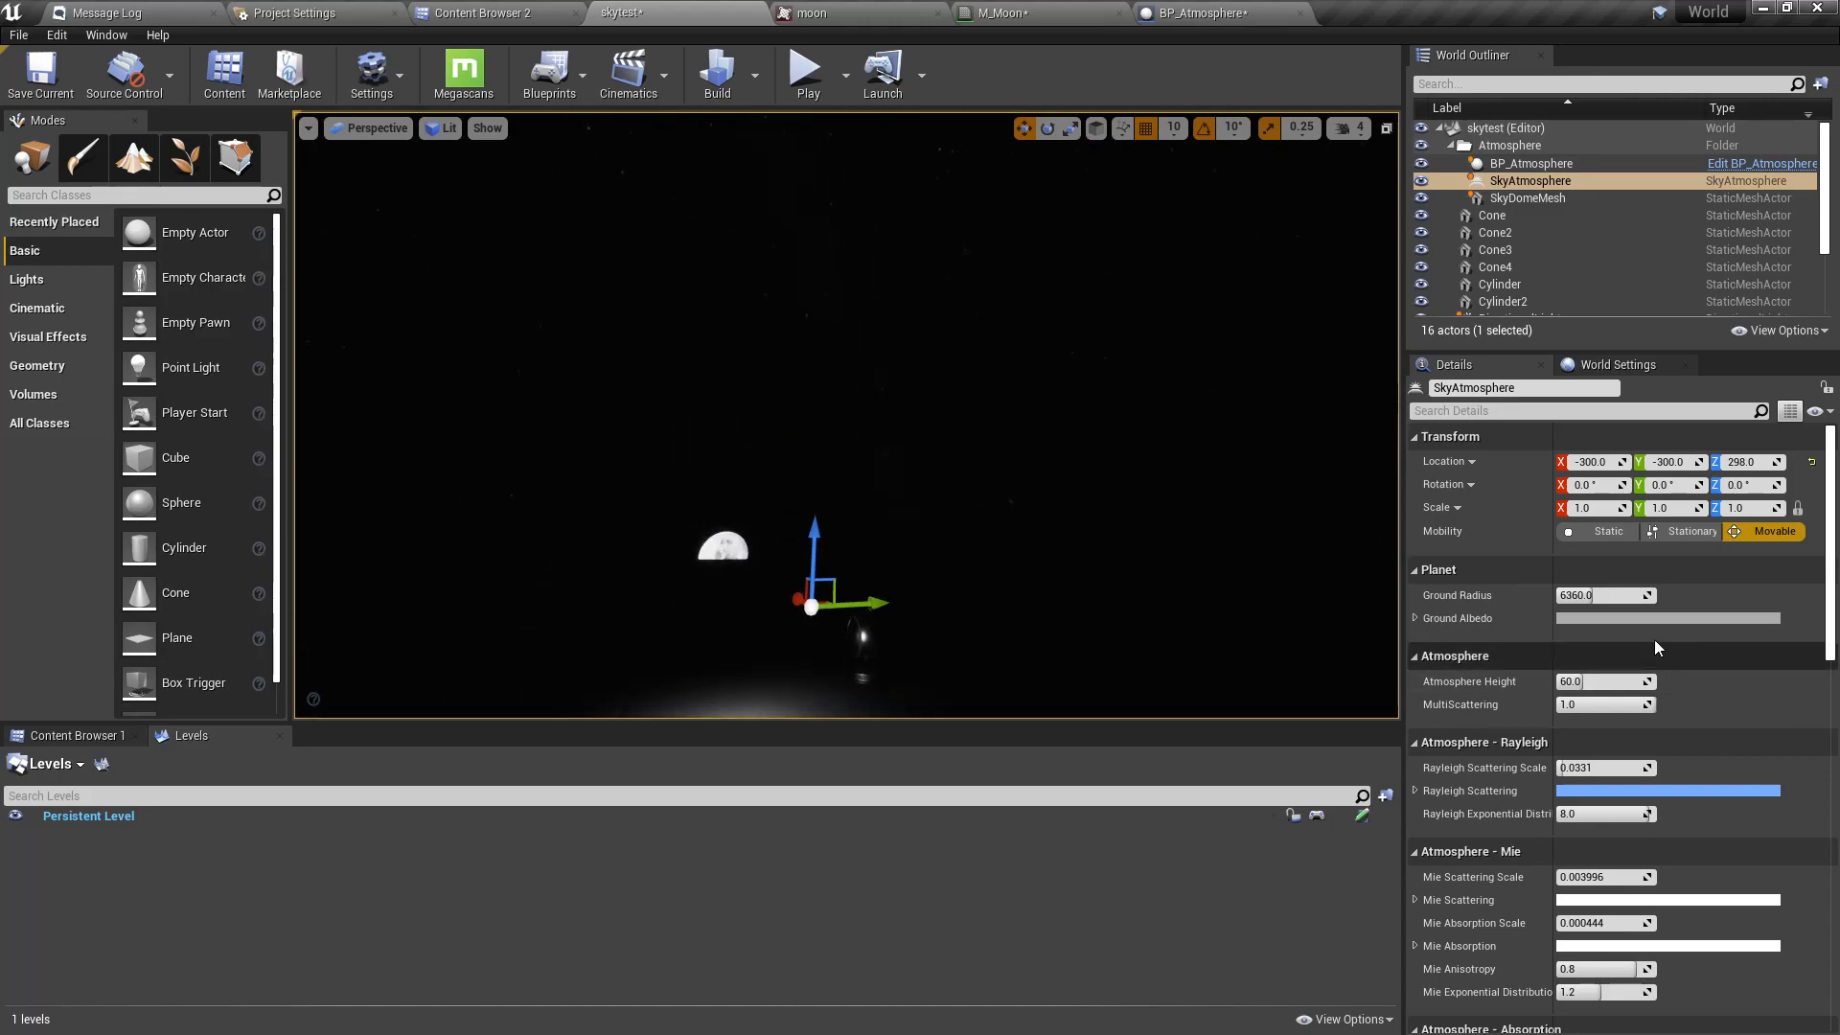
click(1545, 165)
click(1574, 668)
text(12)
key(Return)
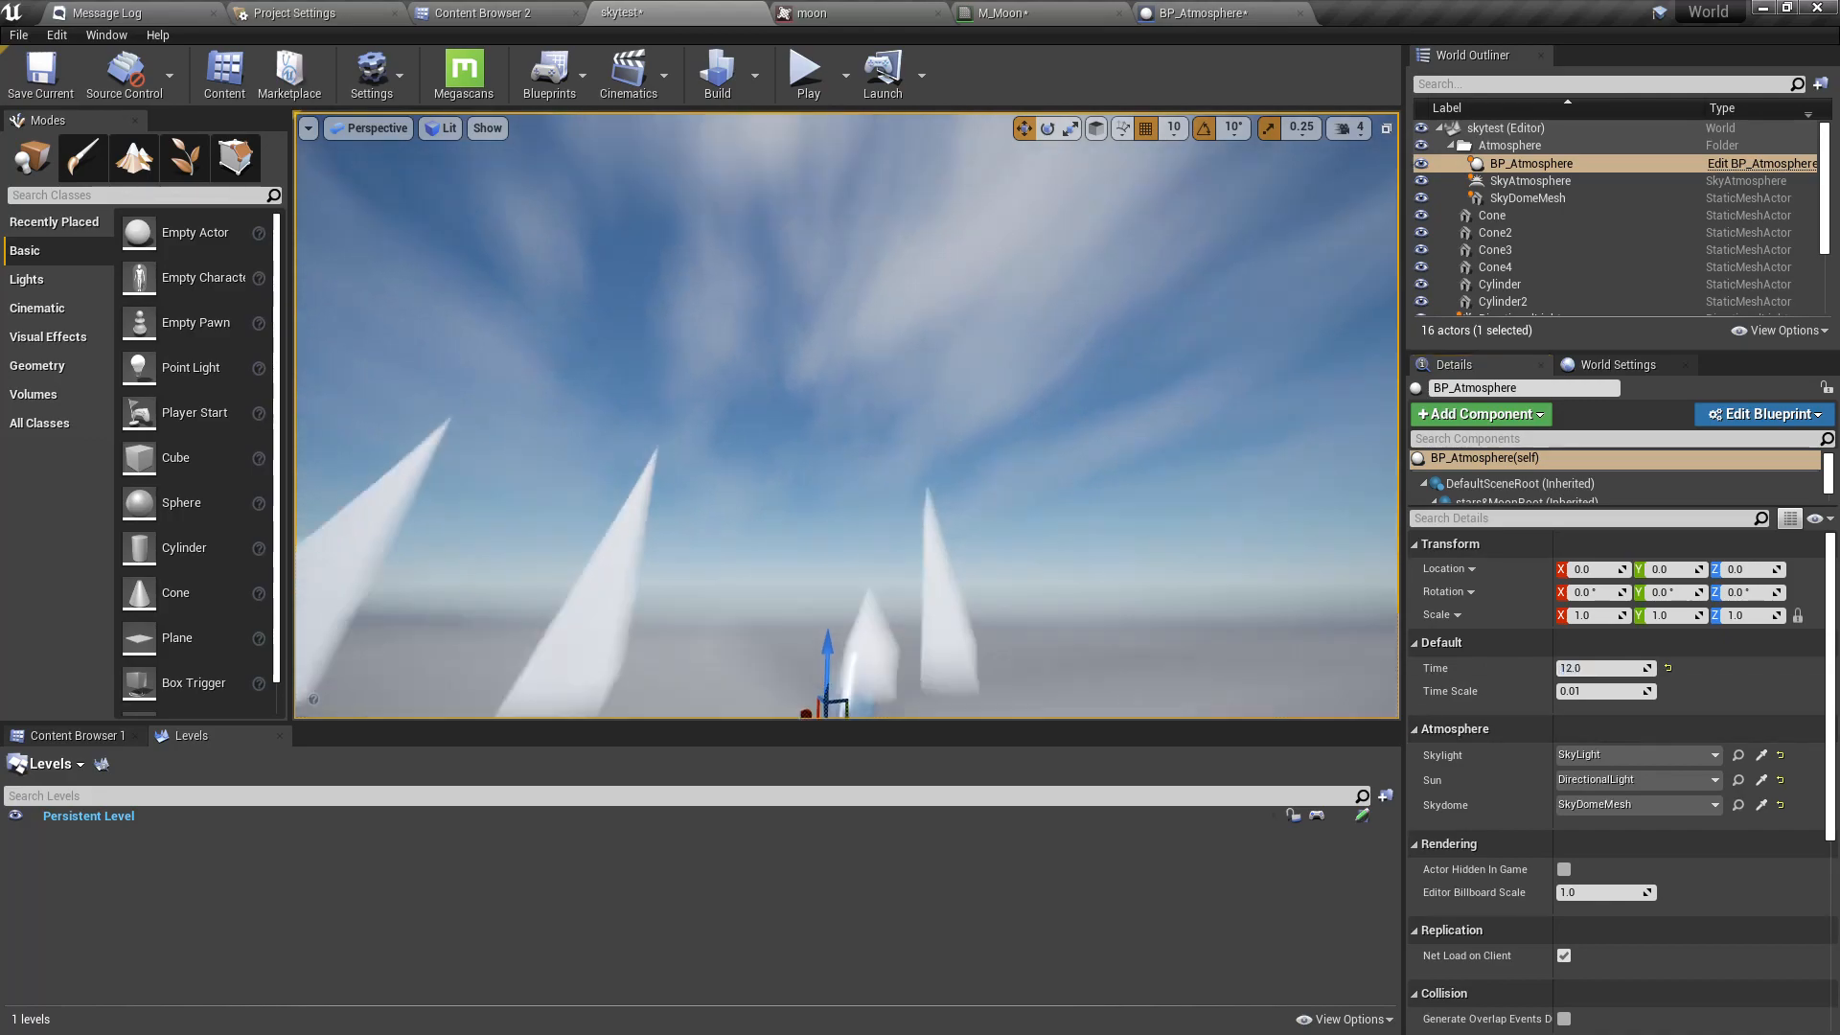
right_drag(847, 416, 879, 533)
Try a pitch offset of 270 for the moon and stars rotation, and check the moon's position in the level.
click(1184, 13)
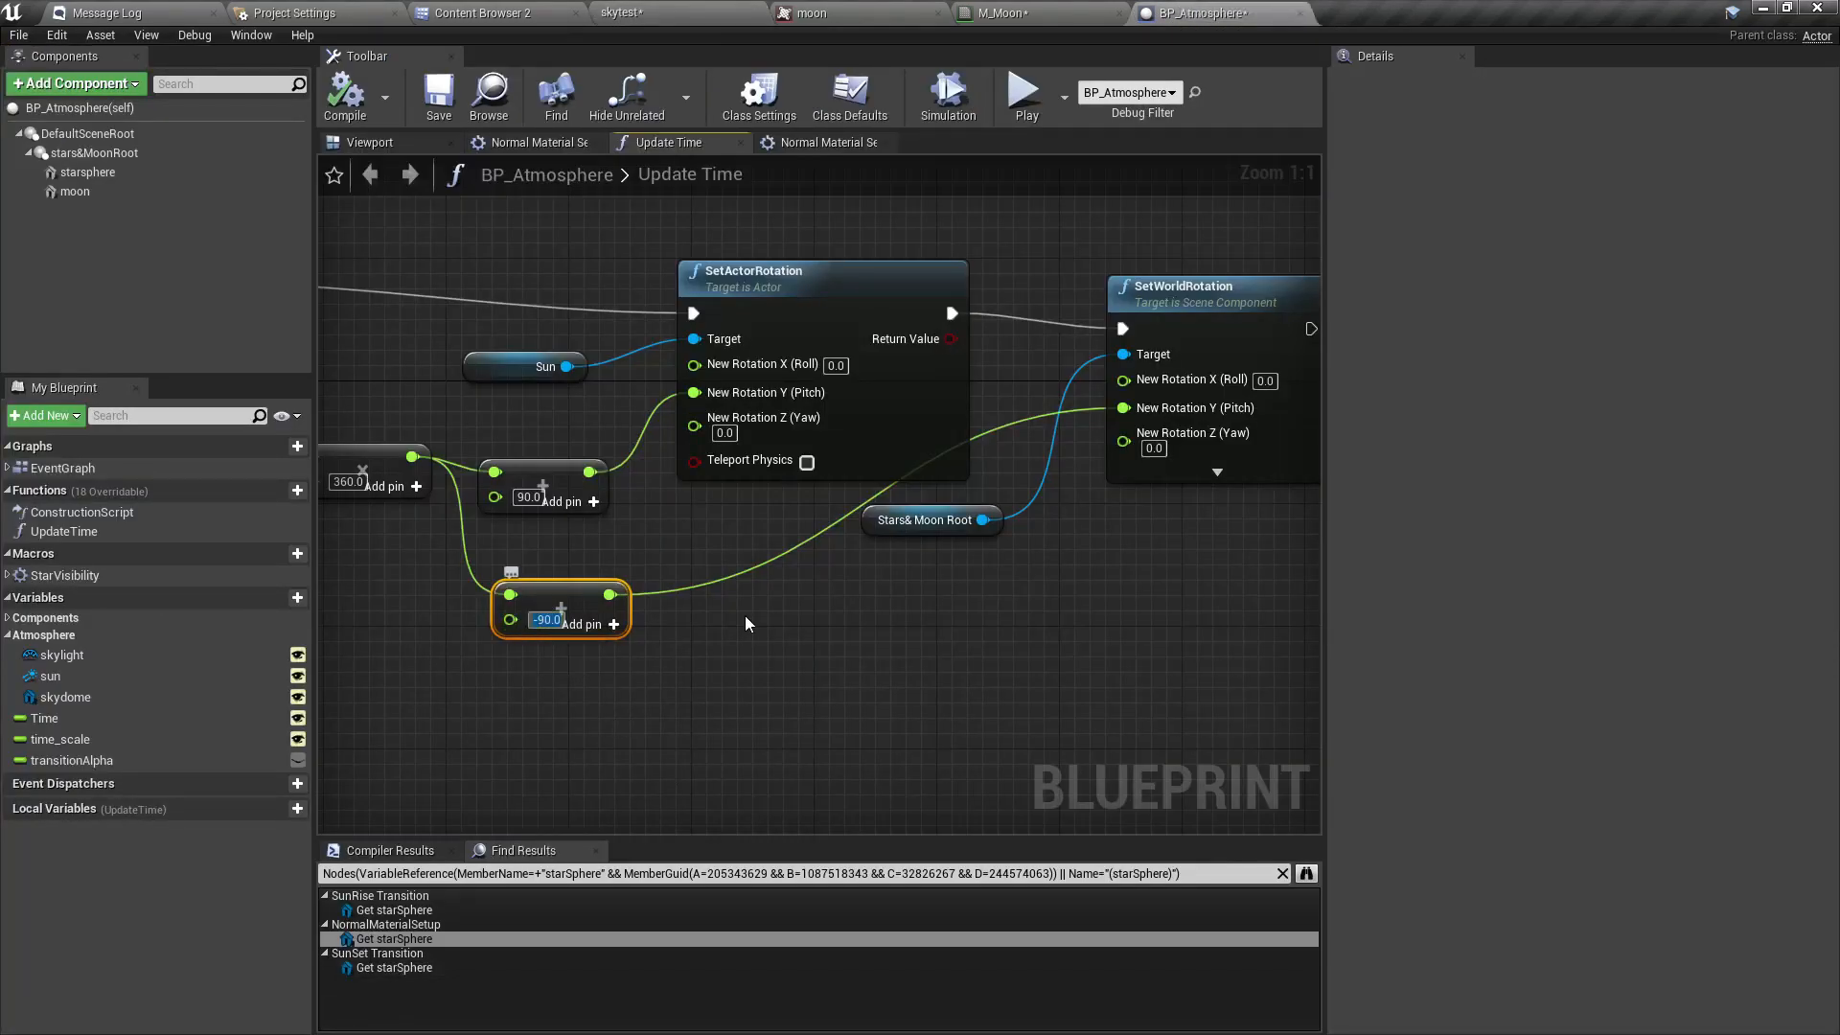
text(270)
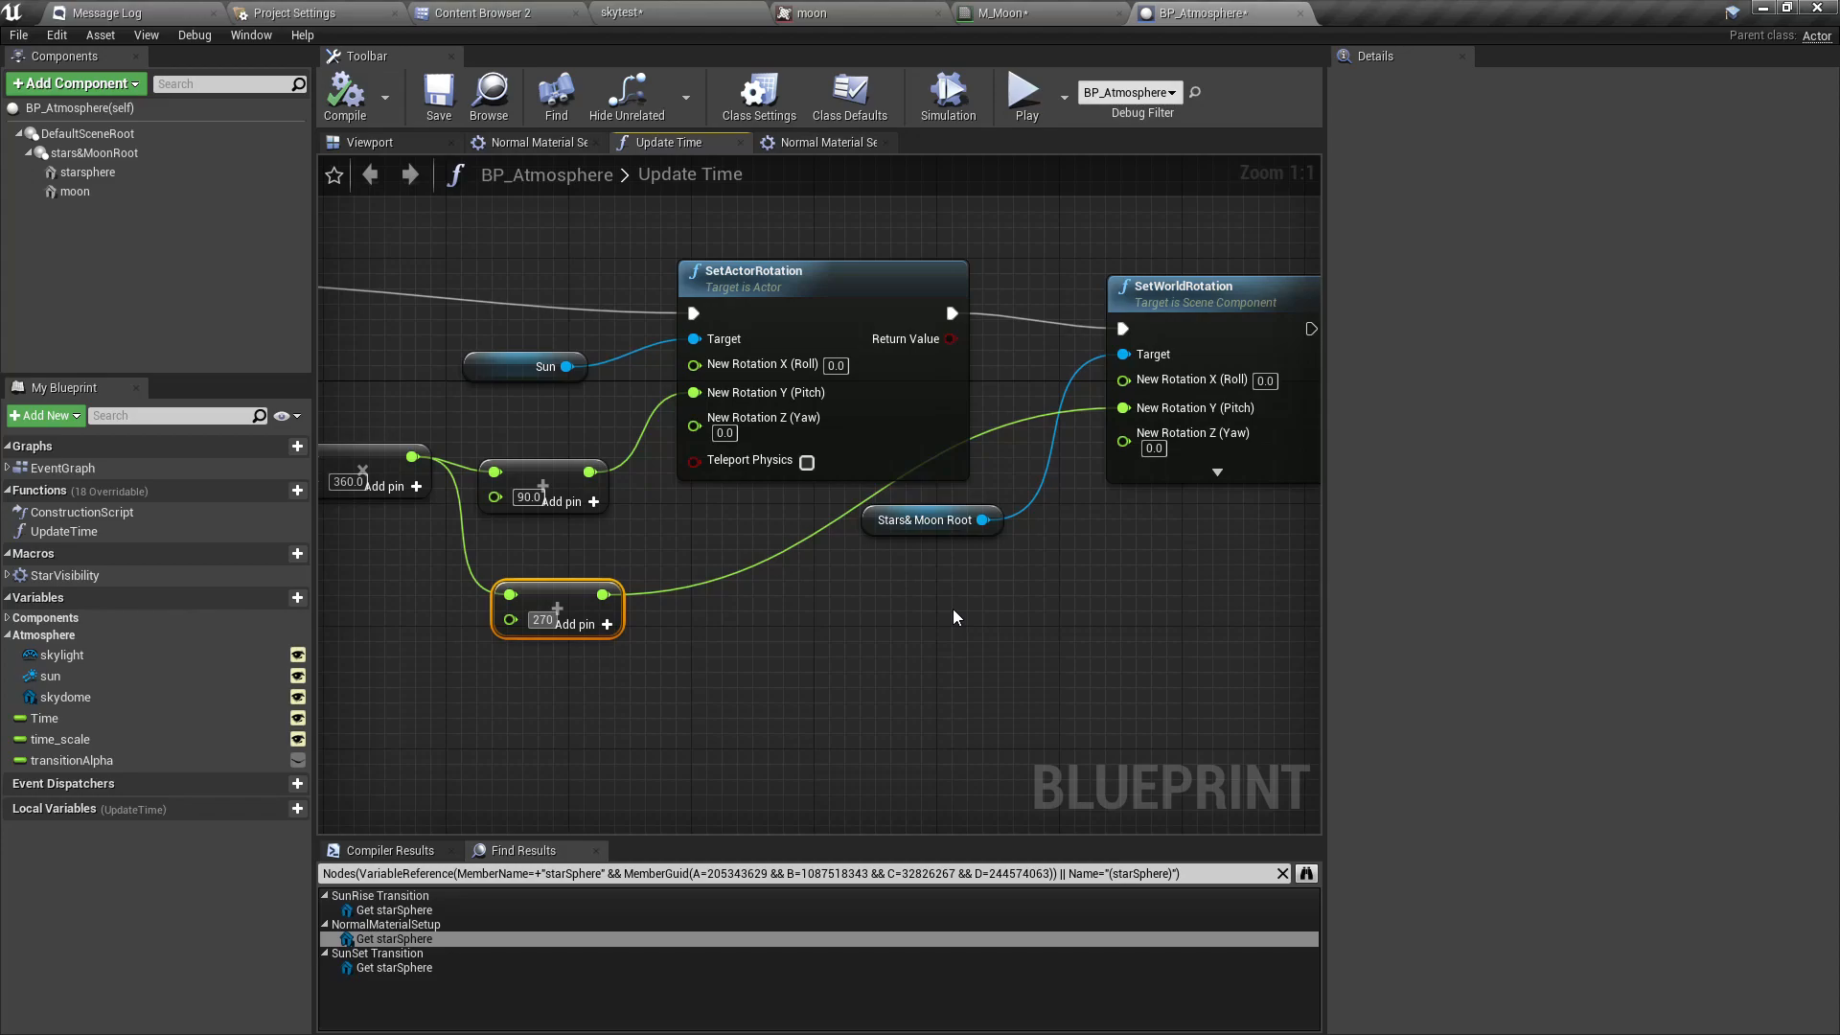
key(Return)
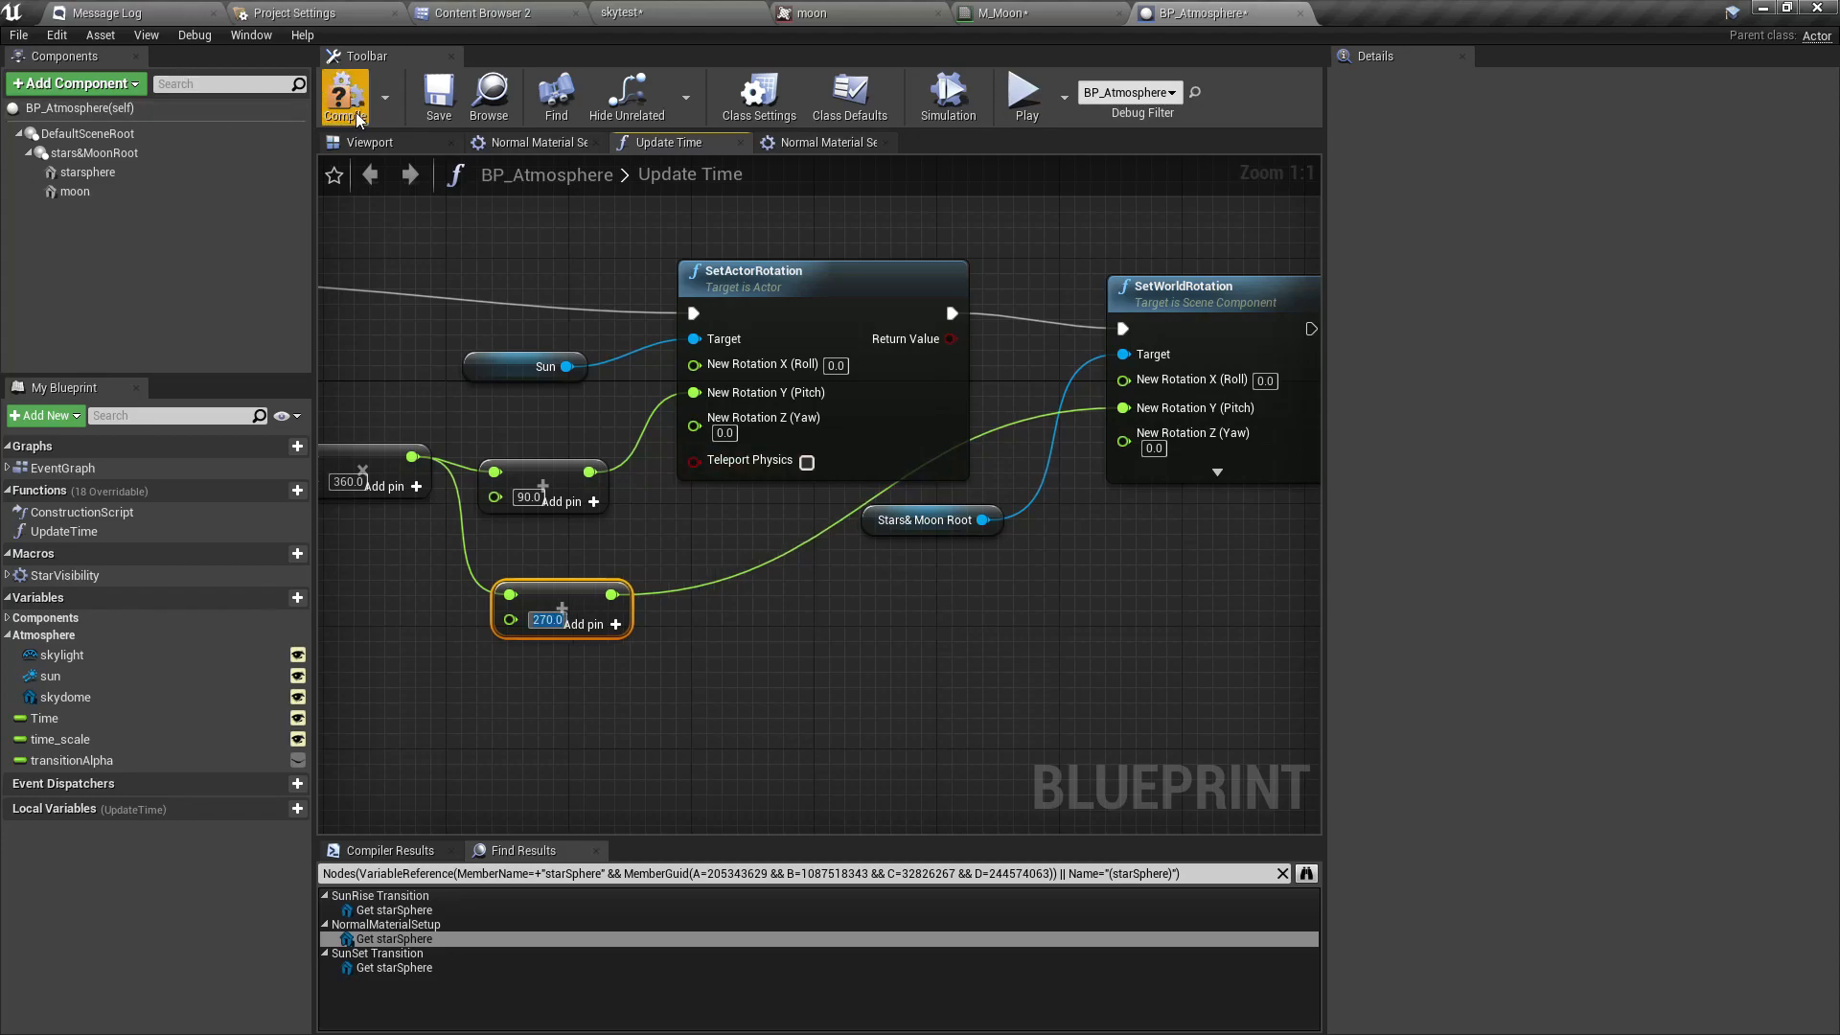
click(704, 12)
right_drag(1039, 251, 1038, 251)
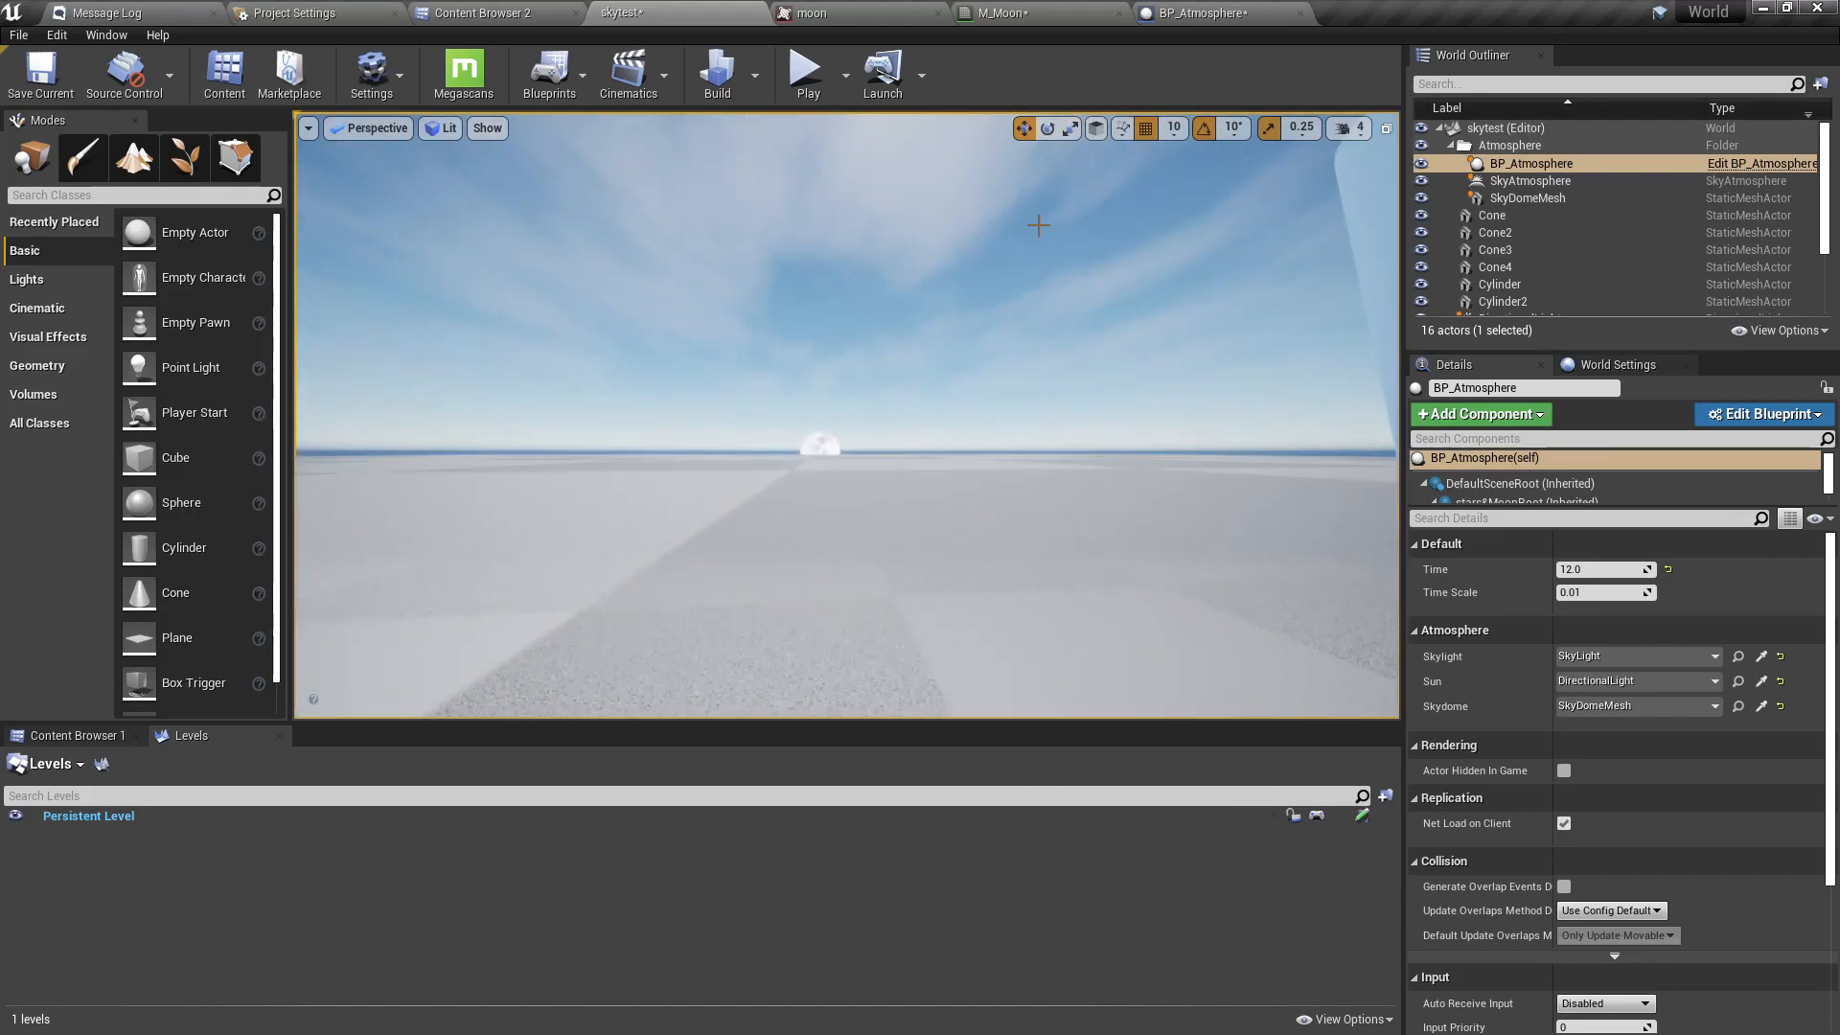
Set the pitch offset added for Stars&MoonRoot to 0 and compile the blueprint.
click(1199, 12)
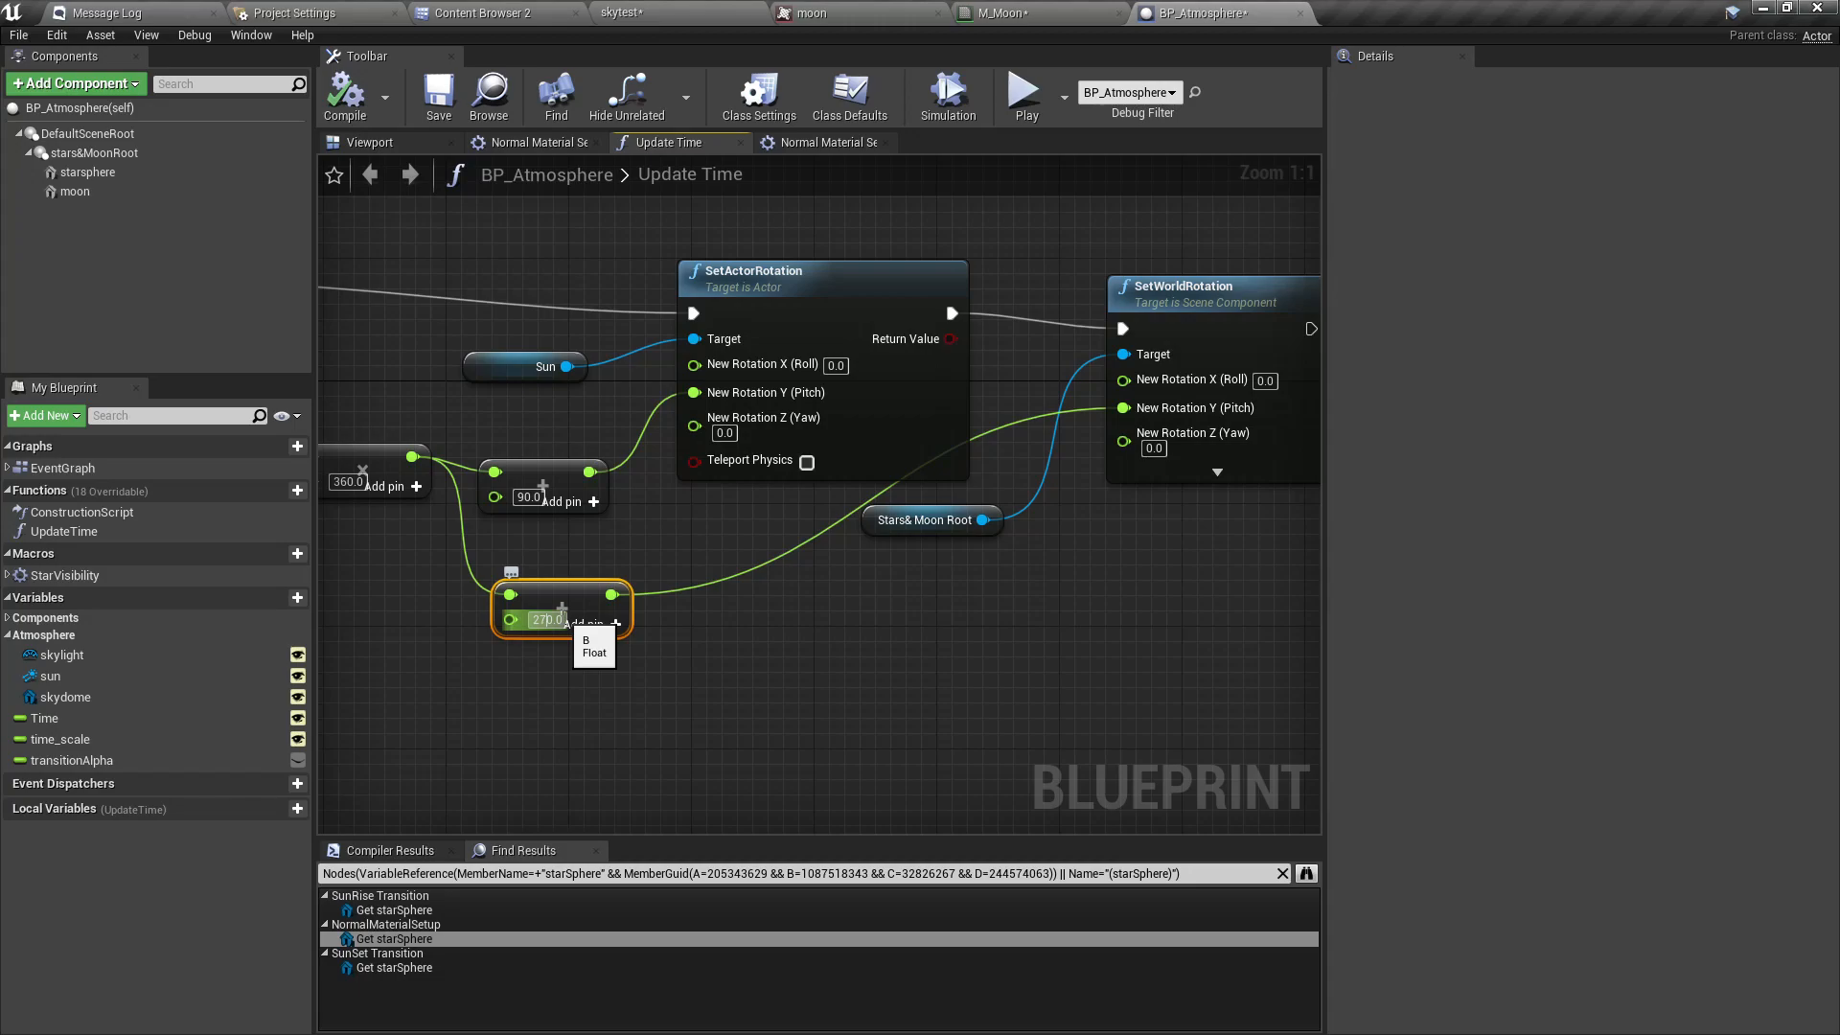
text(0)
key(Return)
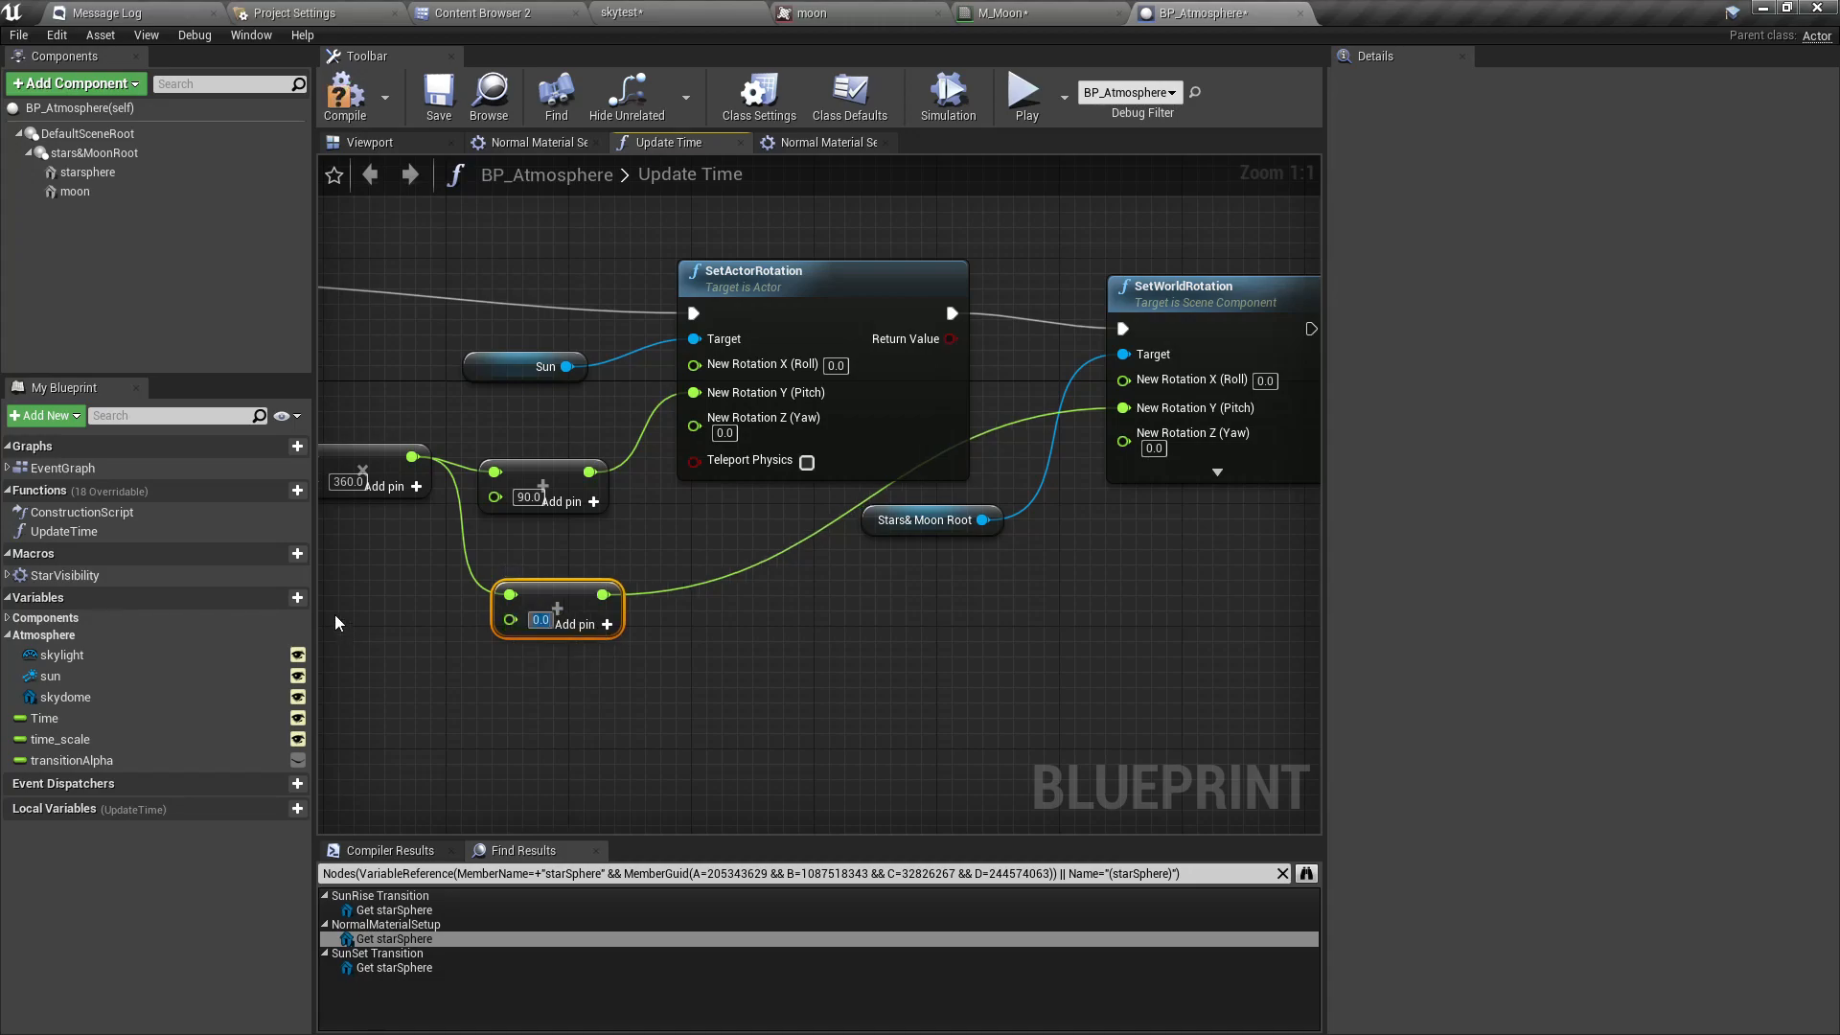
click(347, 100)
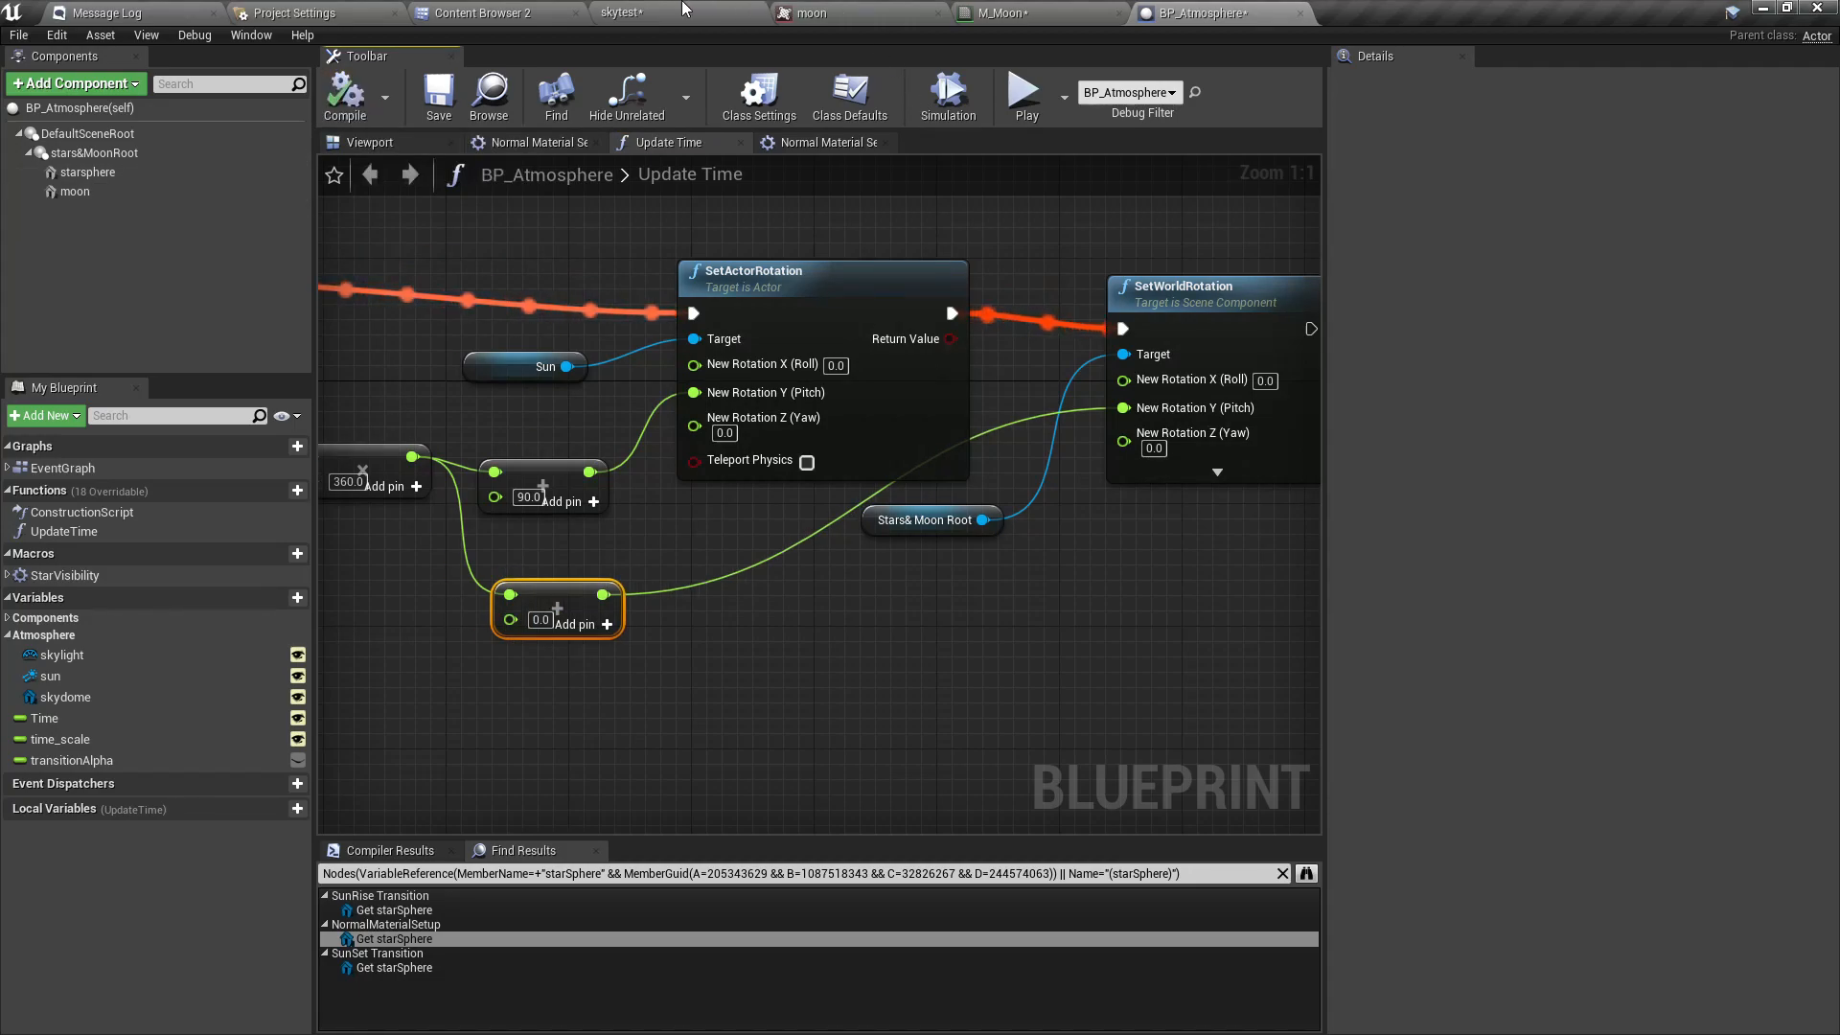
Set BP_Atmosphere's Time to 0 in the skytest level, and scrub it to about 3.5 while watching the moon move.
click(681, 9)
right_drag(867, 384, 910, 162)
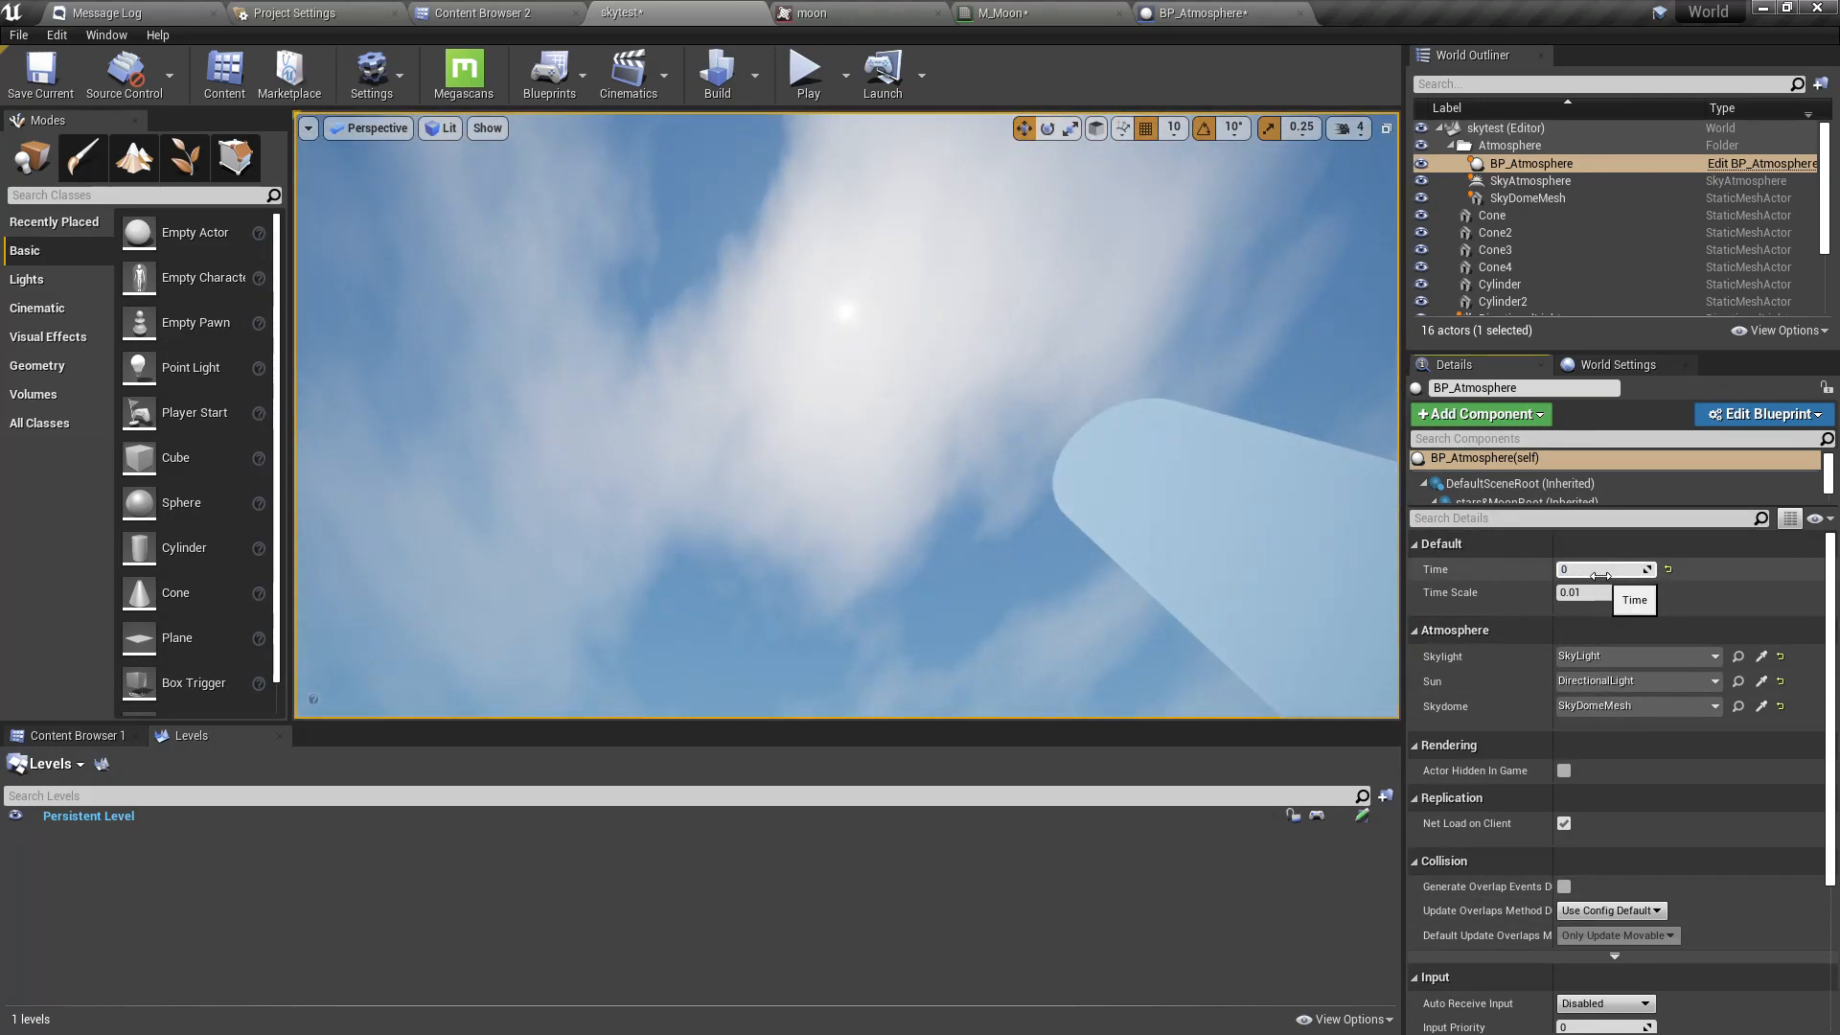
key(Return)
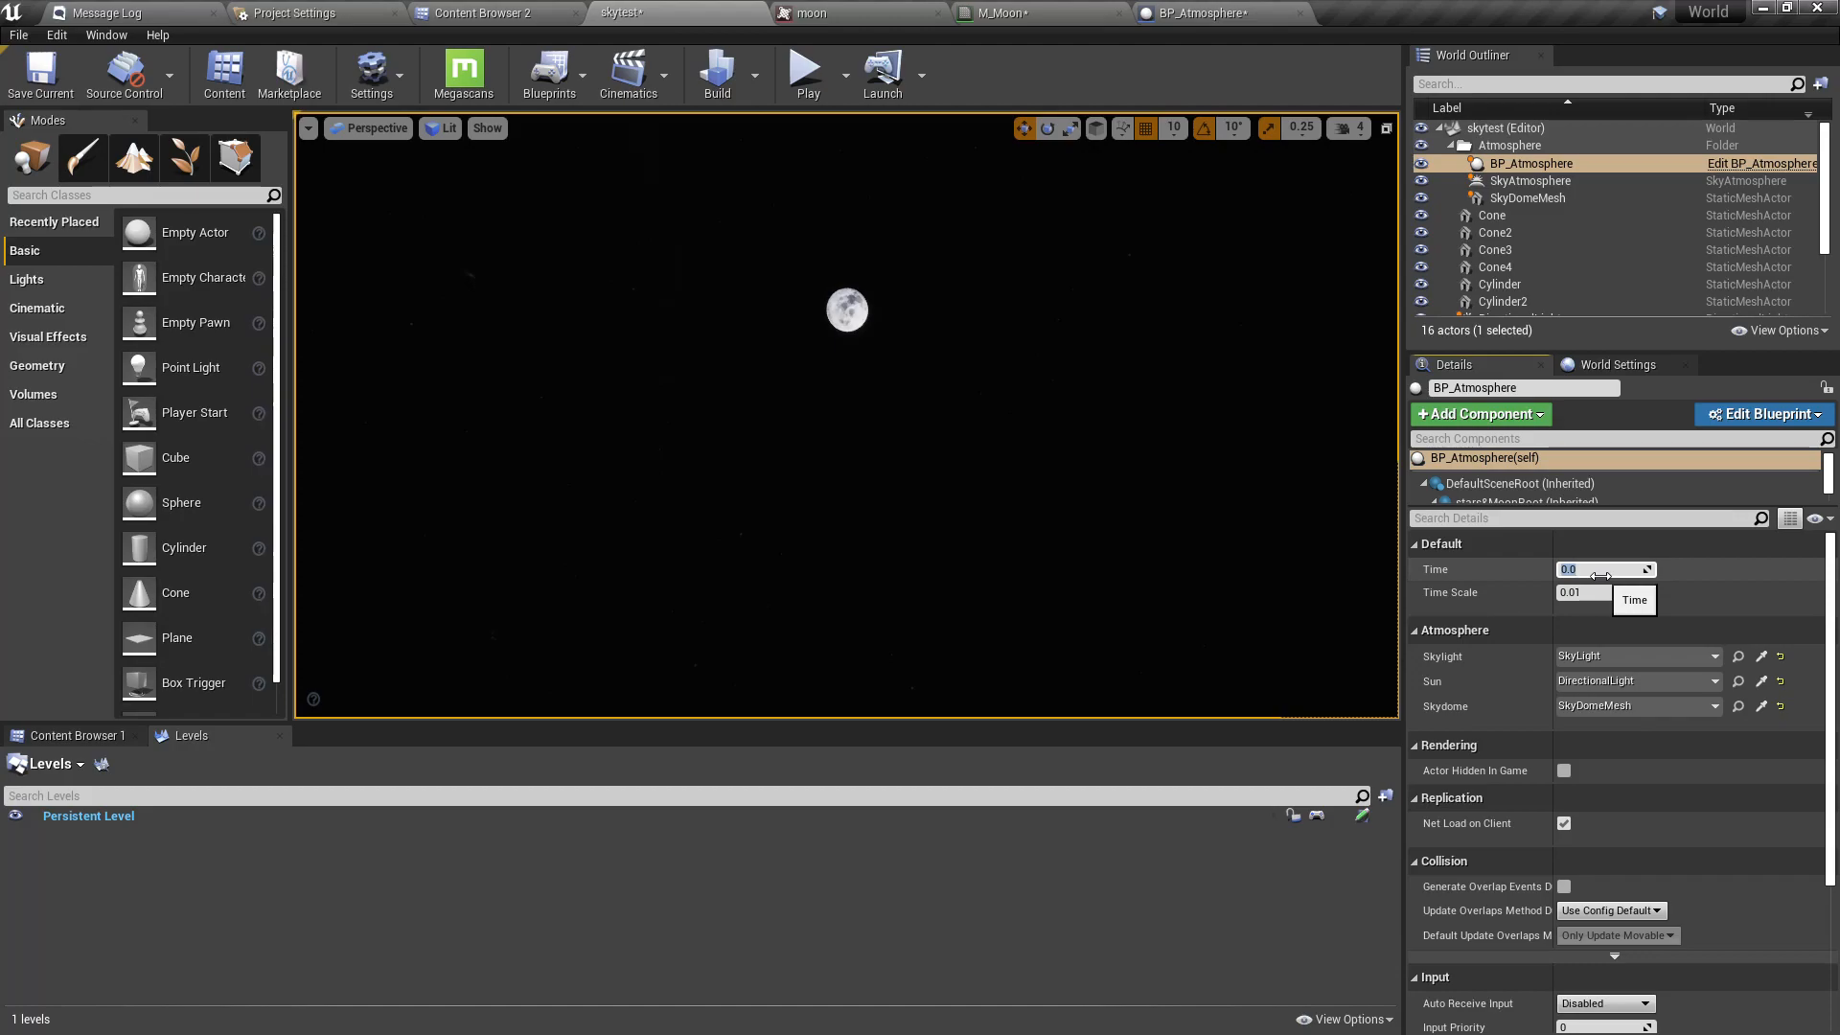
click(1677, 548)
click(1419, 544)
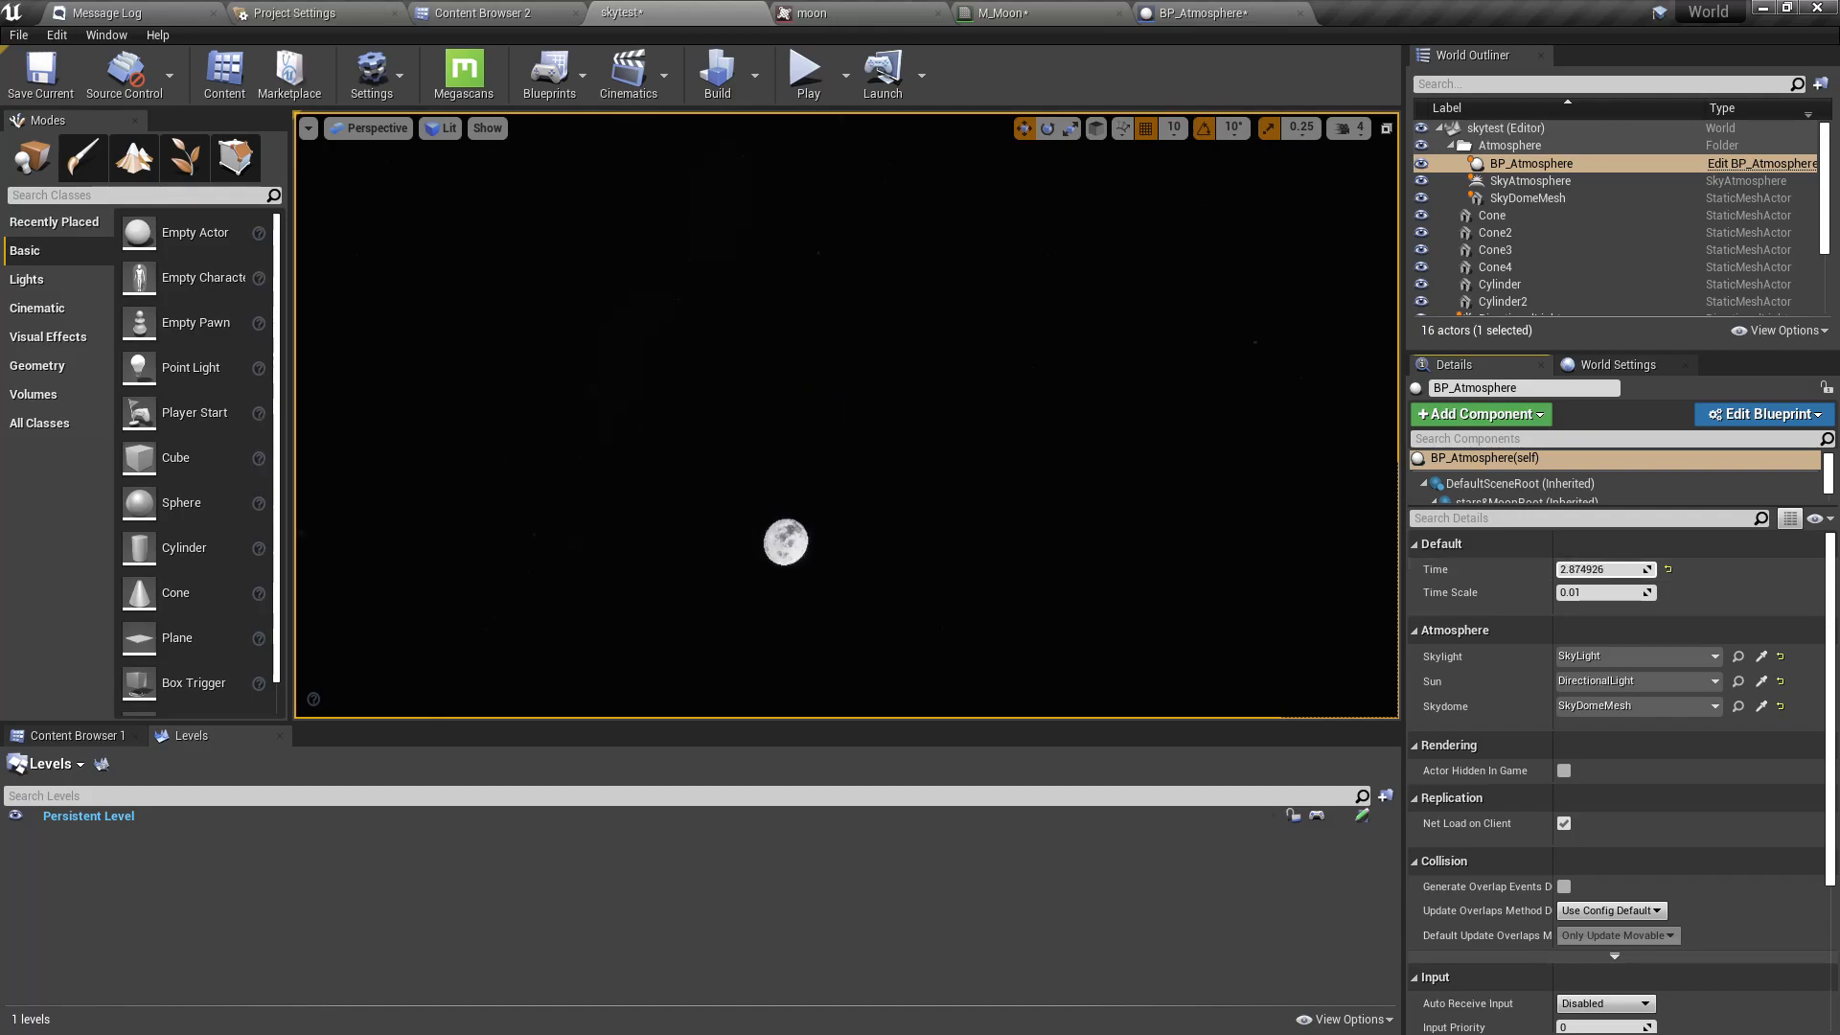
mouse_move(1600, 569)
mouse_down()
mouse_move(1564, 569)
mouse_move(1604, 569)
mouse_up()
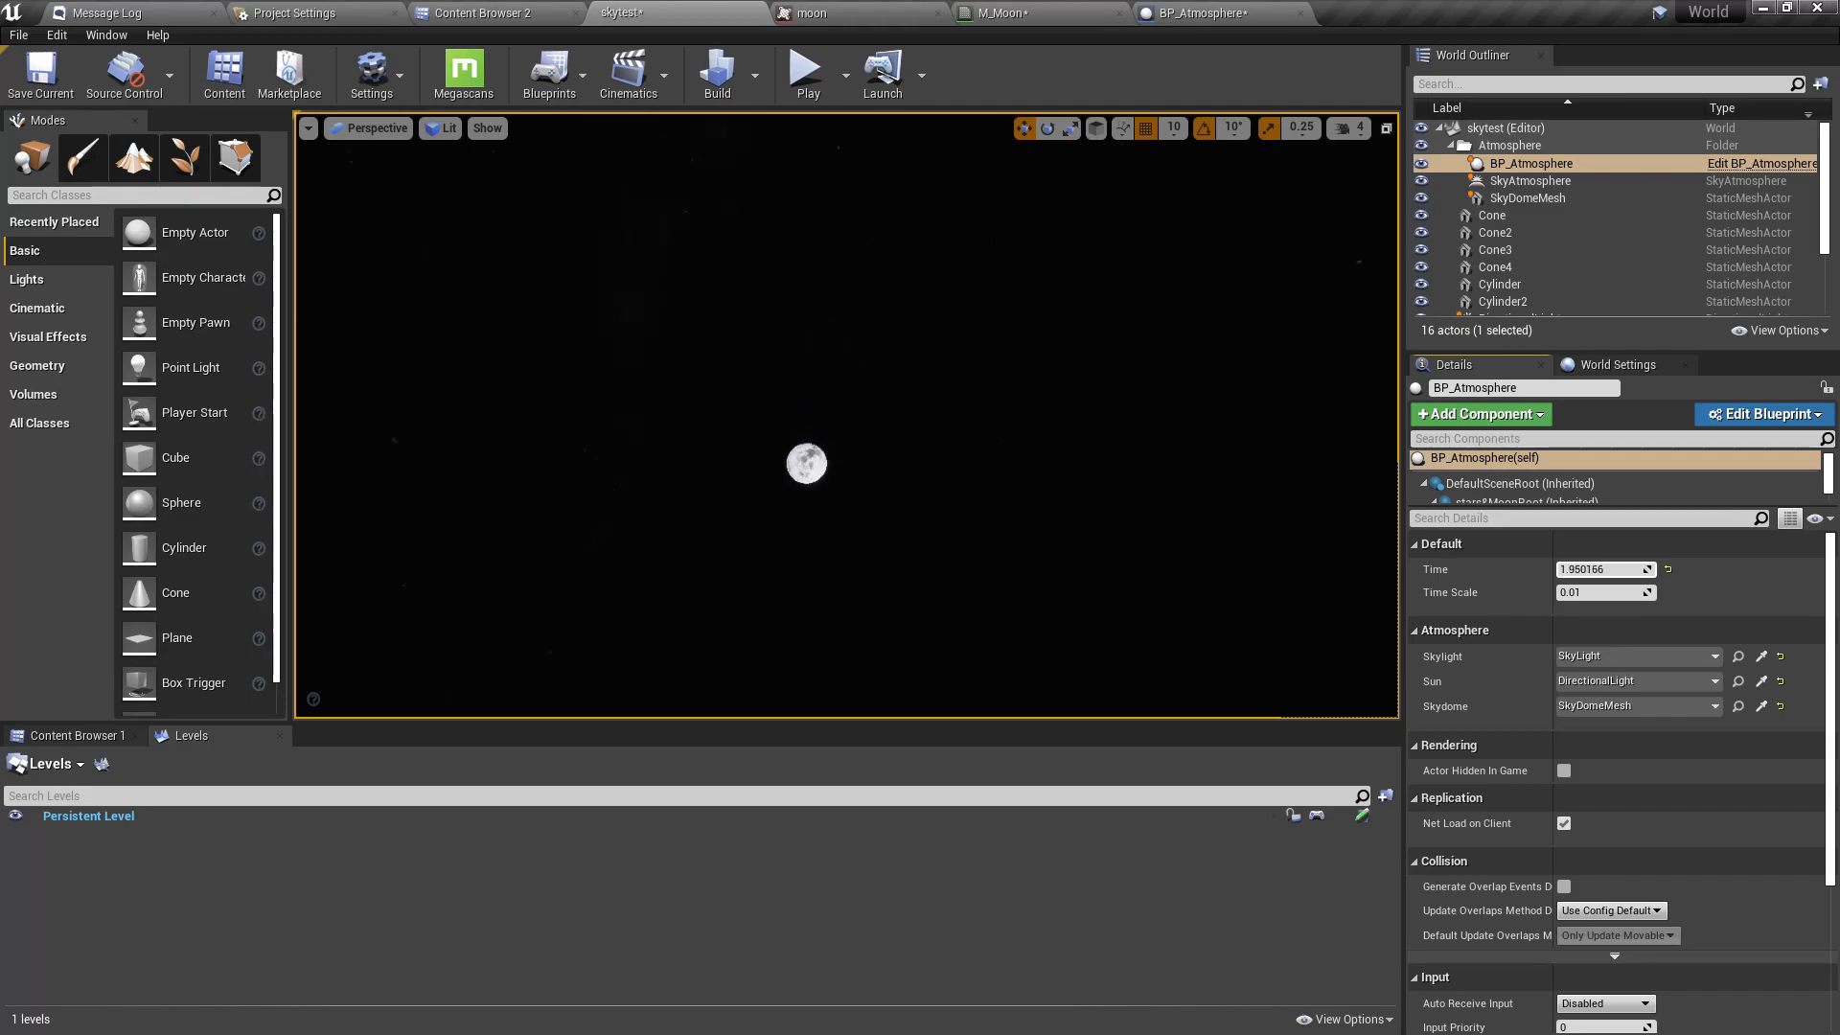
right_drag(1123, 402, 1091, 503)
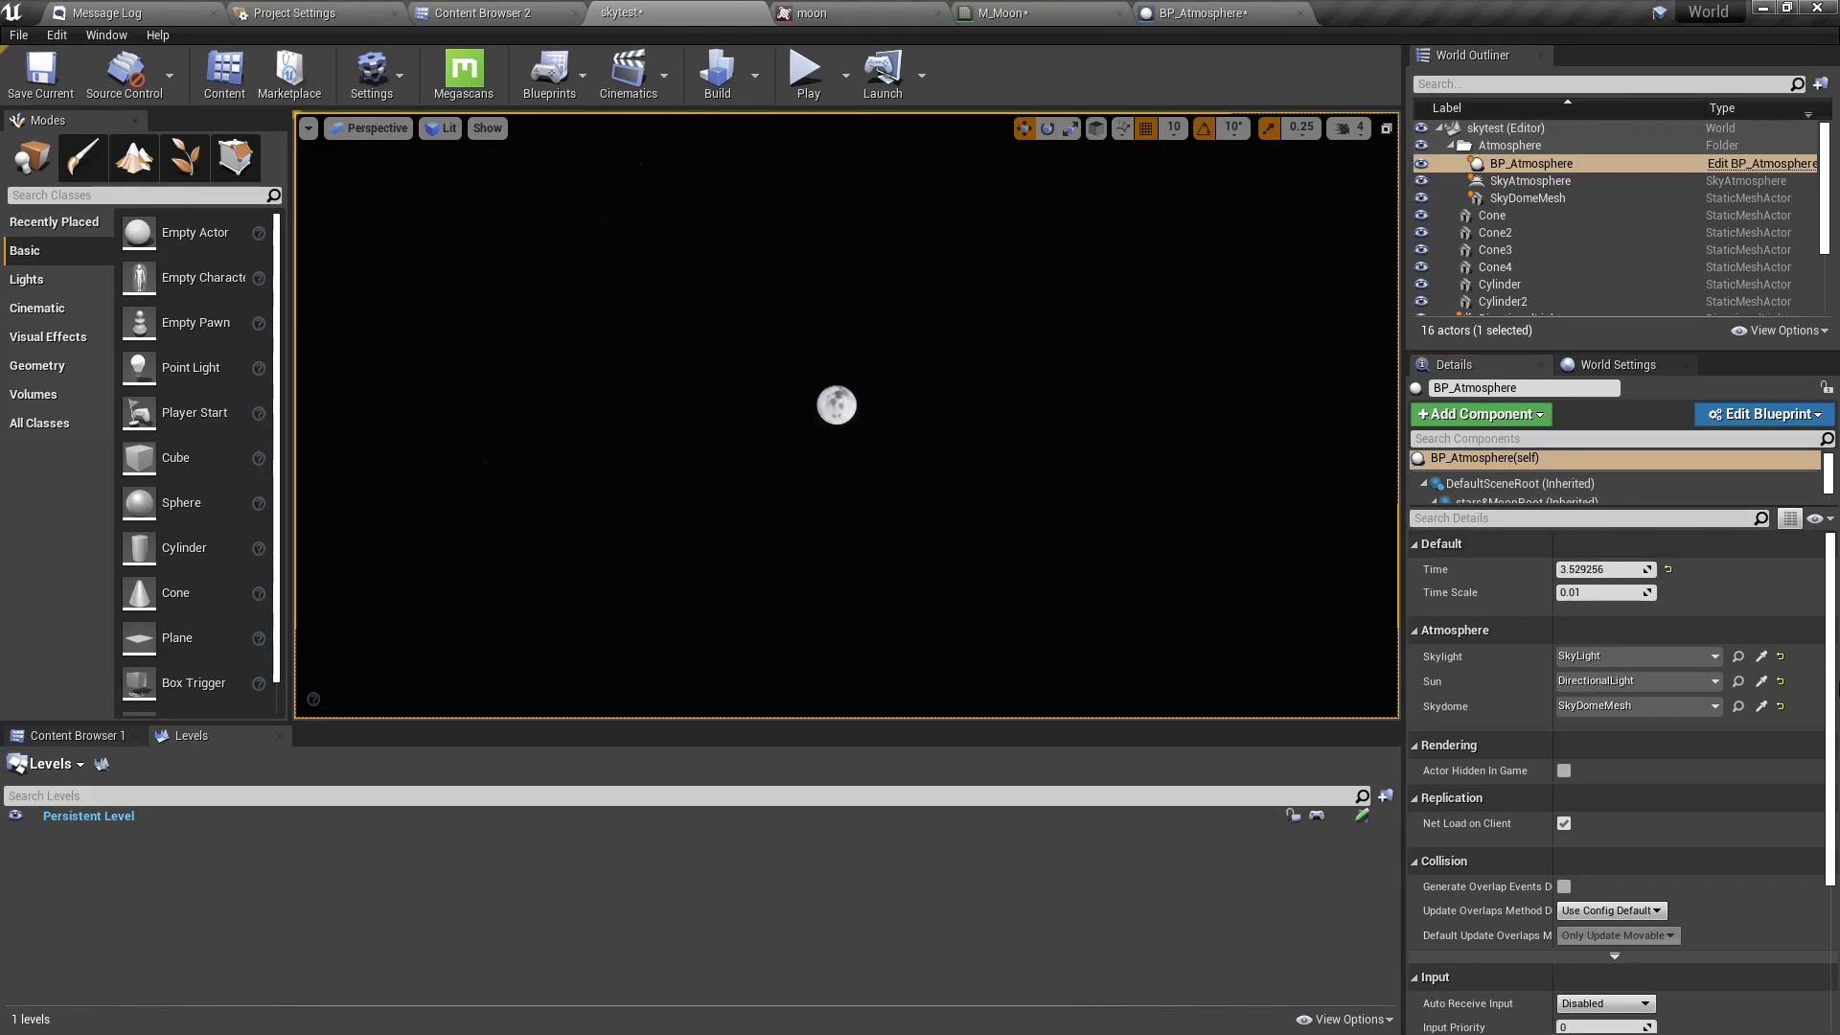
right_drag(1130, 412, 1130, 474)
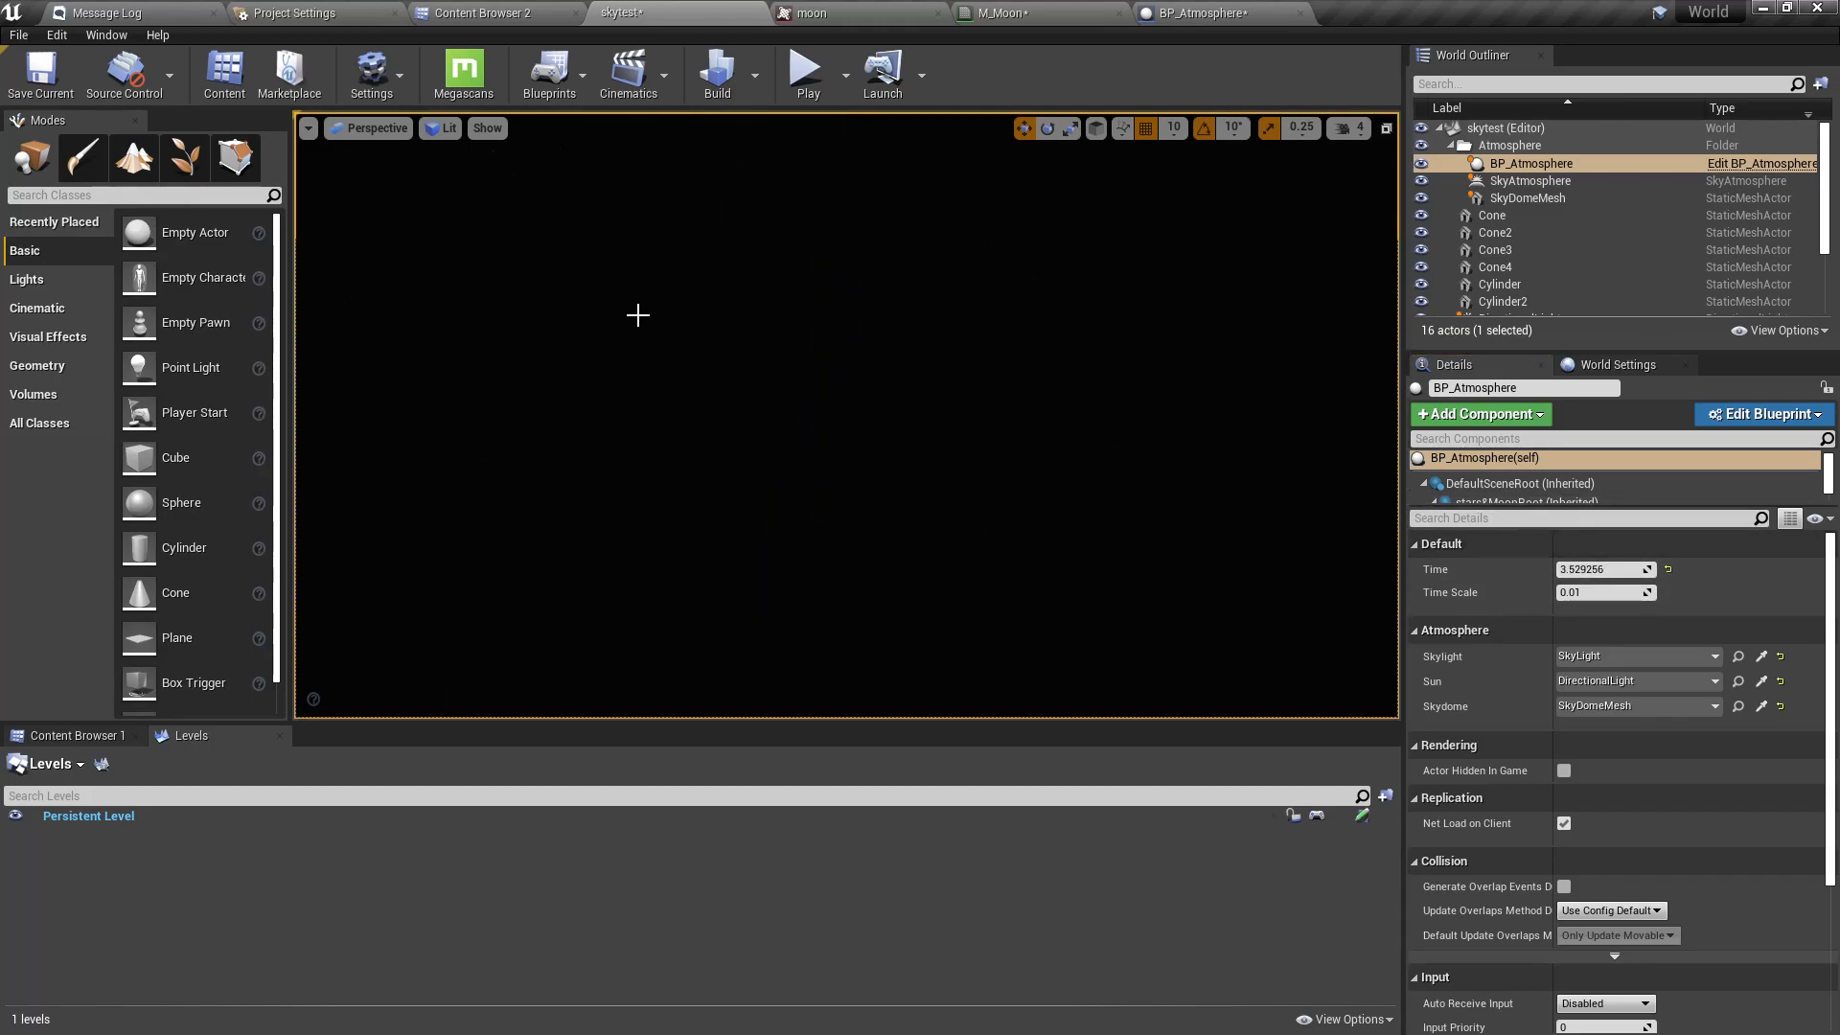
Preview the level in fullscreen play mode and stop the preview.
key(F11)
key(alt+p)
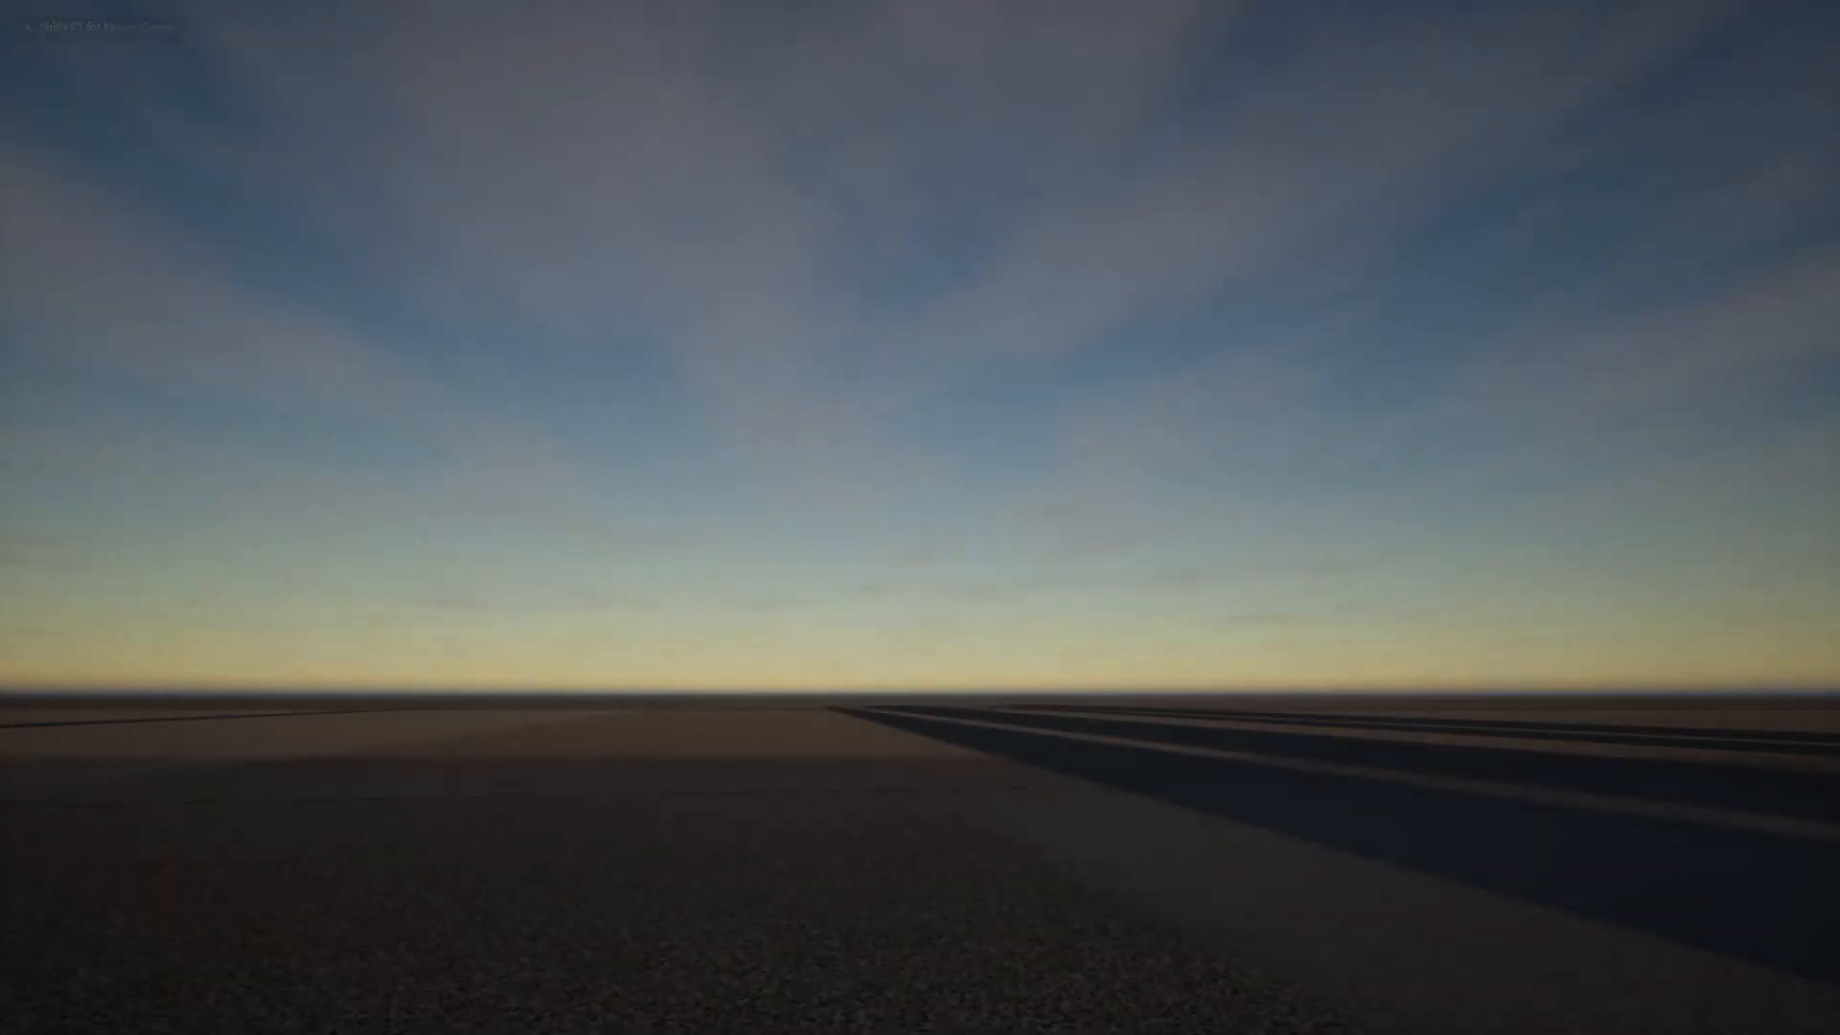
key(Escape)
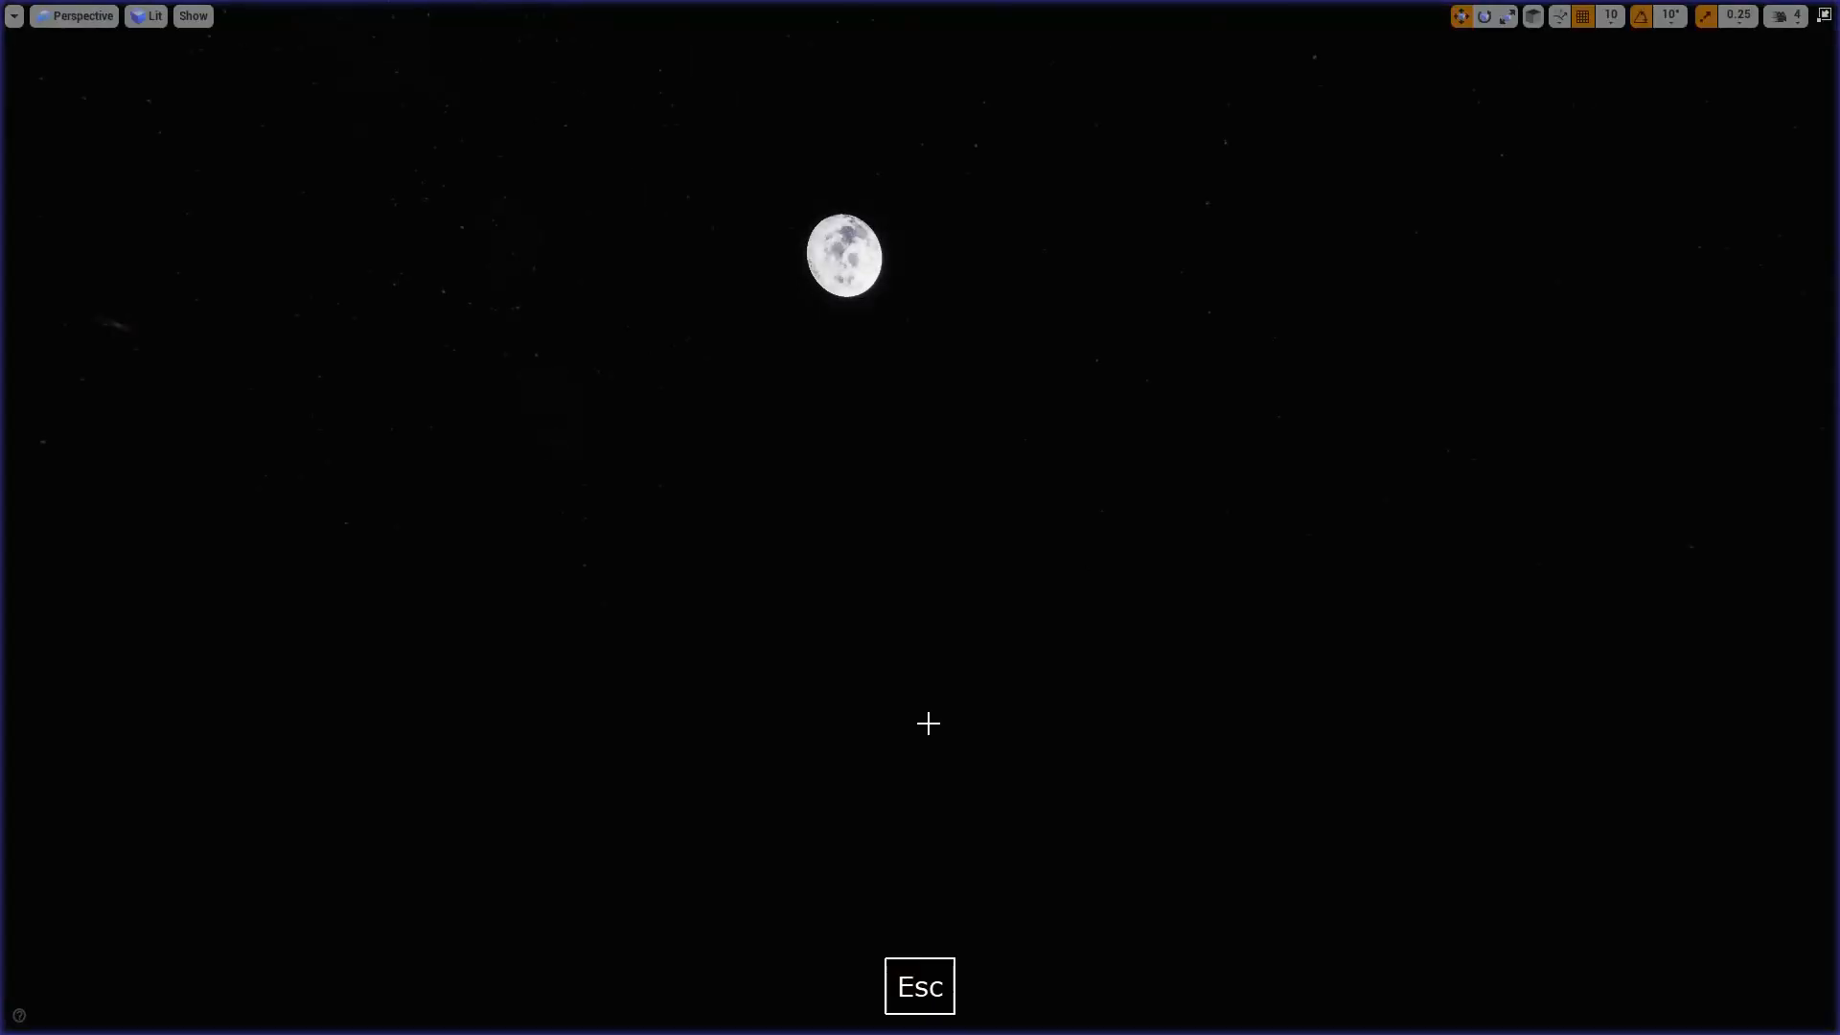
Turn the level view toward the moon above the ground, play the level from there and stop the preview.
right_drag(927, 723, 1484, 725)
key(a)
key(s)
right_drag(1070, 749, 953, 725)
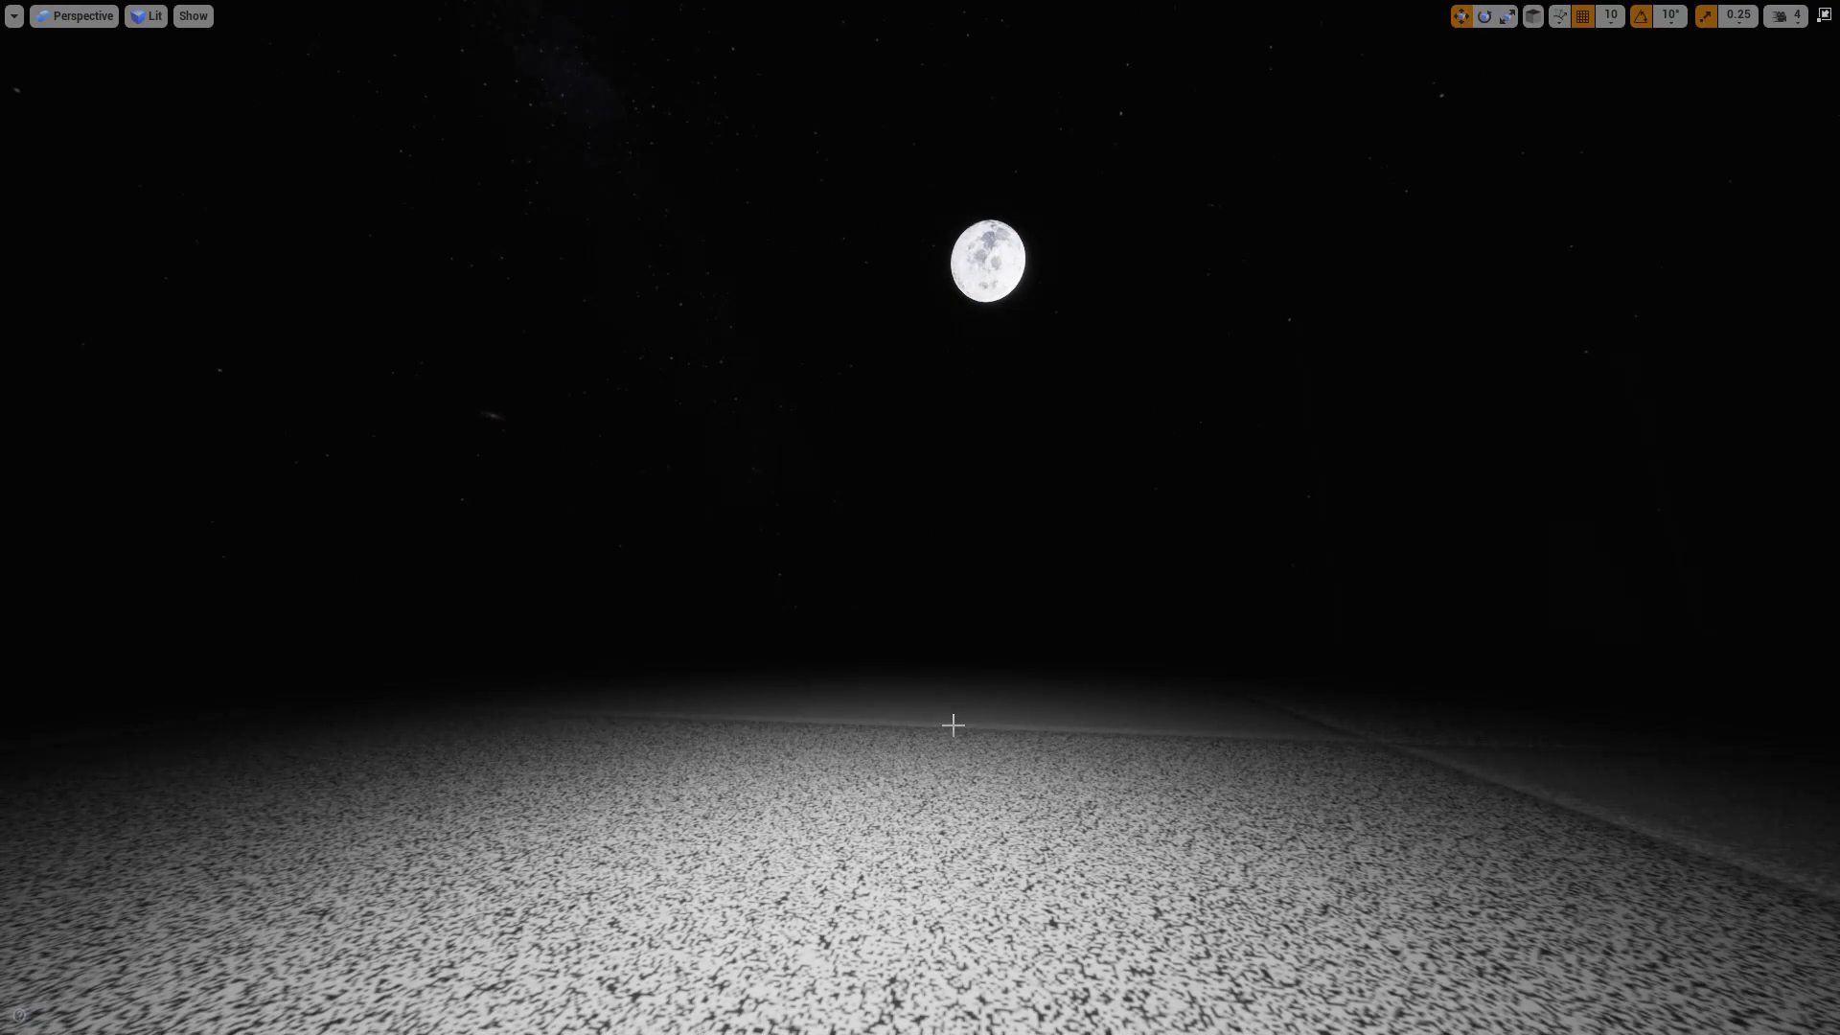
key(alt+p)
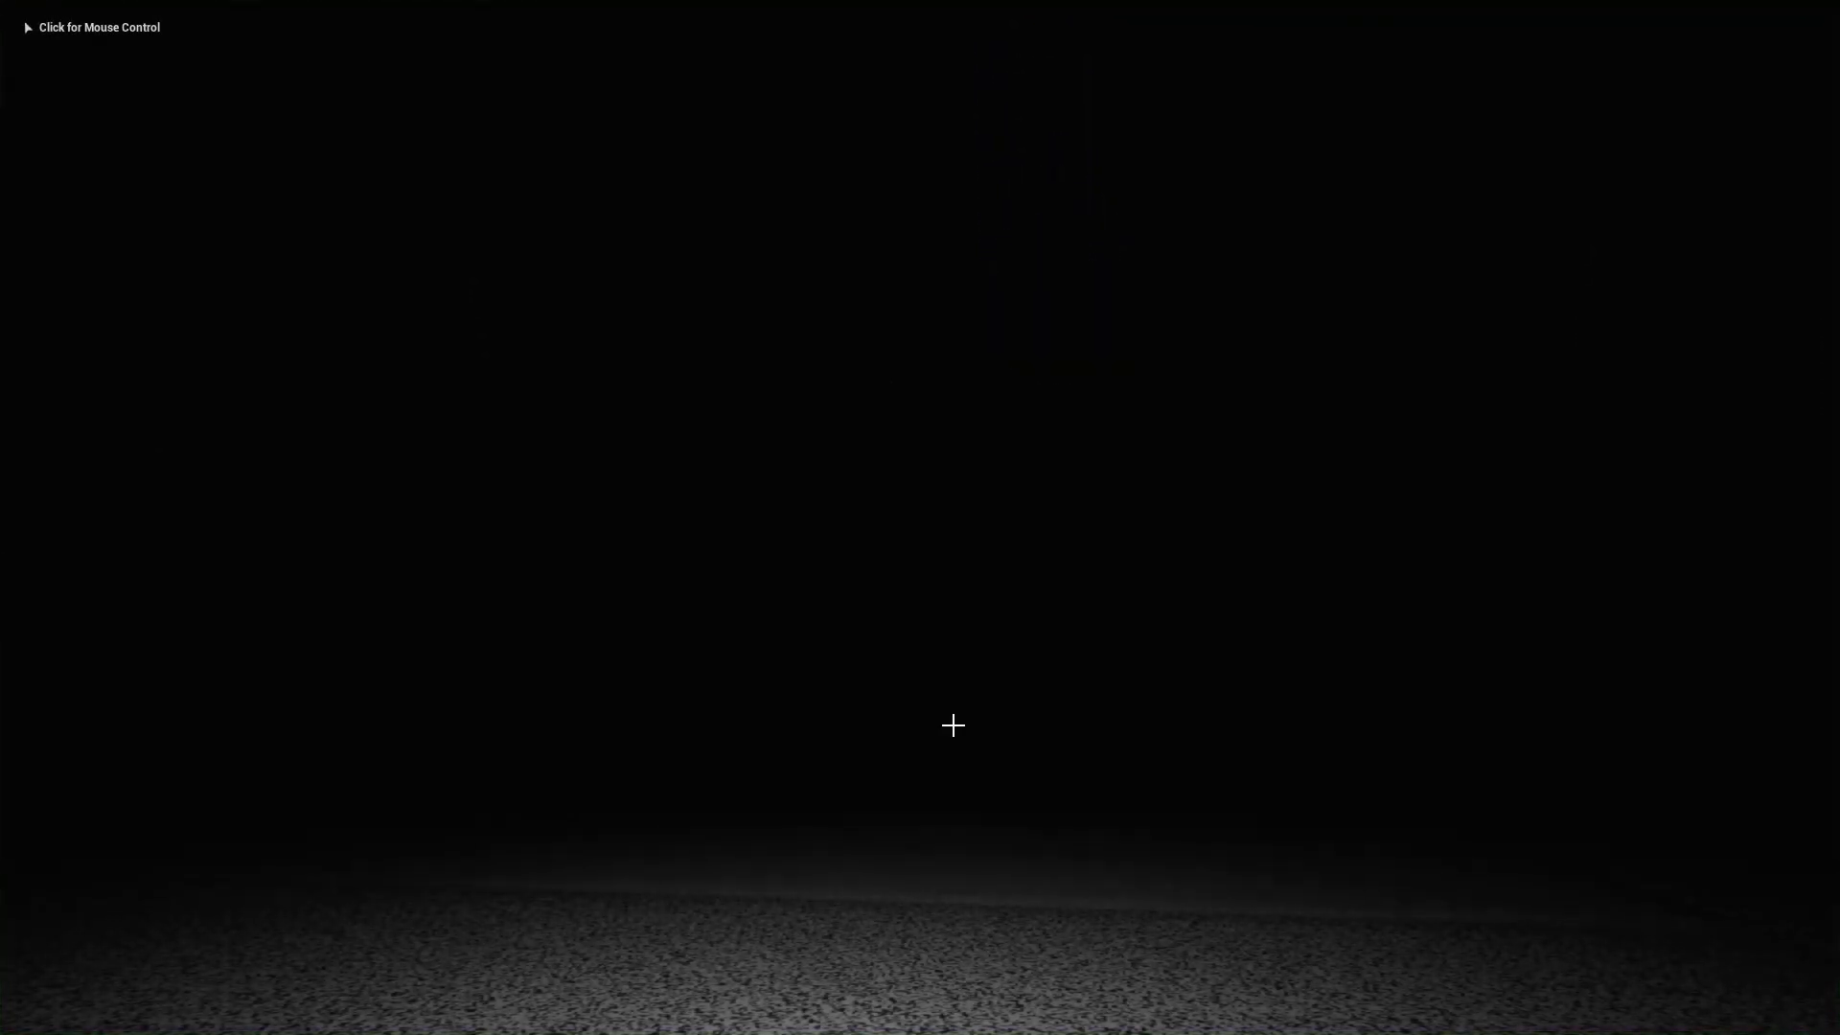
click(953, 725)
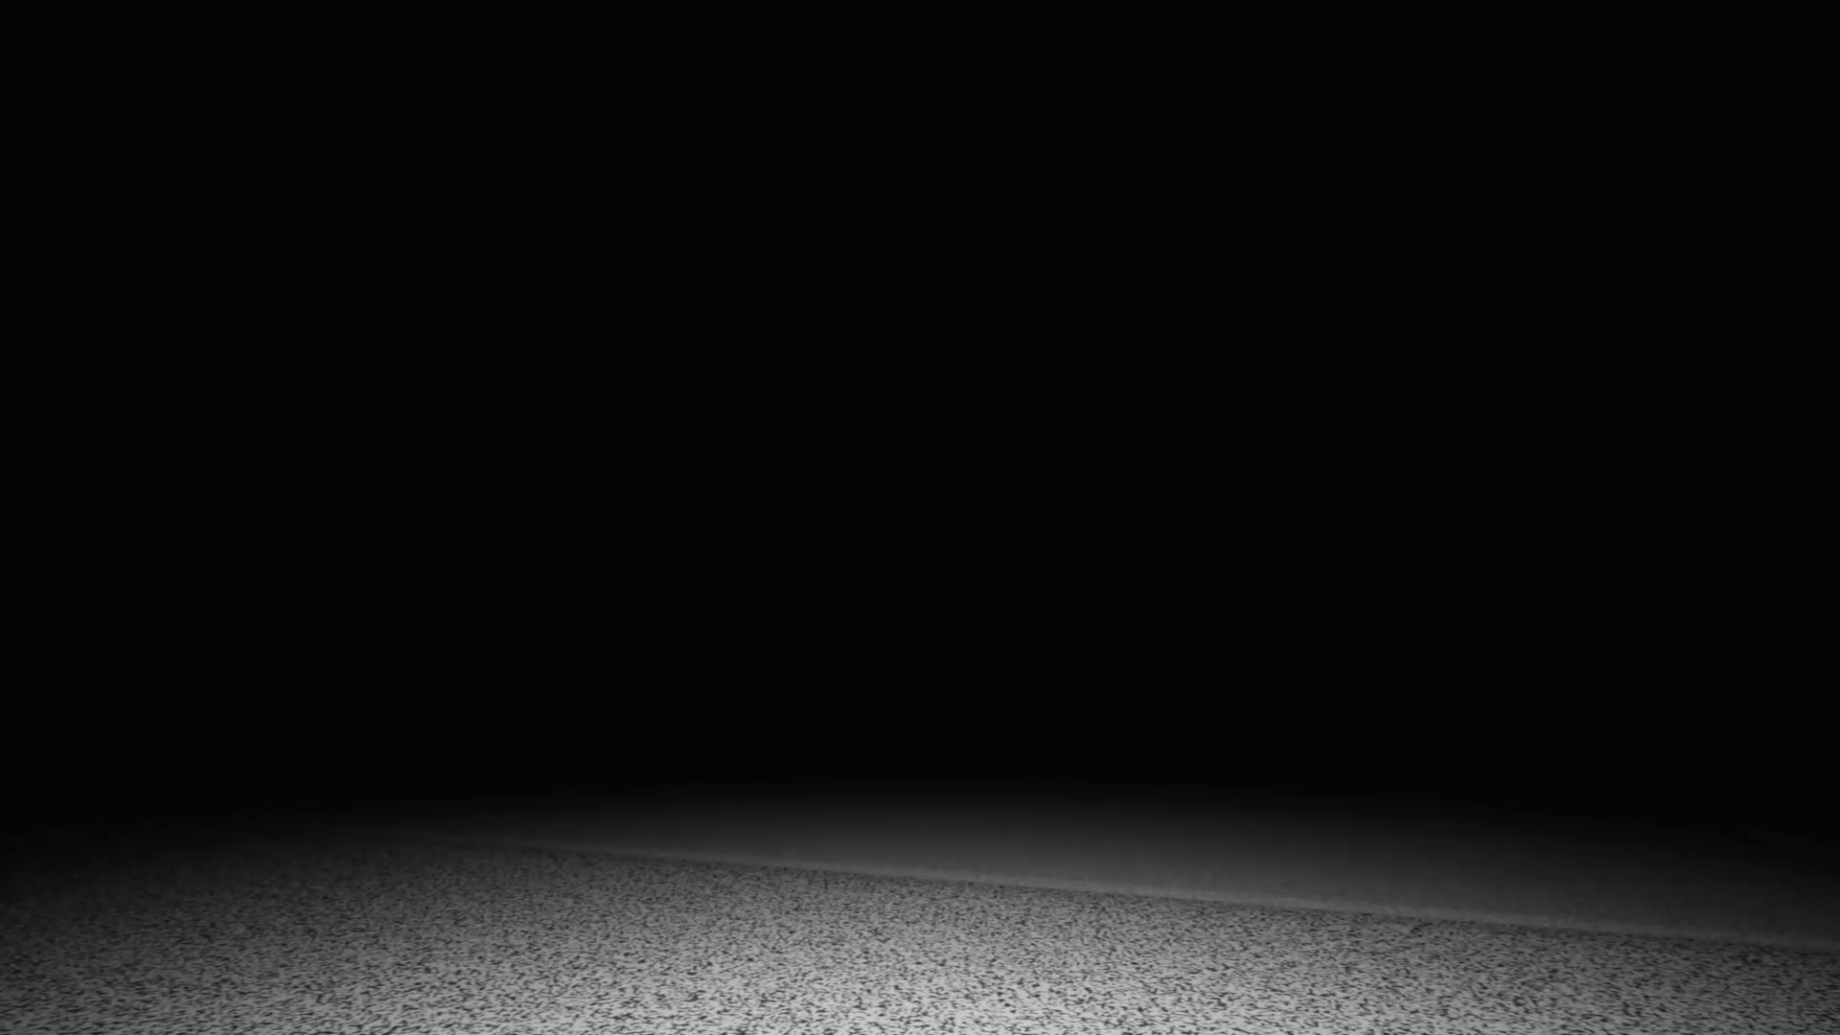
key(Escape)
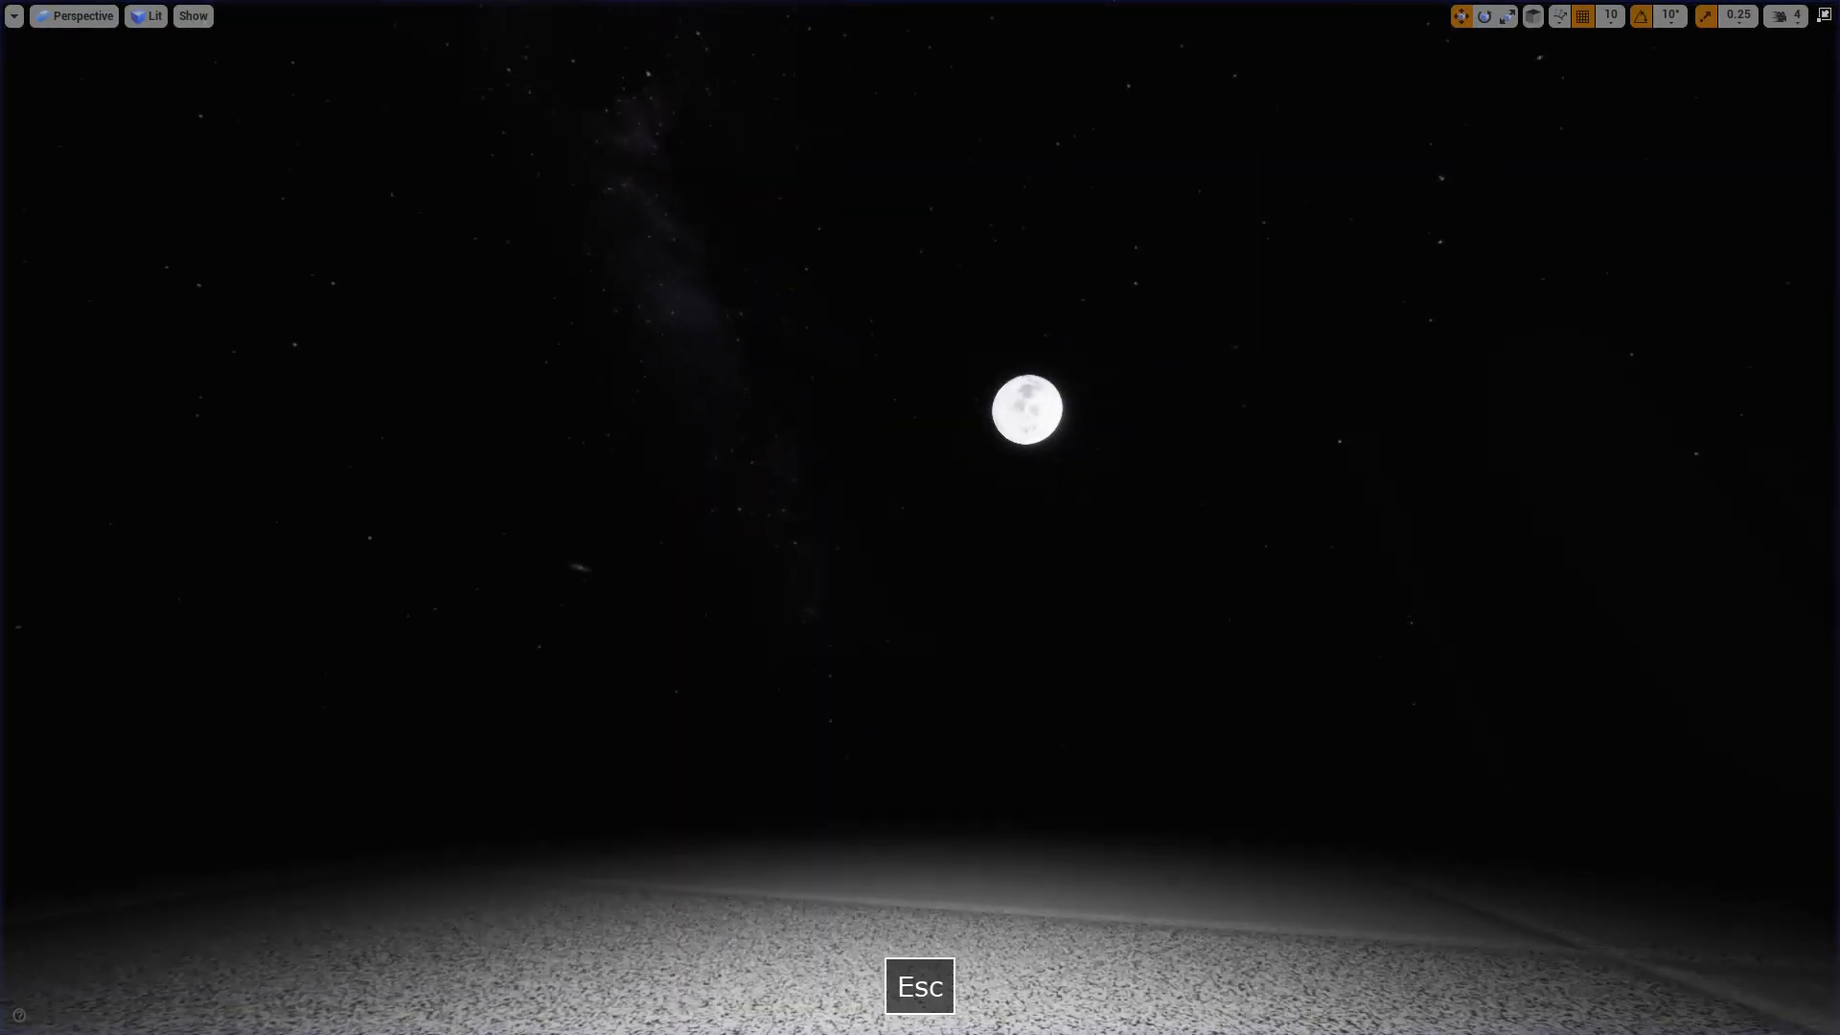
Leave the fullscreen viewport and scrub BP_Atmosphere's Time in the level to about 4.66.
key(F11)
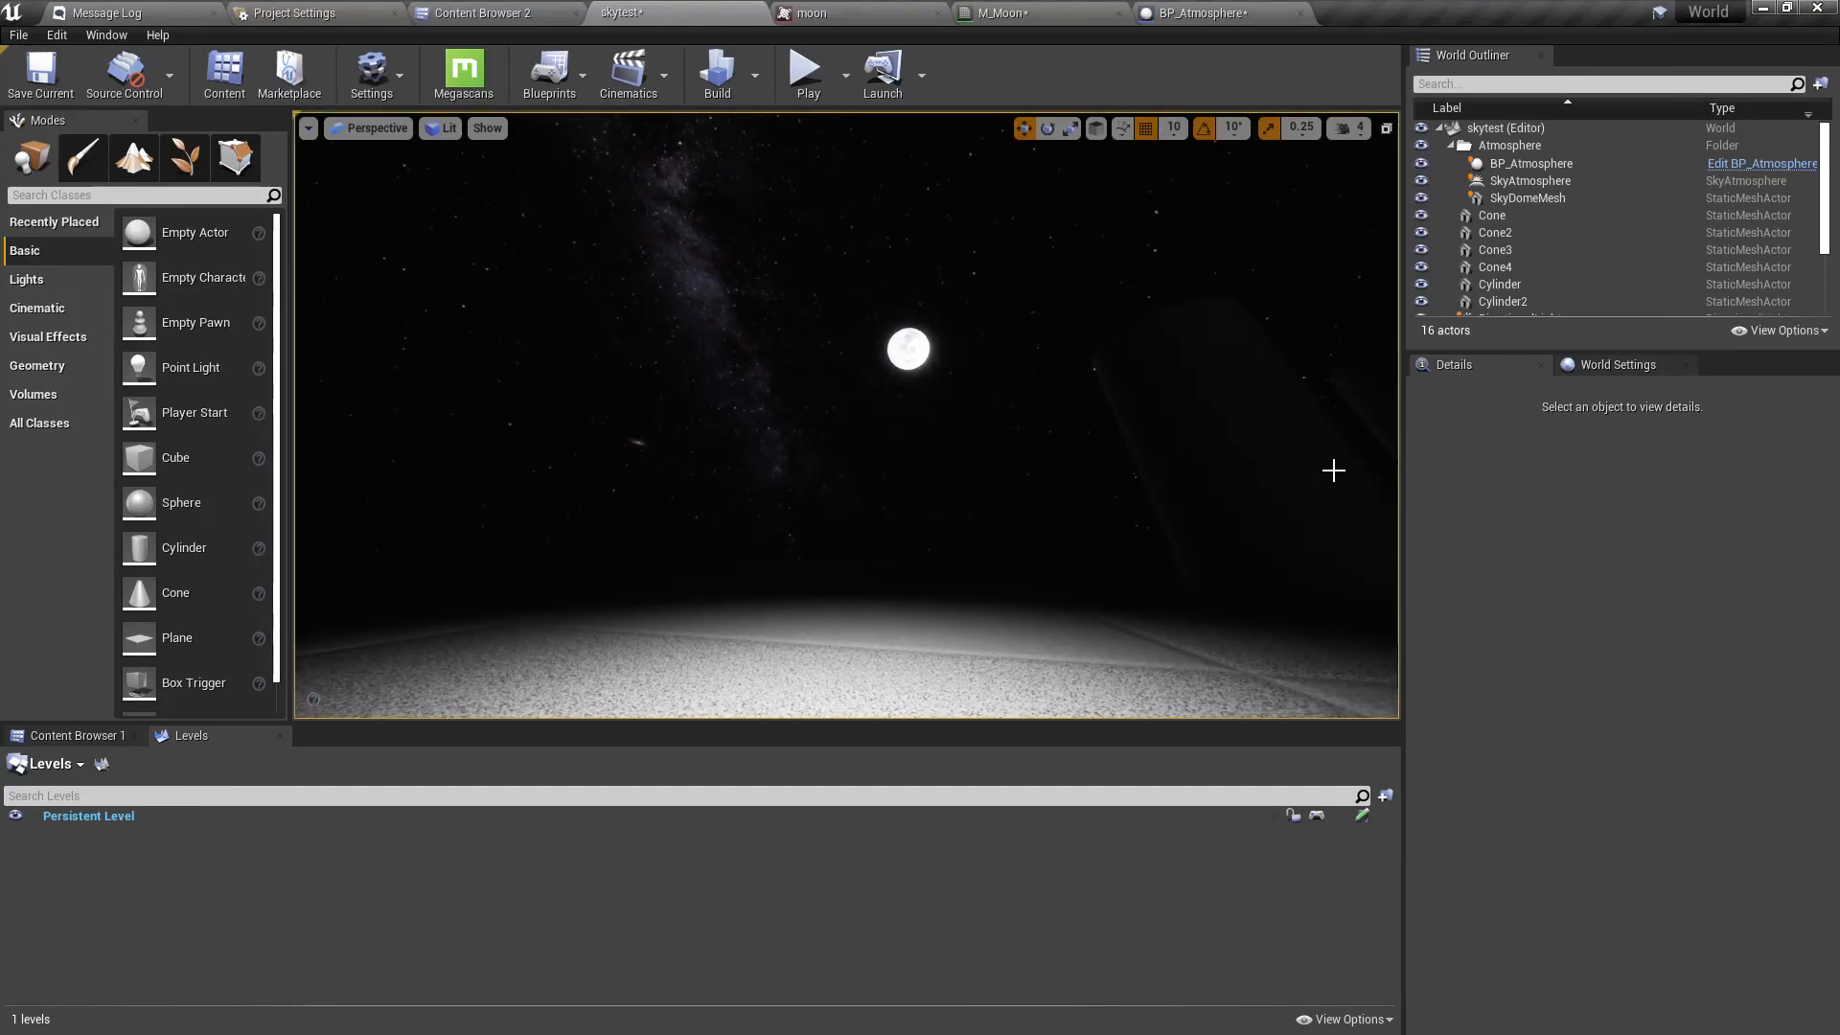
click(1521, 163)
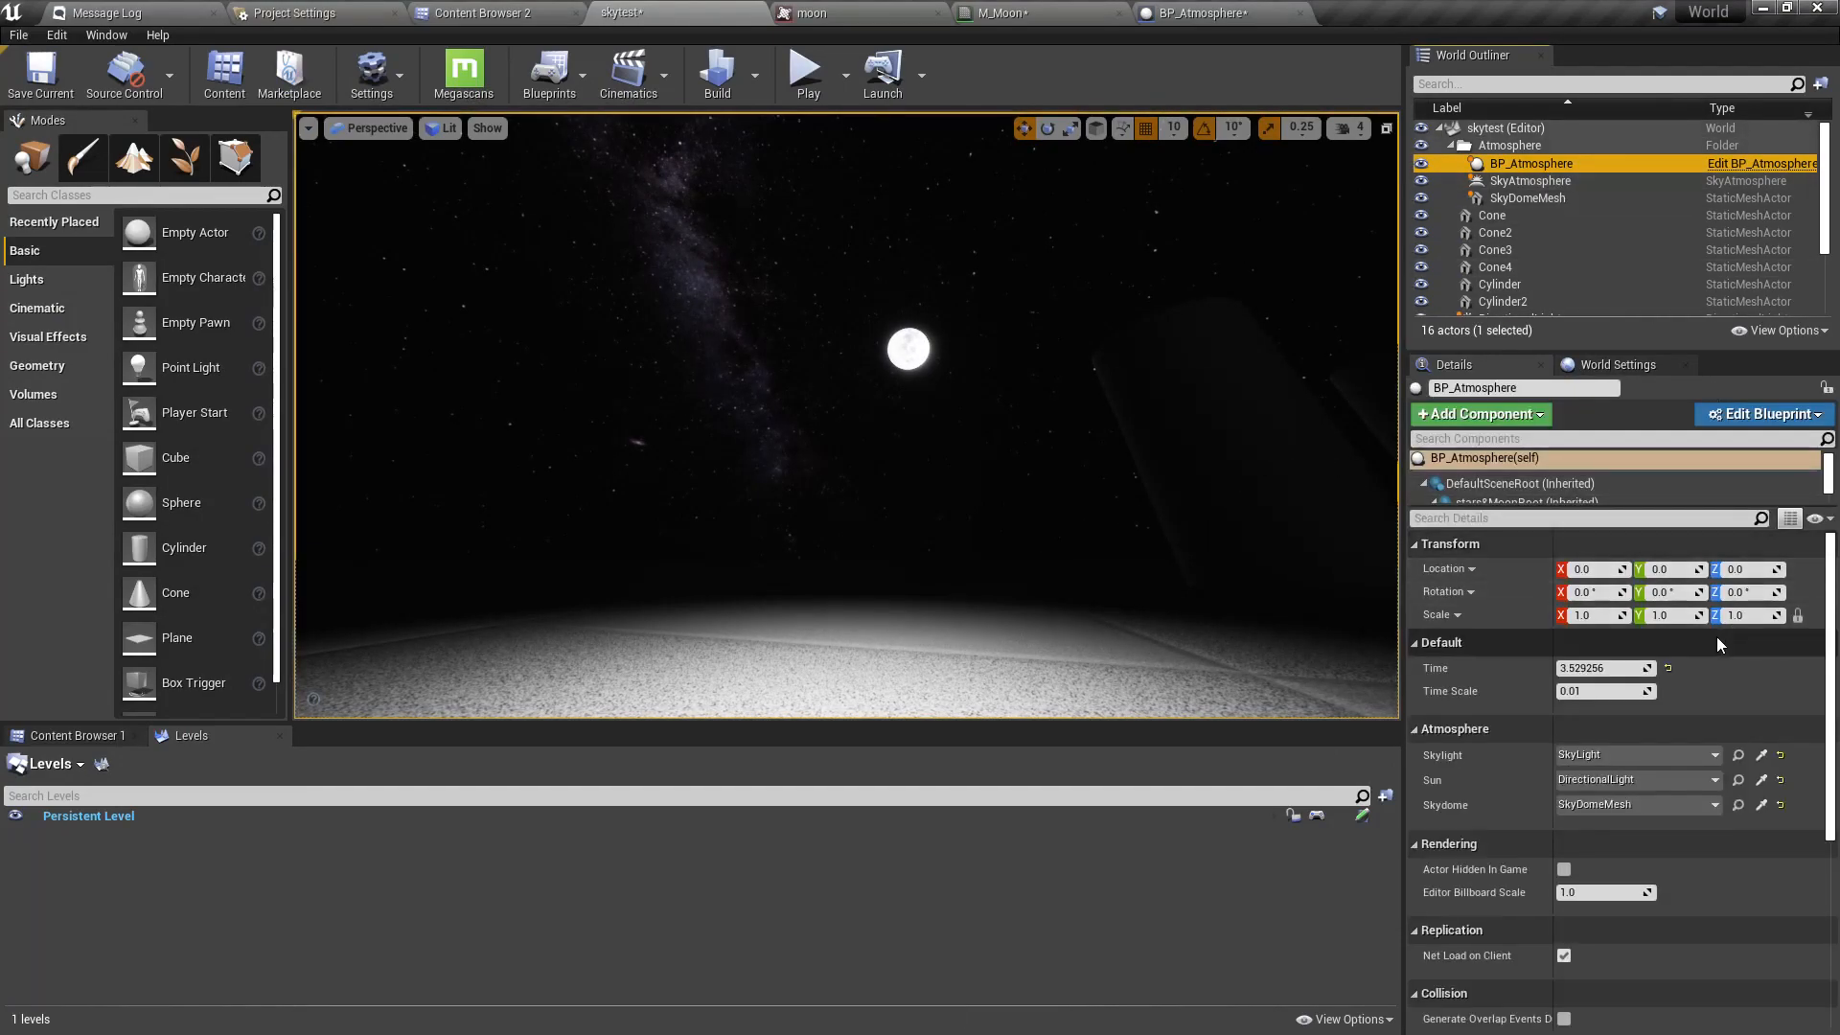
mouse_move(1600, 668)
mouse_down()
mouse_move(1647, 668)
mouse_move(1619, 667)
mouse_up()
Open the Star Visibility macro from BP_Atmosphere's Event Graph and examine how the skydome's visibility is set from the time.
click(1193, 13)
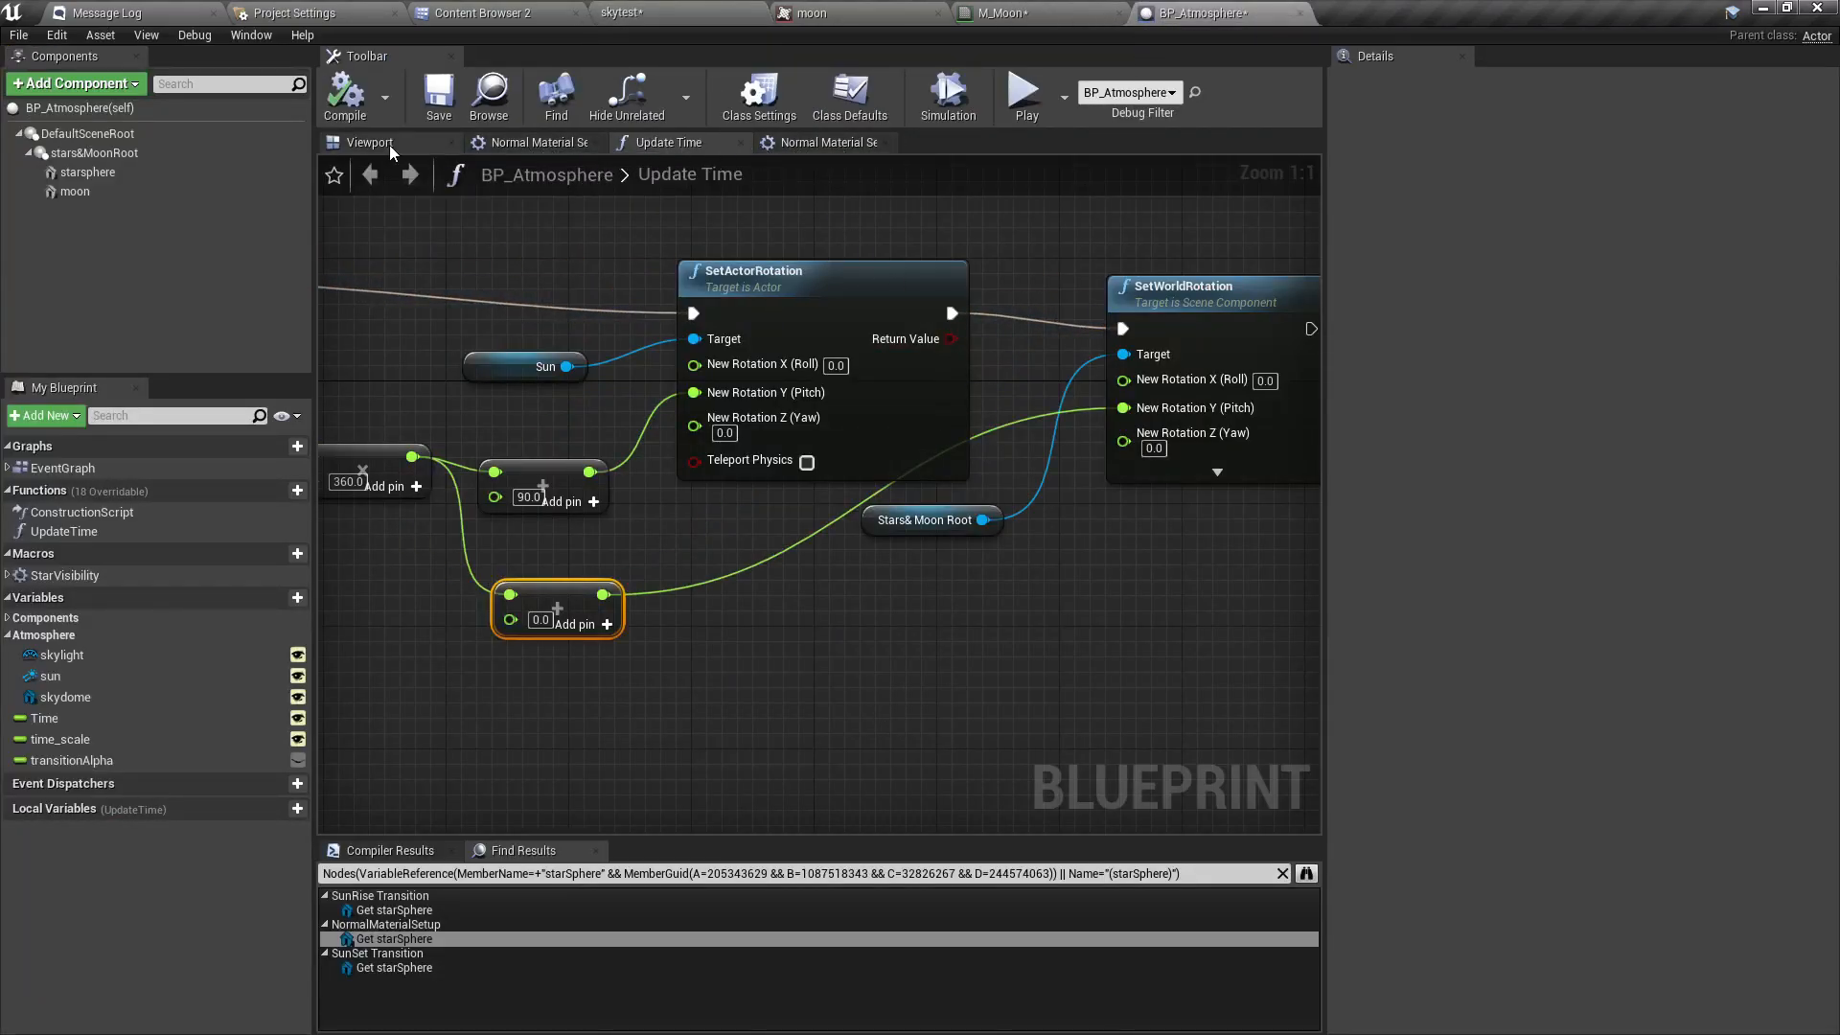
double_click(53, 469)
right_drag(1038, 417, 772, 349)
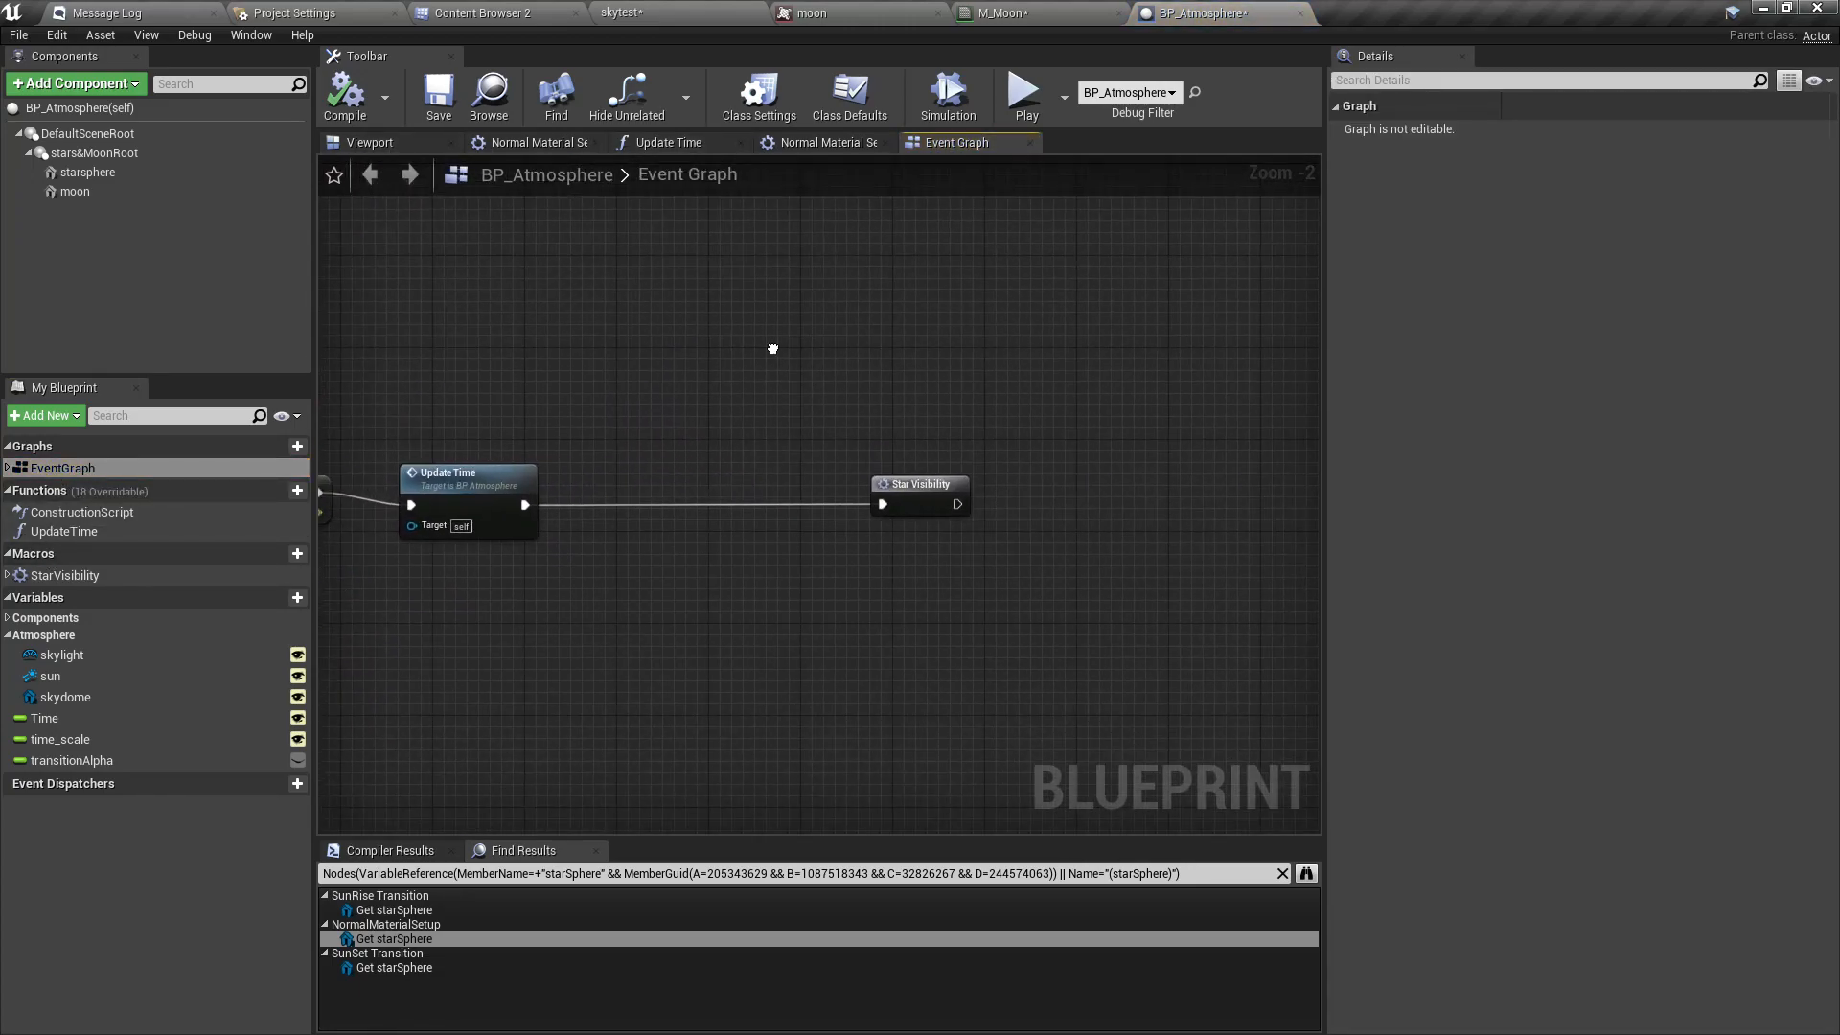
double_click(916, 503)
scroll(1003, 583, up, 5)
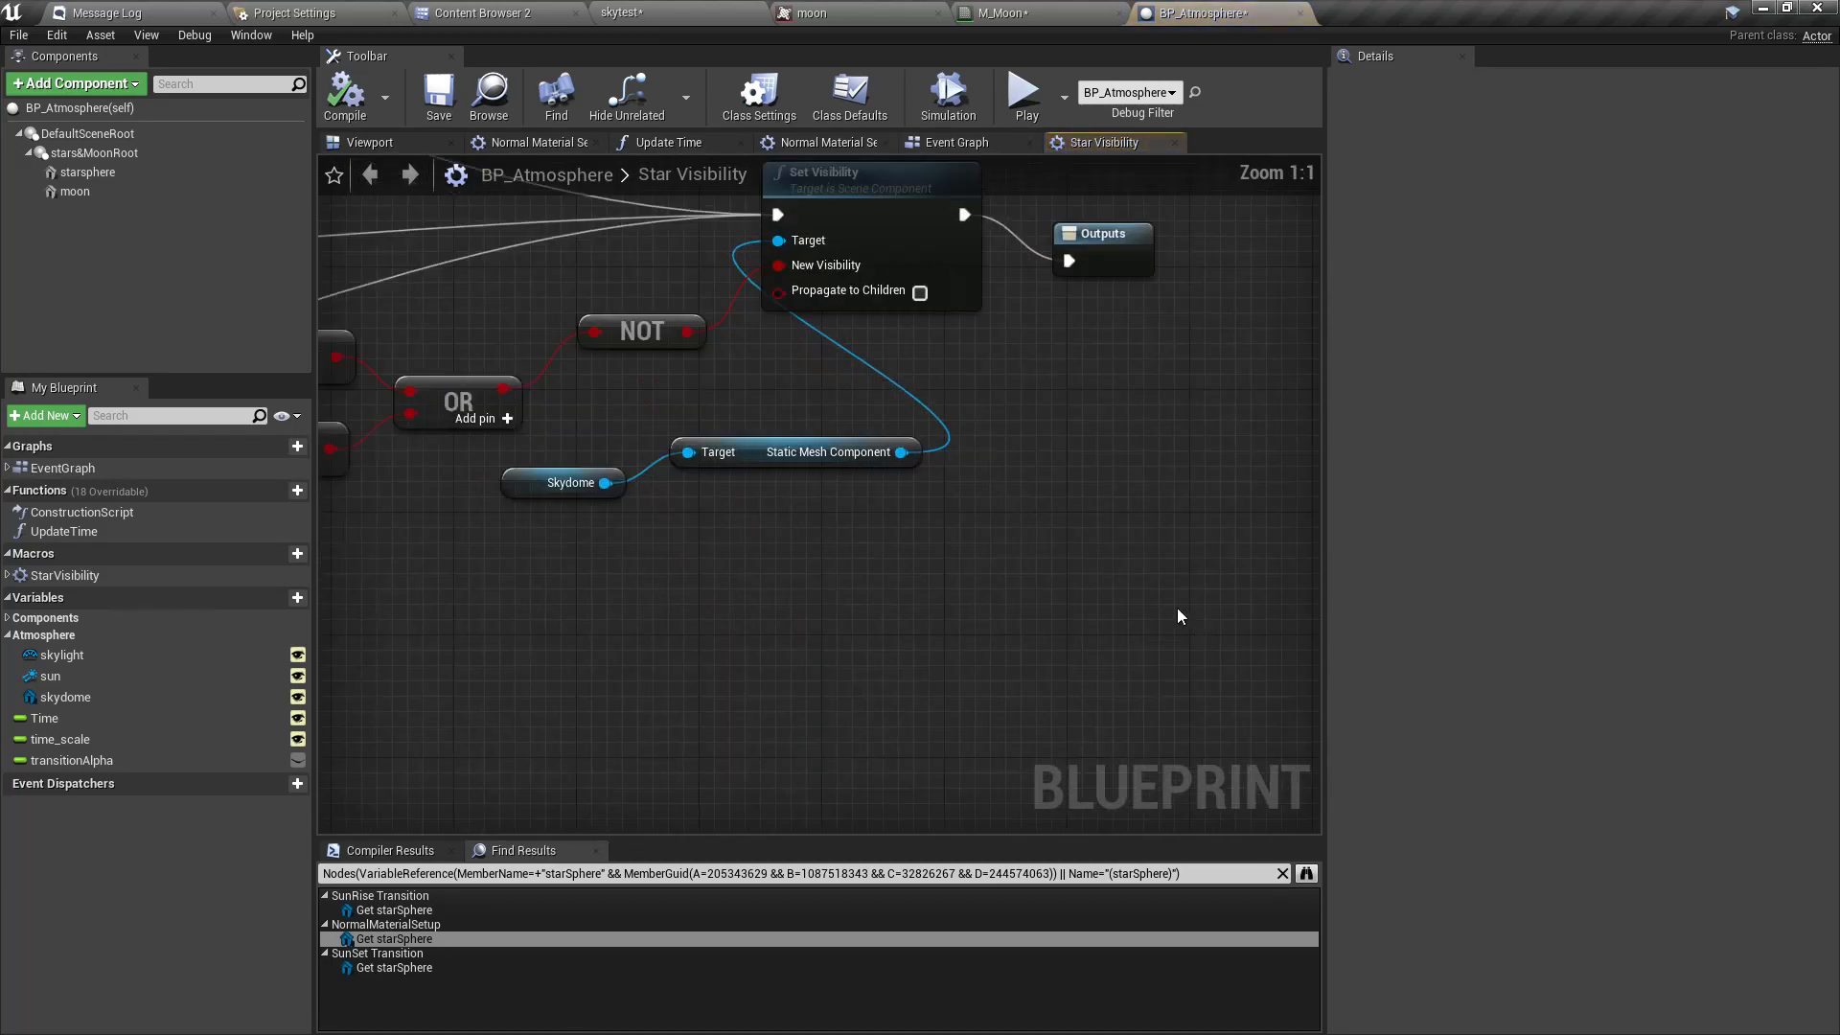
right_drag(958, 551, 1112, 688)
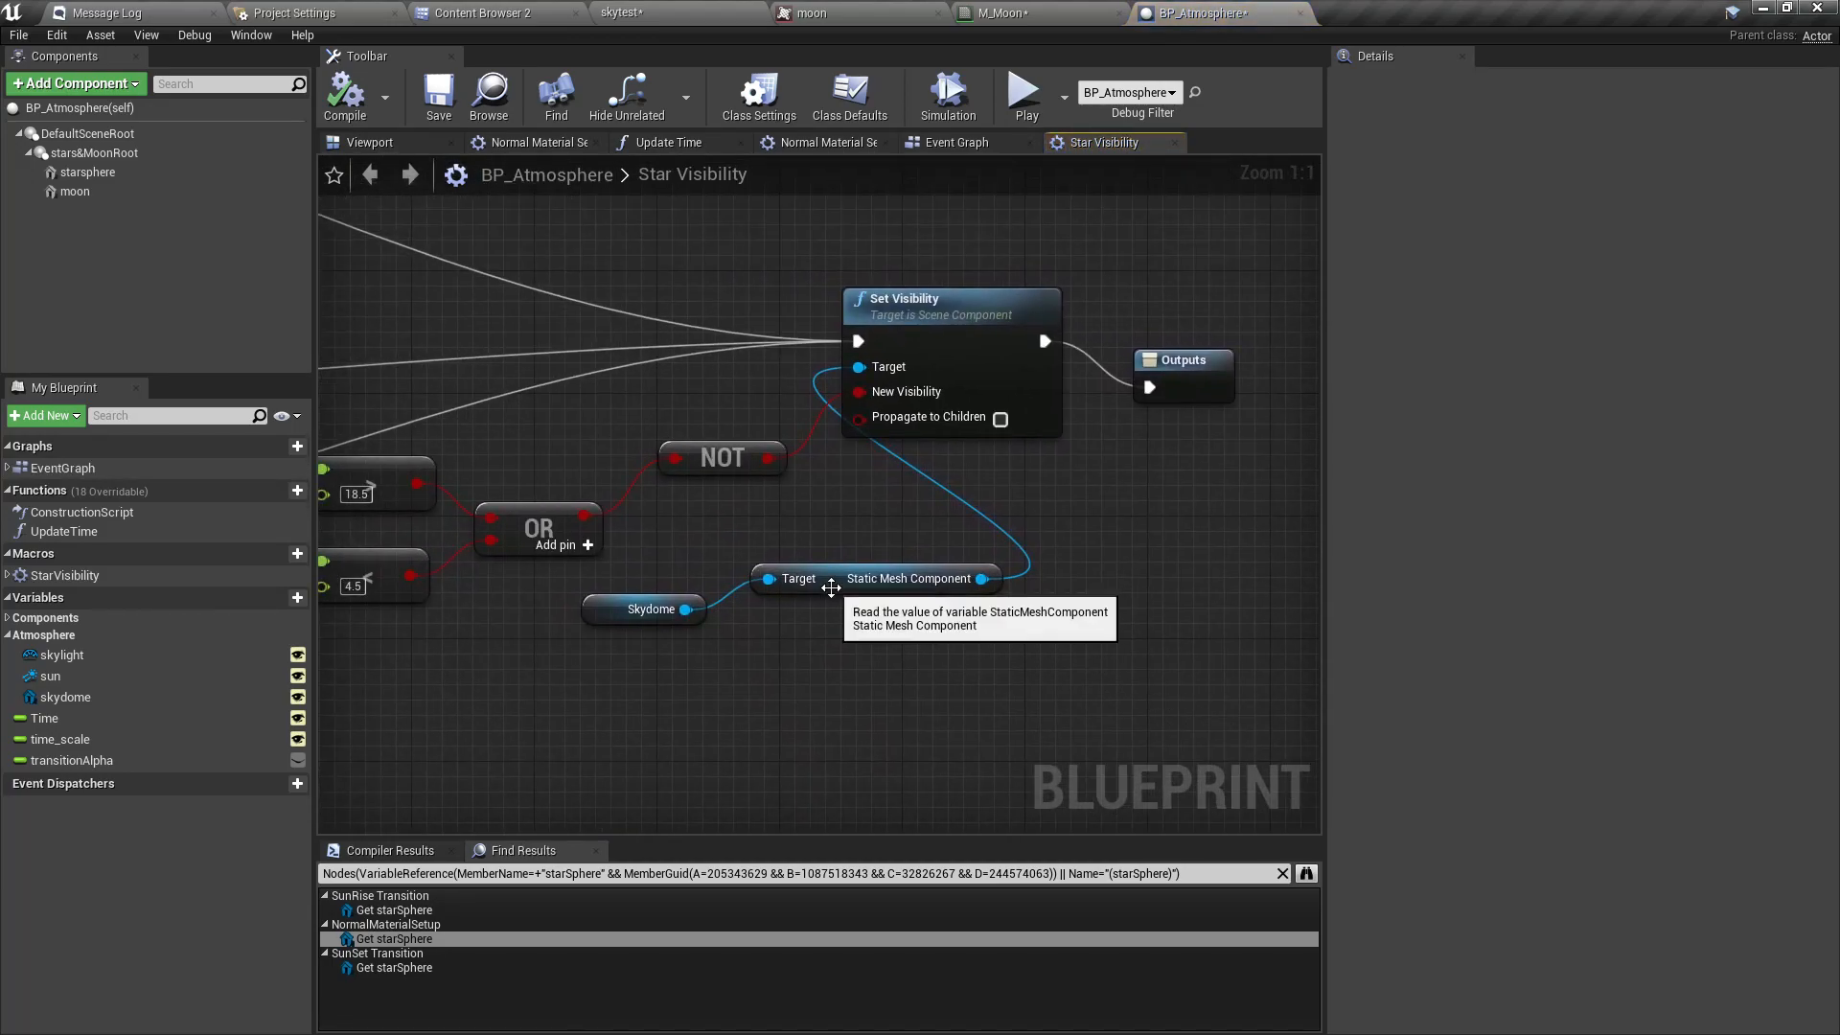
drag(830, 585, 815, 601)
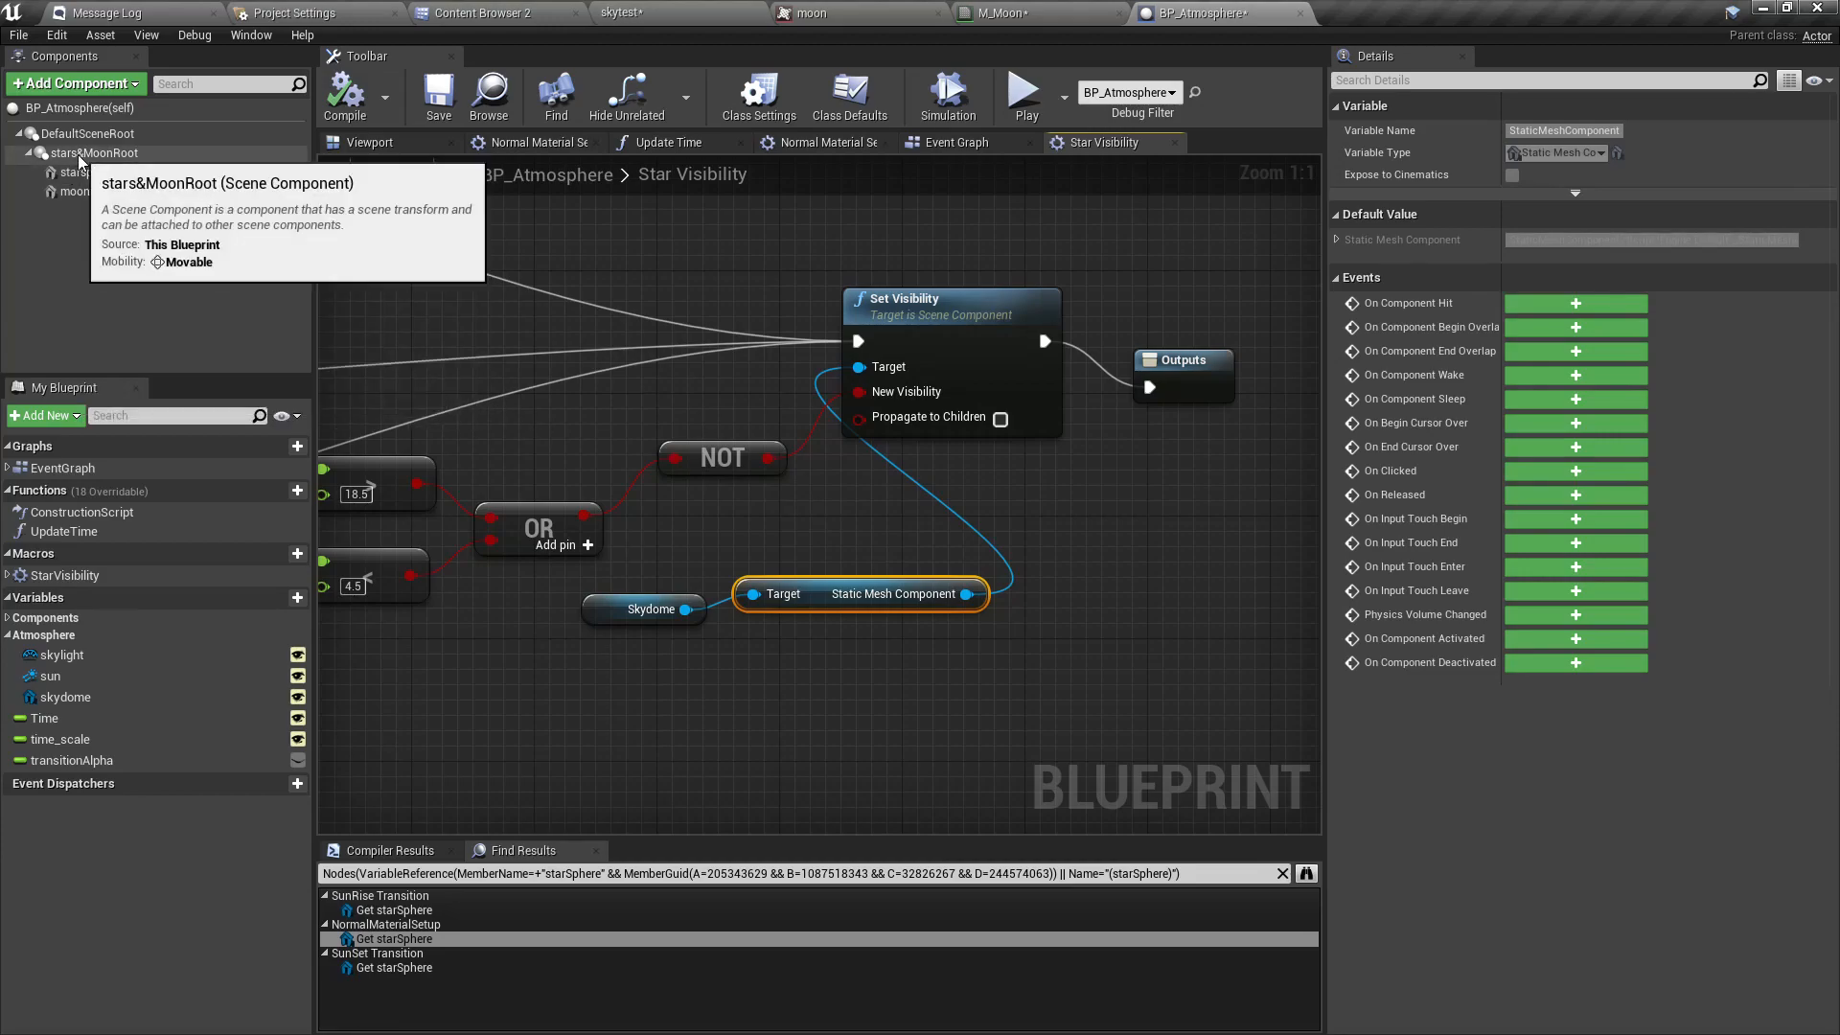
right_drag(545, 439, 544, 392)
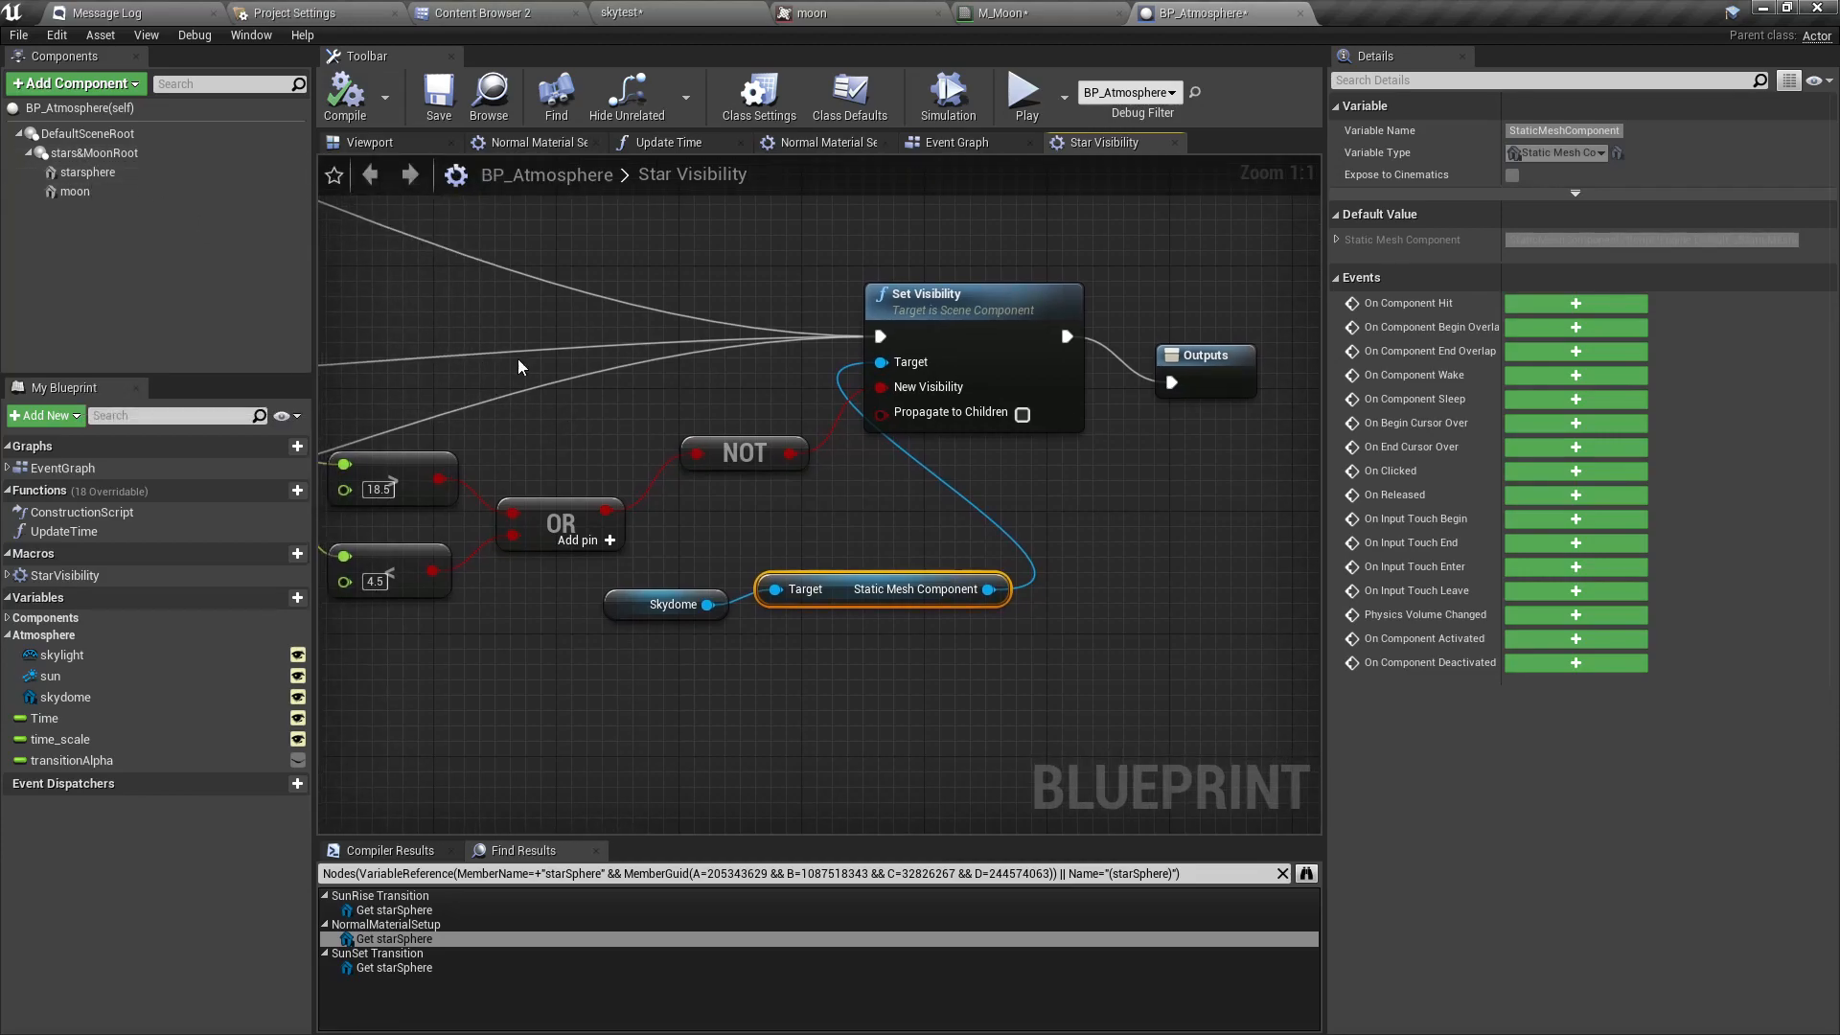
Scrub Time to about 4.68 in the skytest level, and hide and reshow SkyDomeMesh to check whether it covers the moon.
click(613, 12)
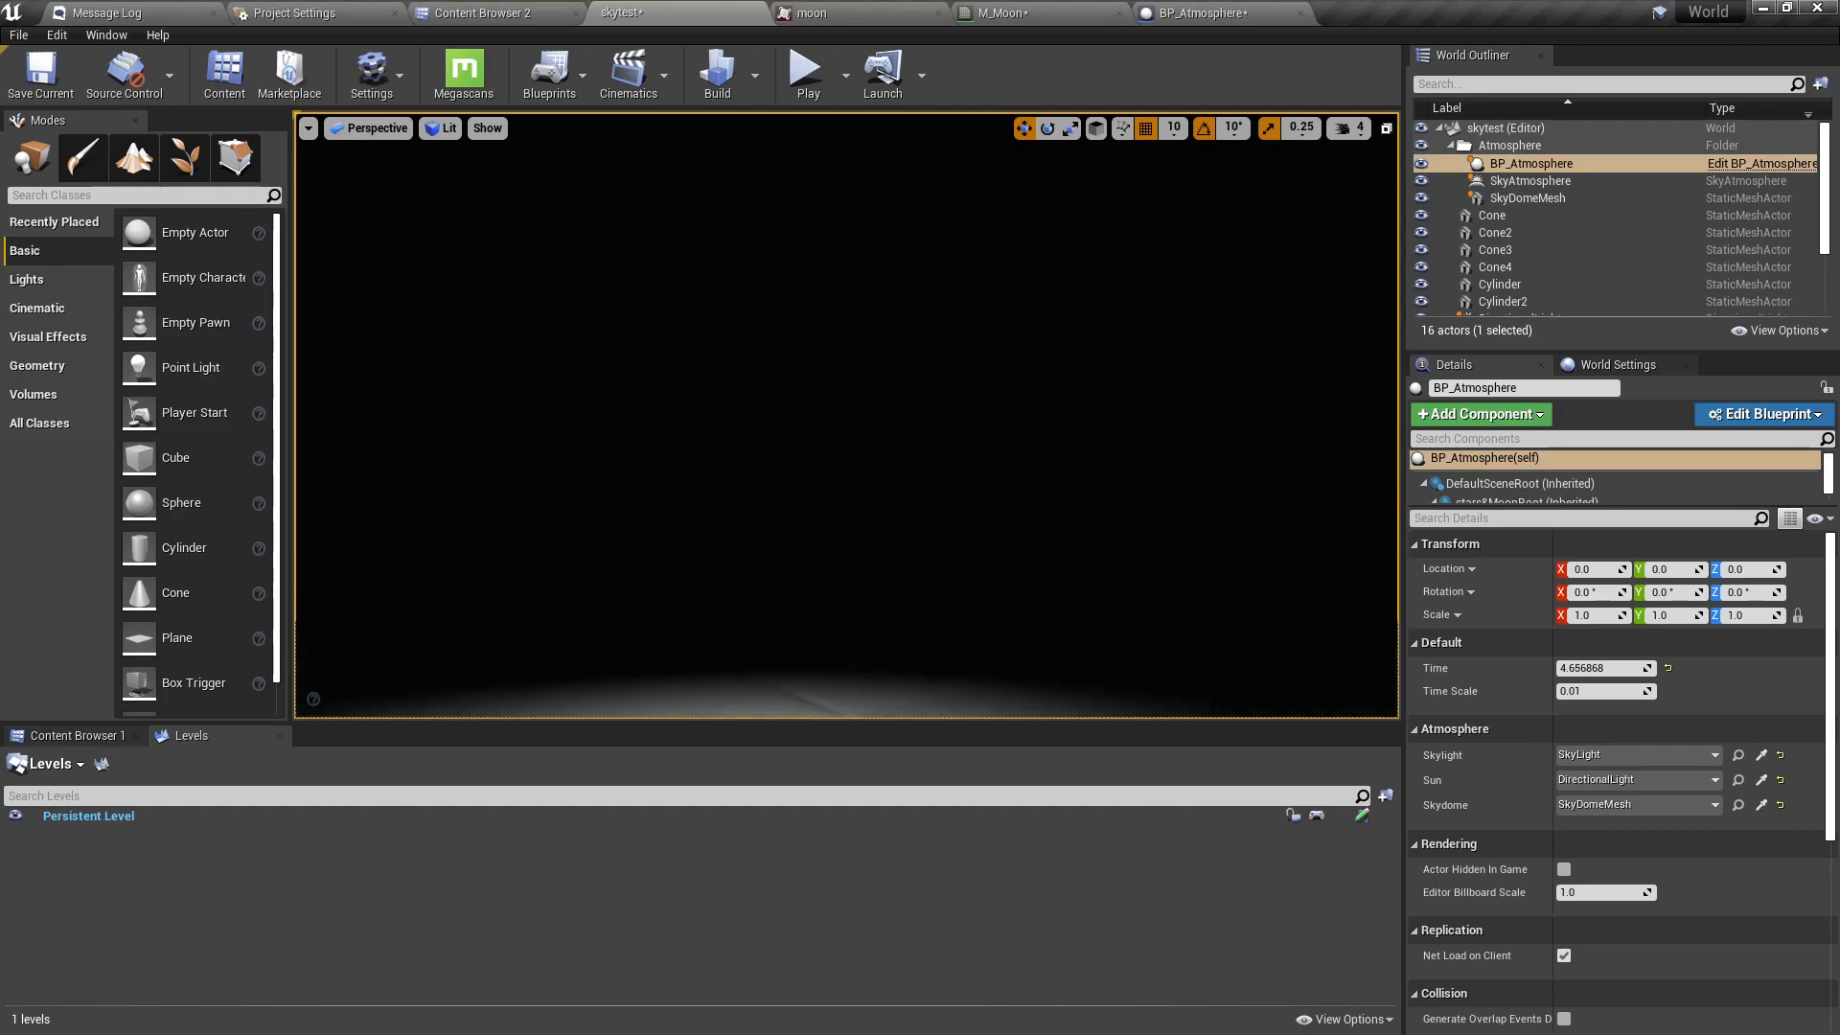
mouse_move(1602, 668)
mouse_down()
mouse_move(1529, 668)
mouse_move(1602, 668)
mouse_up()
right_drag(1305, 623, 1131, 556)
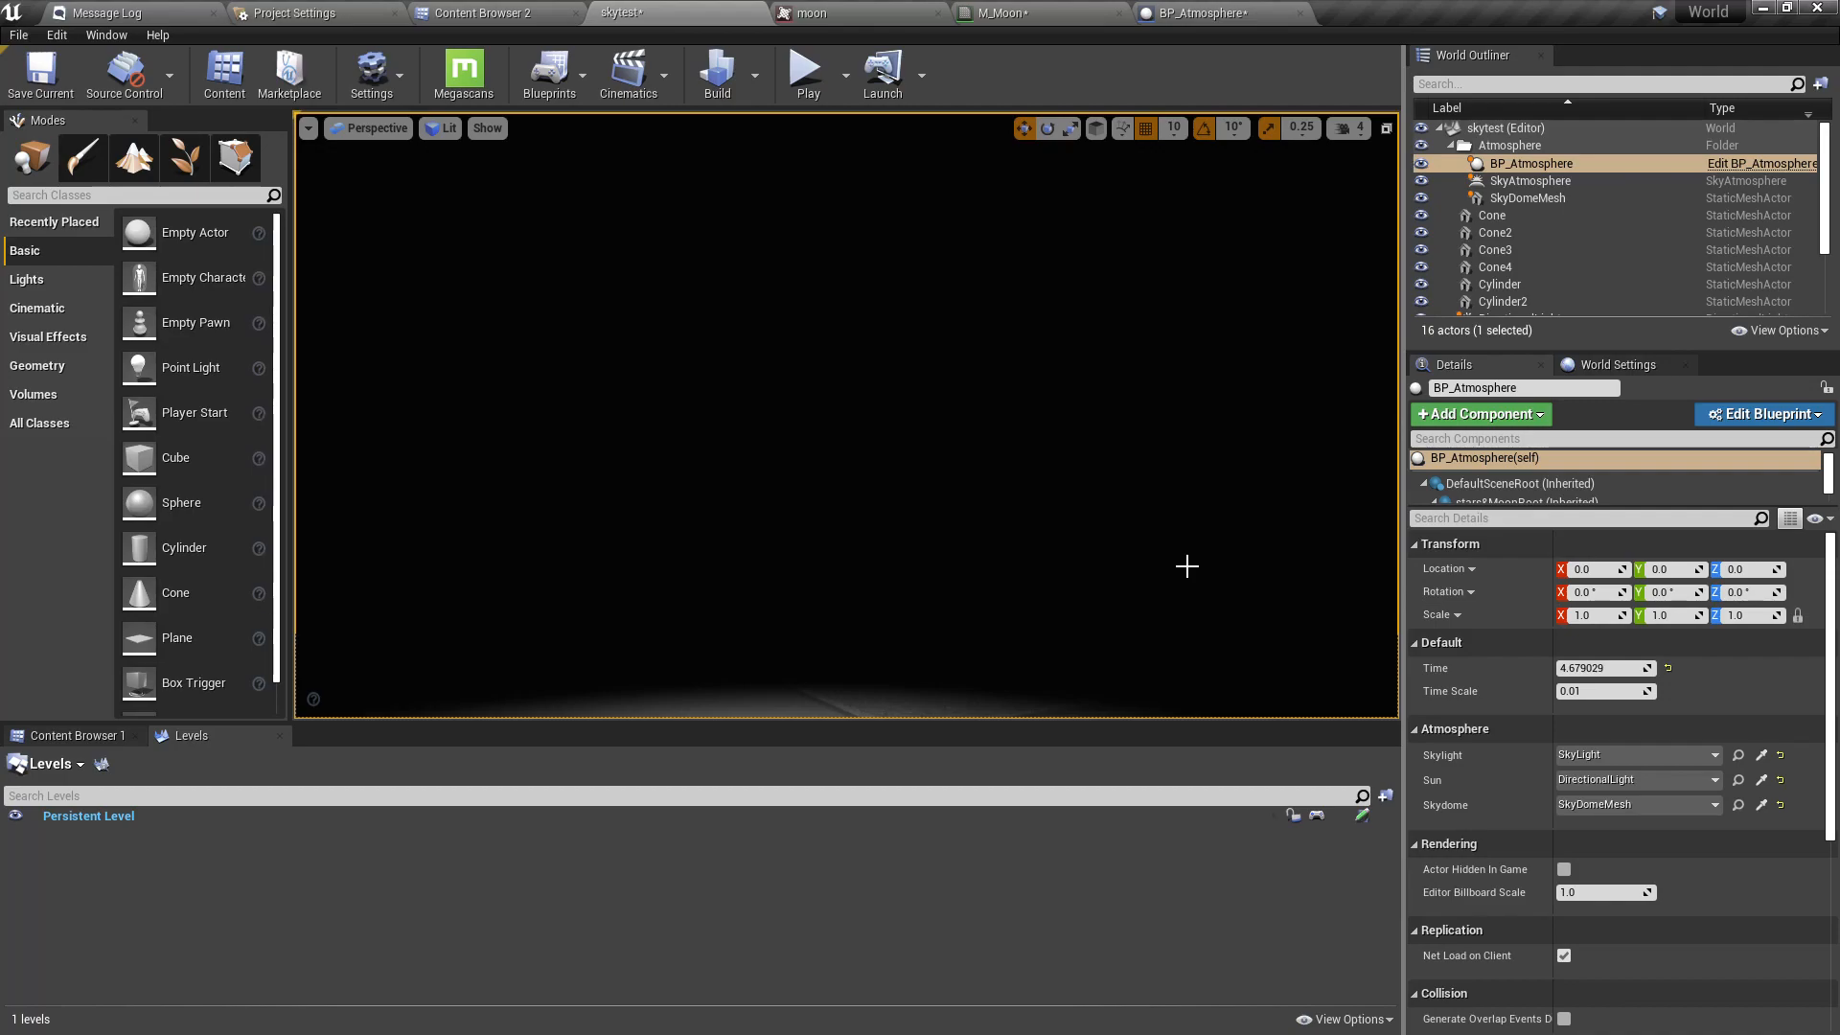
click(1548, 198)
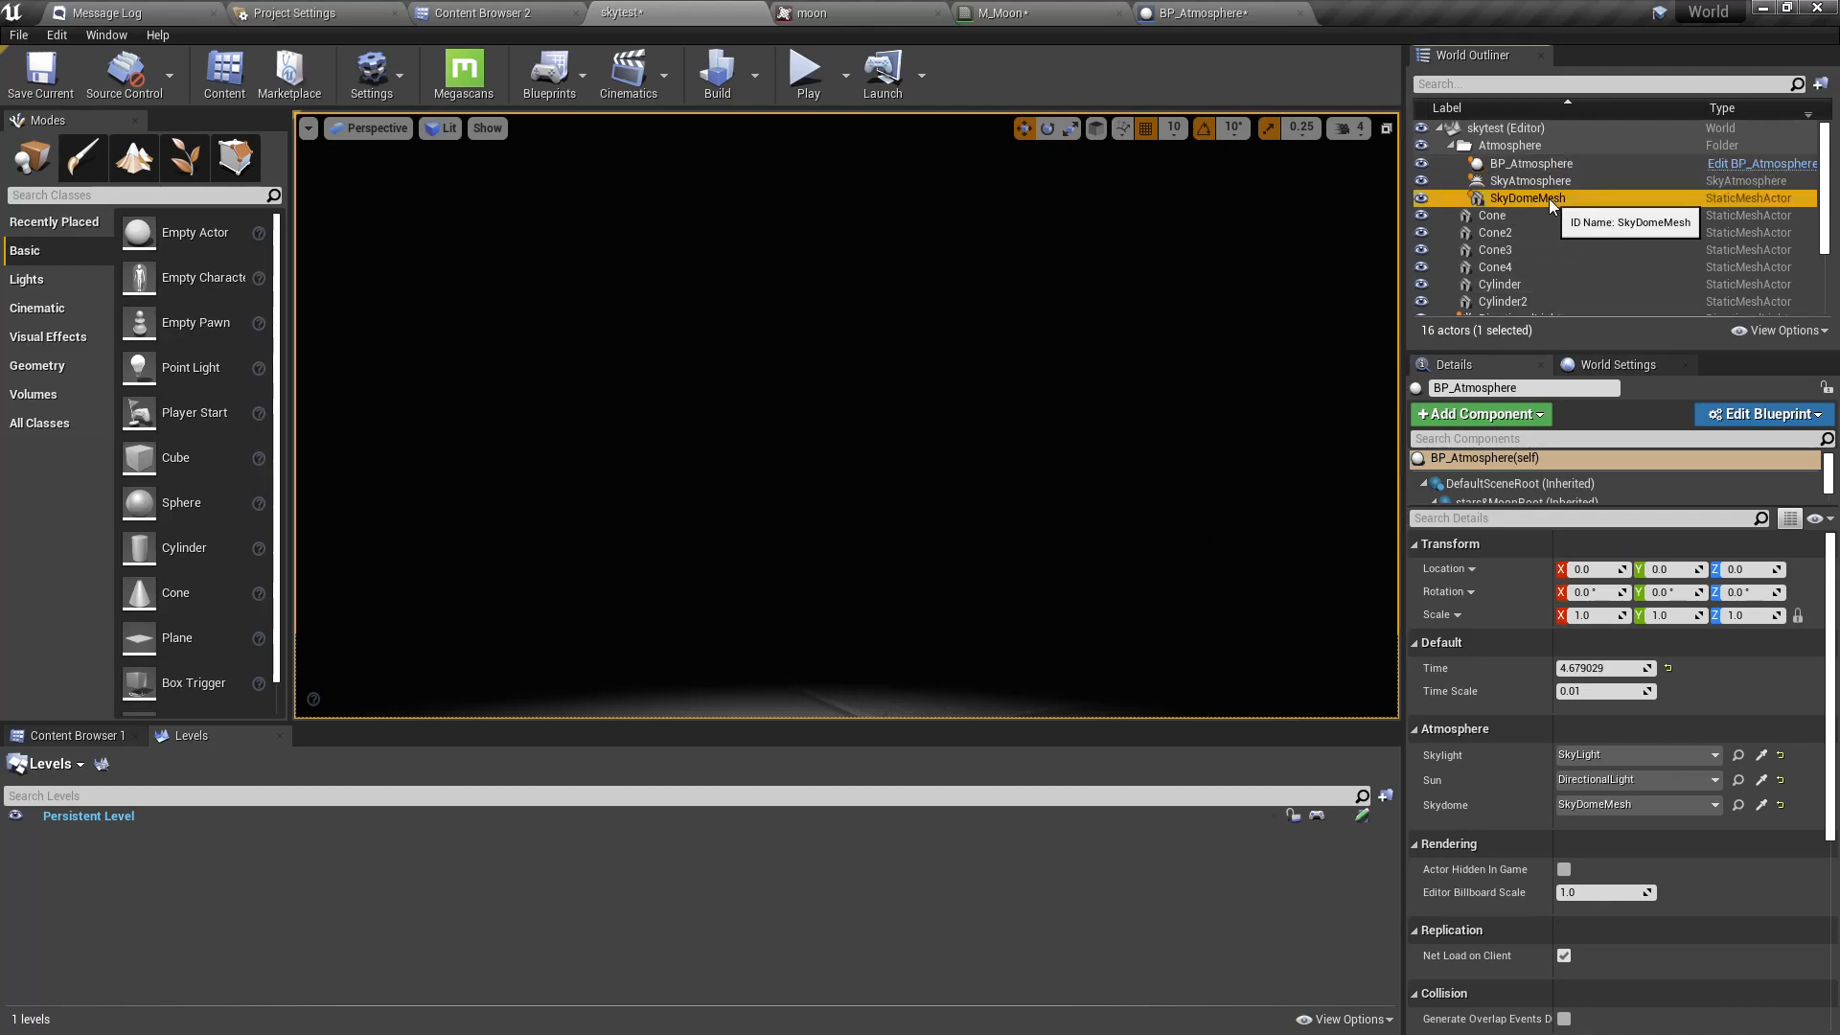
click(1422, 198)
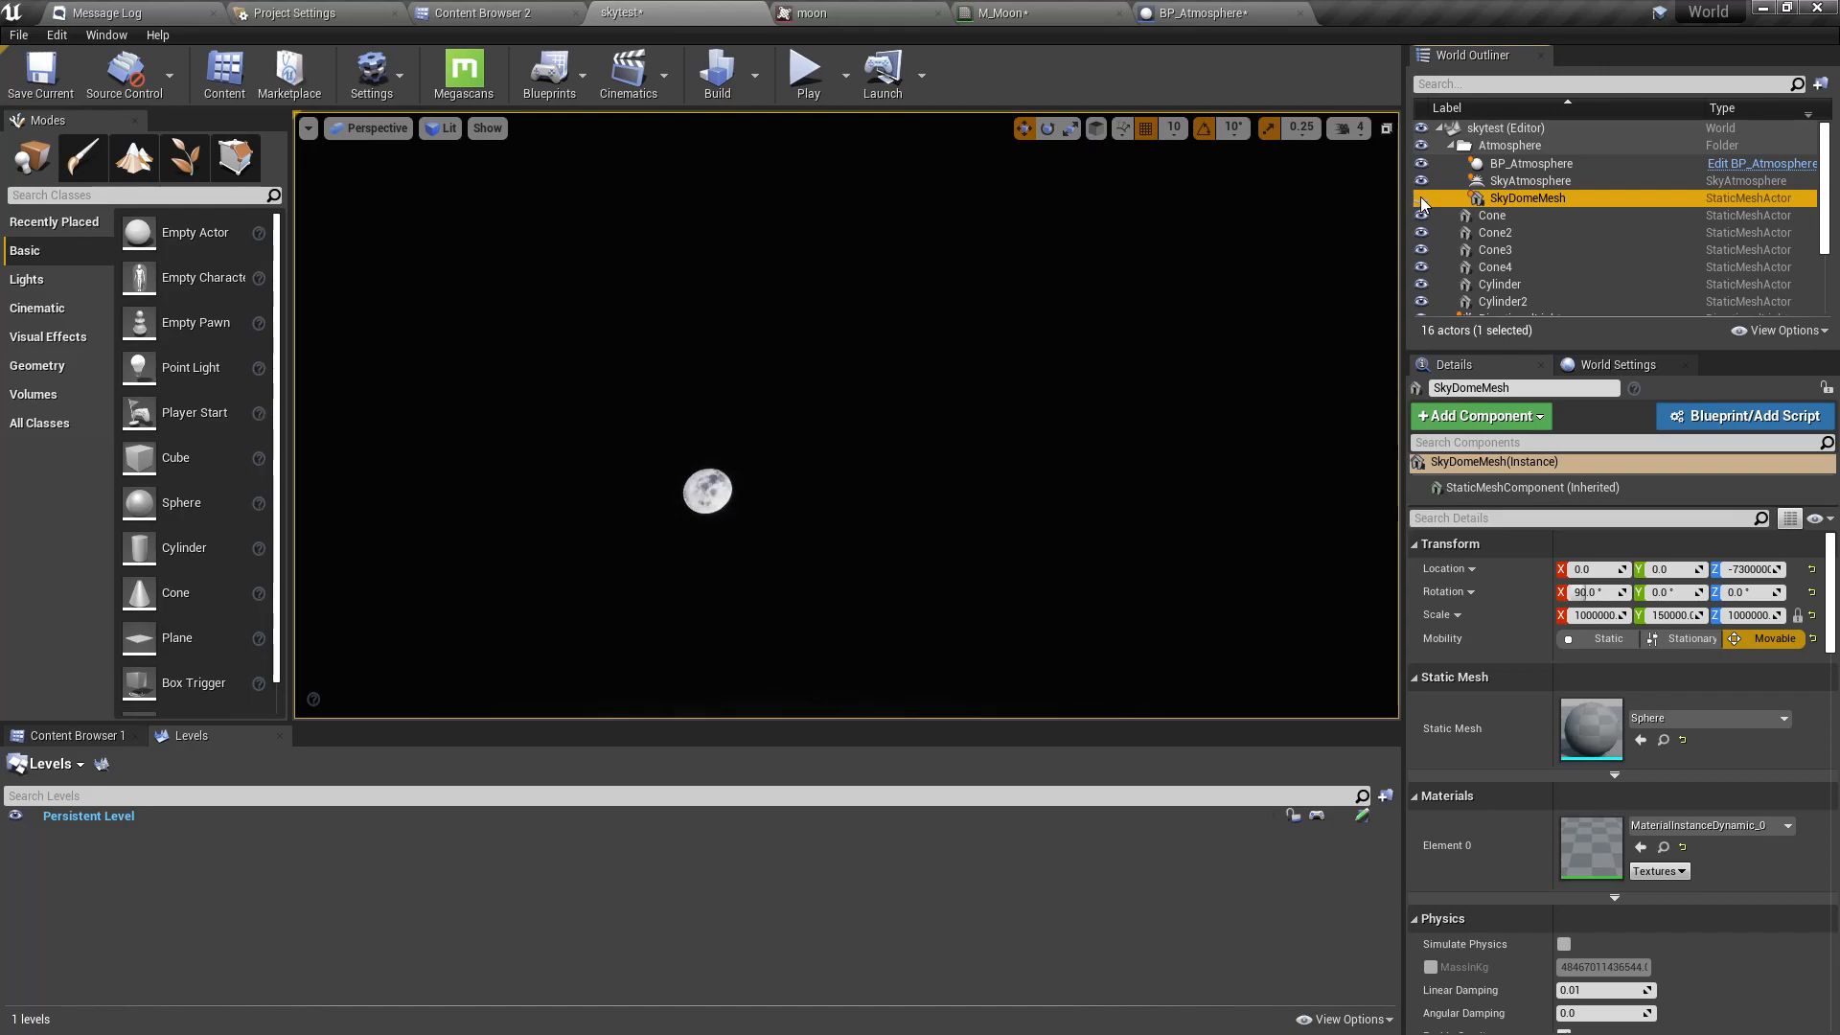
click(1421, 197)
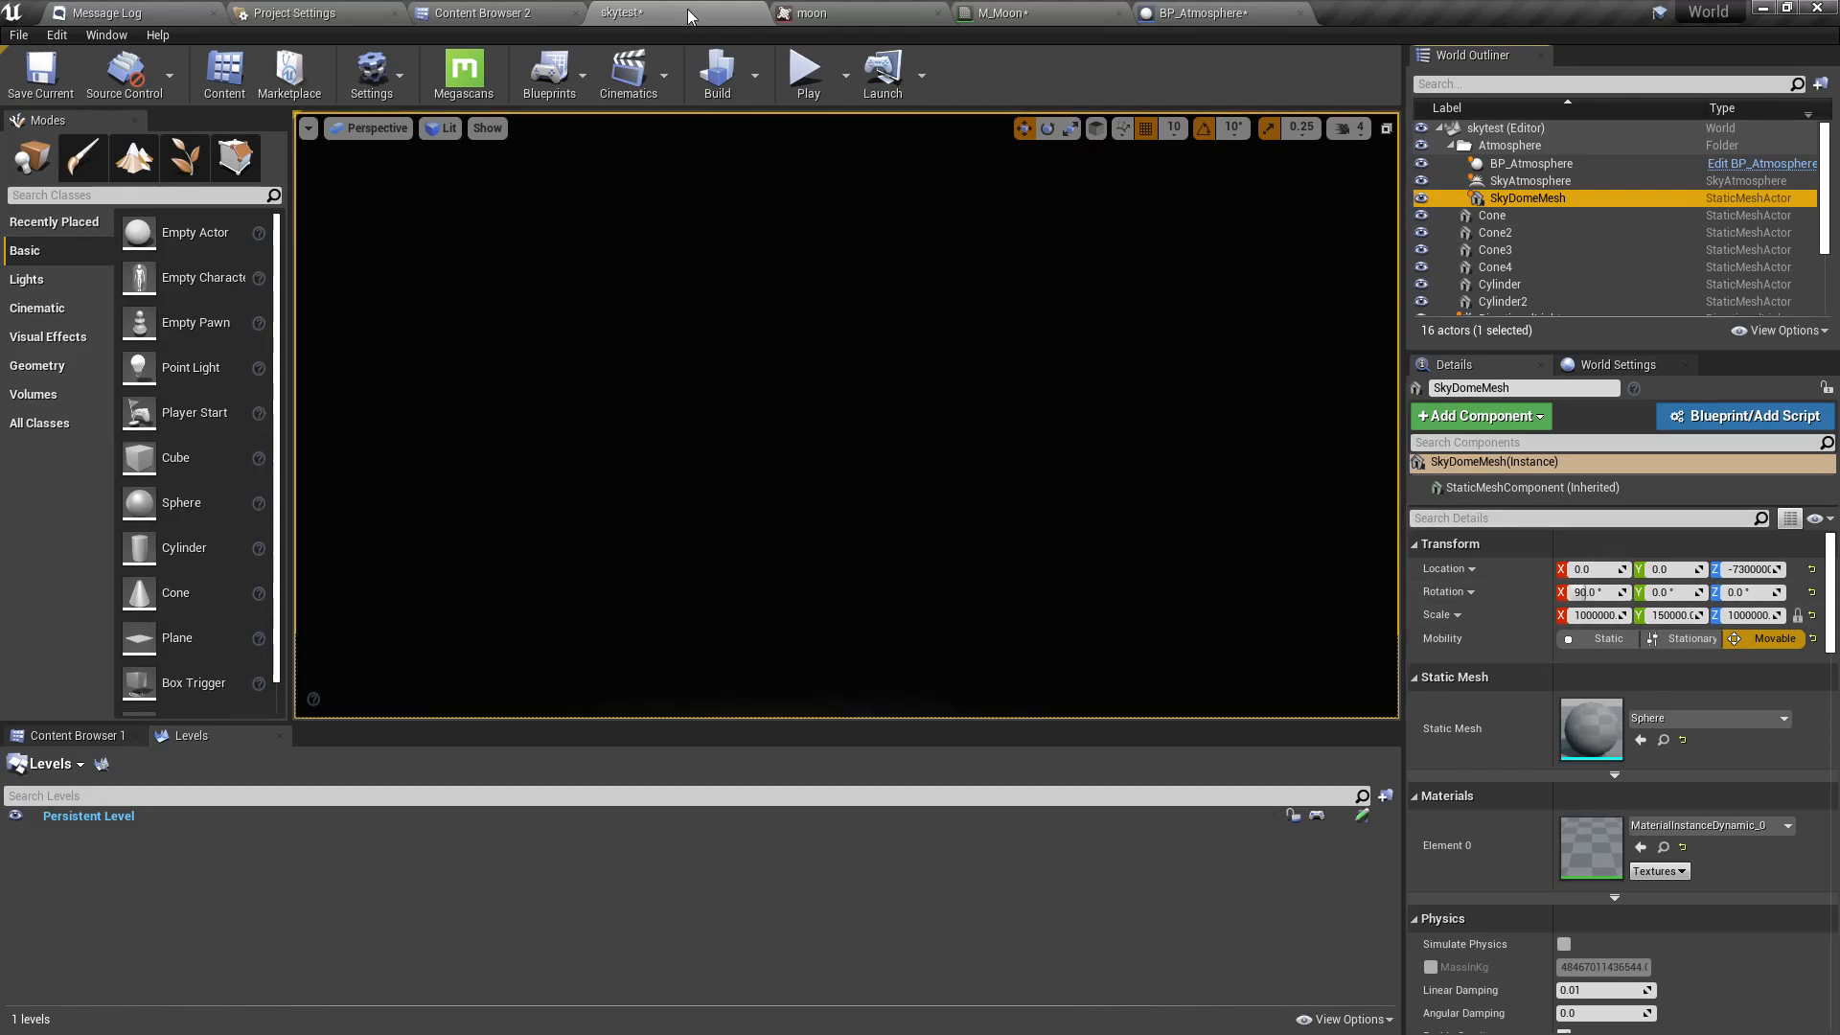
Return to the skytest level and toggle SkyDomeMesh off and on once more to compare the sky.
click(1202, 13)
click(1298, 13)
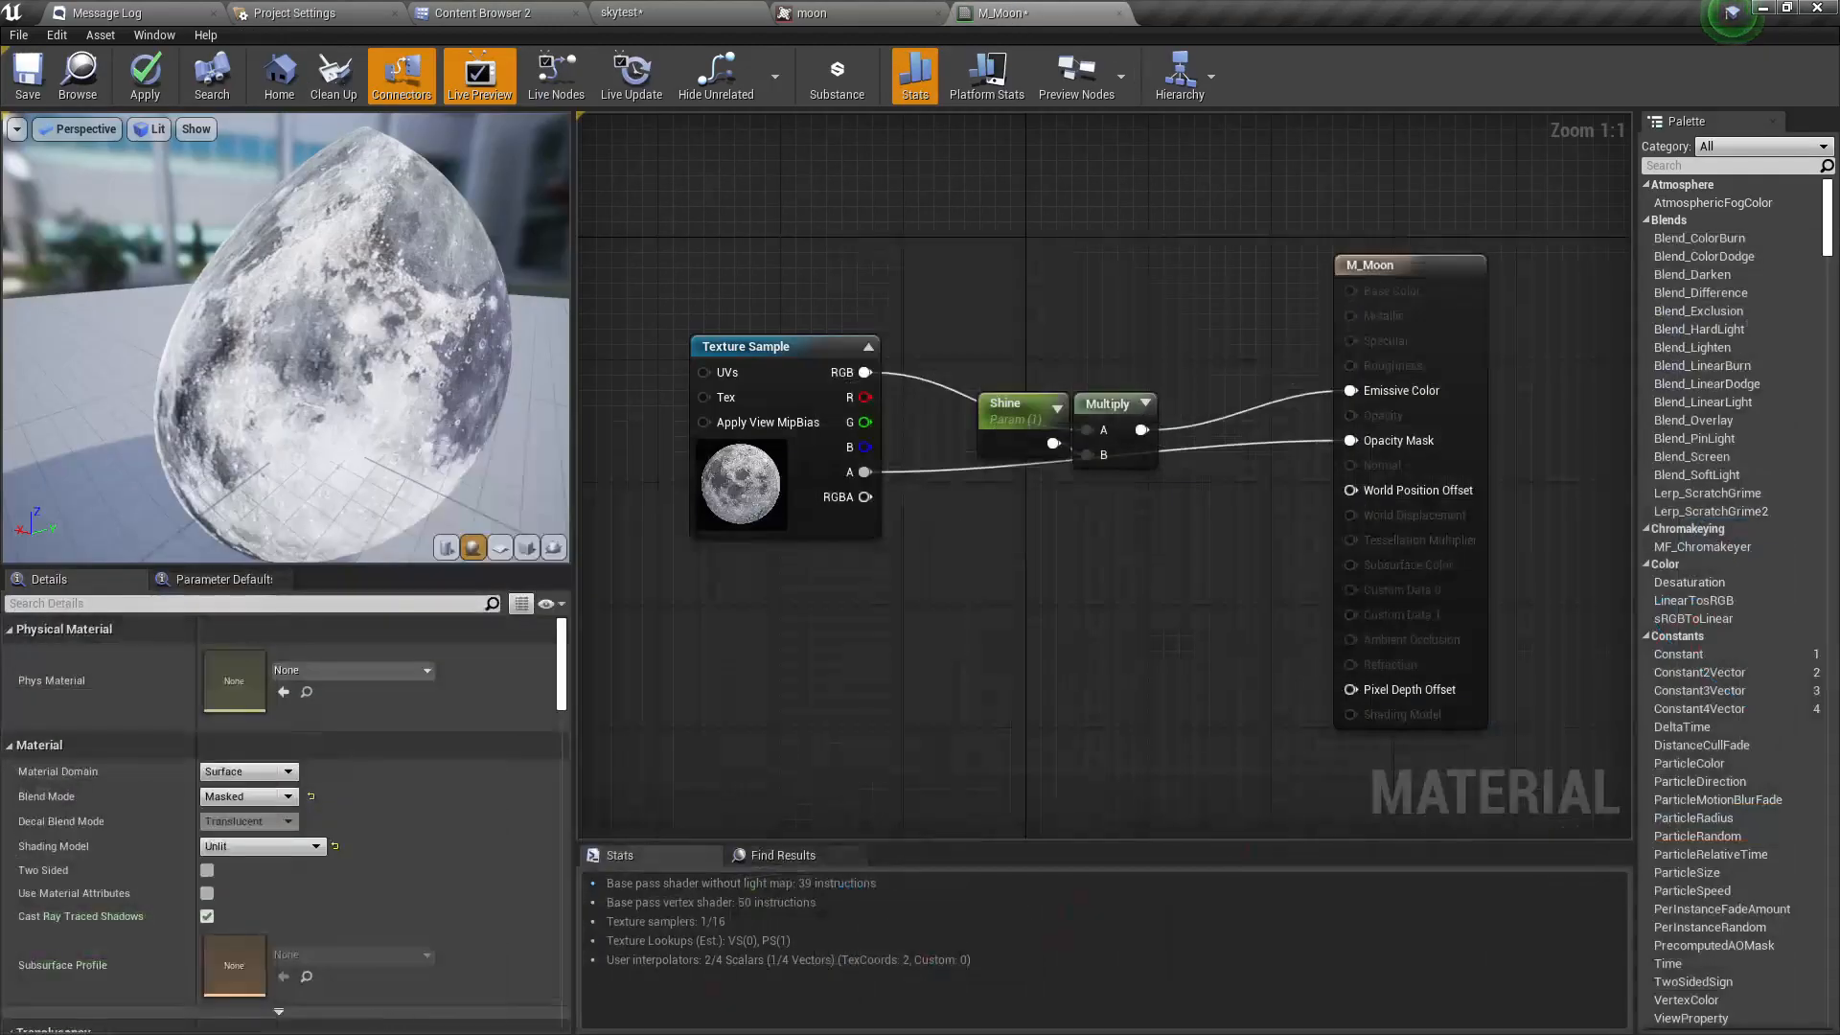
drag(5, 747, 1293, 13)
click(659, 13)
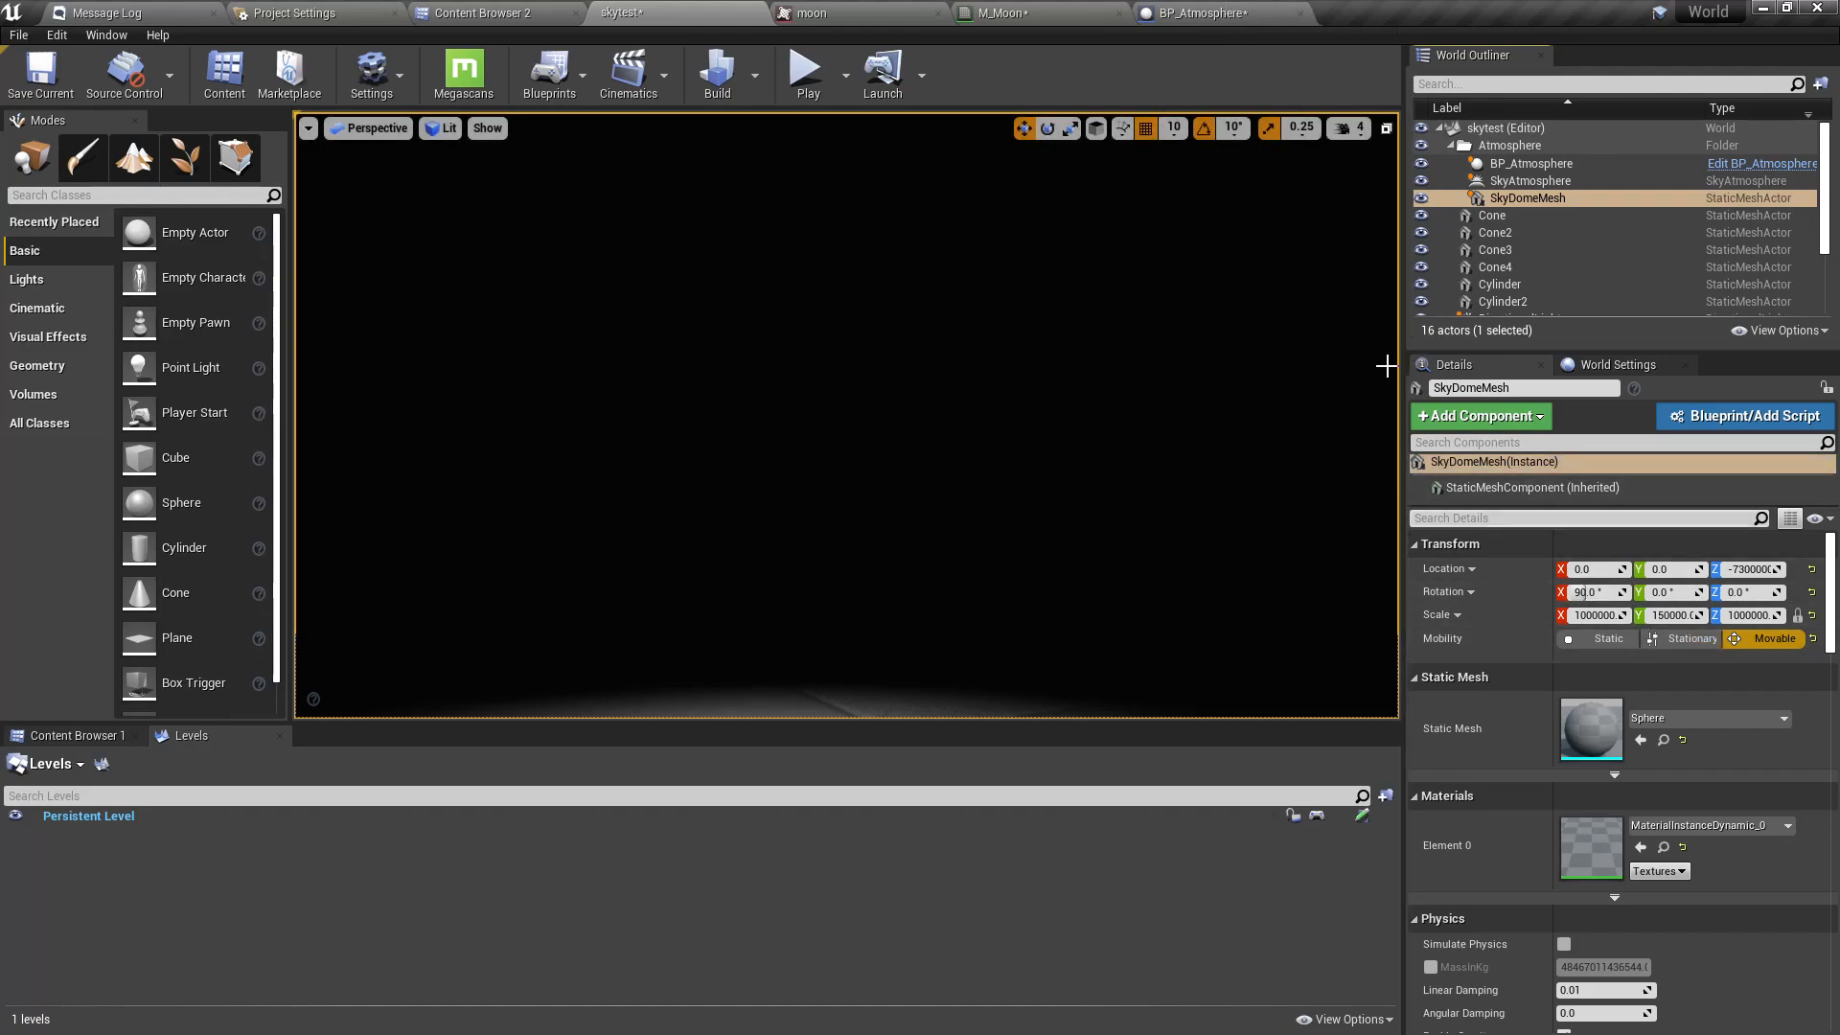
click(1208, 9)
click(543, 12)
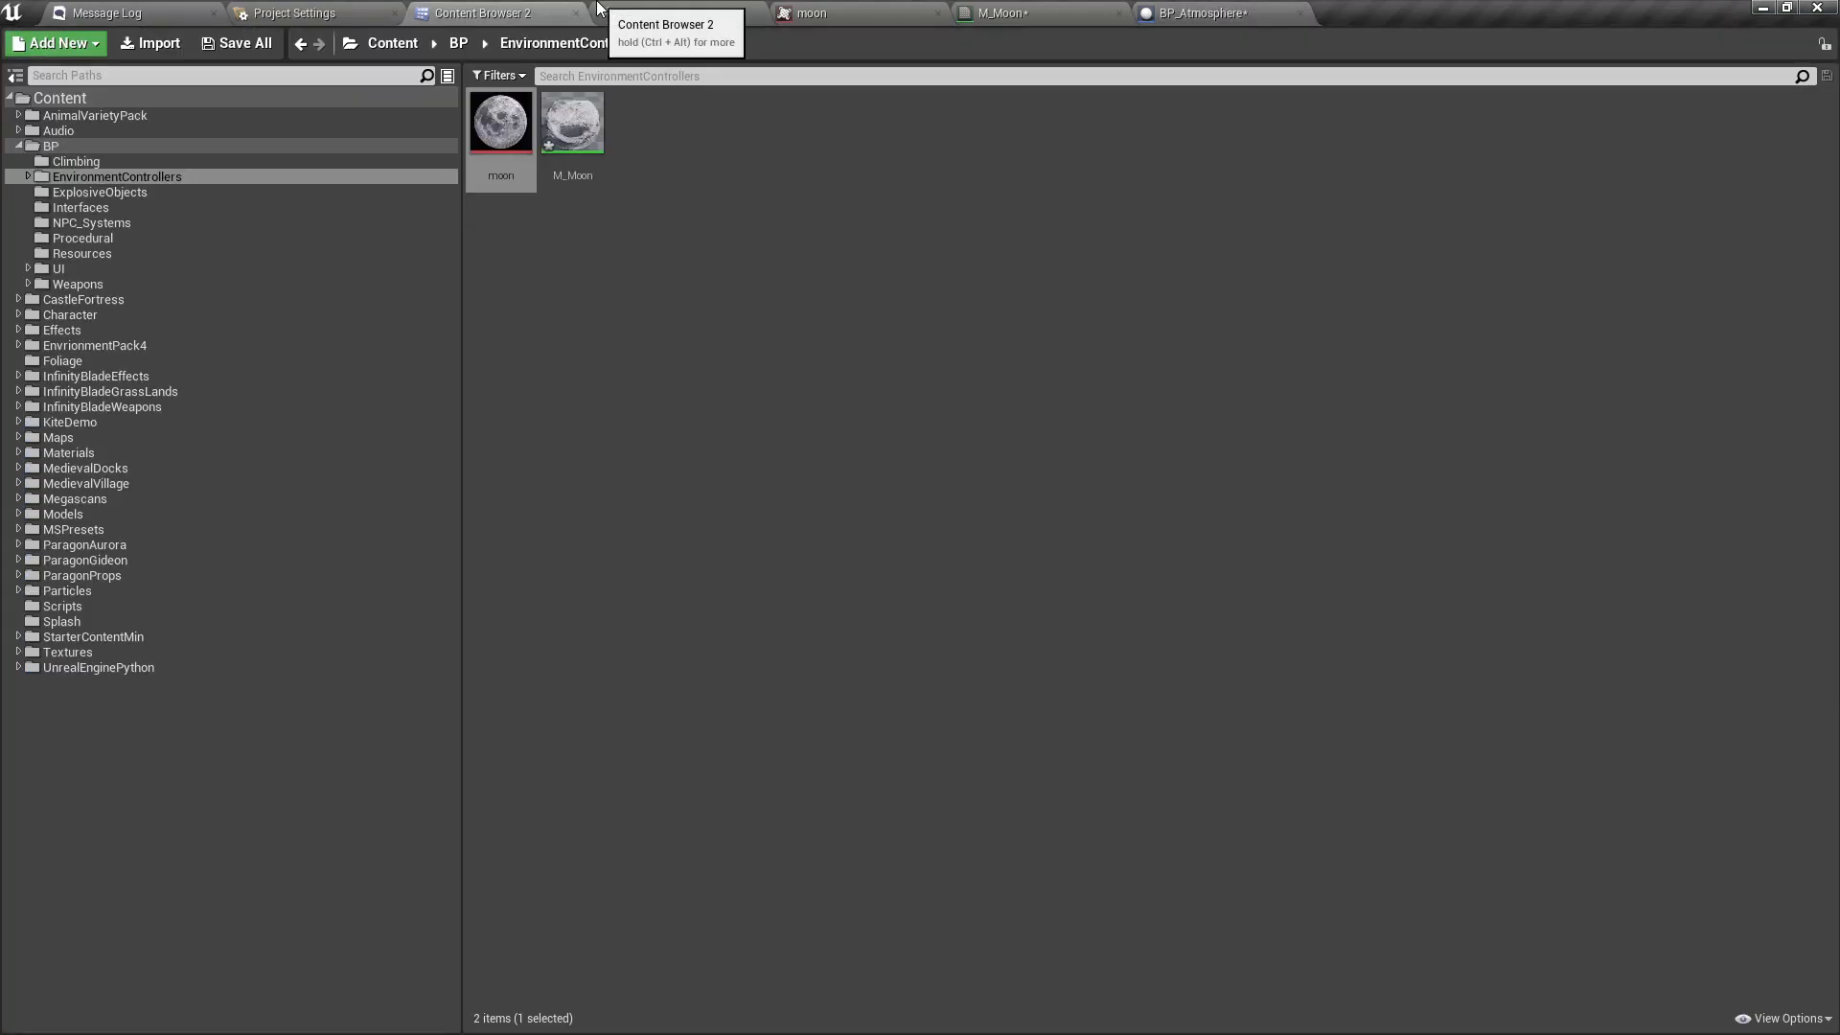
click(661, 12)
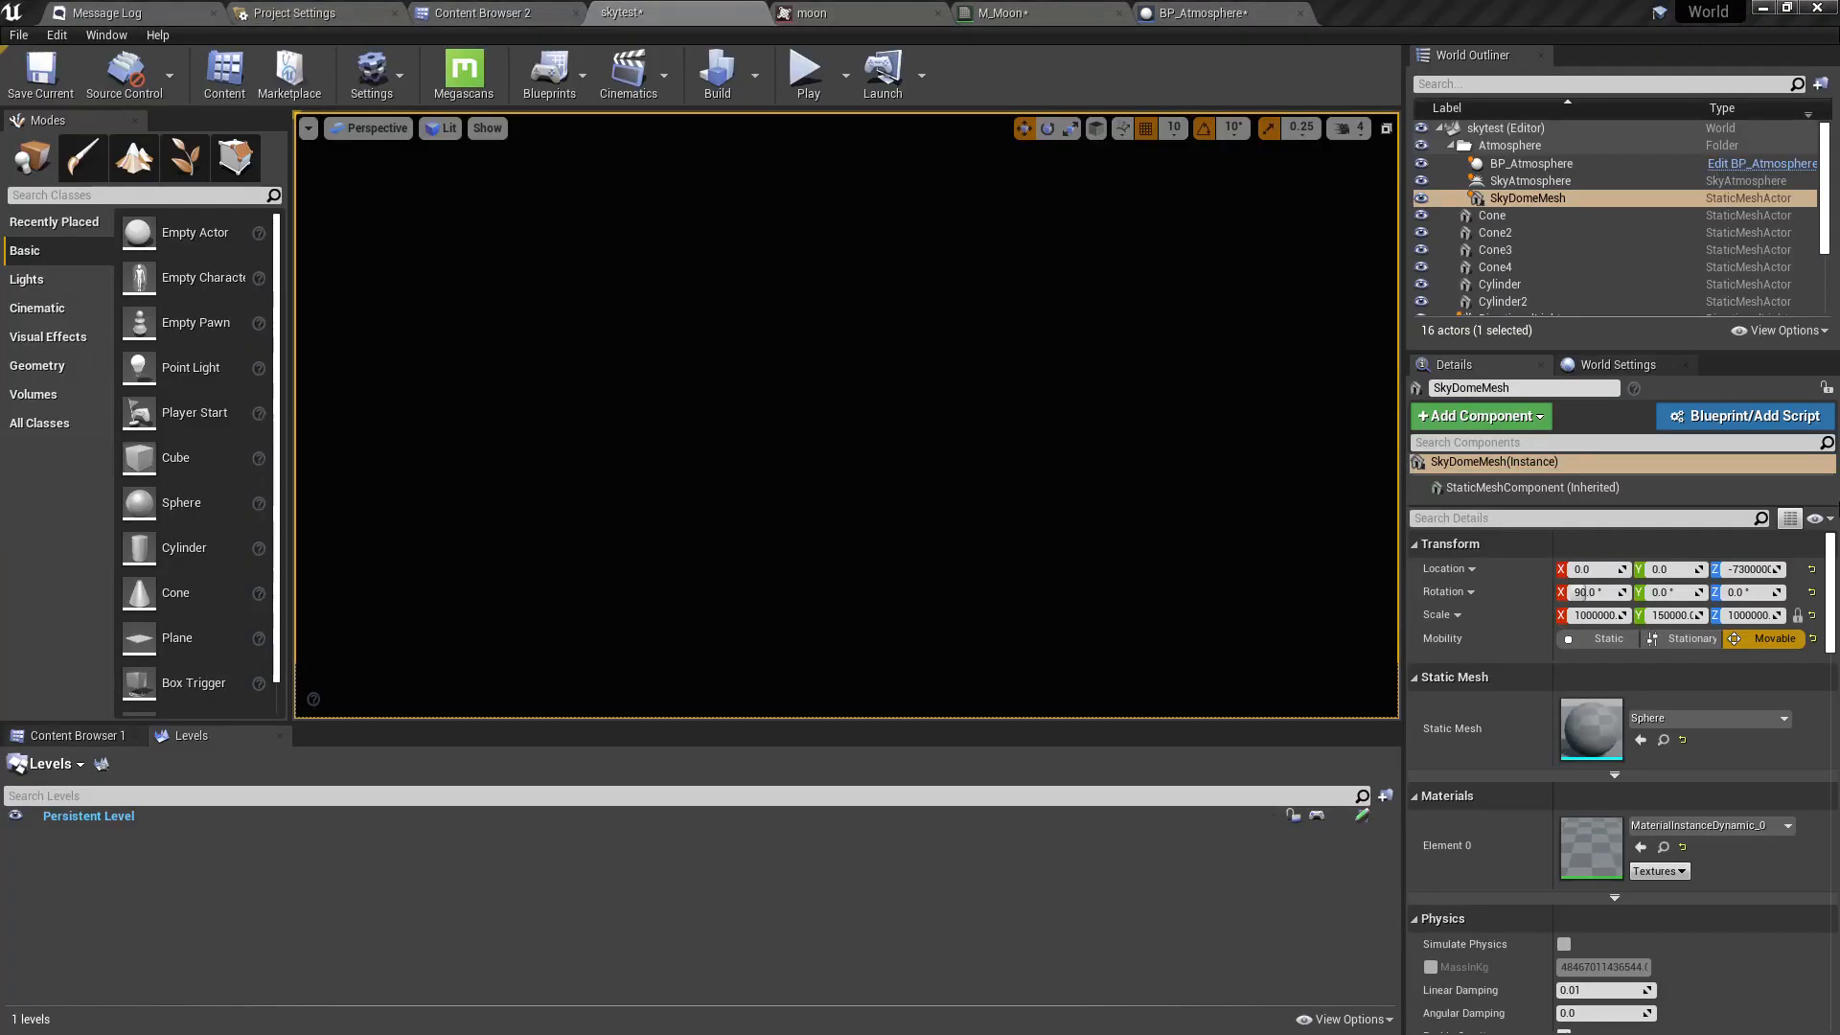
click(1419, 195)
click(1419, 195)
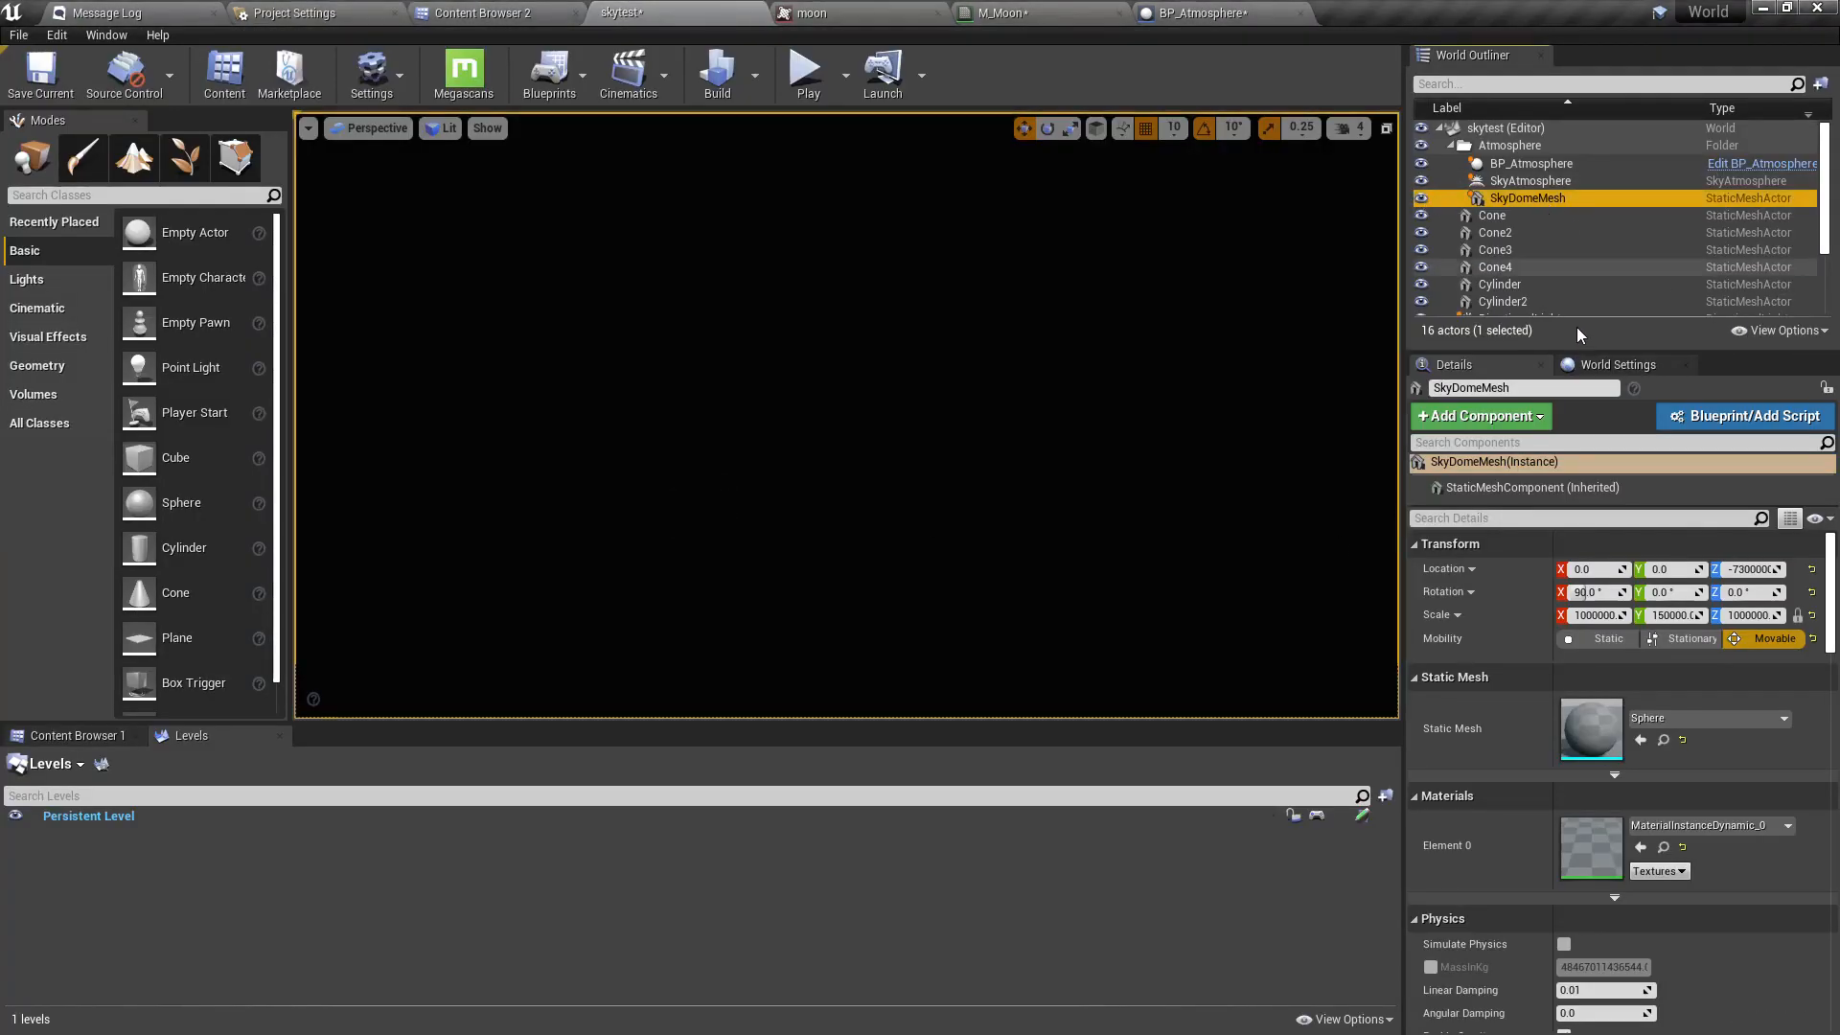
Enlarge the component list of the level's BP_Atmosphere and set the moon component's Z location to 1000000.
click(1502, 167)
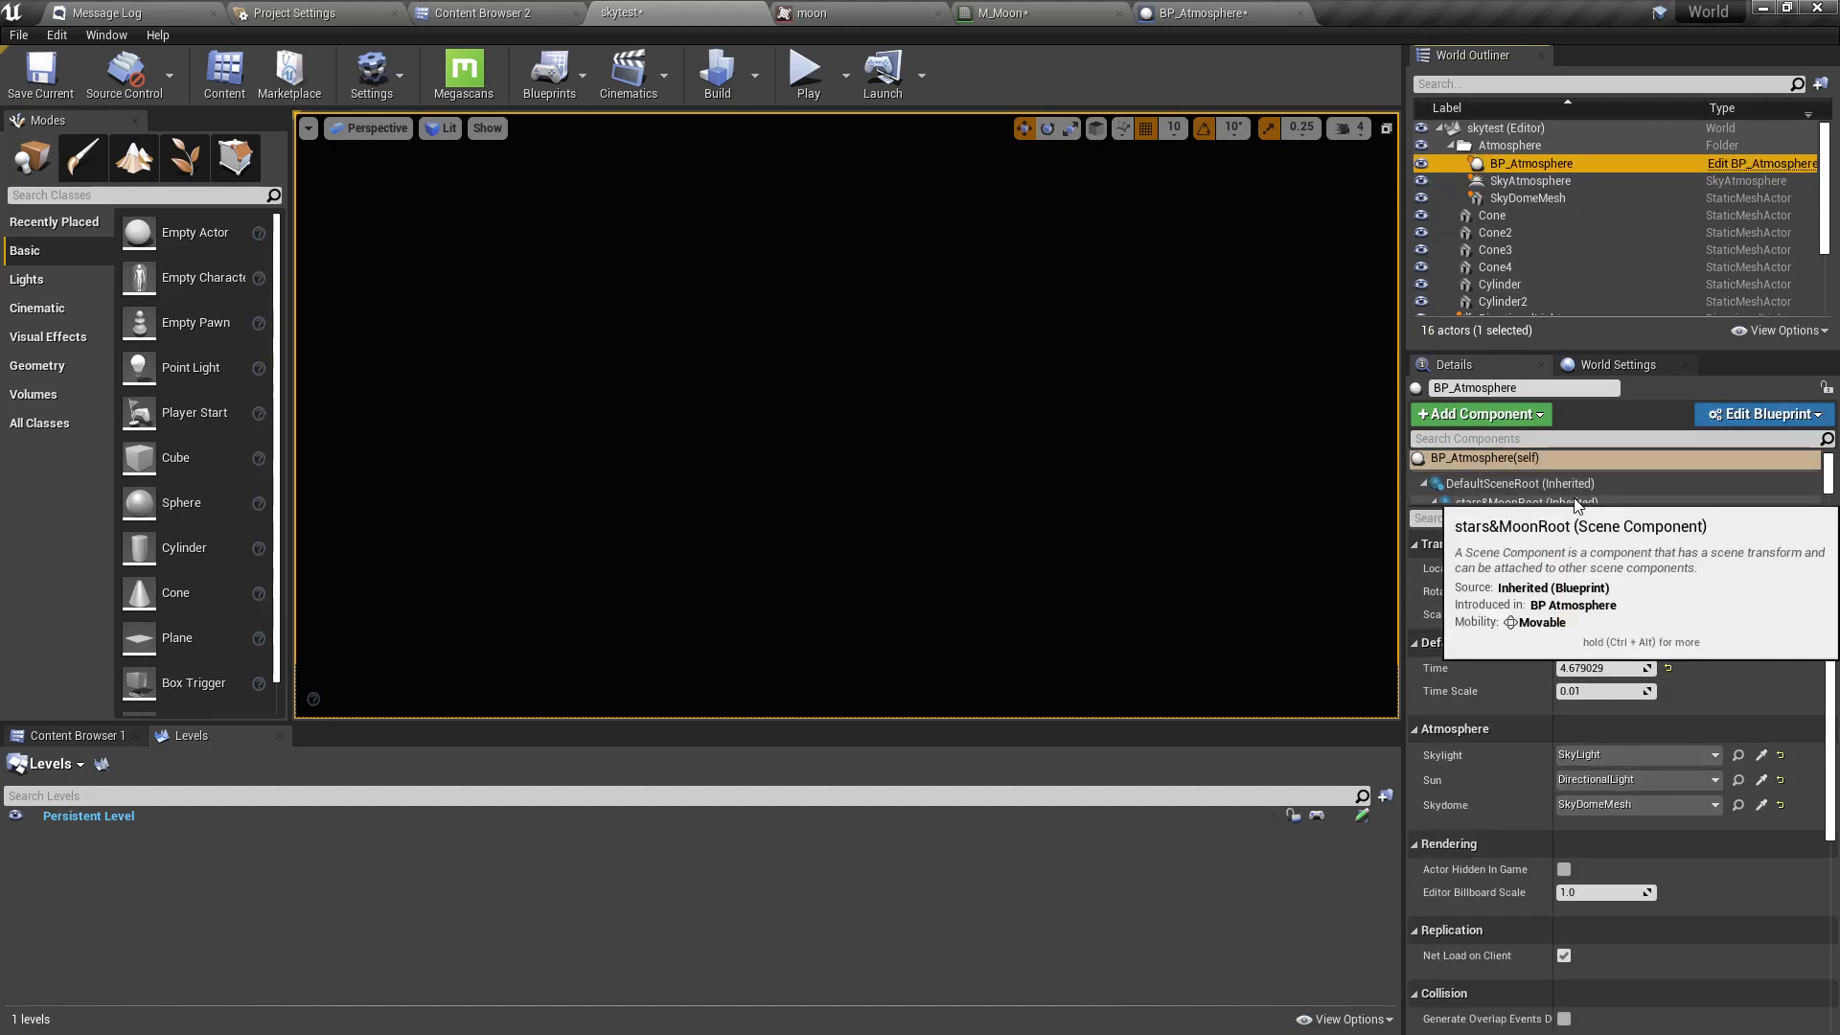
drag(1581, 507, 1595, 584)
click(1522, 540)
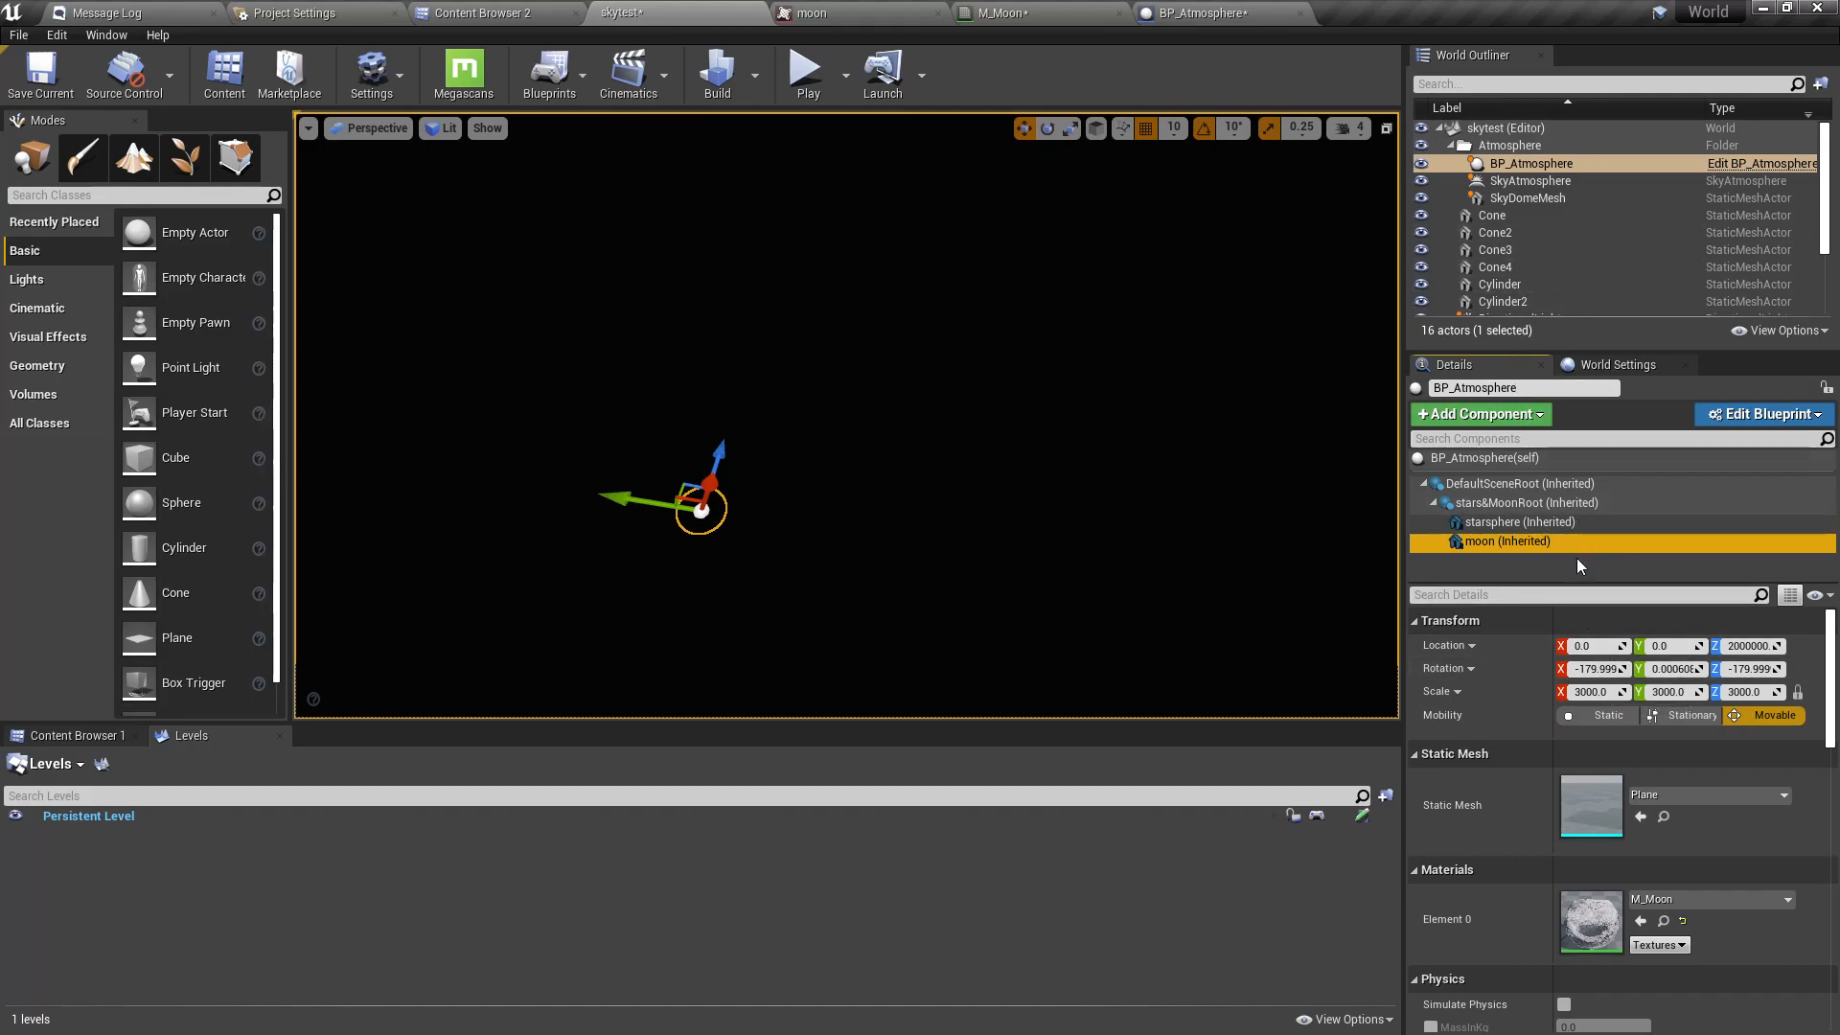
click(1508, 523)
click(1509, 542)
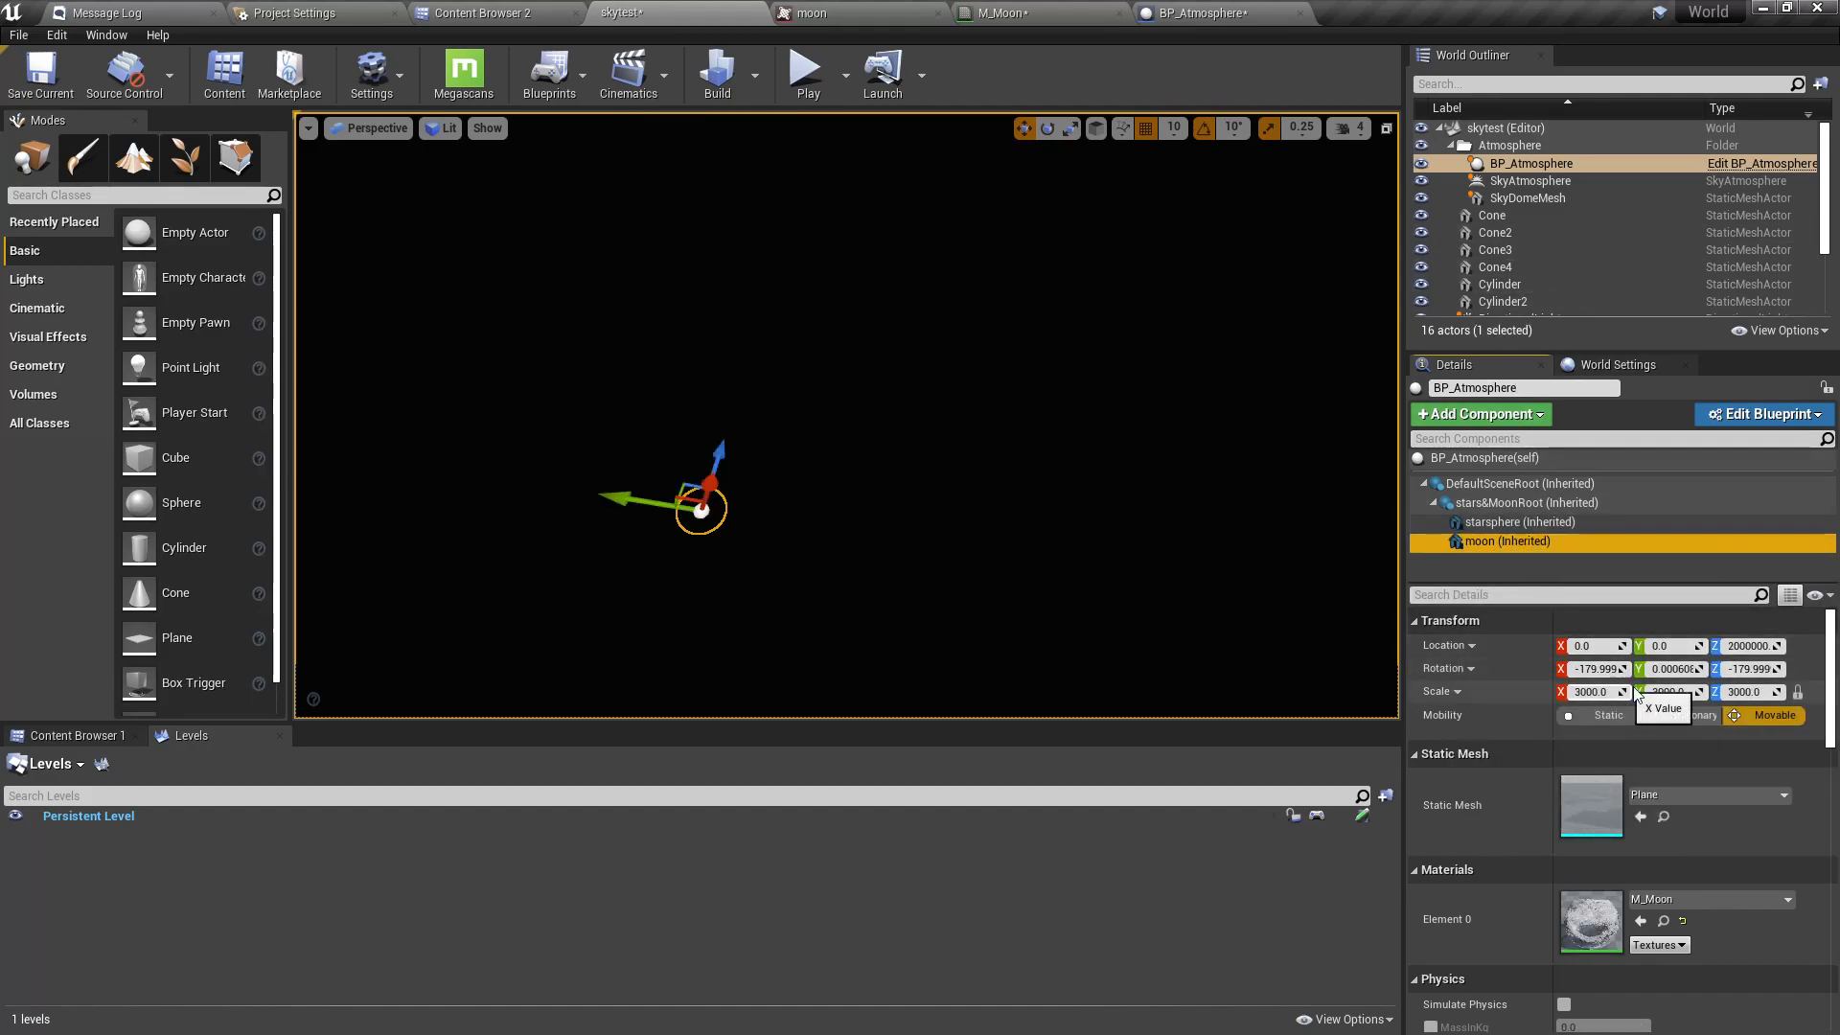
click(1746, 646)
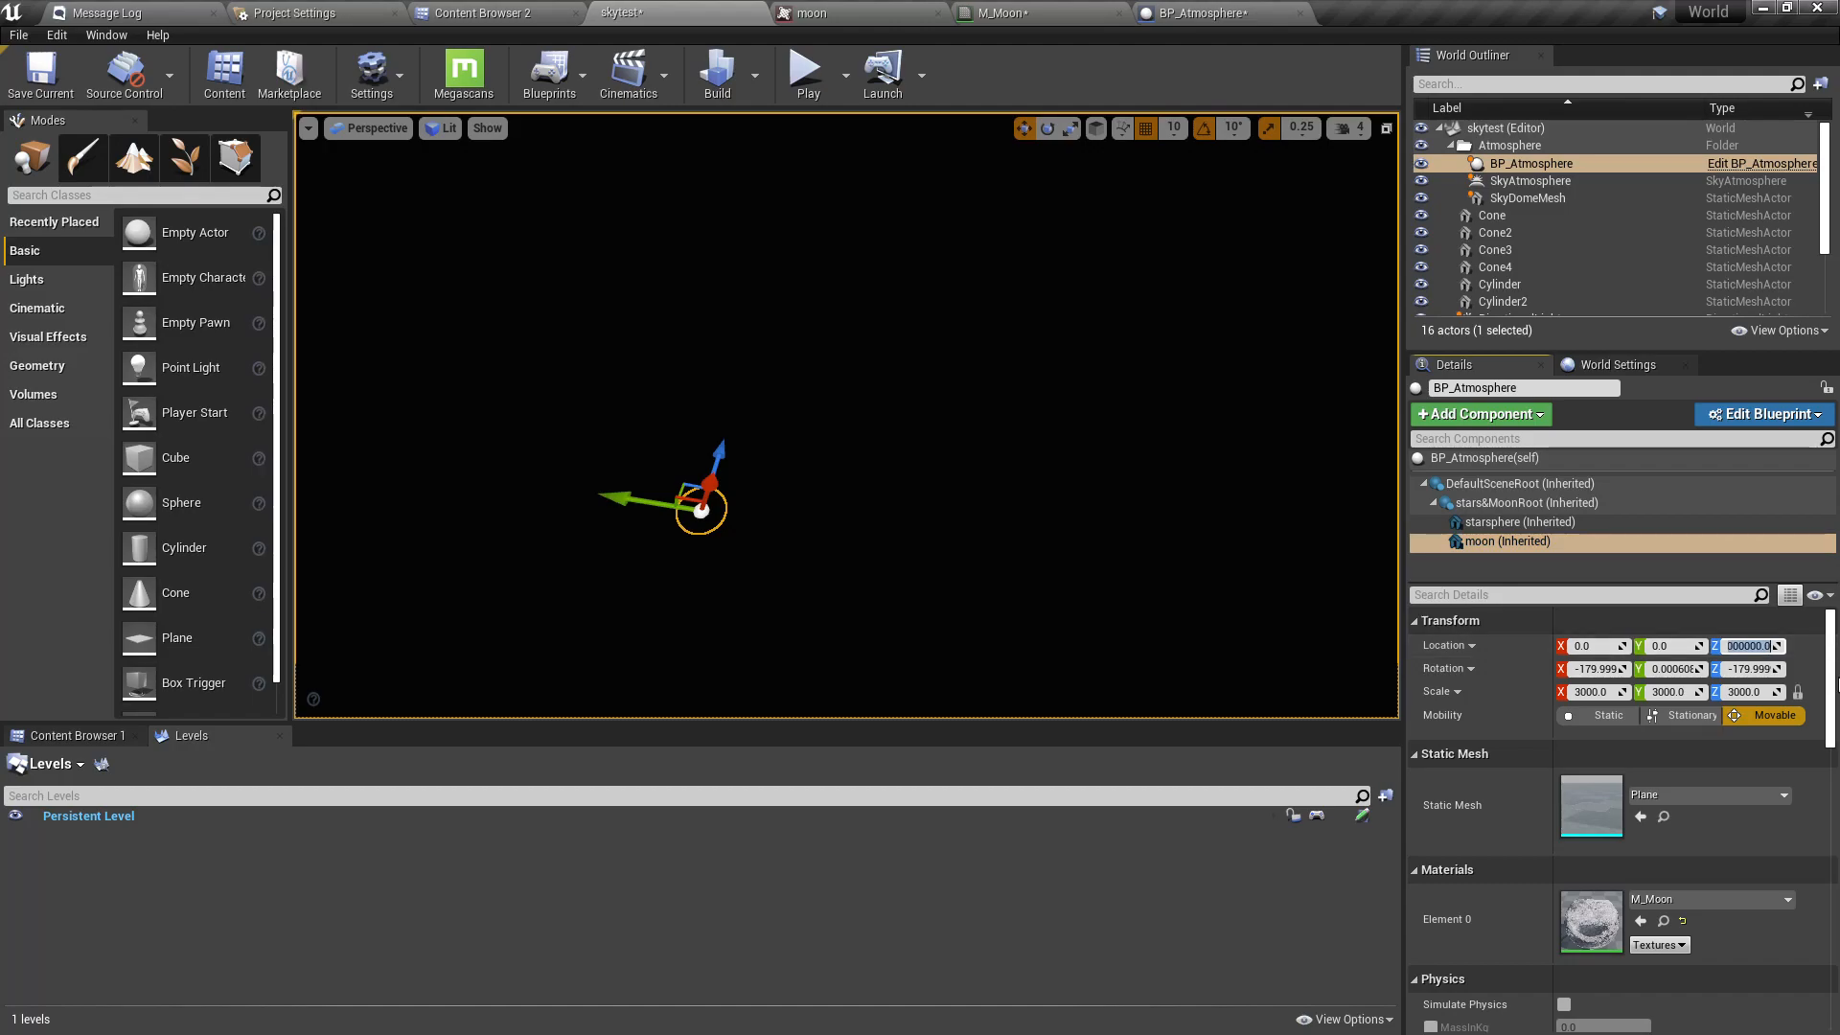
key(Left)
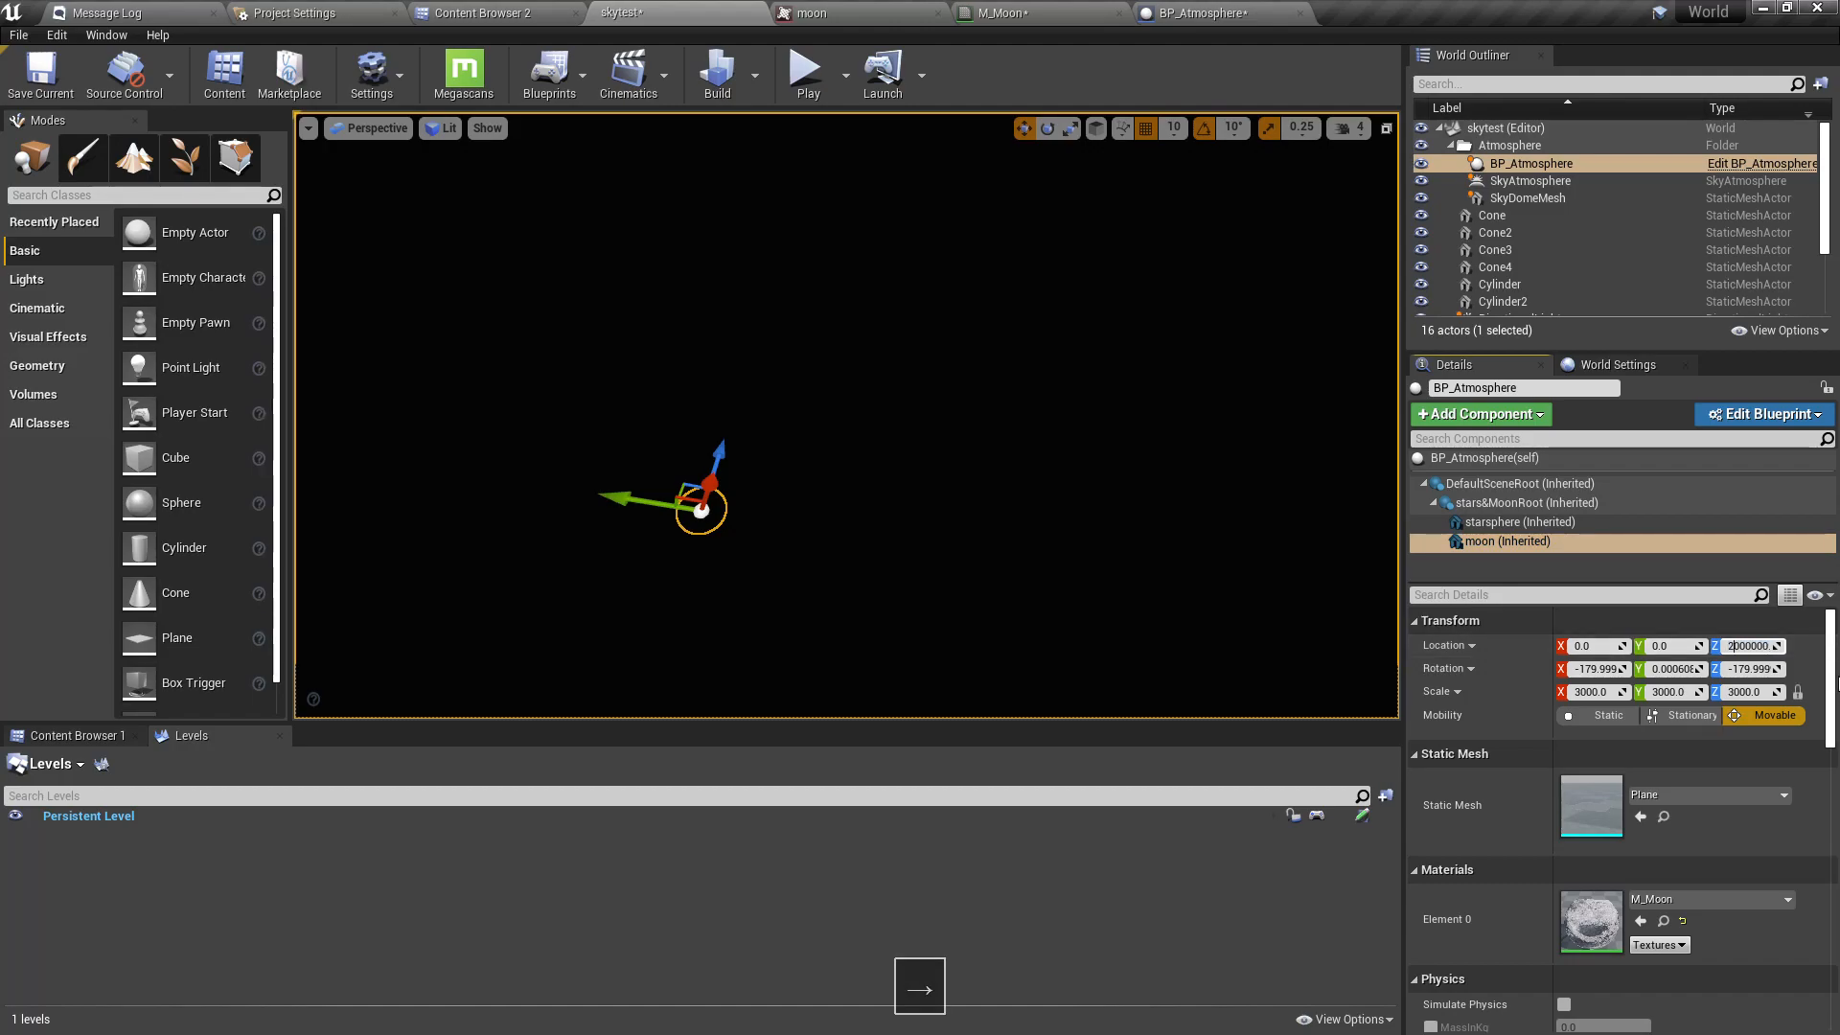
key(BackSpace)
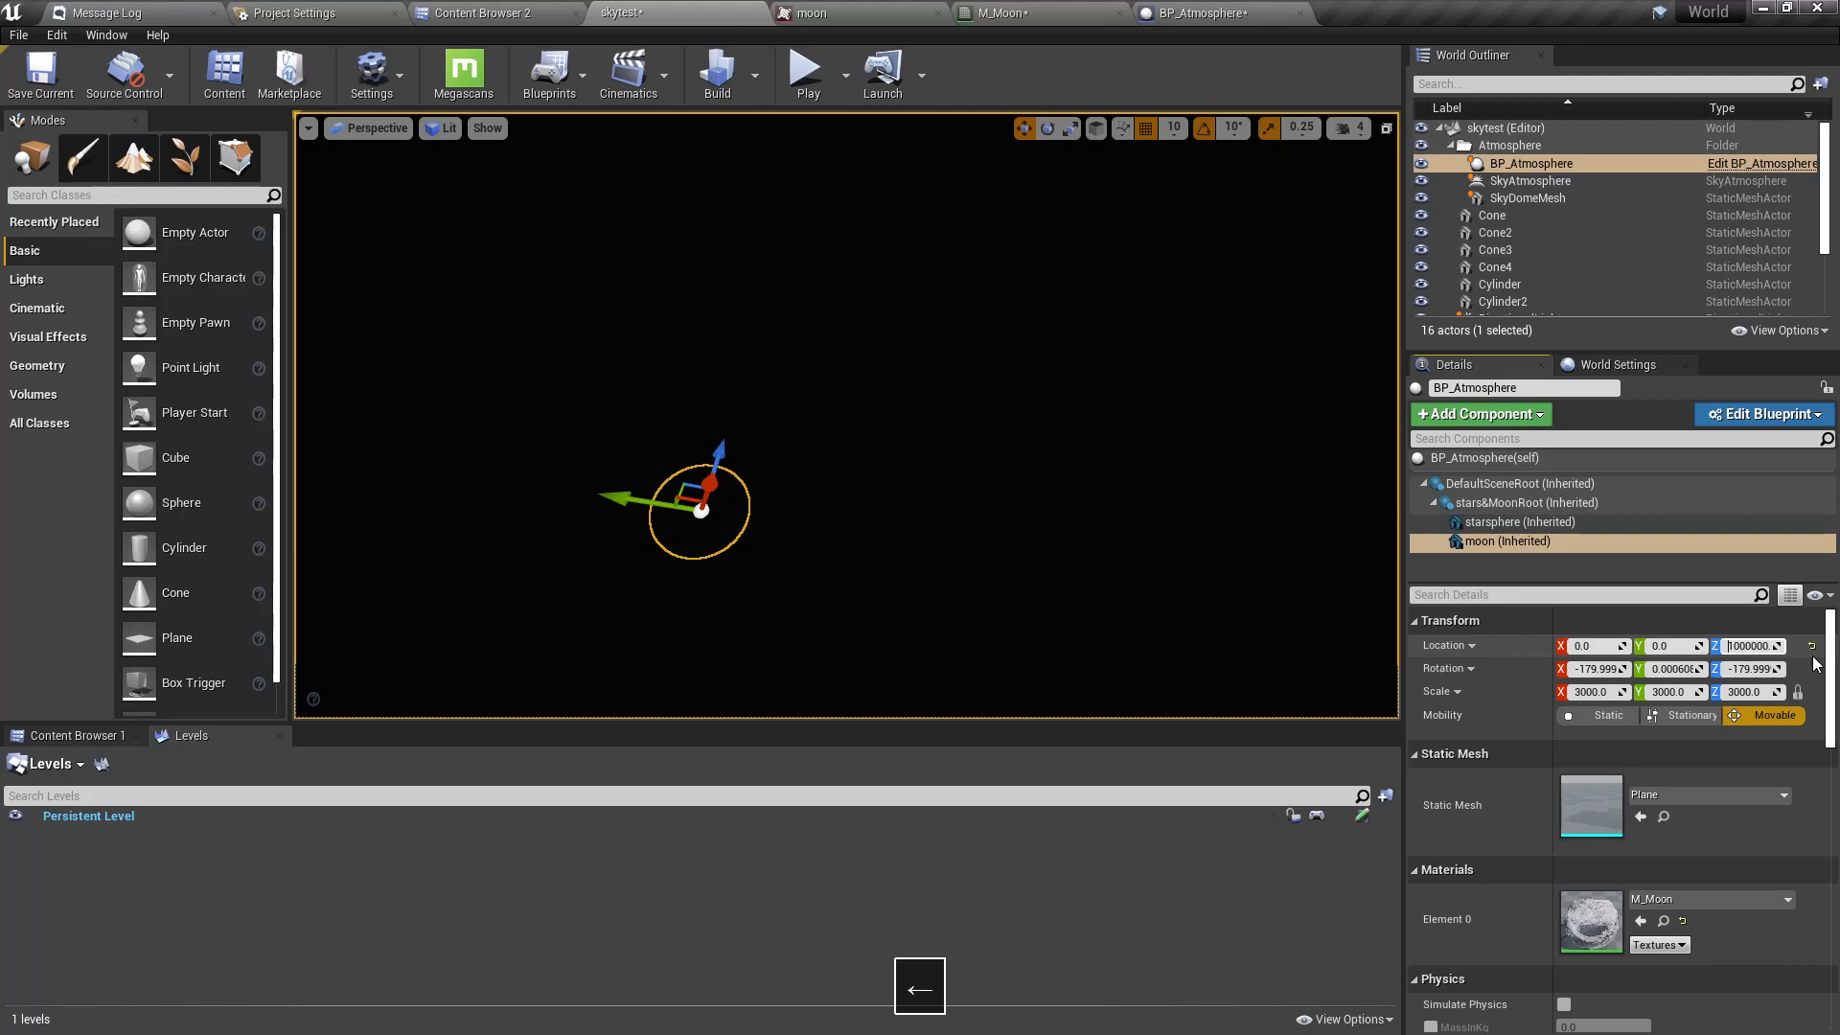
Bring the moon closer by setting its Z location to 500000.
key(Delete)
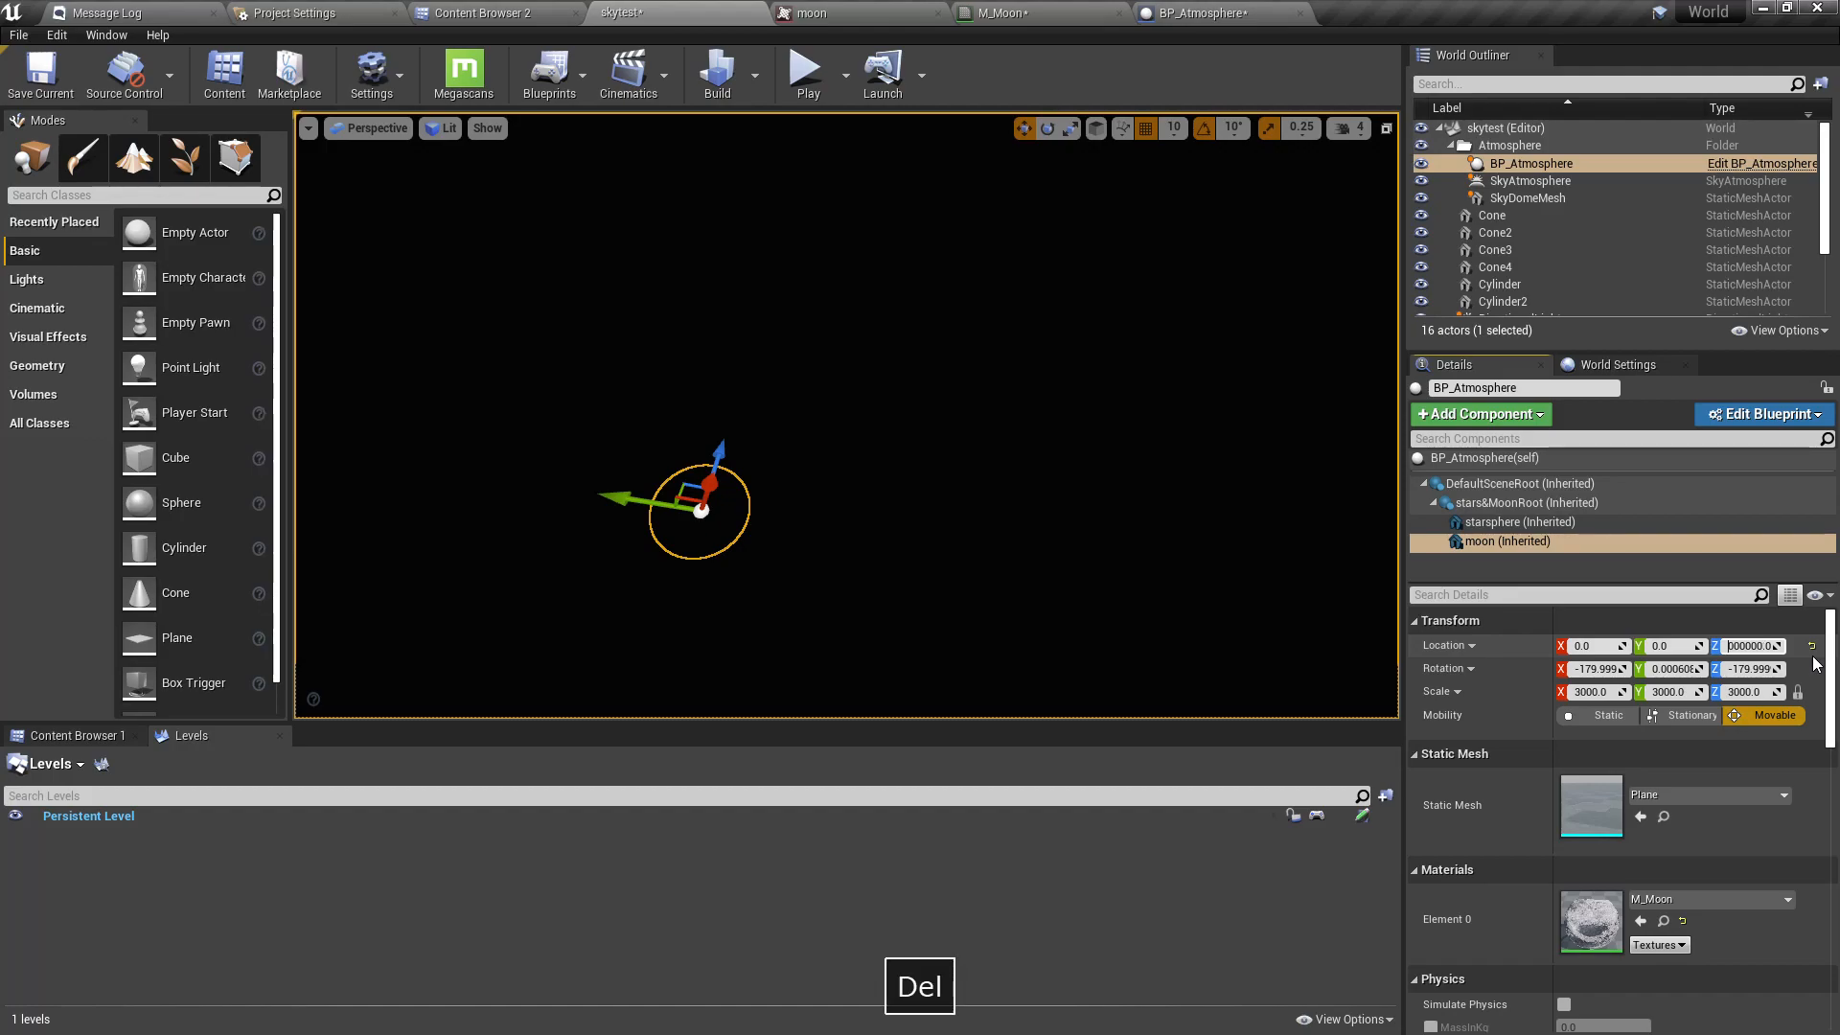
key(Delete)
text(5)
key(Return)
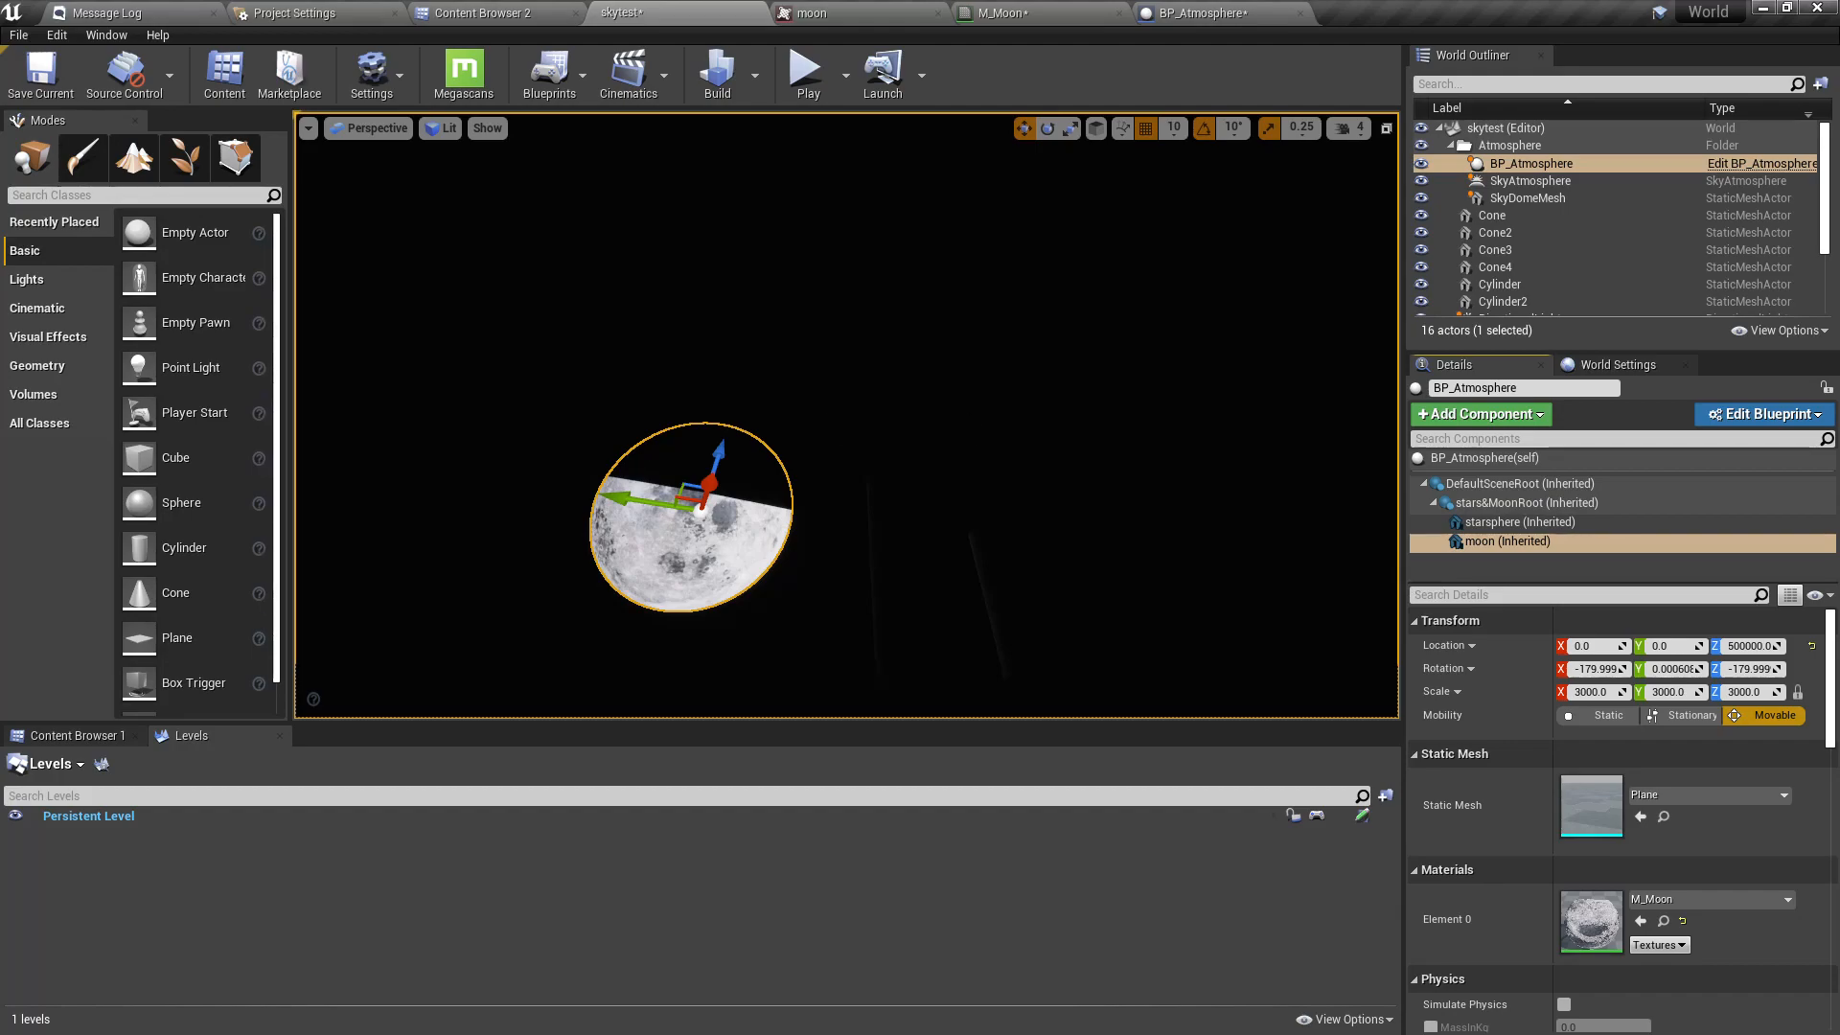
Reselect the moon component of BP_Atmosphere and set its scale to 1000 on all axes.
click(1531, 162)
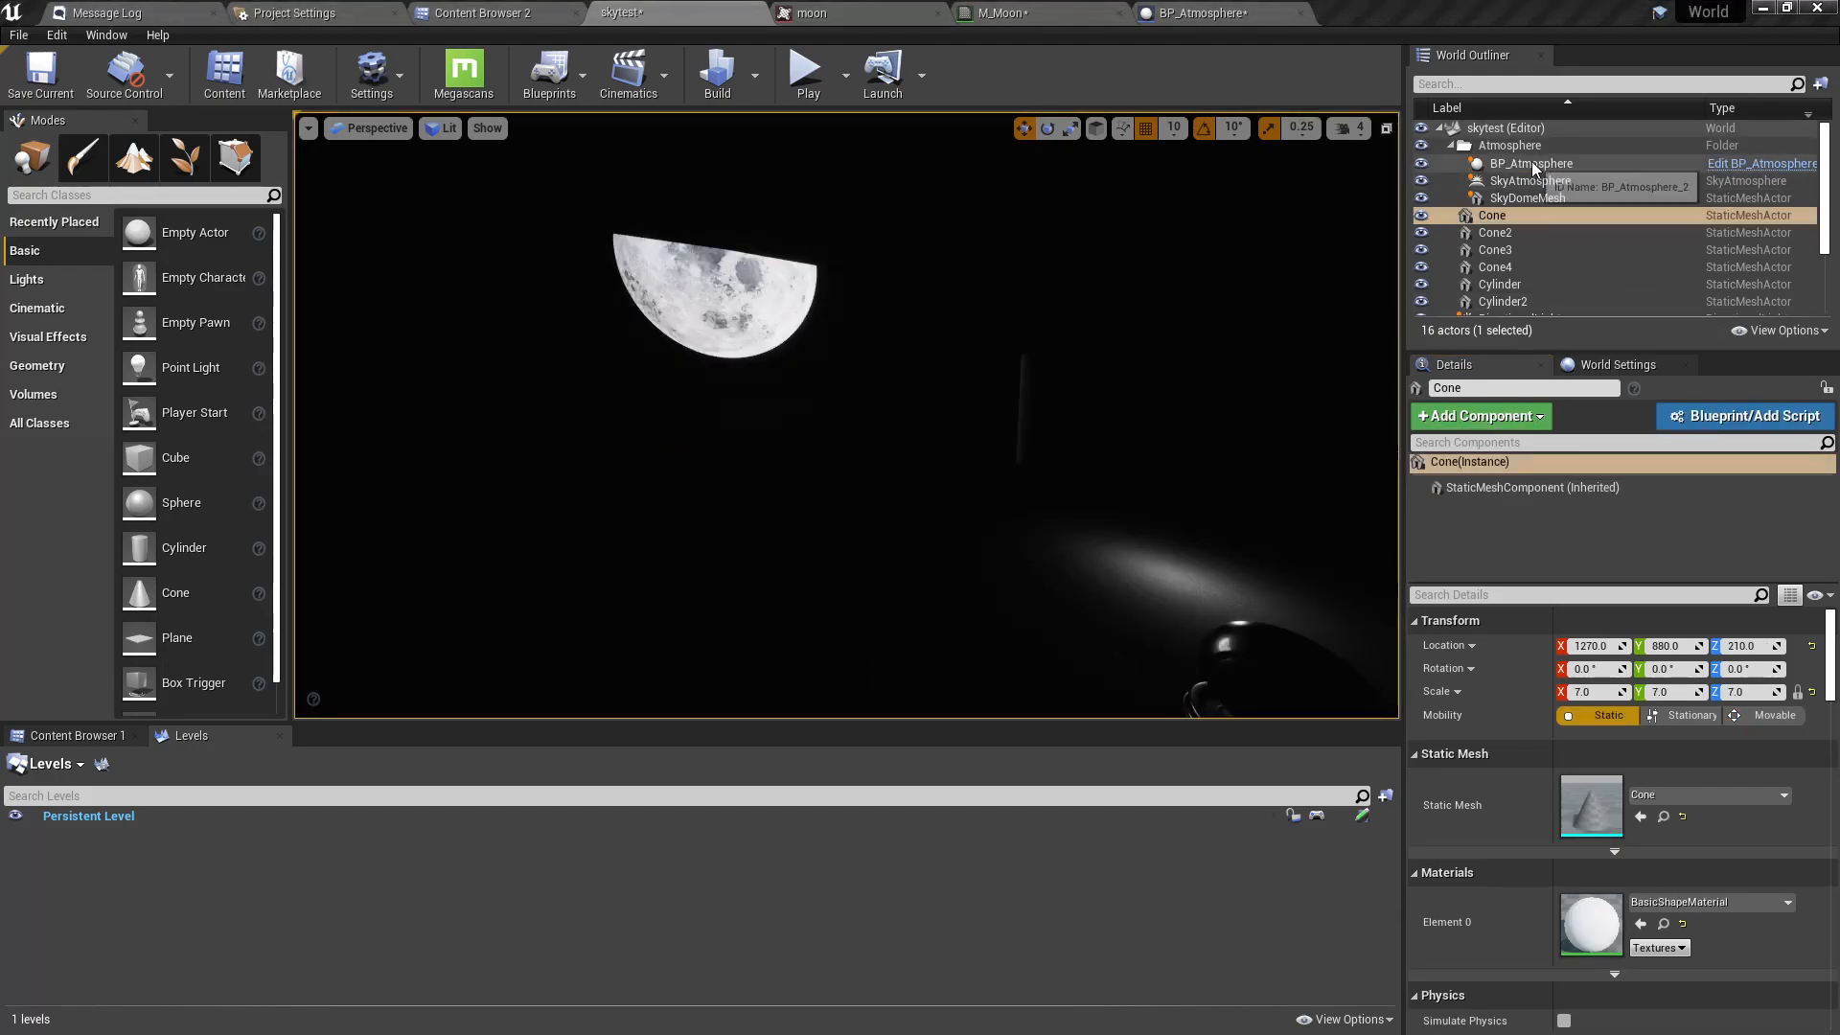
click(1506, 540)
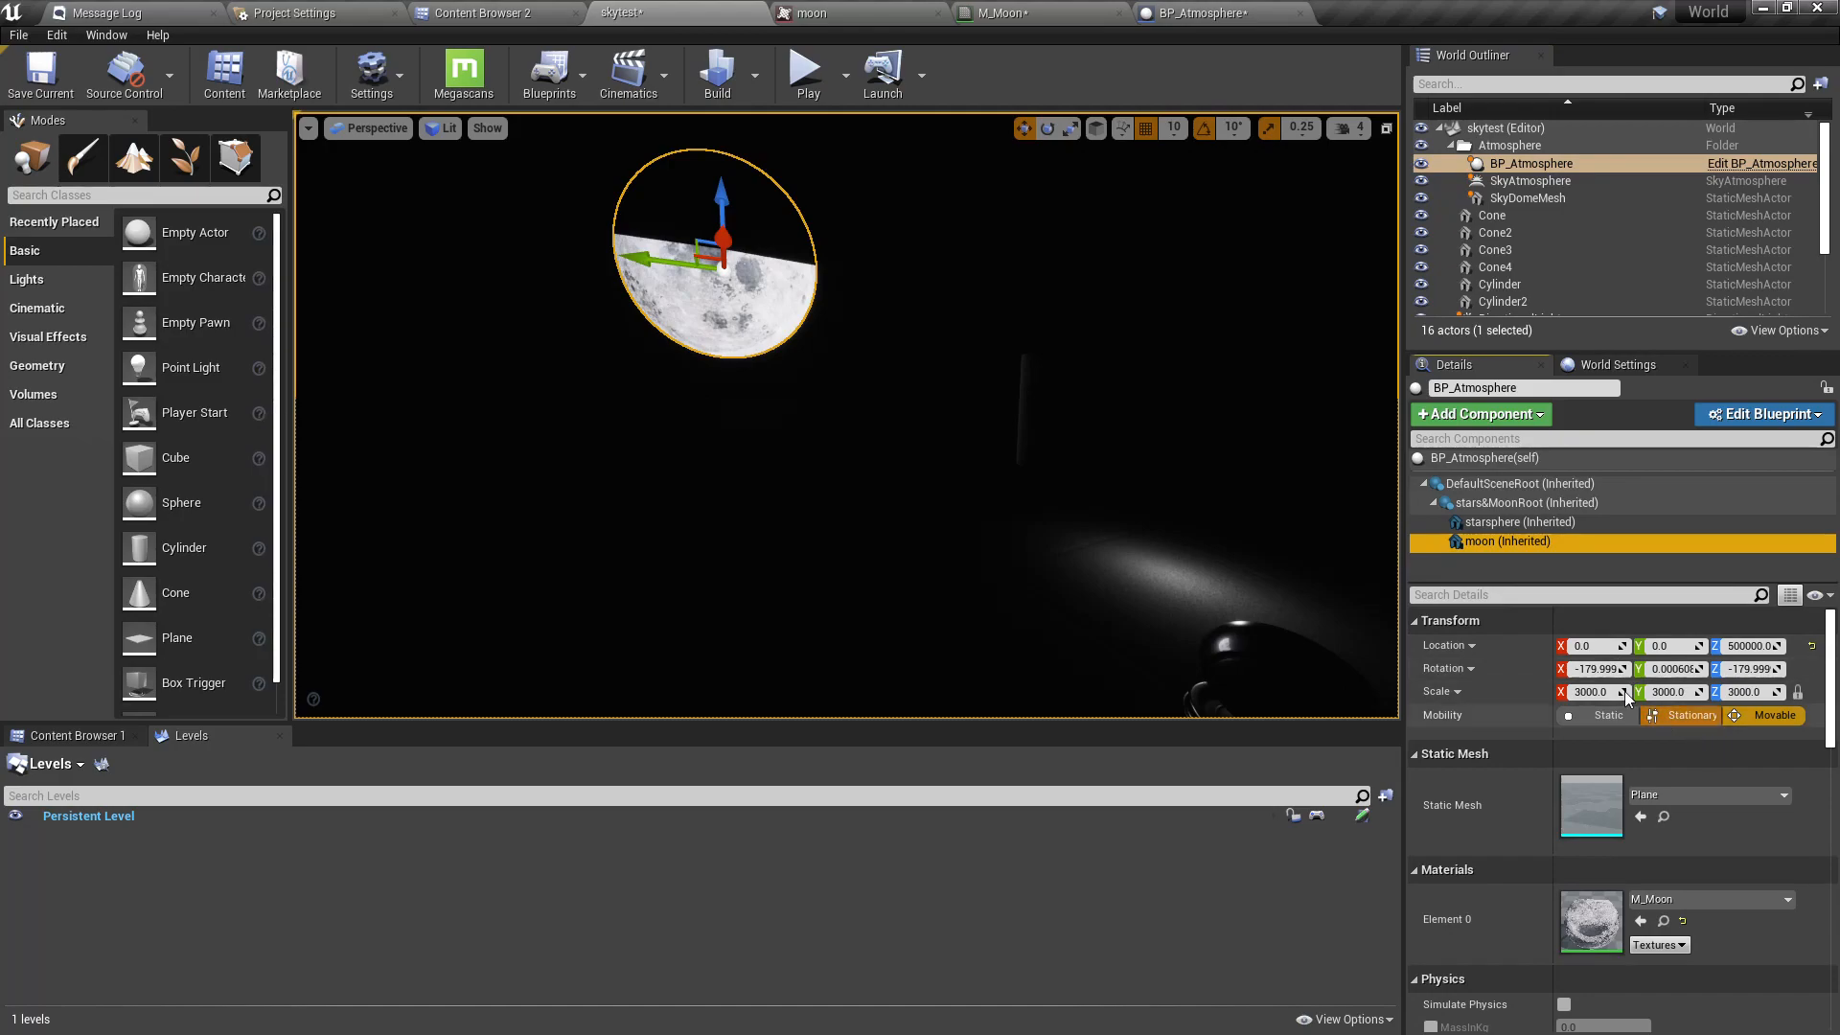
click(1590, 692)
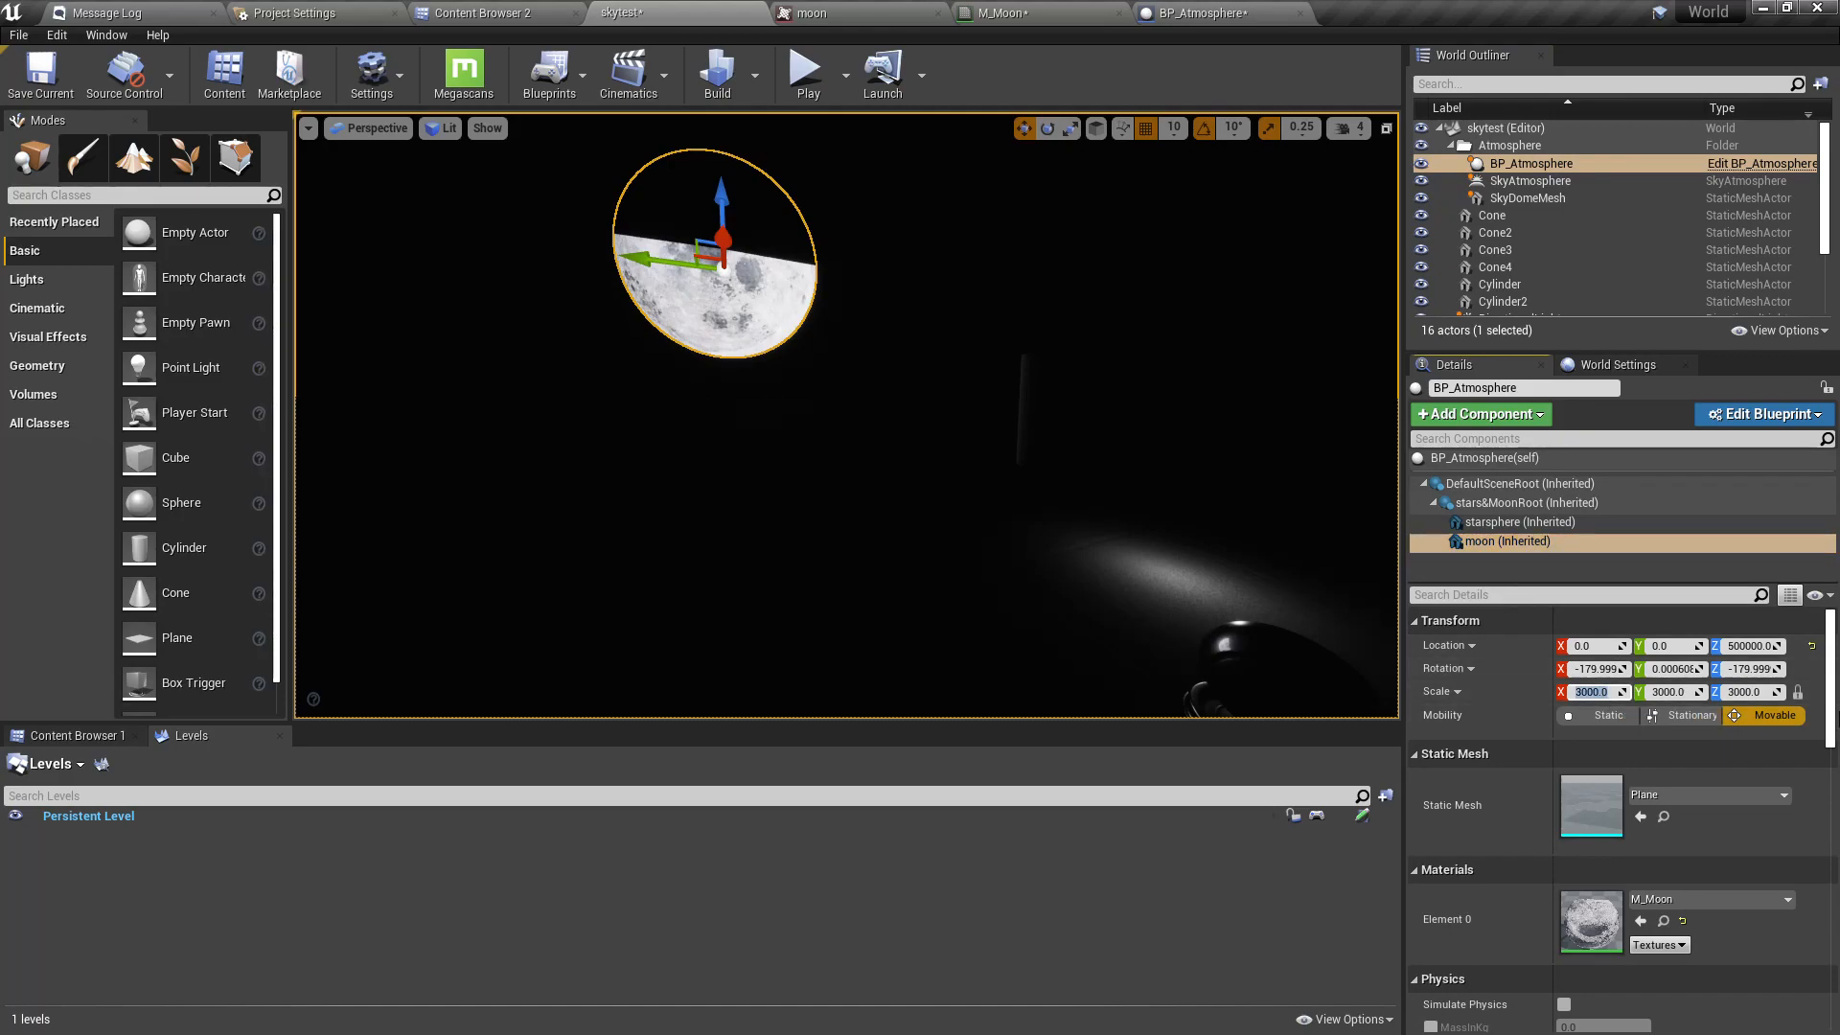
text(1)
key(Return)
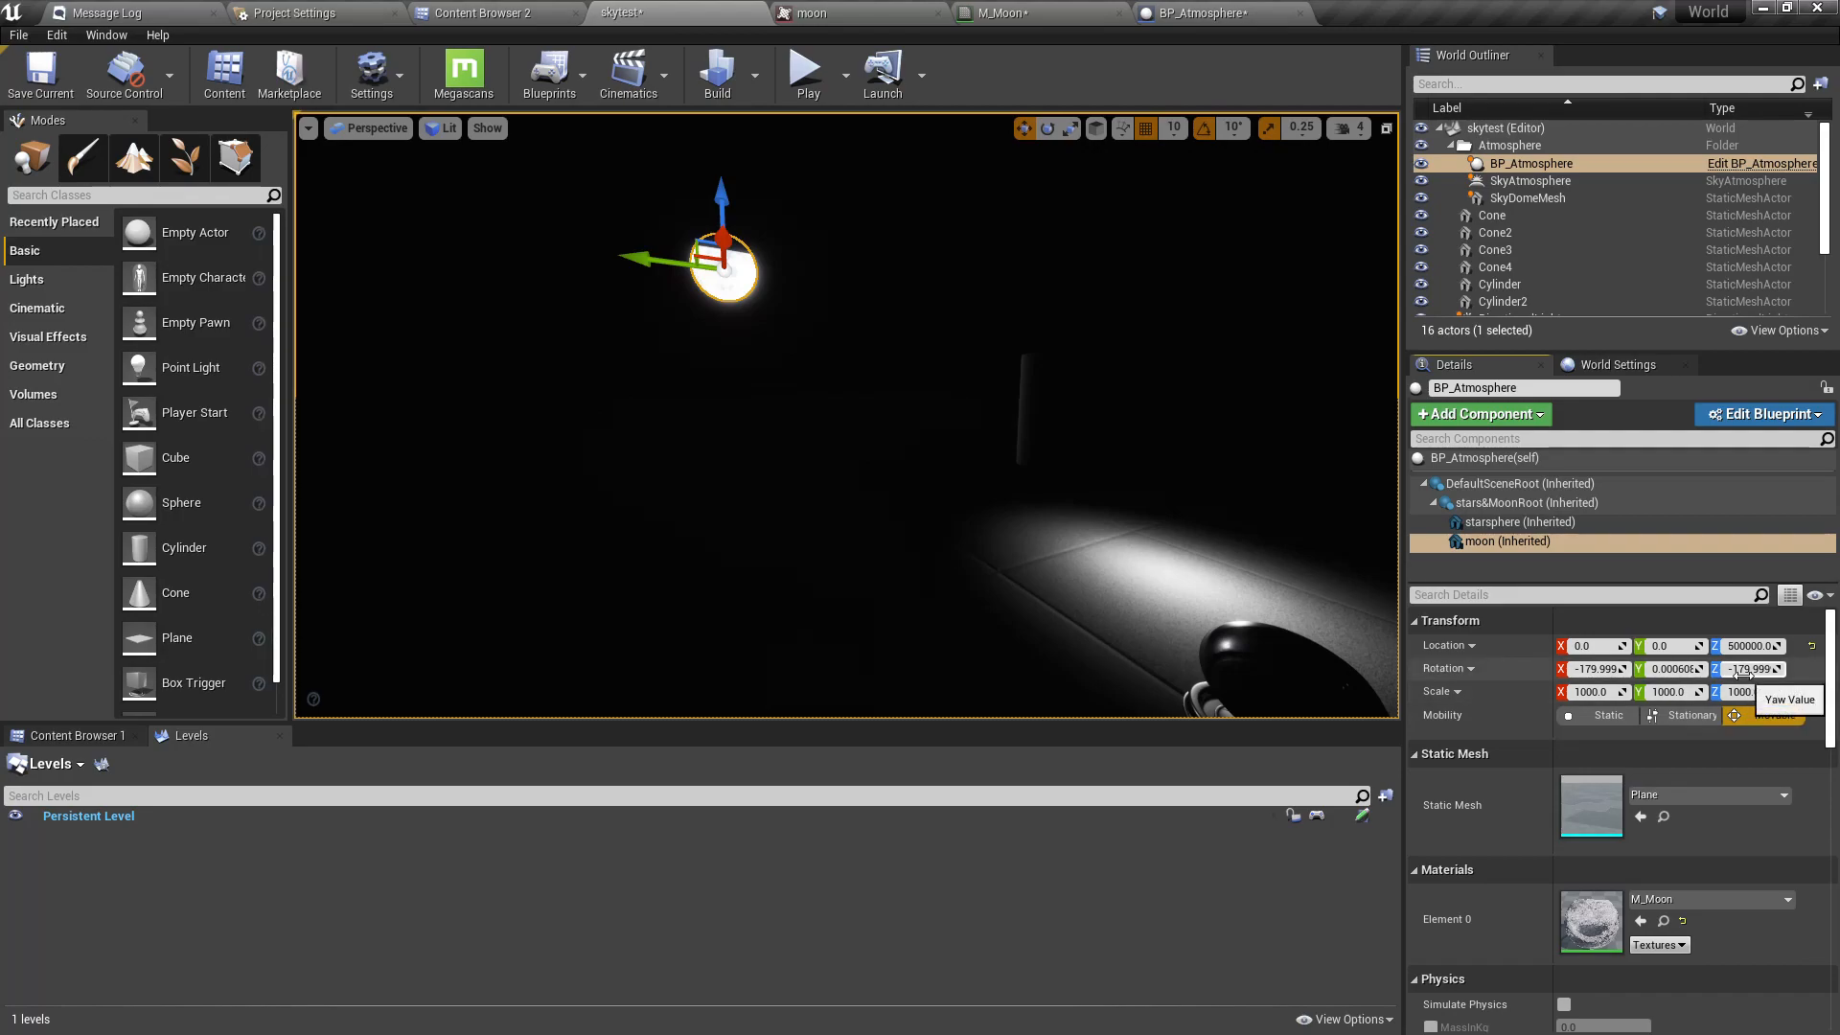
Set the moon component's Z location to 400000.
key(Left)
text(4)
key(Return)
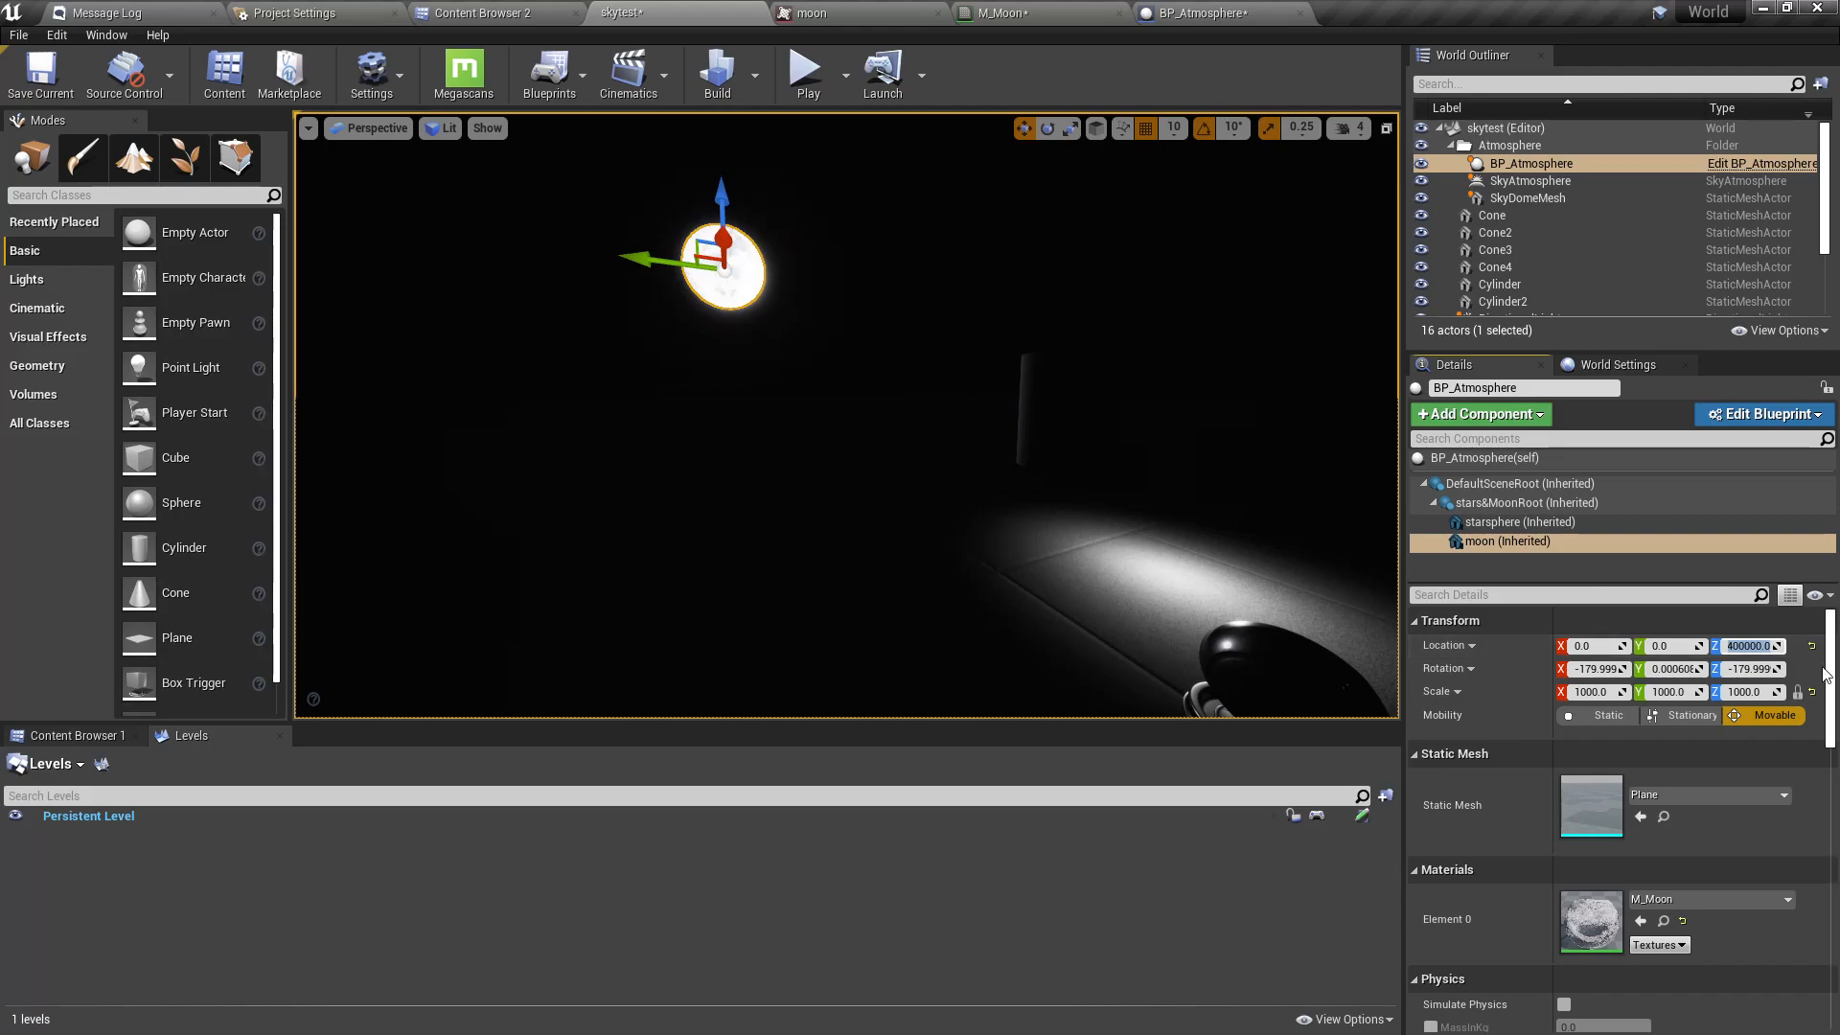
In the BP_Atmosphere blueprint, select the moon component and set its Z location to 400000.
key(ctrl+c)
key(s)
key(d)
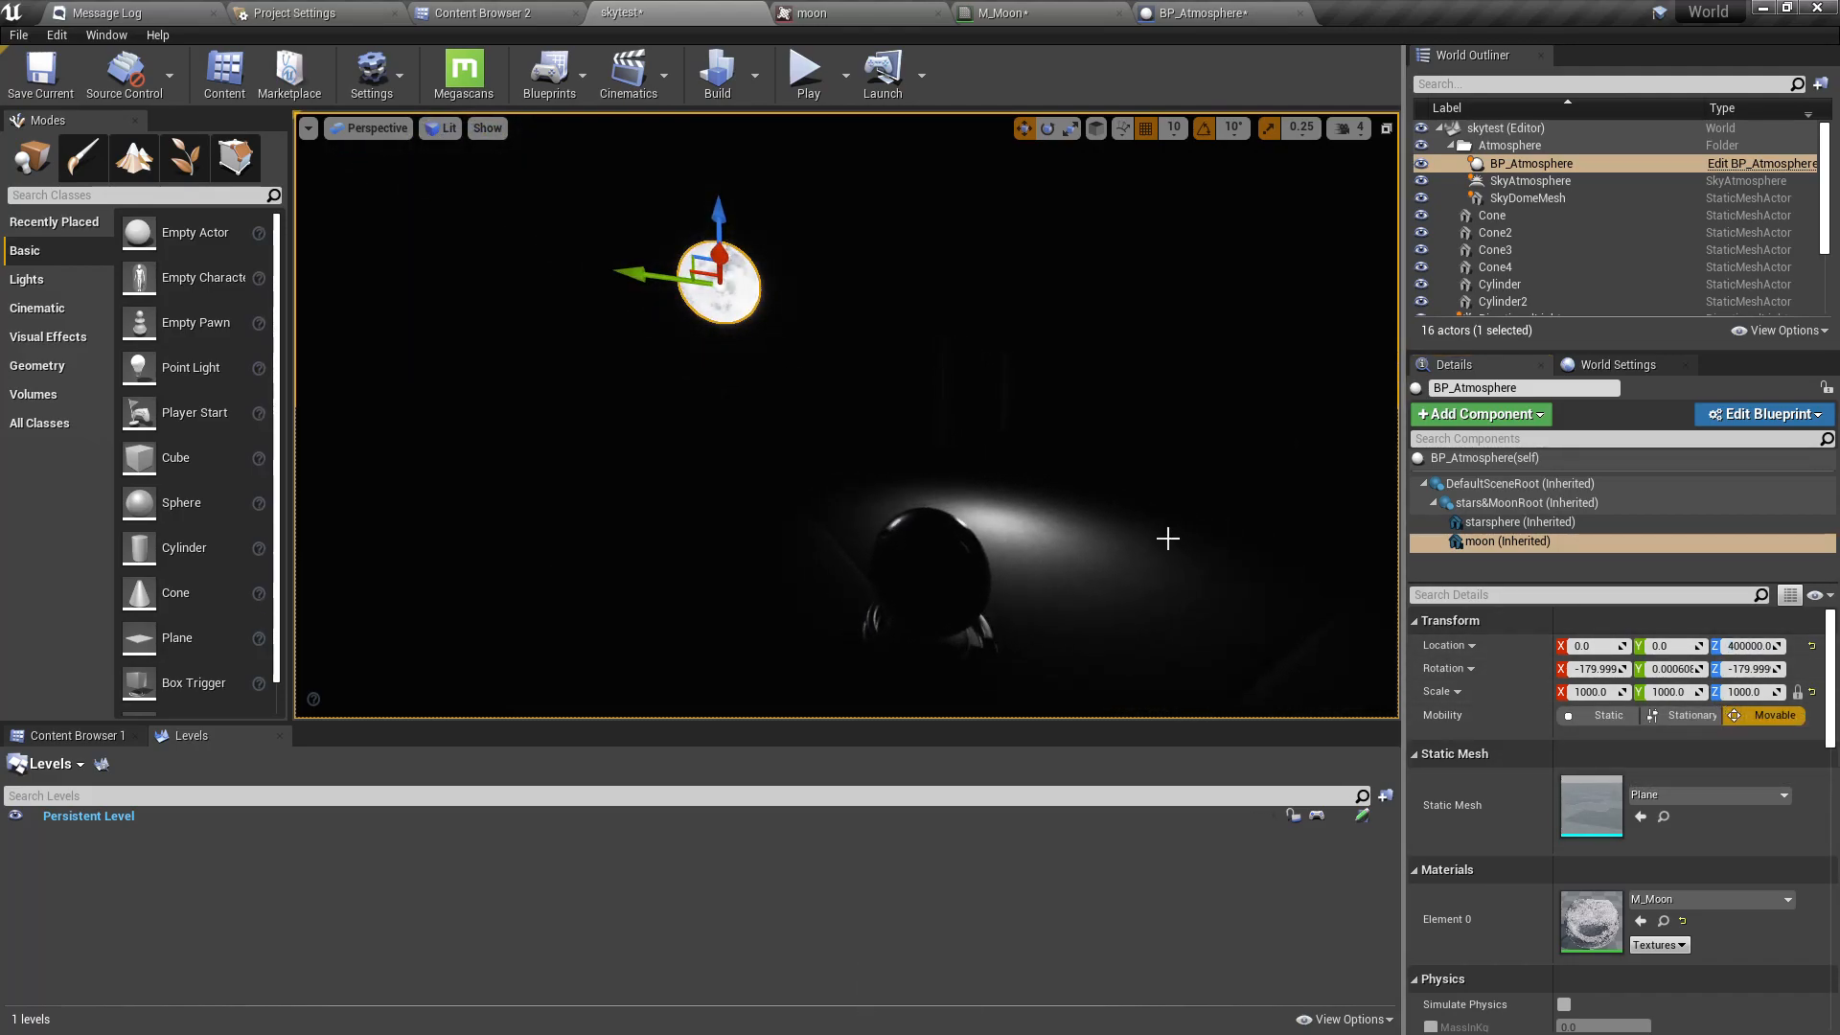
scroll(1170, 539, up, 3)
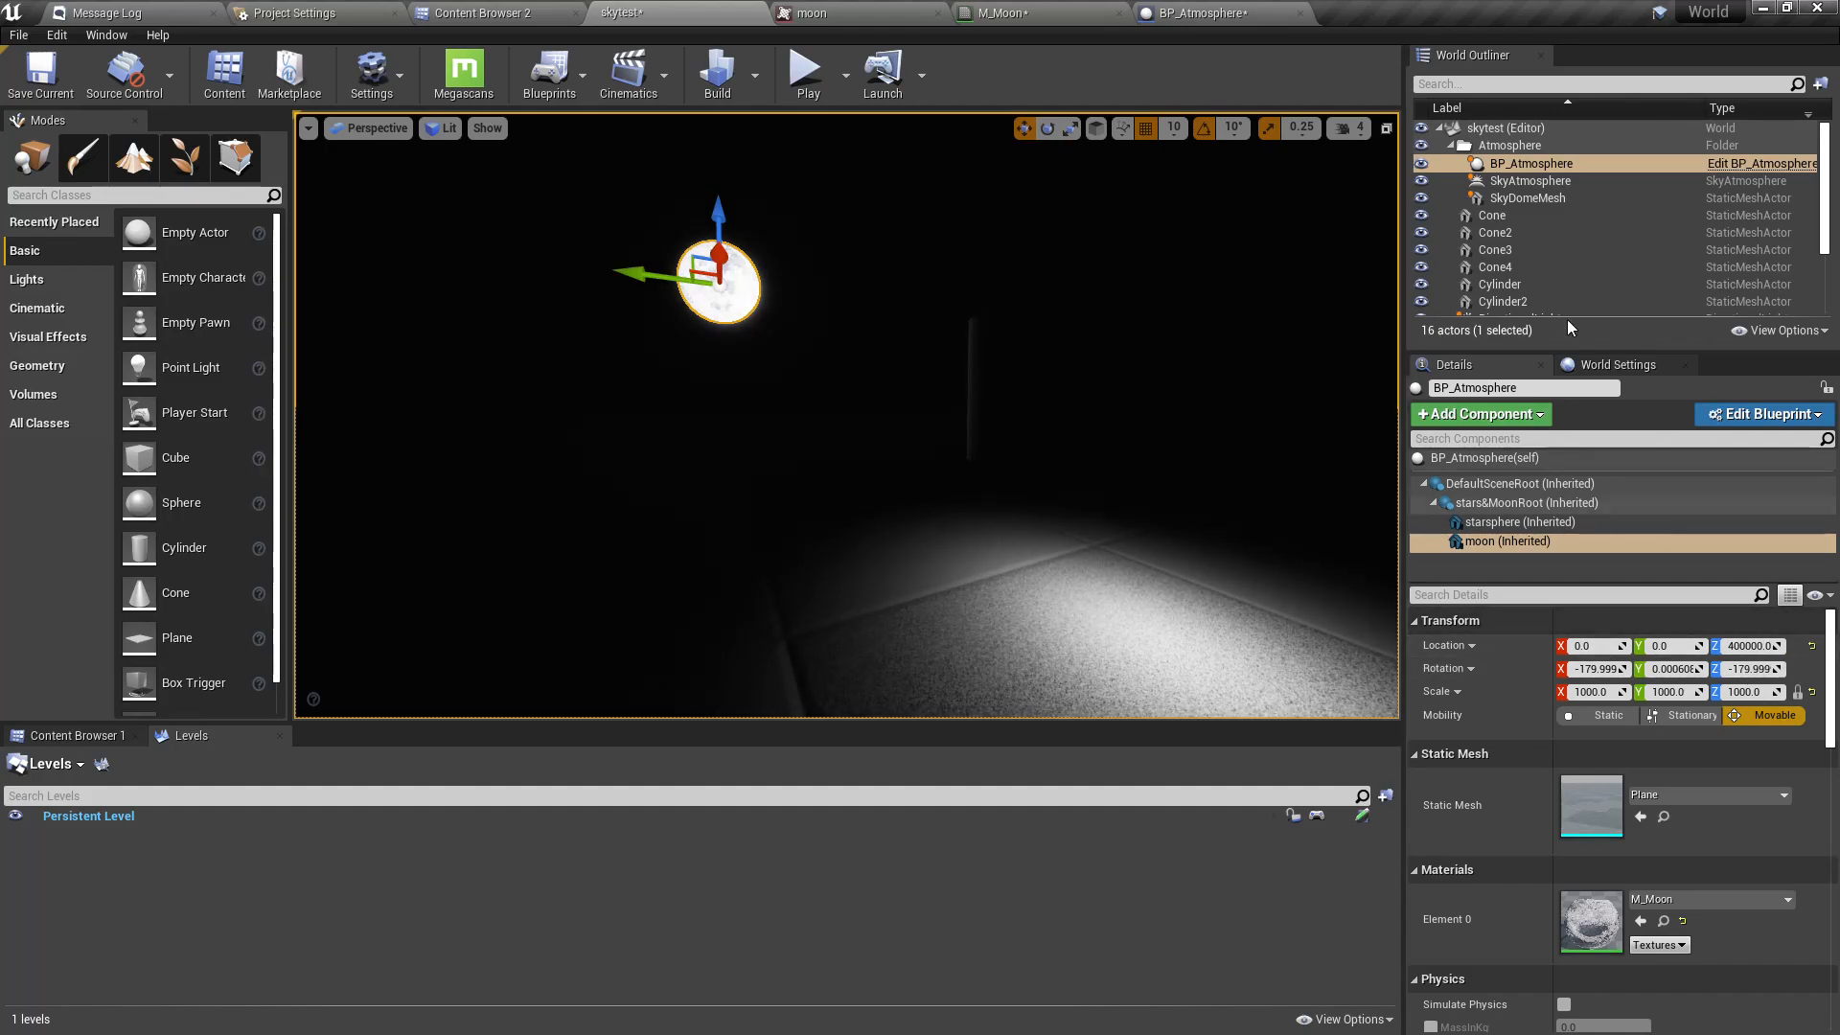
click(1196, 14)
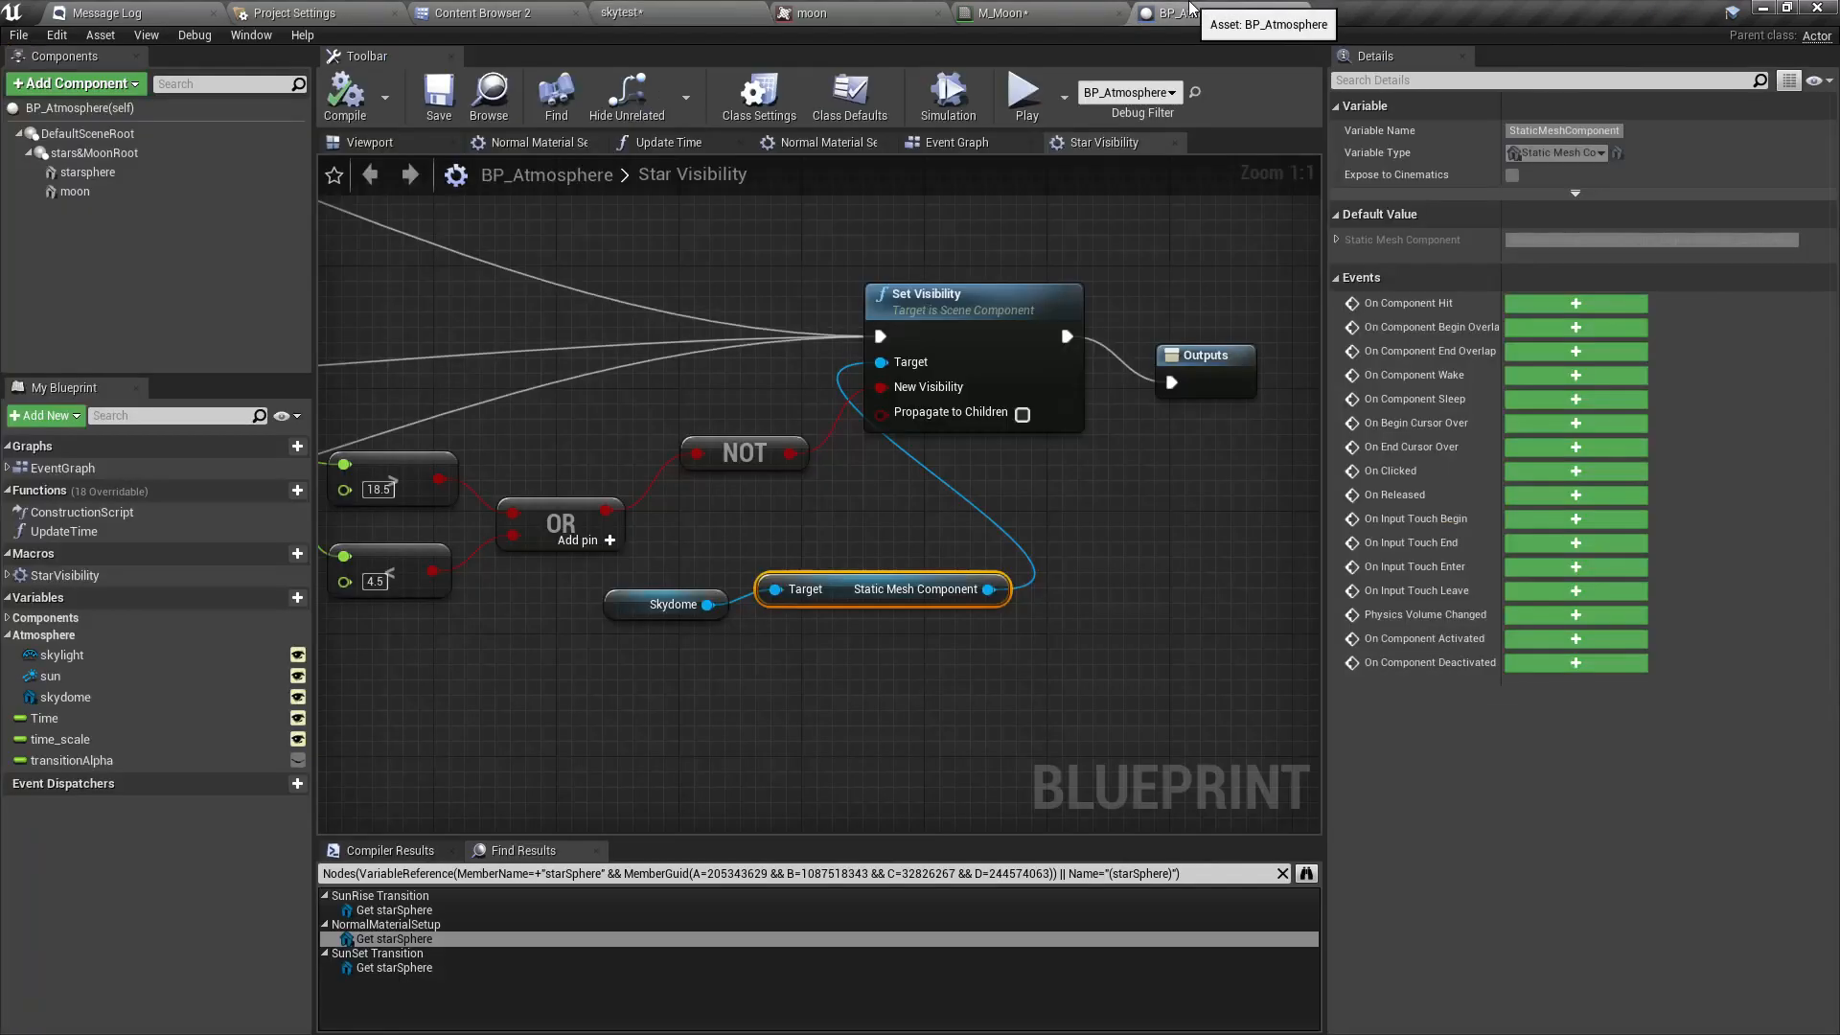
click(135, 195)
click(1746, 260)
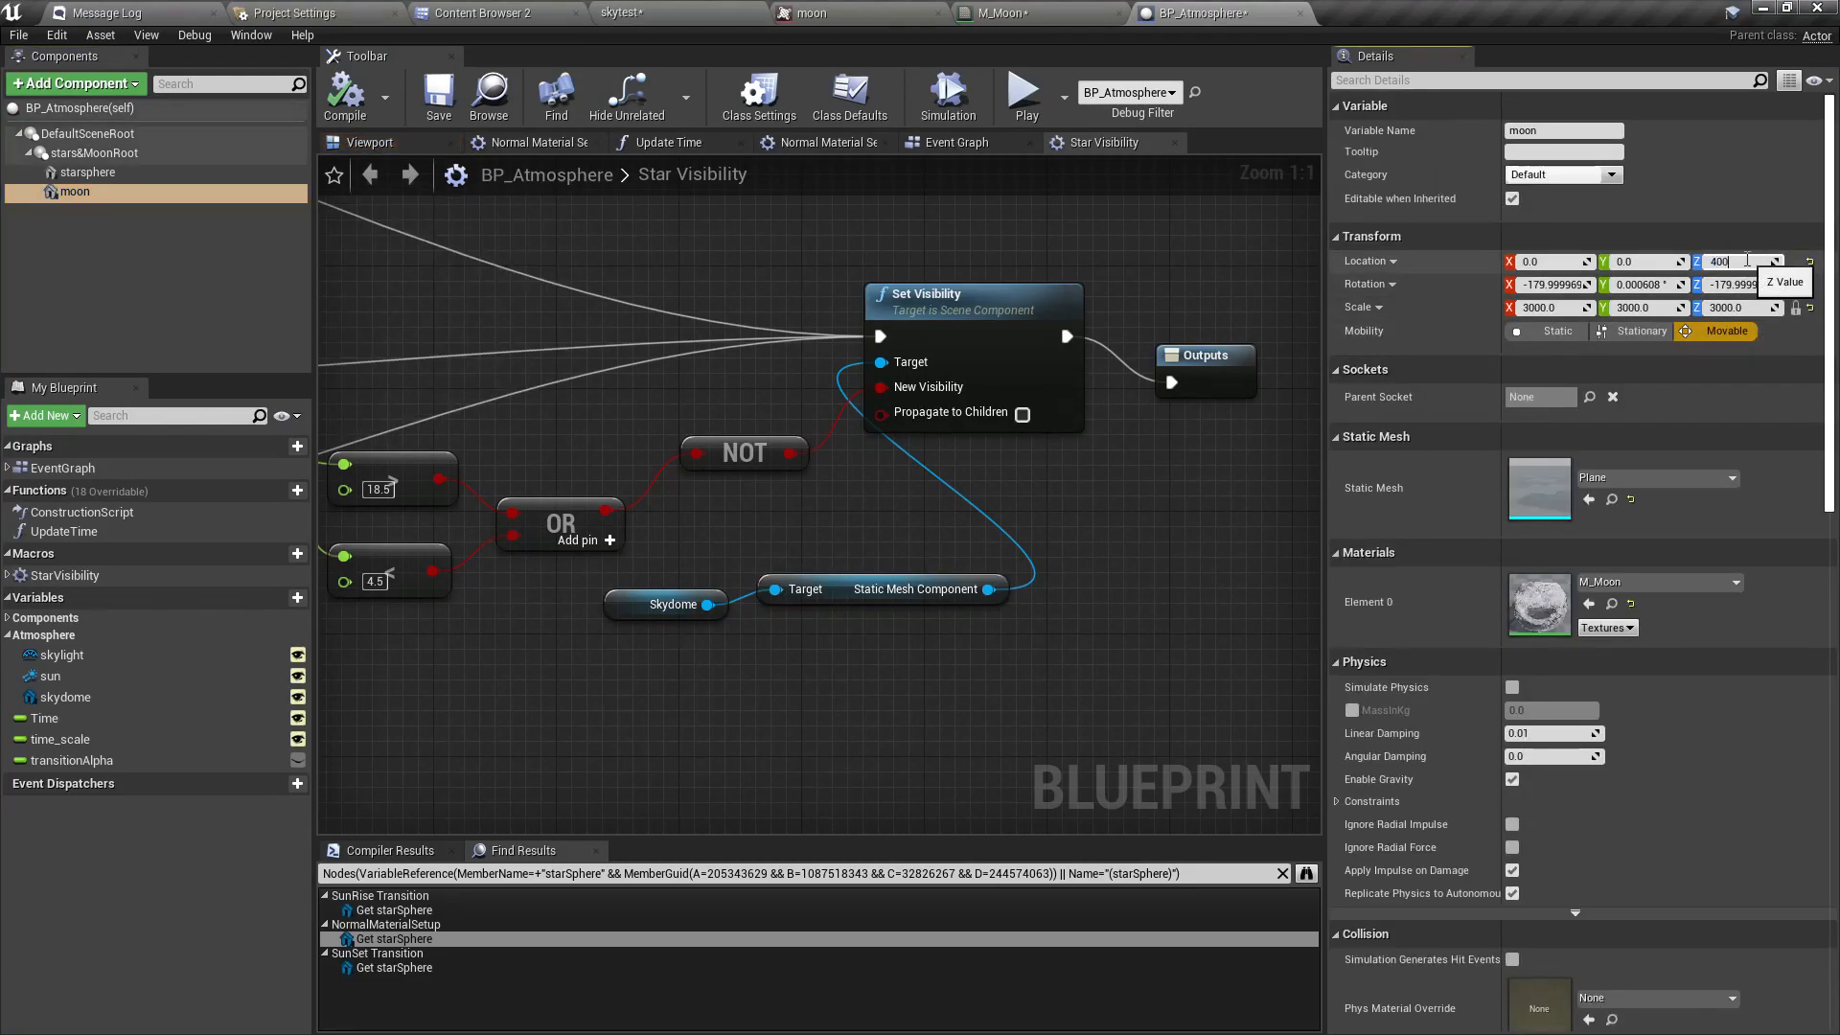
Set the blueprint moon component's scale to 1000 on all axes and compile BP_Atmosphere.
click(1772, 308)
key(Delete)
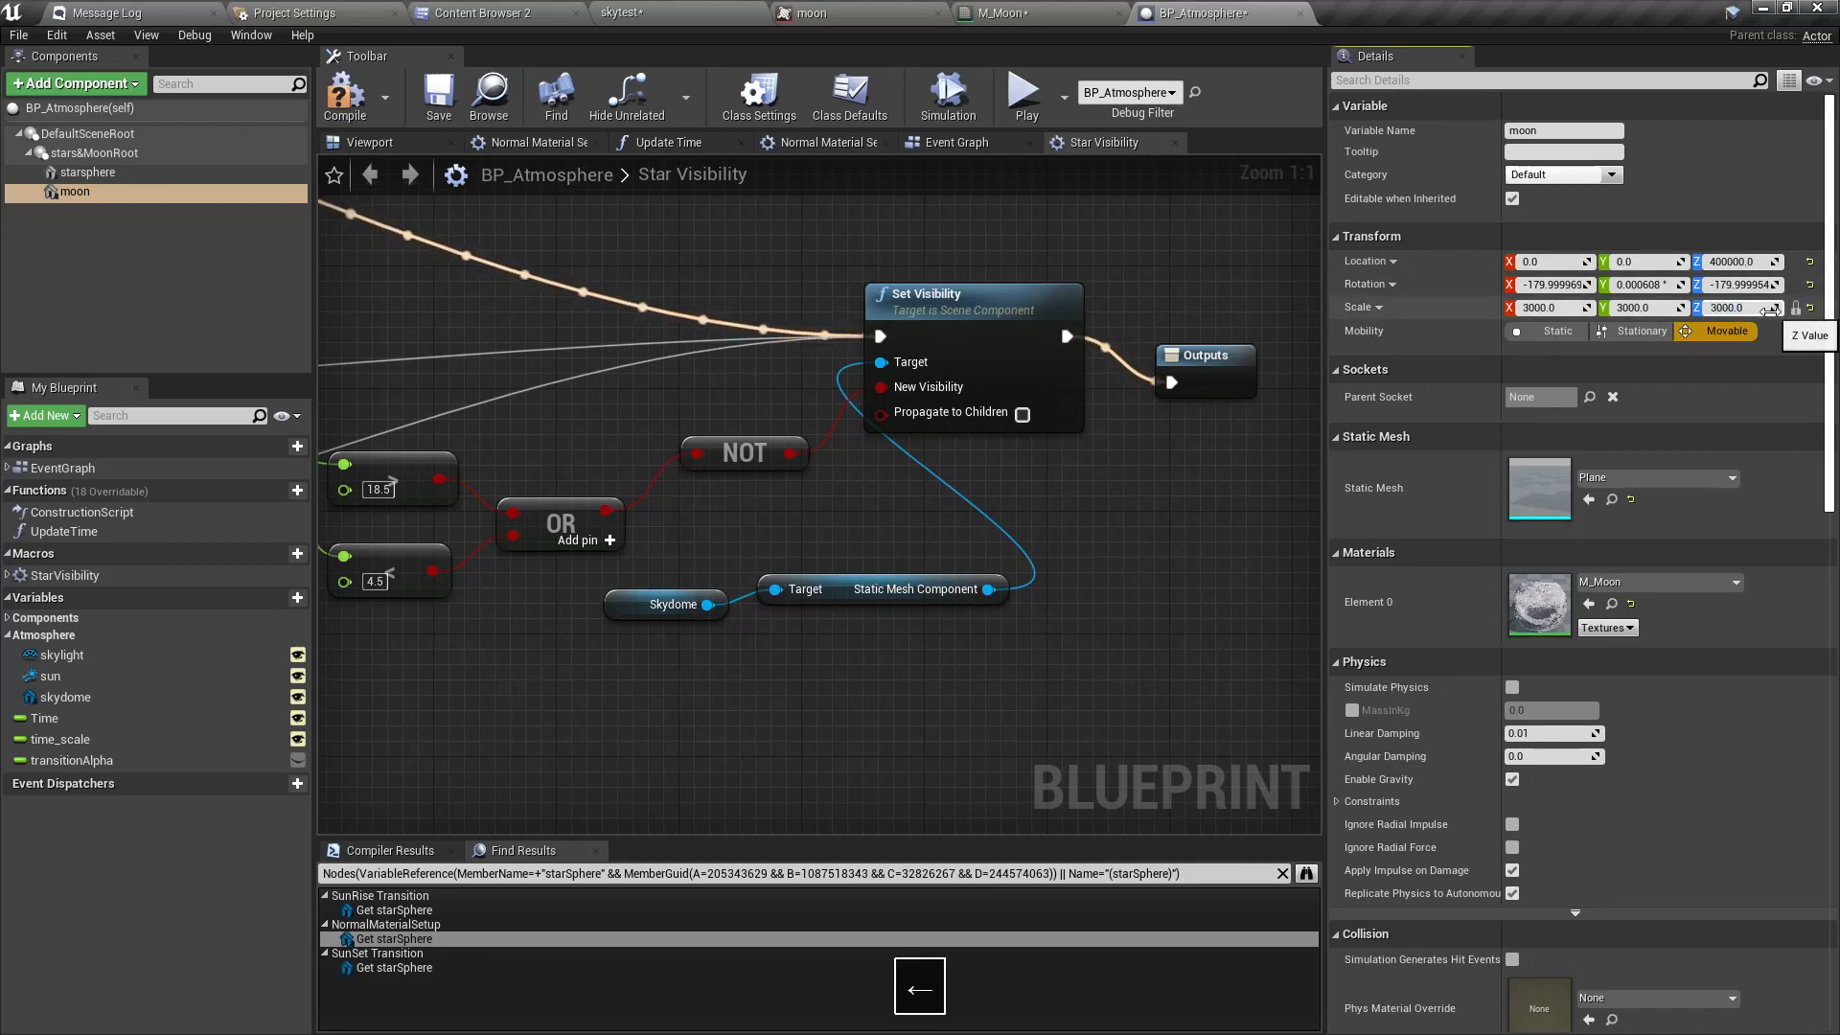
text(1)
key(Return)
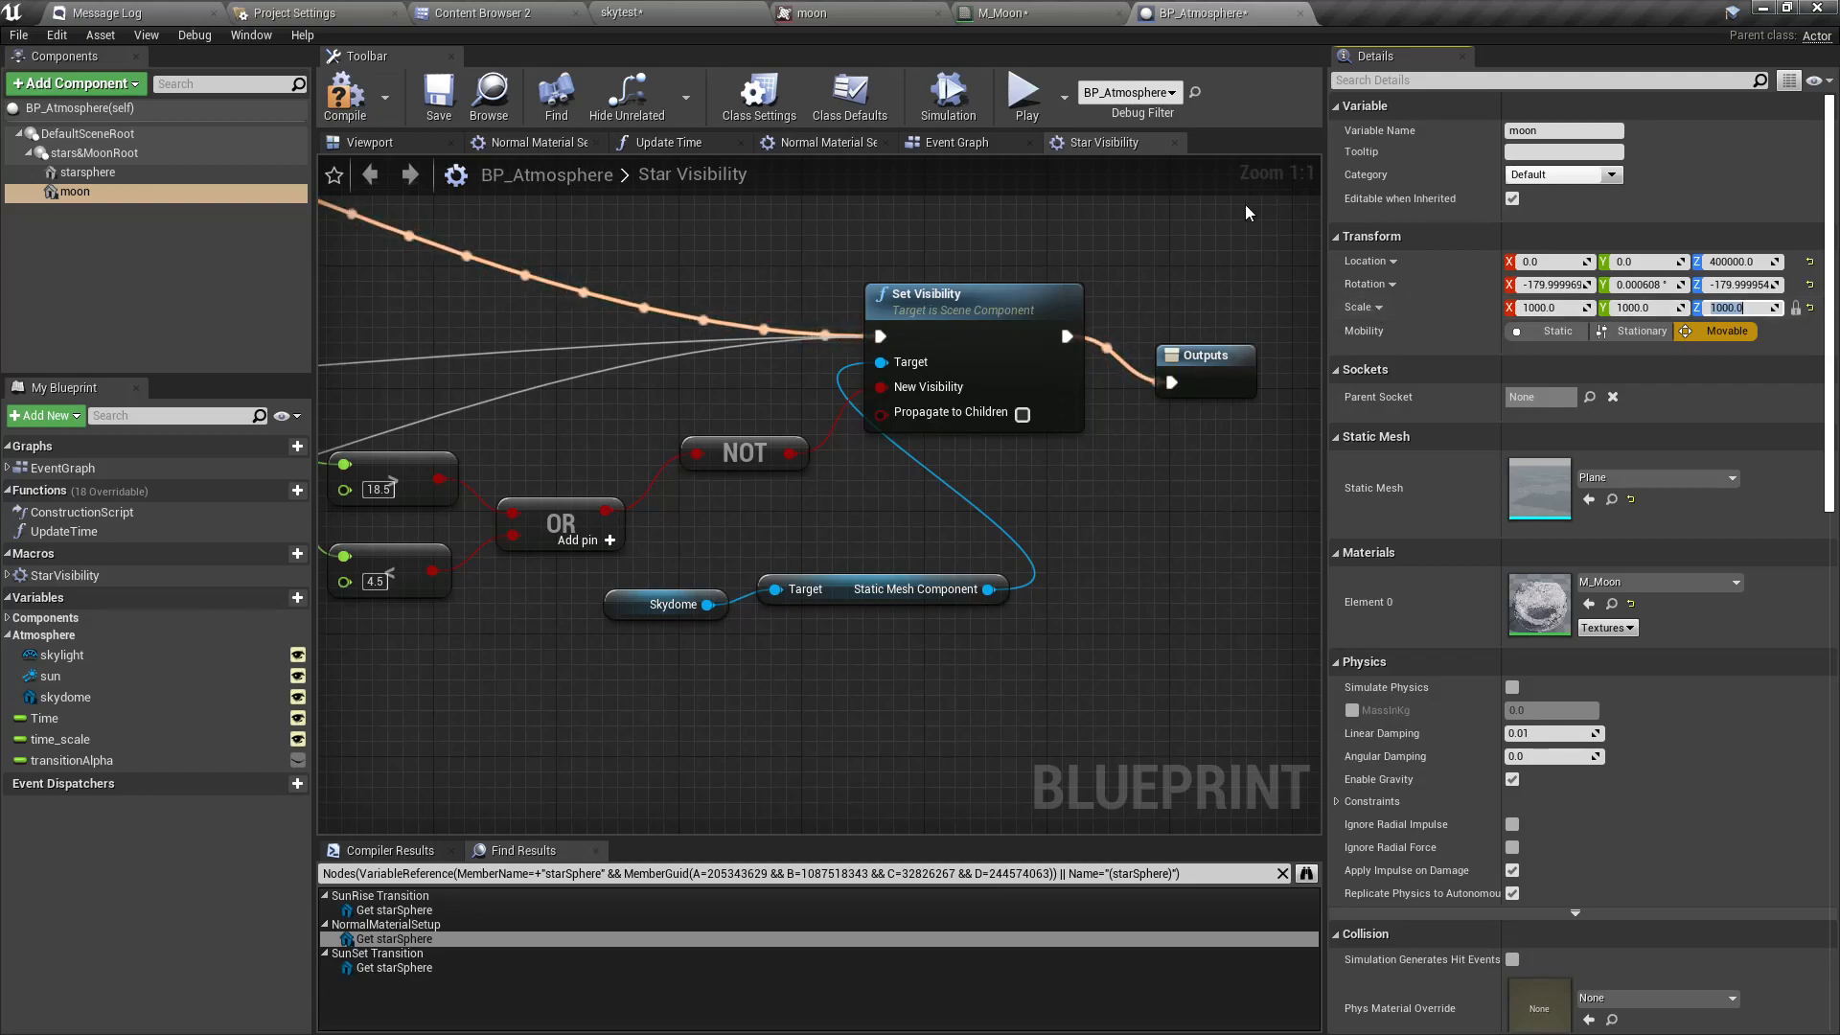
click(351, 103)
Play the skytest level in full screen and examine the moon's size and brightness through the day and night cycle.
click(625, 12)
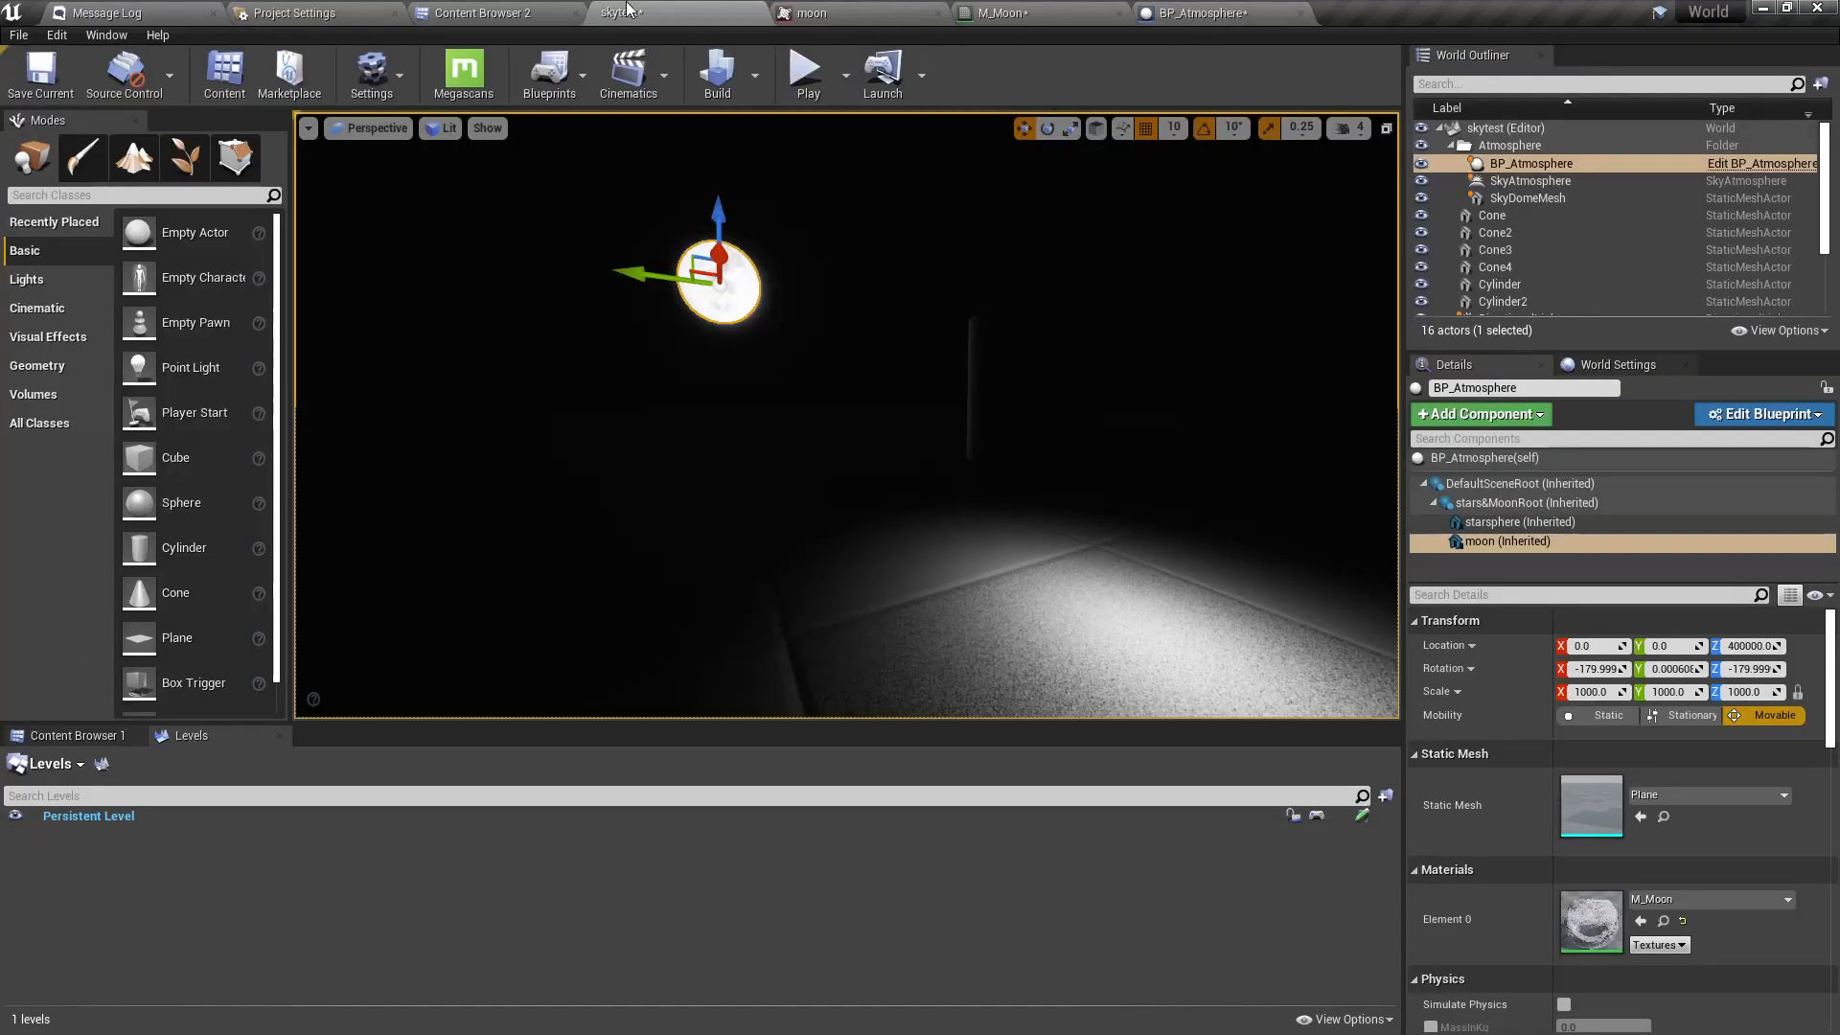
right_drag(930, 471, 1016, 474)
key(F11)
key(alt+p)
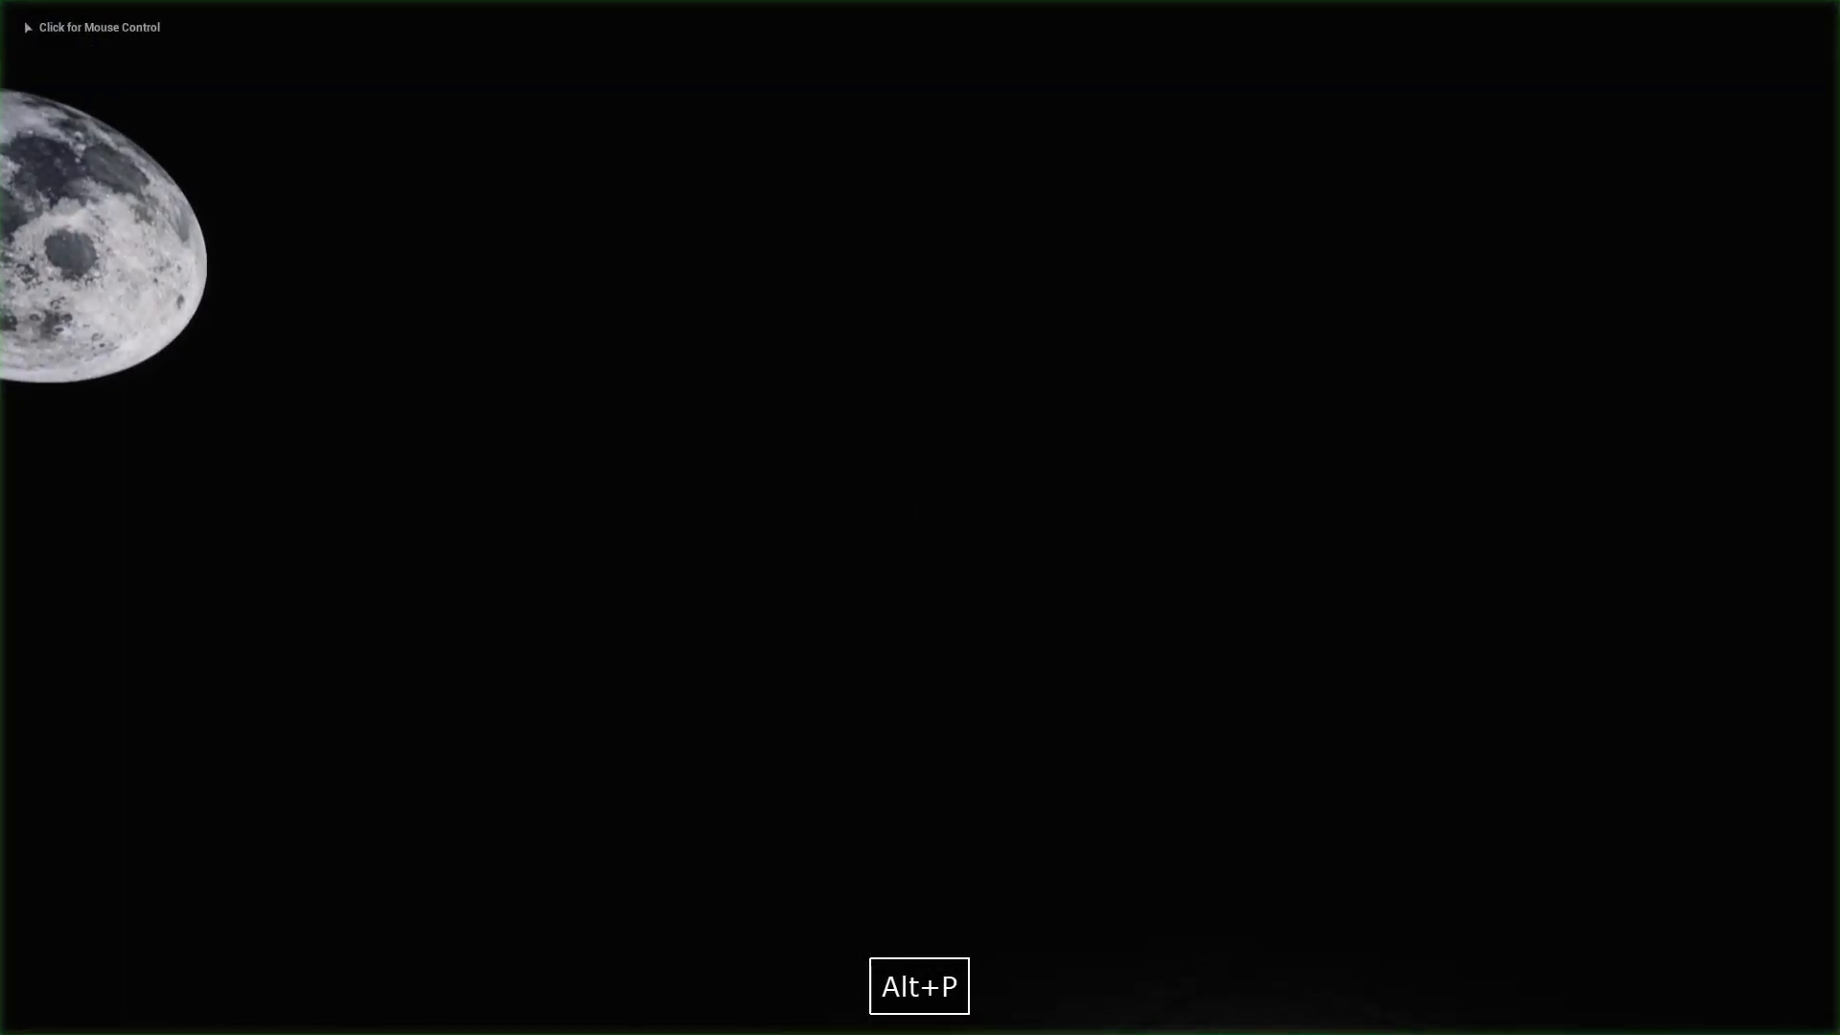
click(931, 471)
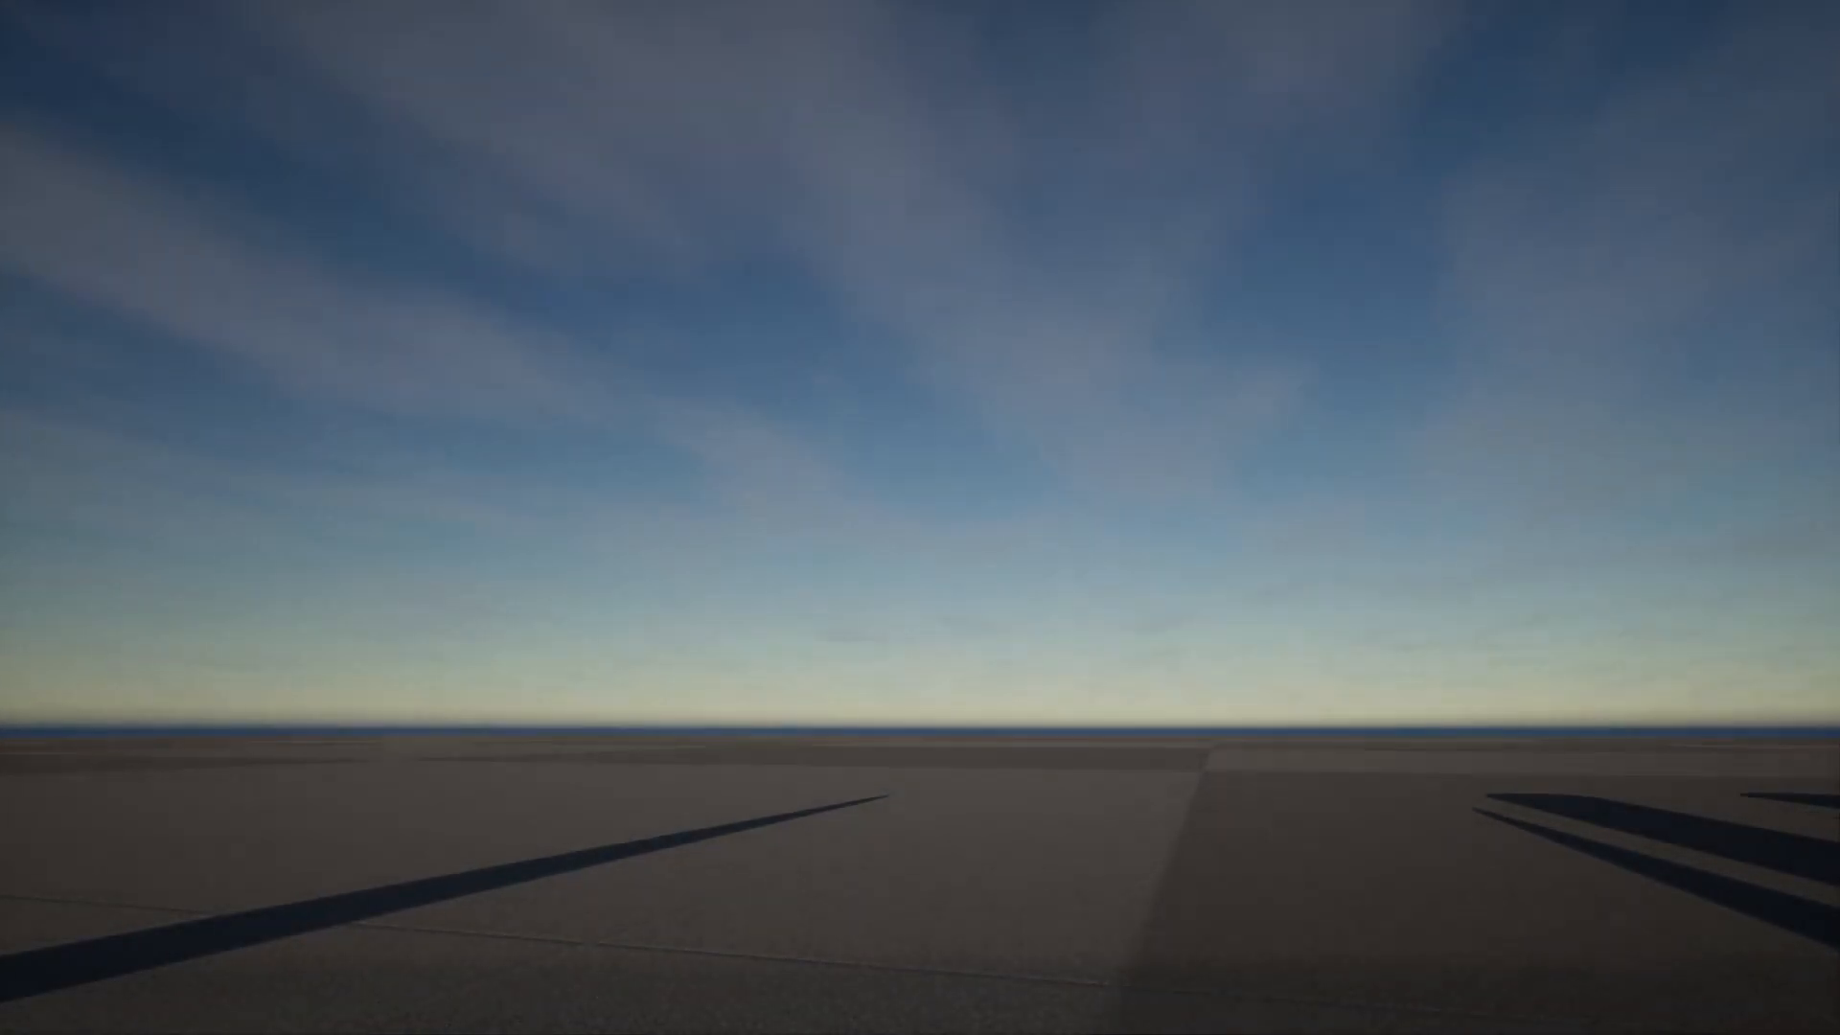
key(Escape)
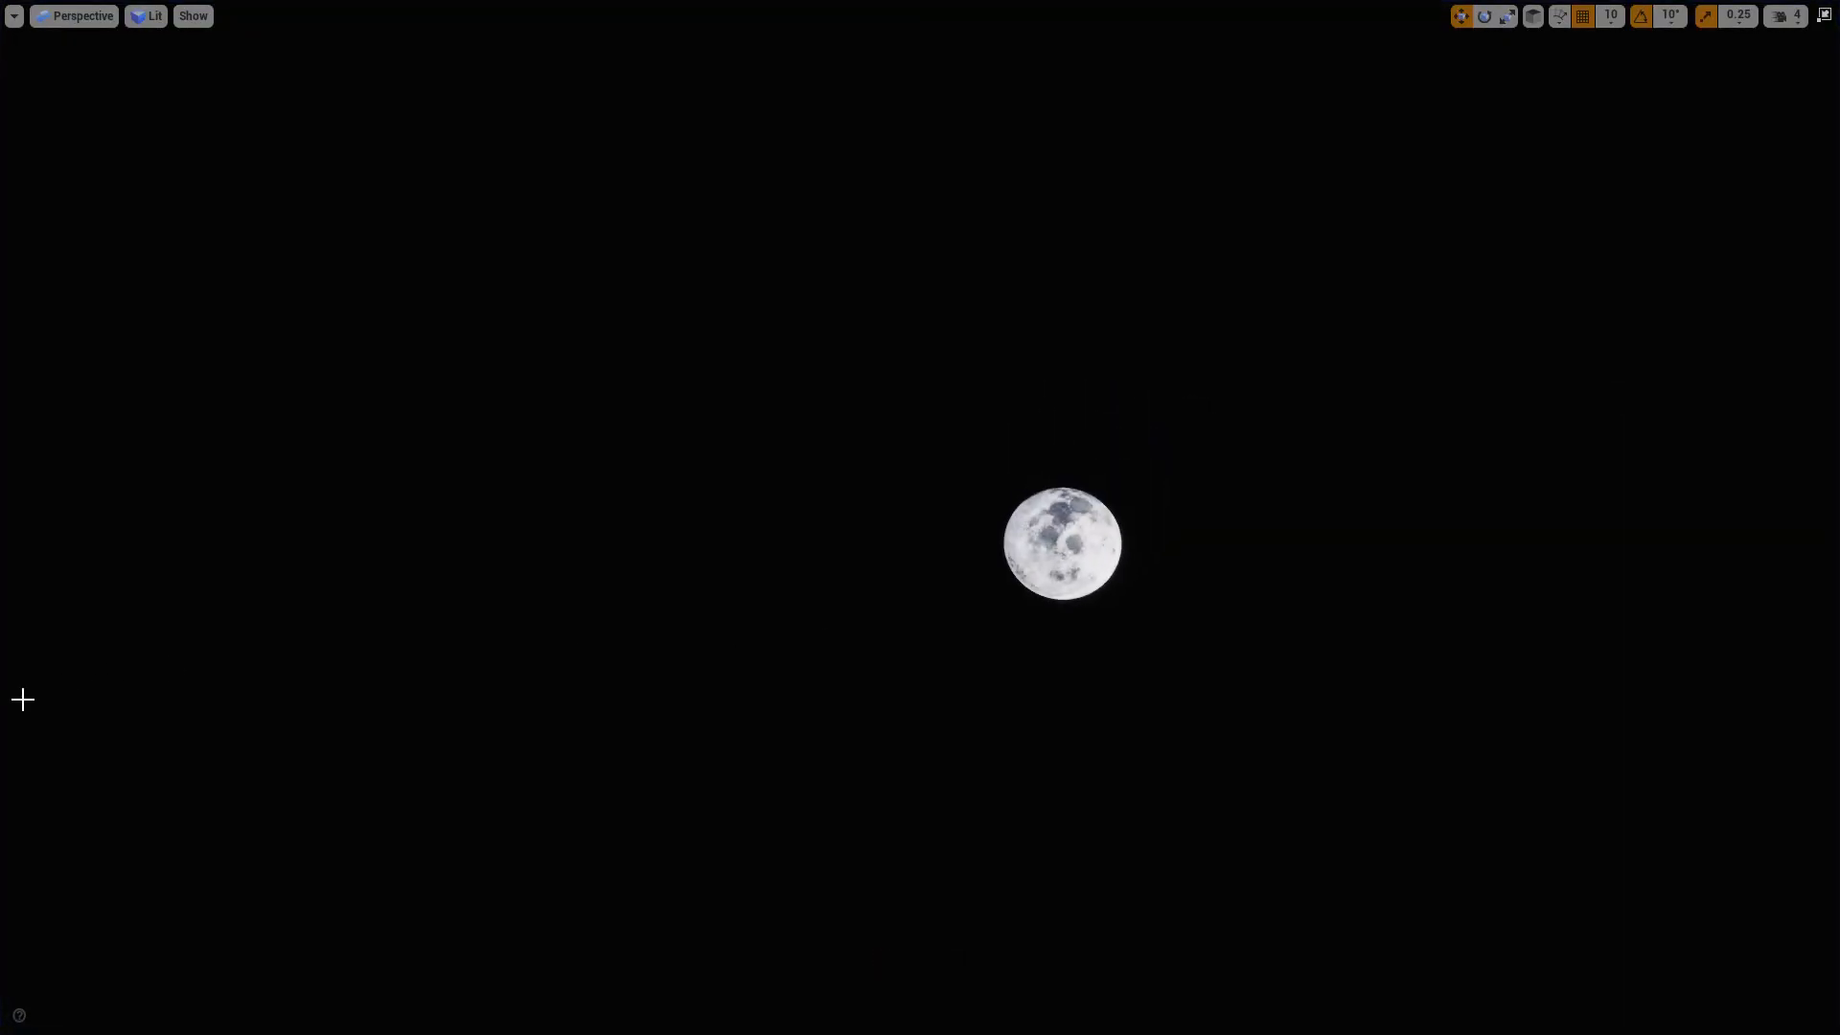
mouse_move(950, 737)
right_down()
mouse_move(908, 736)
mouse_move(901, 862)
mouse_move(891, 717)
mouse_move(940, 712)
right_up()
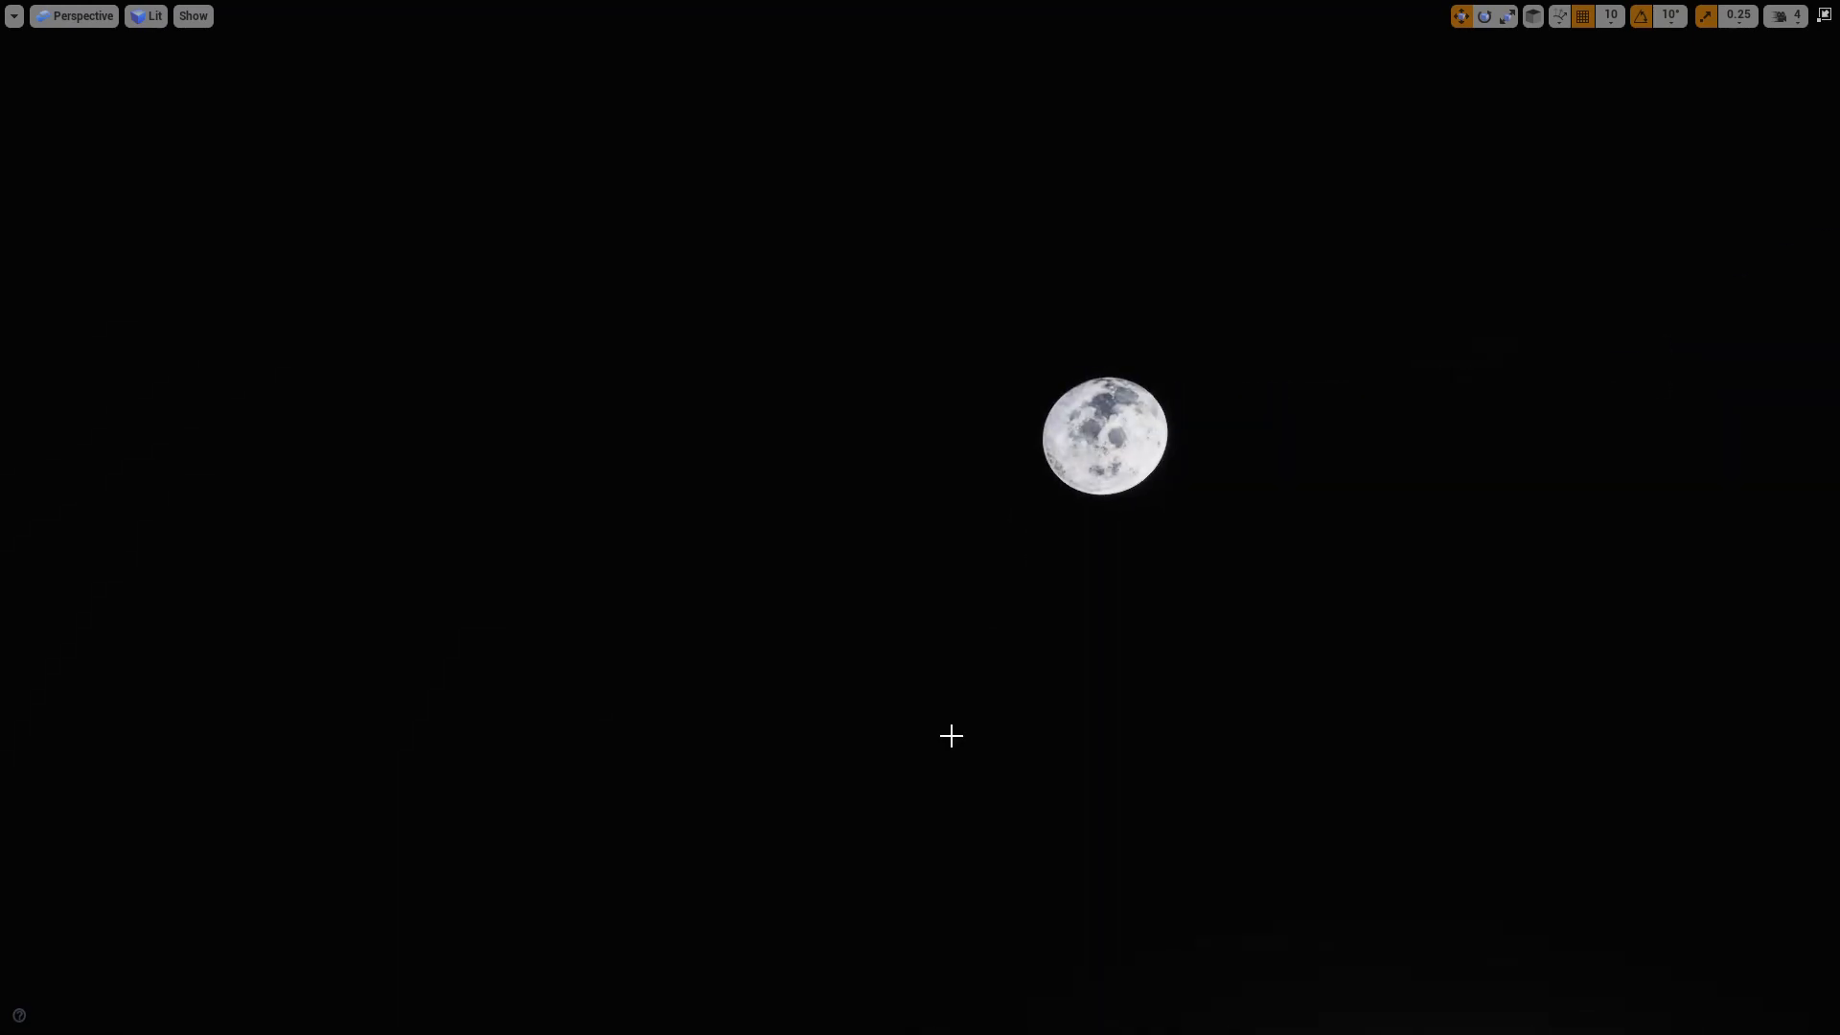
key(F11)
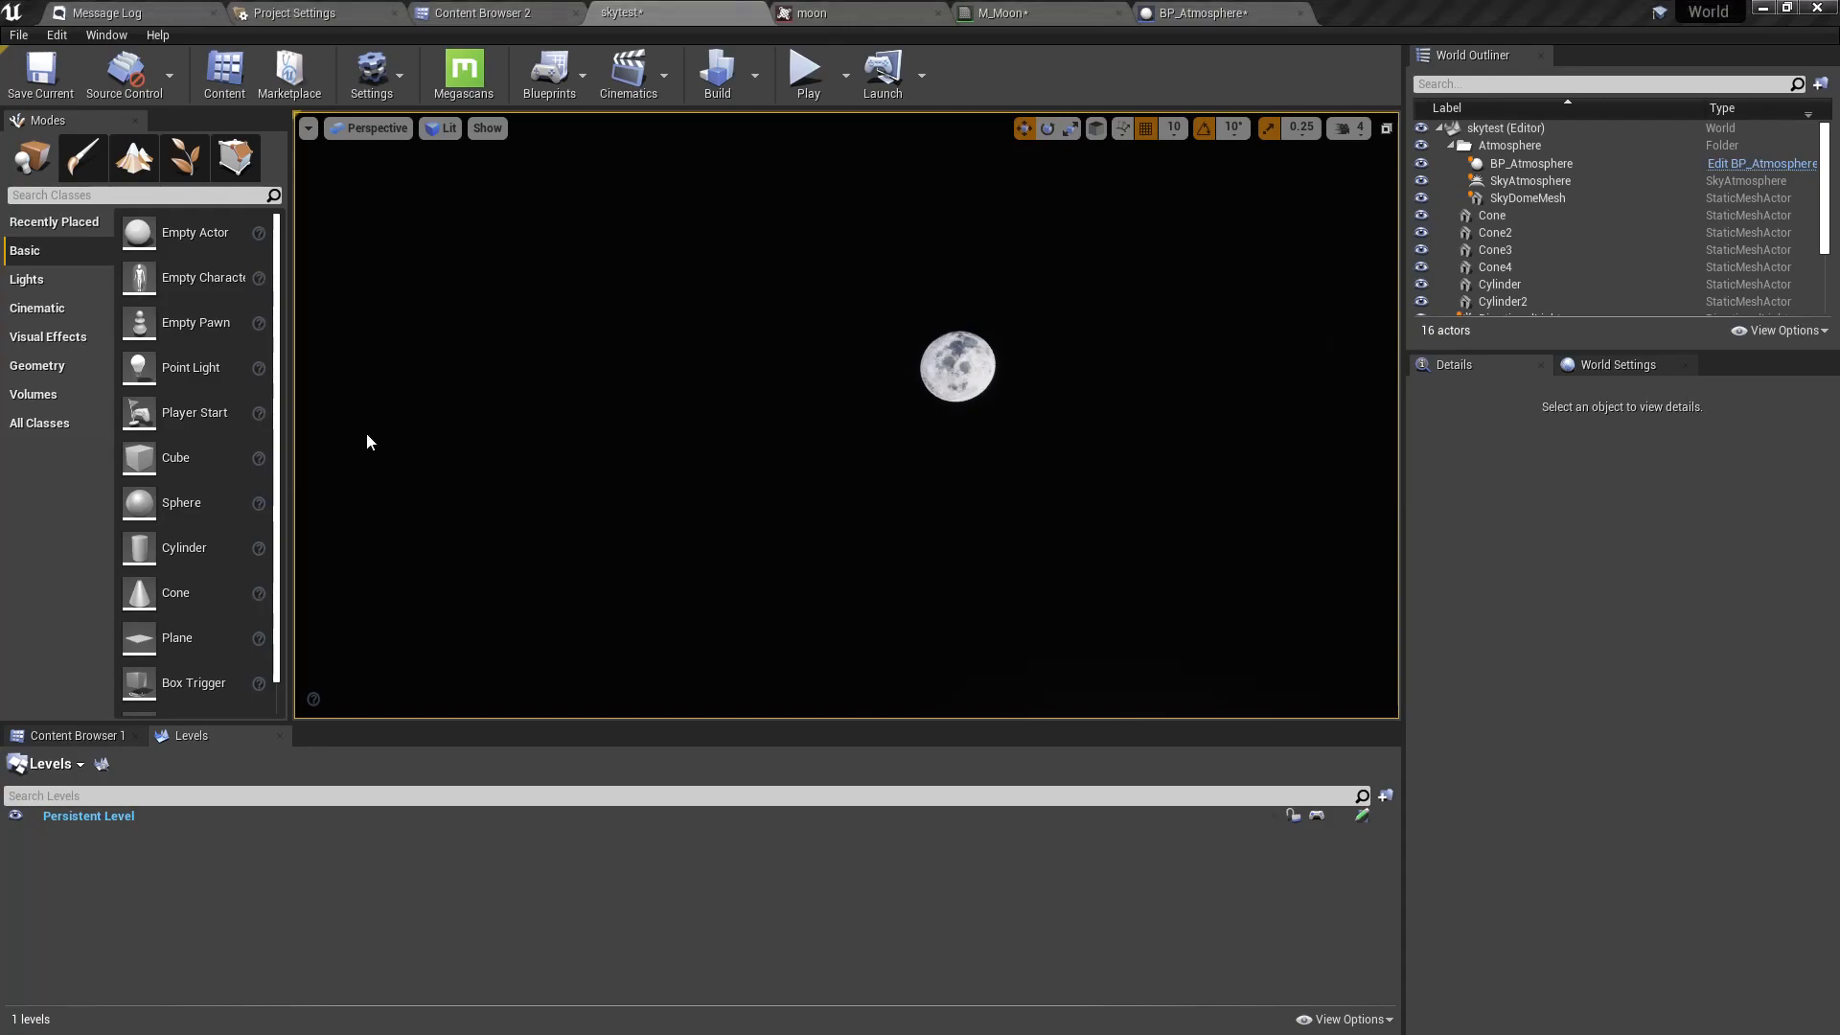
right_drag(846, 415, 819, 382)
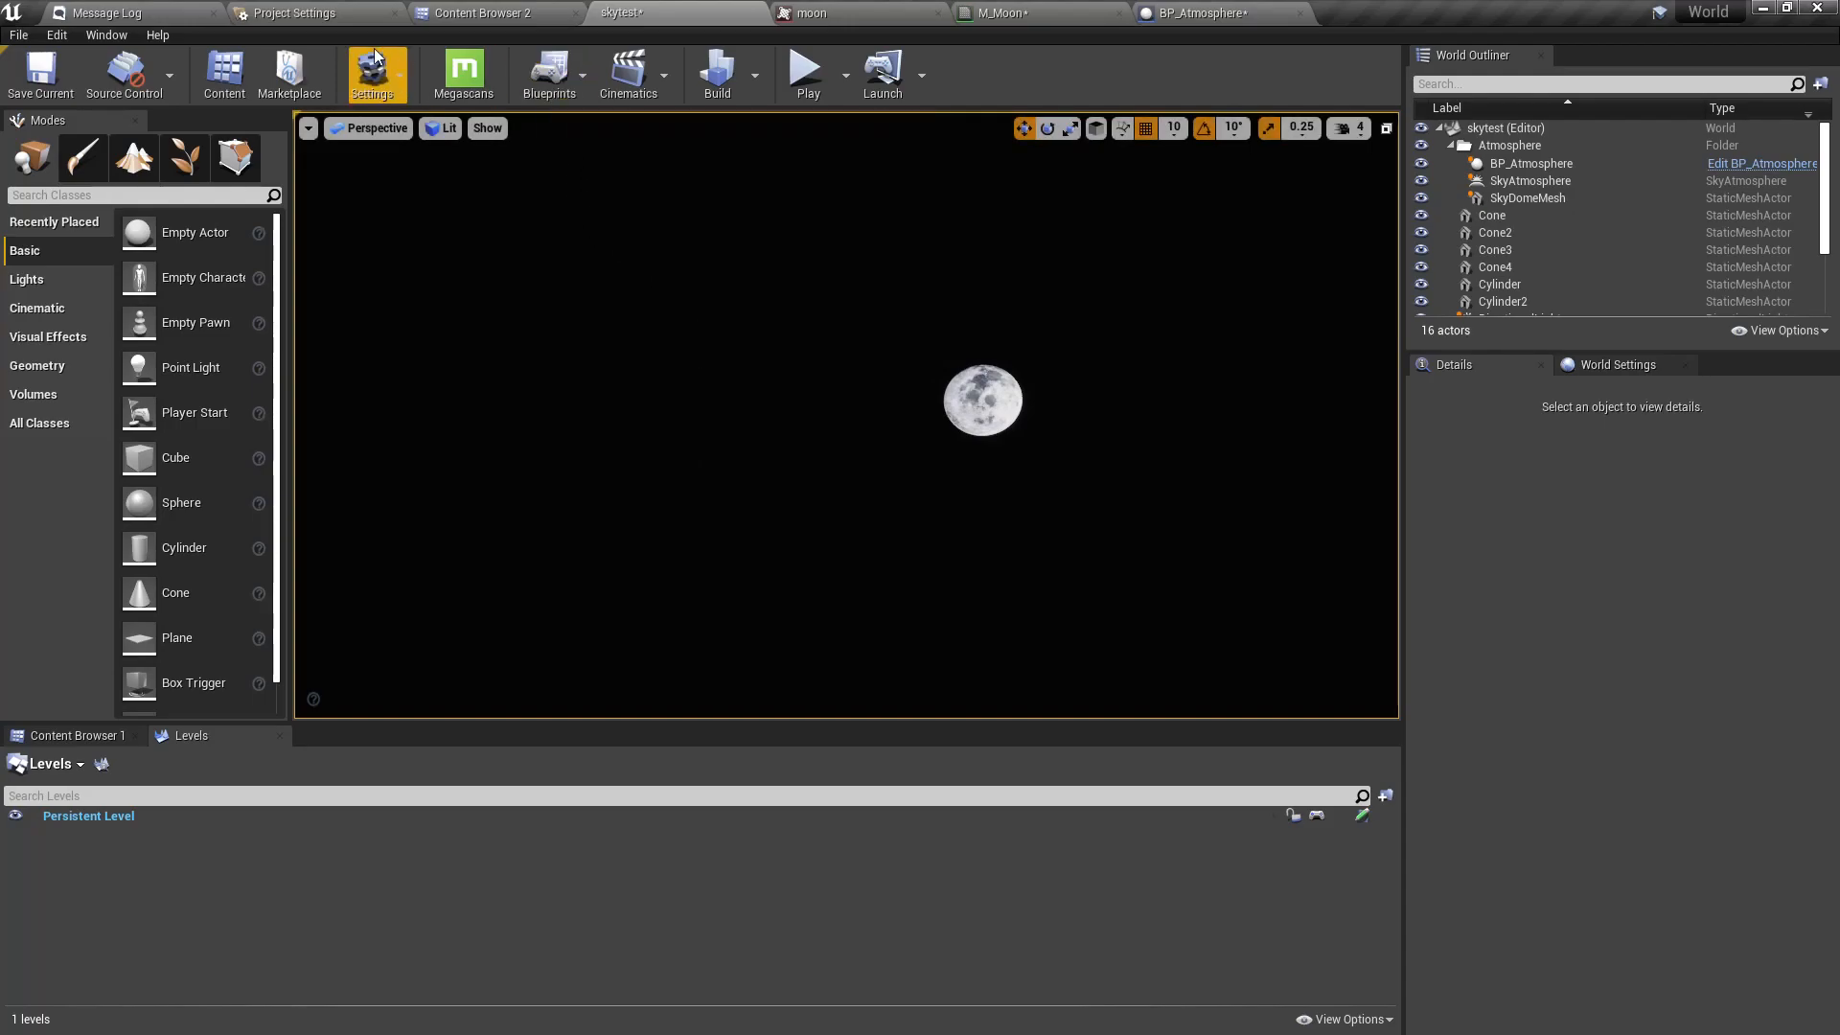
Find the project's rendering settings for "auto expo", disable Auto Exposure and check the moon in the skytest level.
click(326, 12)
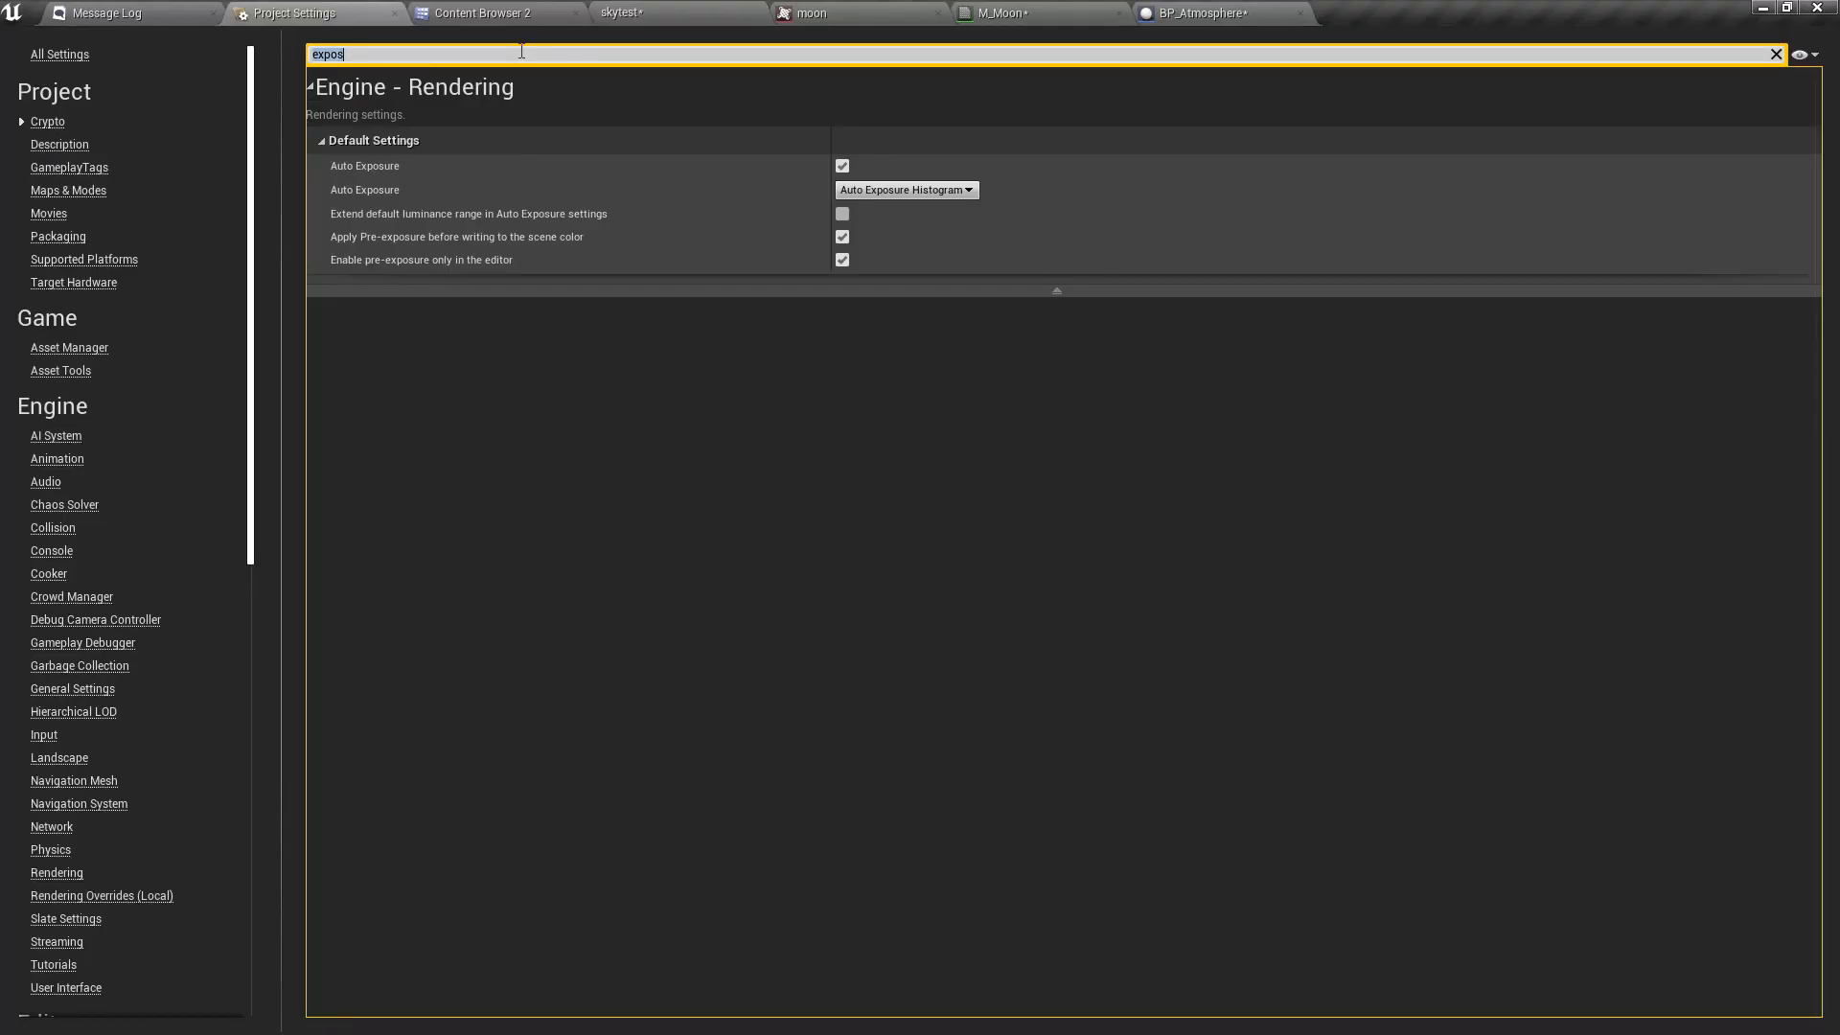
text(to)
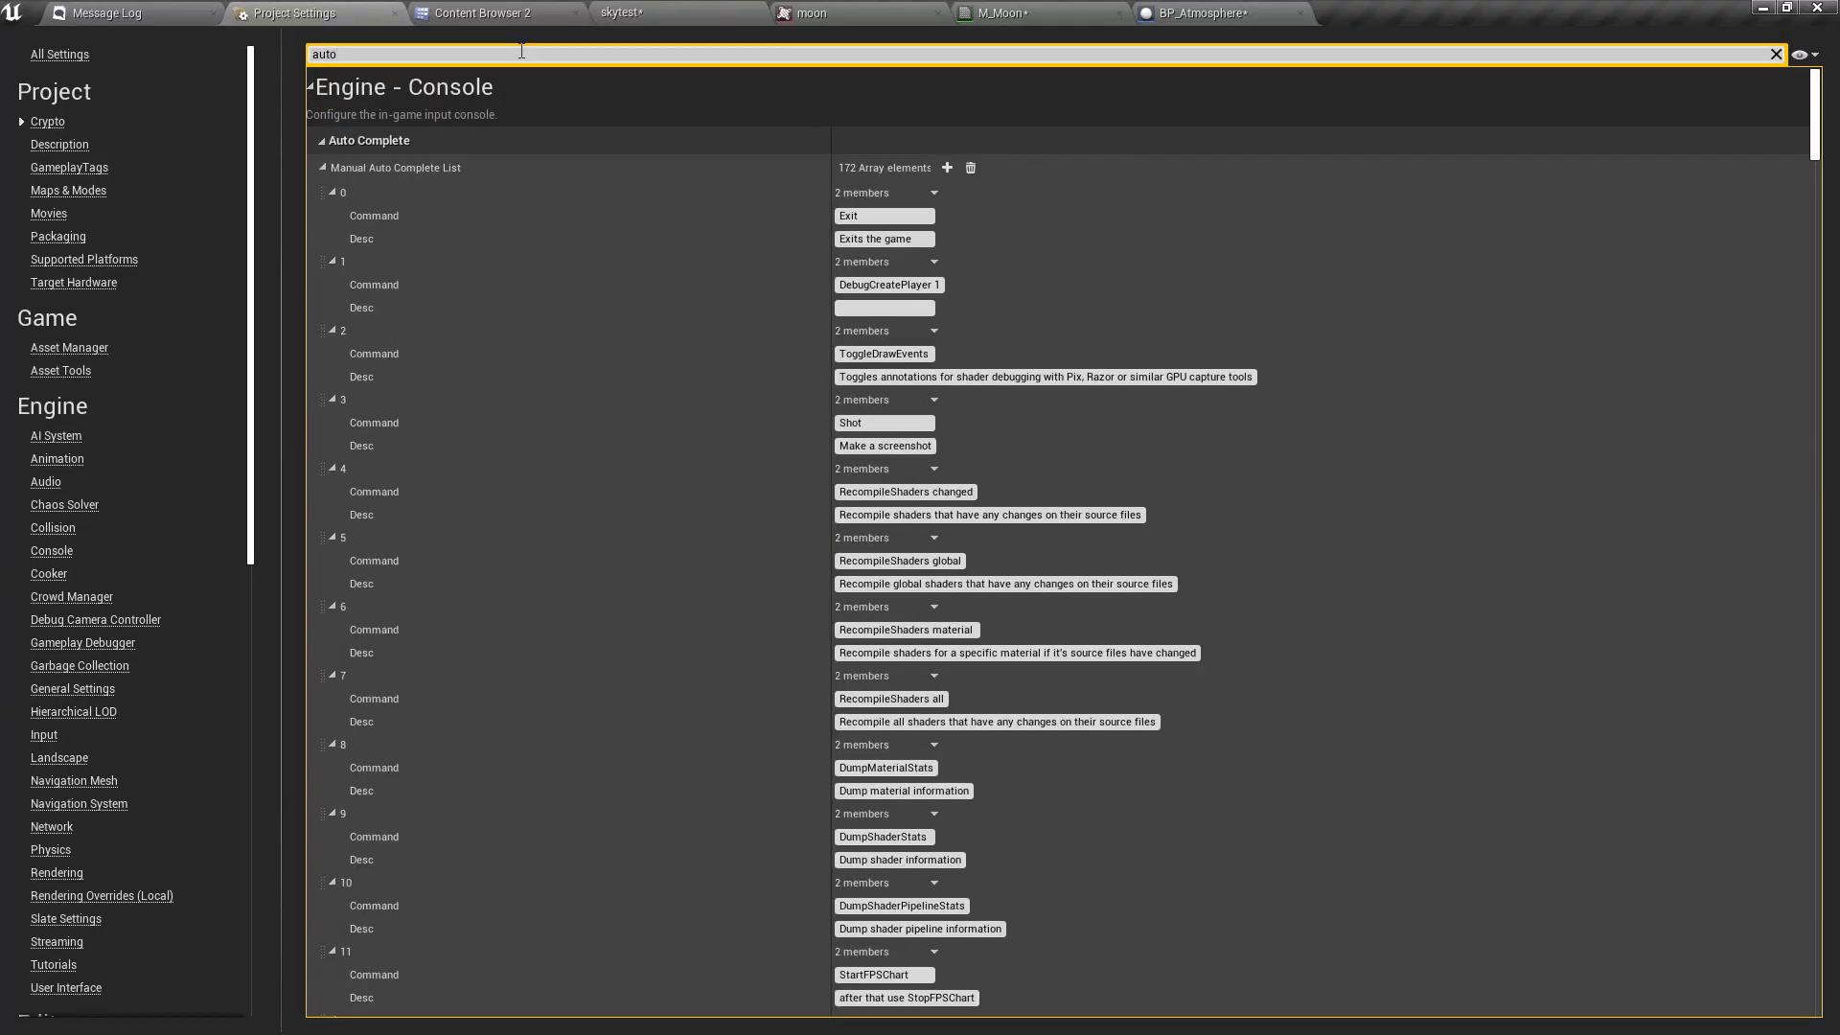
text( expo)
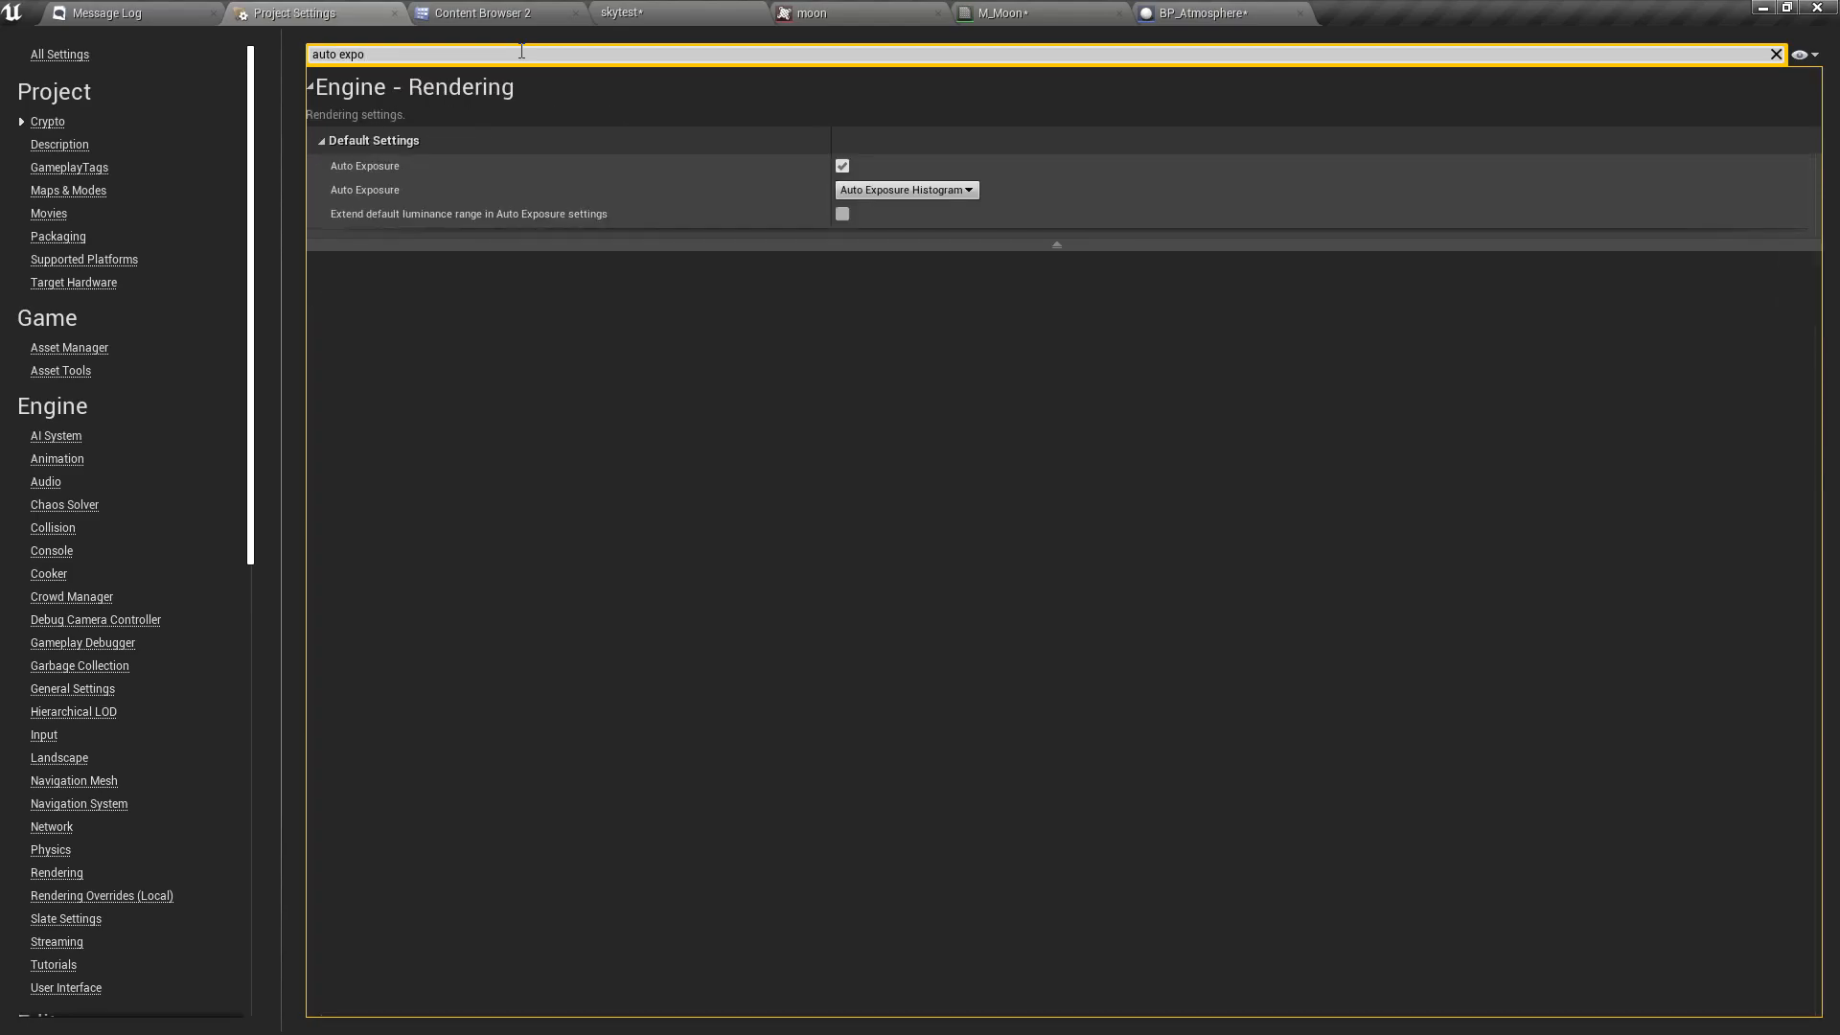
click(842, 169)
click(623, 13)
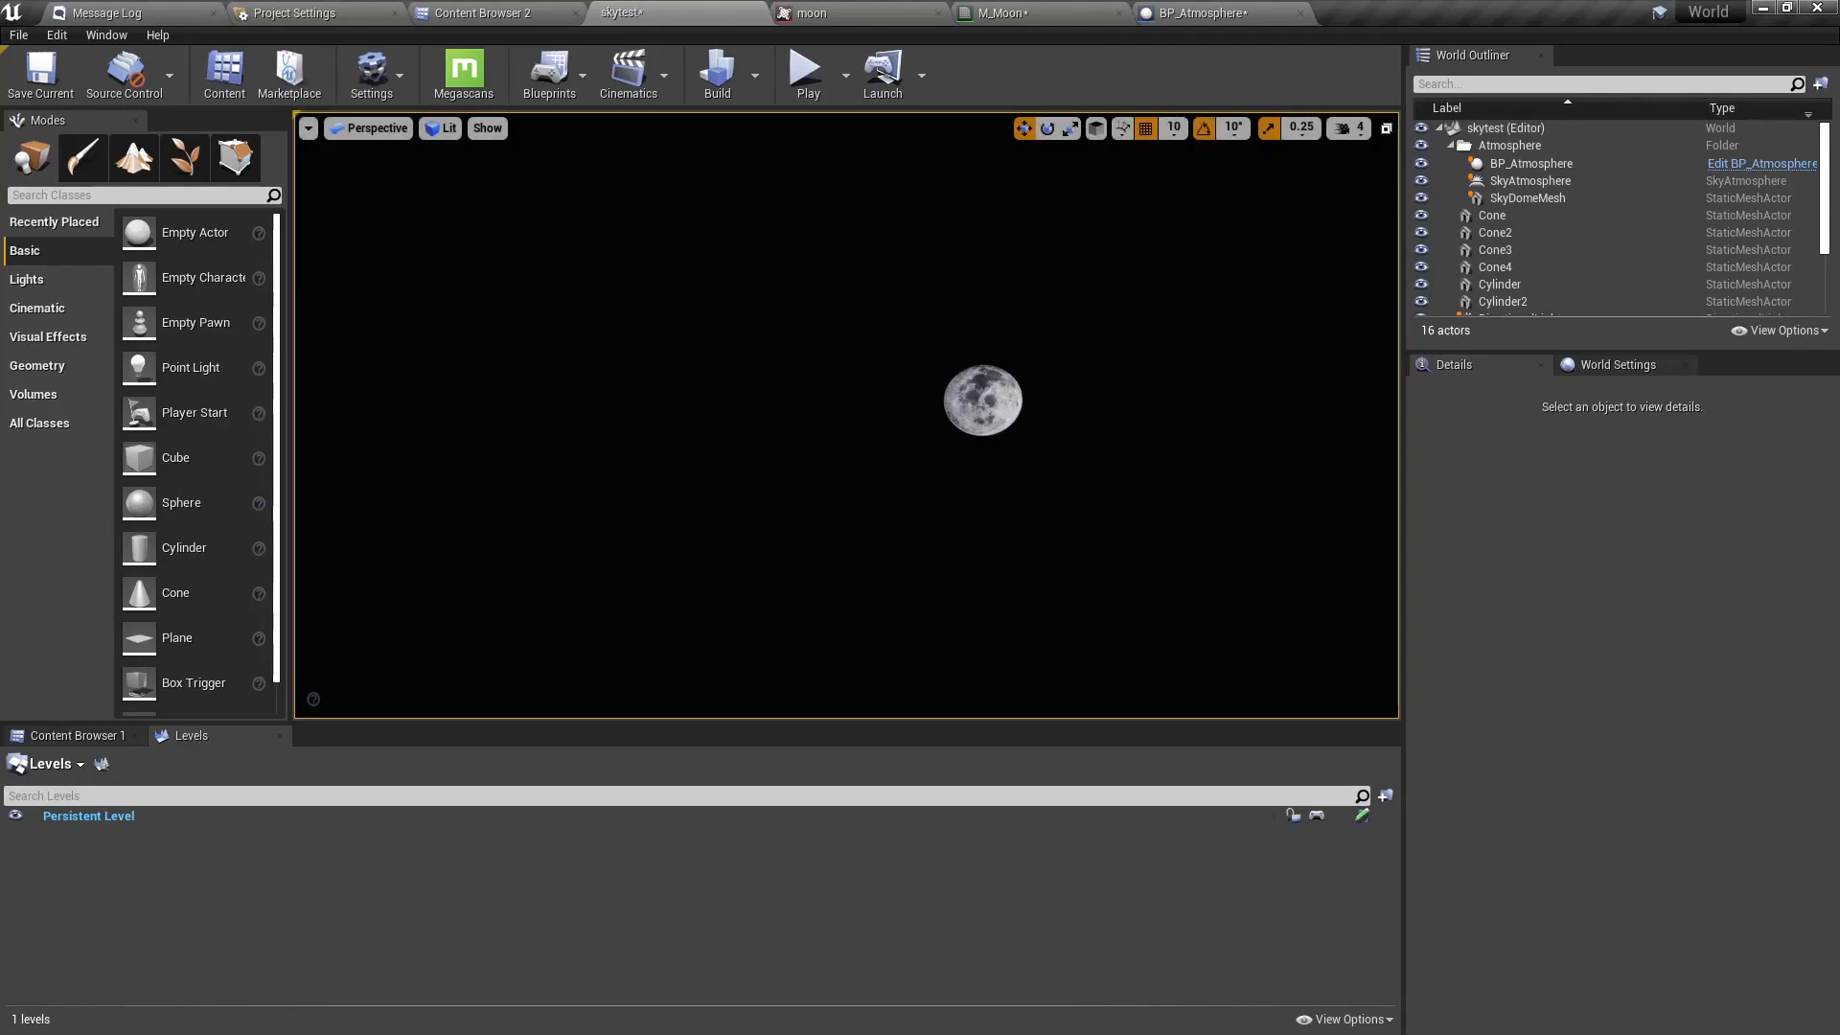
mouse_move(846, 415)
right_down()
mouse_move(699, 331)
mouse_move(832, 422)
mouse_move(735, 301)
mouse_move(779, 340)
mouse_move(846, 422)
mouse_move(860, 507)
mouse_move(860, 403)
right_up()
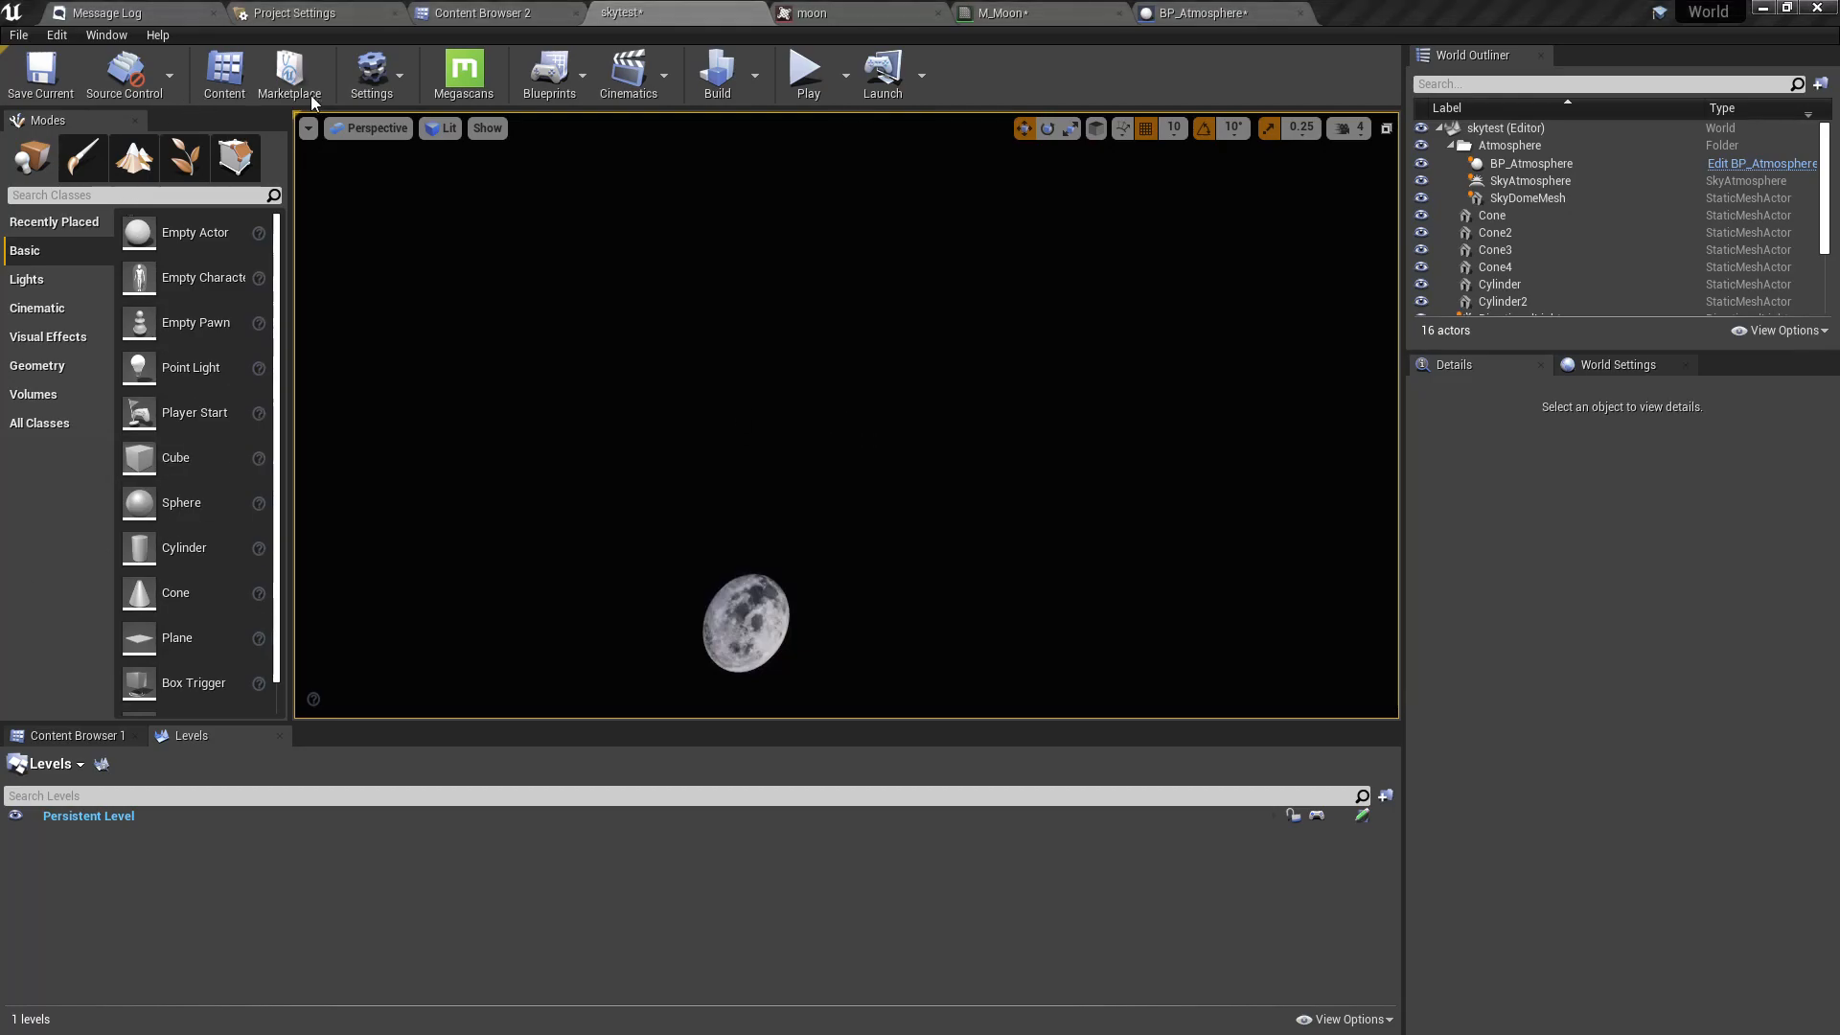
Enable Auto Exposure again in the project settings and look at the moon in the level.
click(316, 13)
click(842, 166)
click(671, 13)
right_drag(882, 421, 834, 413)
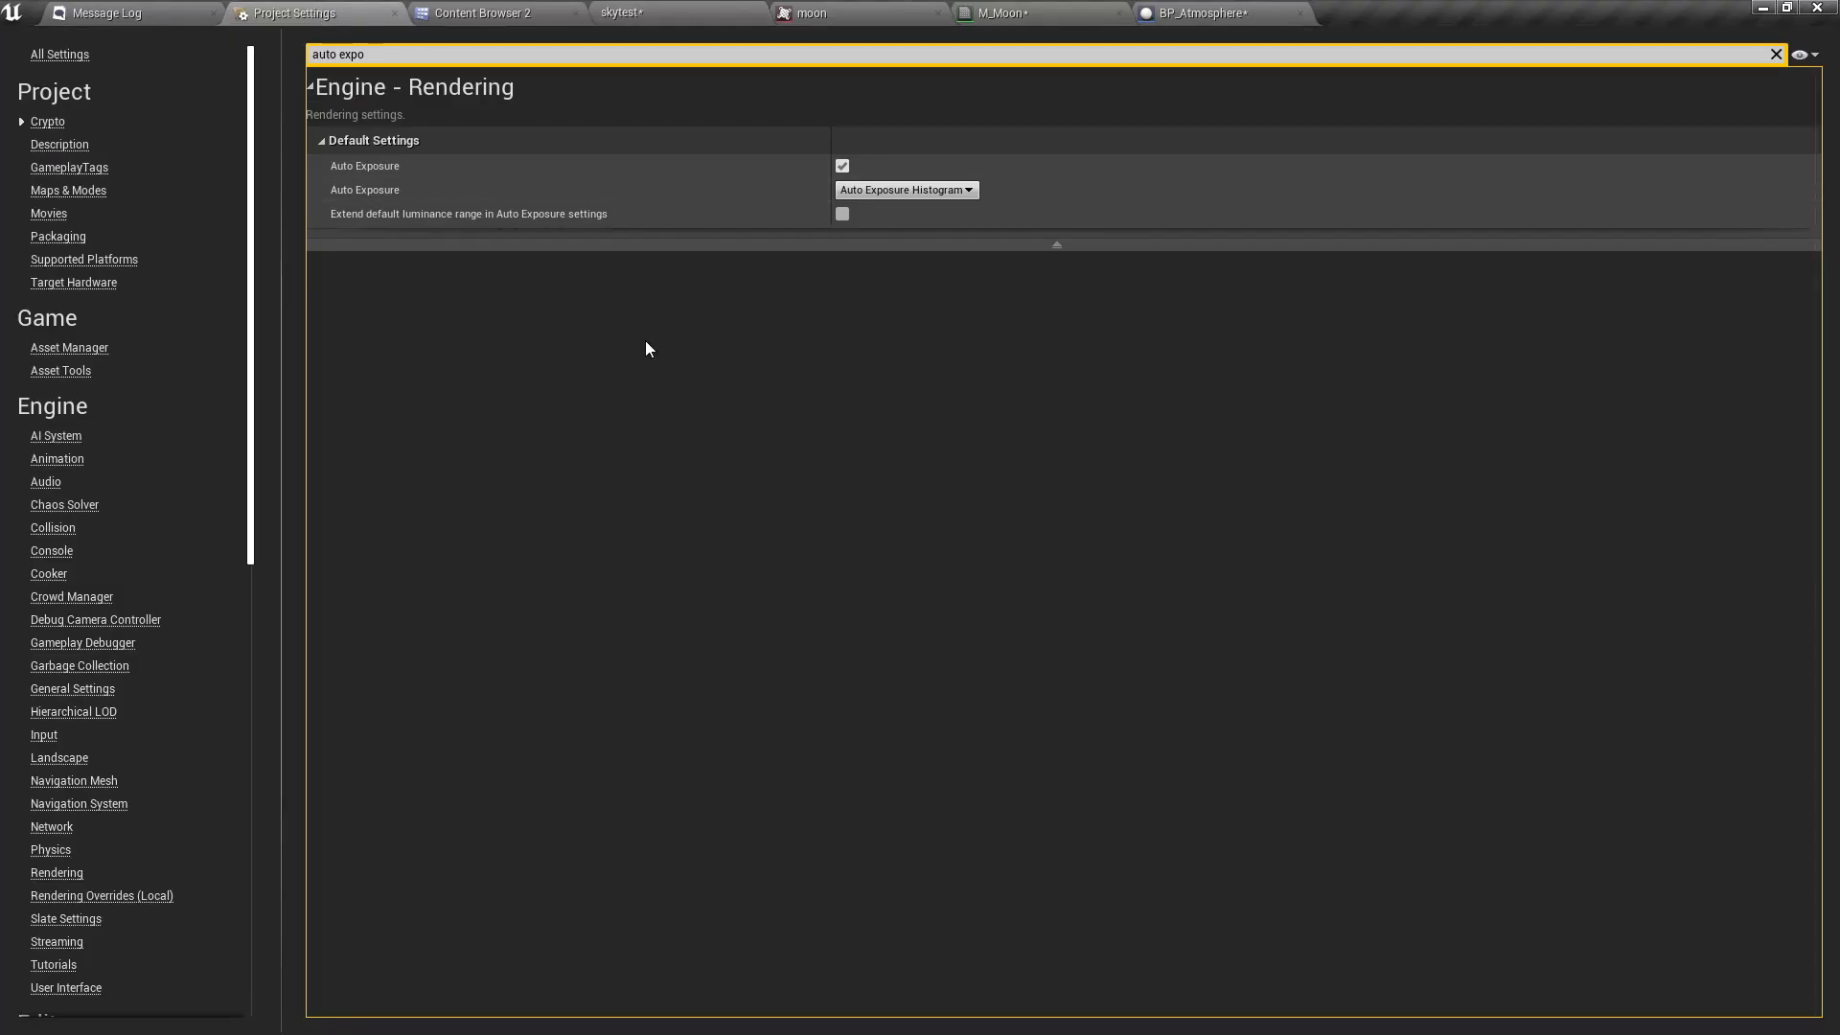
Return to the skytest level and play it to examine the sky, sun and moon over a full day cycle.
click(153, 10)
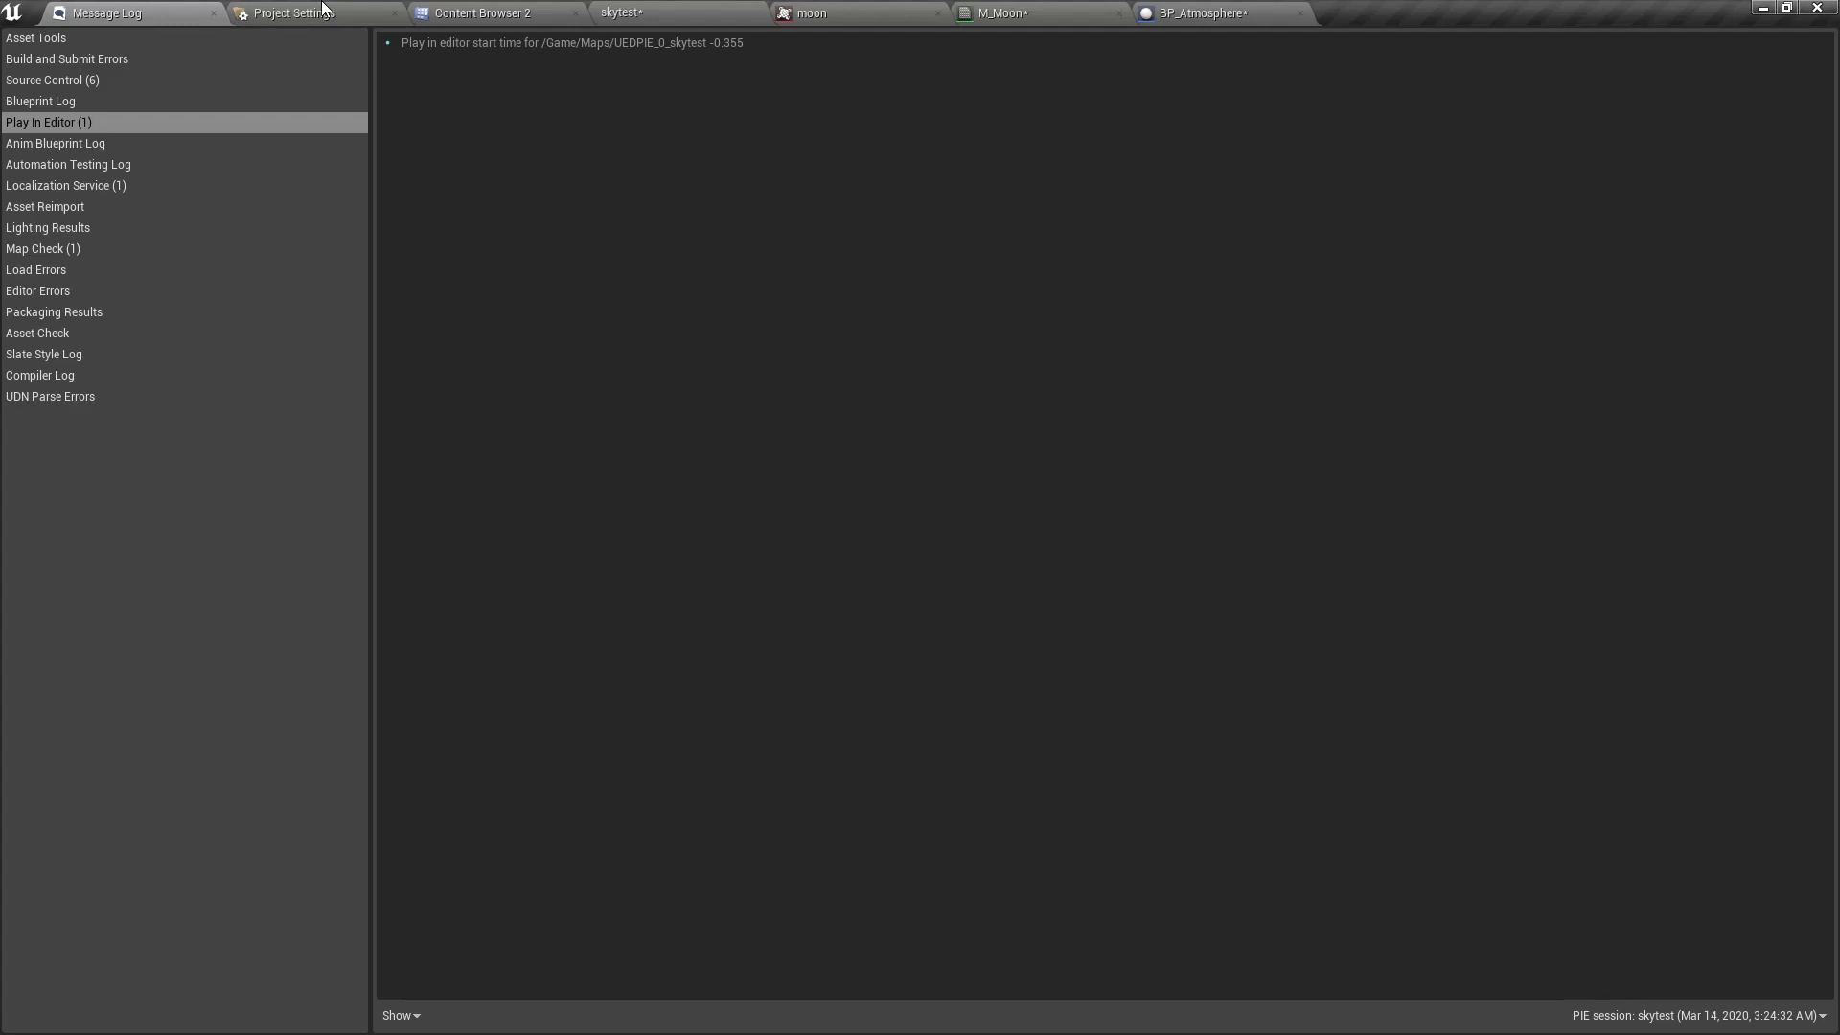
click(321, 10)
click(661, 11)
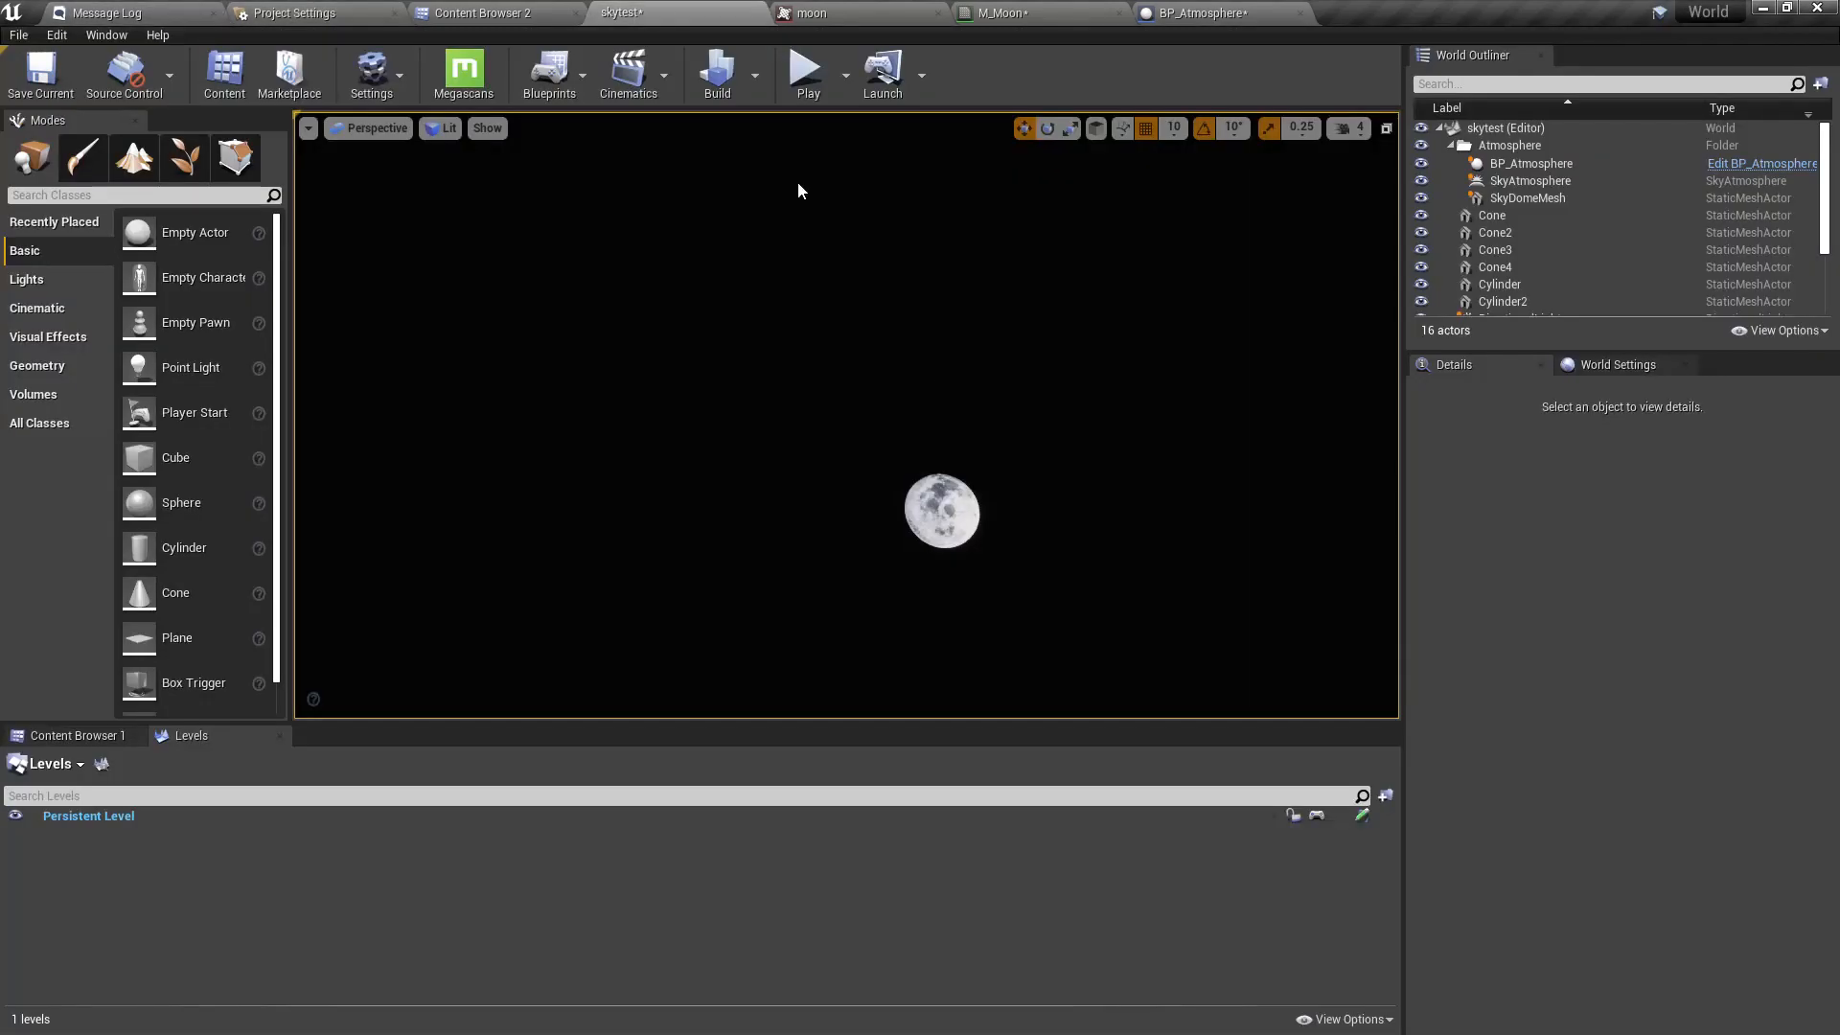
key(alt+p)
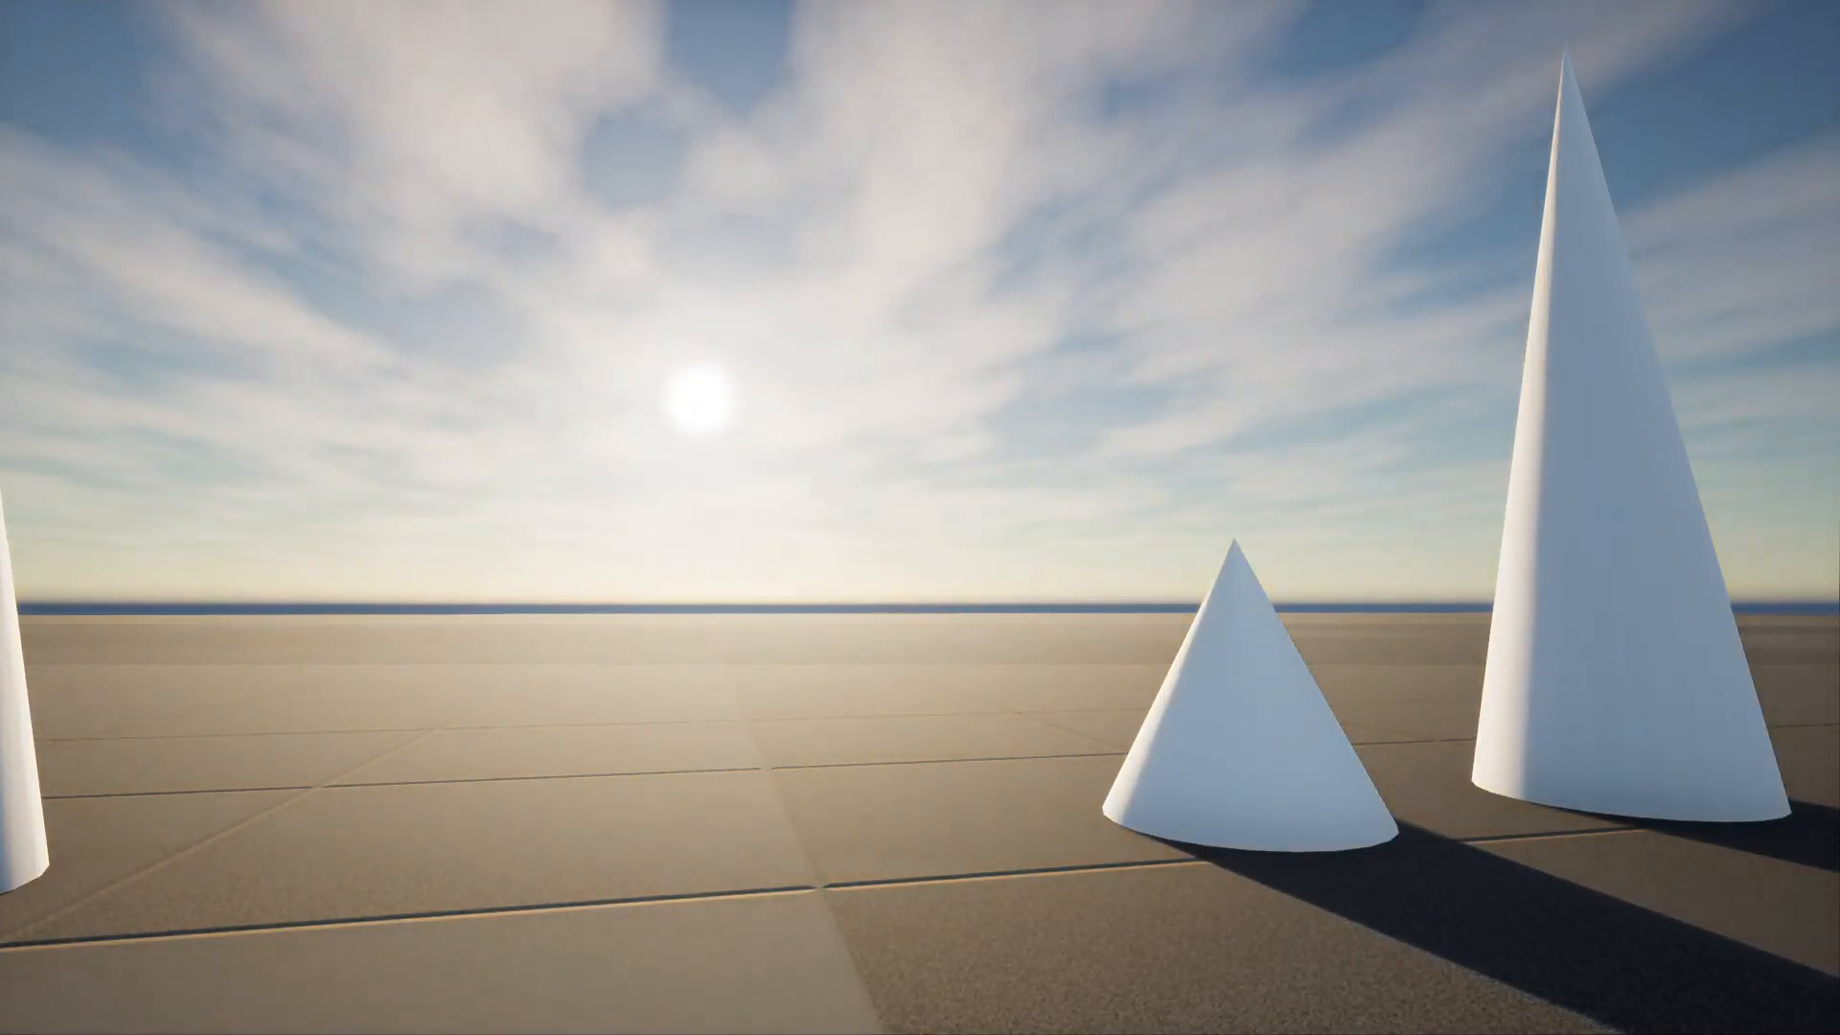
key(Escape)
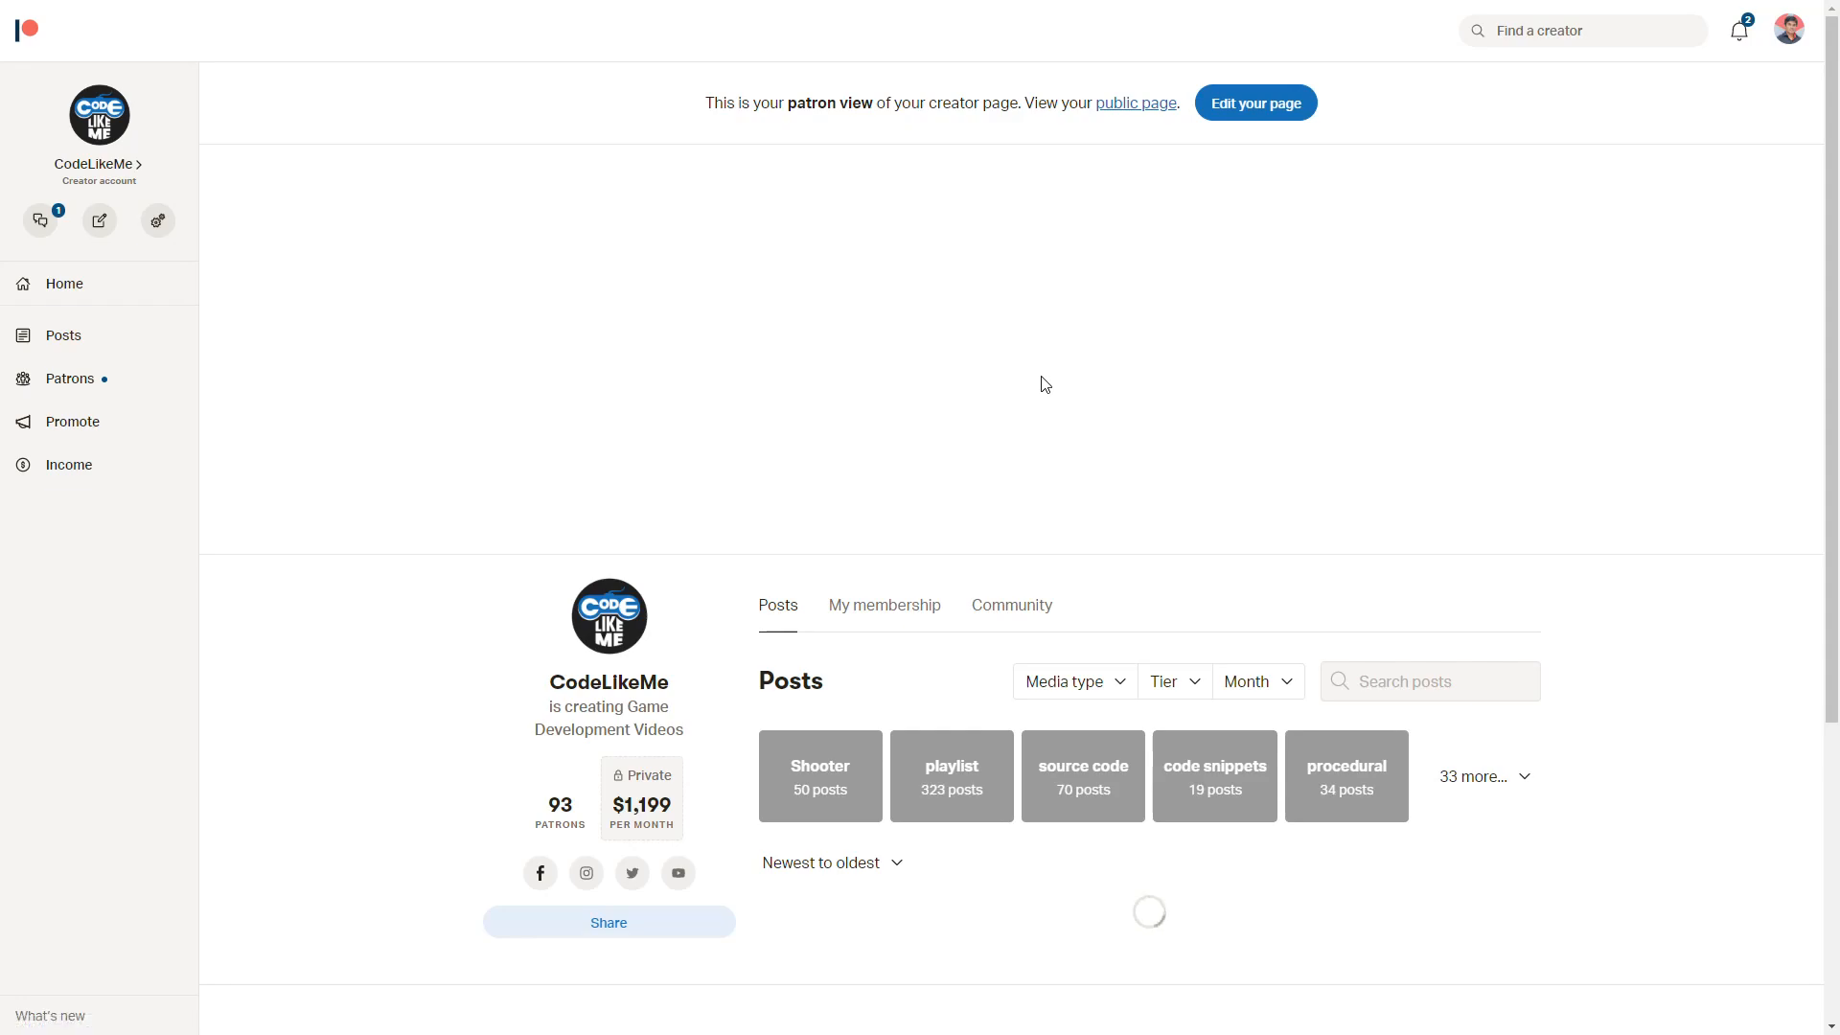
Switch to the CodeLikeMe Patreon page and look through the posts for the Day & Night with Stars project files.
scroll(1044, 384, down, 5)
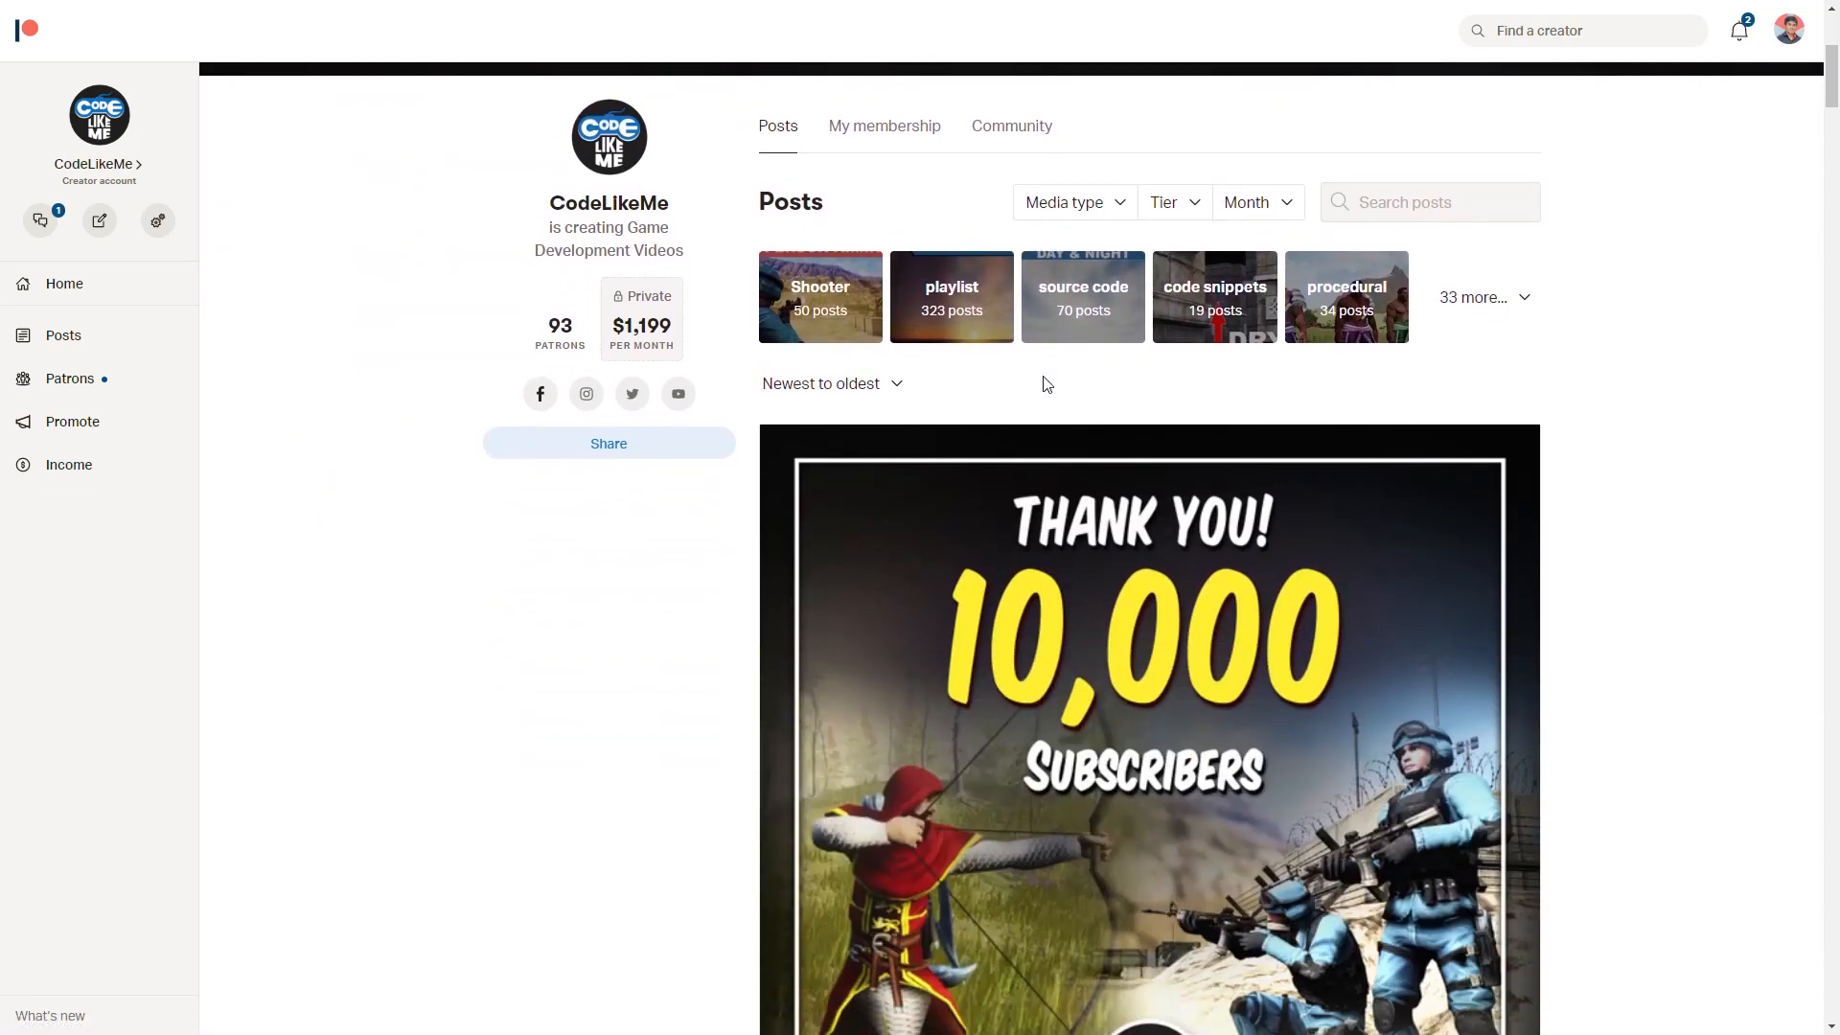
scroll(1046, 384, down, 2)
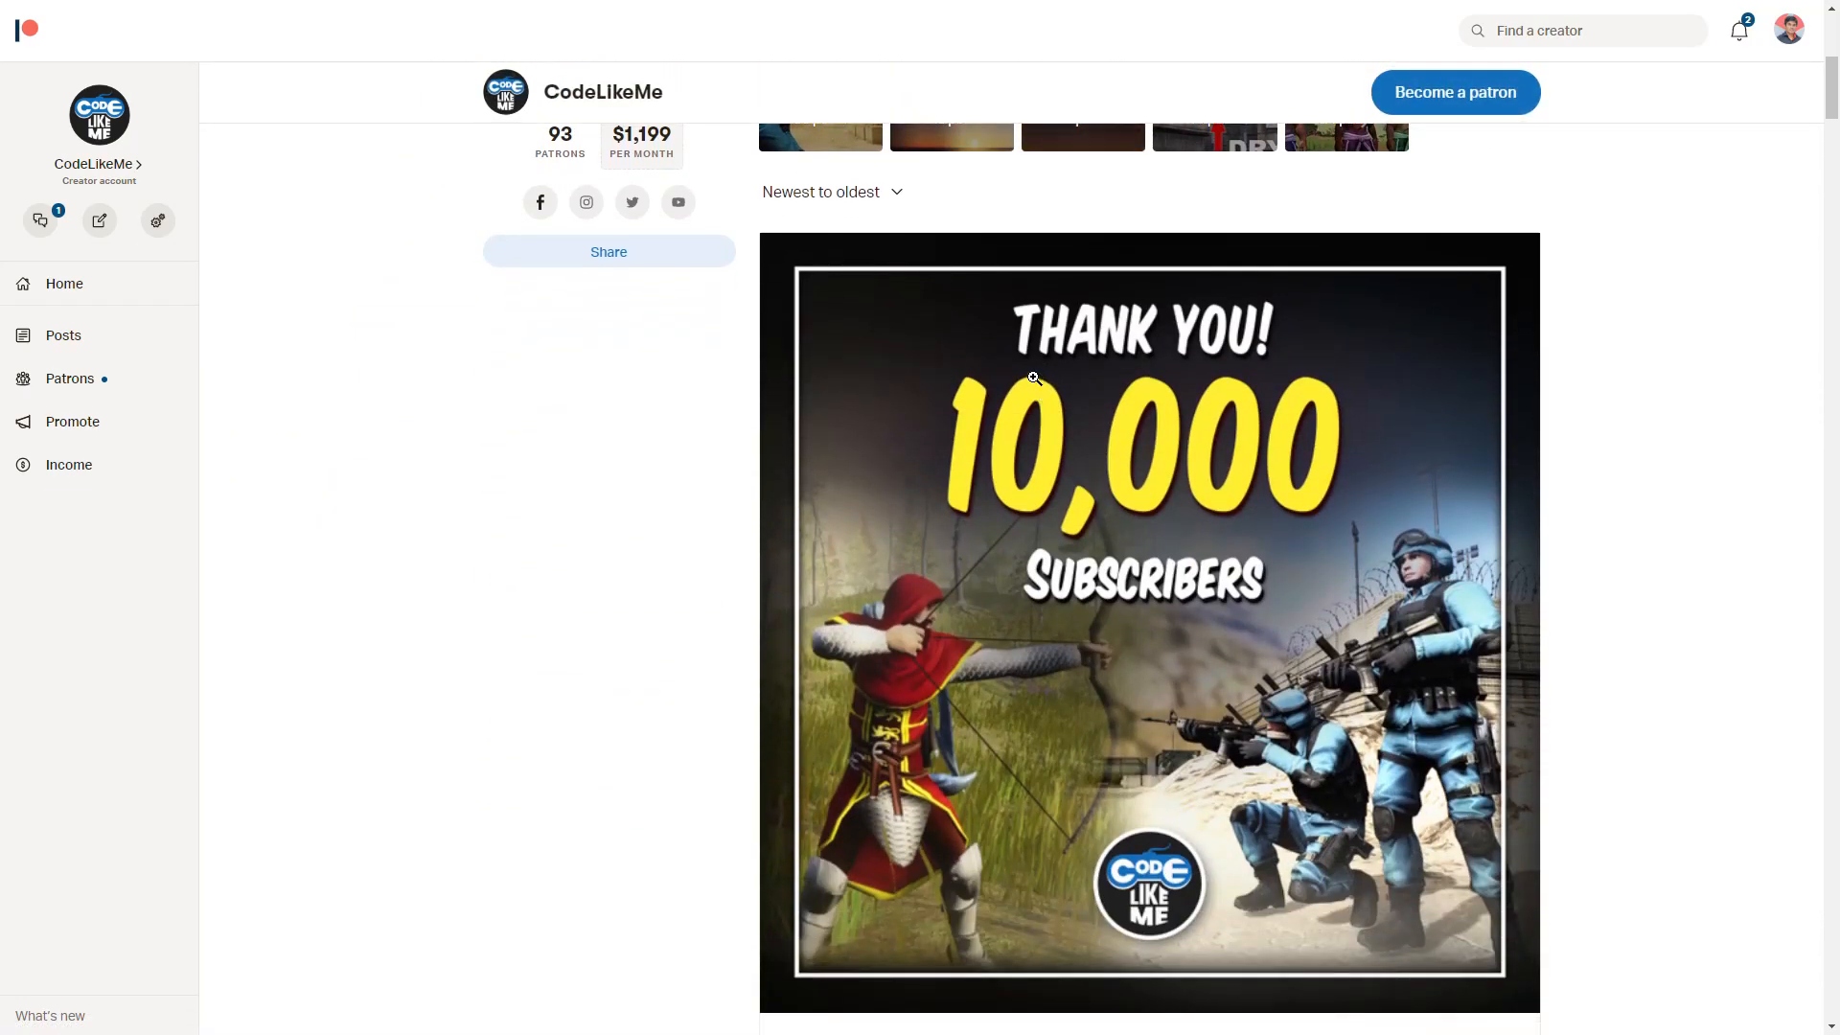
scroll(1033, 378, down, 14)
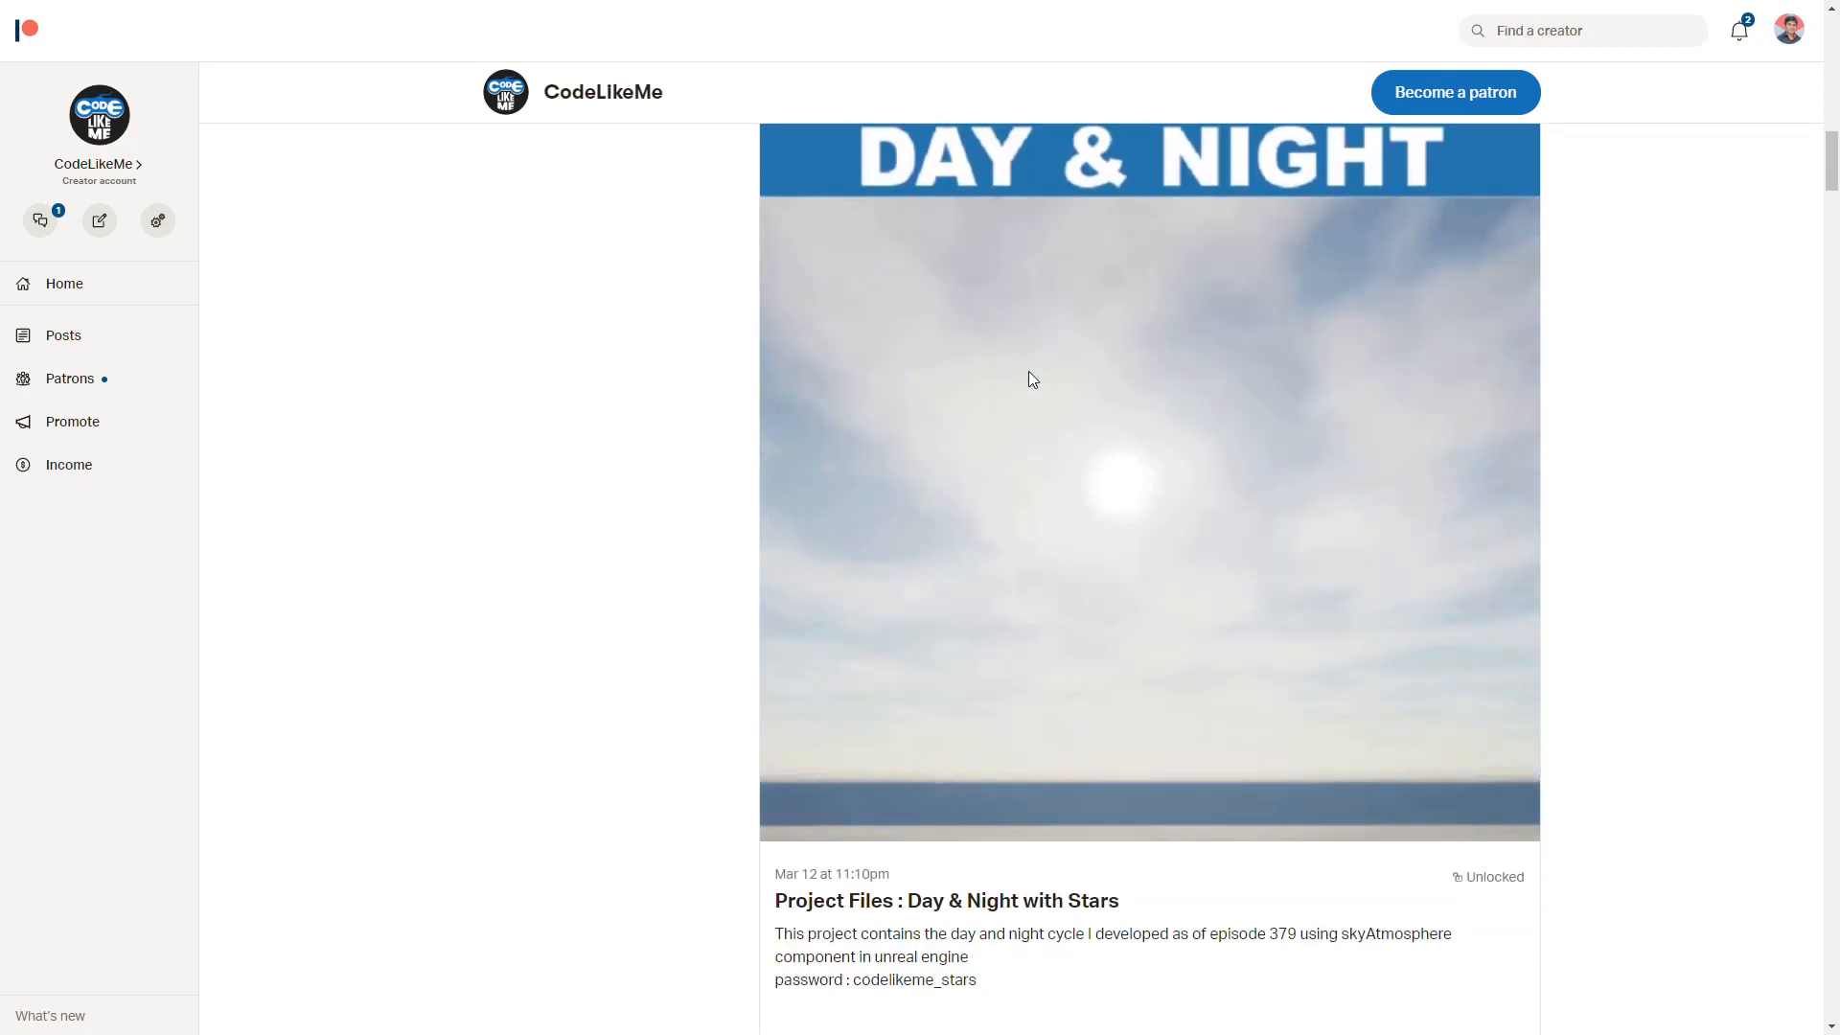
scroll(1032, 378, down, 2)
scroll(1027, 374, down, 2)
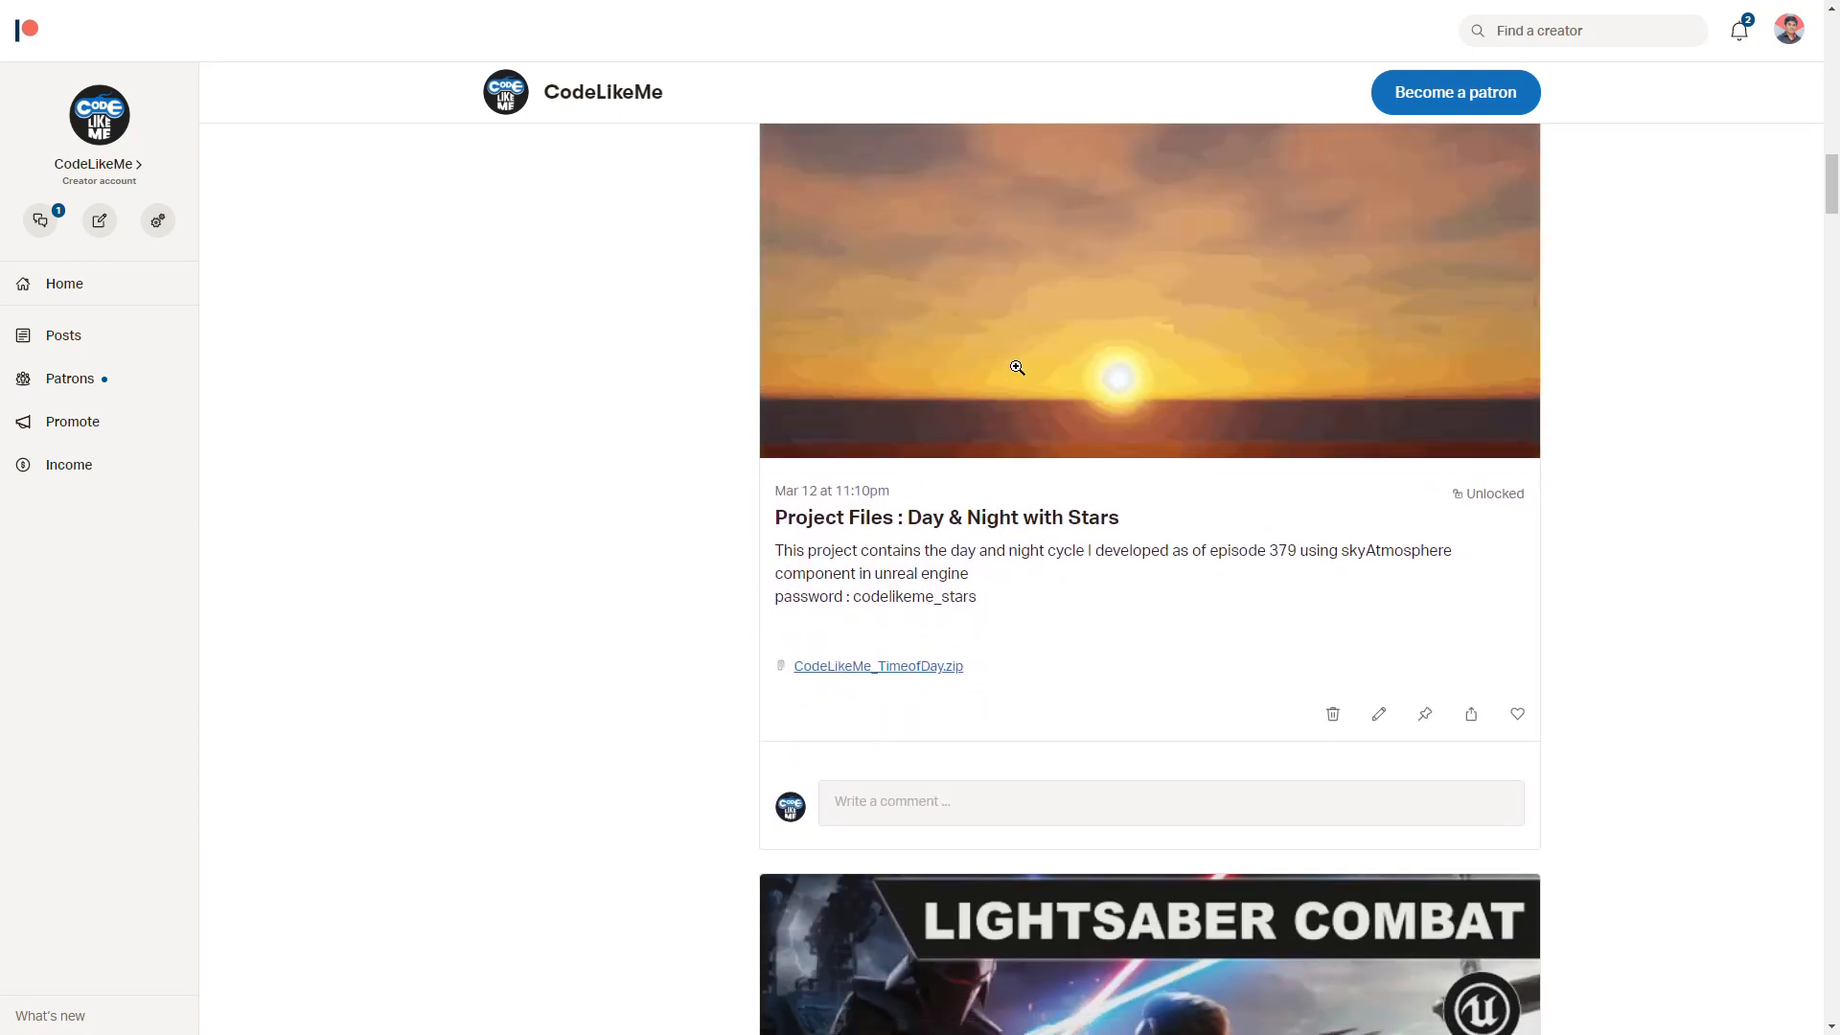
scroll(1016, 368, down, 3)
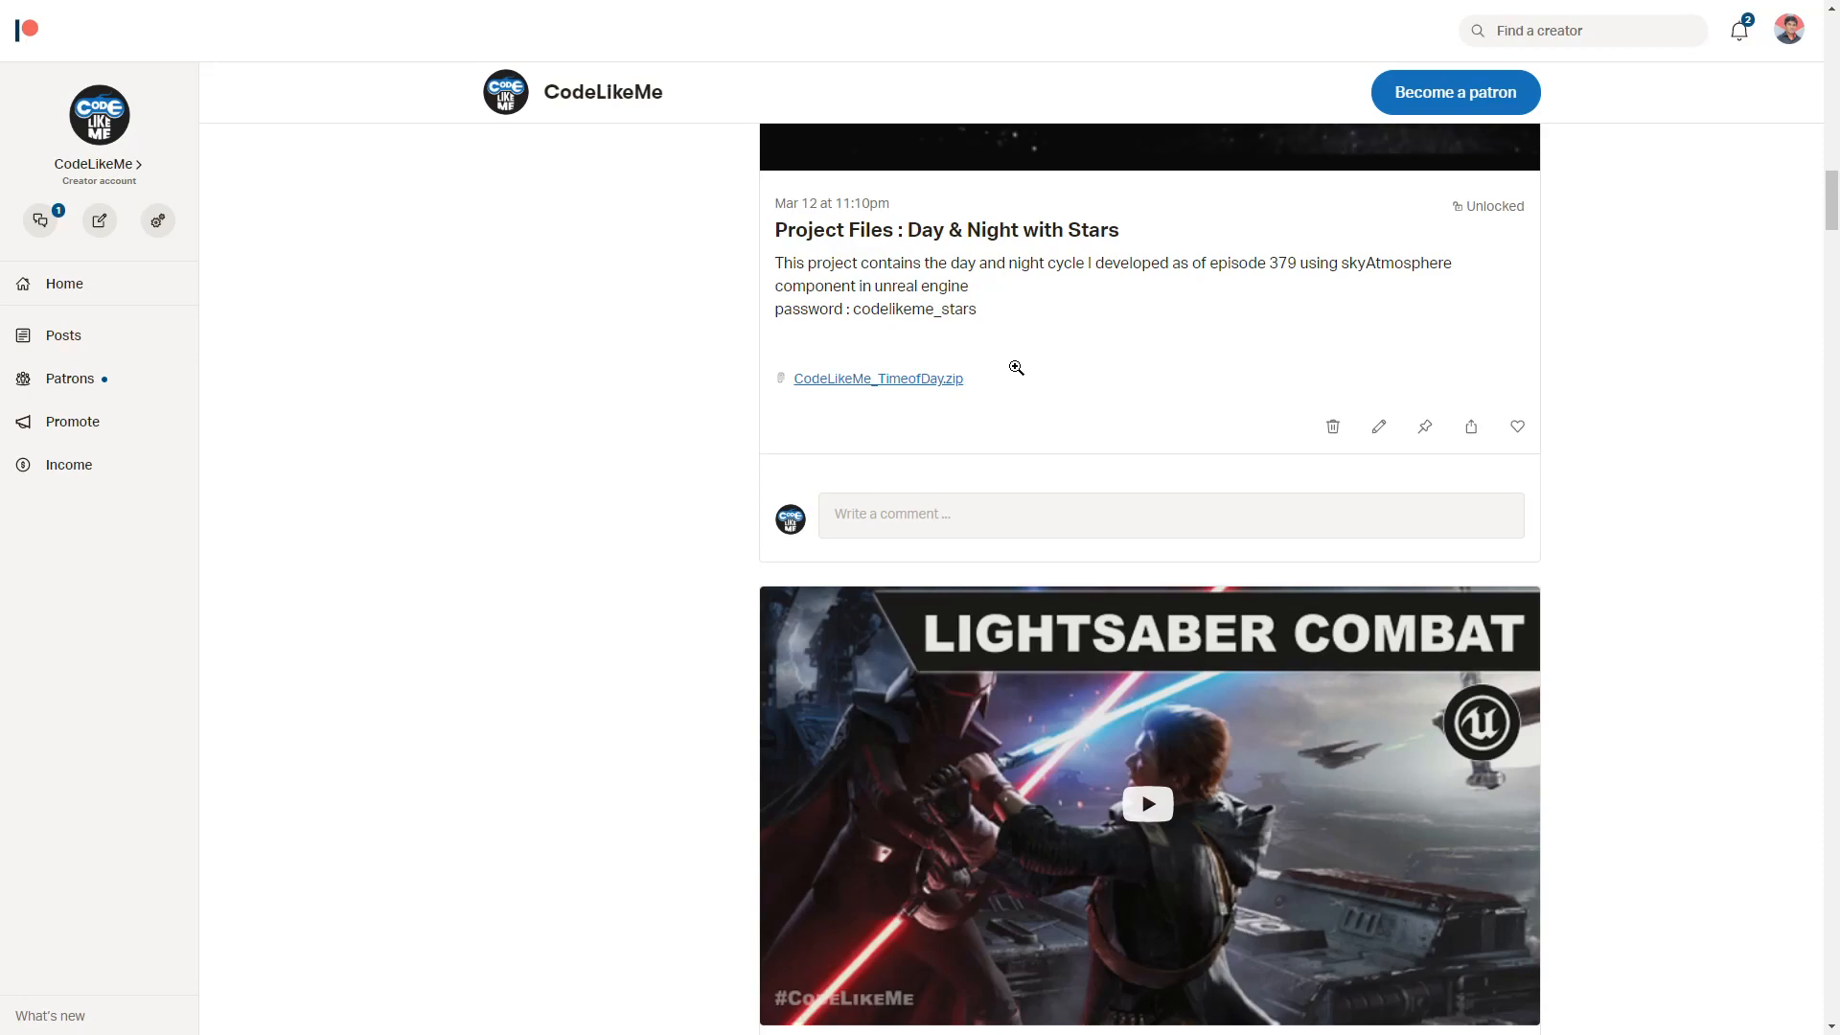